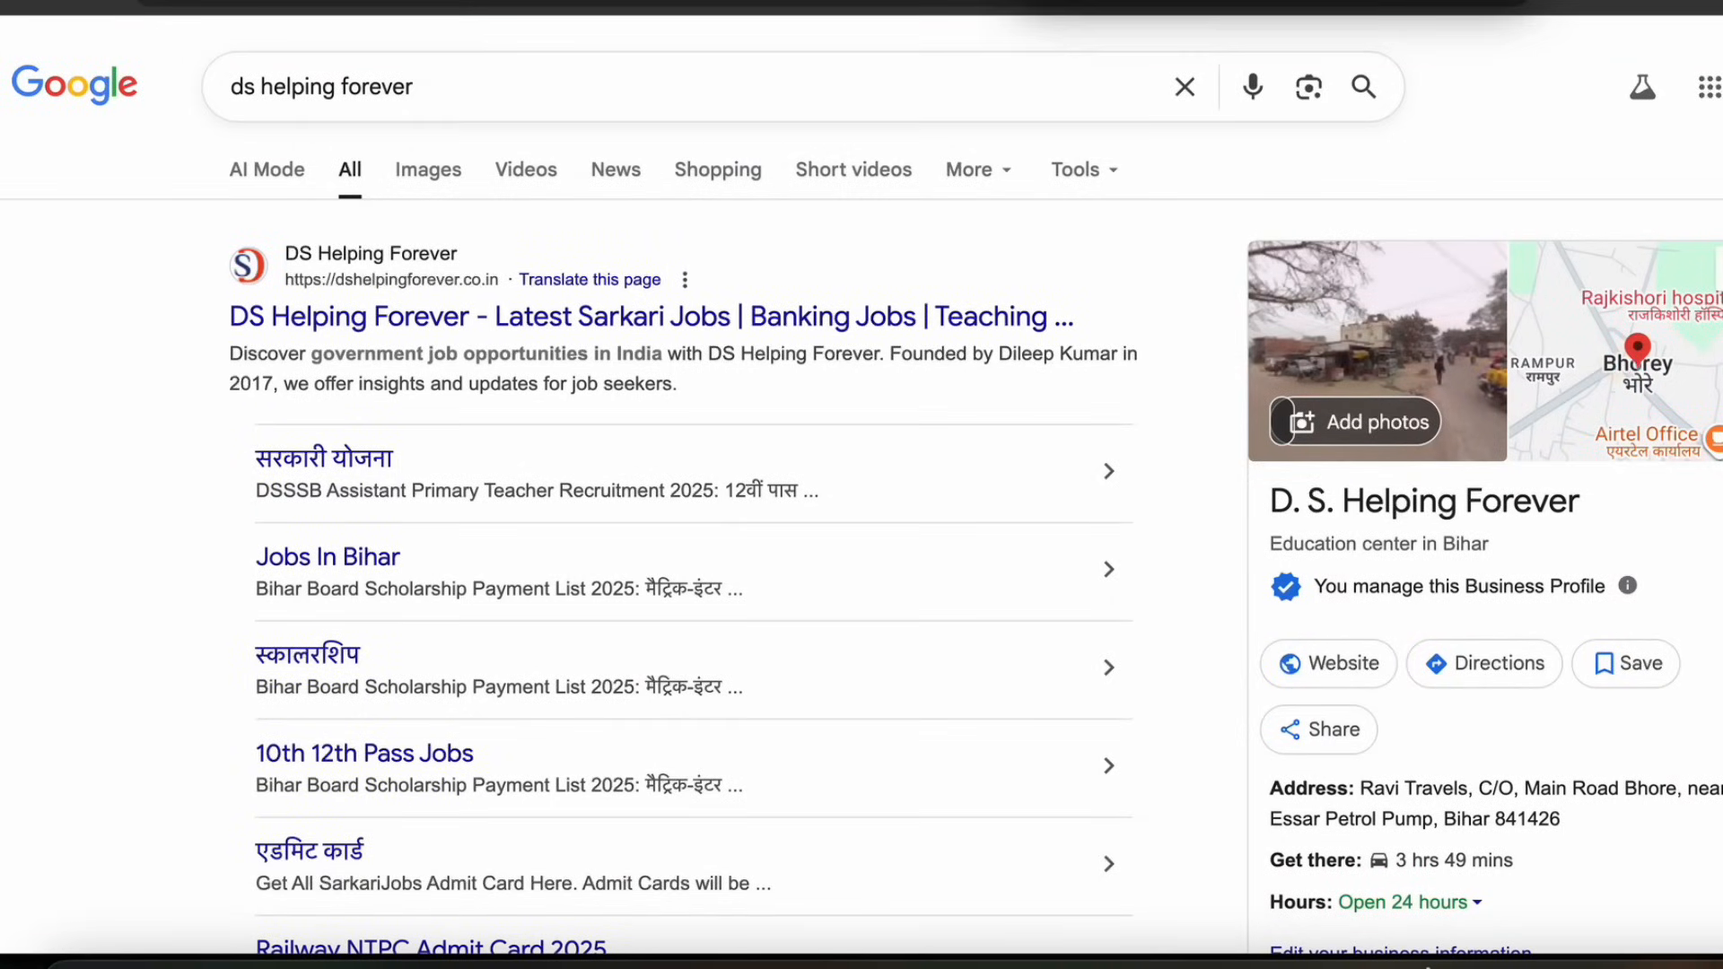
Open the DS Helping Forever website from the Google search results
mouse_move(197, 126)
left_mouse_down()
mouse_move(503, 131)
mouse_move(201, 107)
mouse_move(269, 109)
left_mouse_up()
mouse_move(94, 229)
left_mouse_down()
mouse_move(191, 262)
mouse_move(158, 279)
left_mouse_up()
left_click_drag(292, 293, 476, 293)
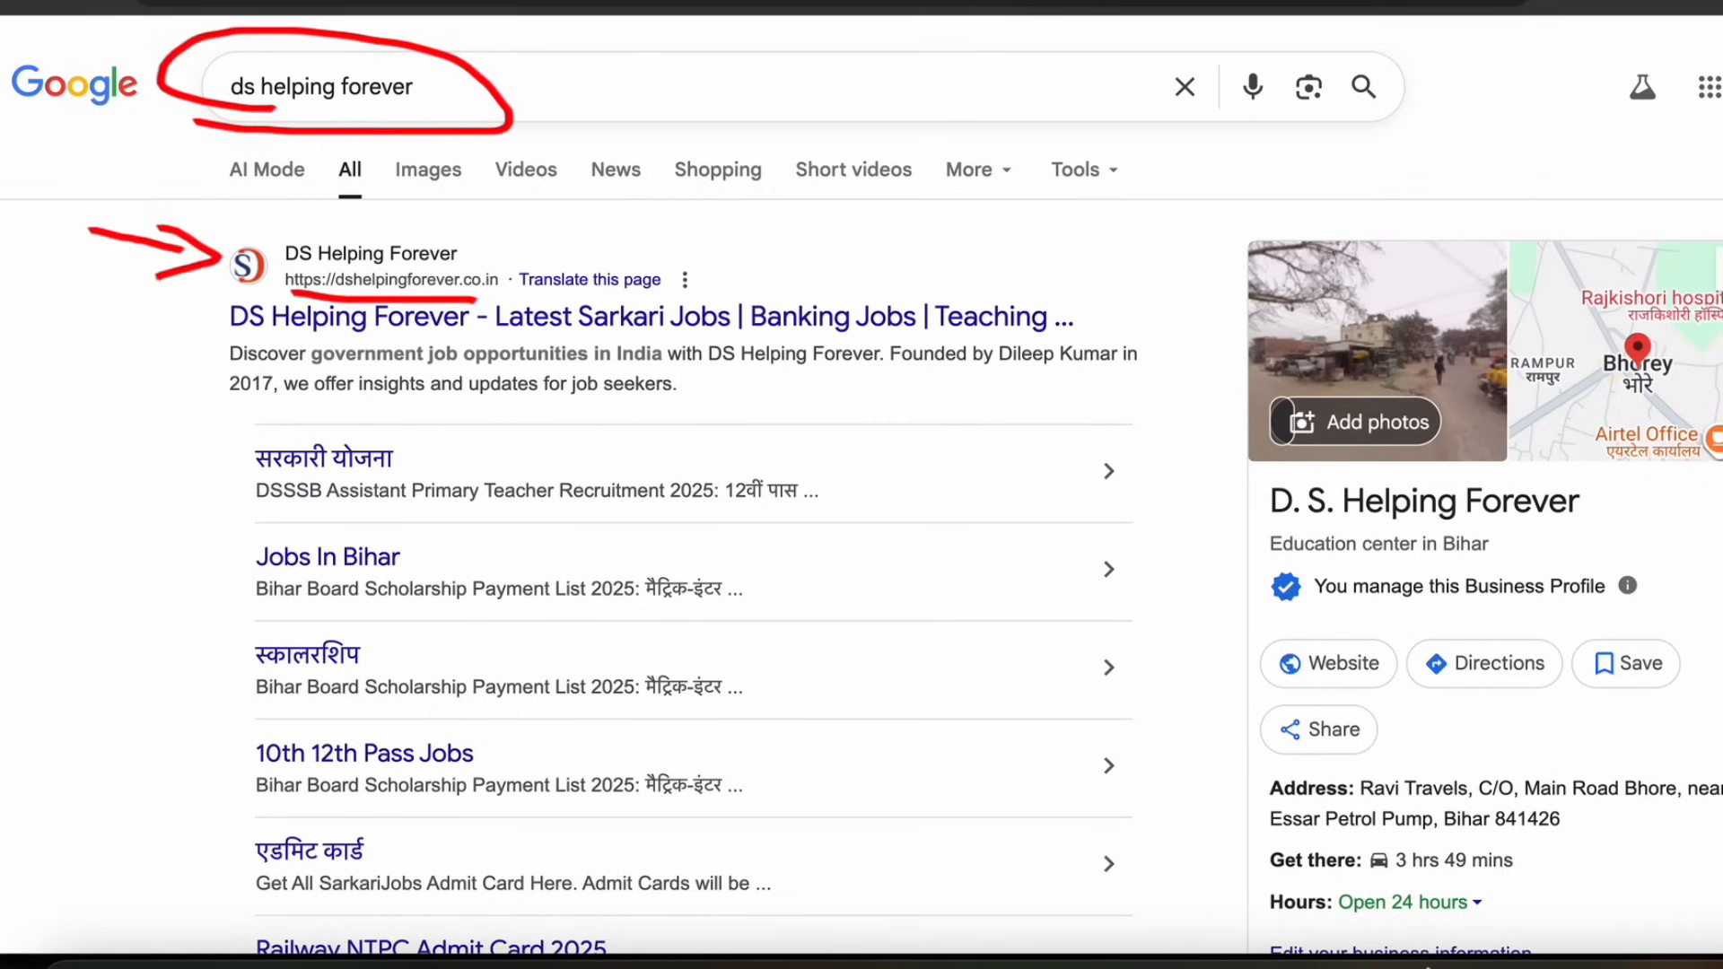
key("Escape")
left_click(503, 319)
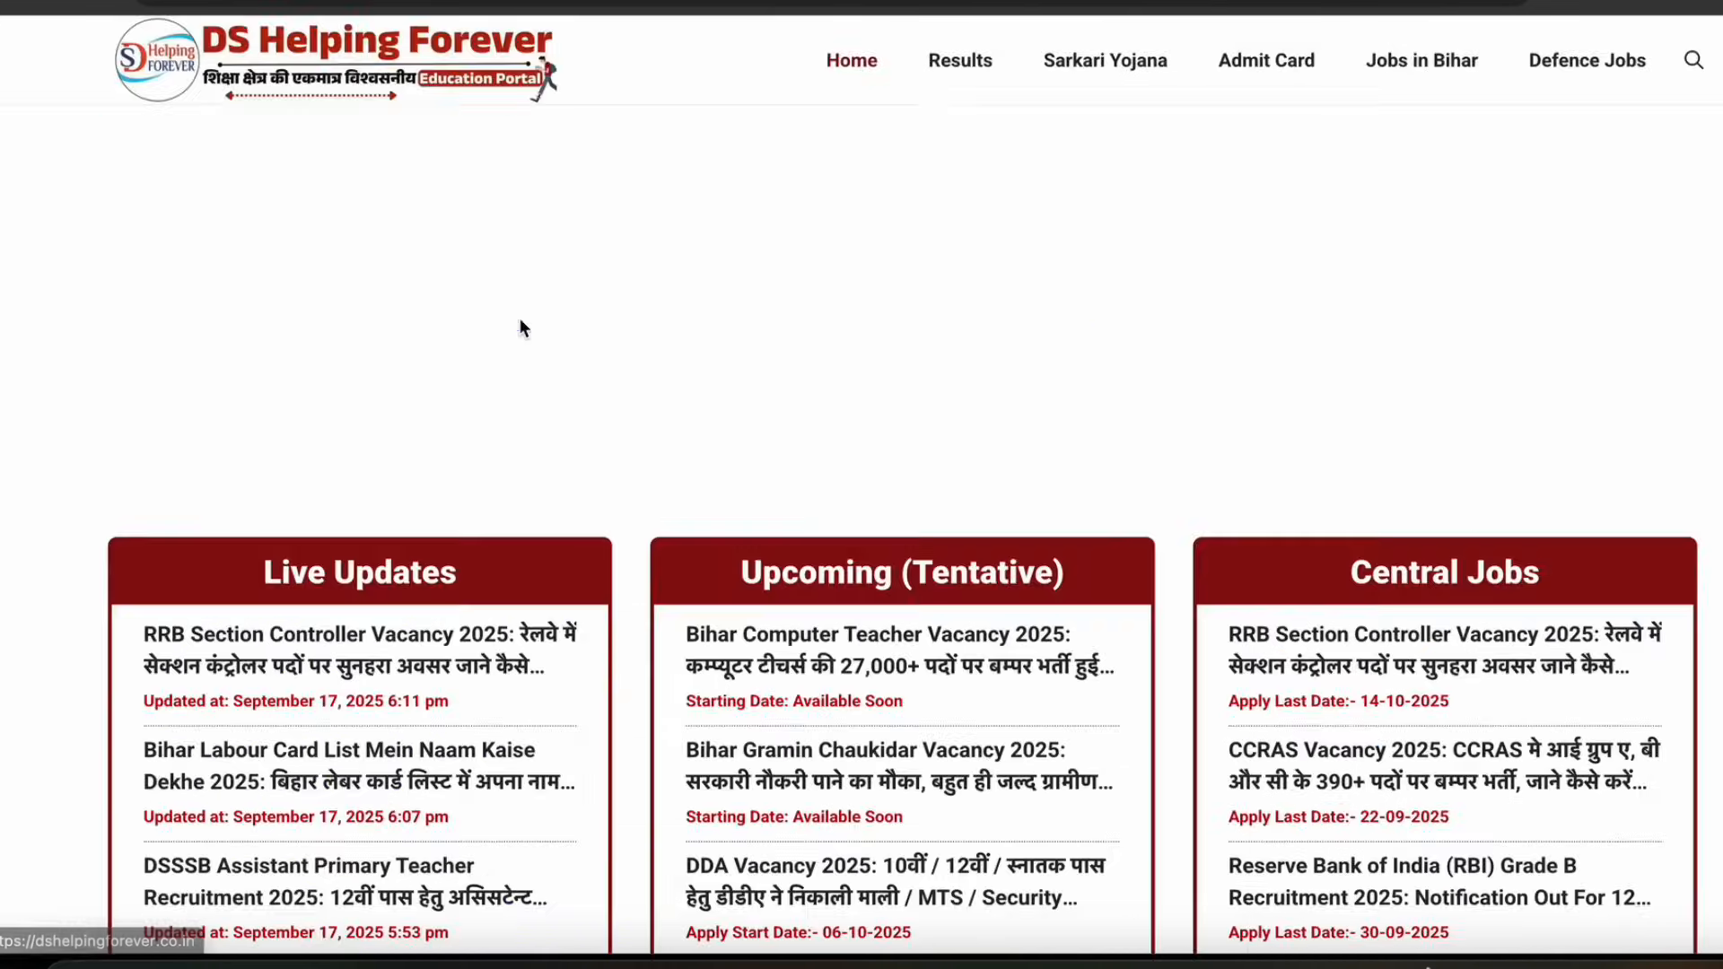
Browse the homepage's Live Updates, Upcoming and Central Jobs sections
scroll(757, 348, "down", 2)
scroll(696, 362, "down", 3)
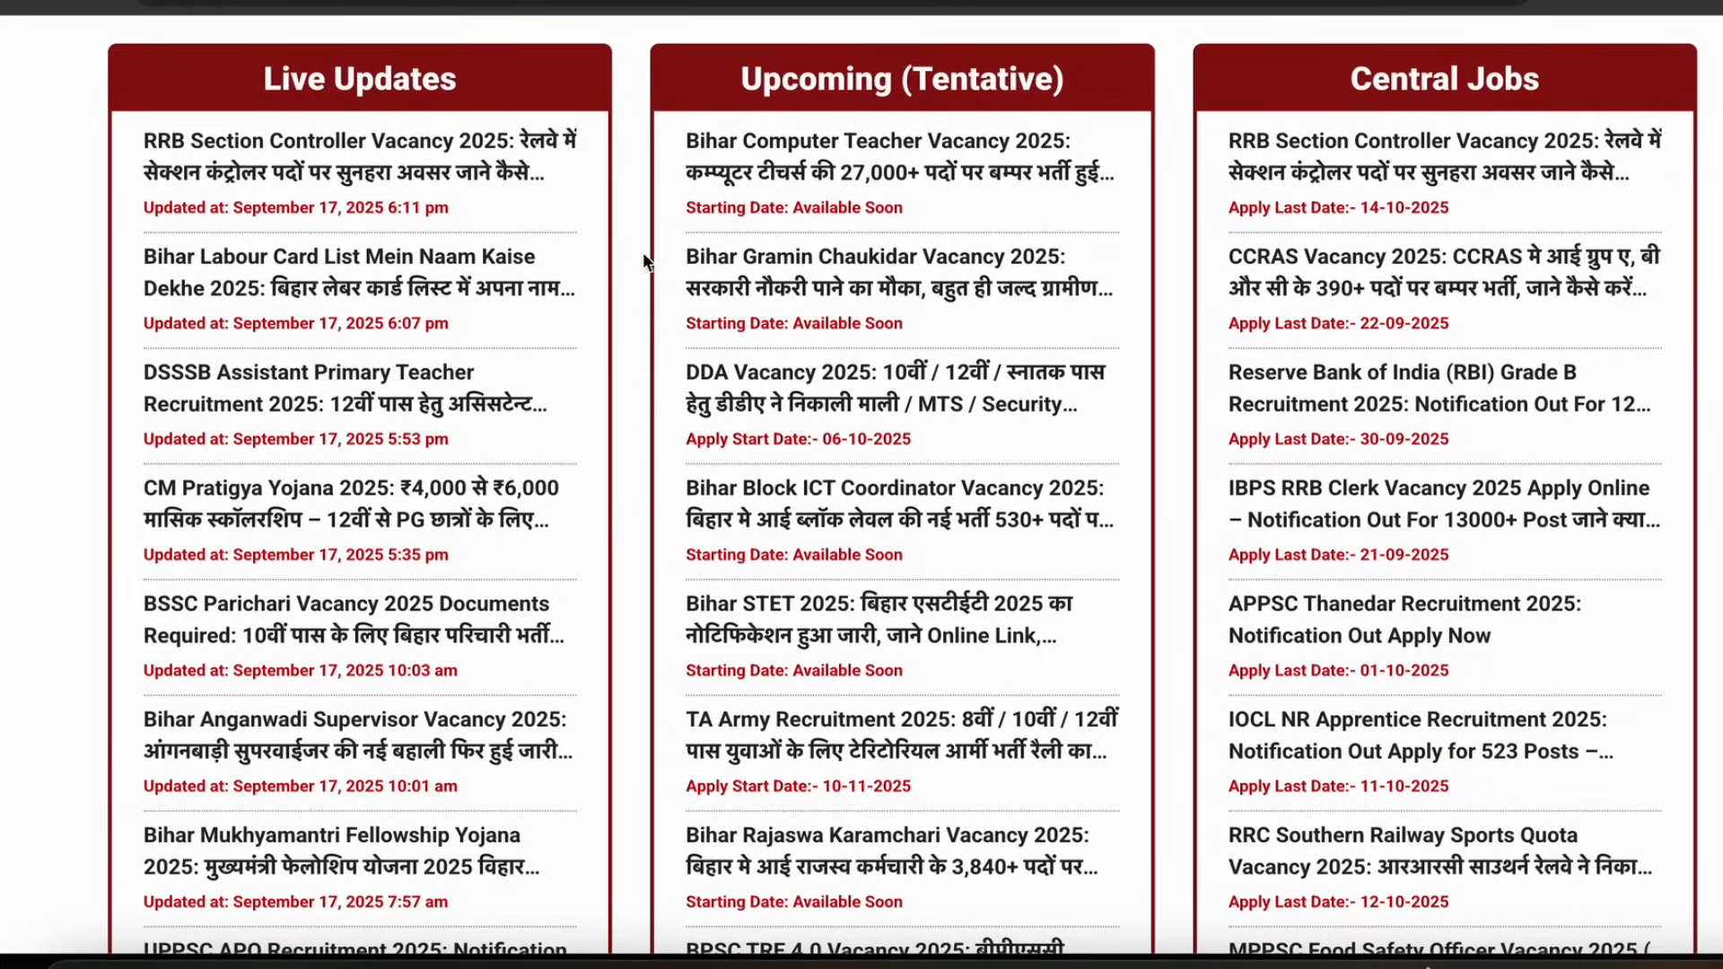
left_click_drag(260, 80, 418, 106)
left_click_drag(812, 86, 1032, 87)
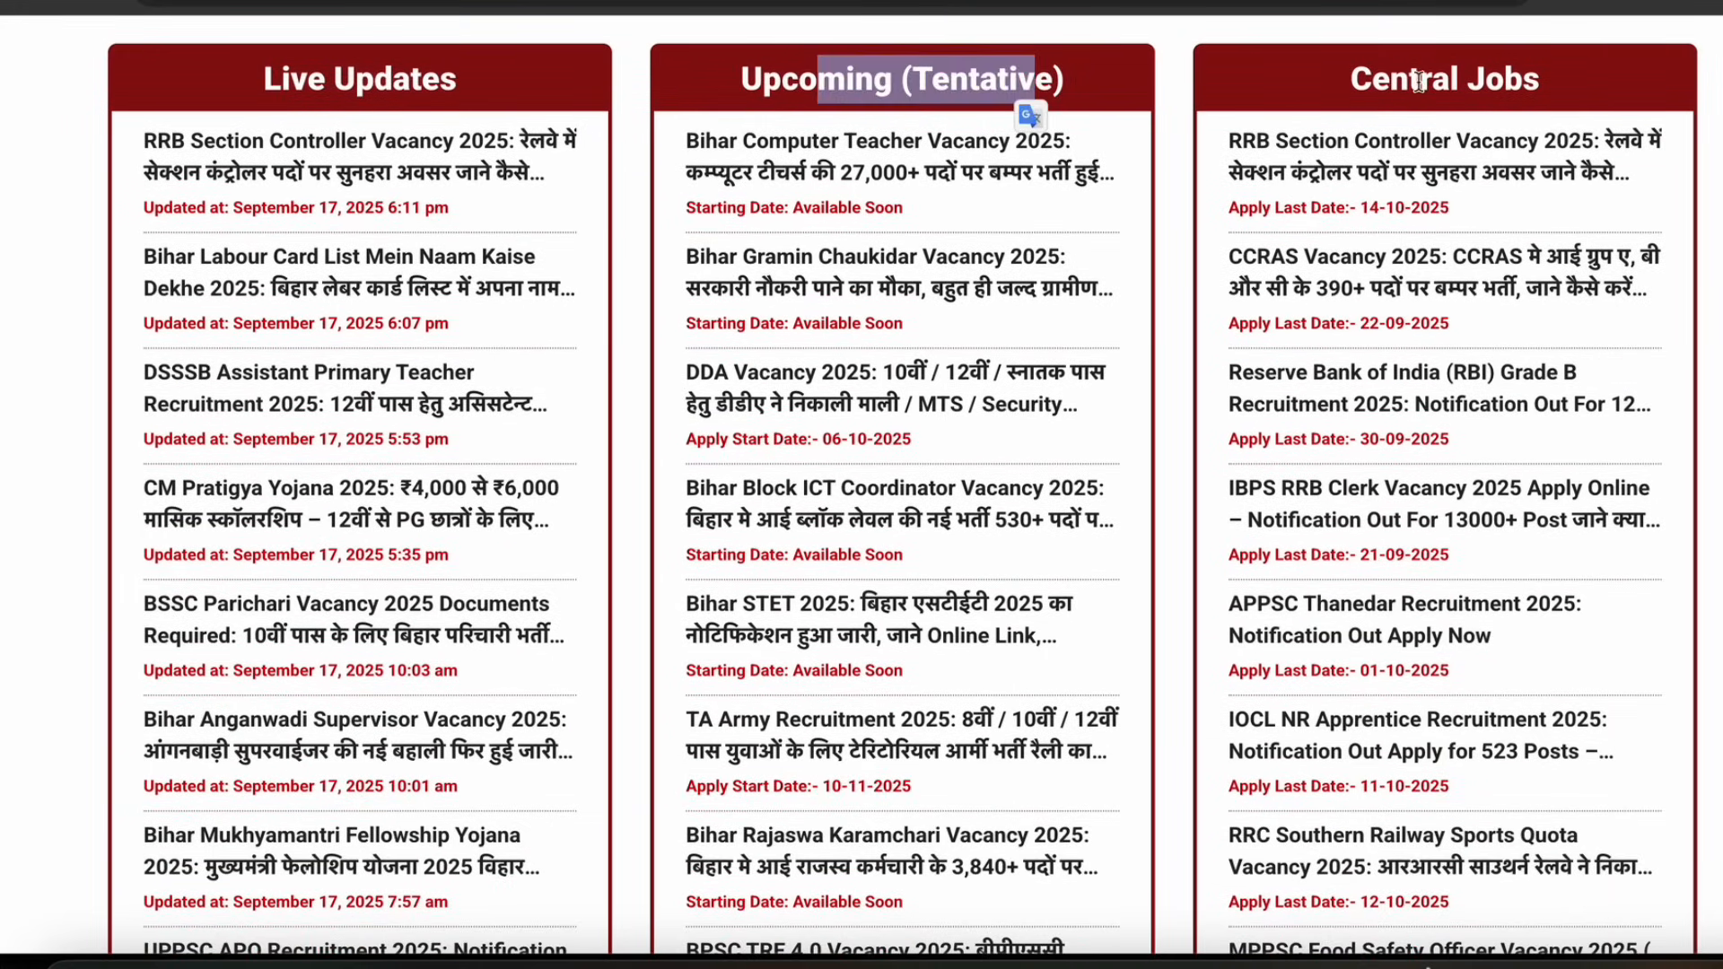
left_click_drag(1386, 81, 1548, 83)
scroll(1660, 296, "down", 5)
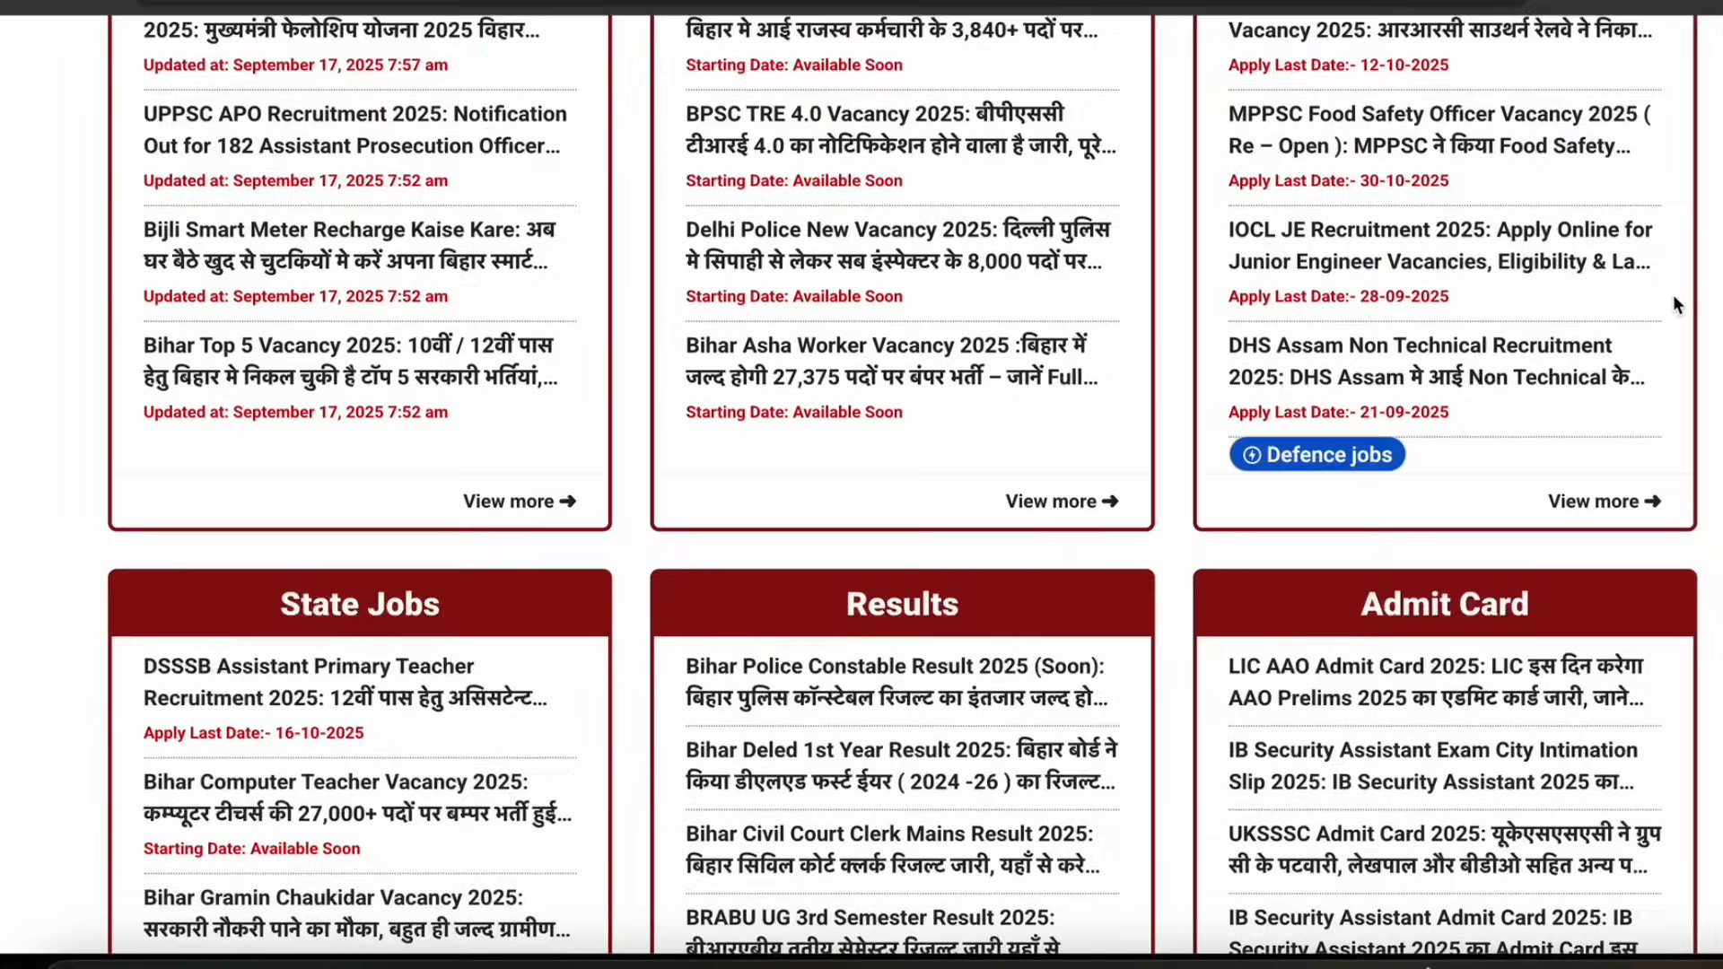
scroll(1672, 294, "up", 9)
scroll(1692, 310, "up", 4)
Search the site for aedo and open the BPSC AEDO Vacancy 2025 article
left_click(1701, 63)
left_click(679, 279)
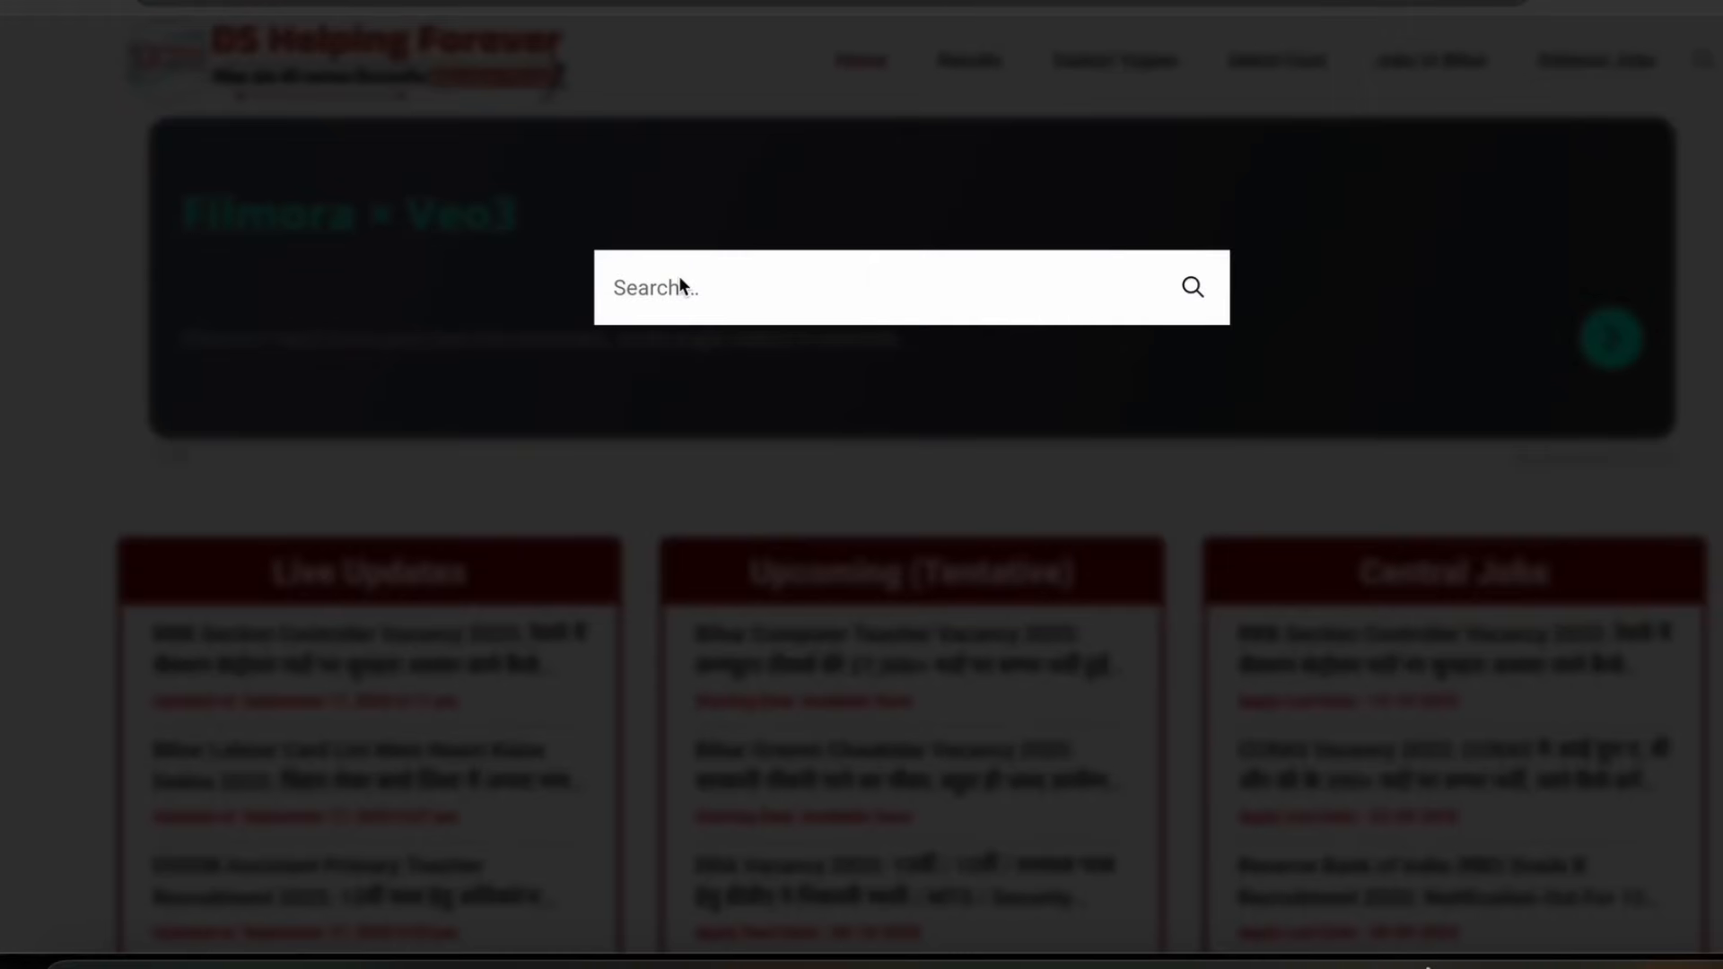
type("aedo")
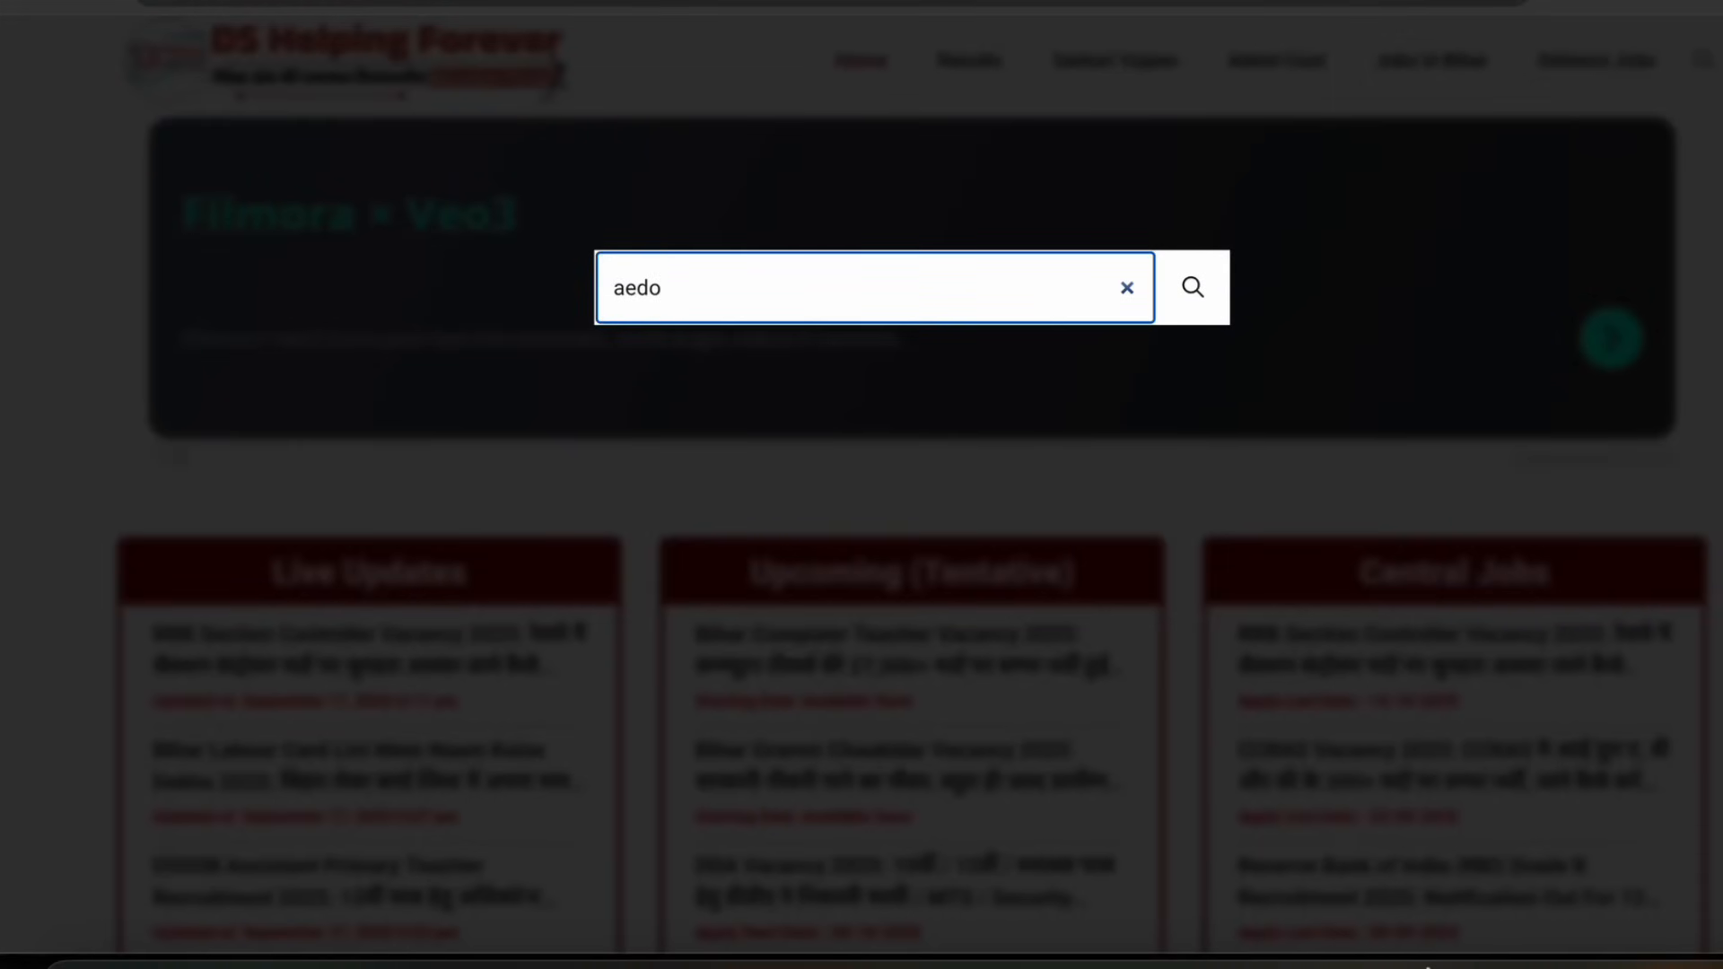
key("Return")
scroll(174, 681, "down", 5)
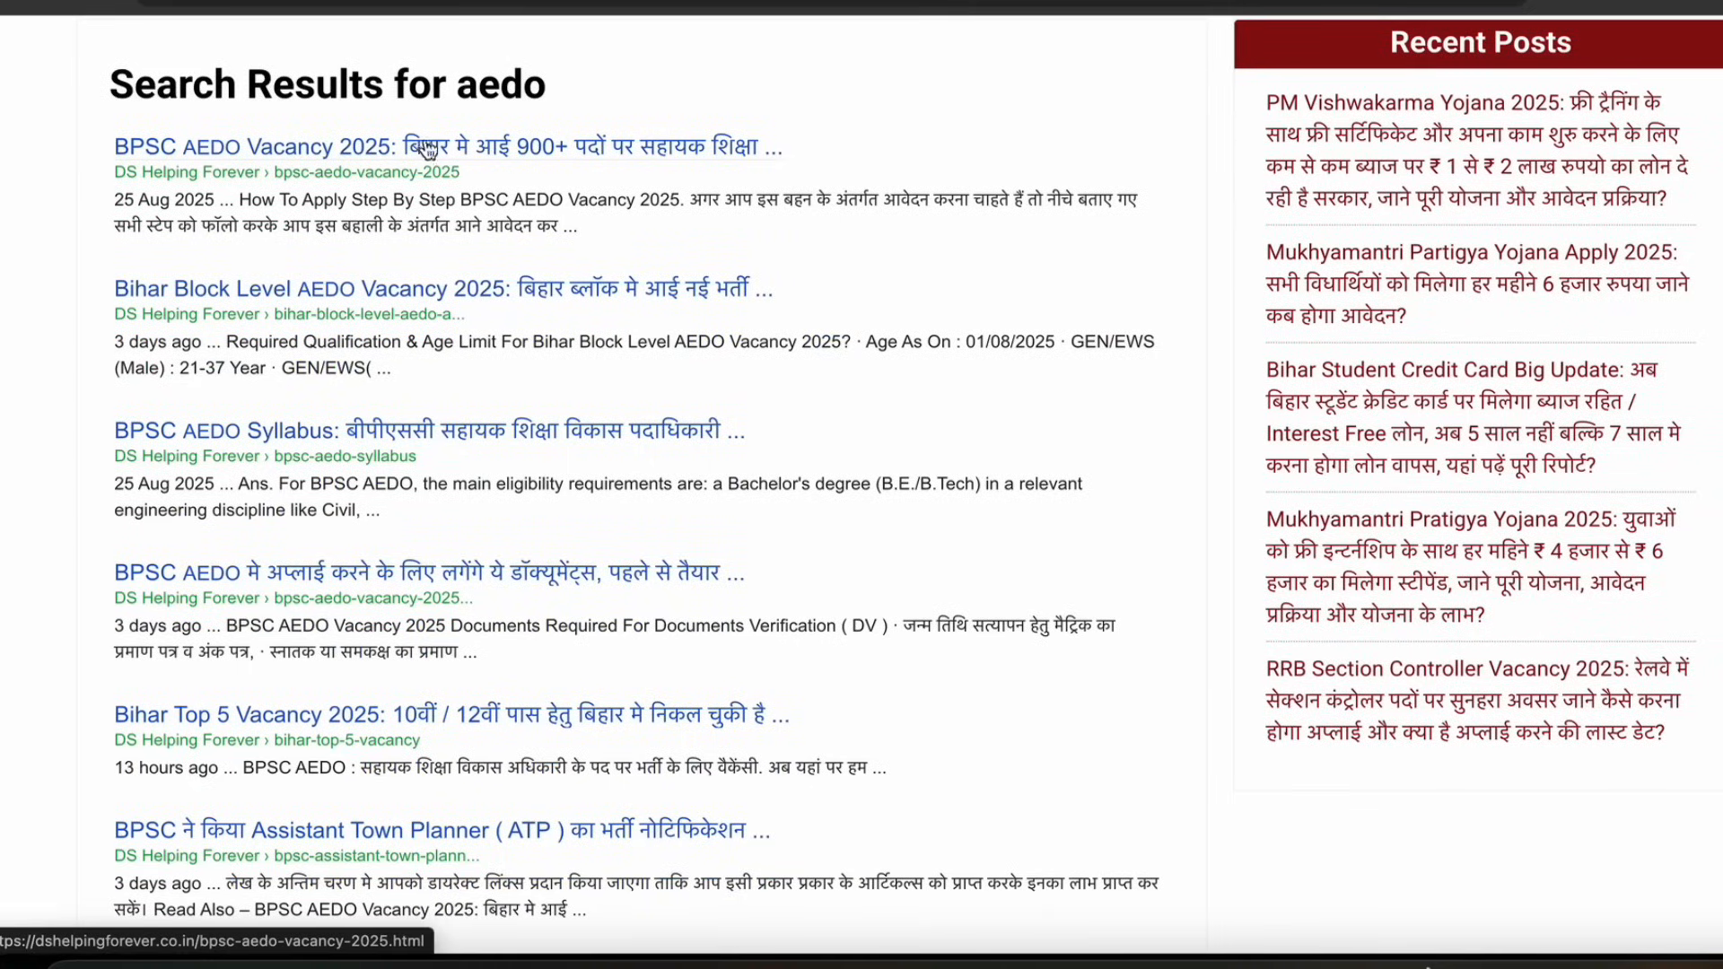
left_click(509, 152)
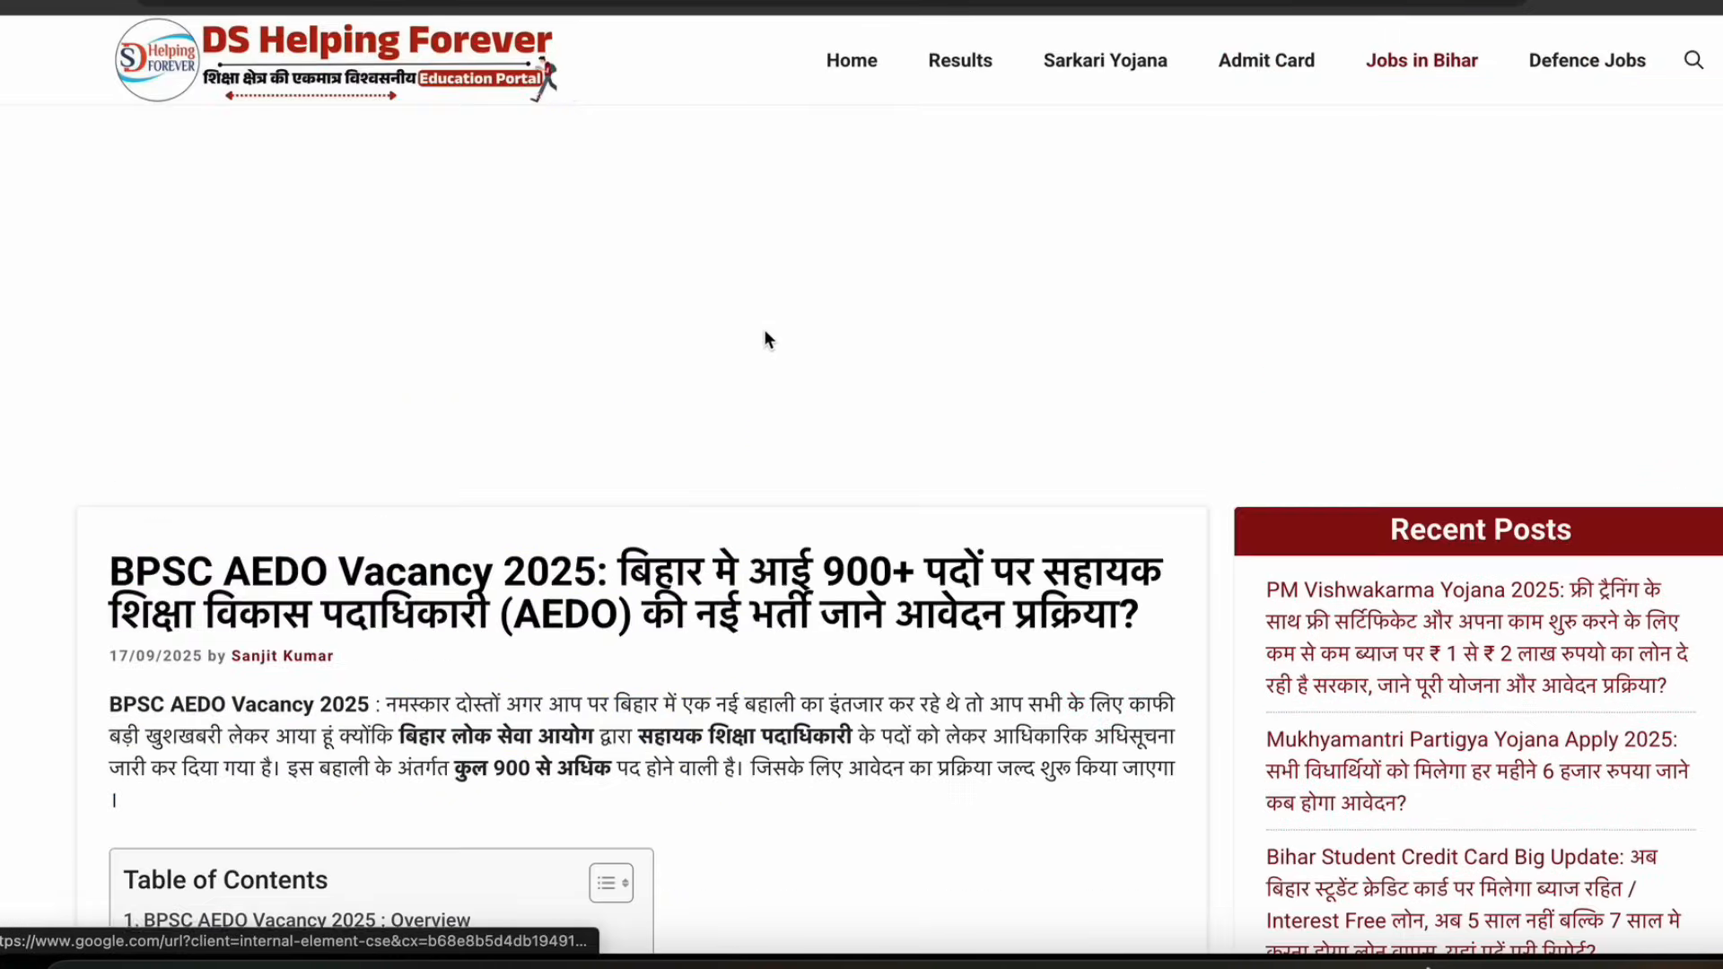
Scroll through the AEDO vacancy article's overview, dates, post details, fees and application steps
scroll(769, 373, "down", 7)
scroll(962, 390, "down", 10)
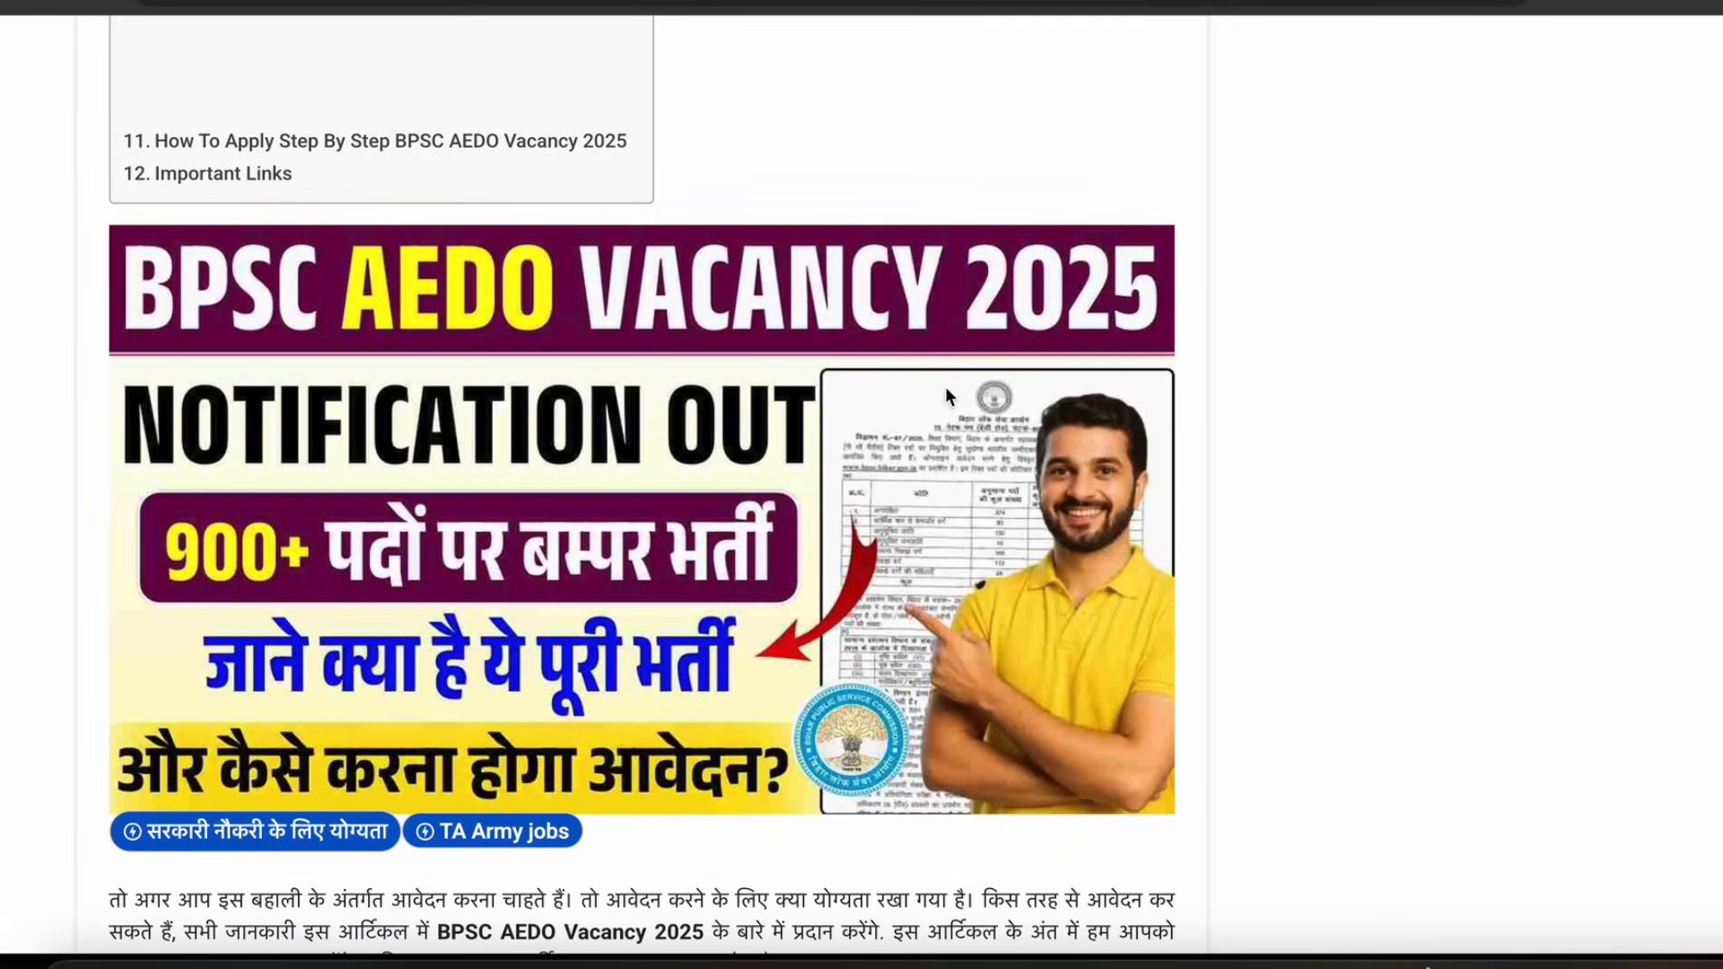
scroll(785, 433, "down", 12)
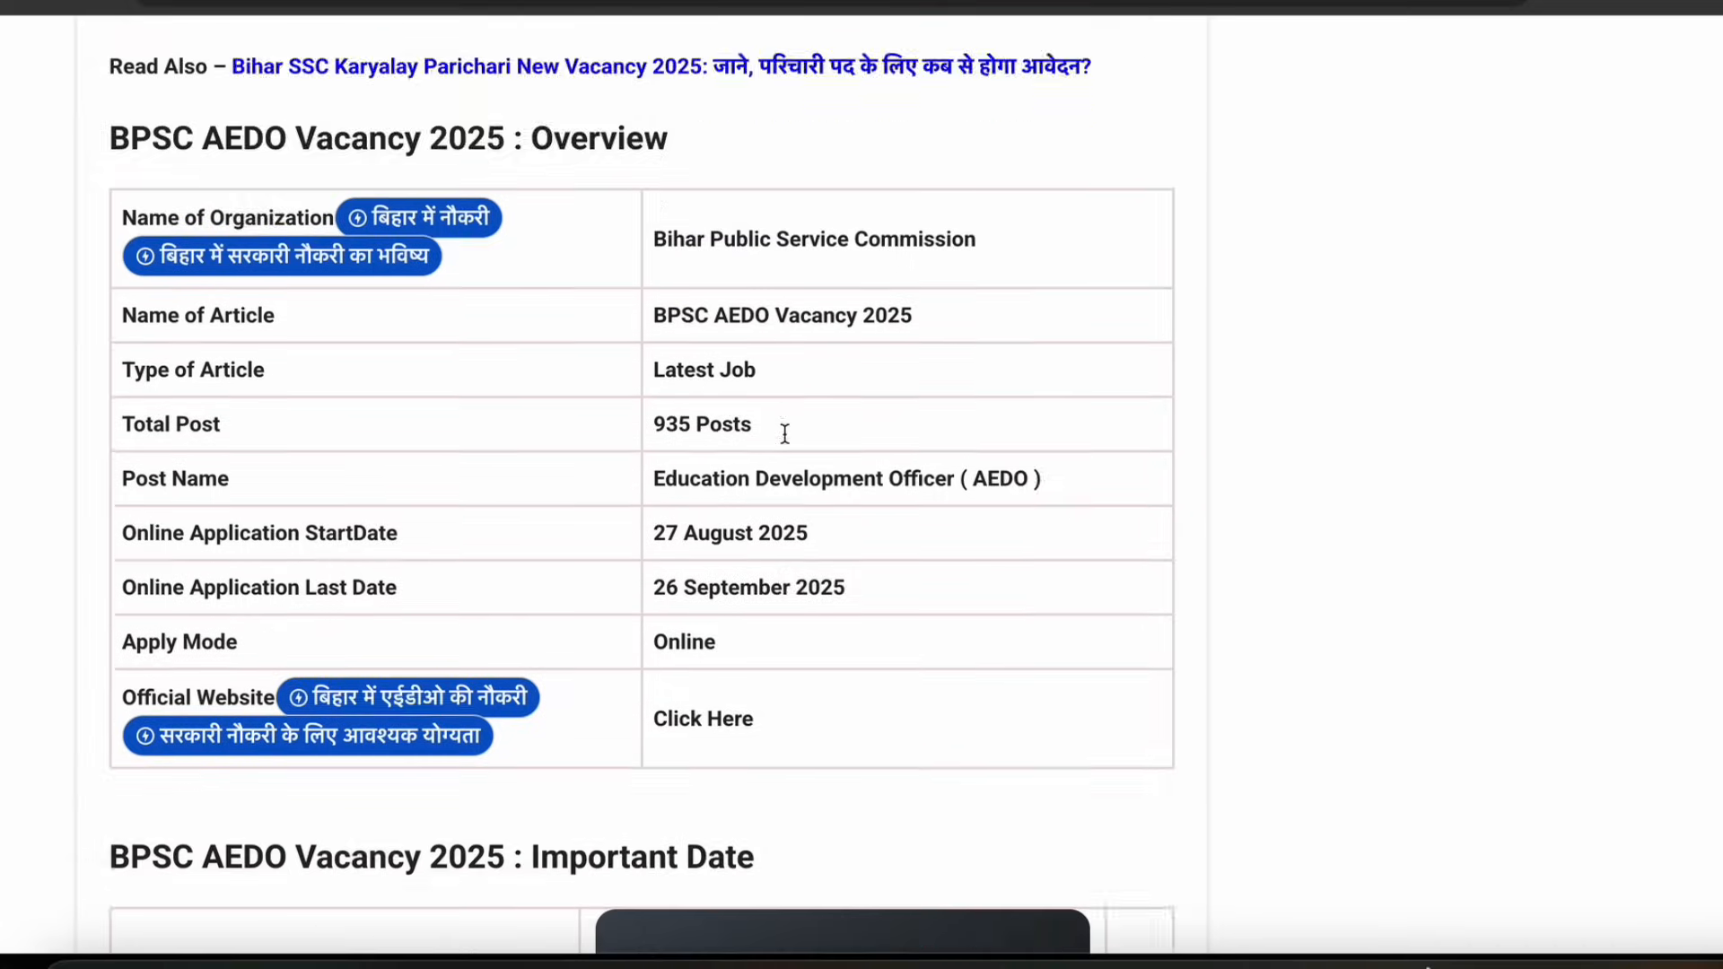
left_click_drag(666, 285, 789, 285)
left_click(1018, 359)
scroll(1260, 408, "down", 10)
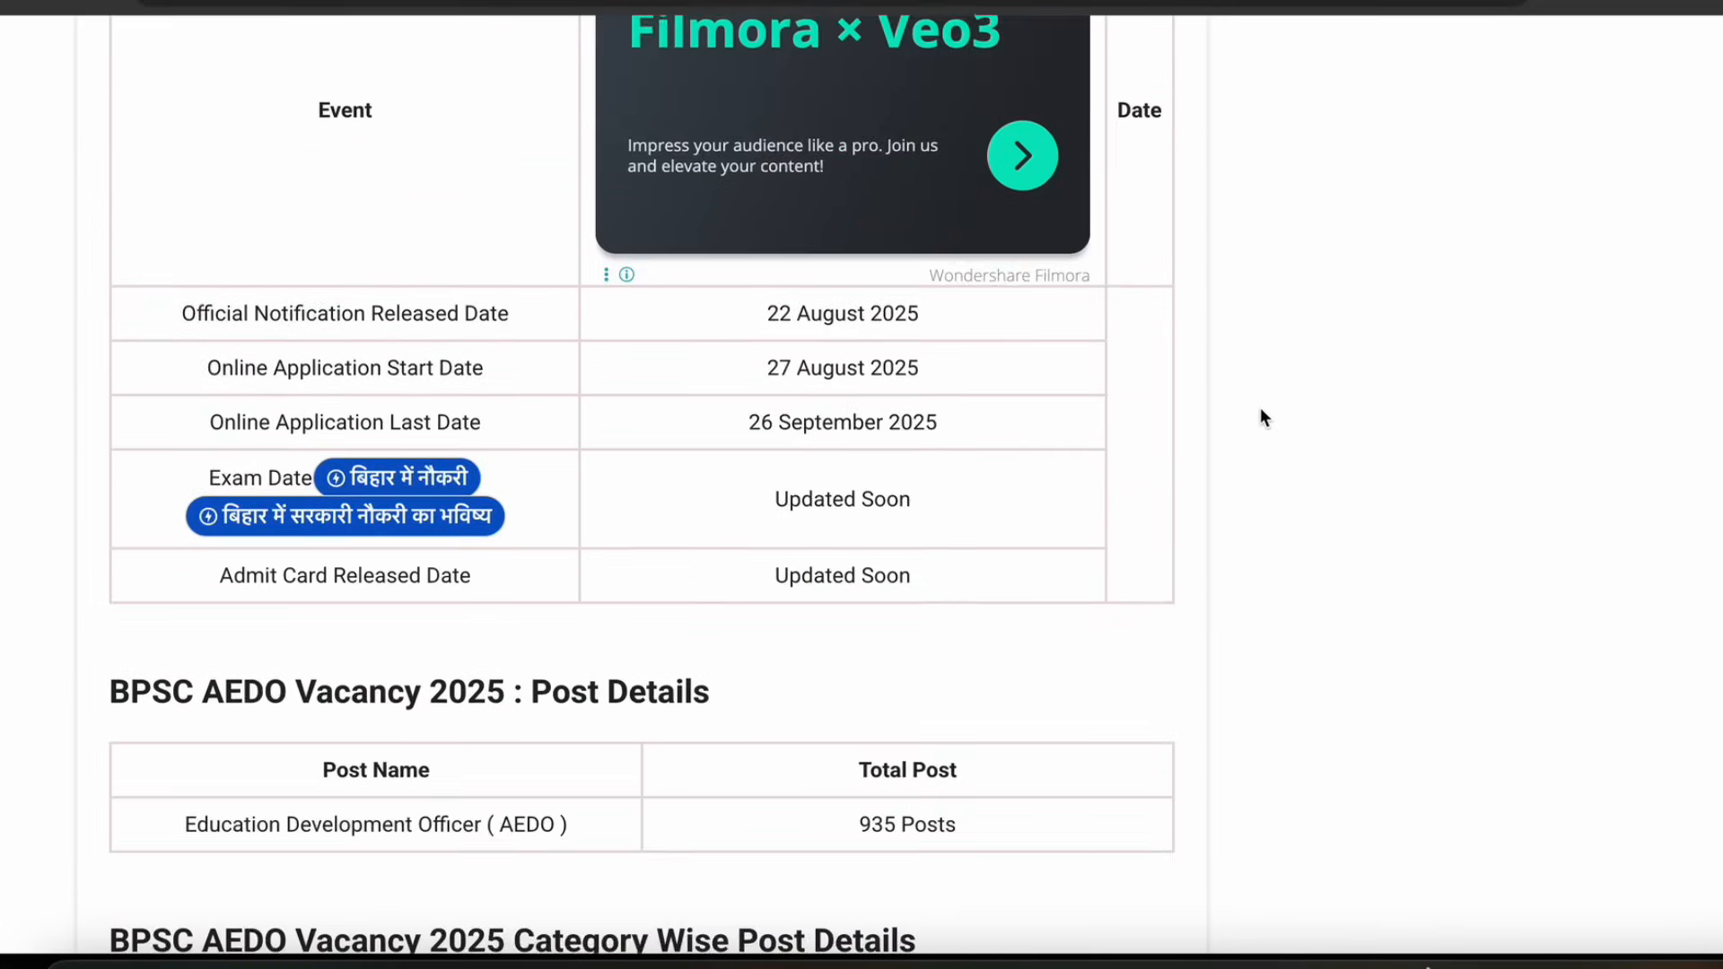
scroll(1193, 403, "down", 18)
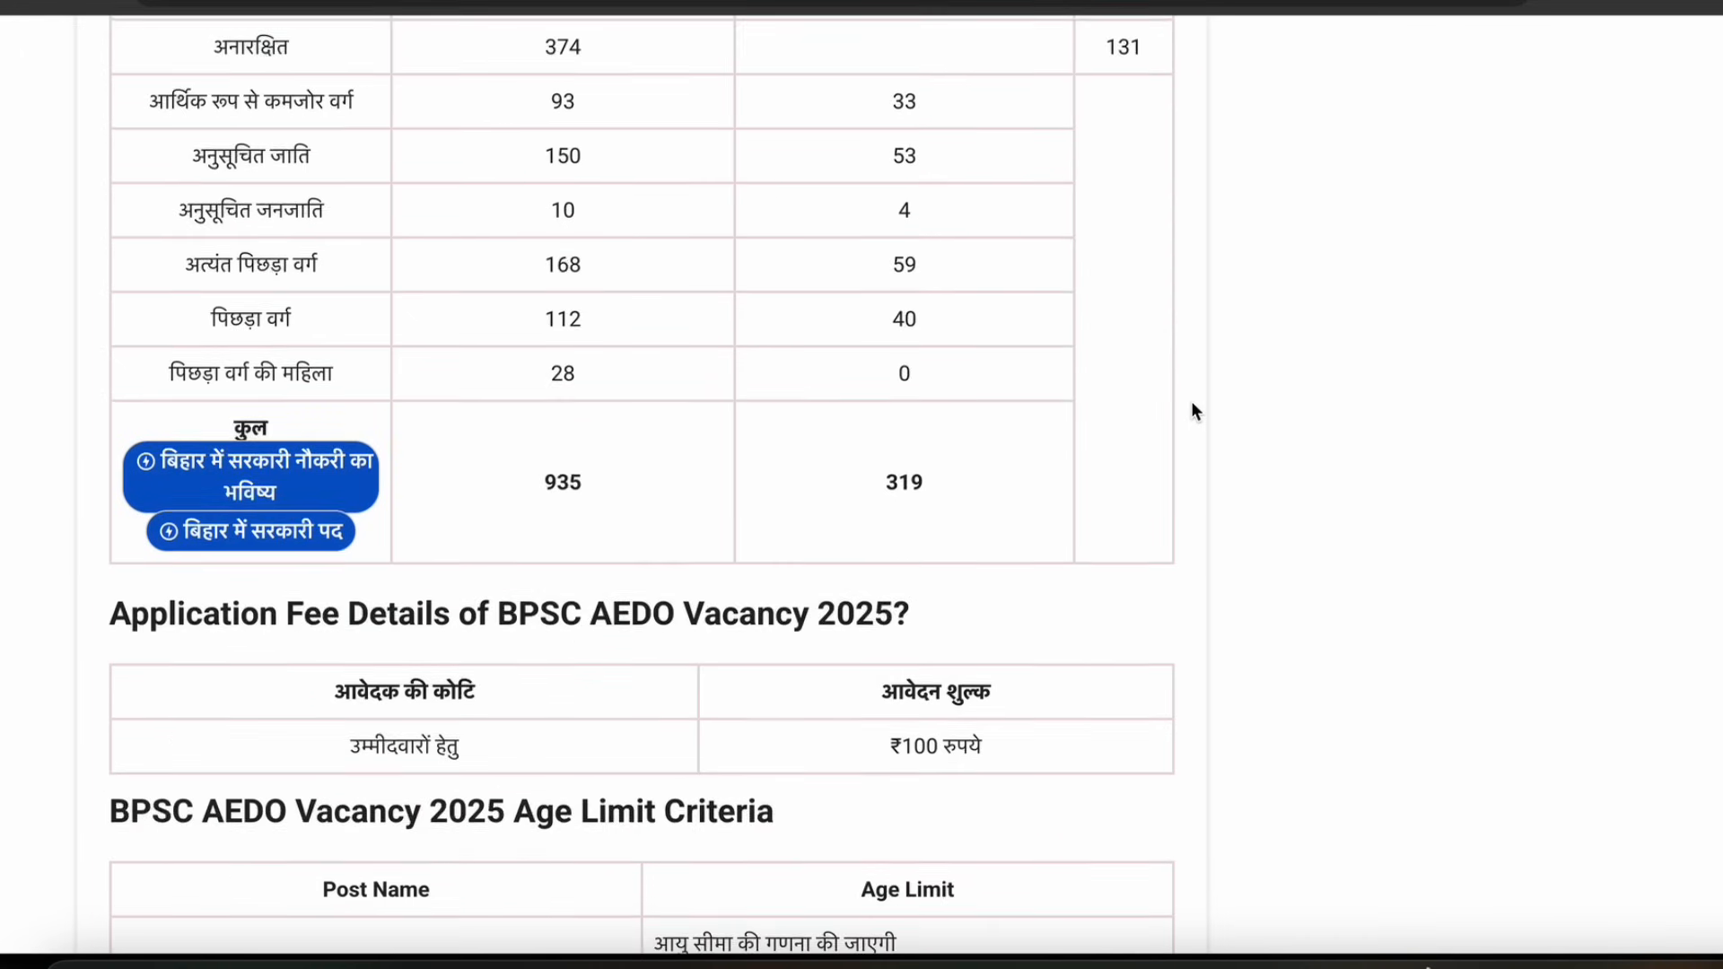
scroll(1149, 414, "down", 20)
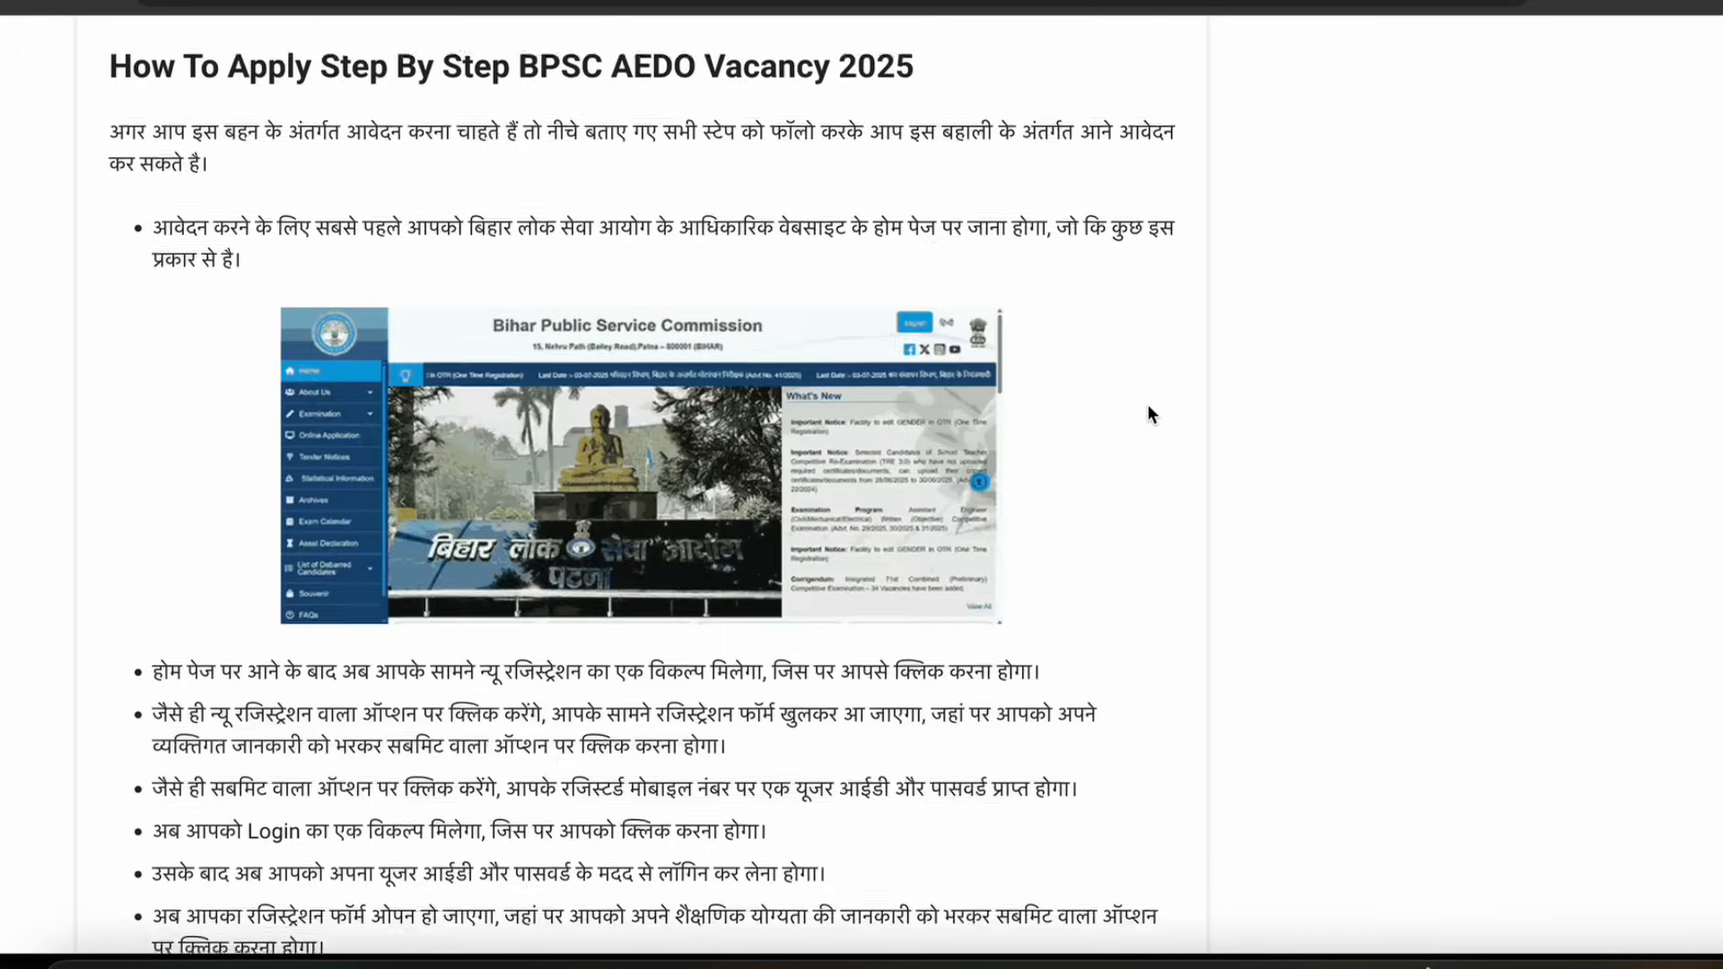
scroll(1151, 415, "down", 5)
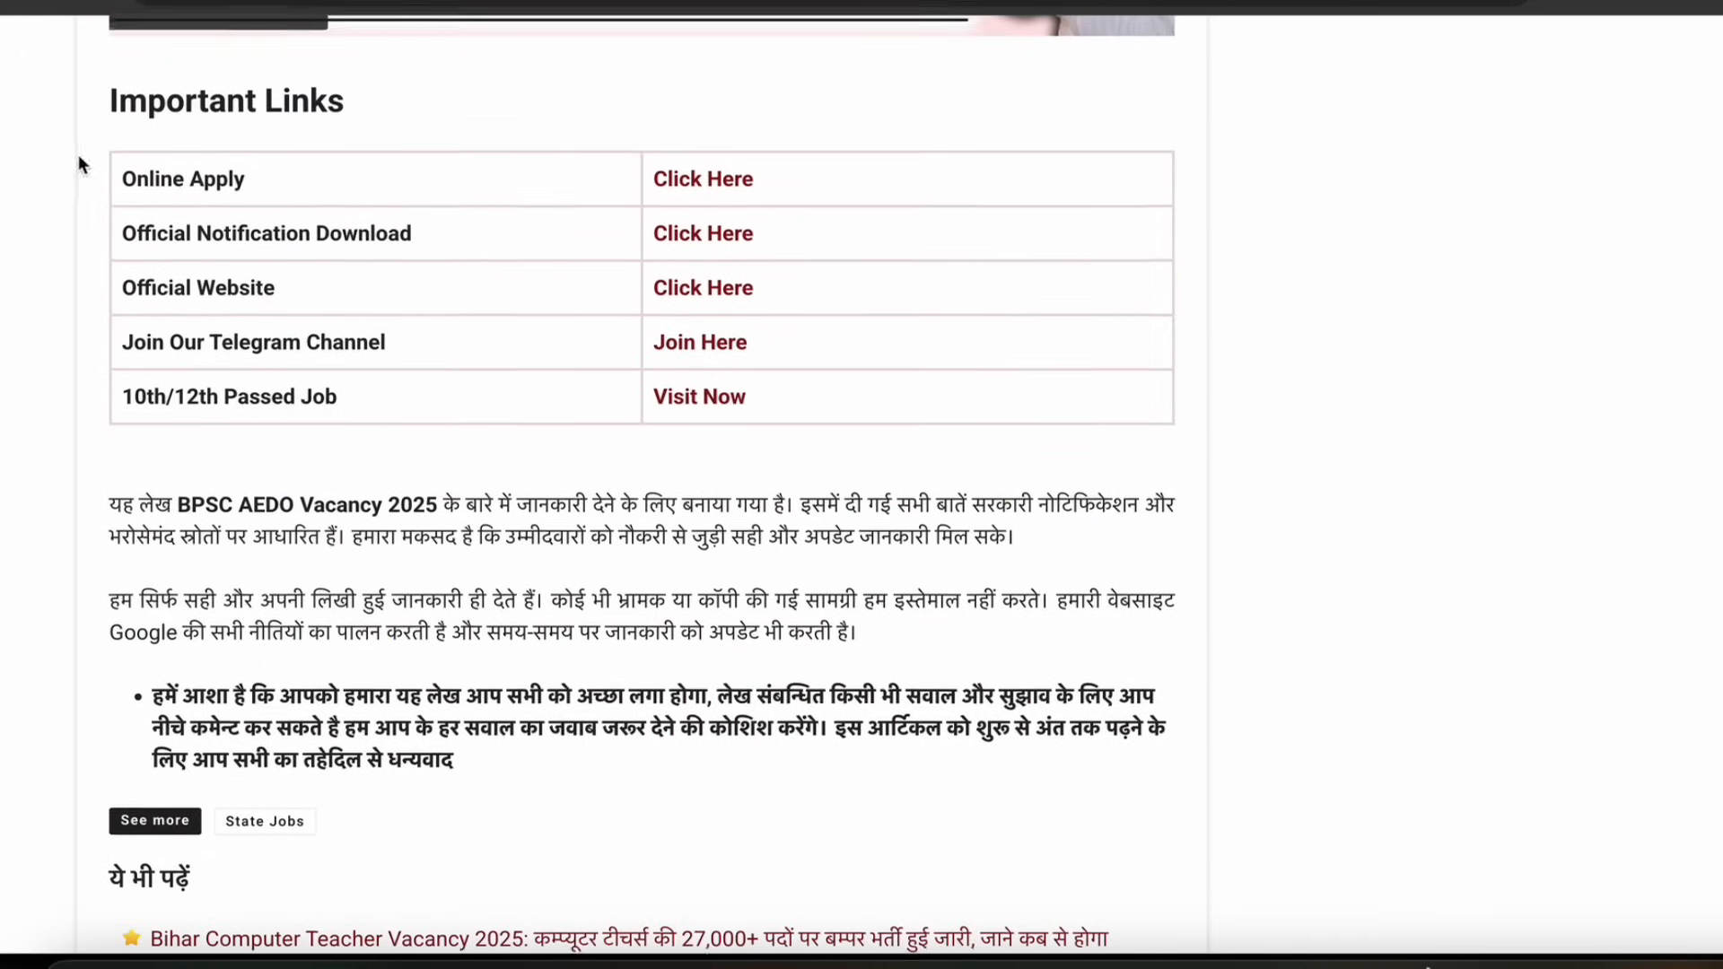
Follow the Online Apply link and open New Registration (One Time Registration) on the BPSC portal
left_click(704, 196)
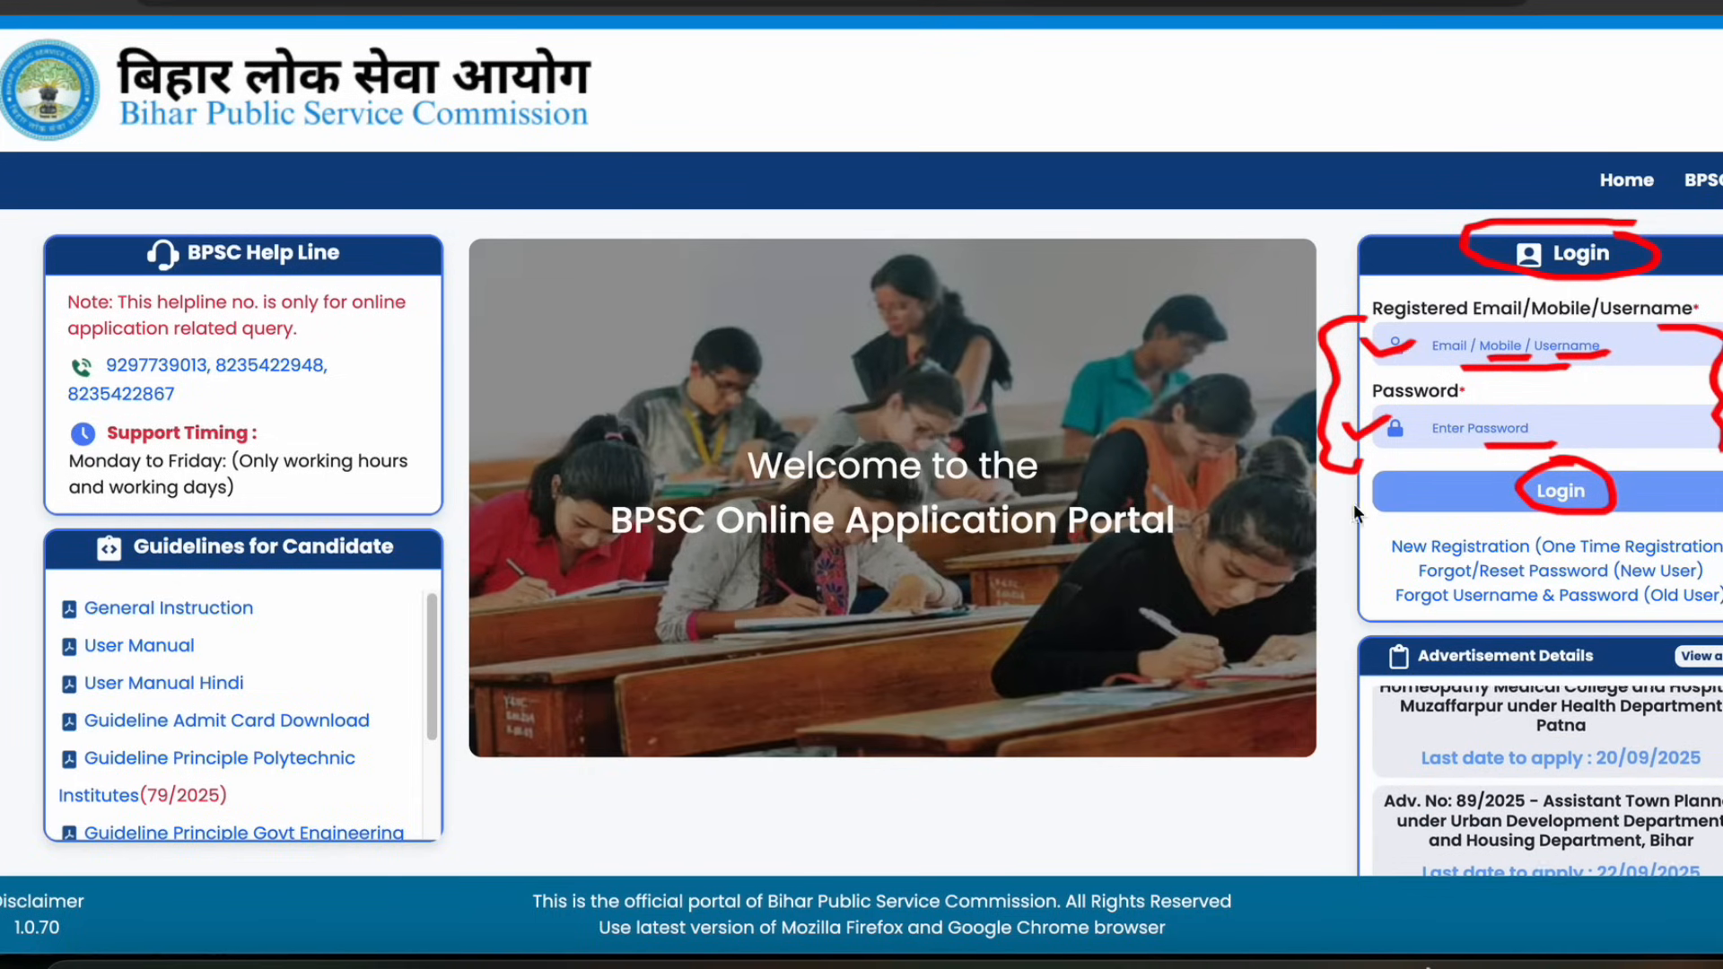
mouse_move(847, 64)
left_mouse_down()
mouse_move(666, 102)
mouse_move(741, 110)
left_mouse_up()
mouse_move(1440, 532)
left_mouse_down()
mouse_move(1392, 529)
mouse_move(1386, 553)
mouse_move(1633, 560)
mouse_move(1719, 543)
mouse_move(1427, 524)
left_mouse_up()
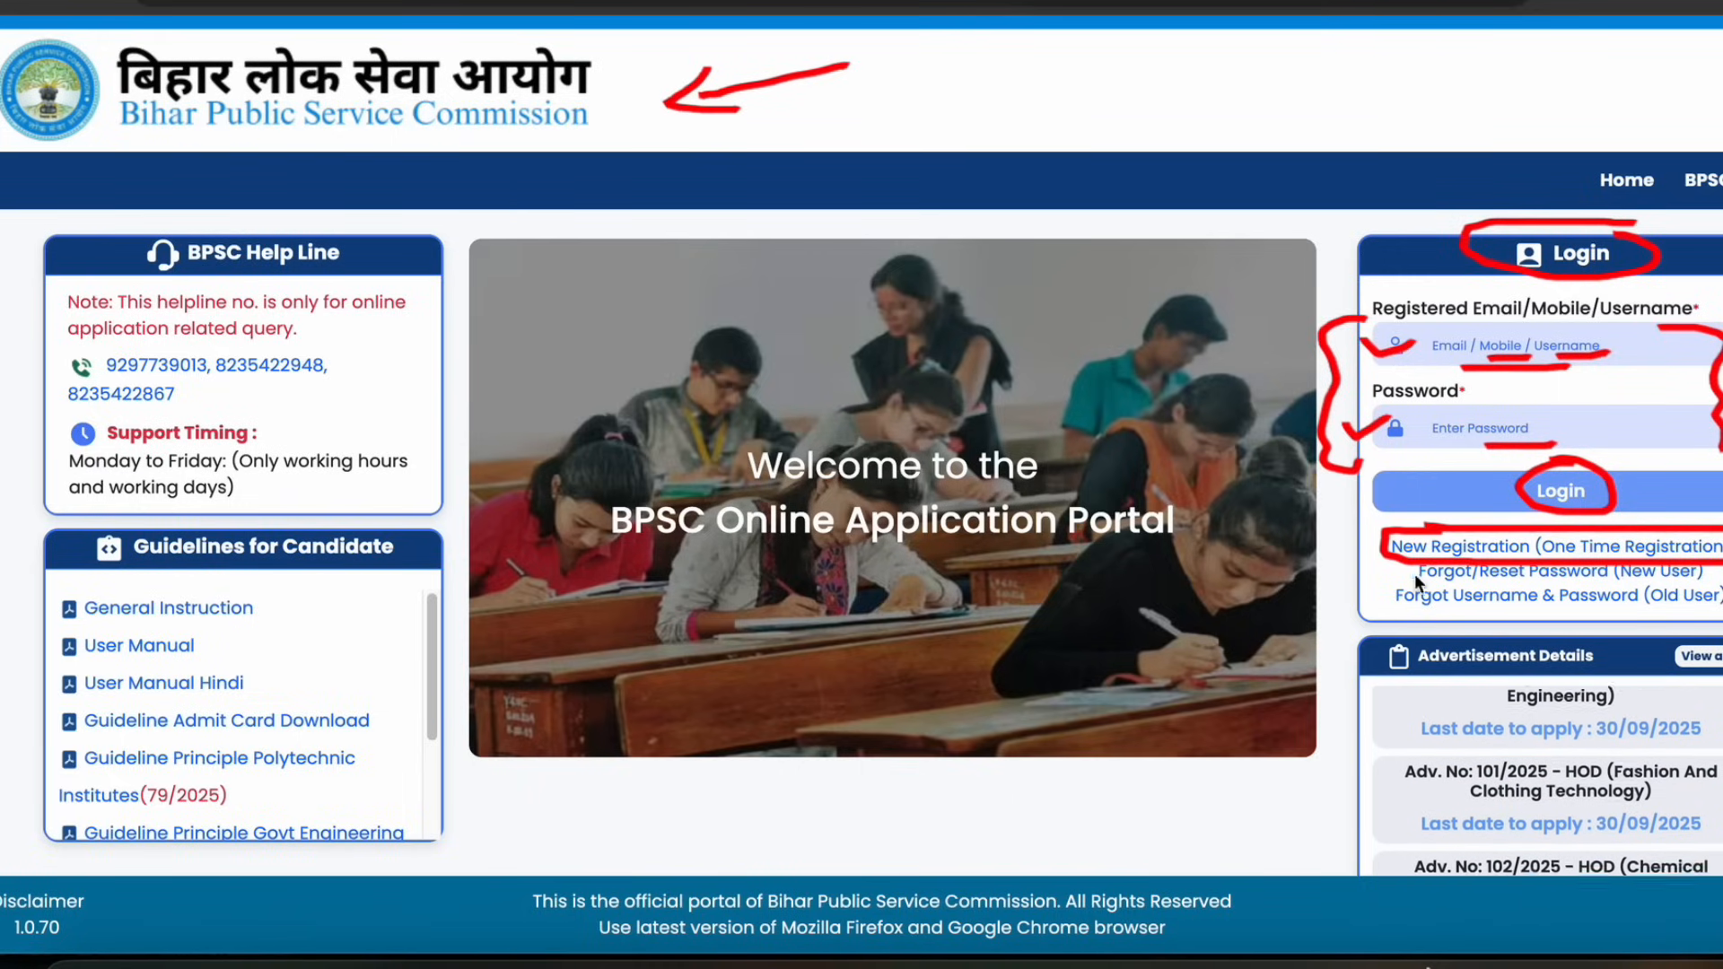
left_click(1506, 548)
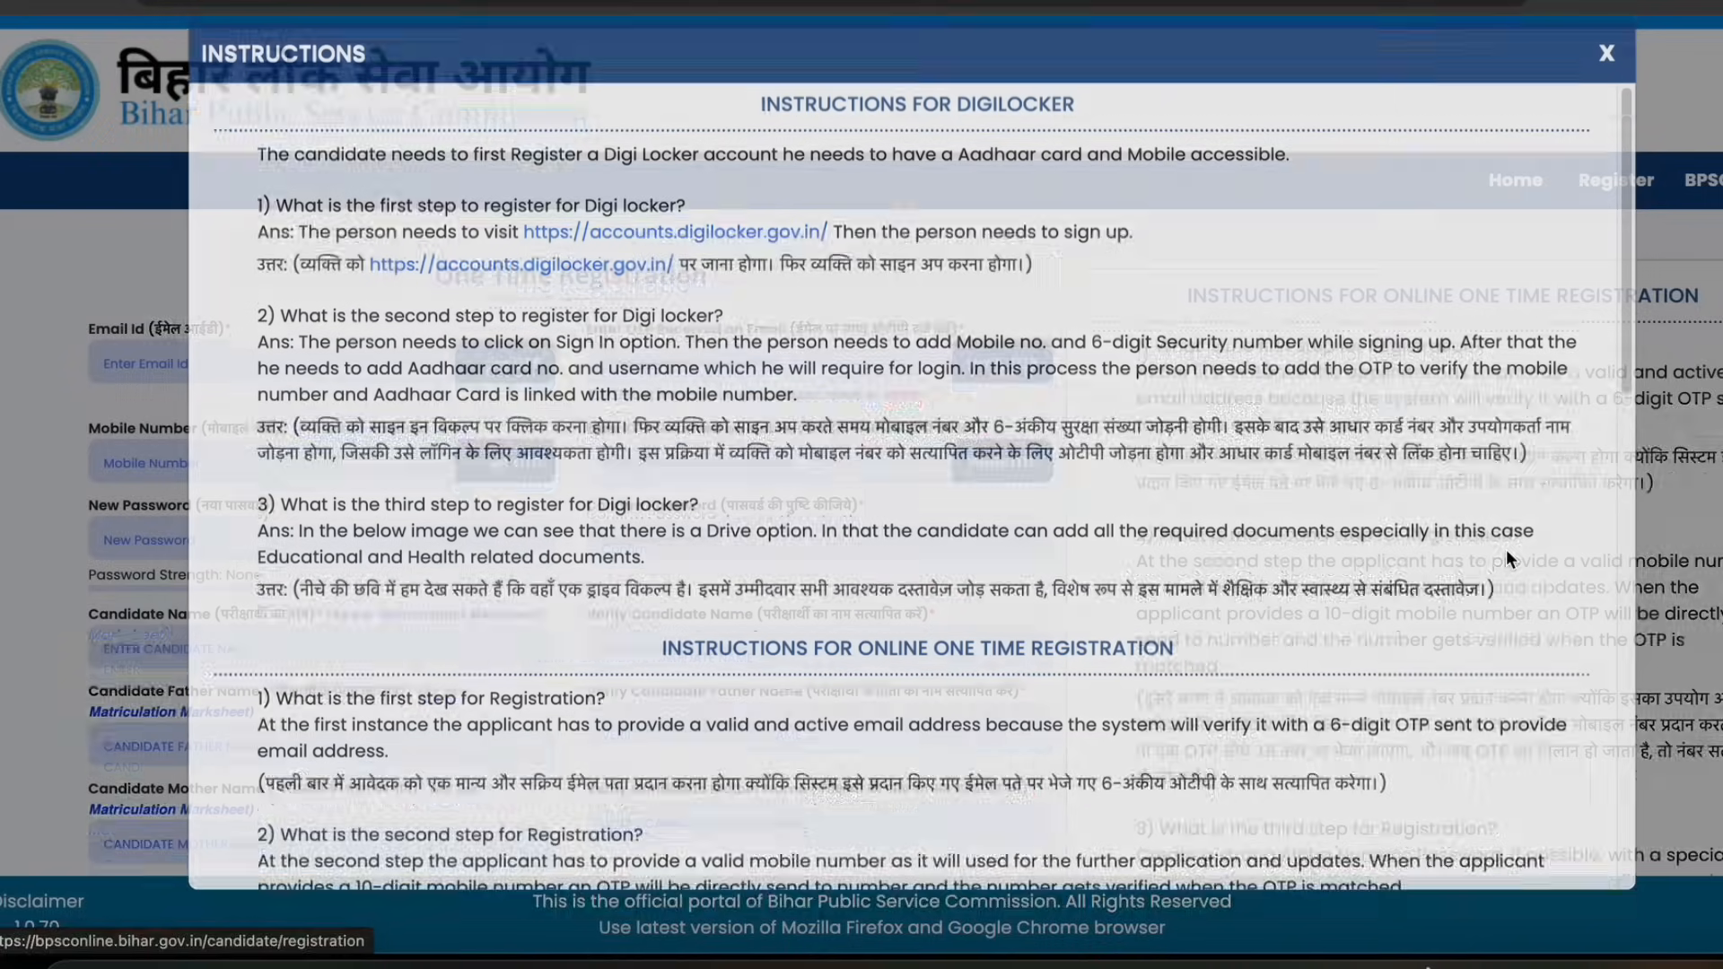
Read through the registration instructions and close the instructions dialog
scroll(729, 675, "down", 15)
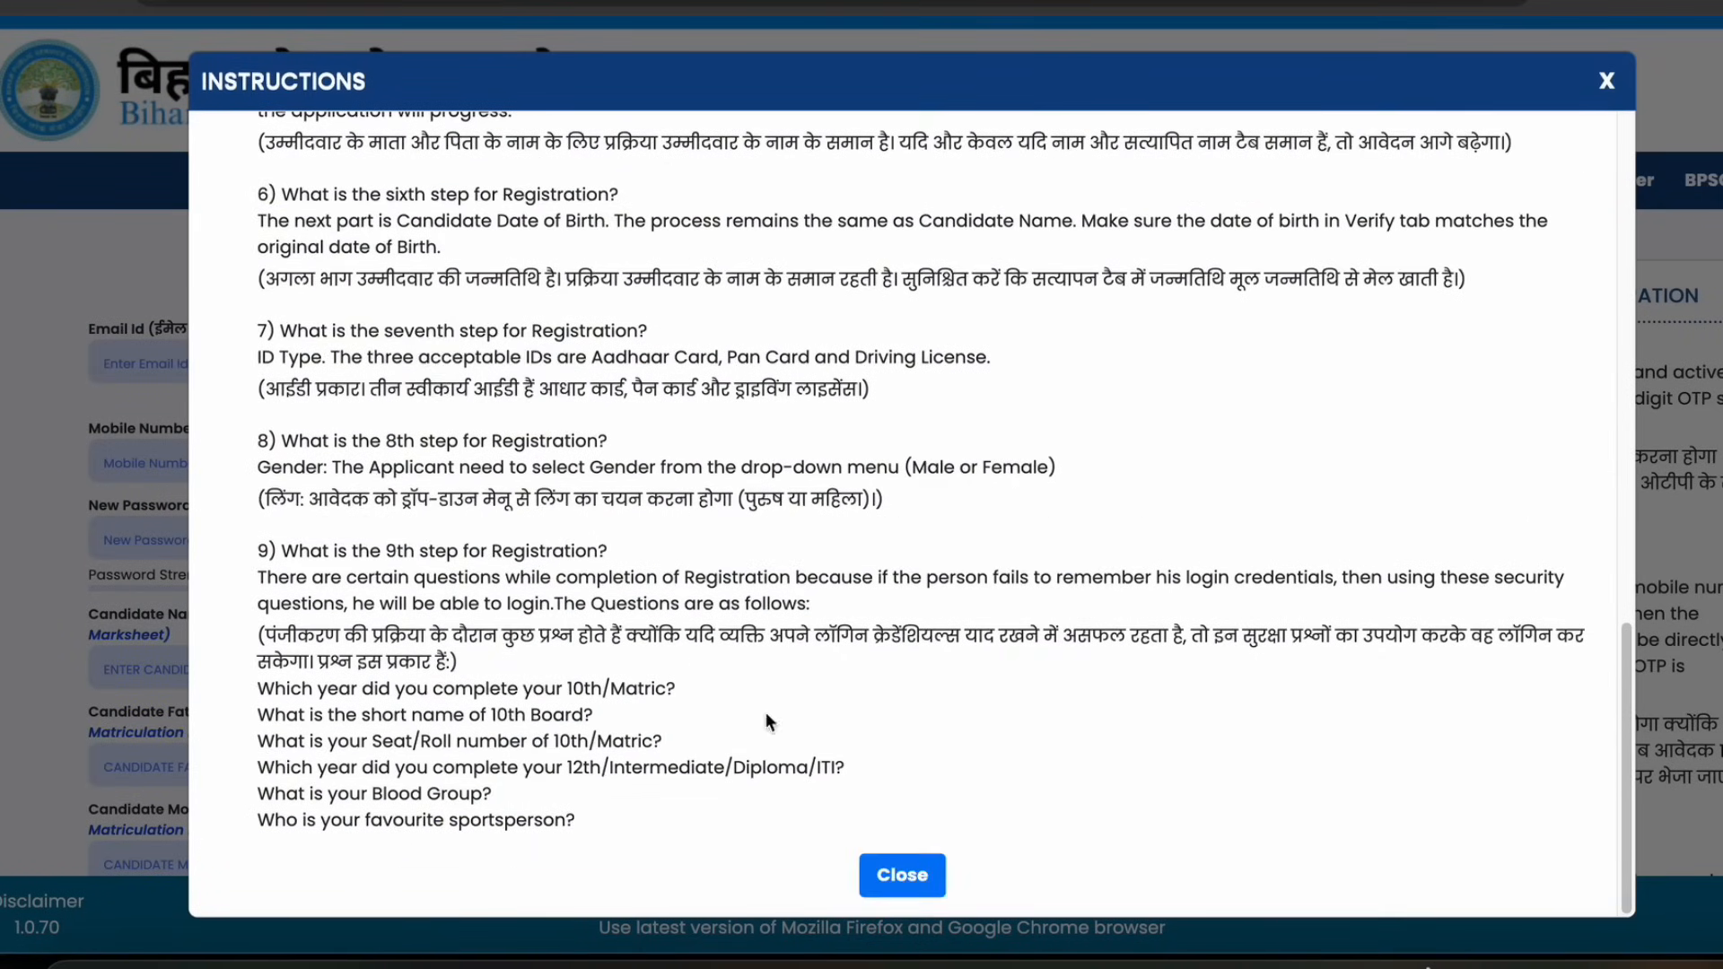
left_click(918, 869)
scroll(438, 246, "down", 15)
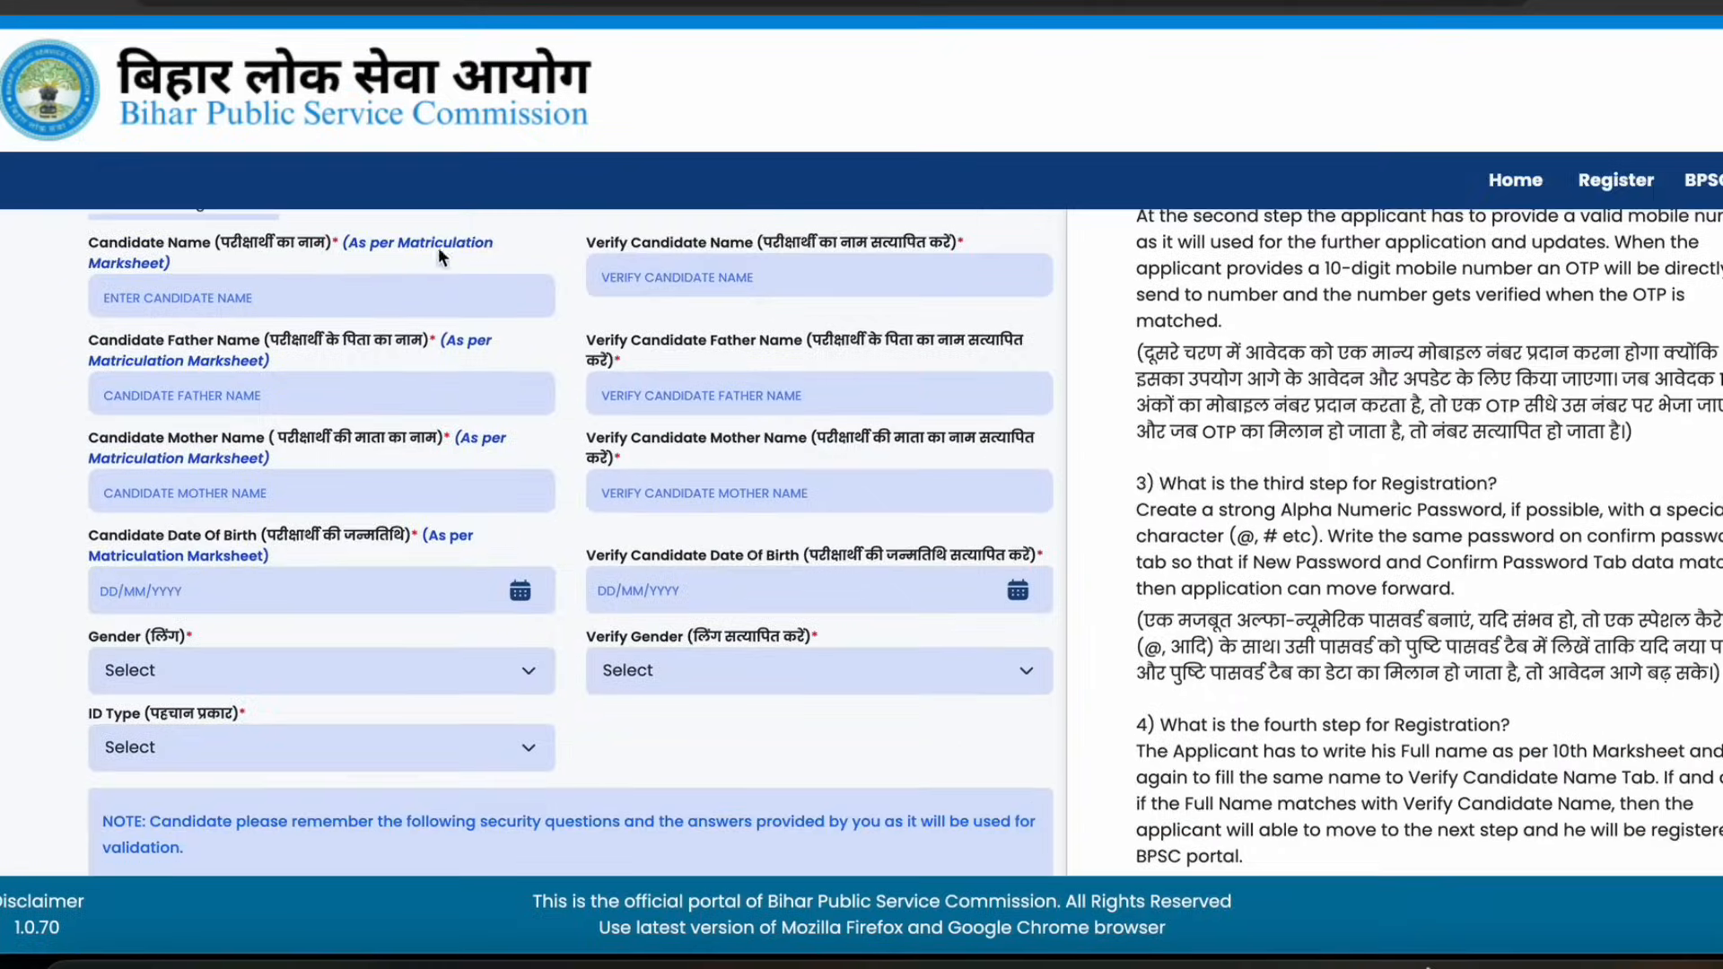
scroll(559, 282, "up", 15)
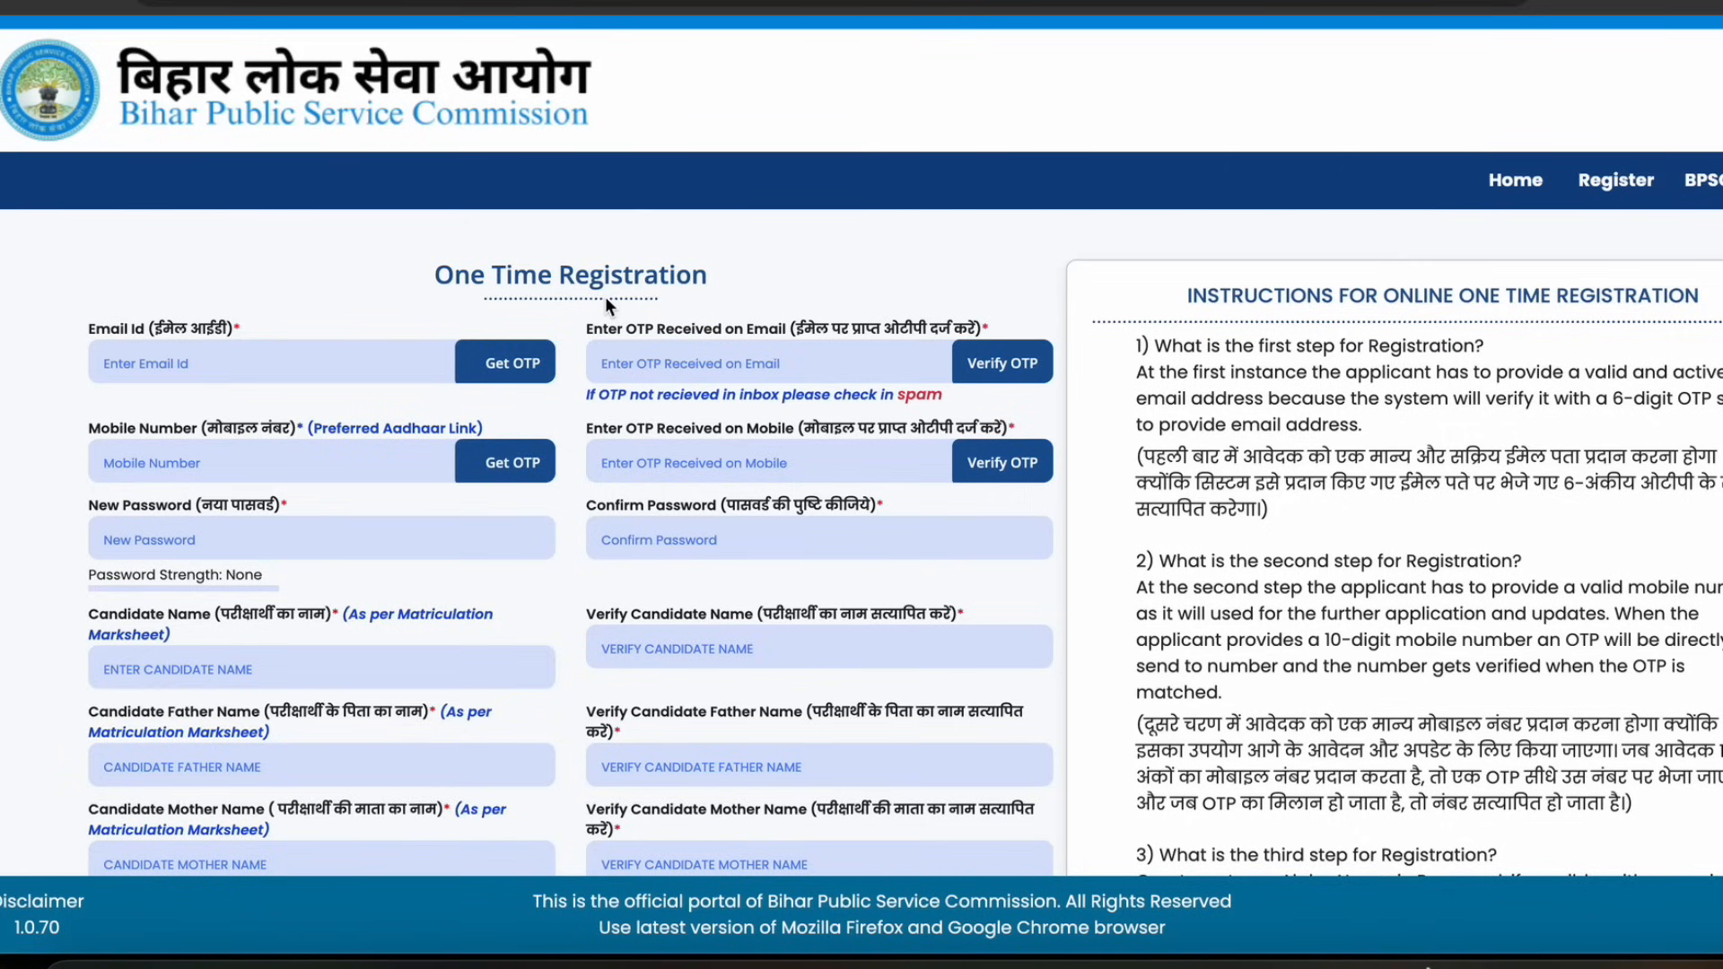
Examine the email, mobile number and OTP fields of the One Time Registration form
left_click_drag(491, 274, 641, 277)
left_click(638, 276)
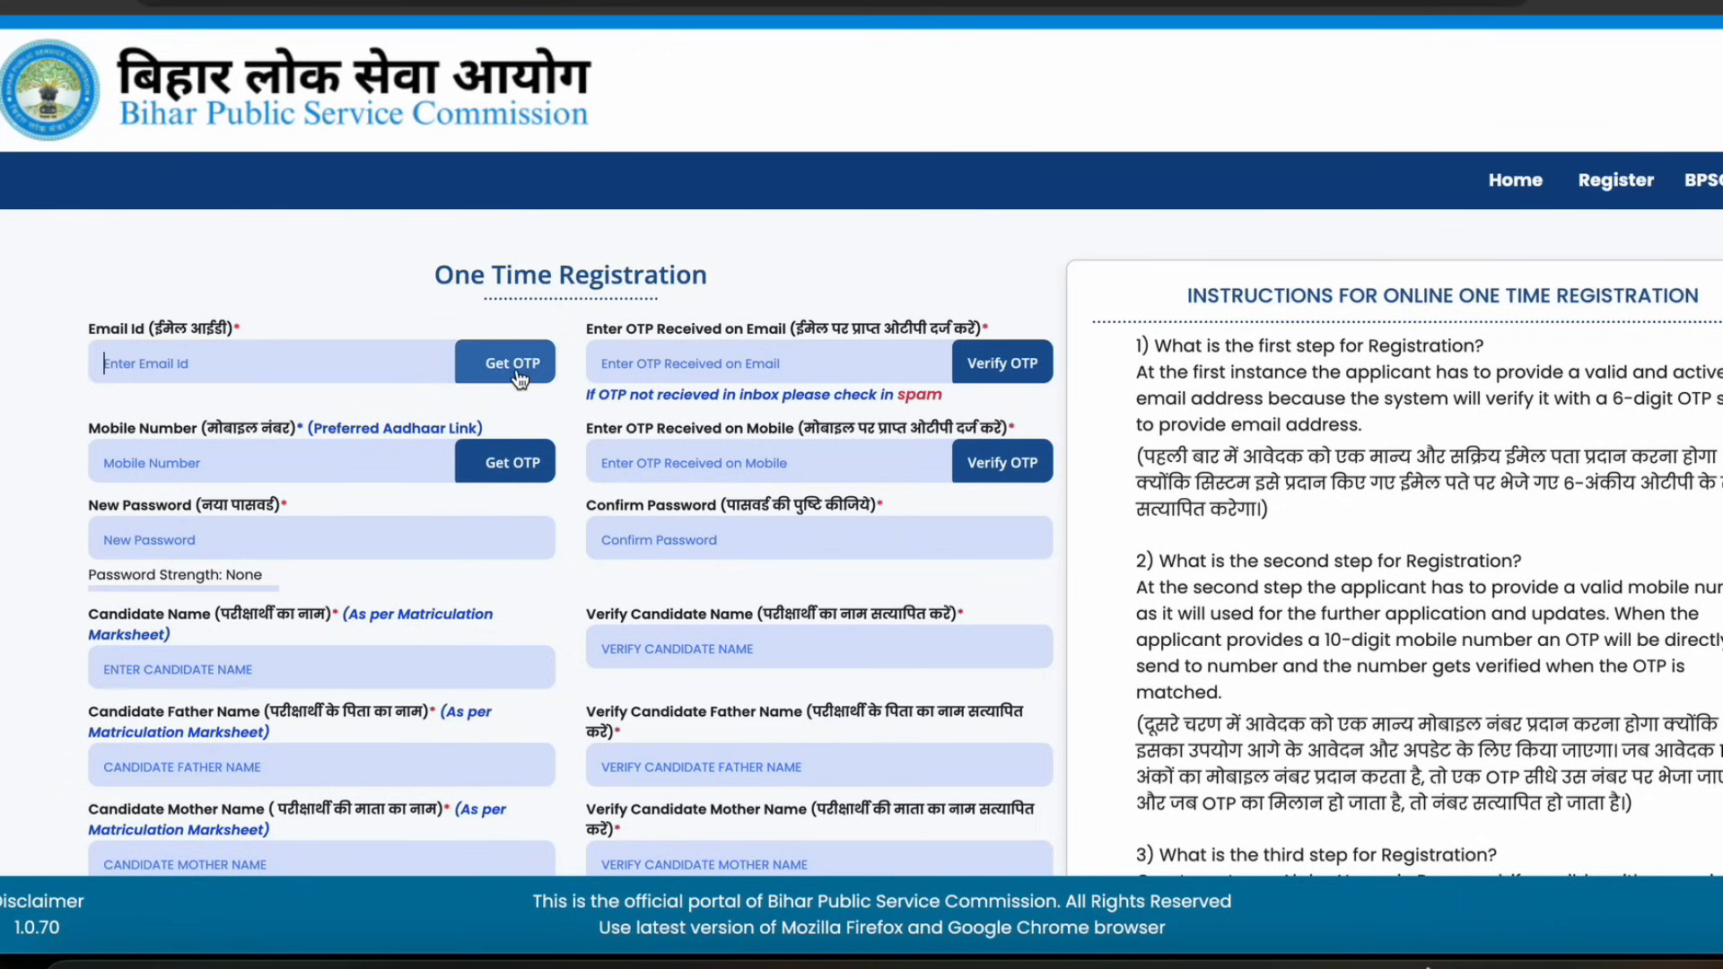
left_click(670, 363)
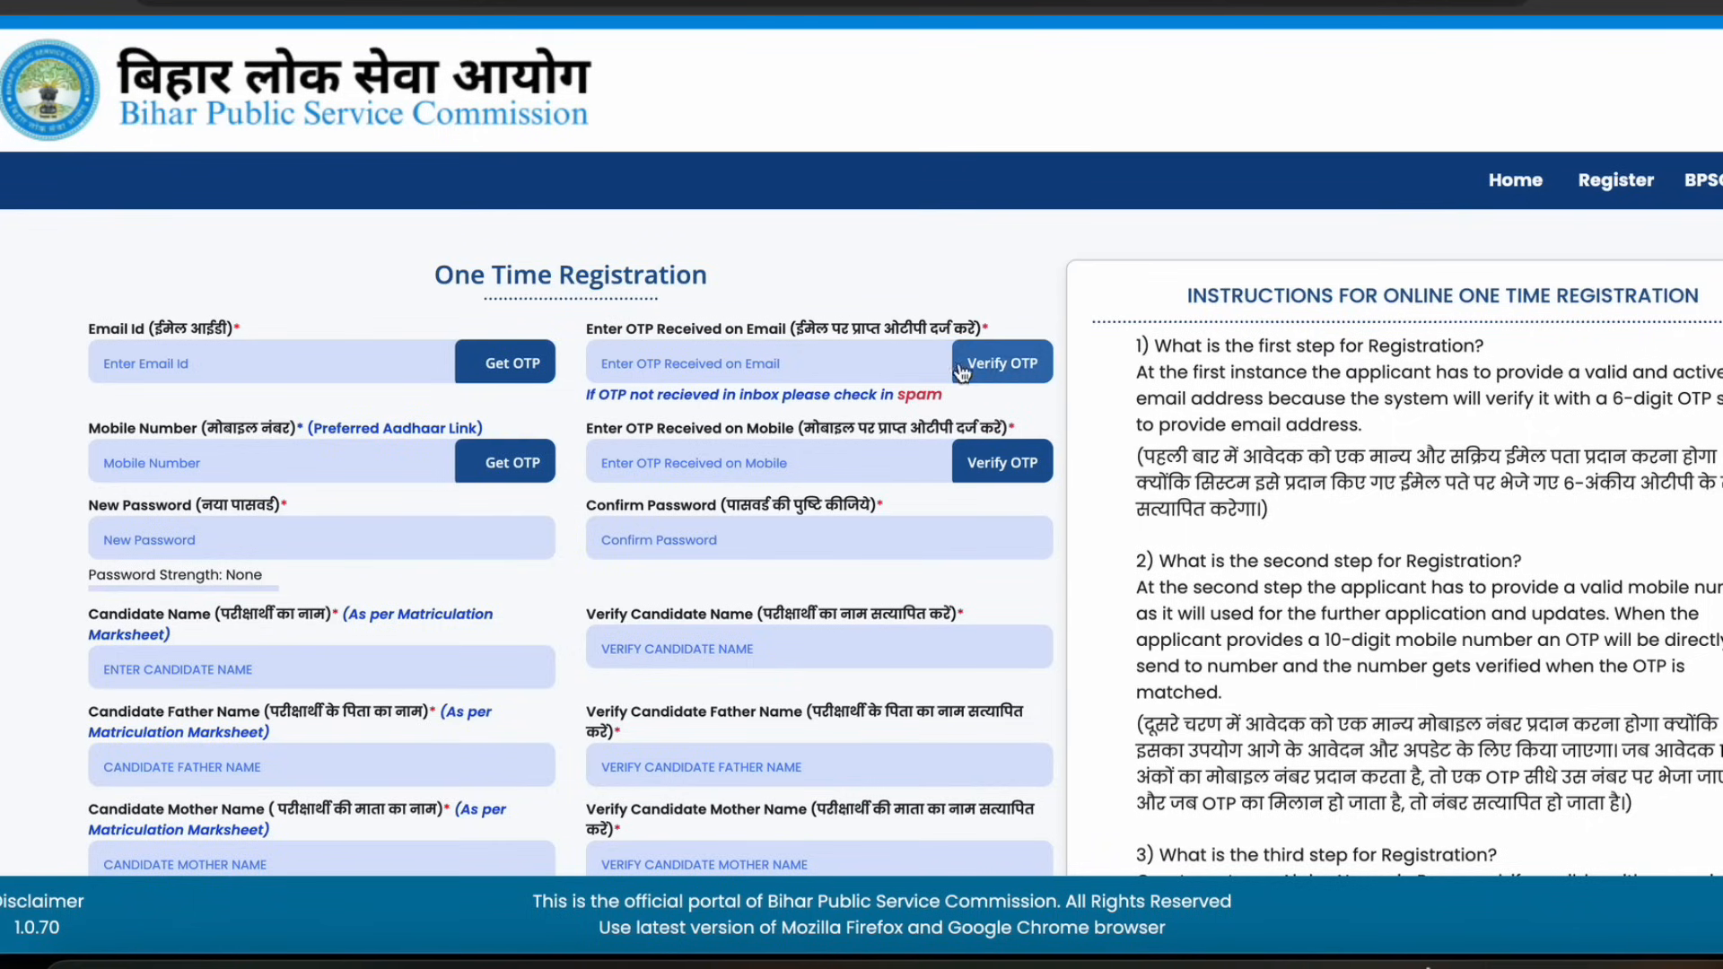
left_click_drag(90, 428, 236, 429)
left_click(224, 452)
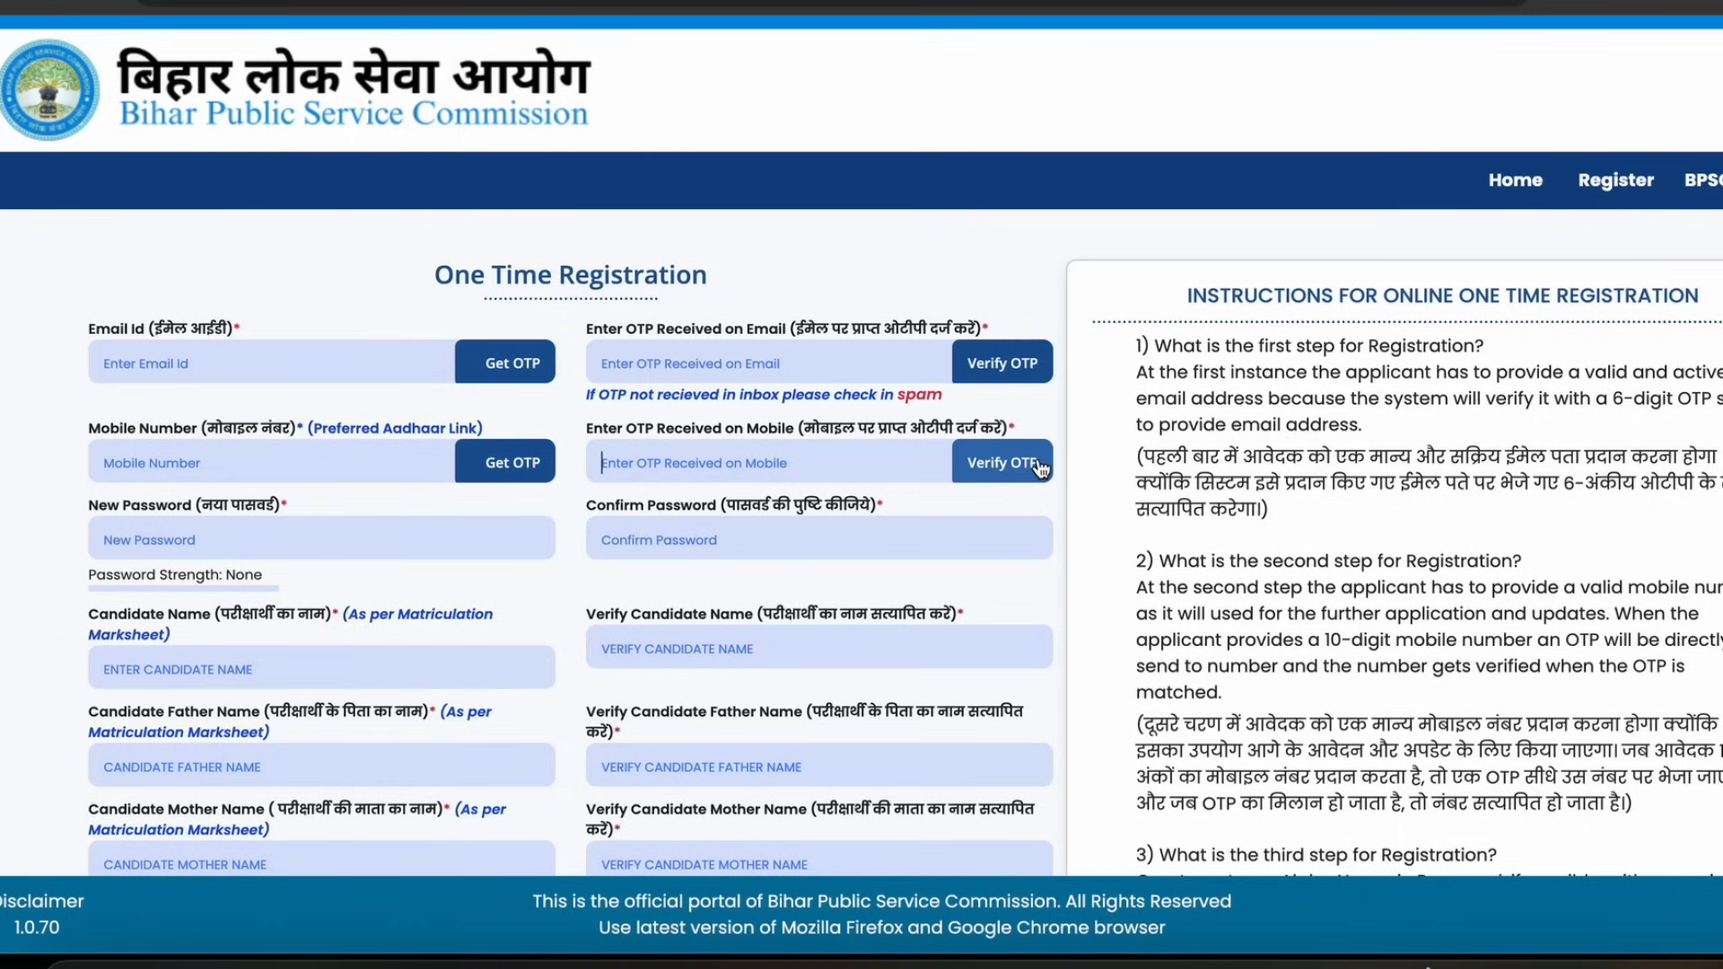
left_click(831, 431)
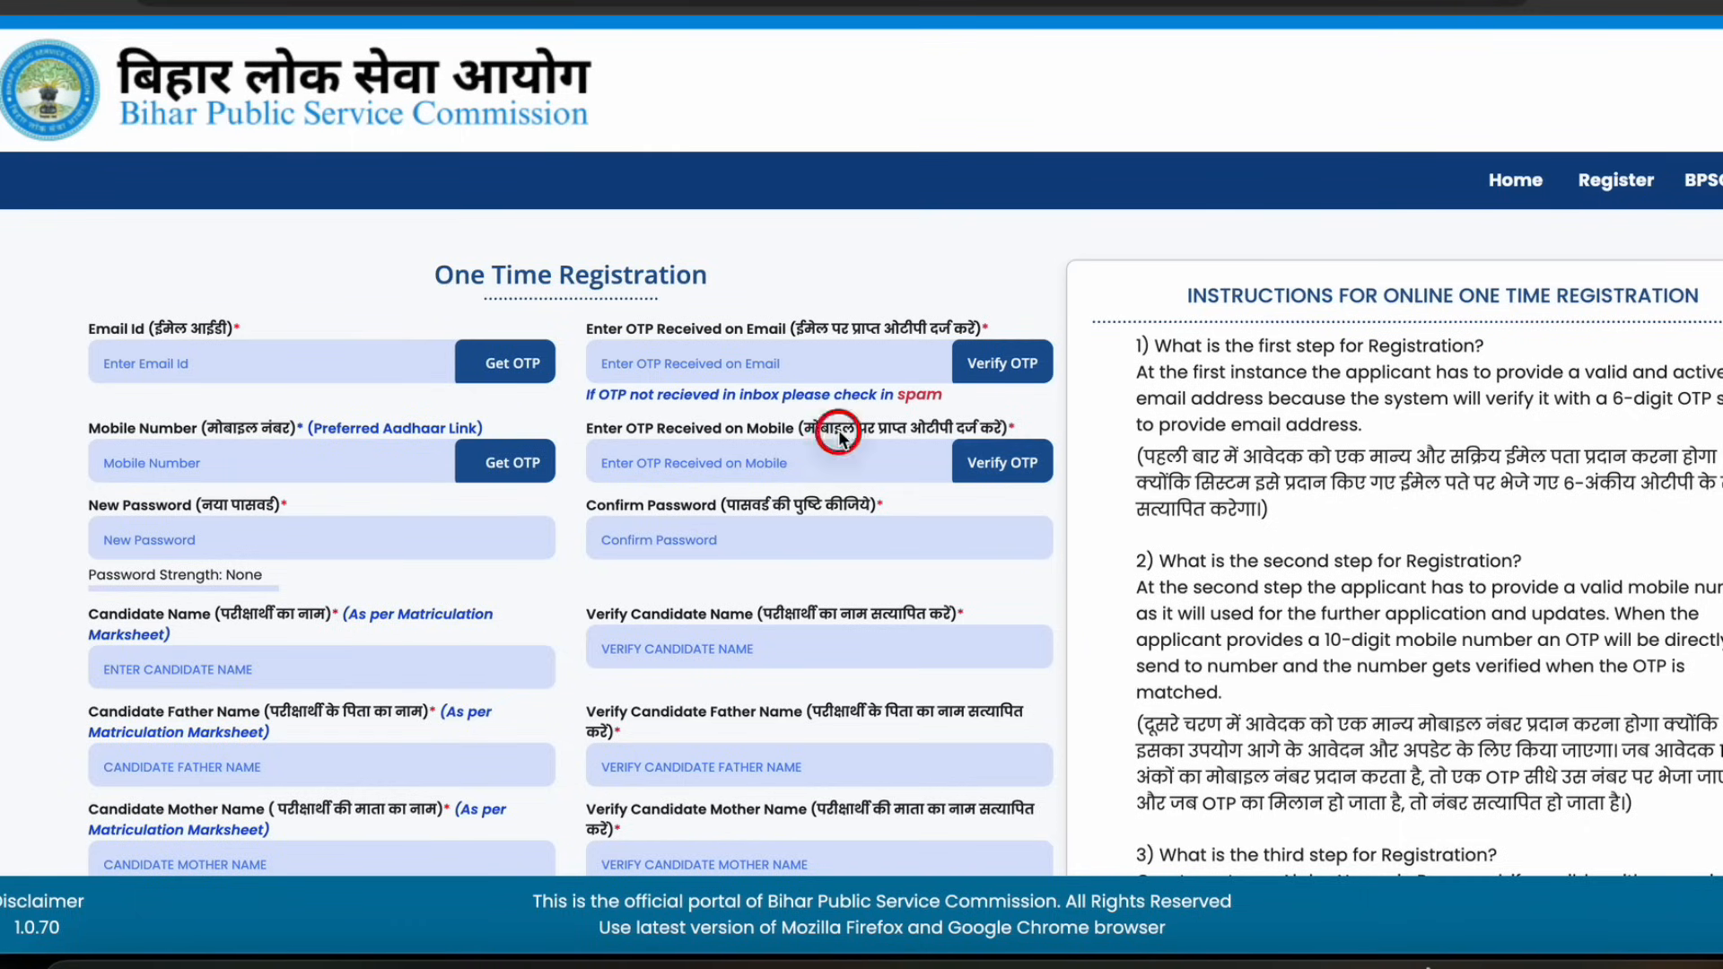
scroll(837, 431, "down", 2)
left_click_drag(158, 353, 262, 358)
left_click(256, 383)
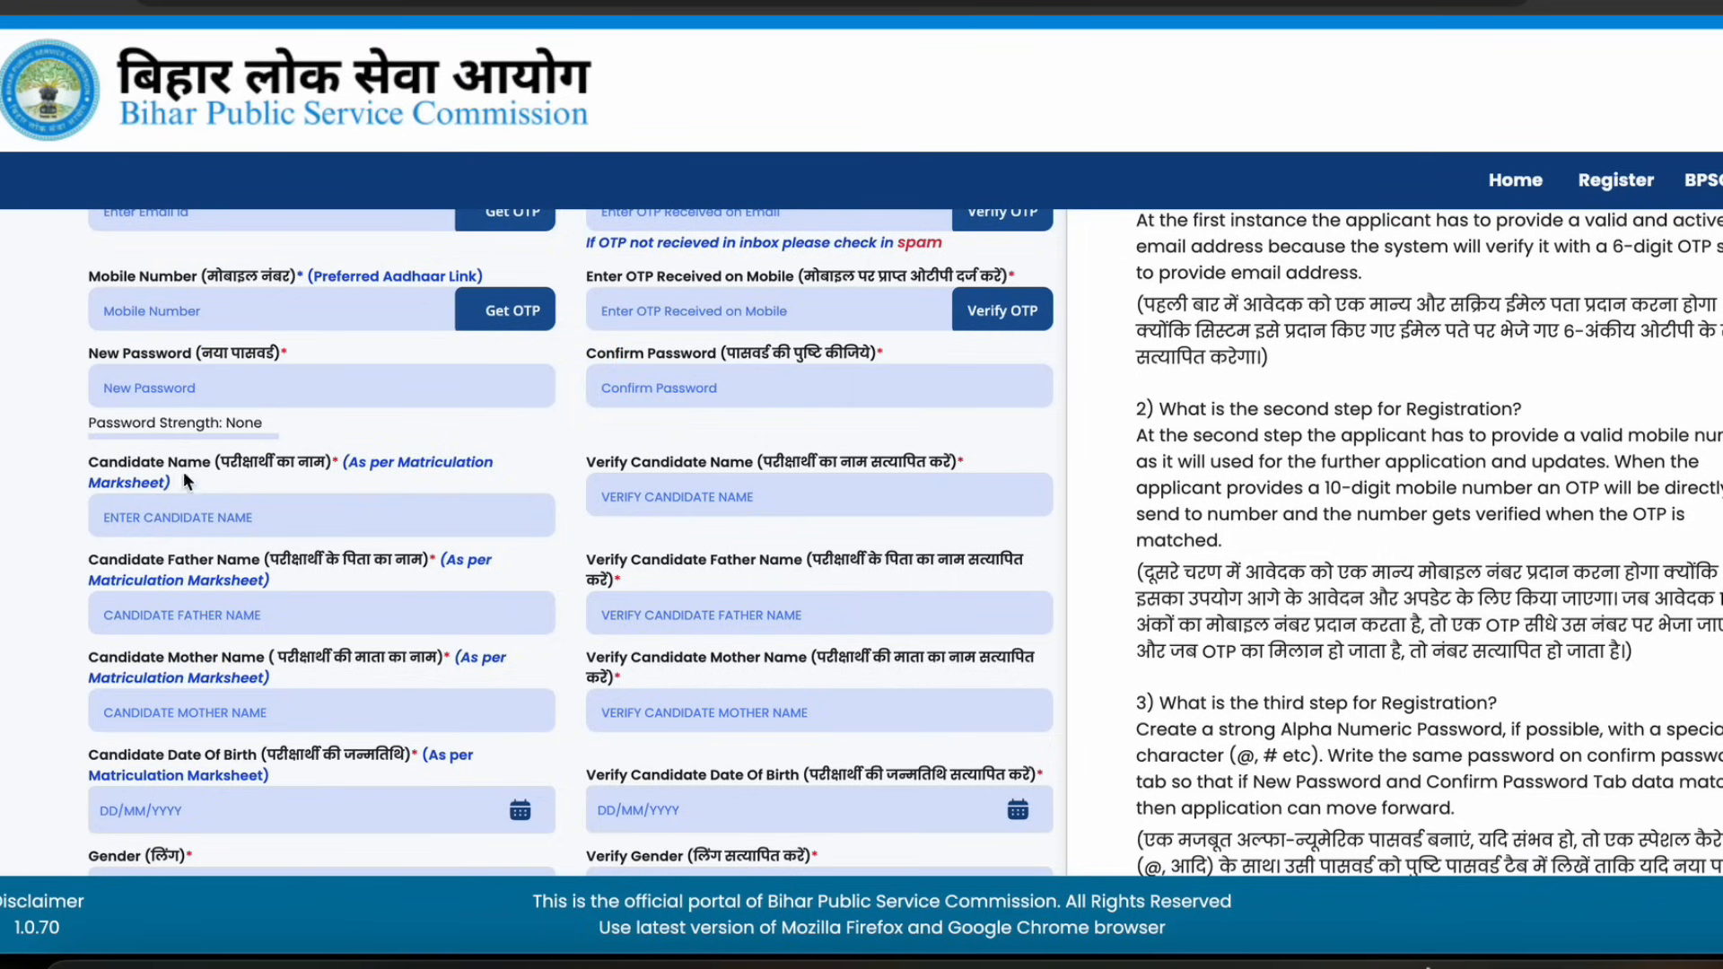
Examine the candidate name, parent name and date of birth fields and their verify counterparts
left_click(191, 512)
key("Tab")
scroll(217, 518, "down", 1)
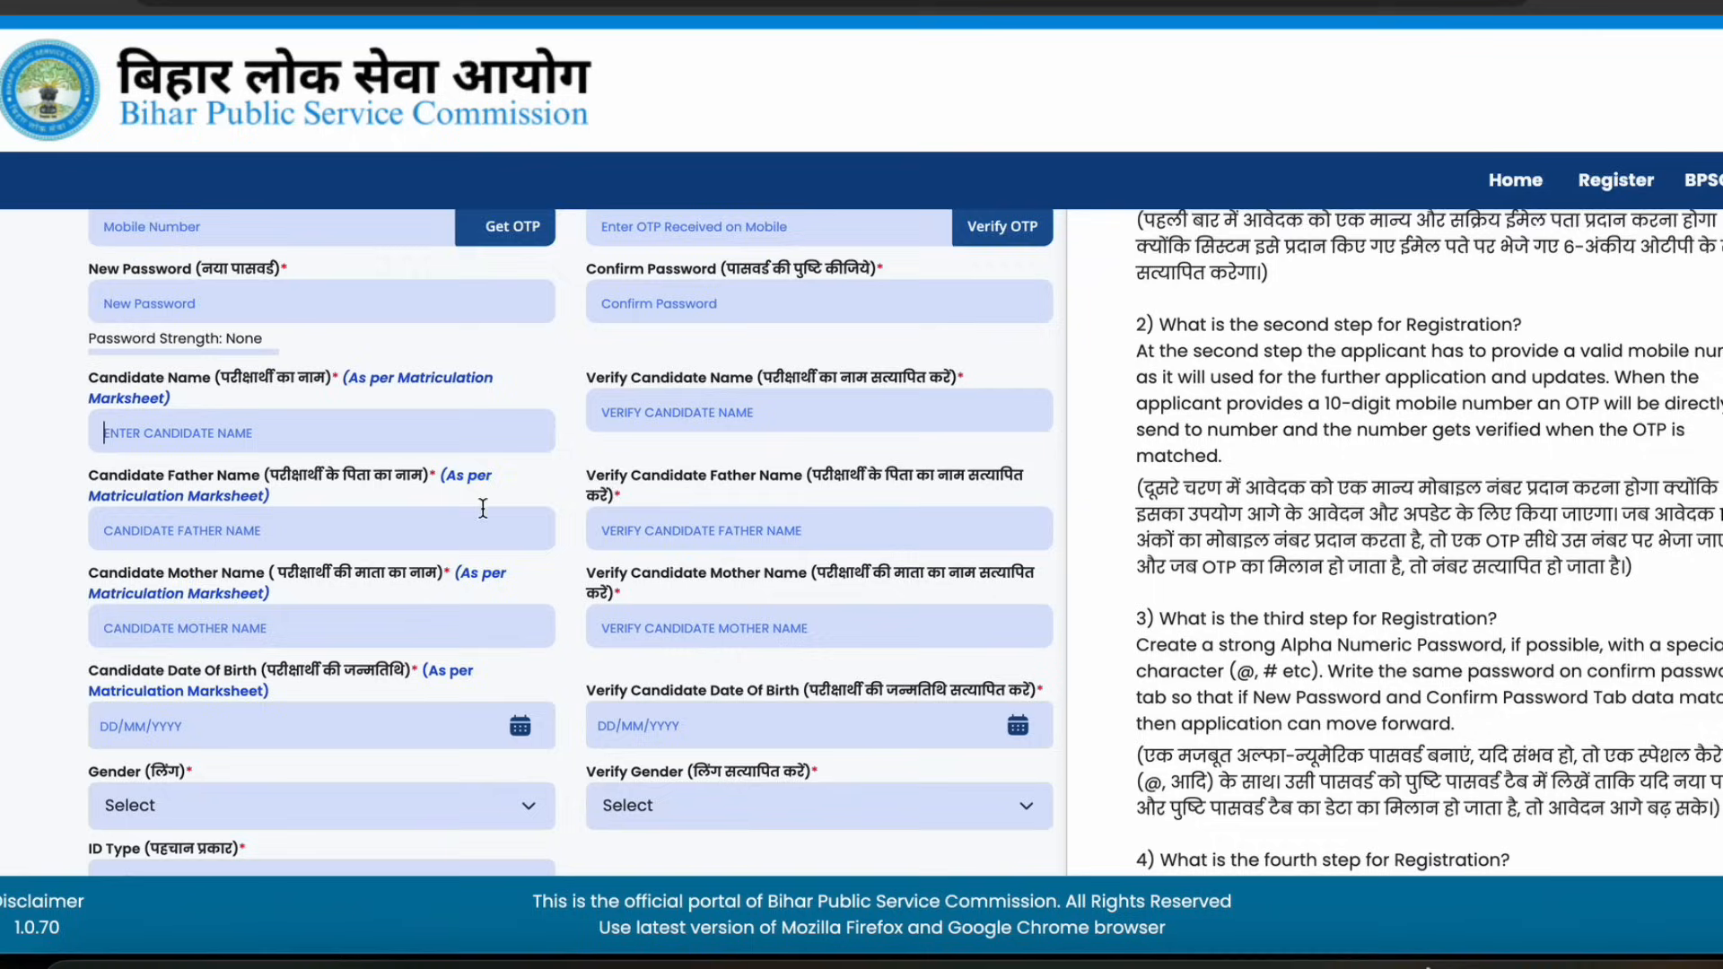
scroll(205, 505, "down", 1)
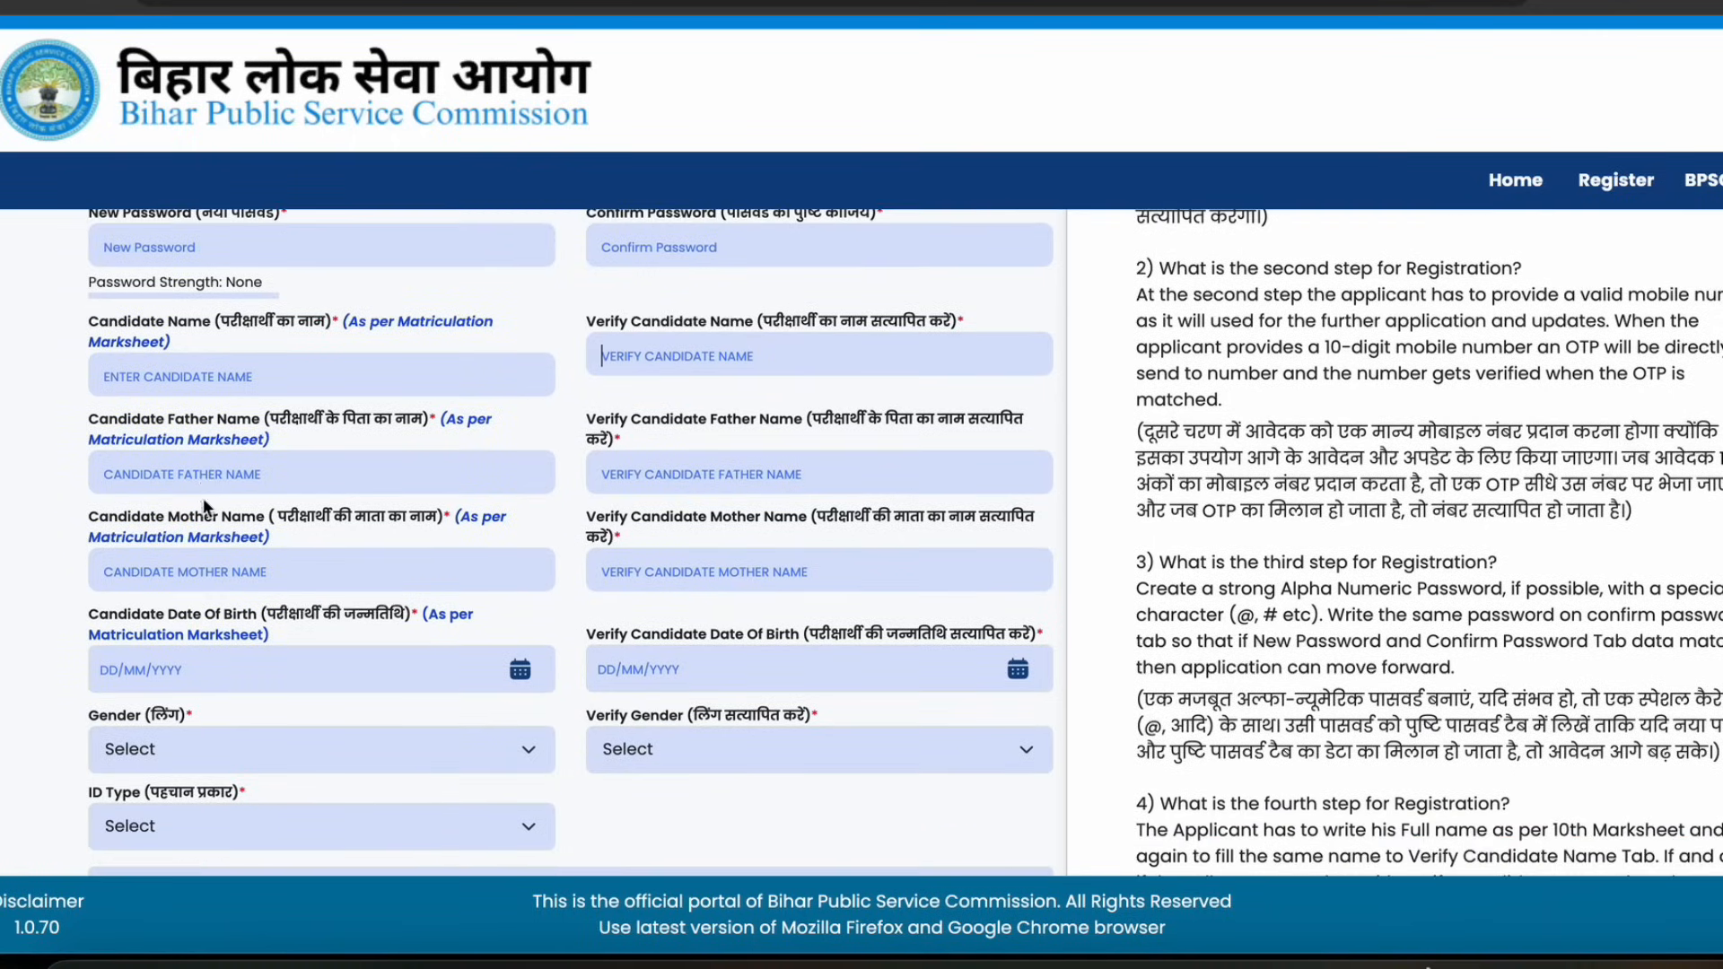
left_click(652, 482)
scroll(404, 449, "down", 2)
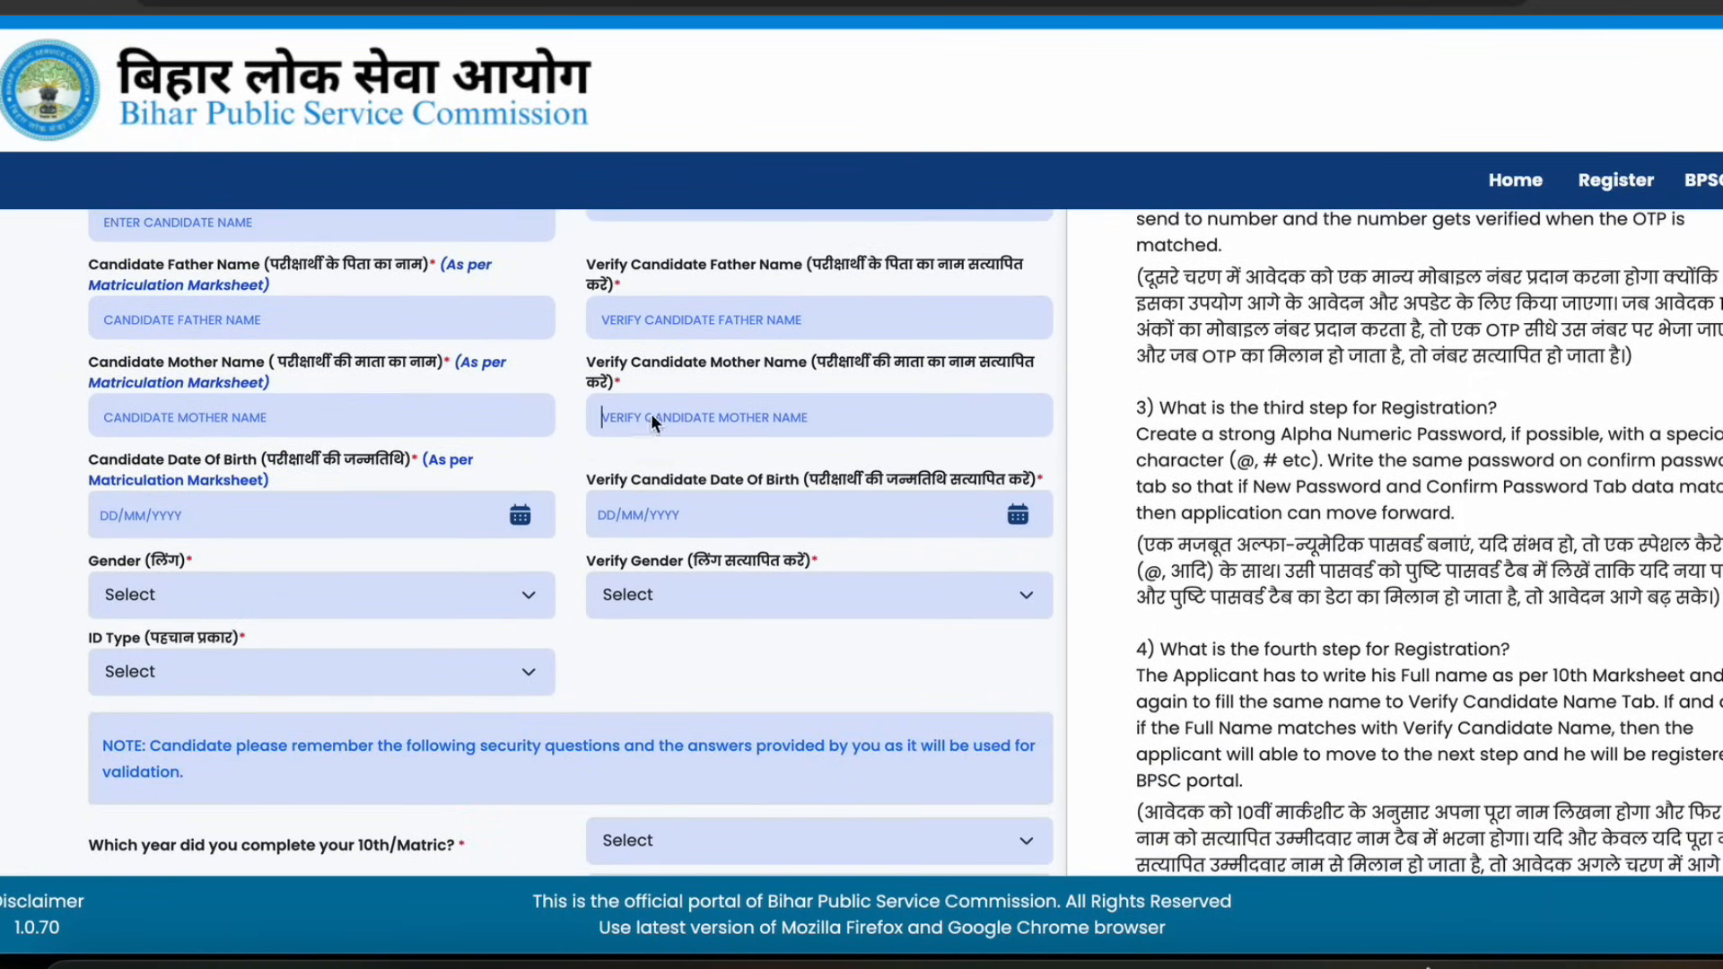
scroll(478, 481, "down", 2)
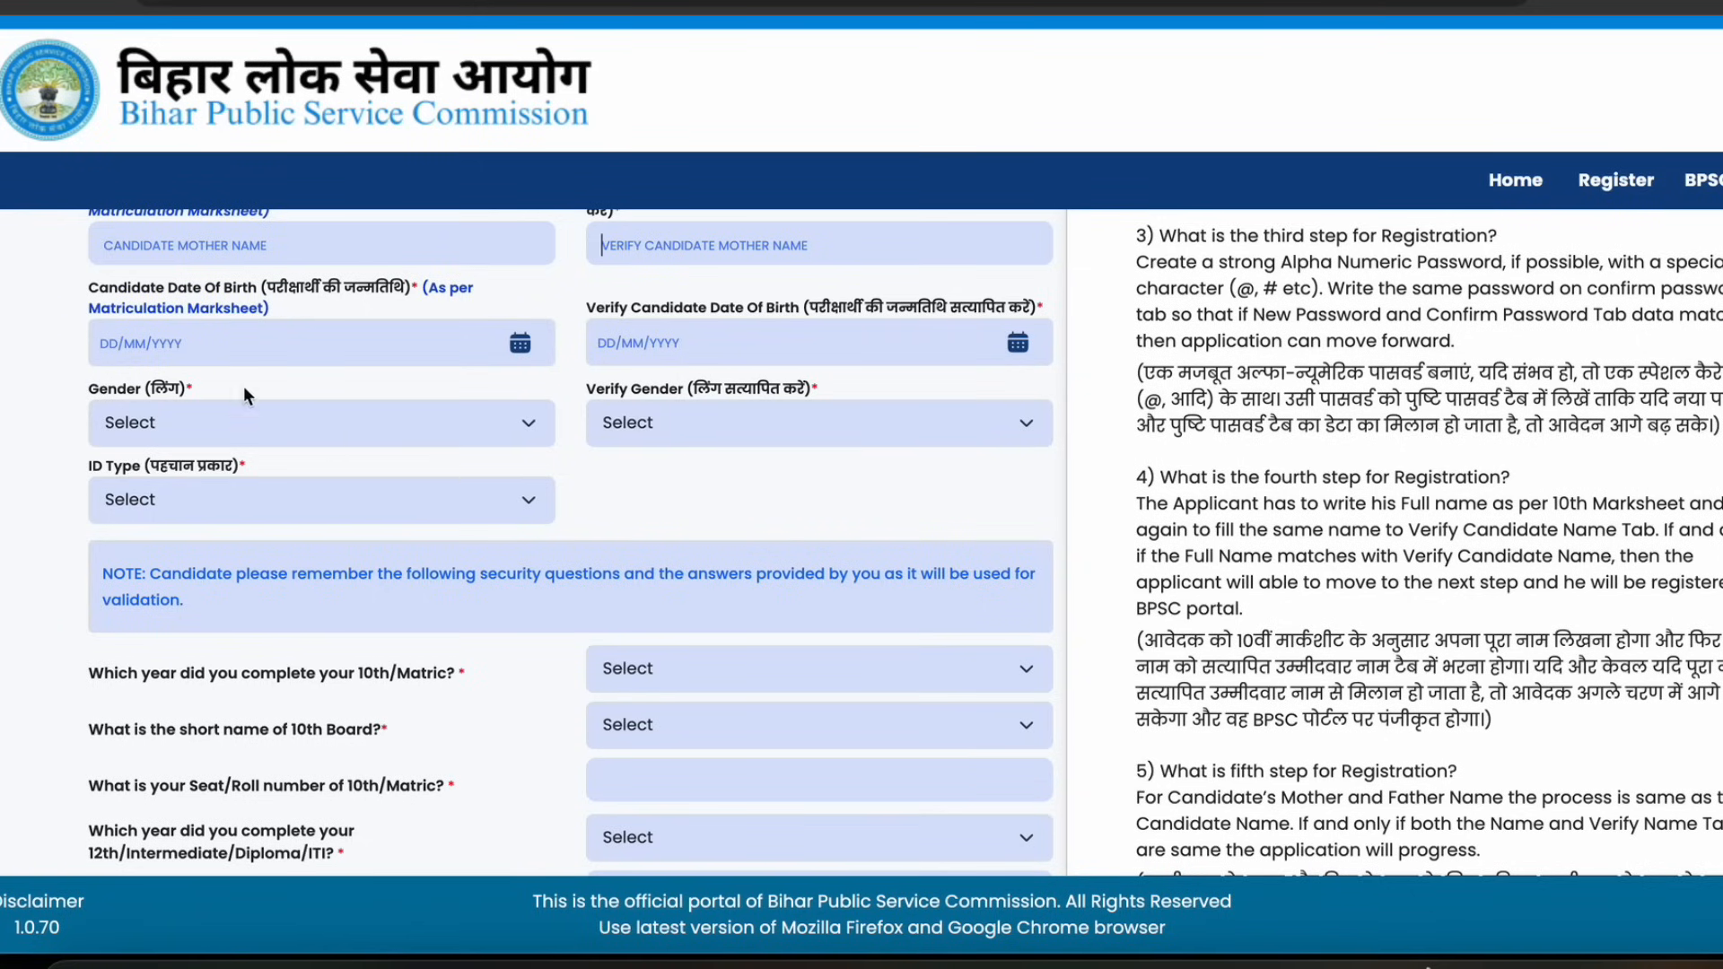
left_click(296, 346)
left_click(656, 348)
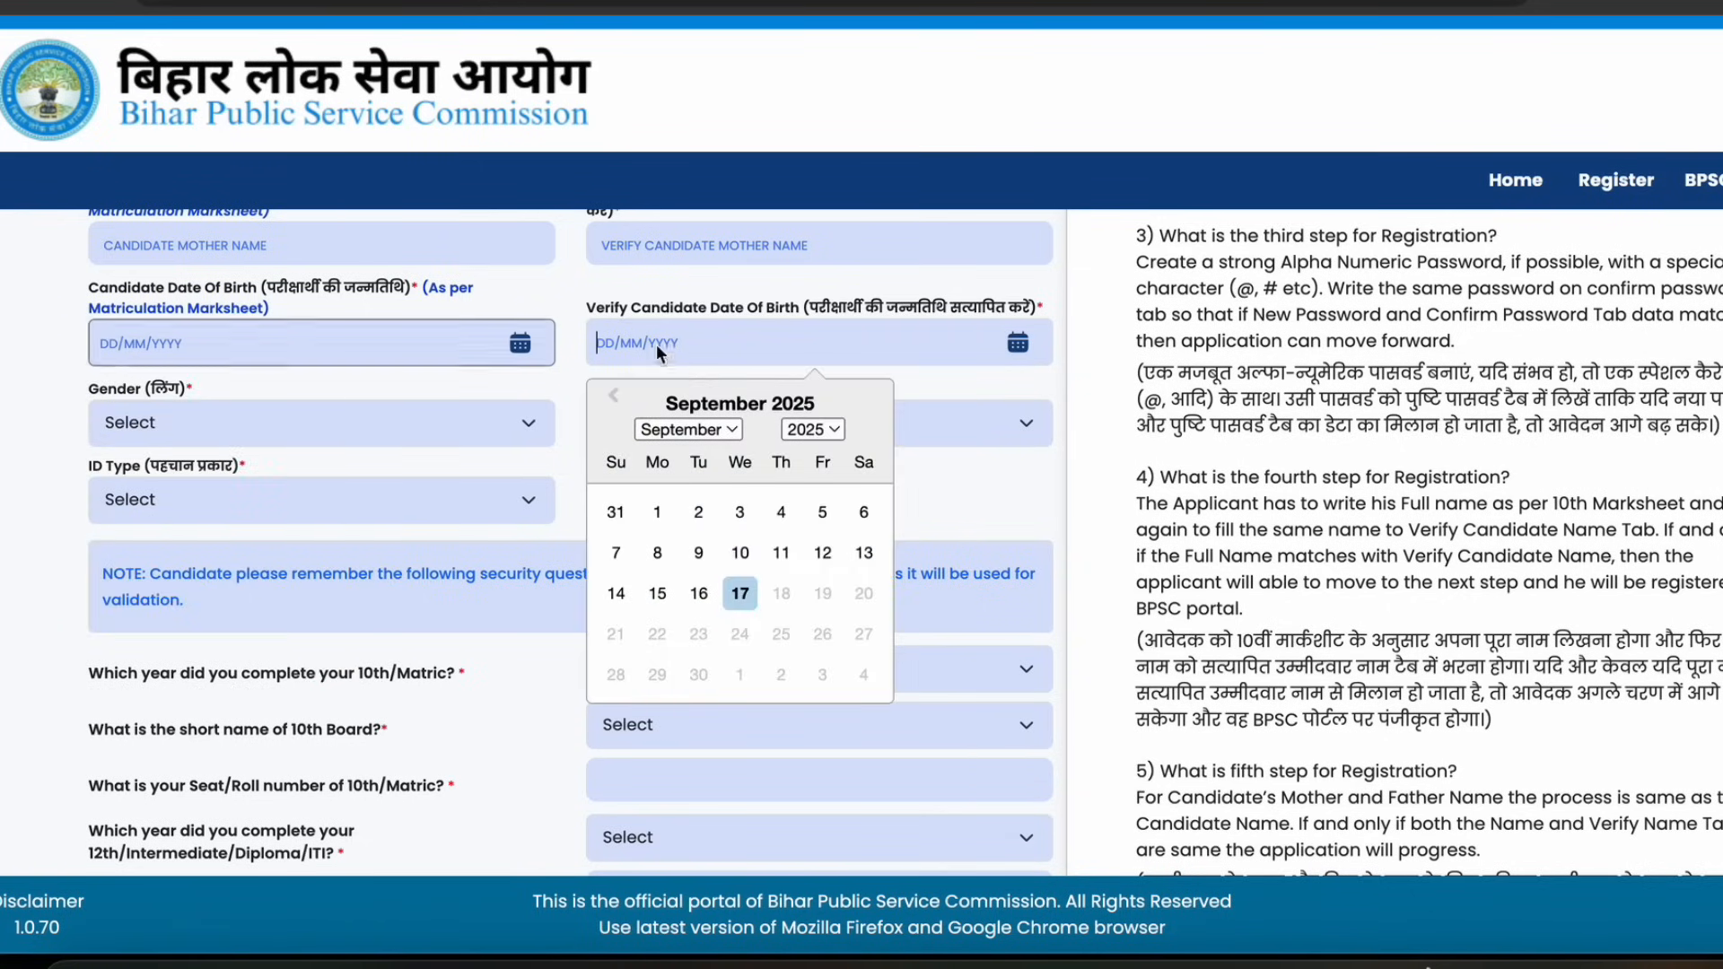
left_click(428, 390)
scroll(426, 393, "down", 1)
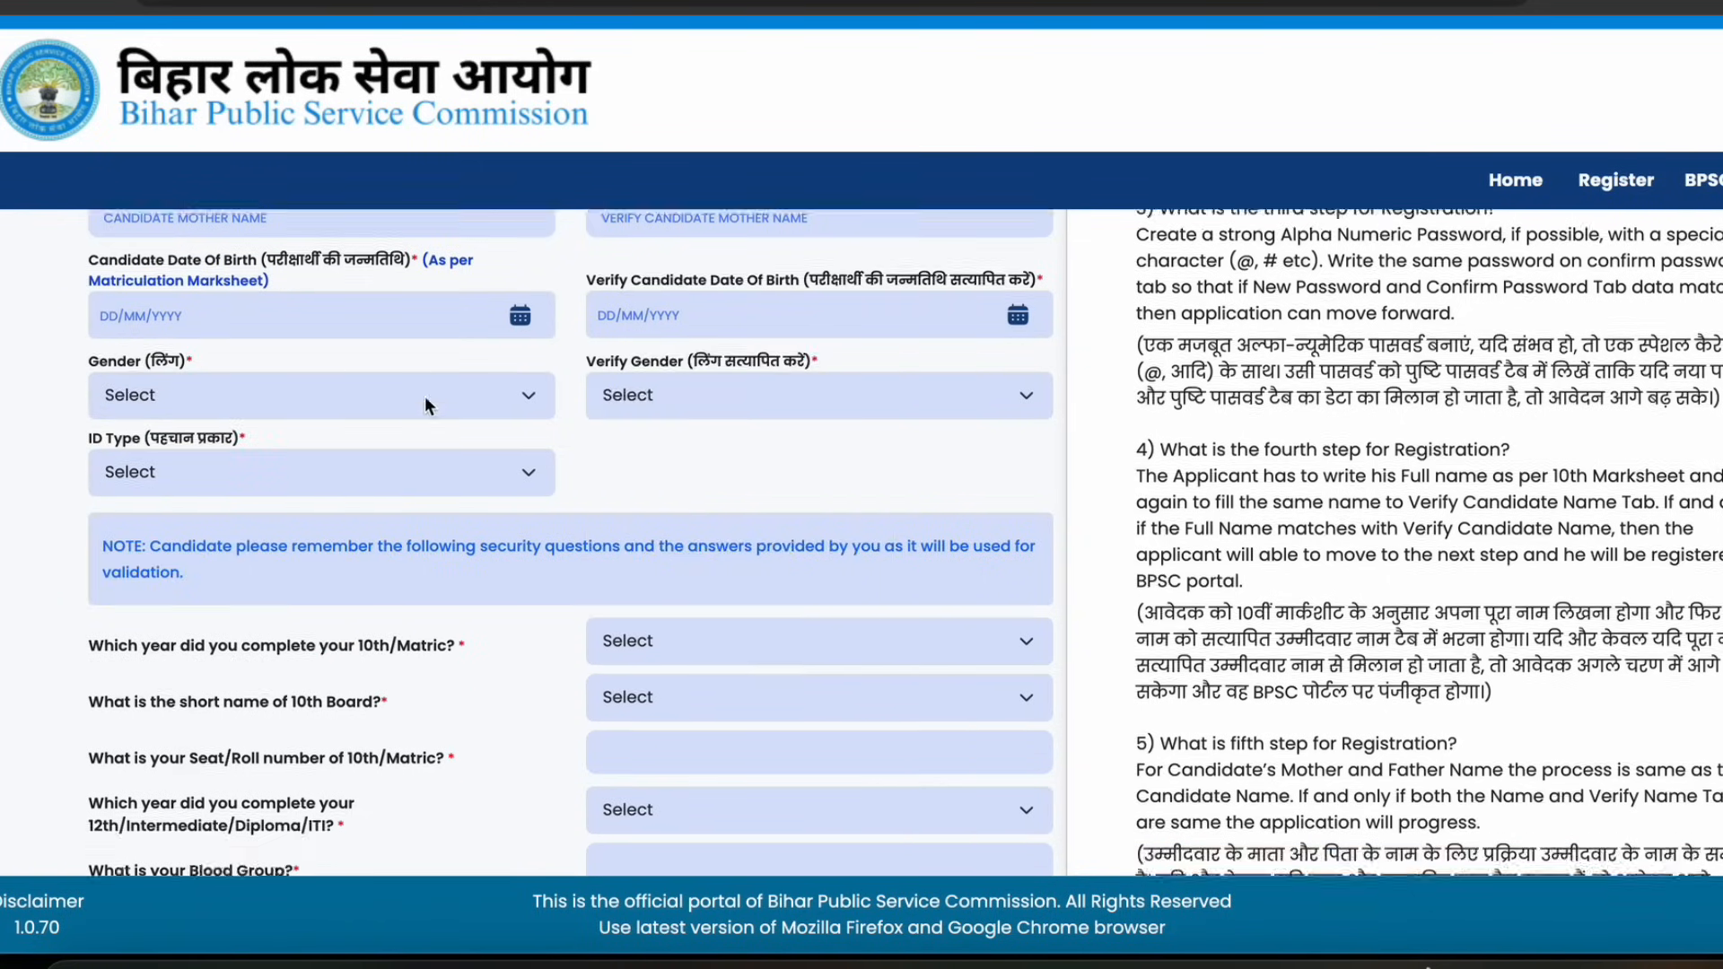
Set both Gender and Verify Gender to Male
left_click(424, 395)
left_click(164, 416)
left_click(601, 385)
left_click(621, 414)
Set the ID Type to Aadhaar Card
left_click(186, 474)
left_click(181, 488)
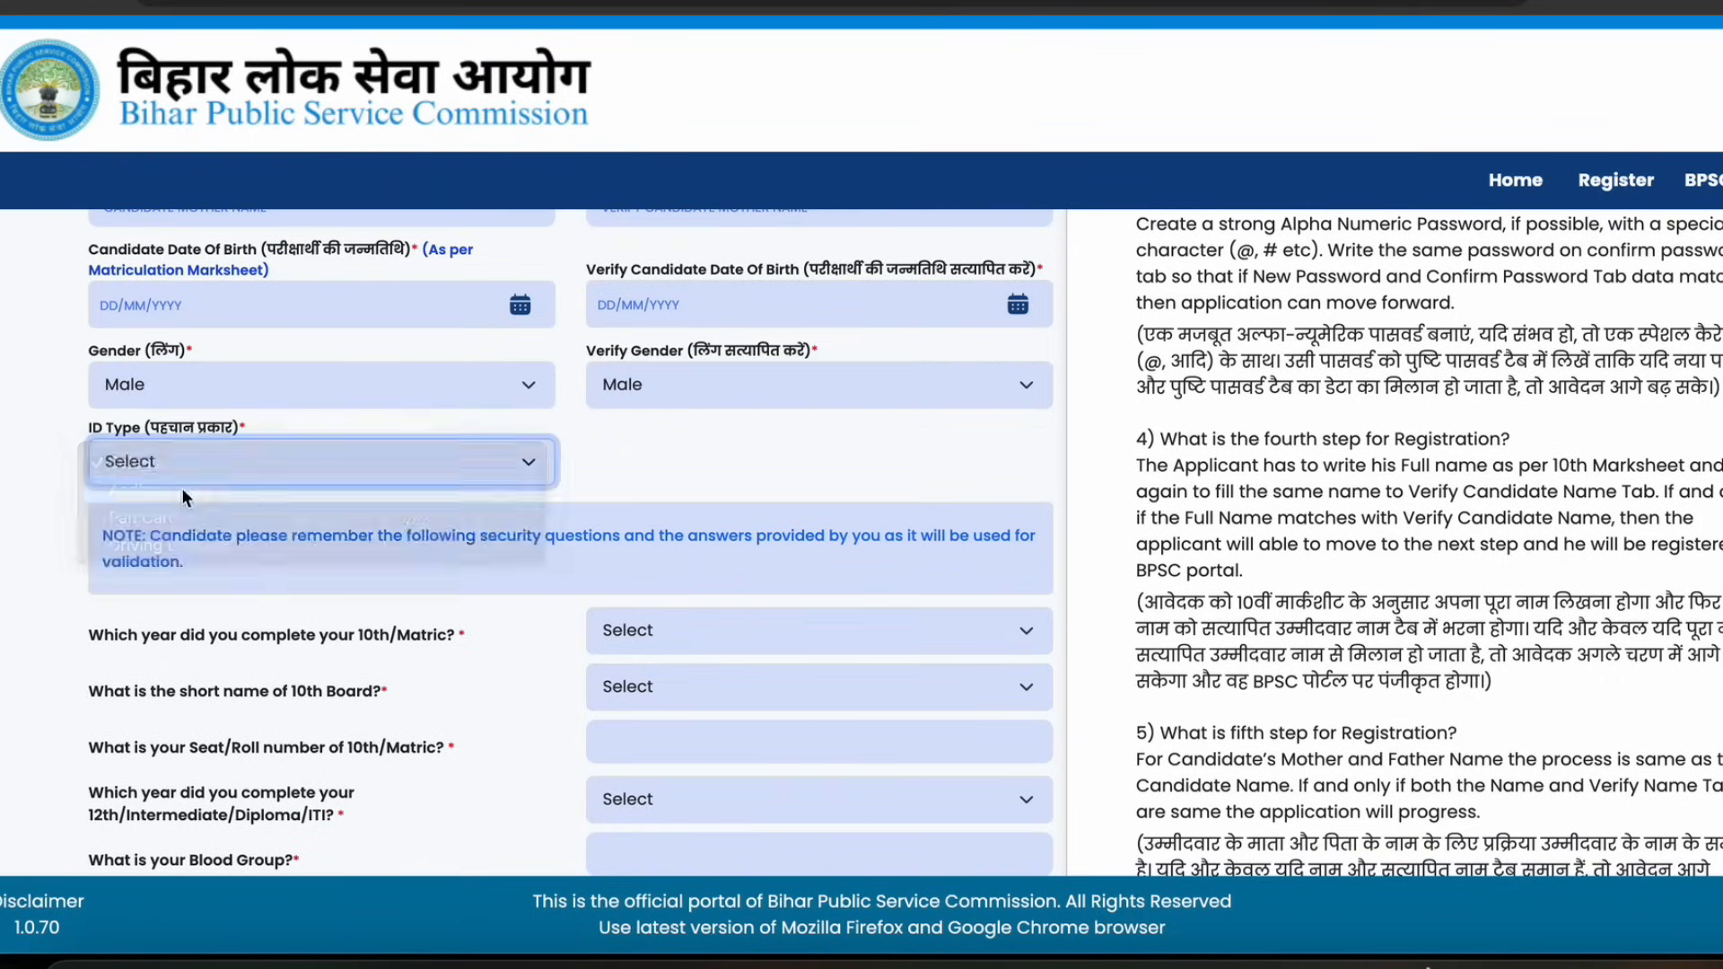
left_click(171, 535)
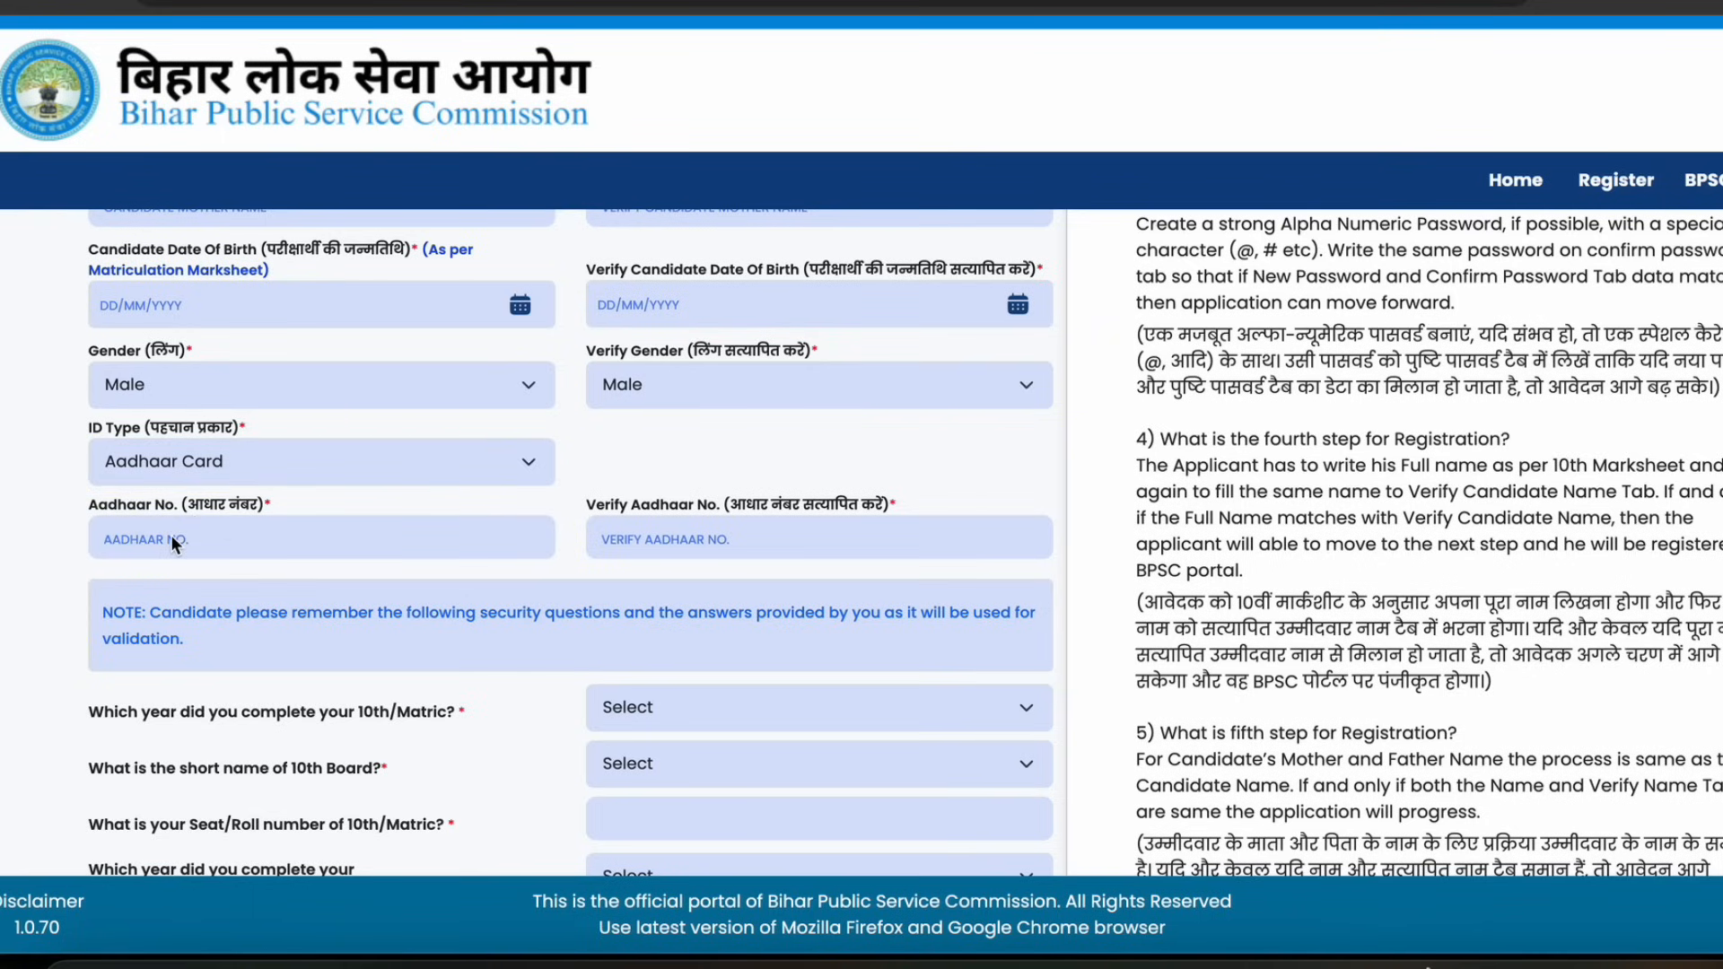
Change the ID Type to Pan Card
left_click(218, 460)
left_click(201, 490)
left_click_drag(806, 145, 1022, 148)
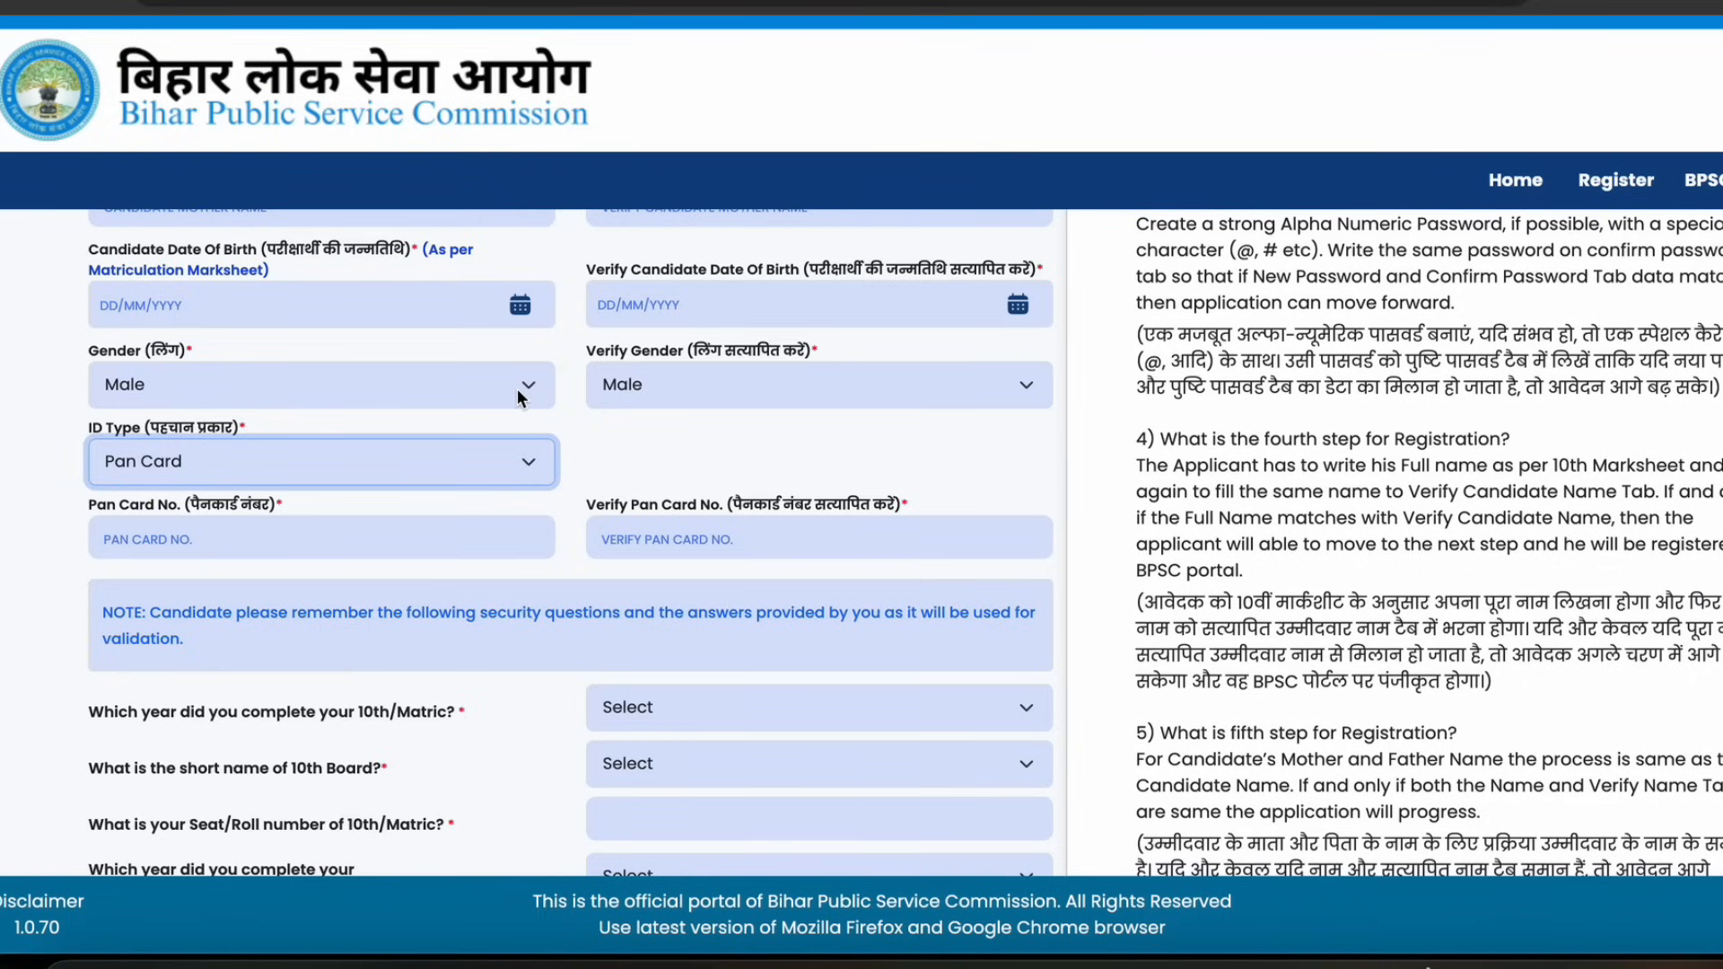
Change the ID Type back to Aadhaar Card and point out the Aadhaar number and verify fields
left_click(230, 472)
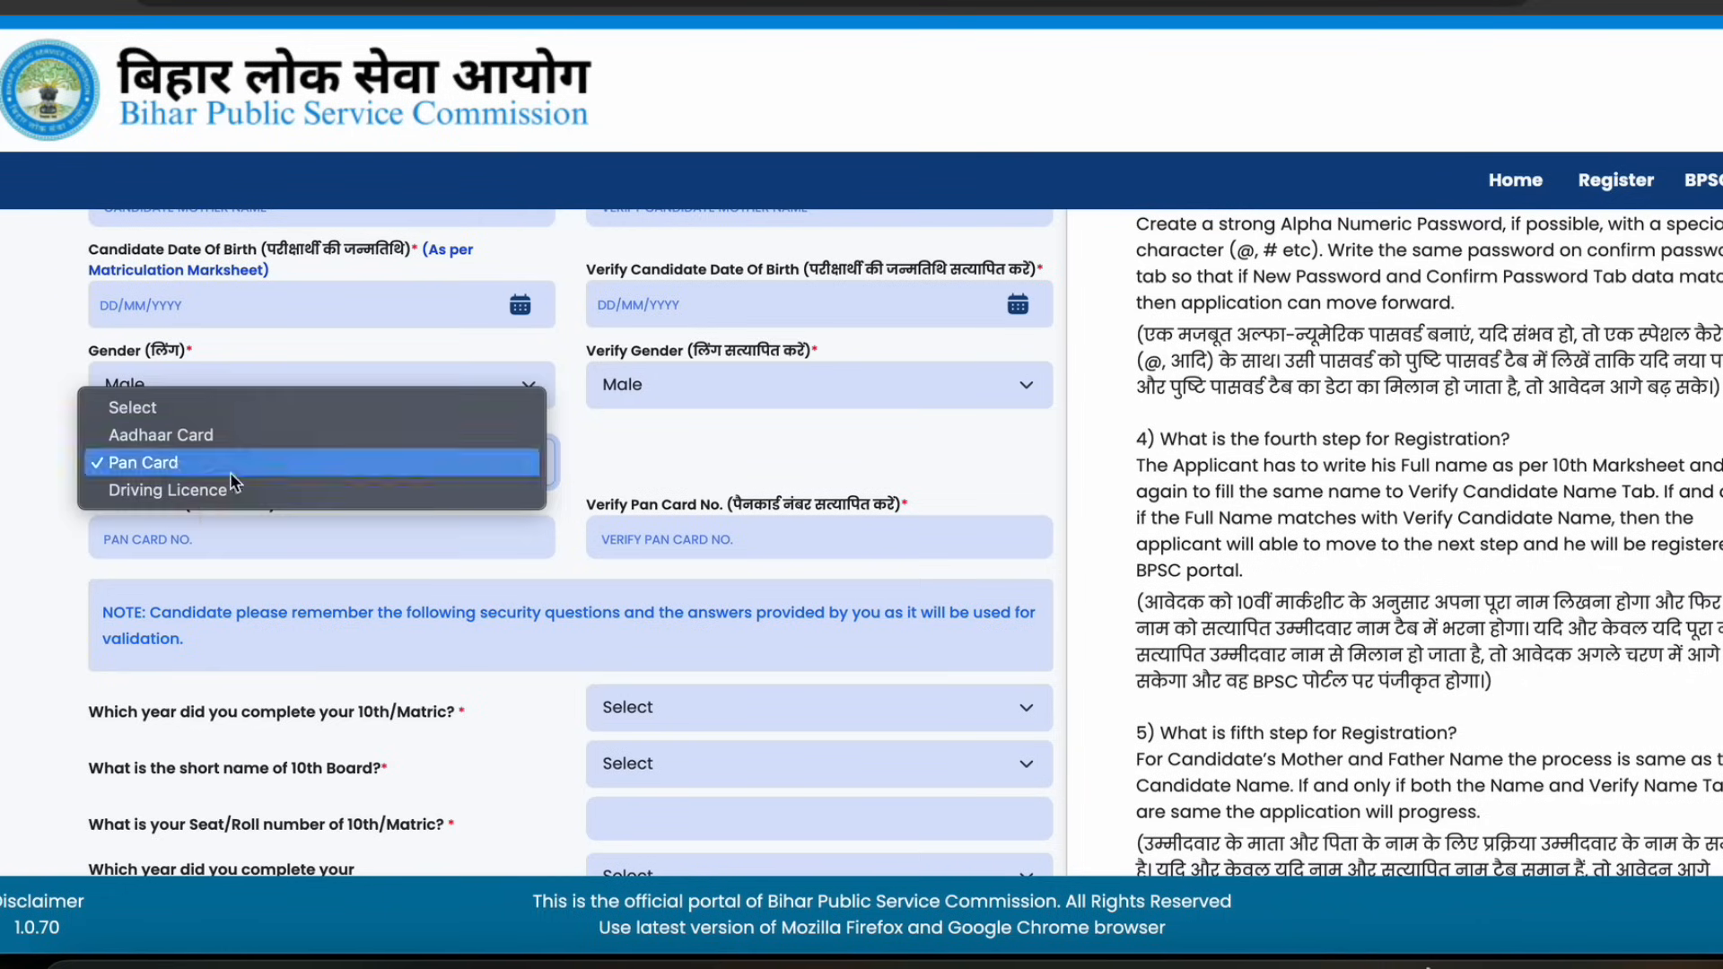
left_click(158, 429)
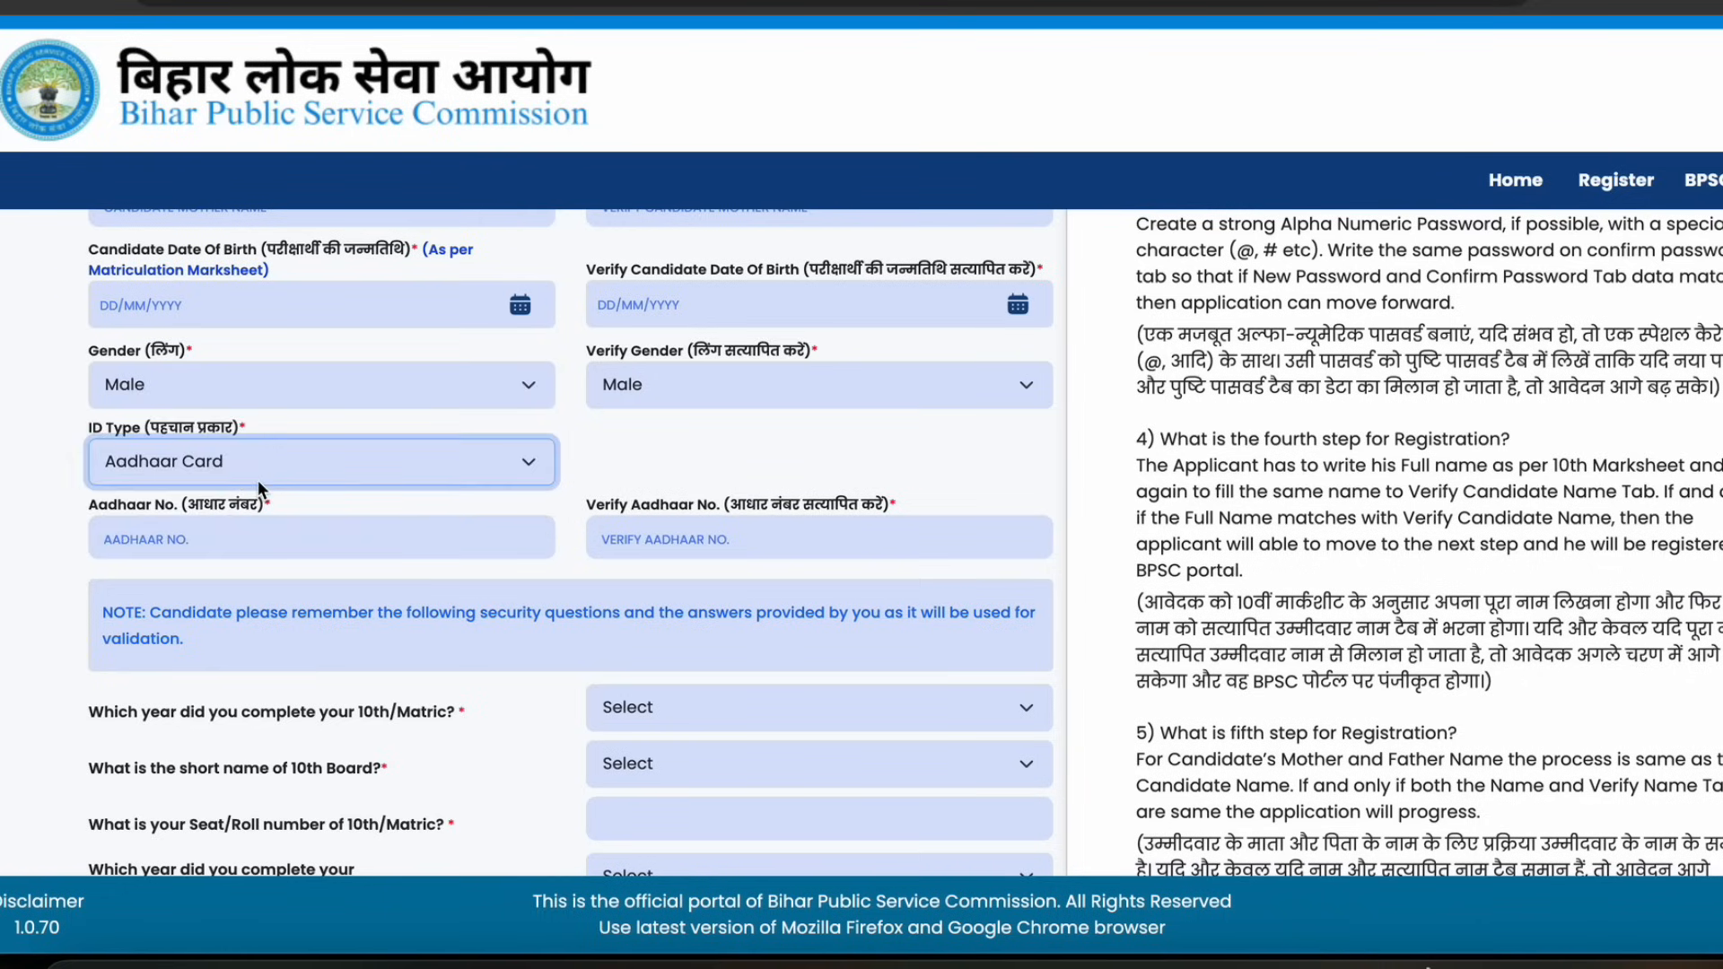
scroll(255, 476, "down", 1)
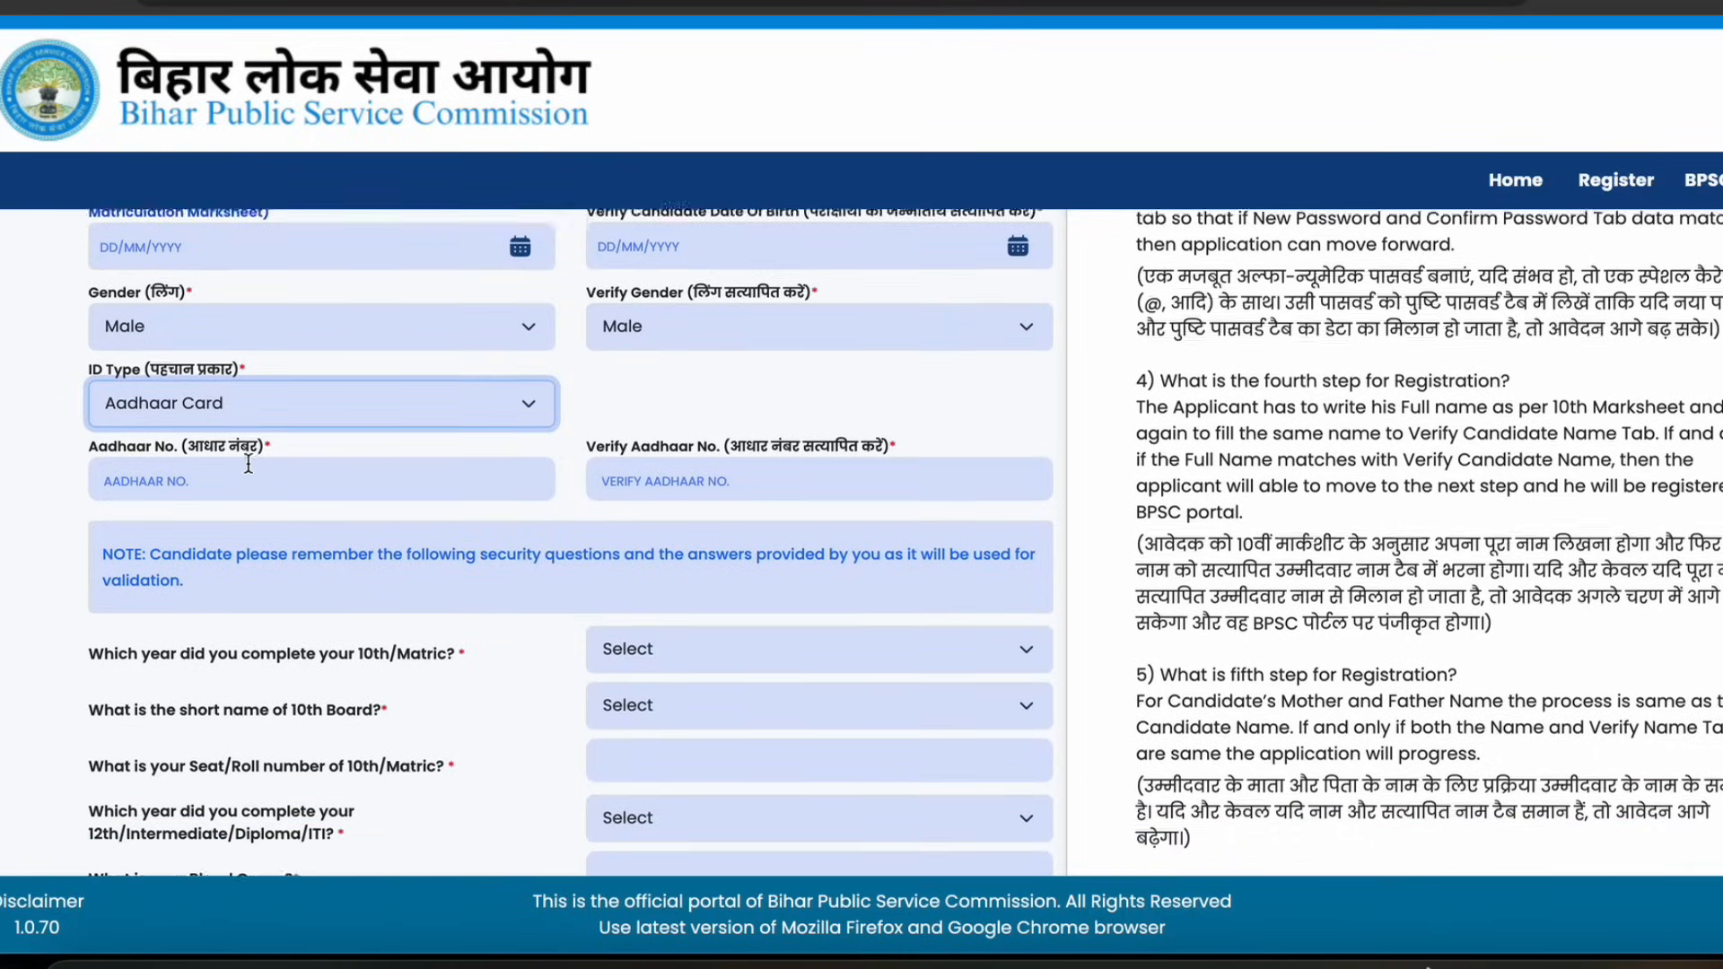
scroll(248, 464, "down", 1)
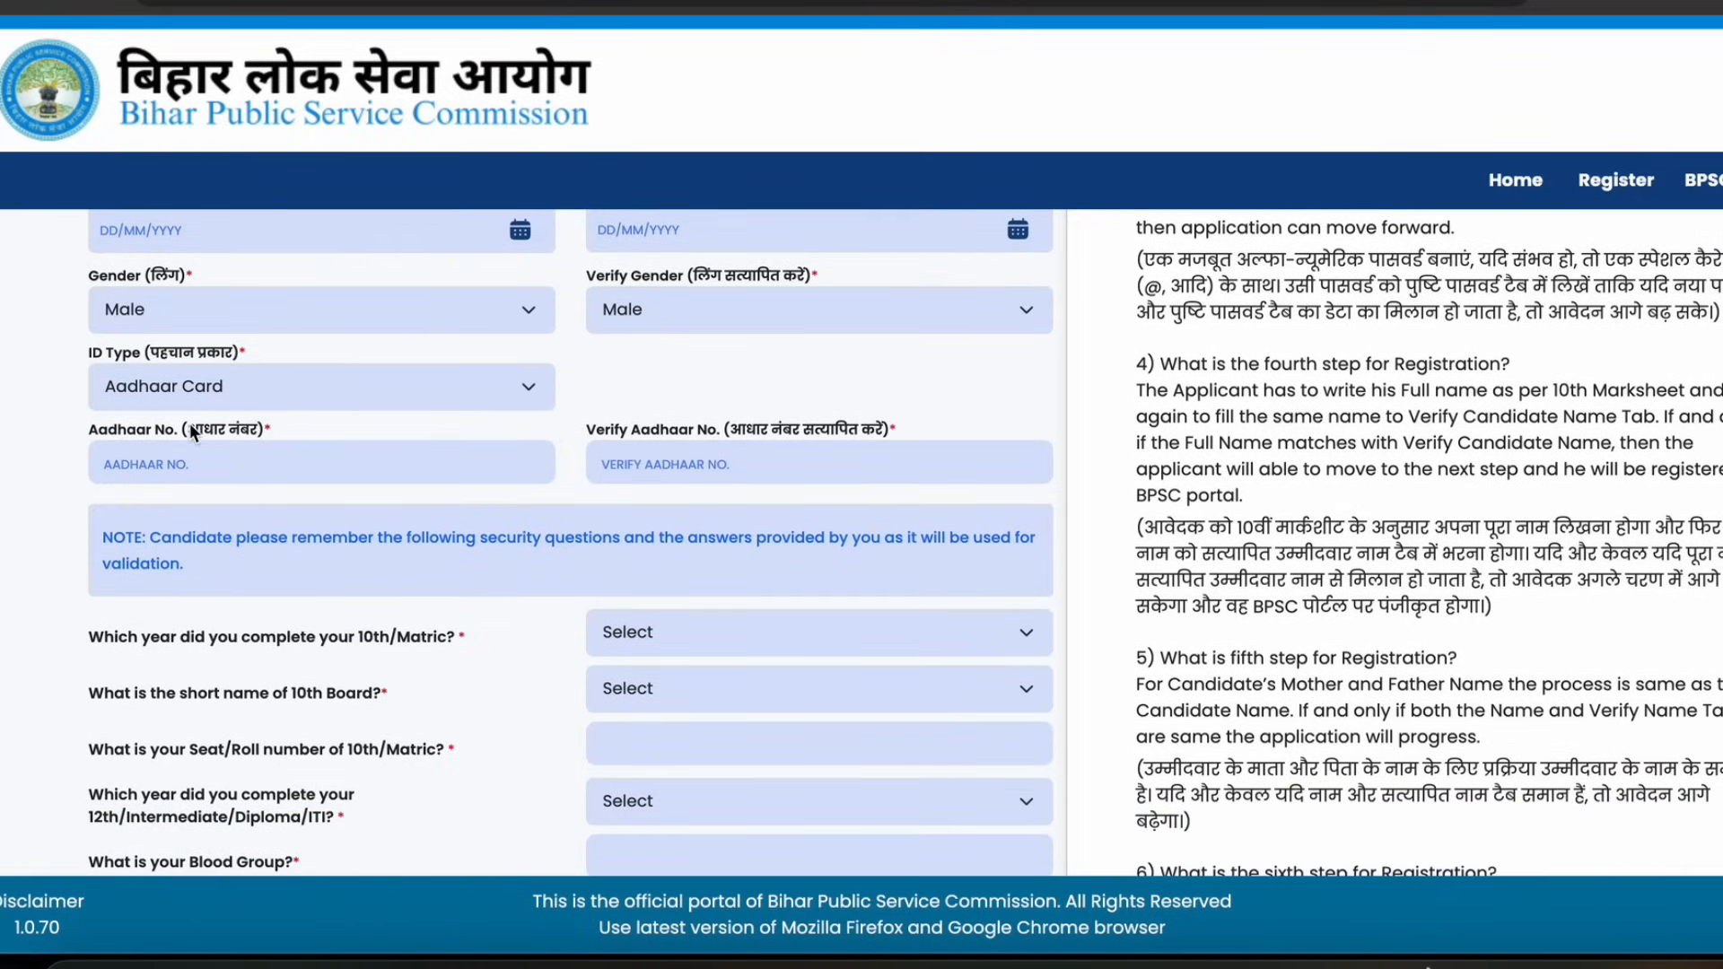
left_click_drag(126, 430, 220, 430)
left_click(628, 466)
scroll(627, 461, "down", 3)
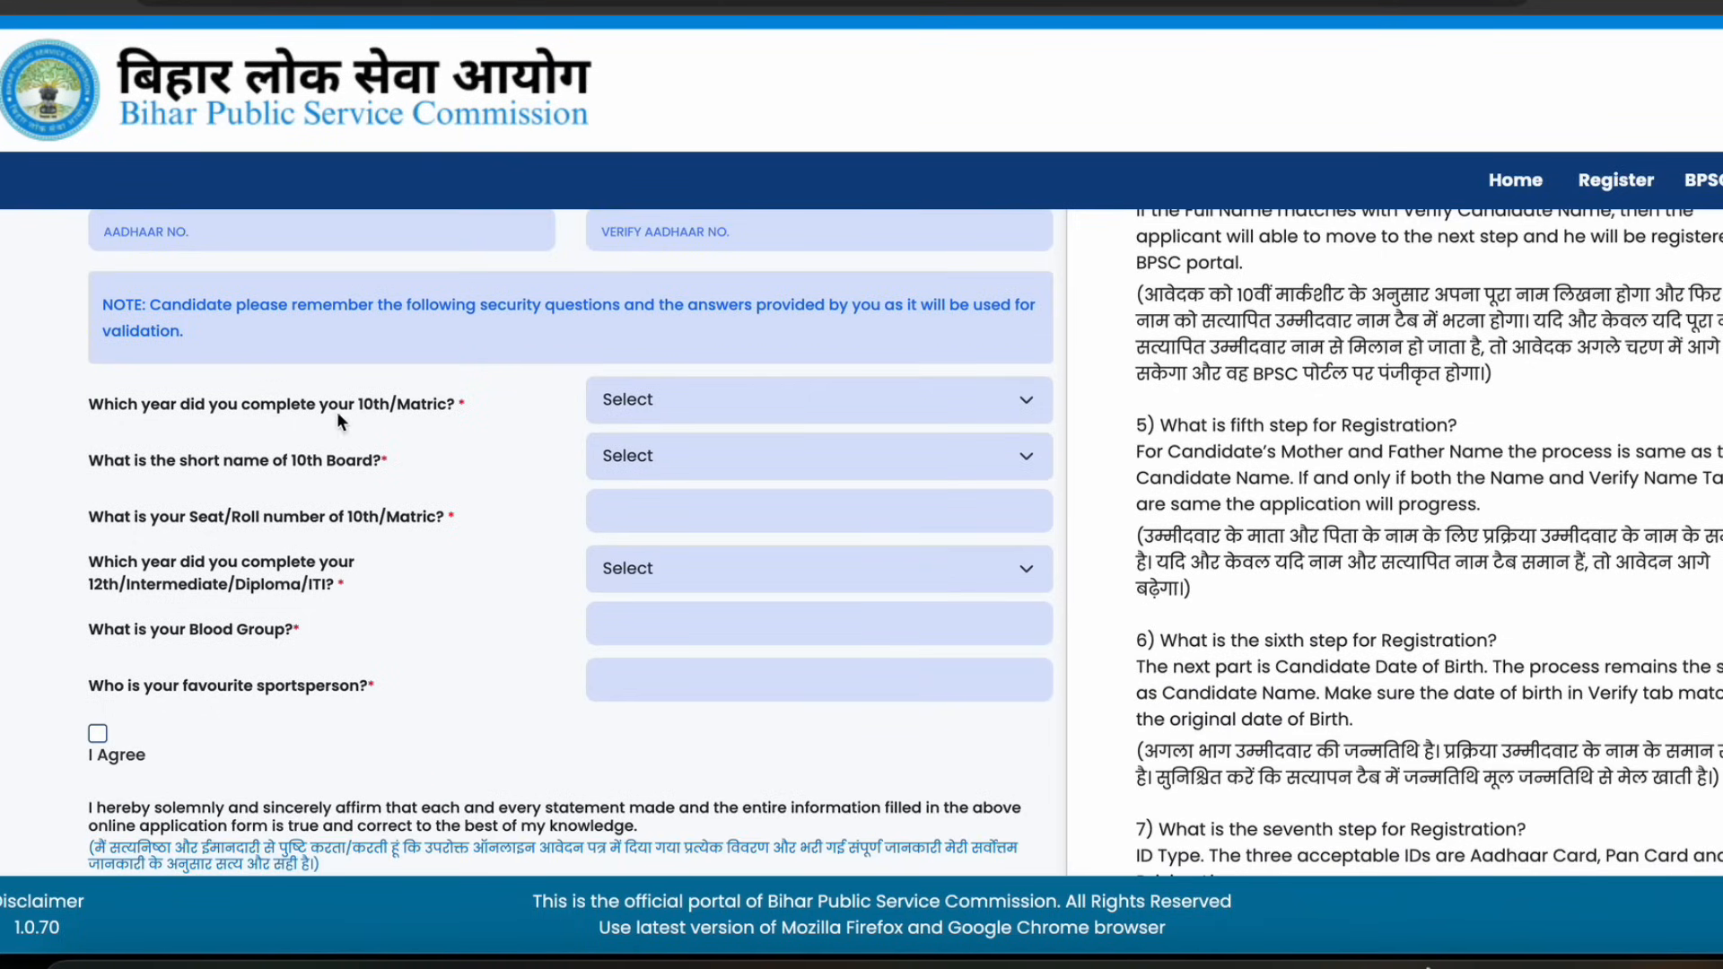
Set the 10th/Matric completion year to 2015
left_click(655, 402)
left_click(657, 704)
Set the 10th Board short name to B.S.E.B. after browsing the board options
left_click_drag(128, 460, 370, 462)
left_click(260, 463)
left_click(260, 463)
left_click(369, 462)
left_click(630, 463)
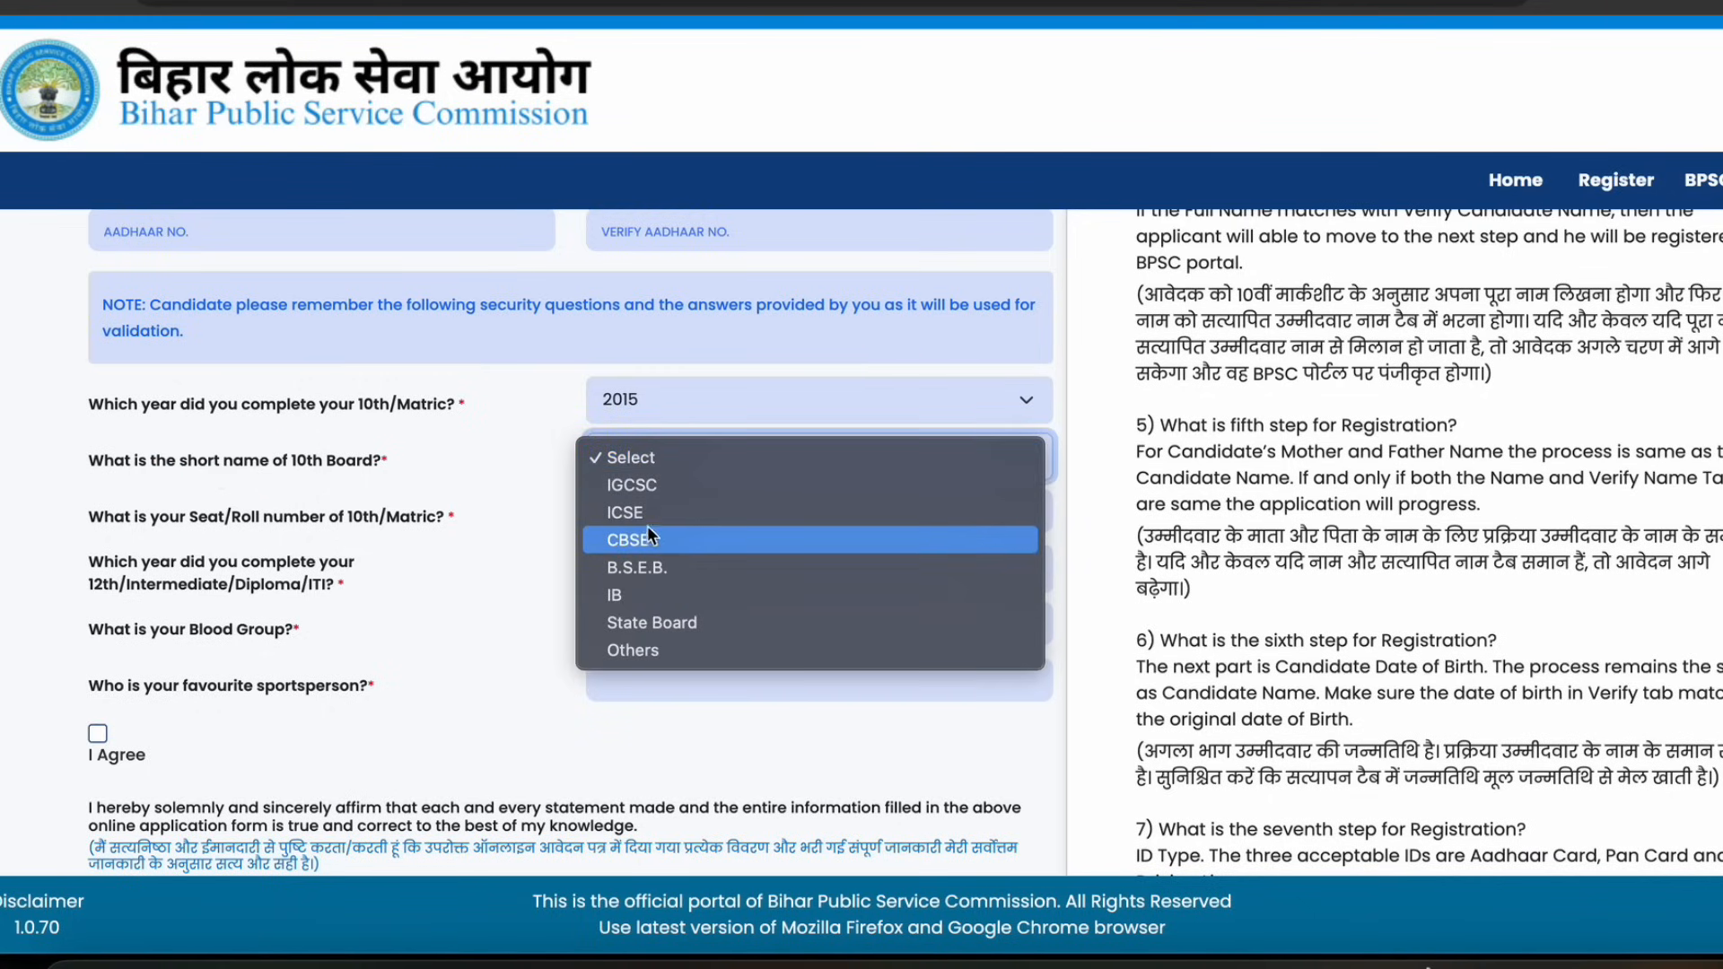
left_click(664, 628)
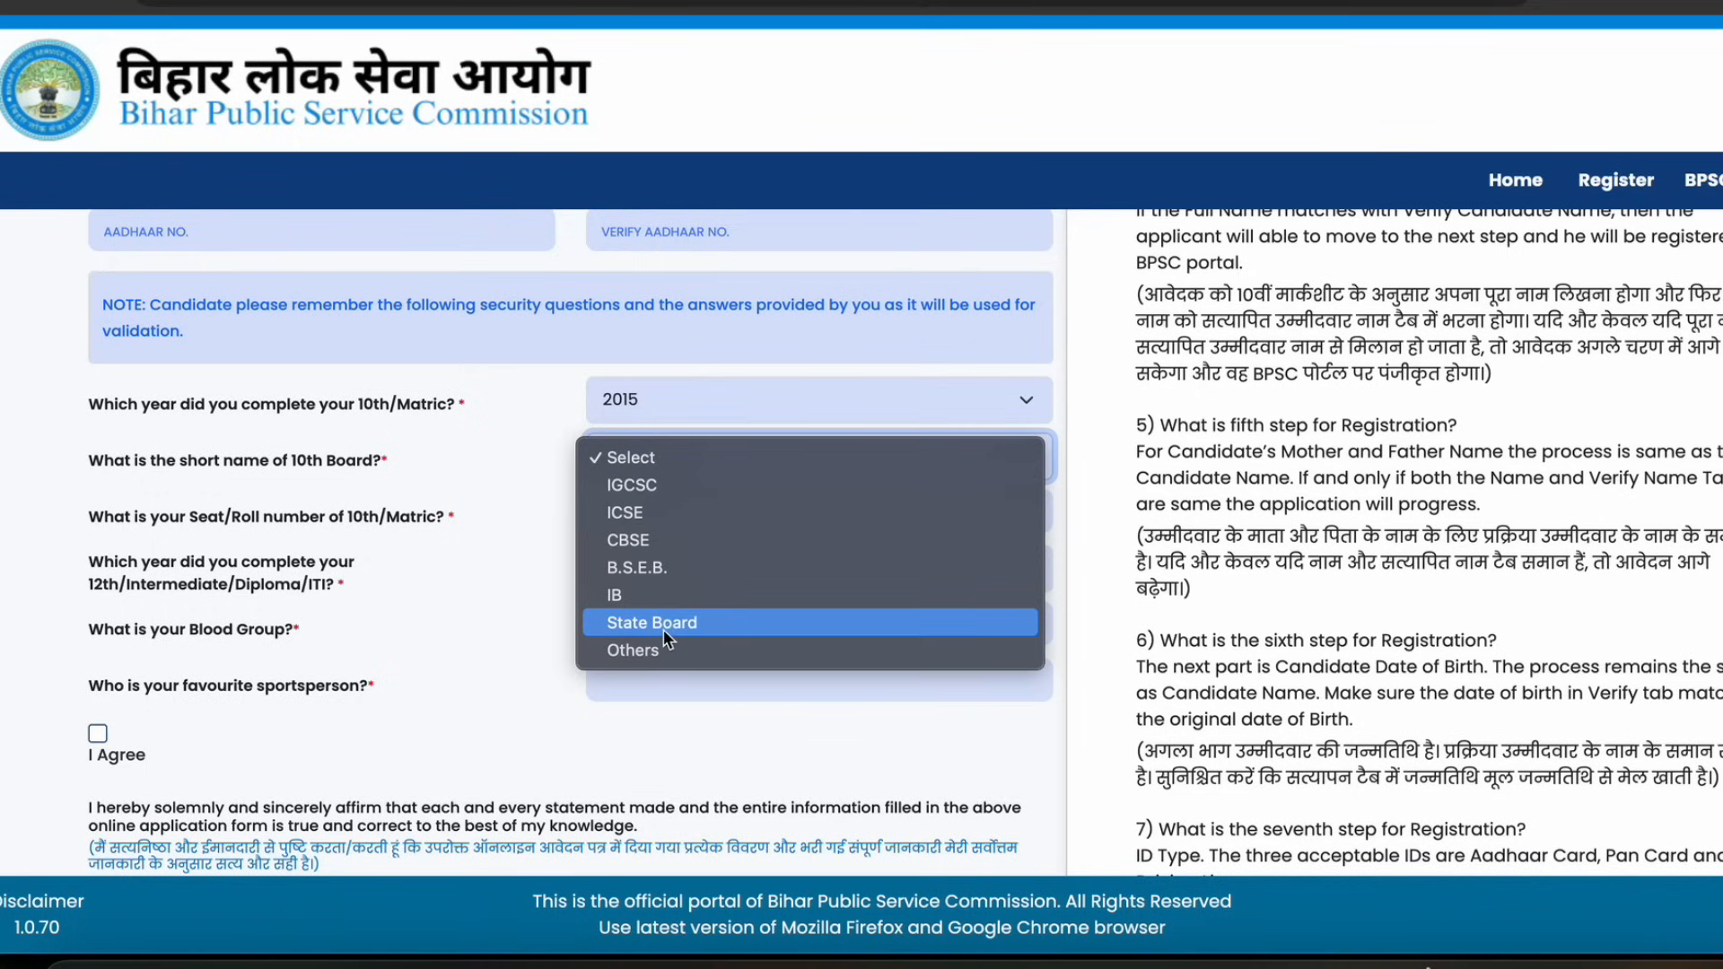
left_click(666, 467)
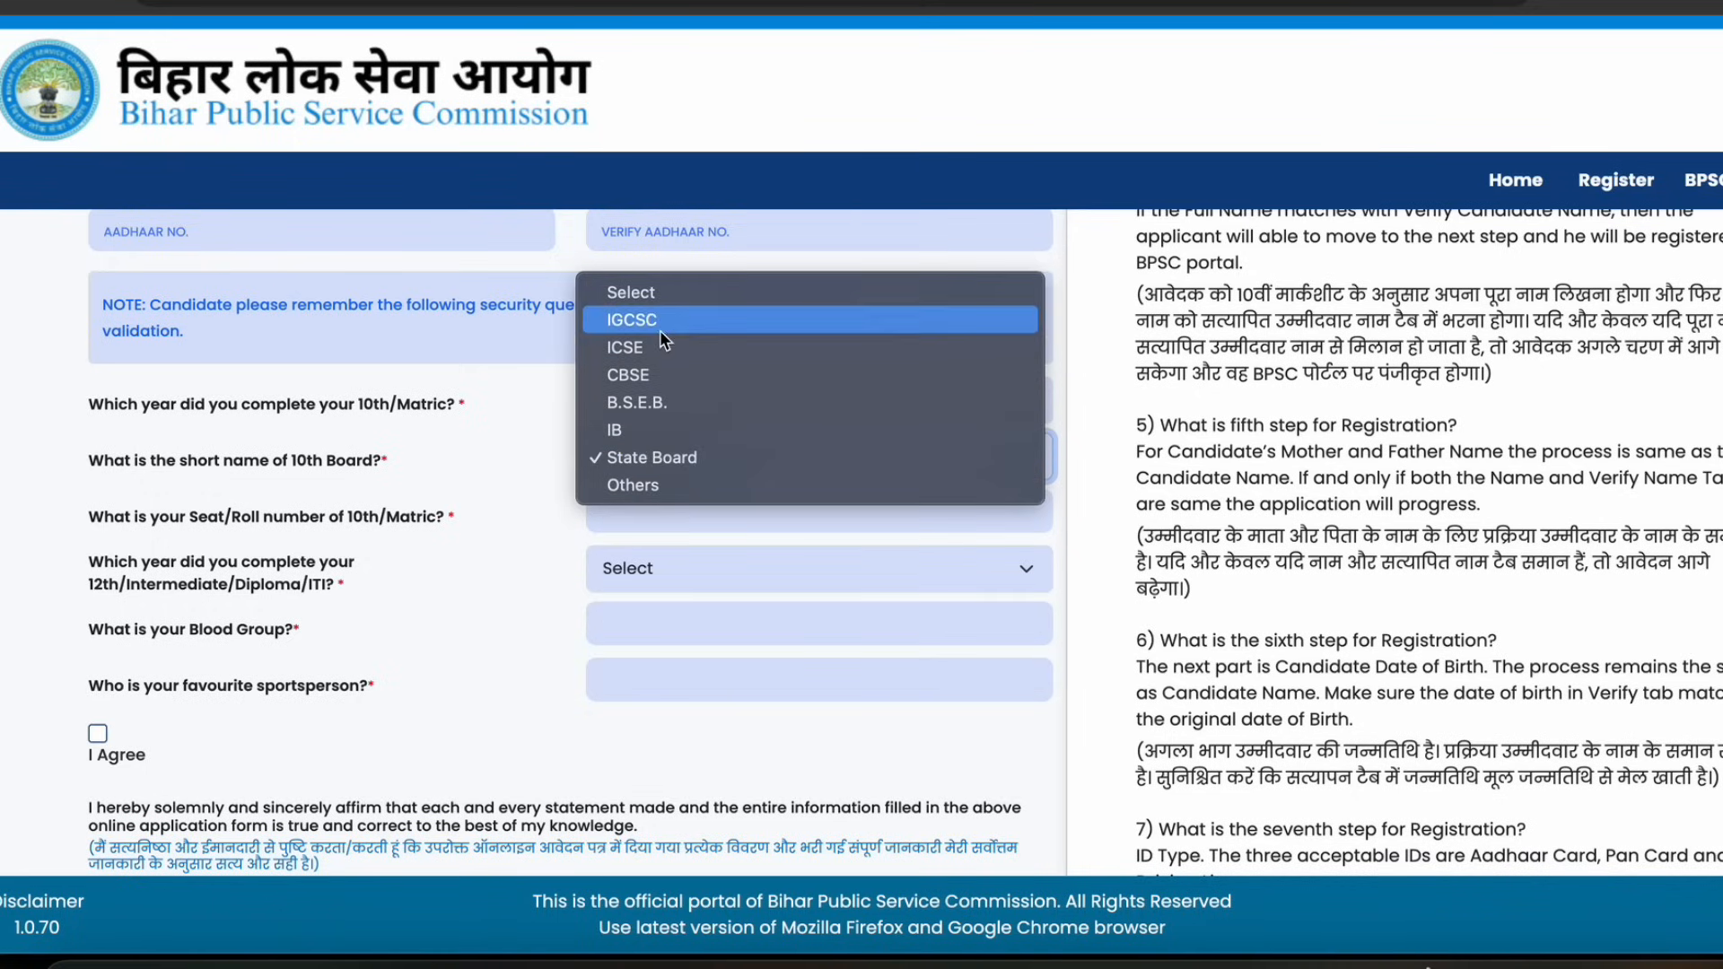
left_click(648, 401)
left_click(655, 455)
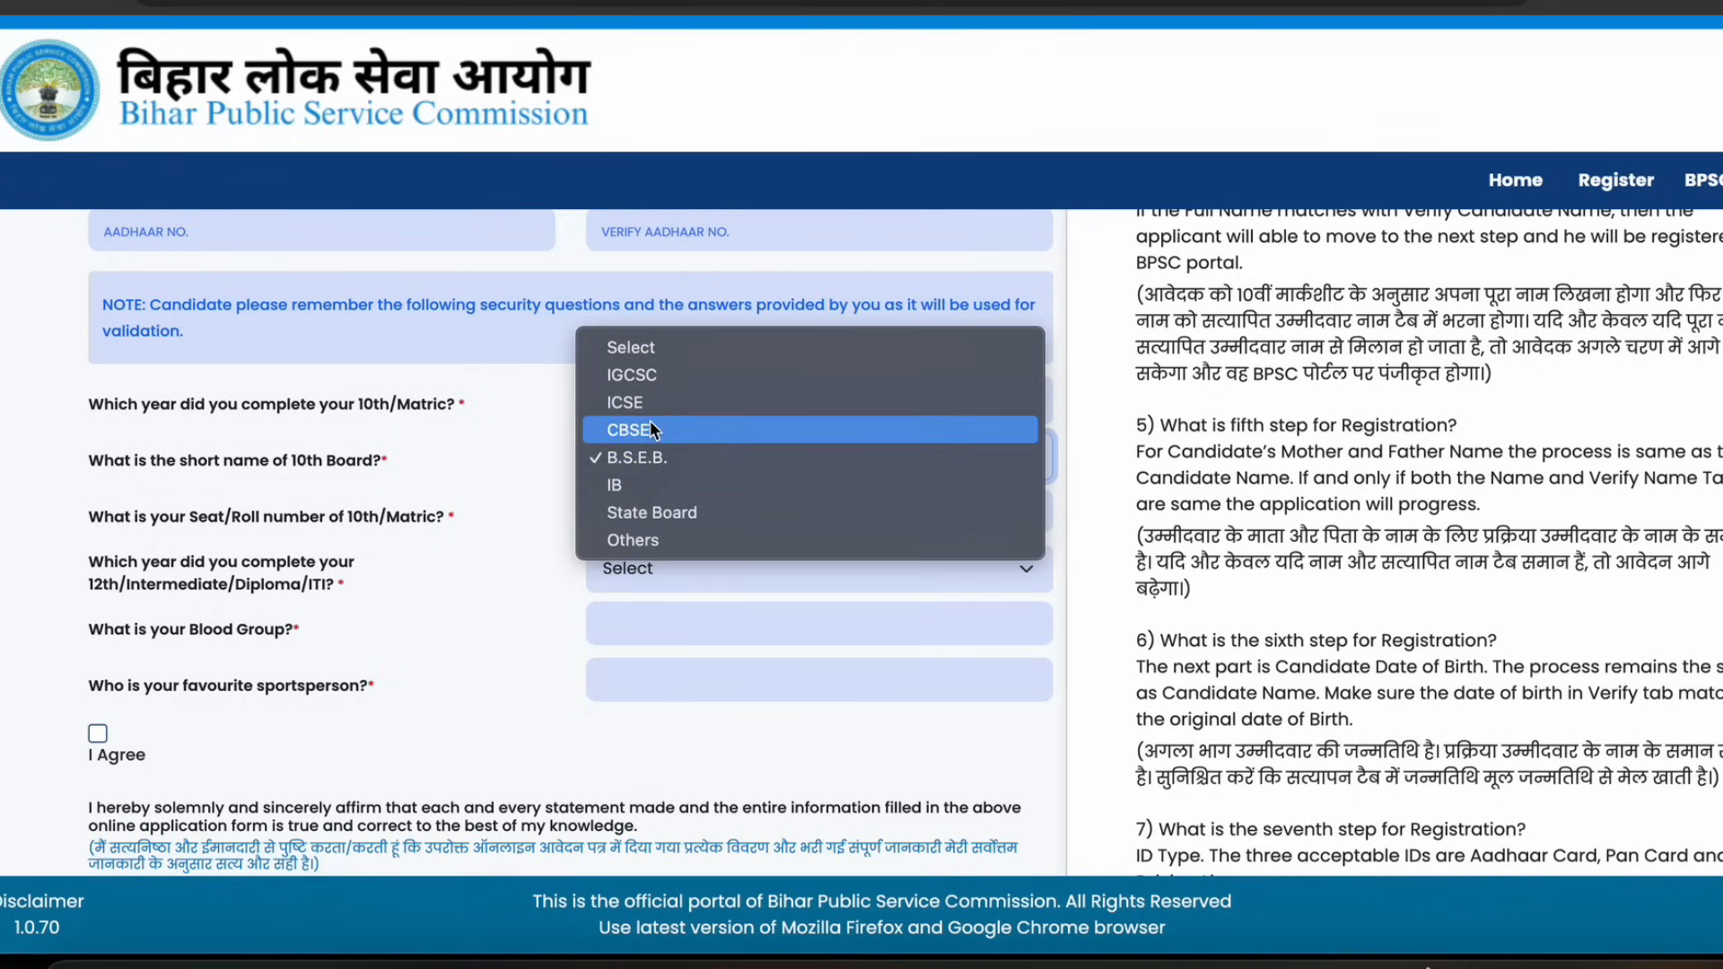
left_click(649, 422)
left_click(655, 463)
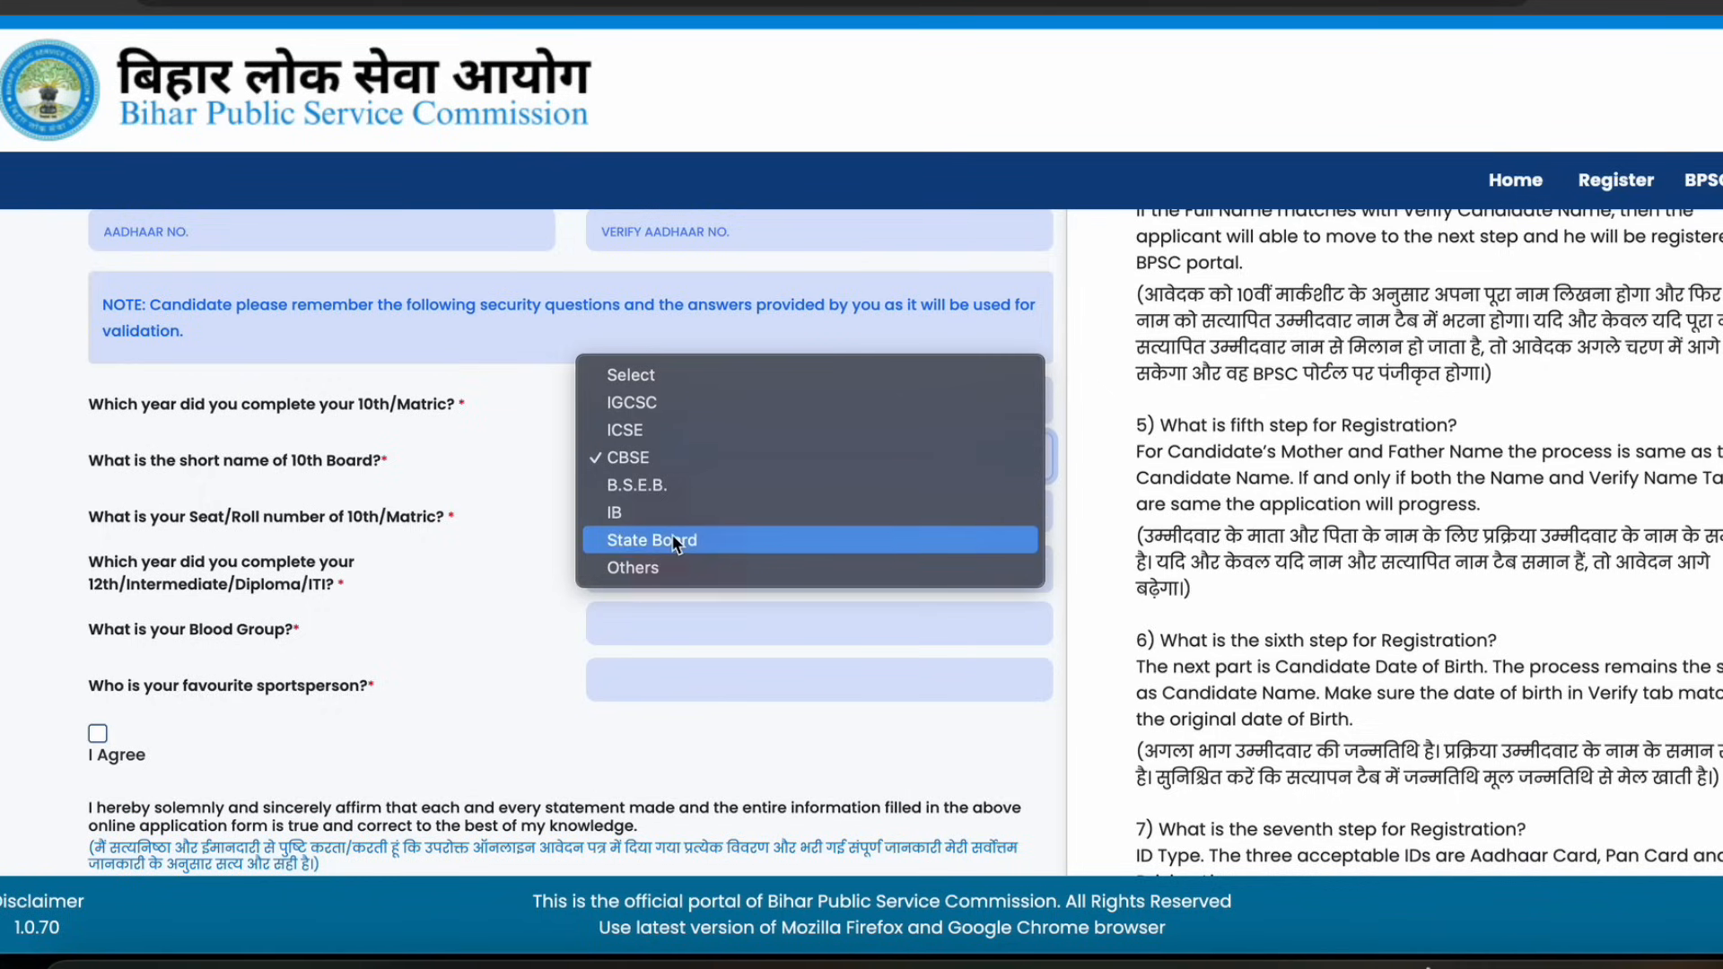
left_click(671, 534)
left_click(644, 458)
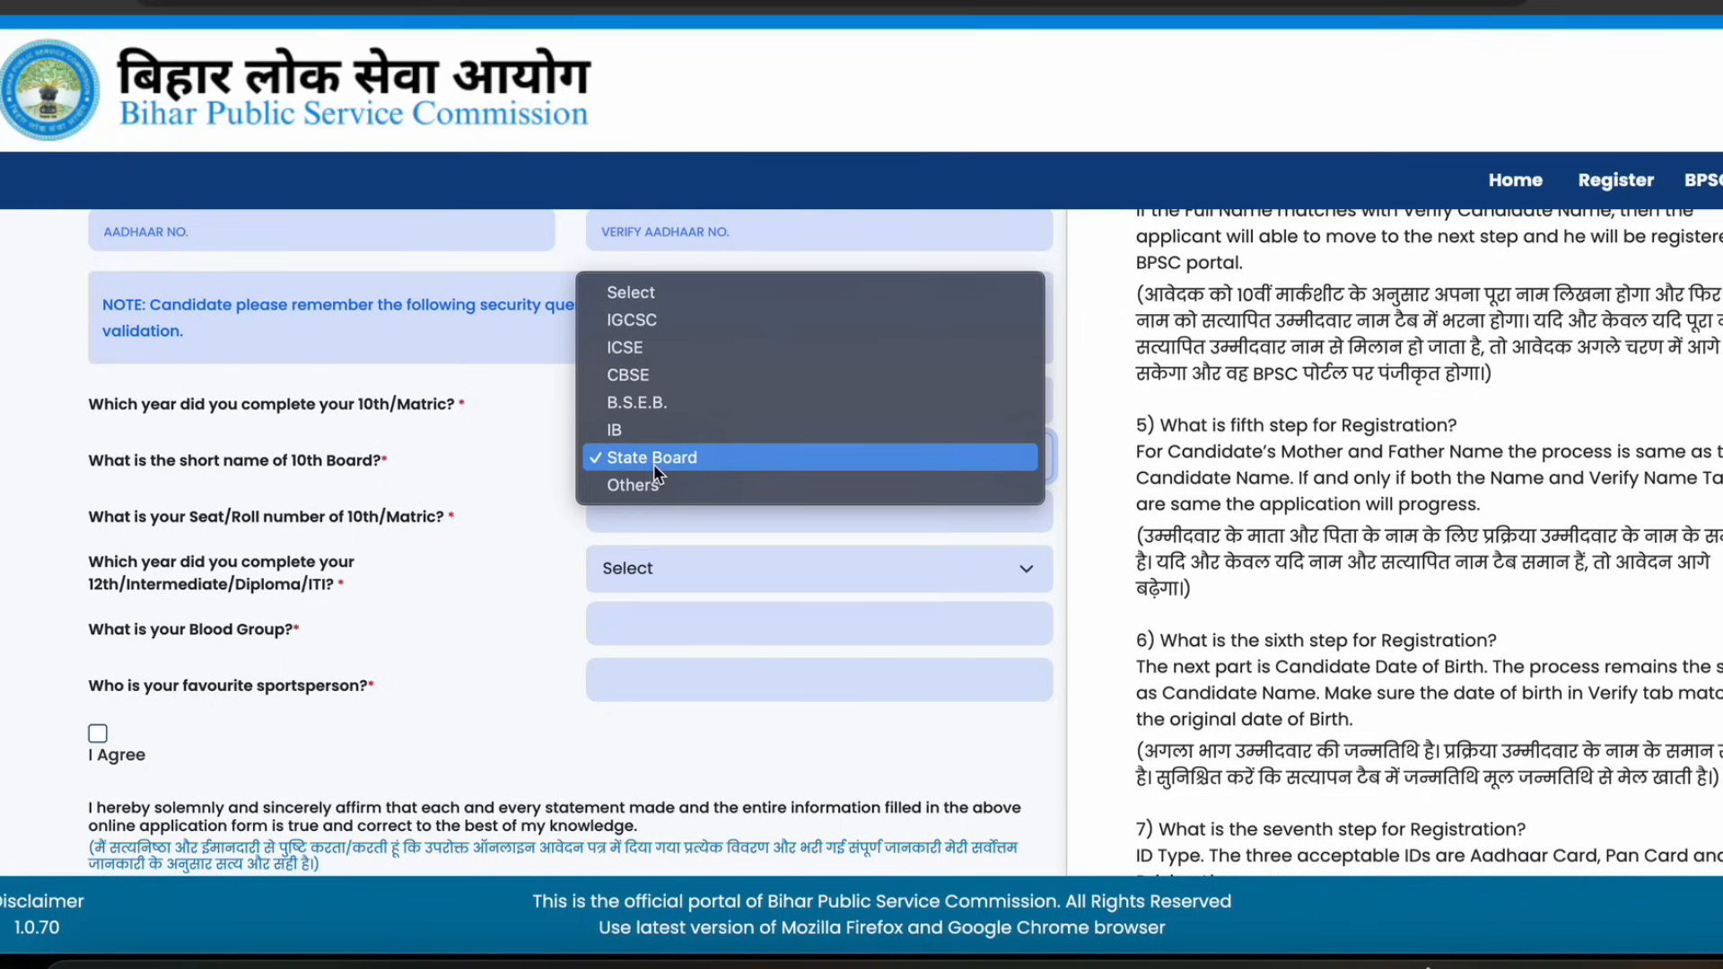
left_click(496, 632)
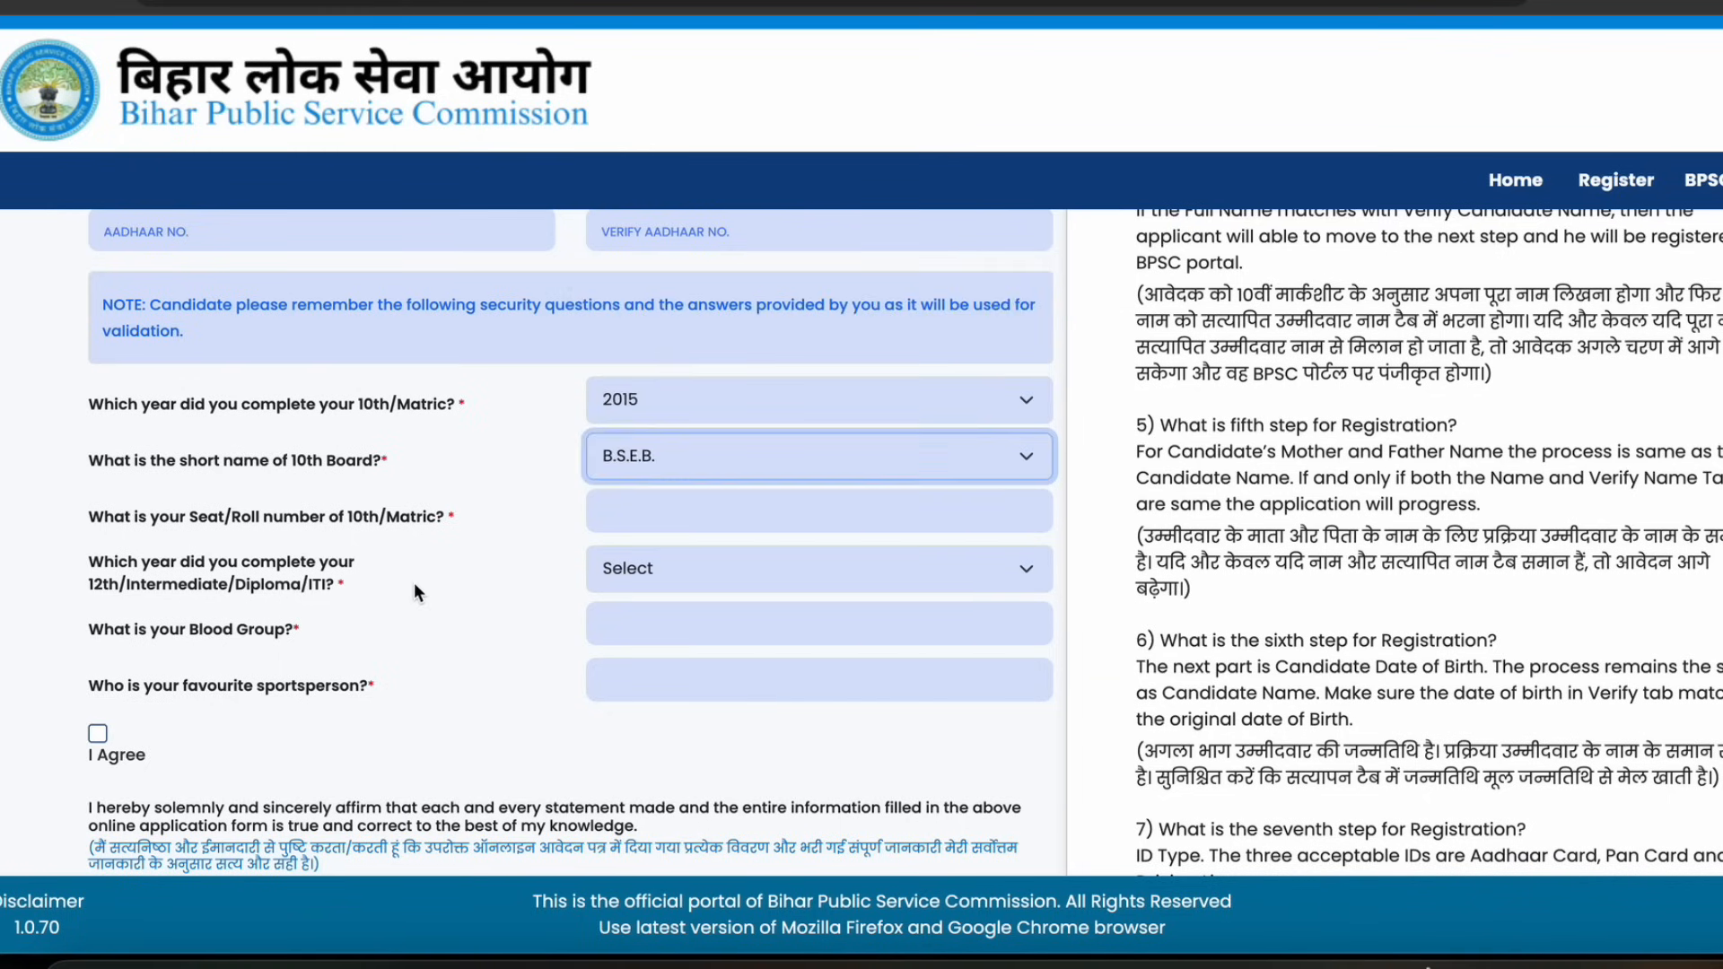
Set the 12th/Intermediate/Diploma/ITI completion year to 2017
scroll(413, 583, "down", 1)
left_click(198, 454)
left_click_drag(197, 454, 373, 459)
left_click(630, 456)
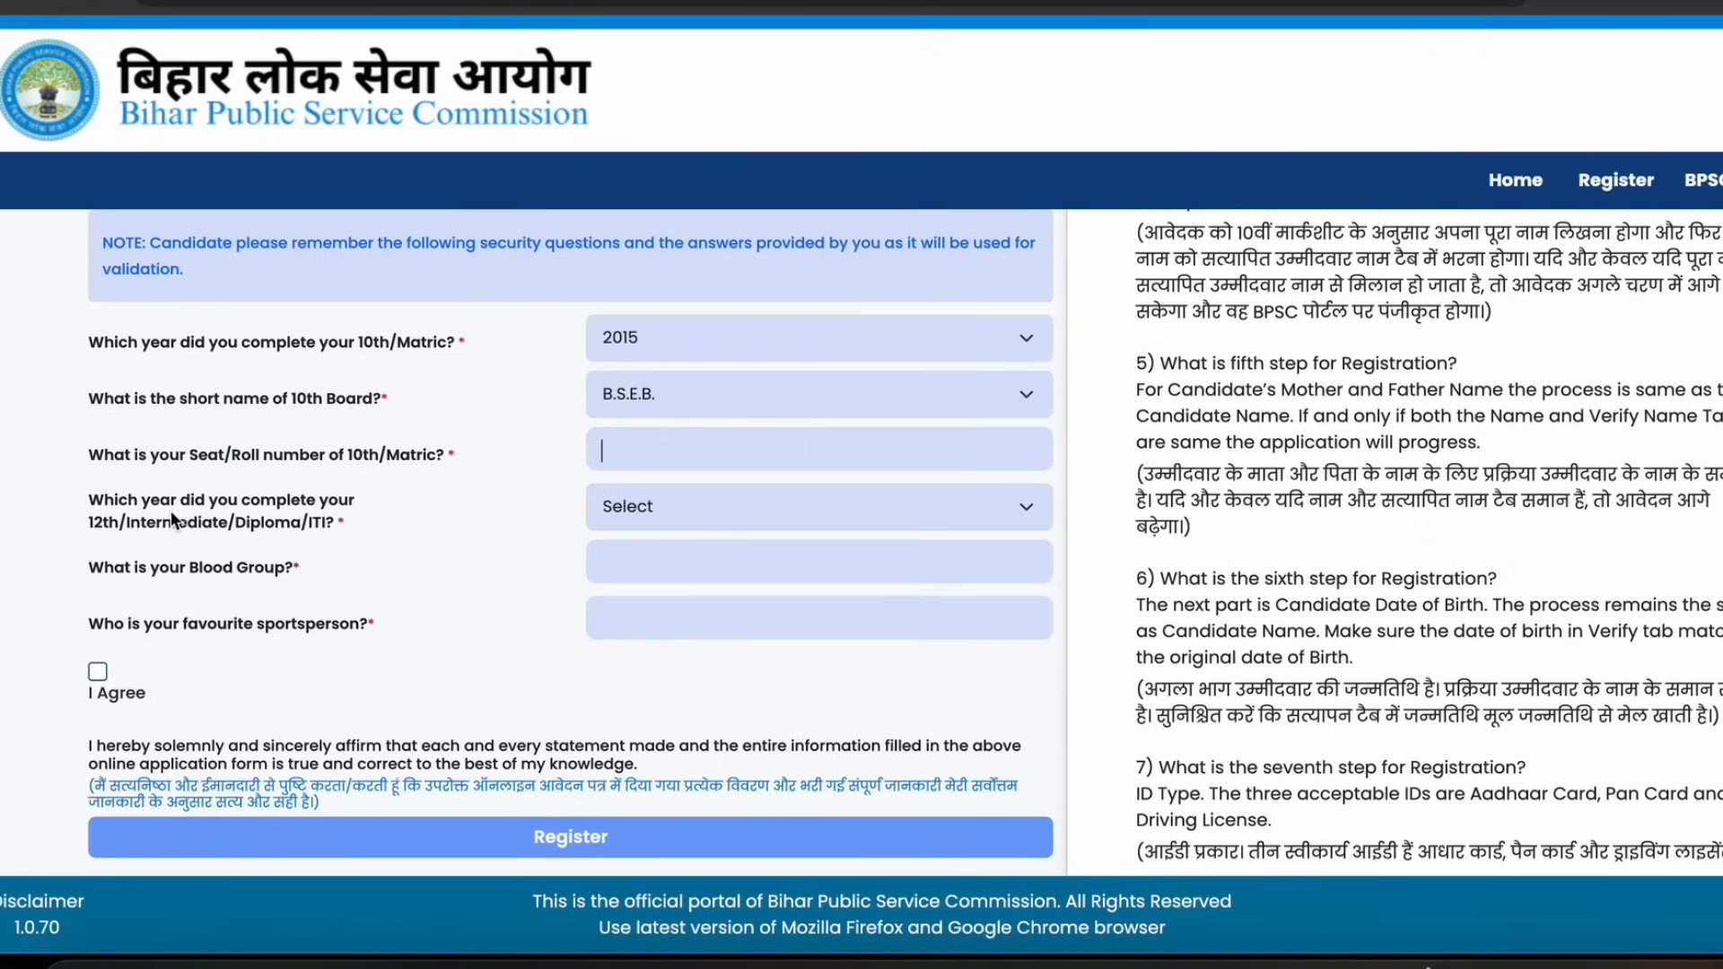
left_click(146, 509)
left_click(319, 505)
left_click_drag(154, 521, 219, 521)
left_click(767, 516)
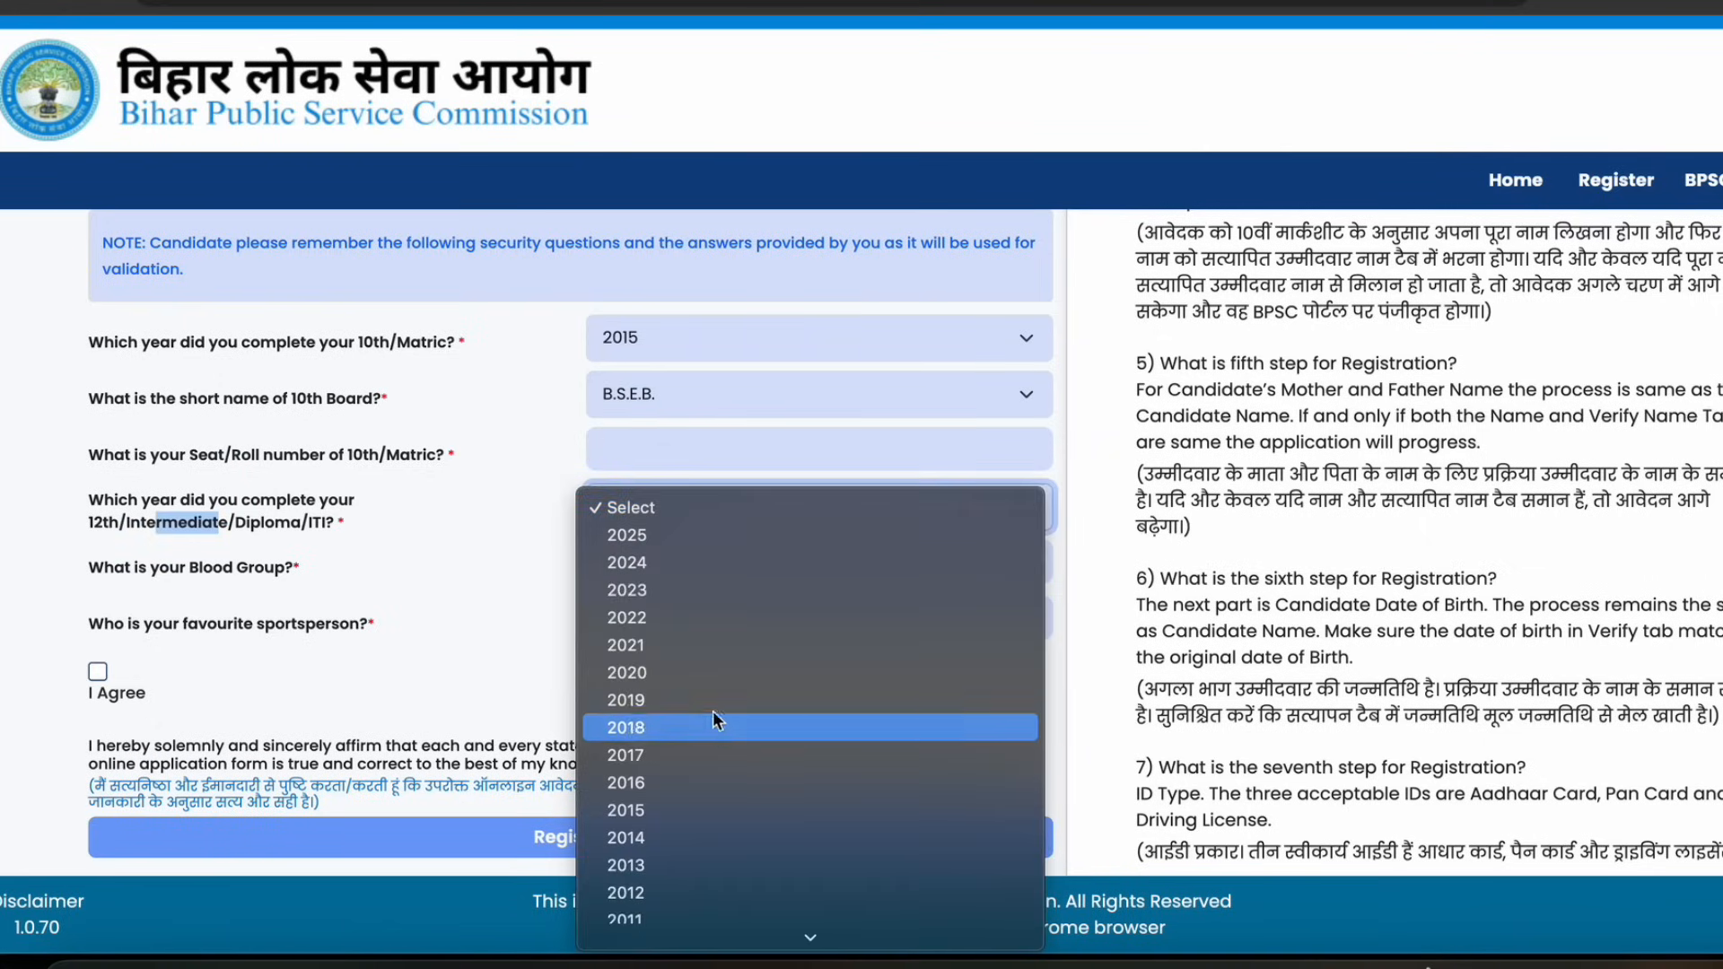
left_click(655, 755)
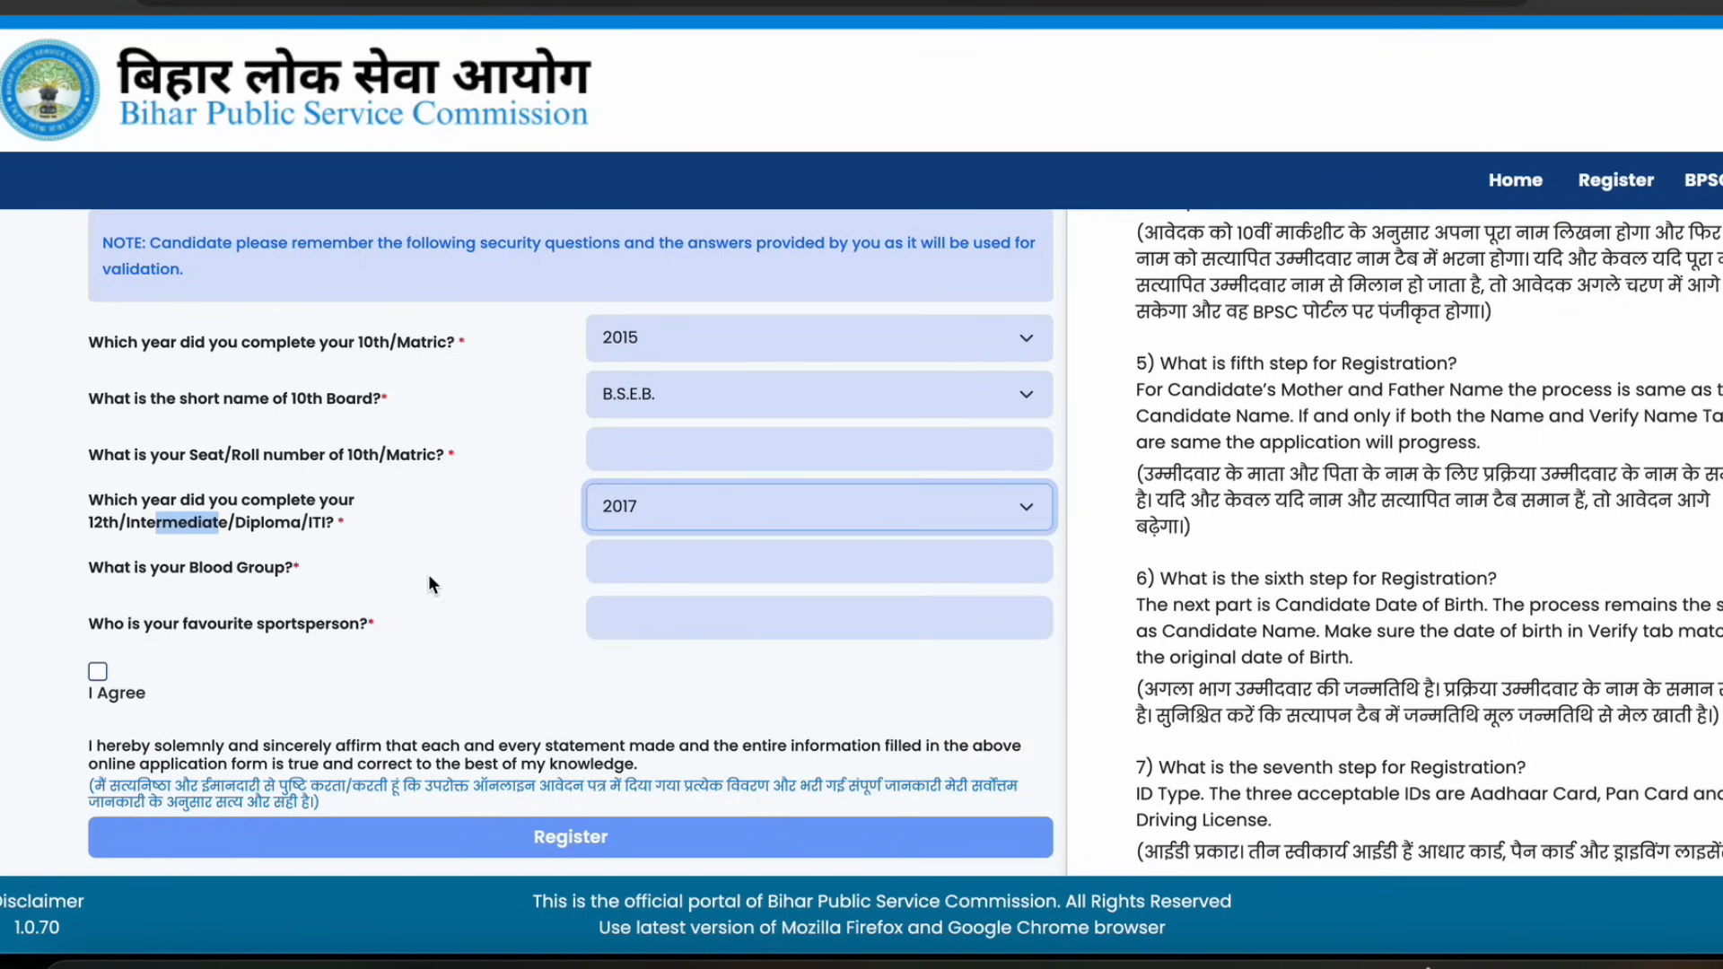
Point out the blood group and favourite sportsperson questions and tick the I Agree declaration
scroll(384, 536, "down", 1)
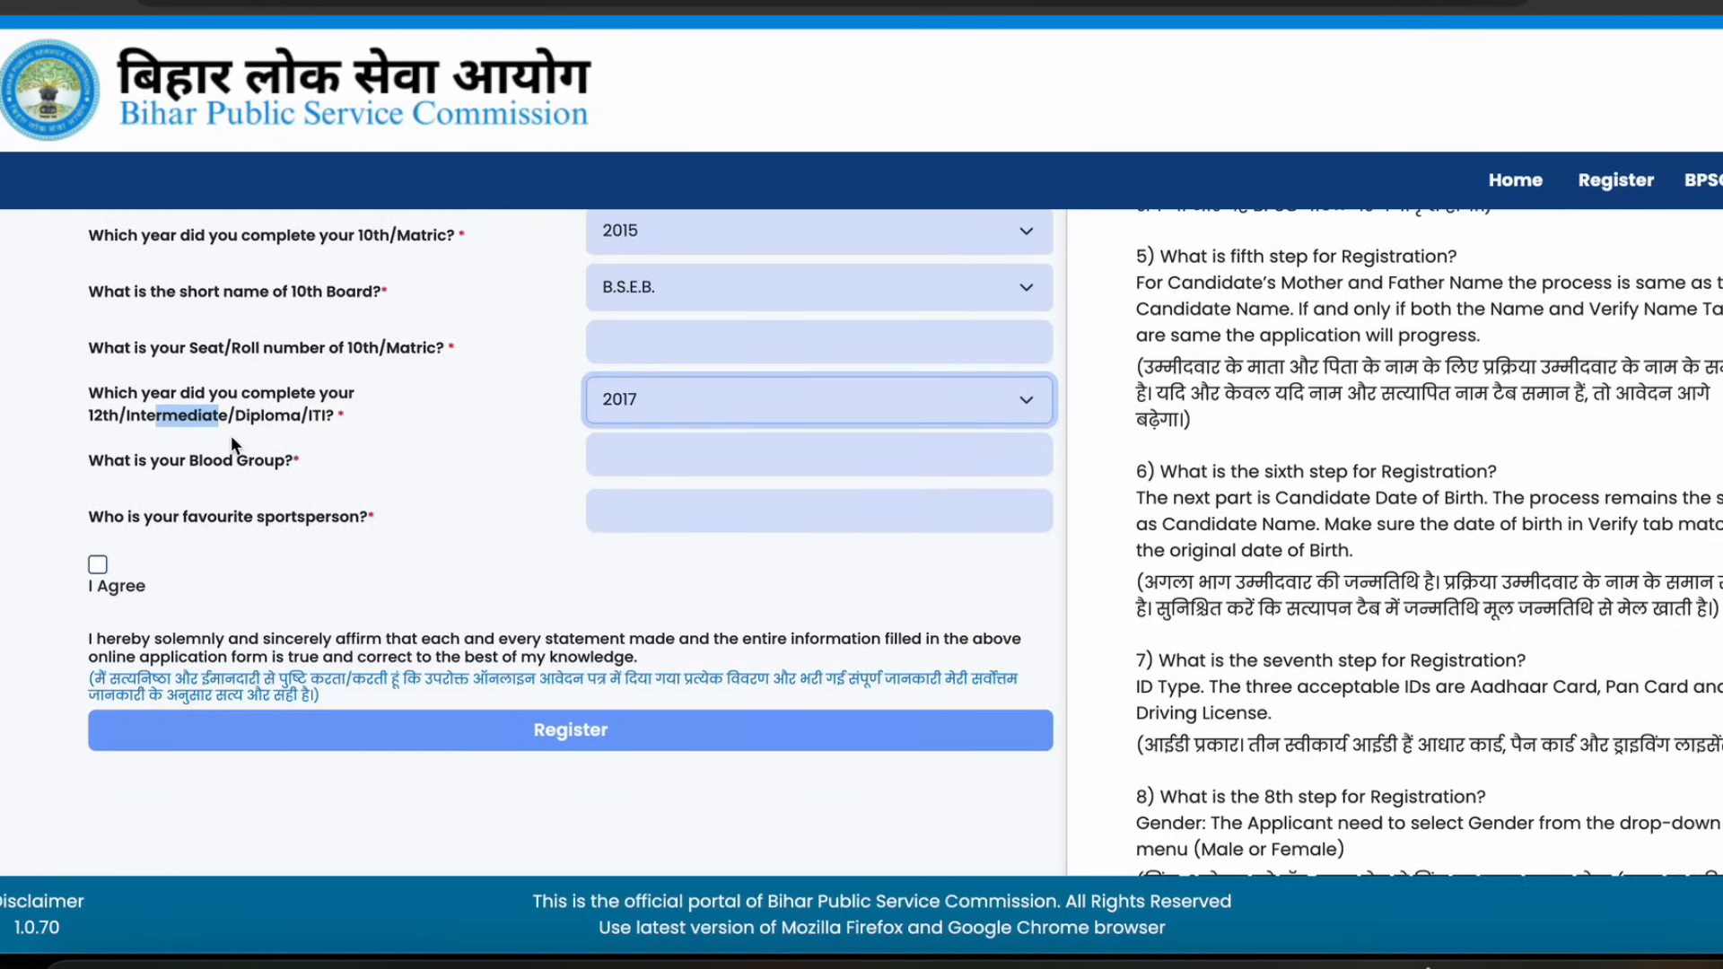
left_click(253, 416)
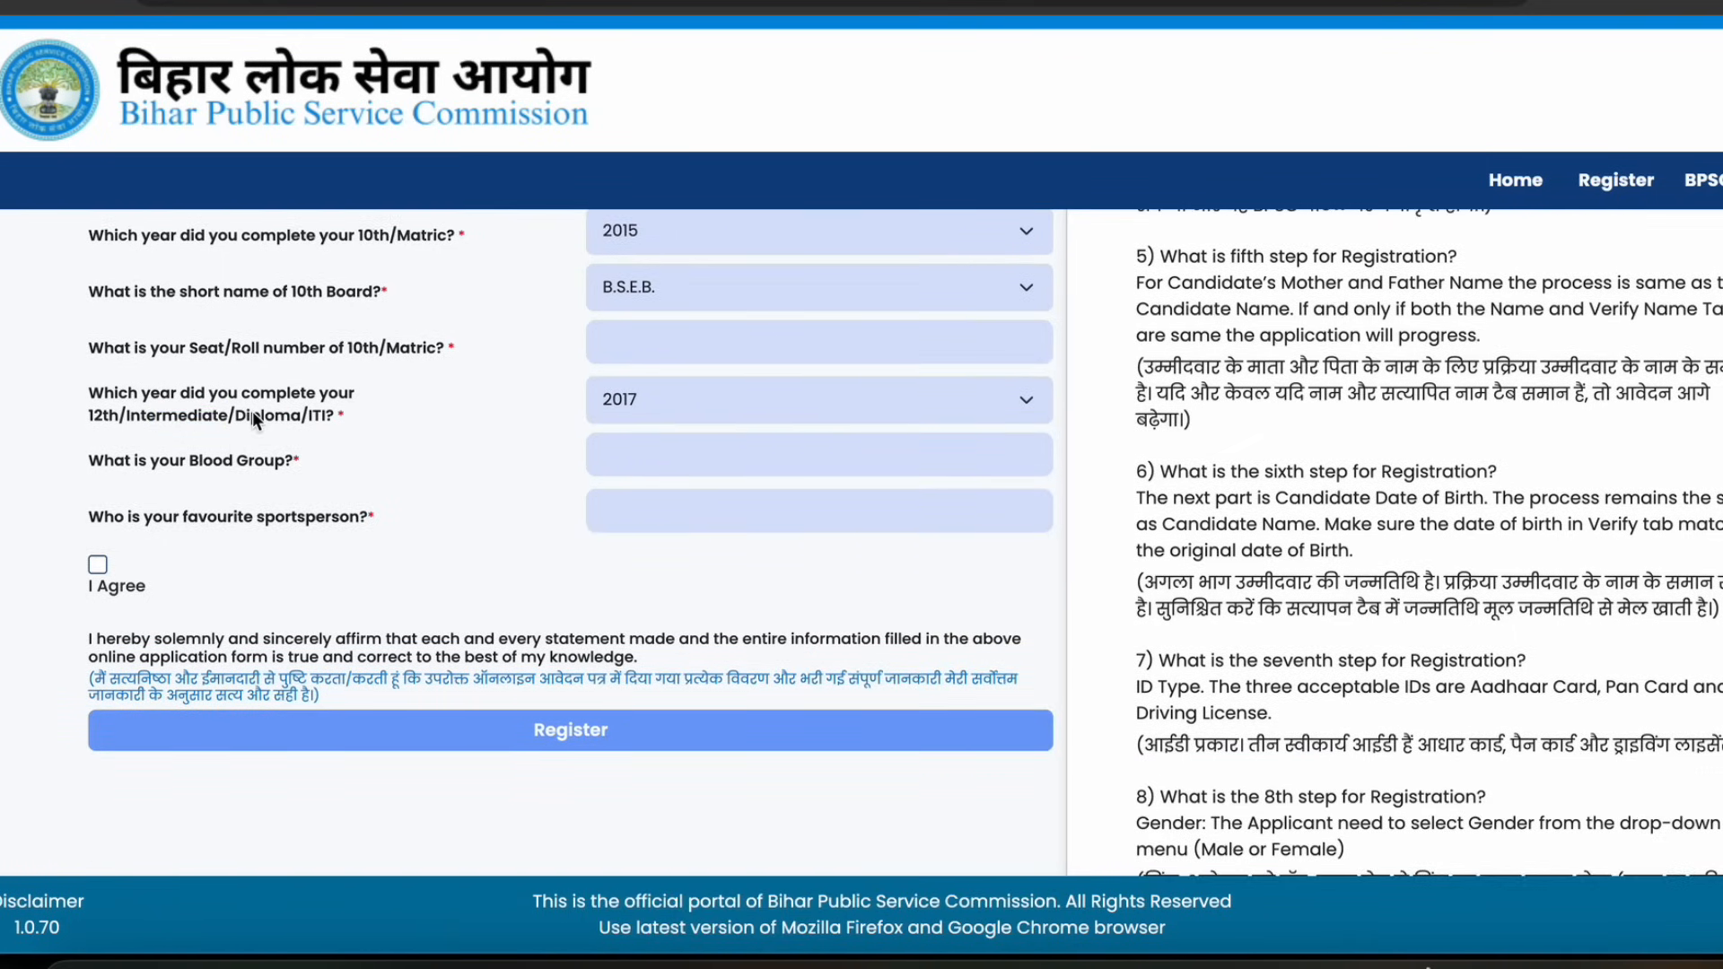
left_click(251, 415)
scroll(282, 418, "down", 1)
scroll(386, 462, "down", 1)
left_click(219, 443)
left_click(611, 433)
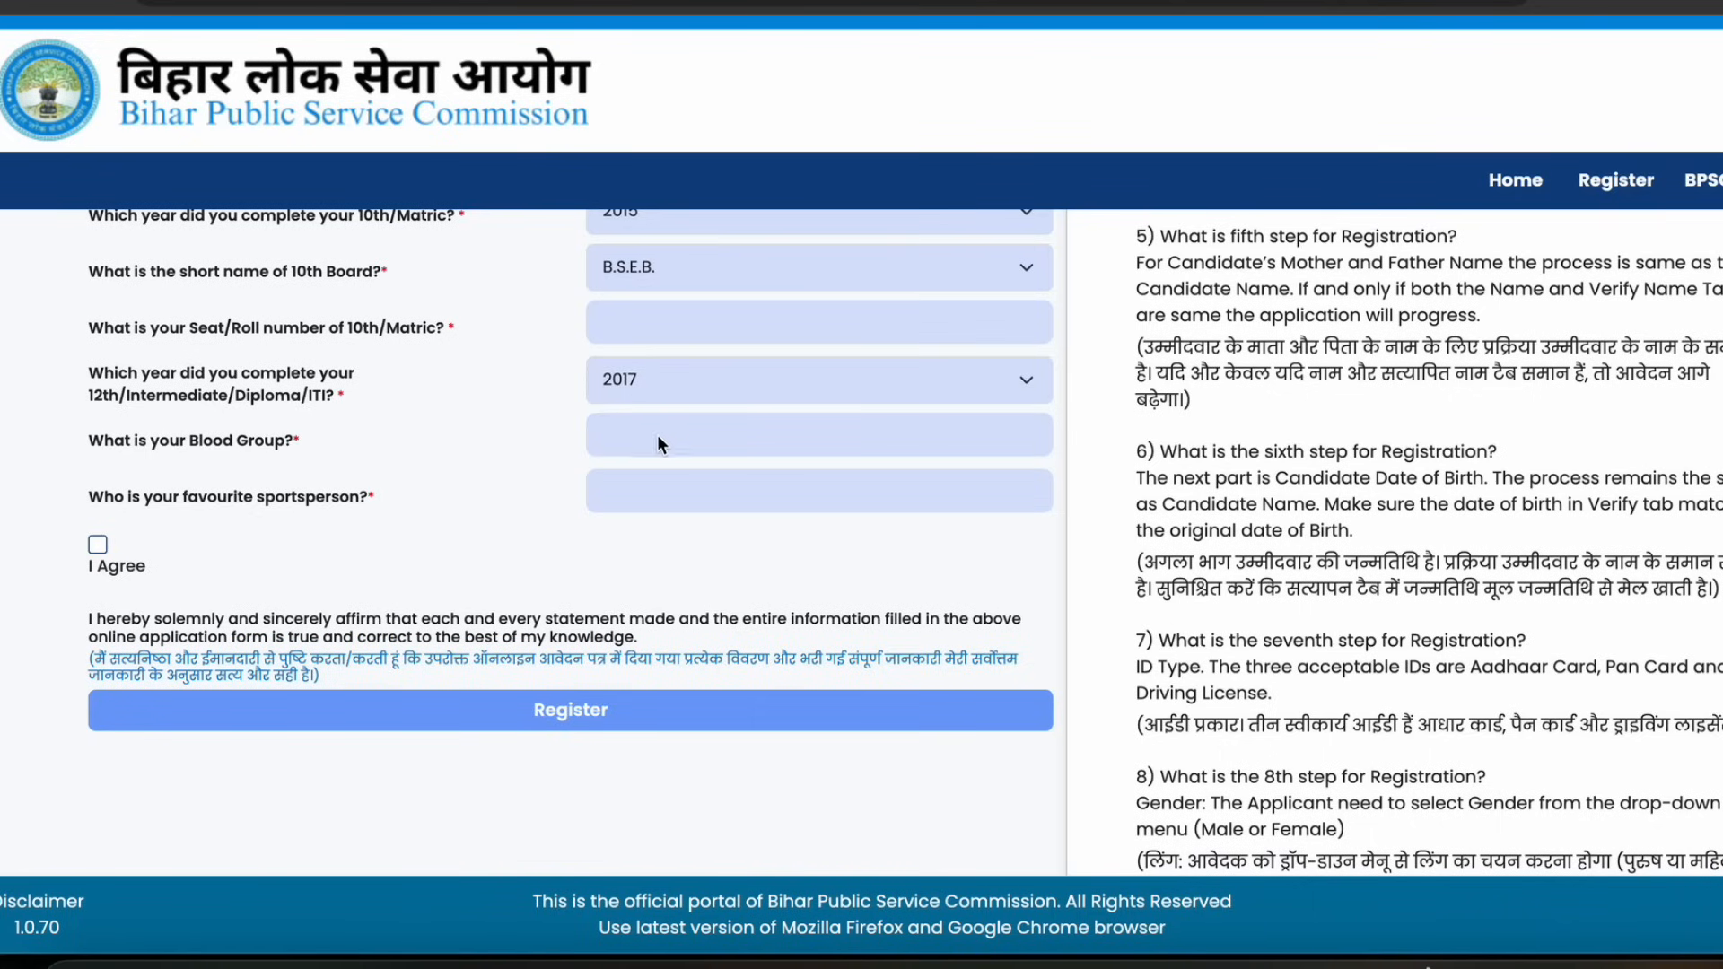
left_click(650, 483)
left_click(97, 545)
Confirm redirecting to DigiLocker for registration
scroll(538, 619, "down", 2)
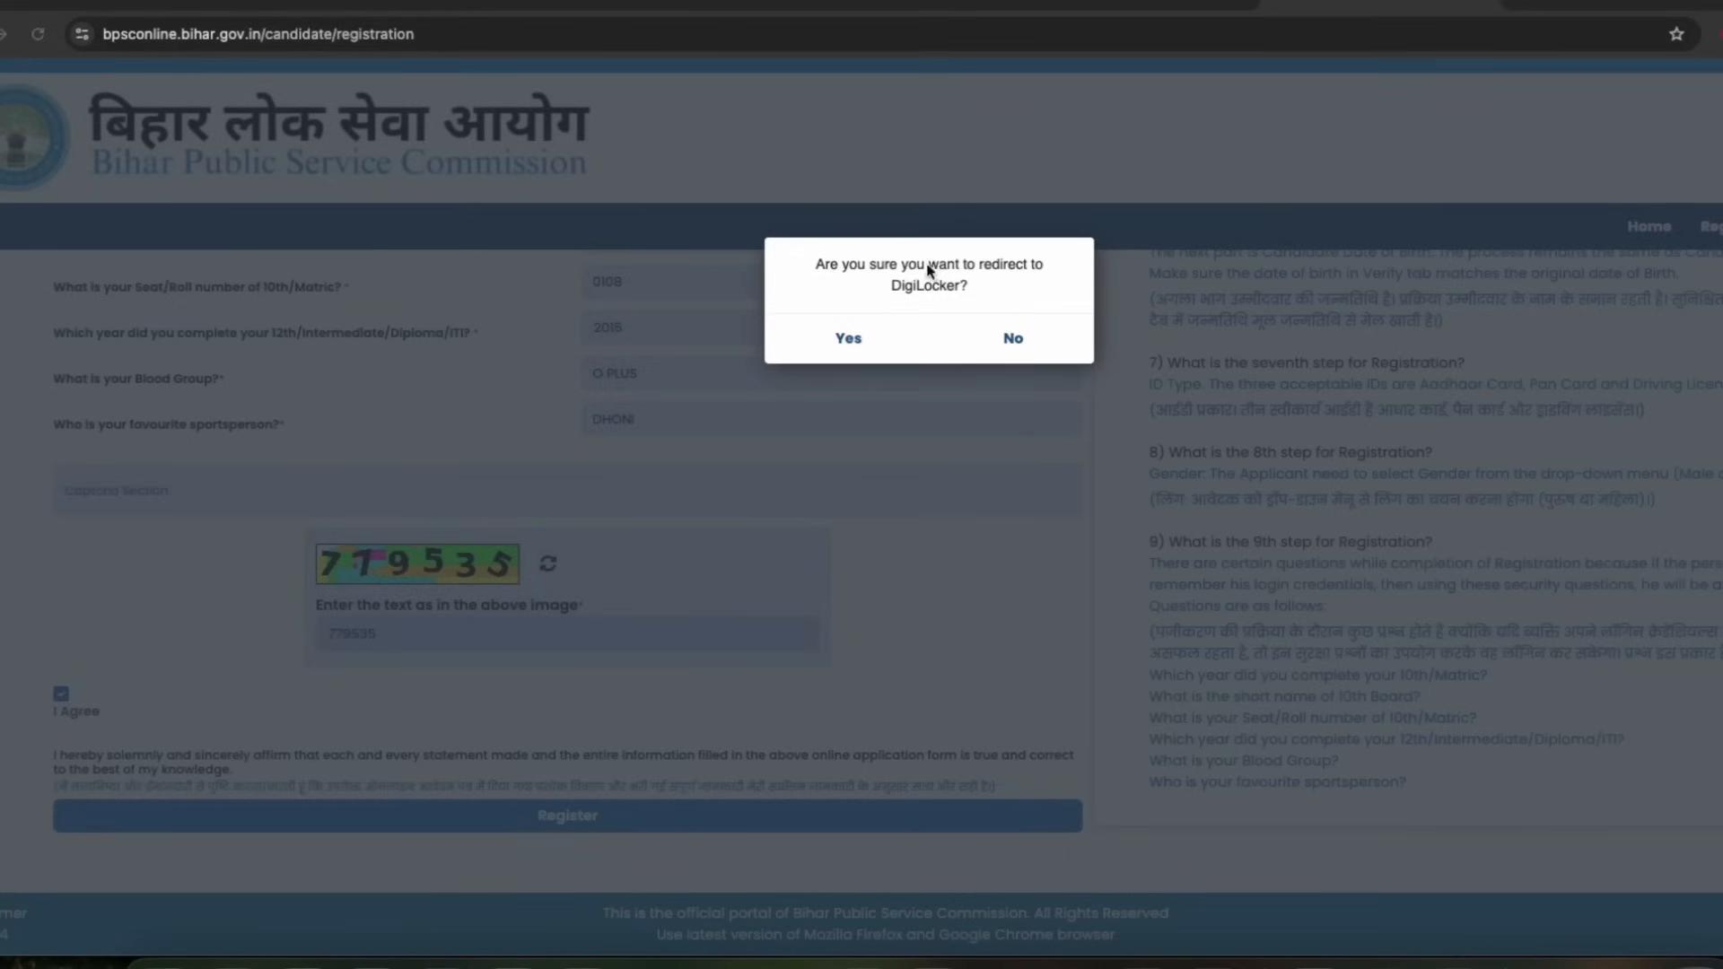
left_click(859, 334)
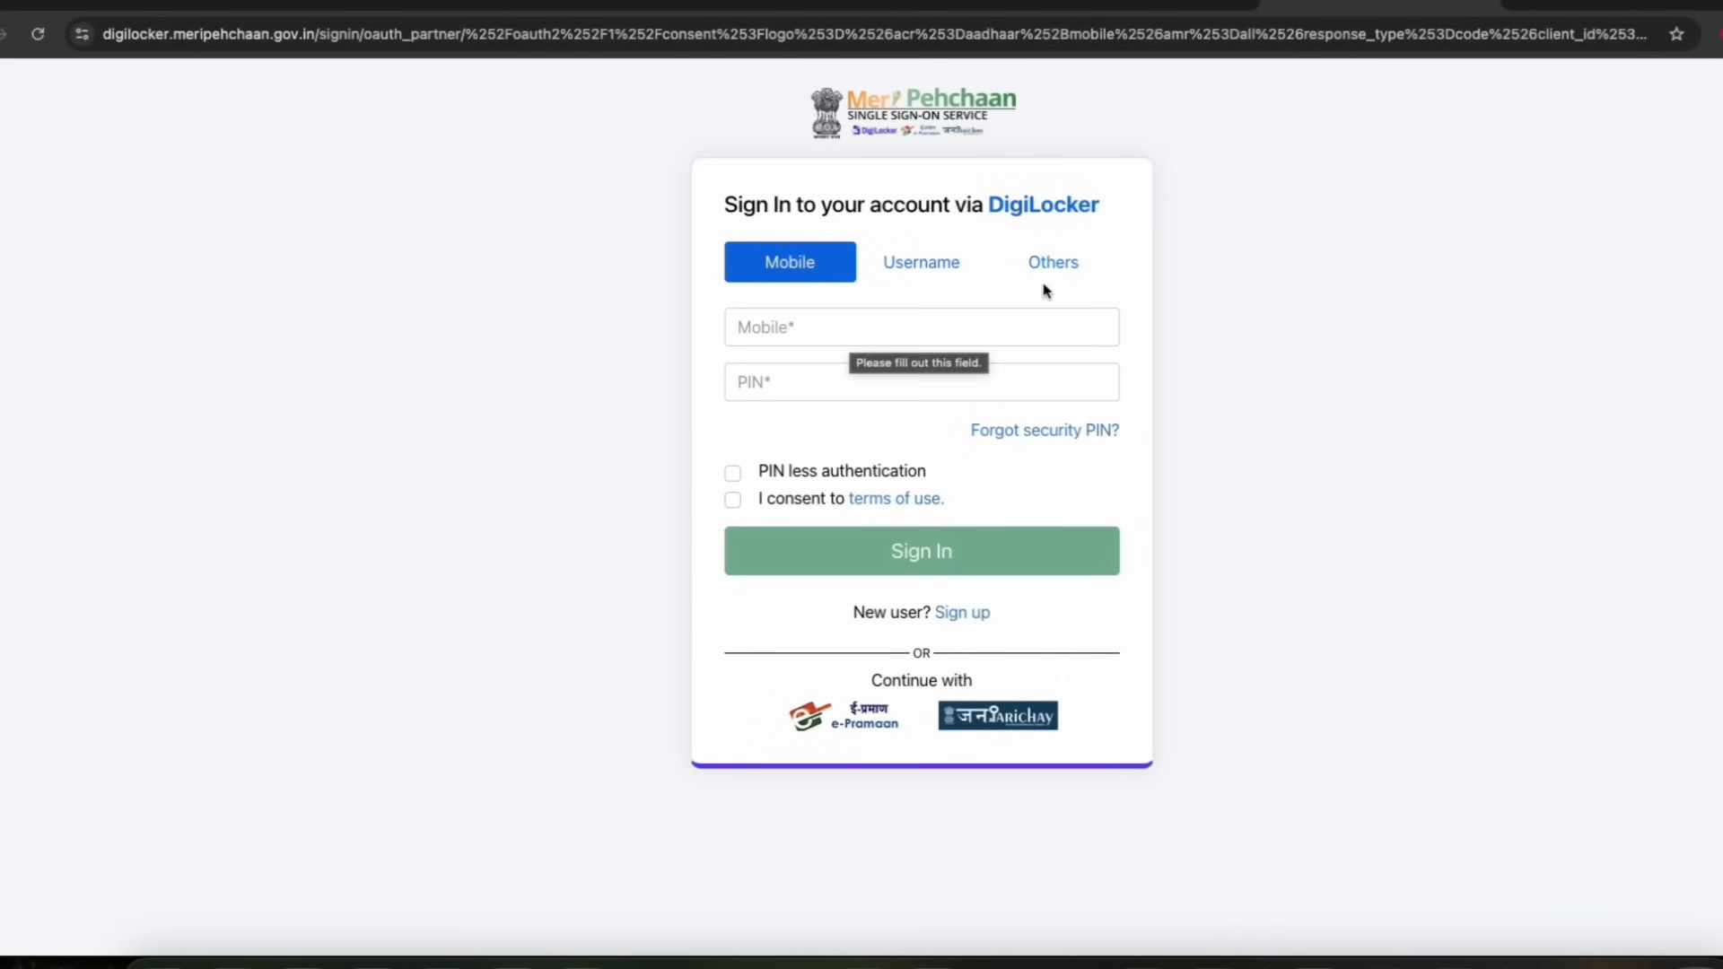
Fill the DigiLocker mobile sign-in fields and tick consent to the terms of use
left_click(745, 328)
left_click(758, 379)
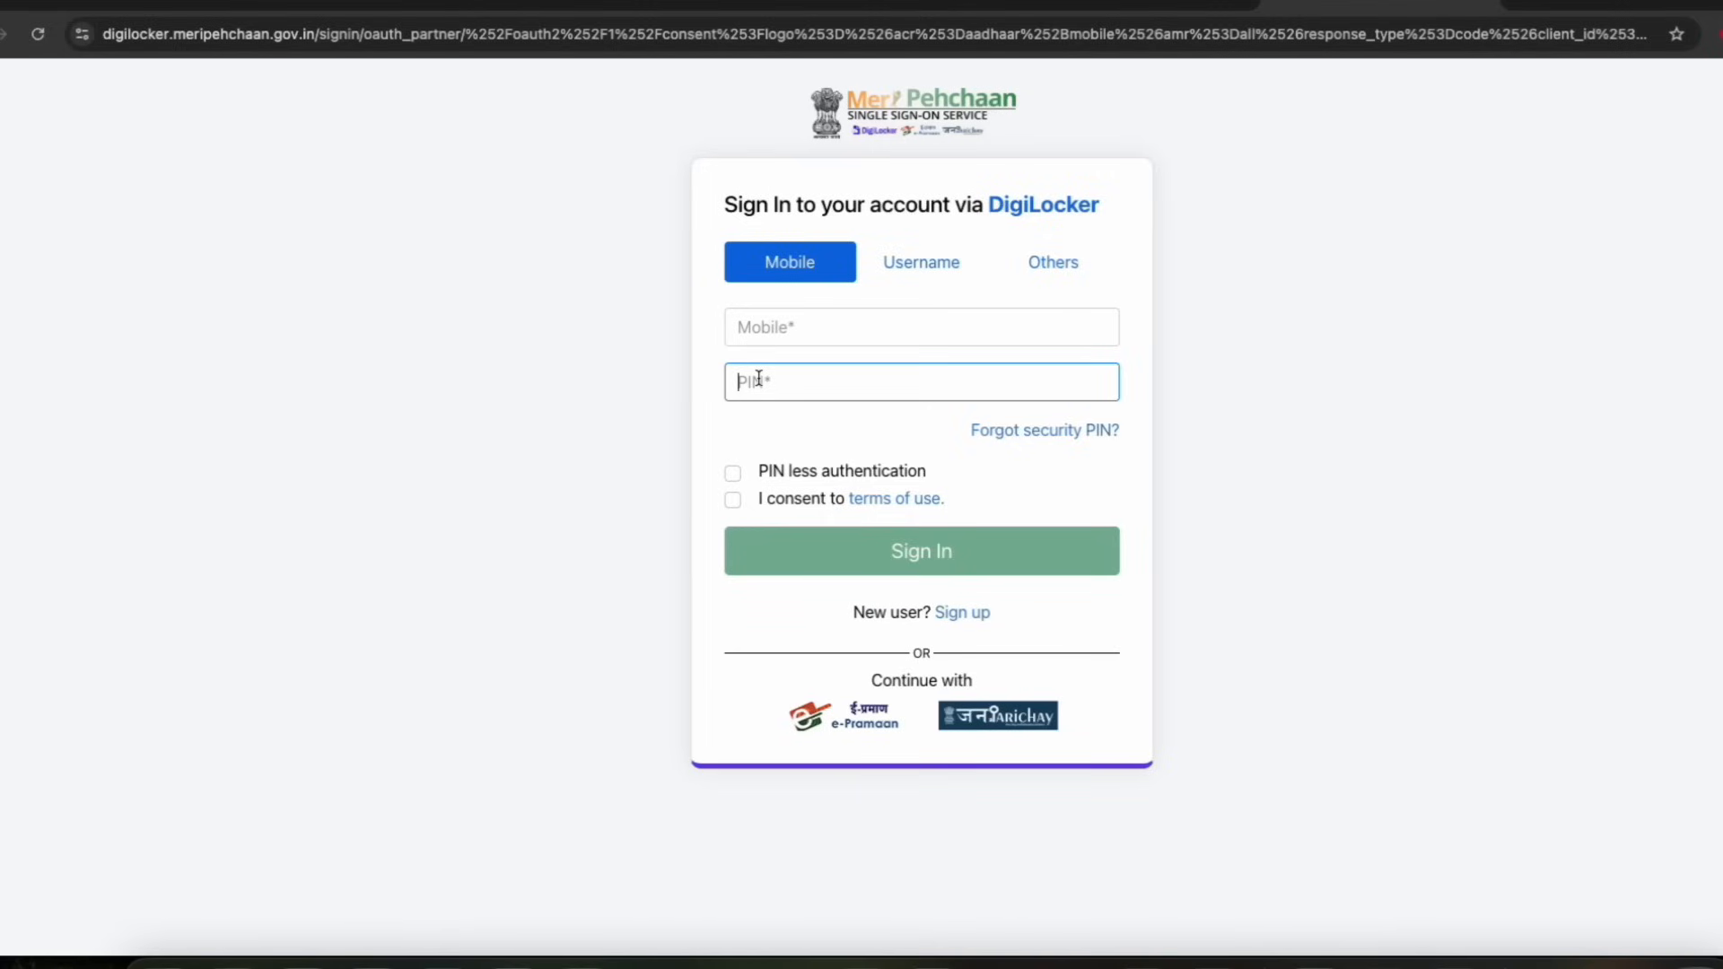
left_click(783, 325)
left_click(777, 375)
left_click(732, 499)
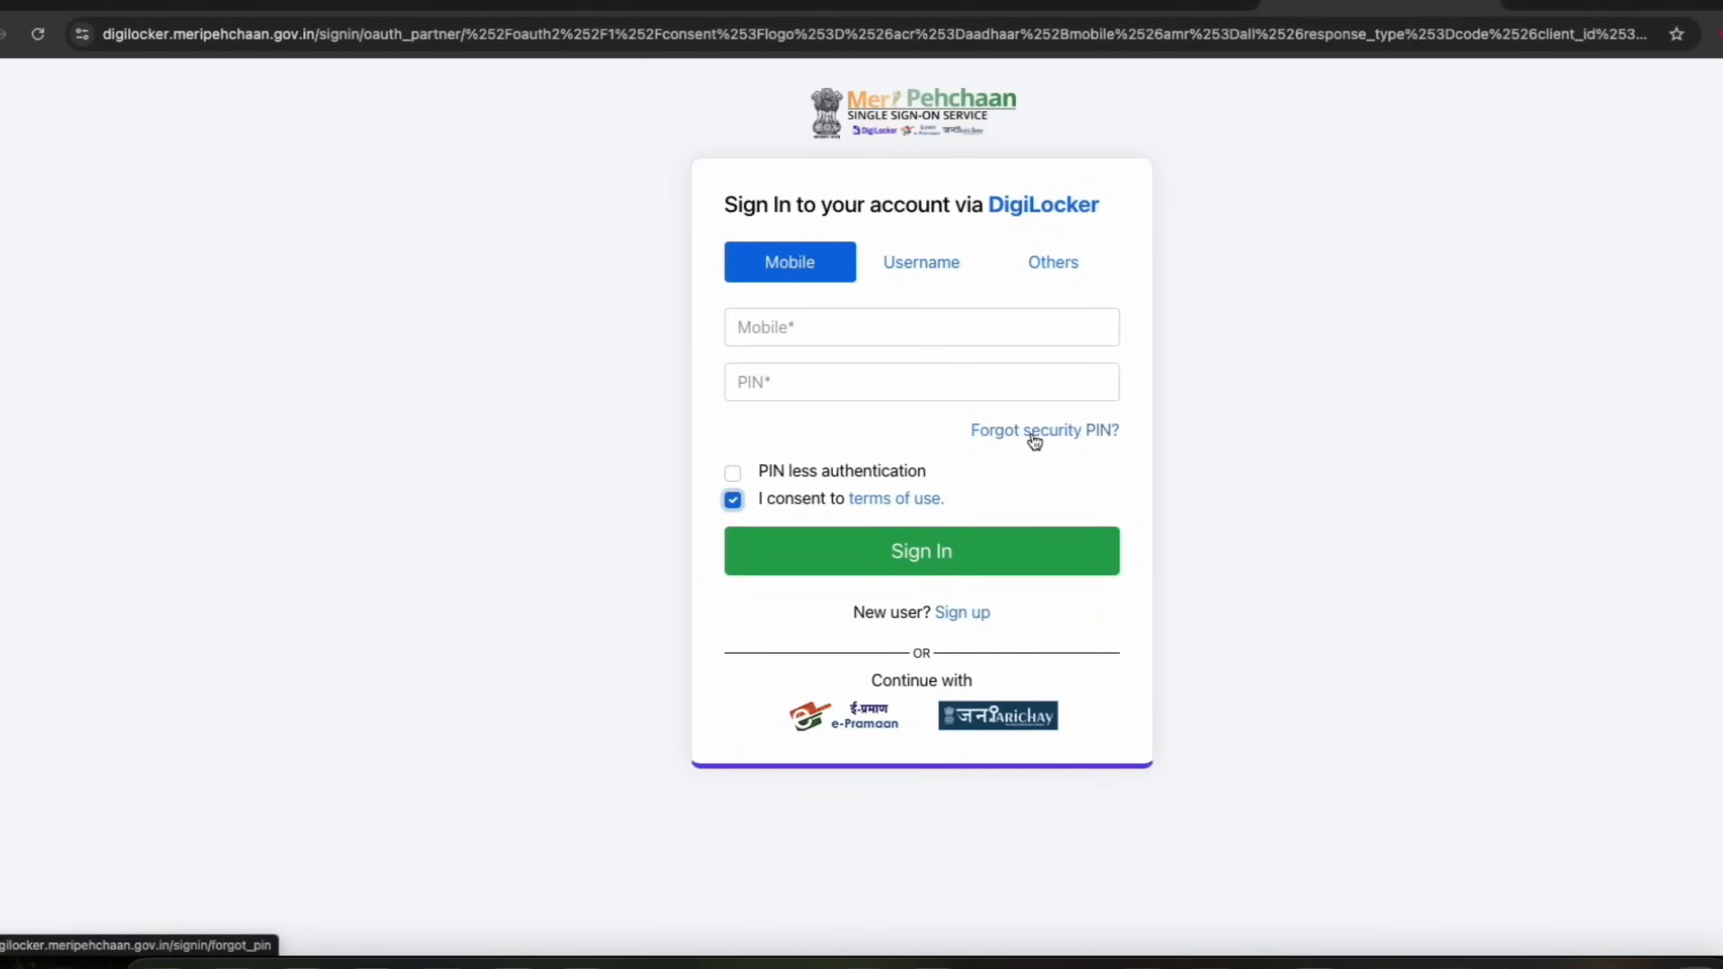
Review the Username and Others sign-in options, with Aadhaar as ID, and return to Mobile sign-in
left_click(917, 266)
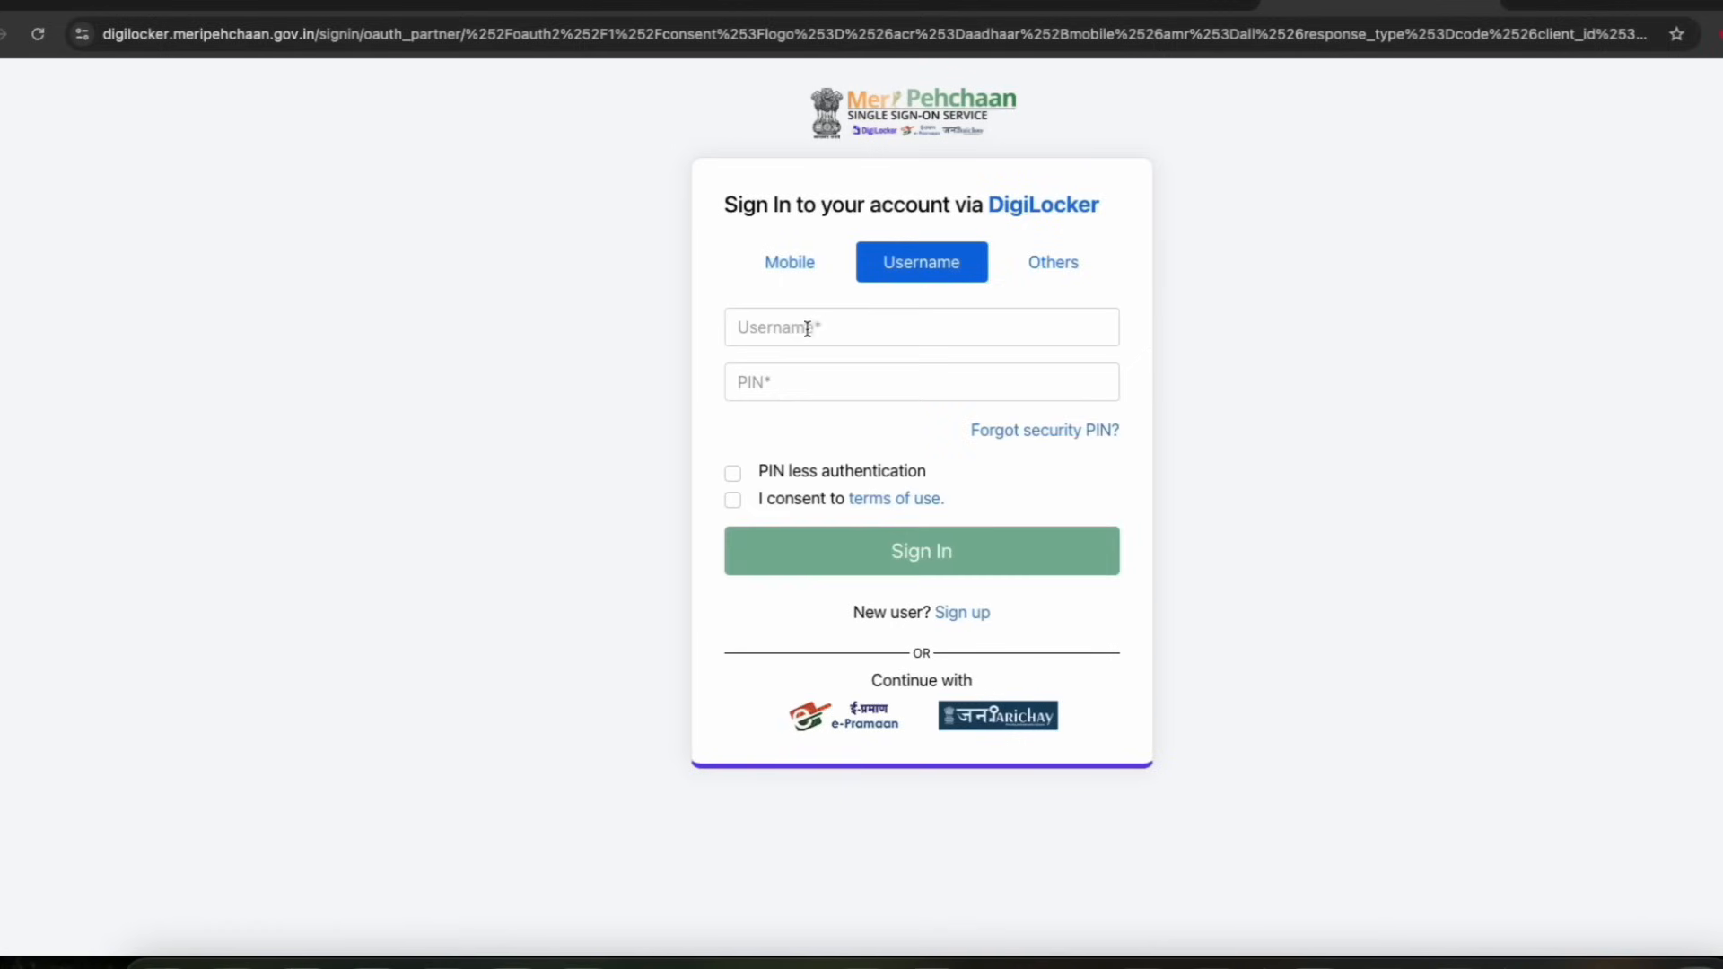
left_click(1046, 262)
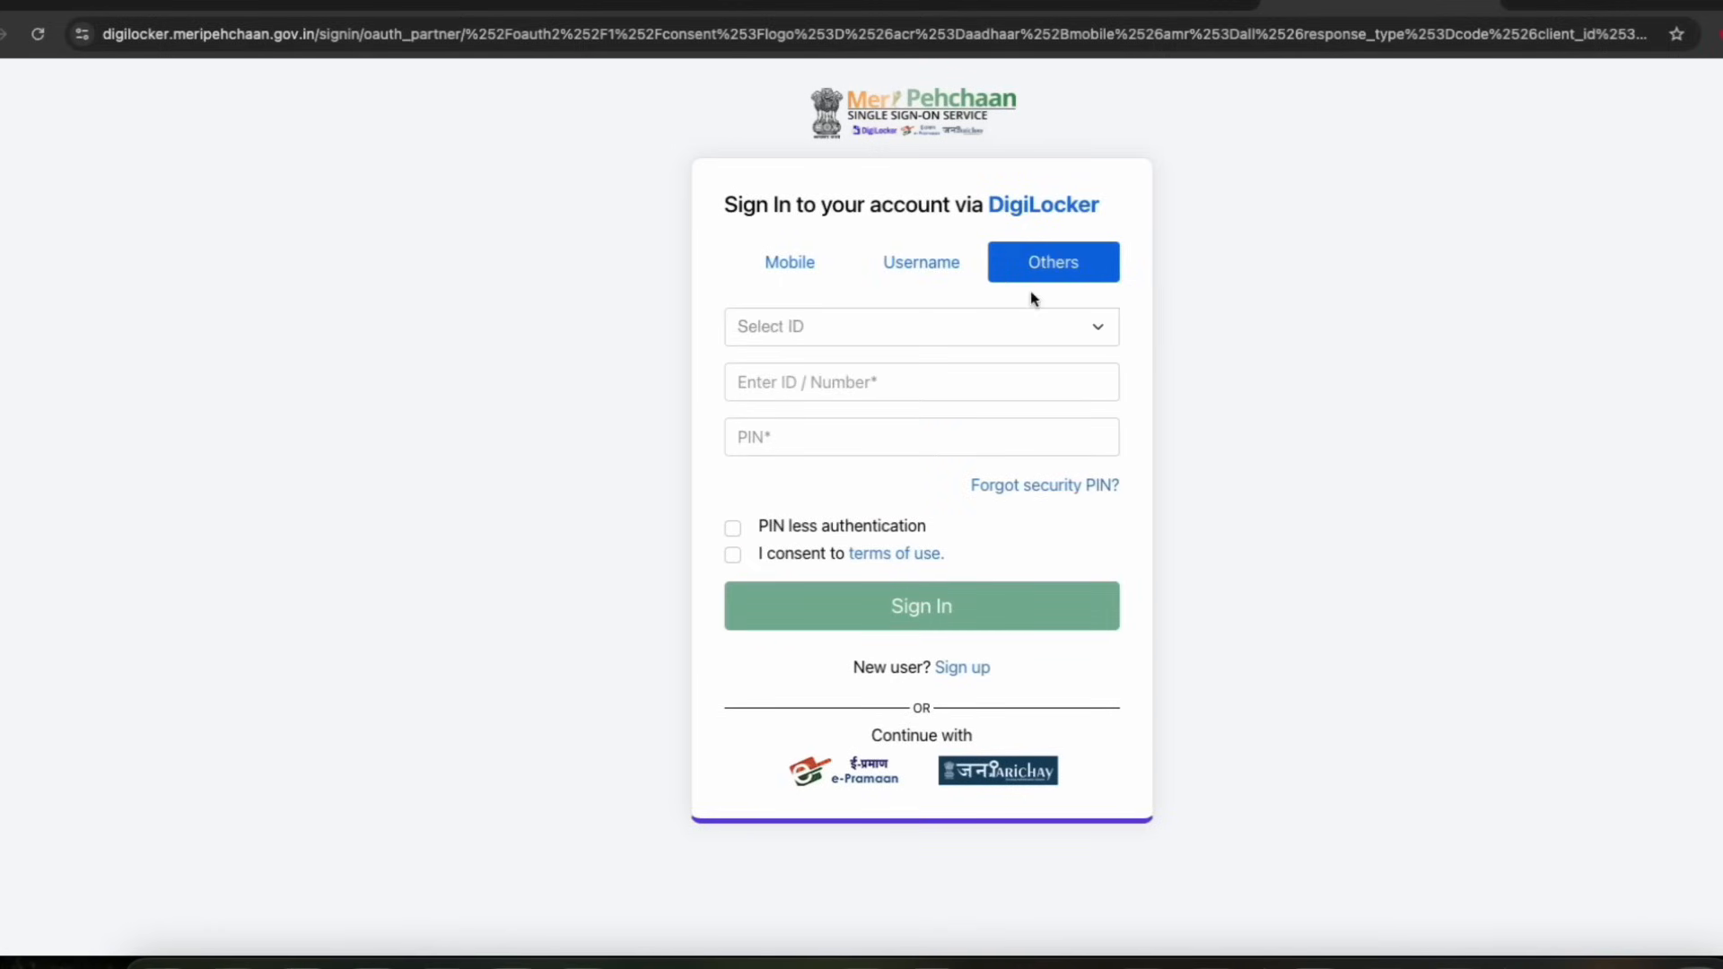
left_click(795, 329)
left_click(792, 357)
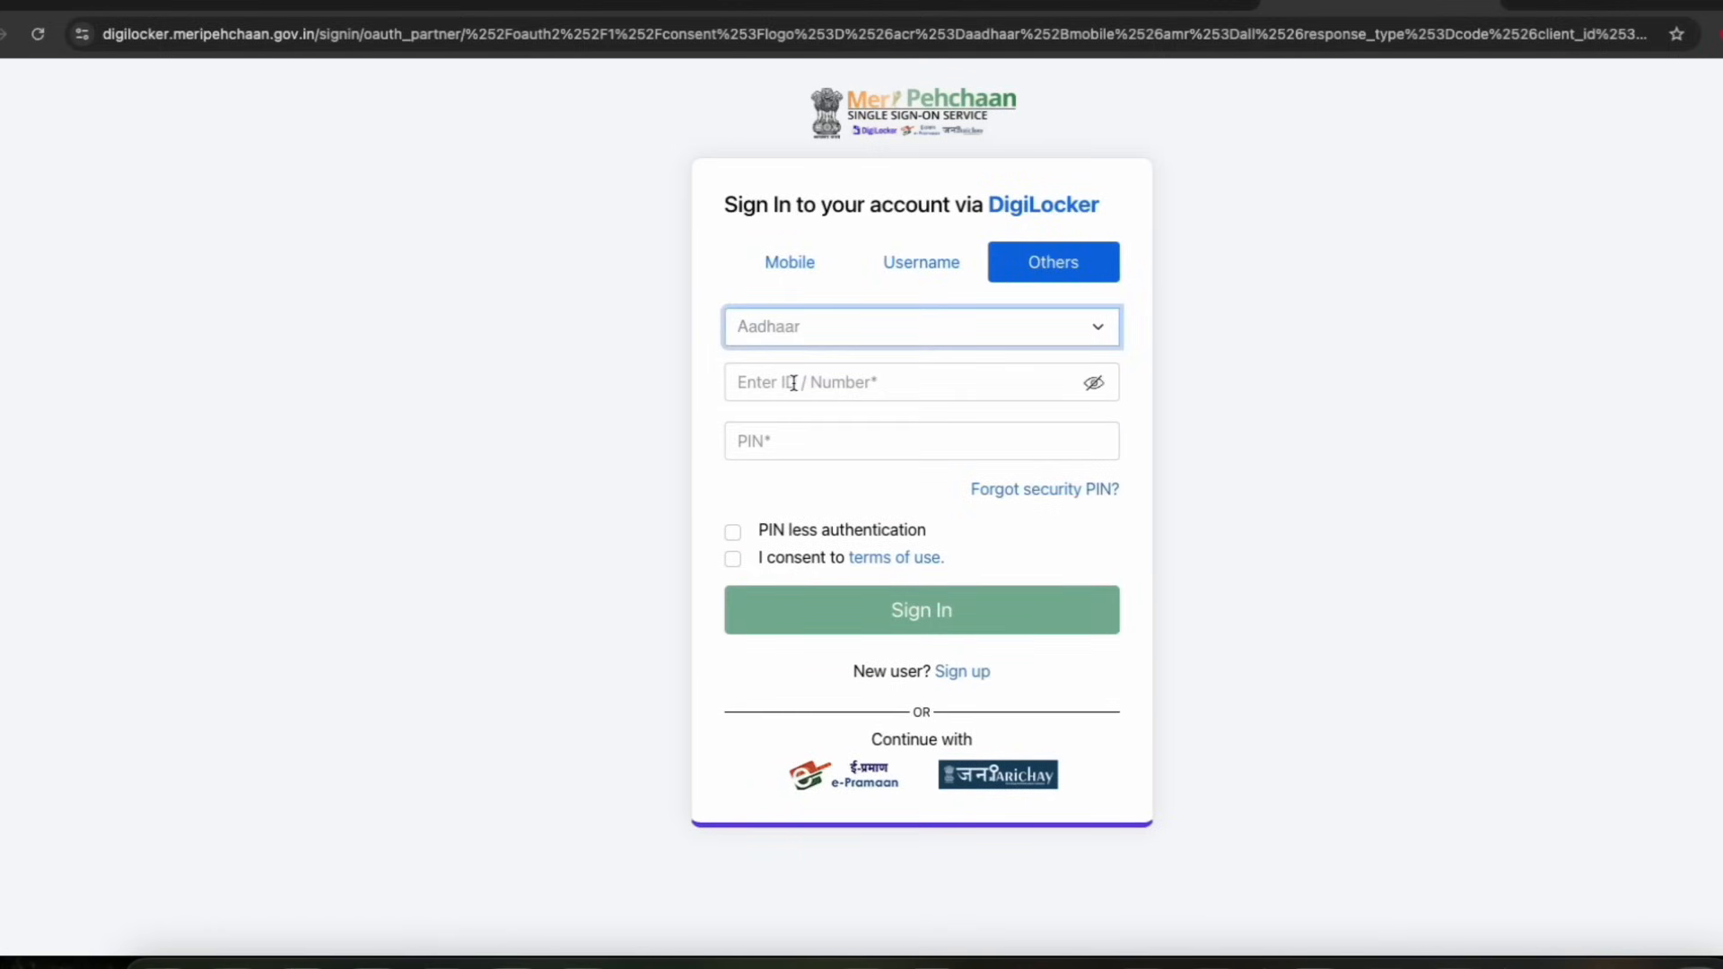
left_click(790, 263)
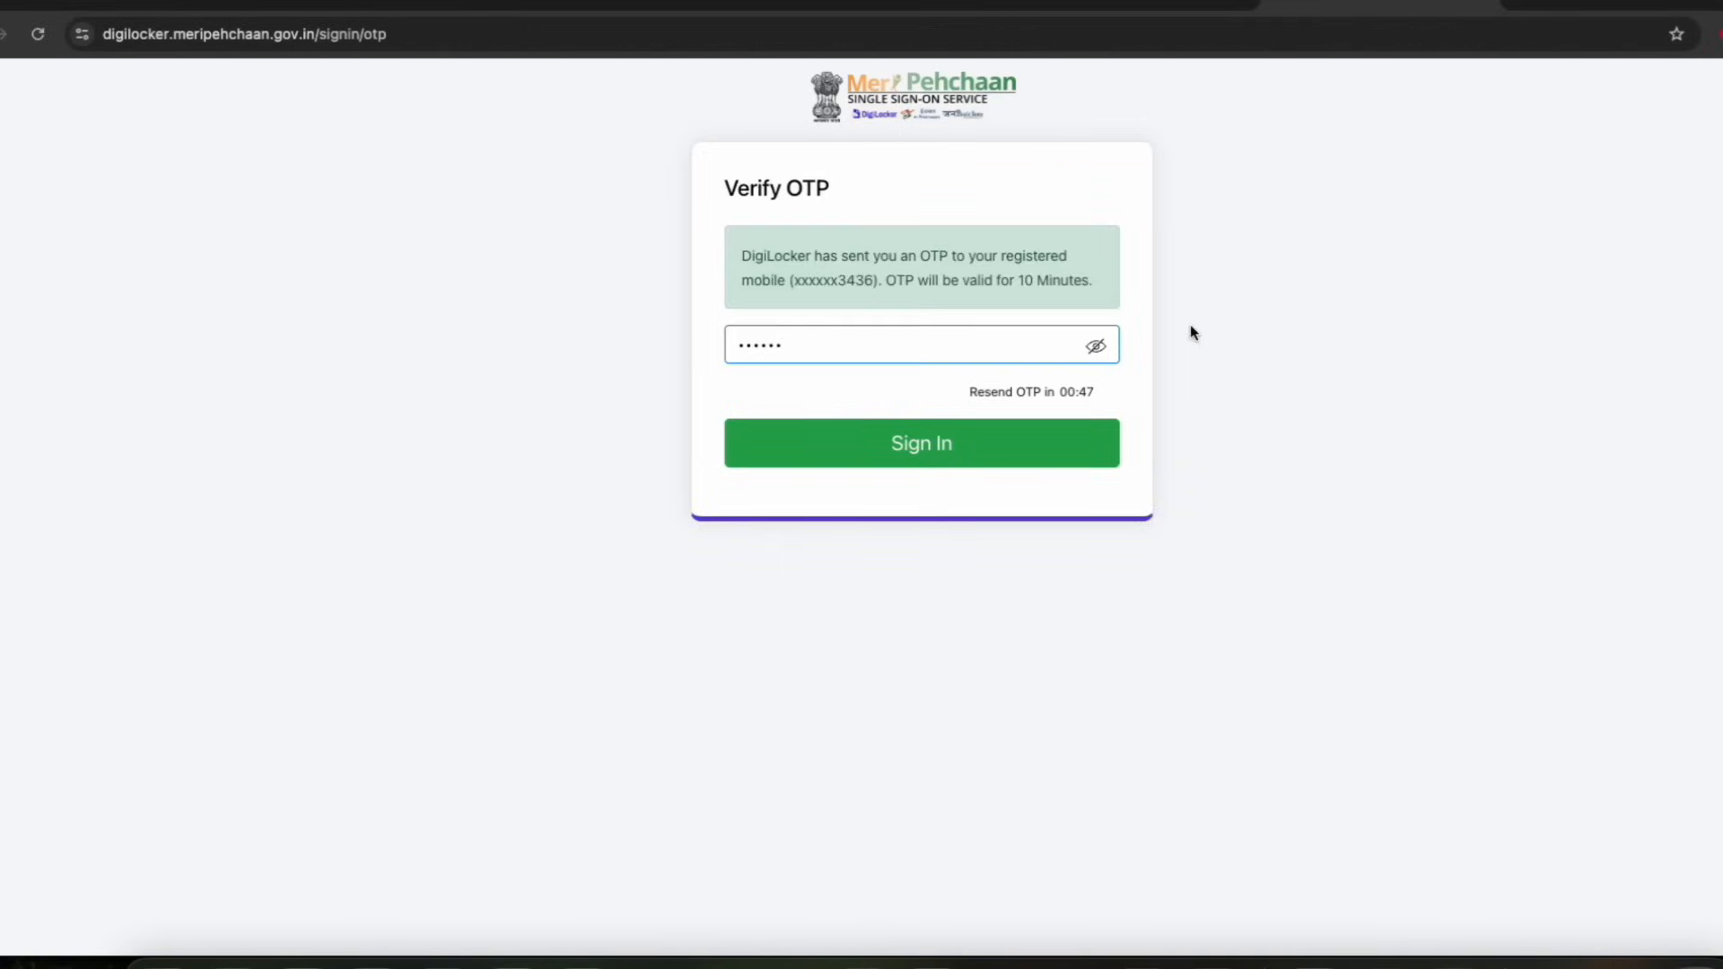
Enter the OTP sent to the registered mobile and sign in to DigiLocker
left_click_drag(857, 257, 953, 261)
left_click(869, 258)
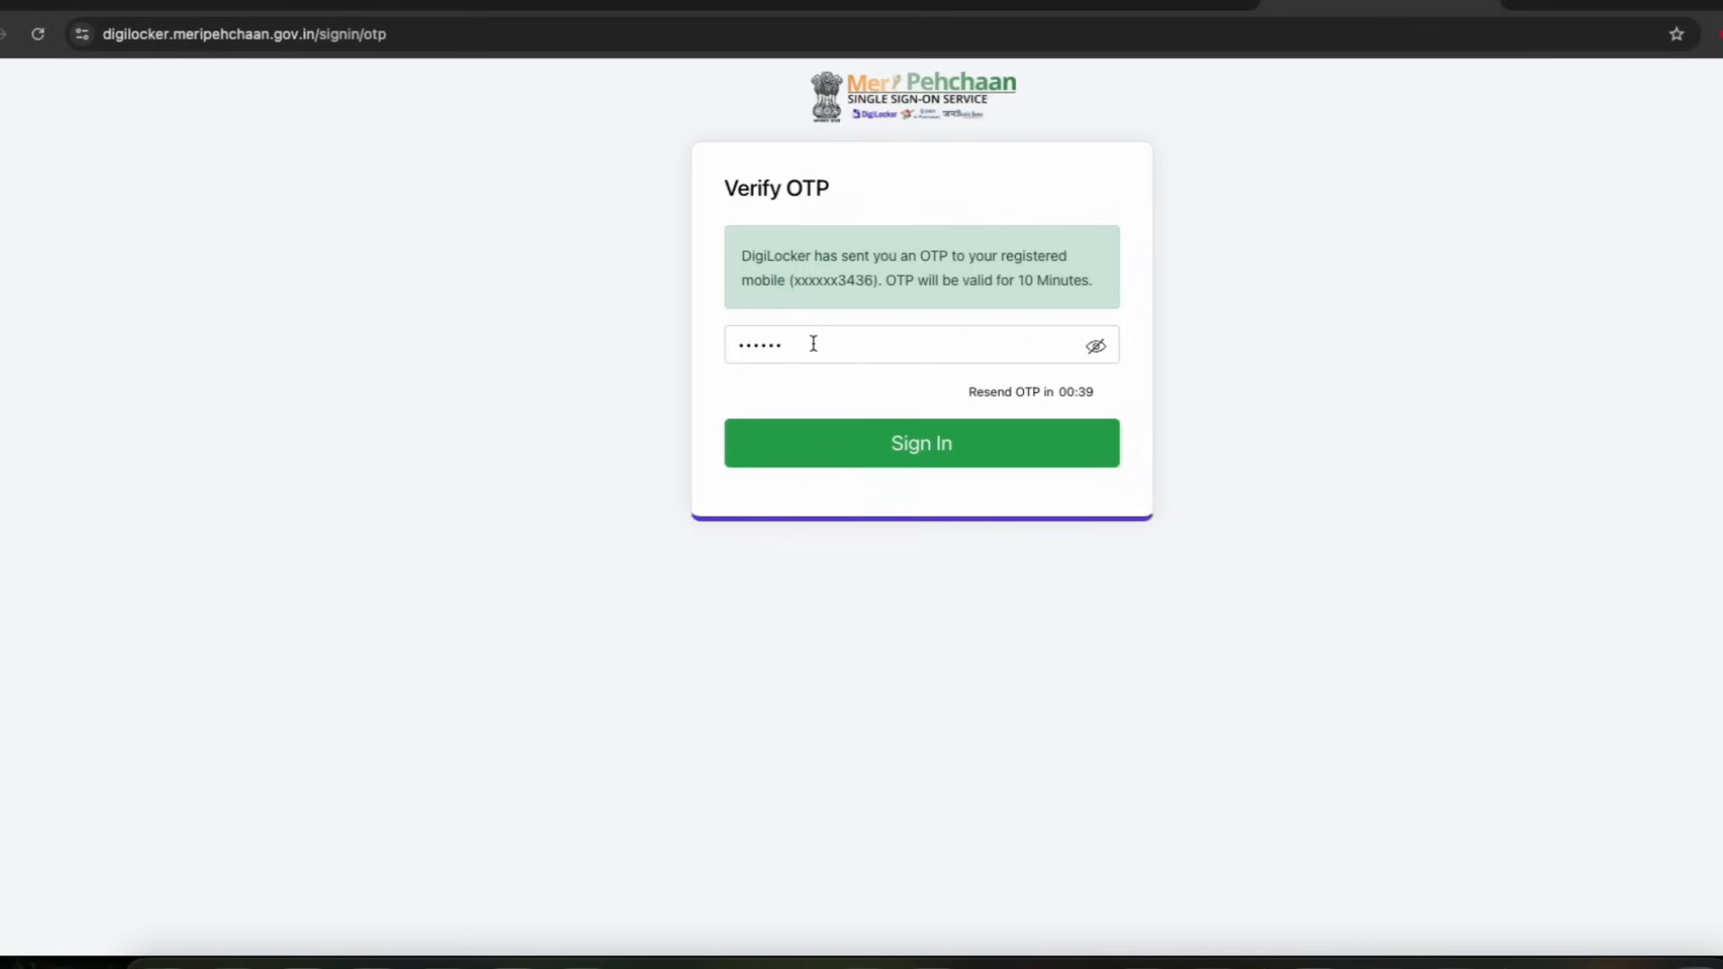
left_click_drag(810, 279, 872, 281)
left_click(859, 283)
double_click(857, 281)
left_click(857, 283)
left_click(937, 451)
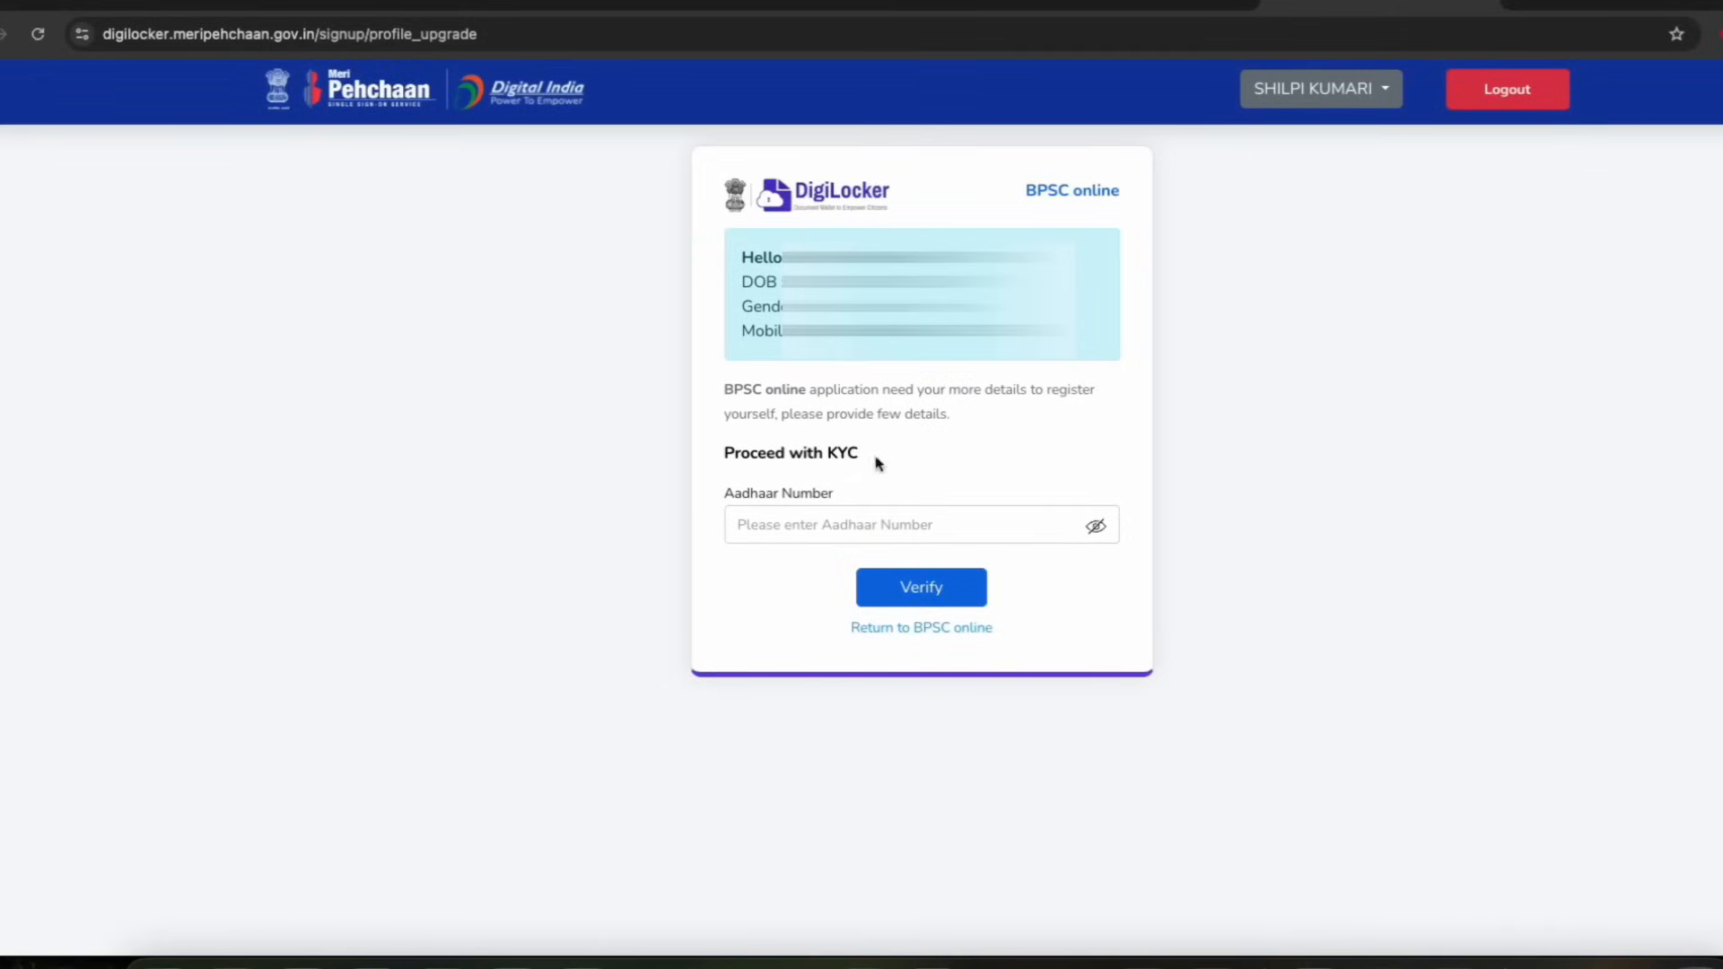
Proceed with KYC and allow sharing the DigiLocker details with BPSC online
left_click_drag(774, 453, 838, 450)
left_click(804, 453)
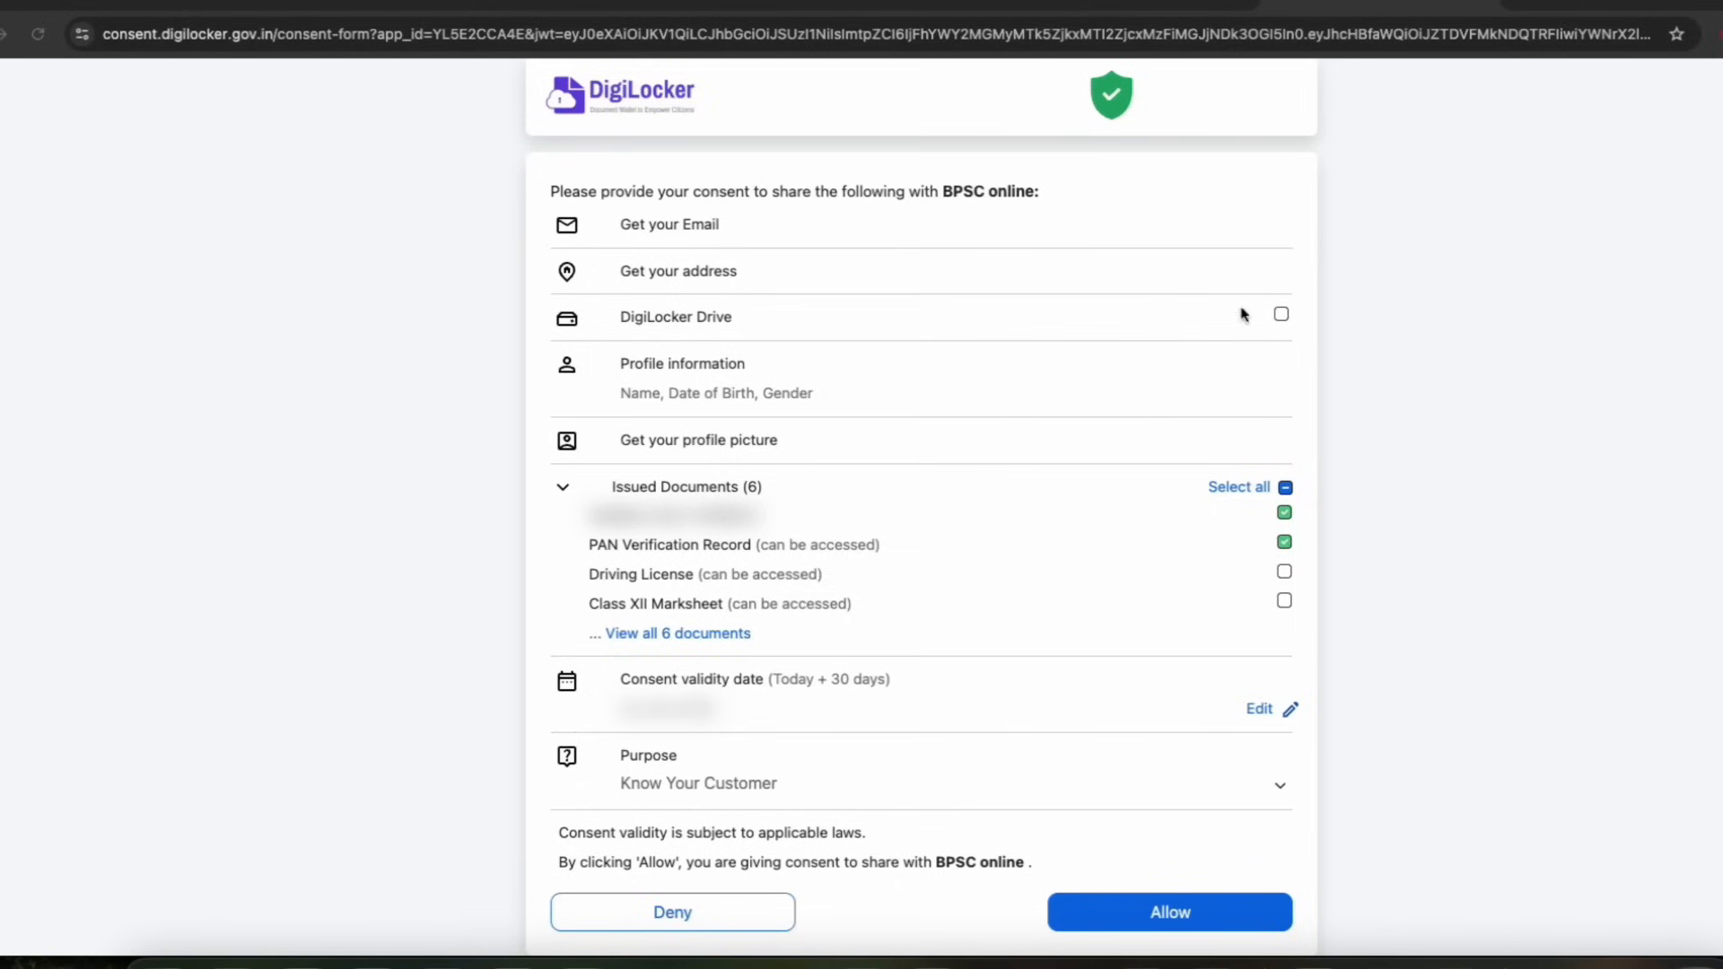
left_click(1145, 925)
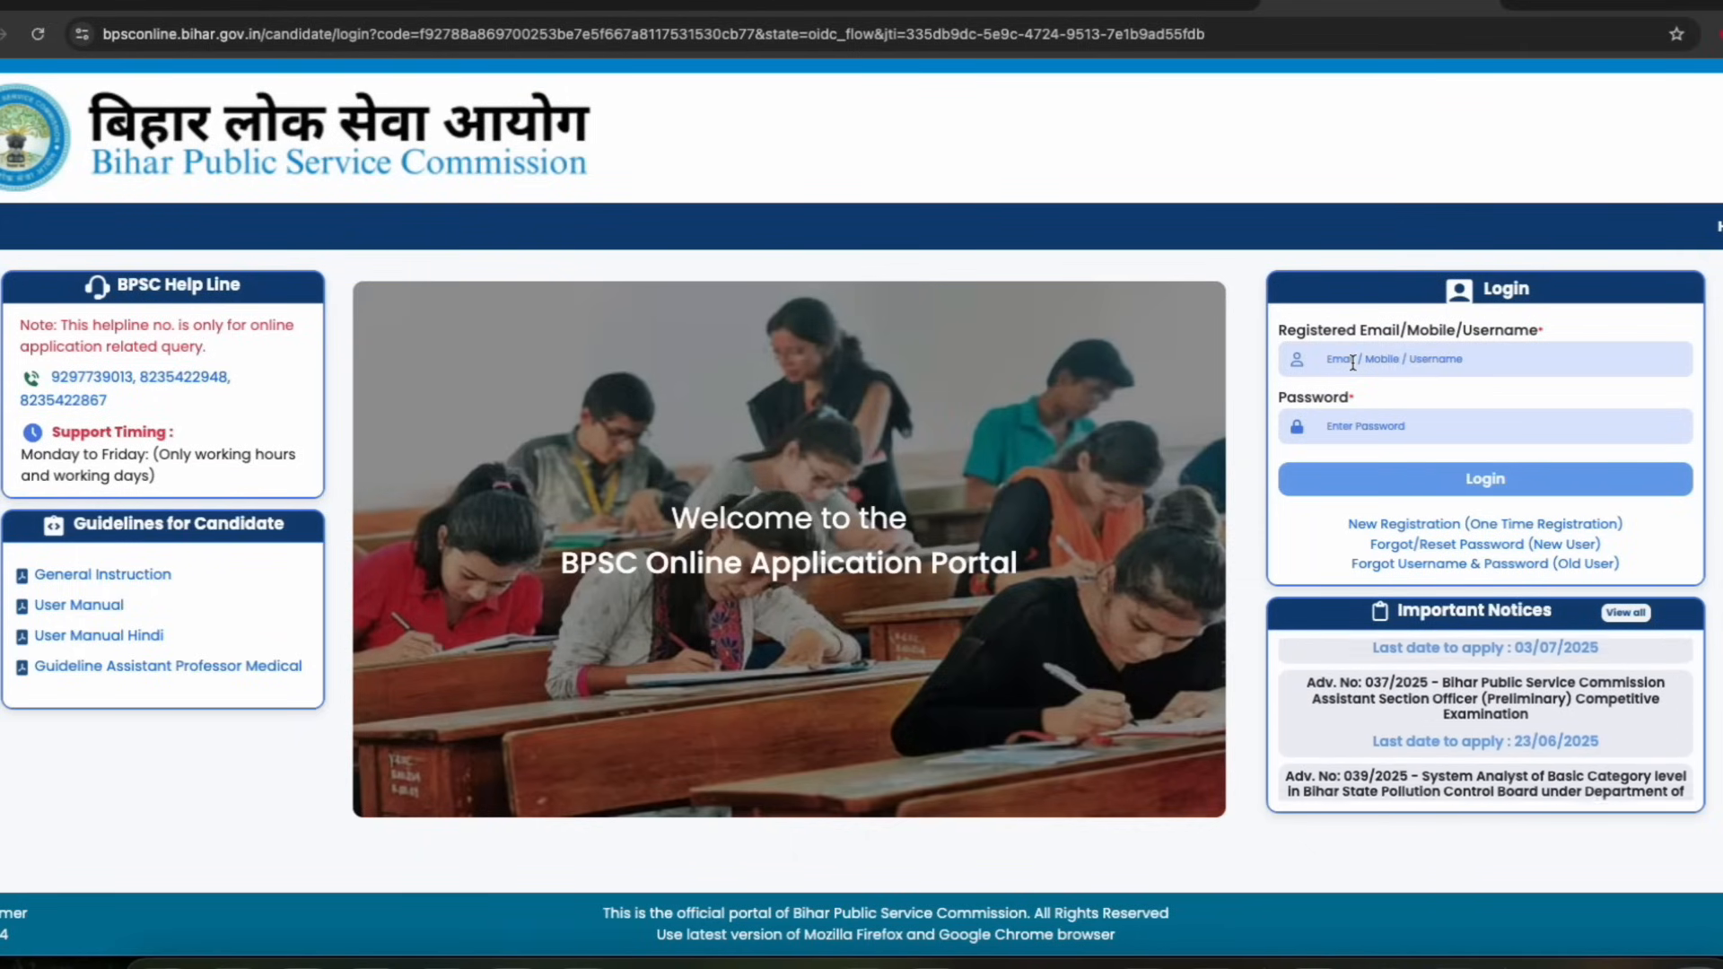
Log in to the BPSC portal, entering the captcha text shown
left_click(1470, 474)
left_click(1334, 430)
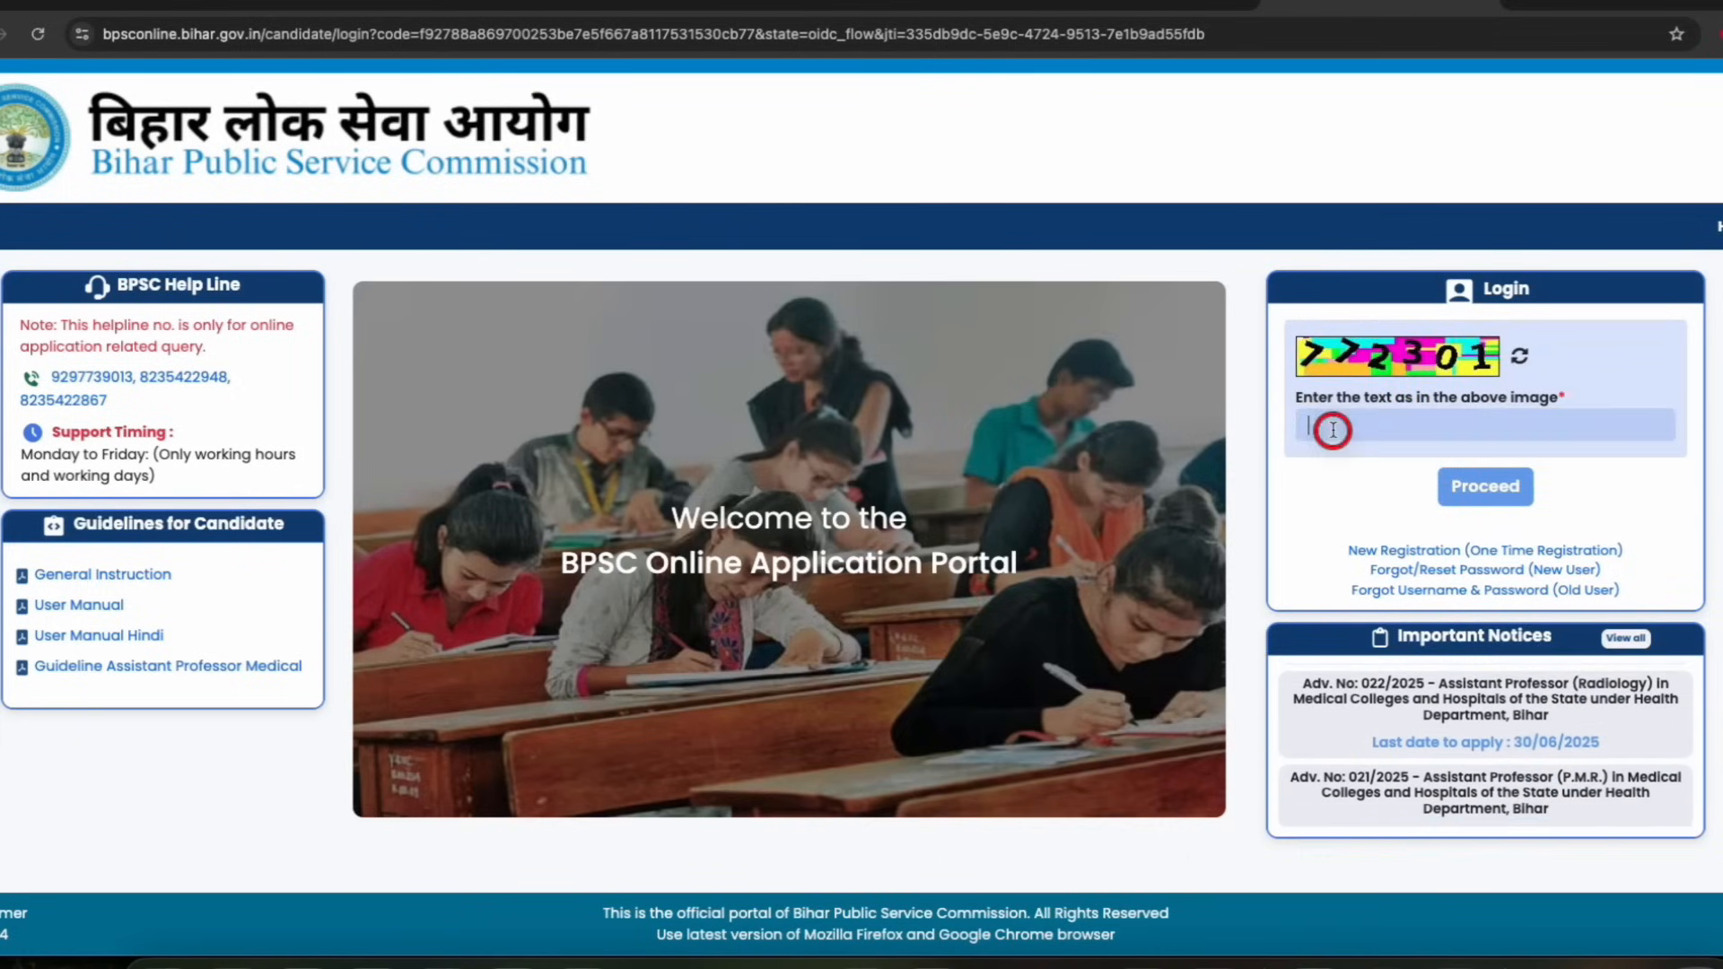
type("772301")
left_click(1487, 486)
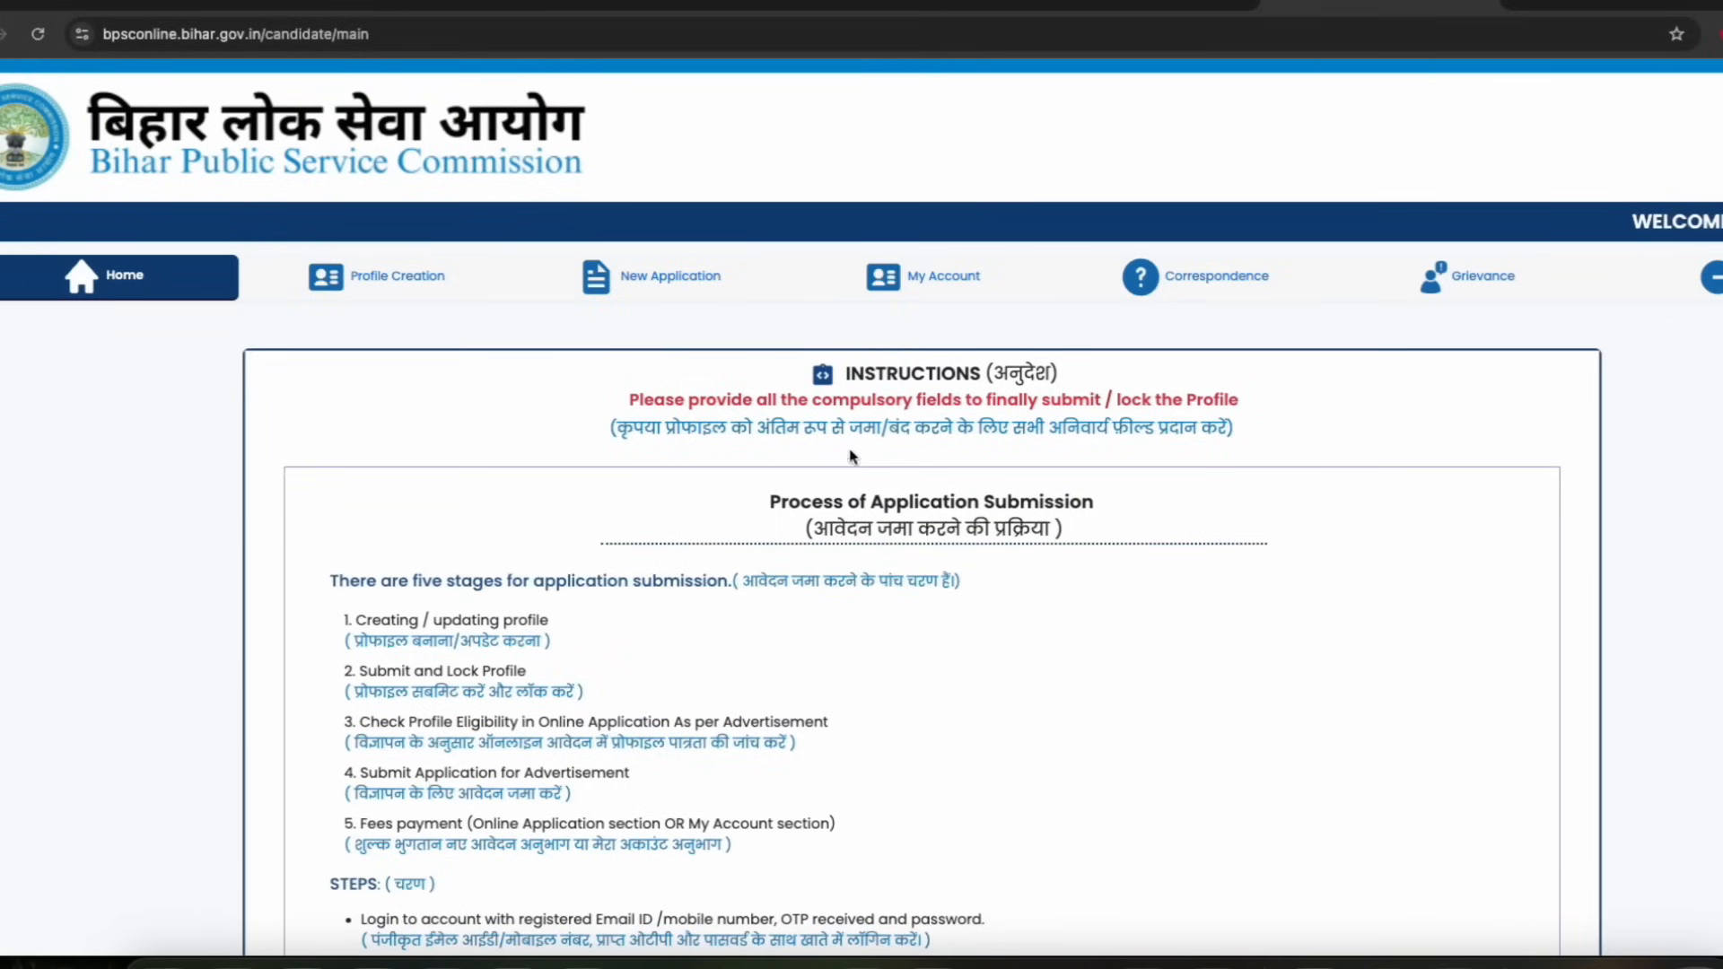
Read the application instructions and open Profile Creation
scroll(701, 450, "down", 12)
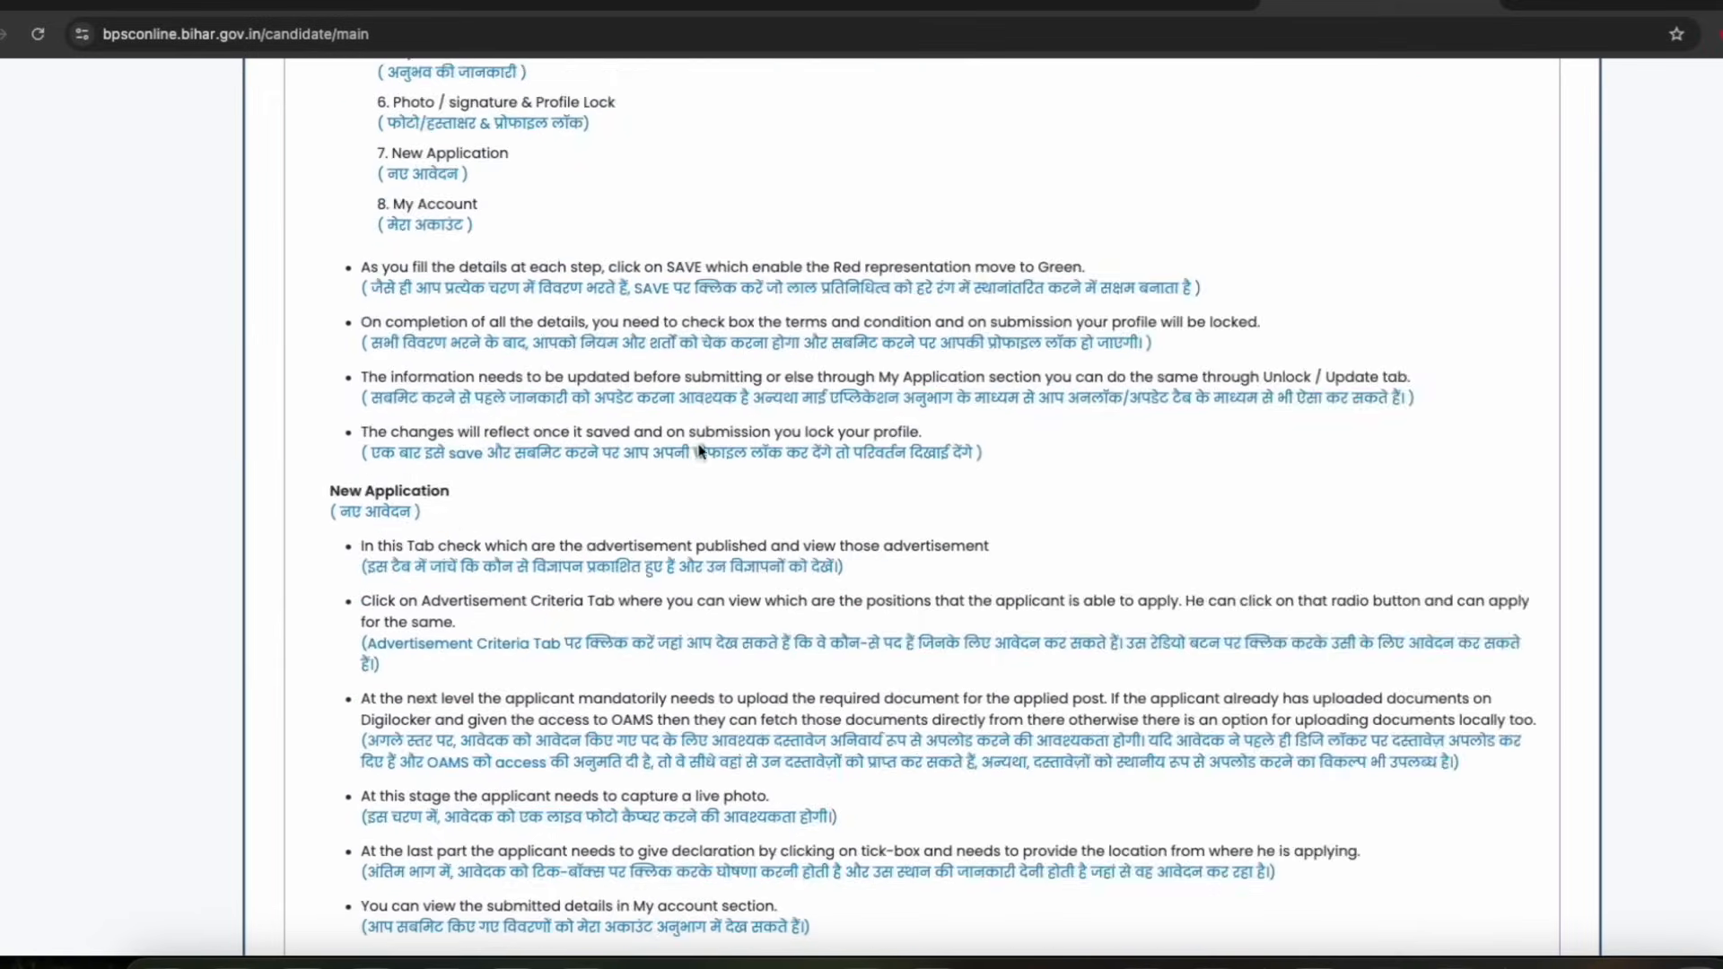
scroll(701, 451, "up", 12)
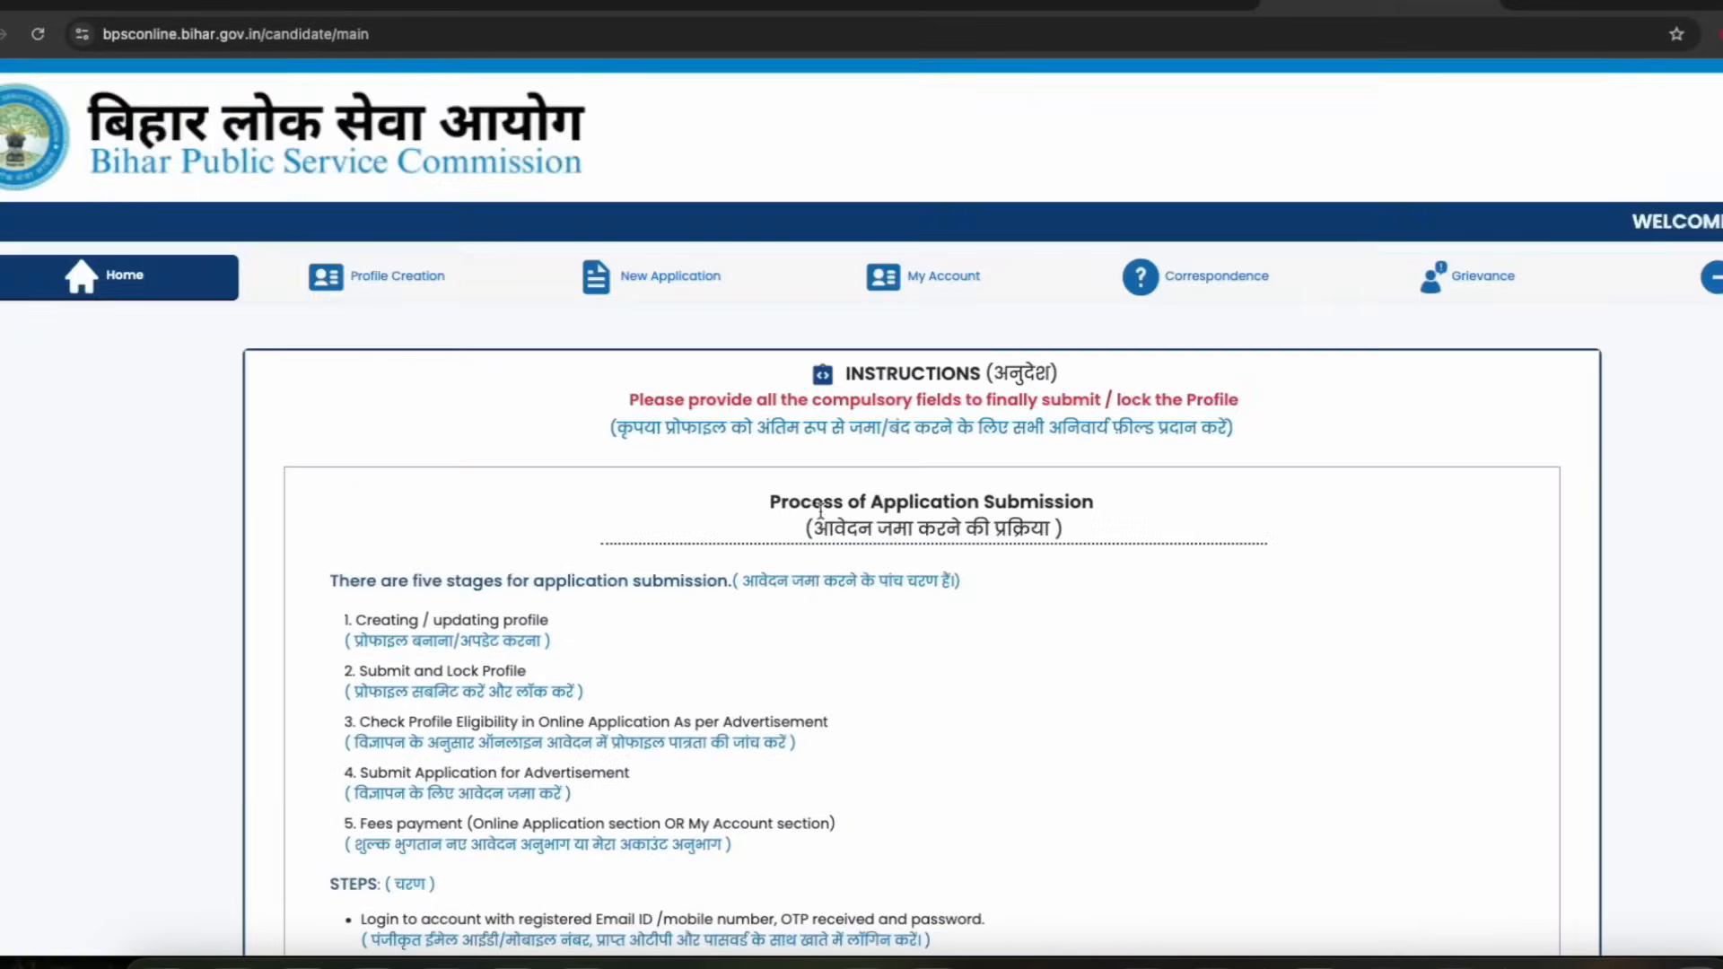
left_click(401, 280)
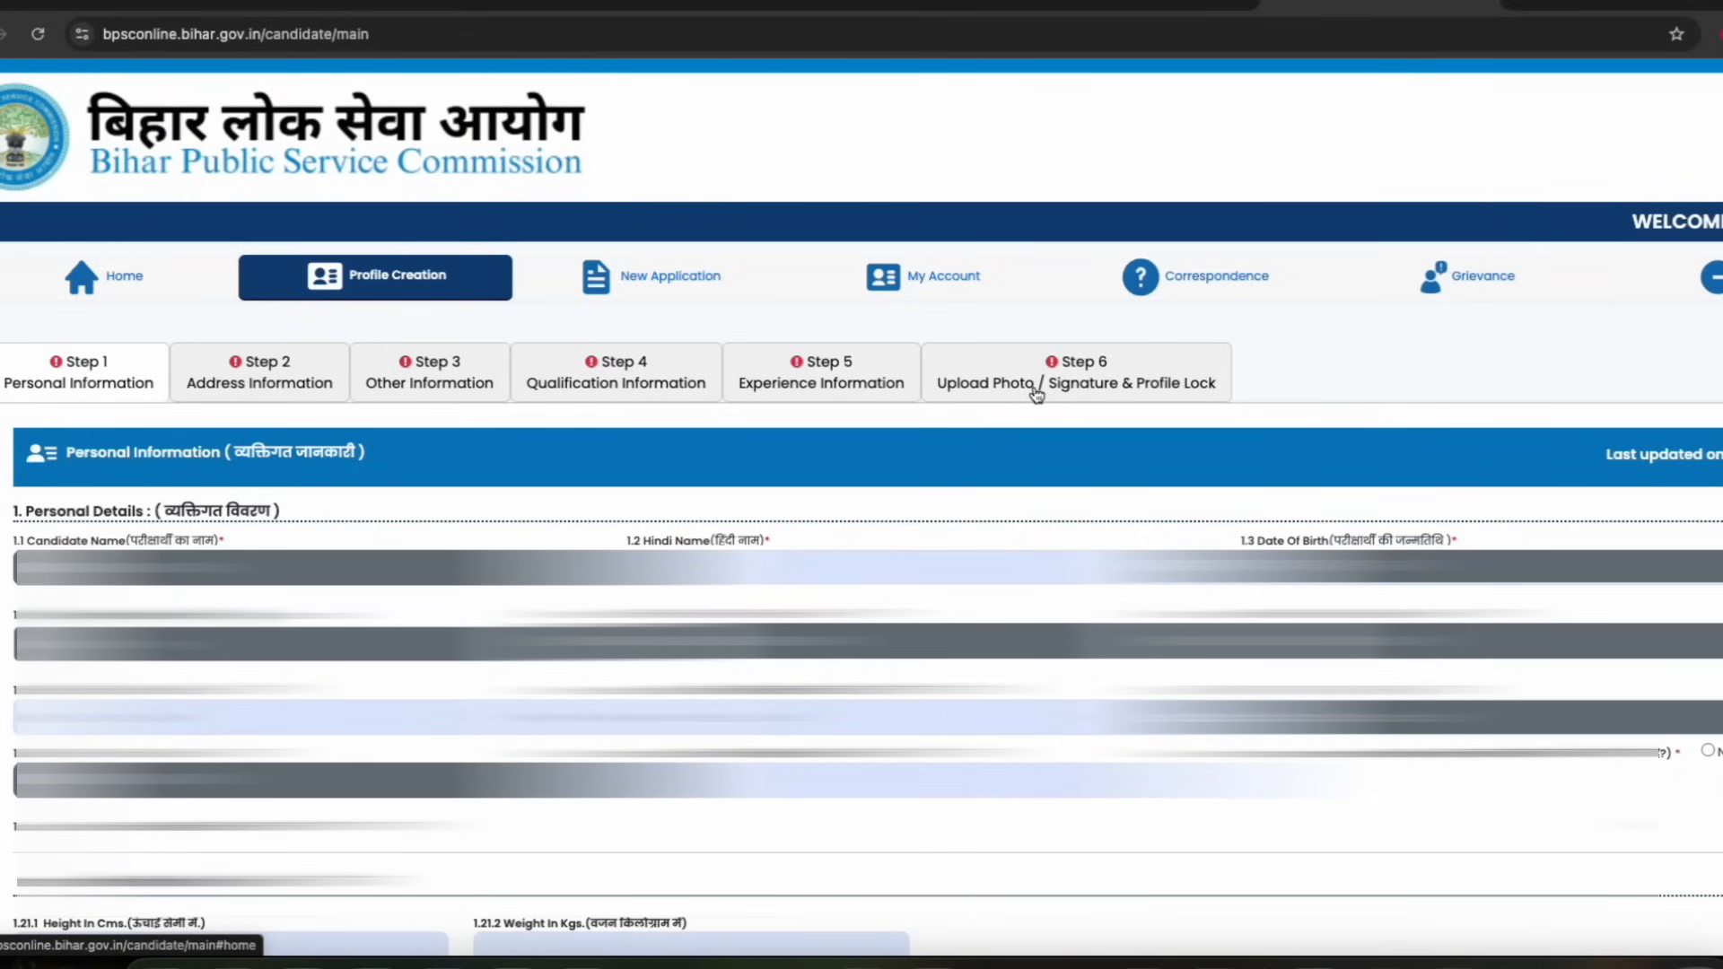
scroll(1036, 395, "down", 2)
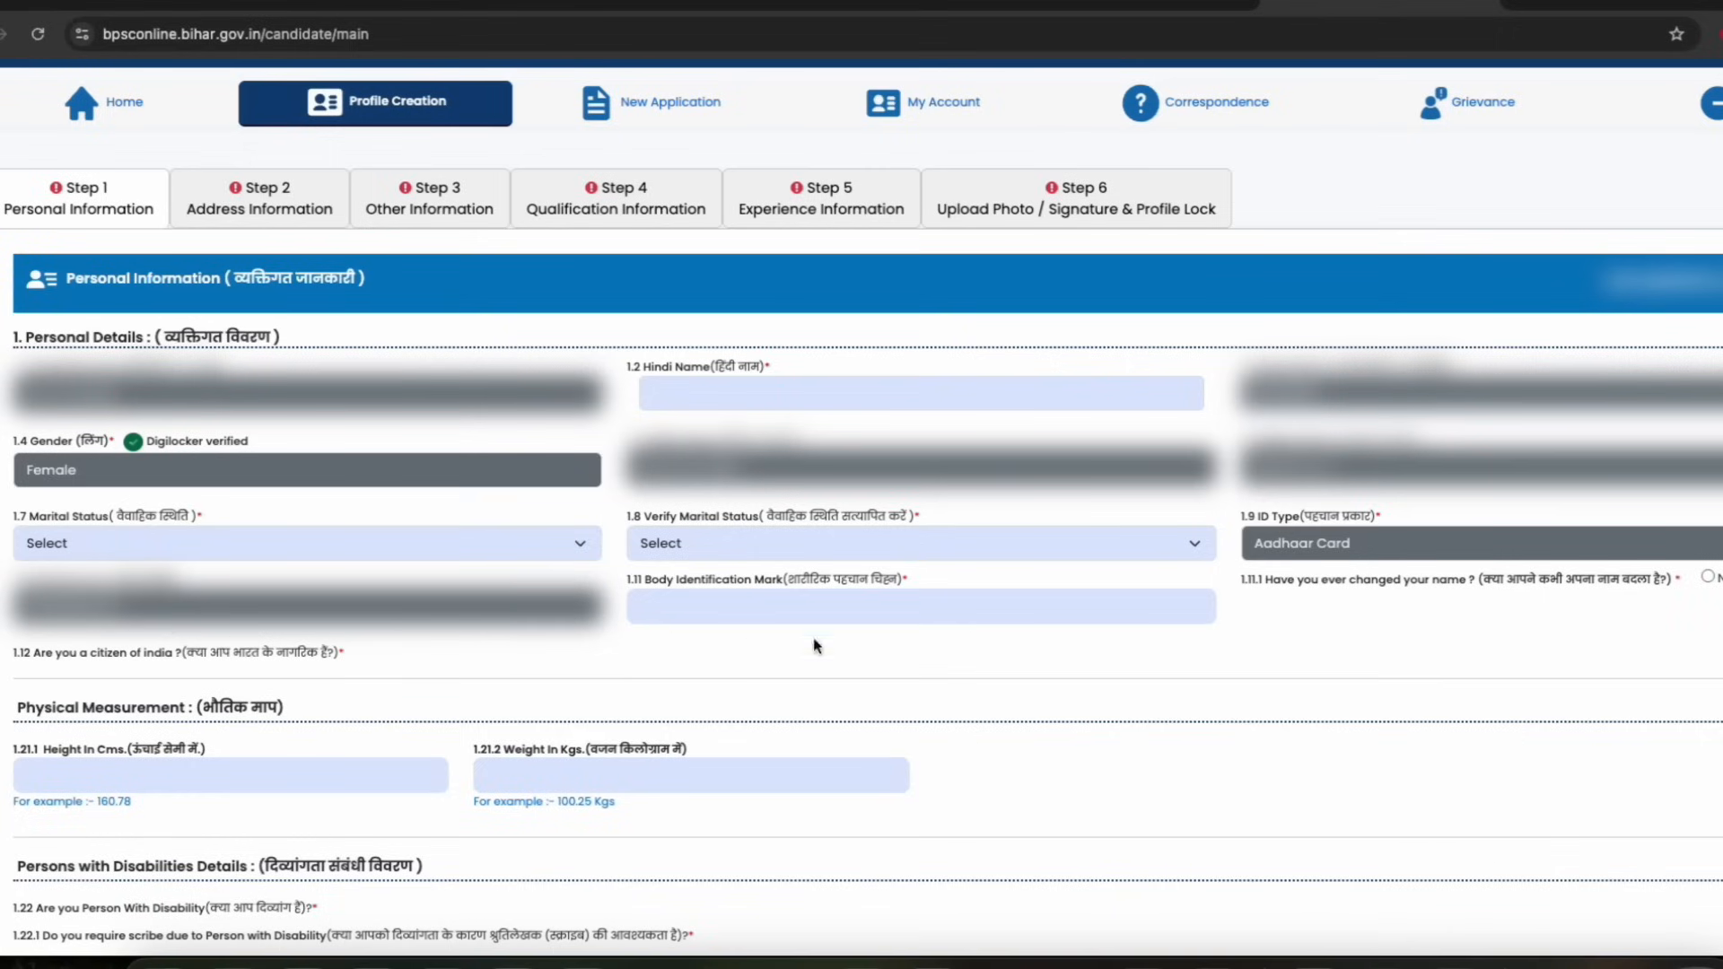
left_click(697, 383)
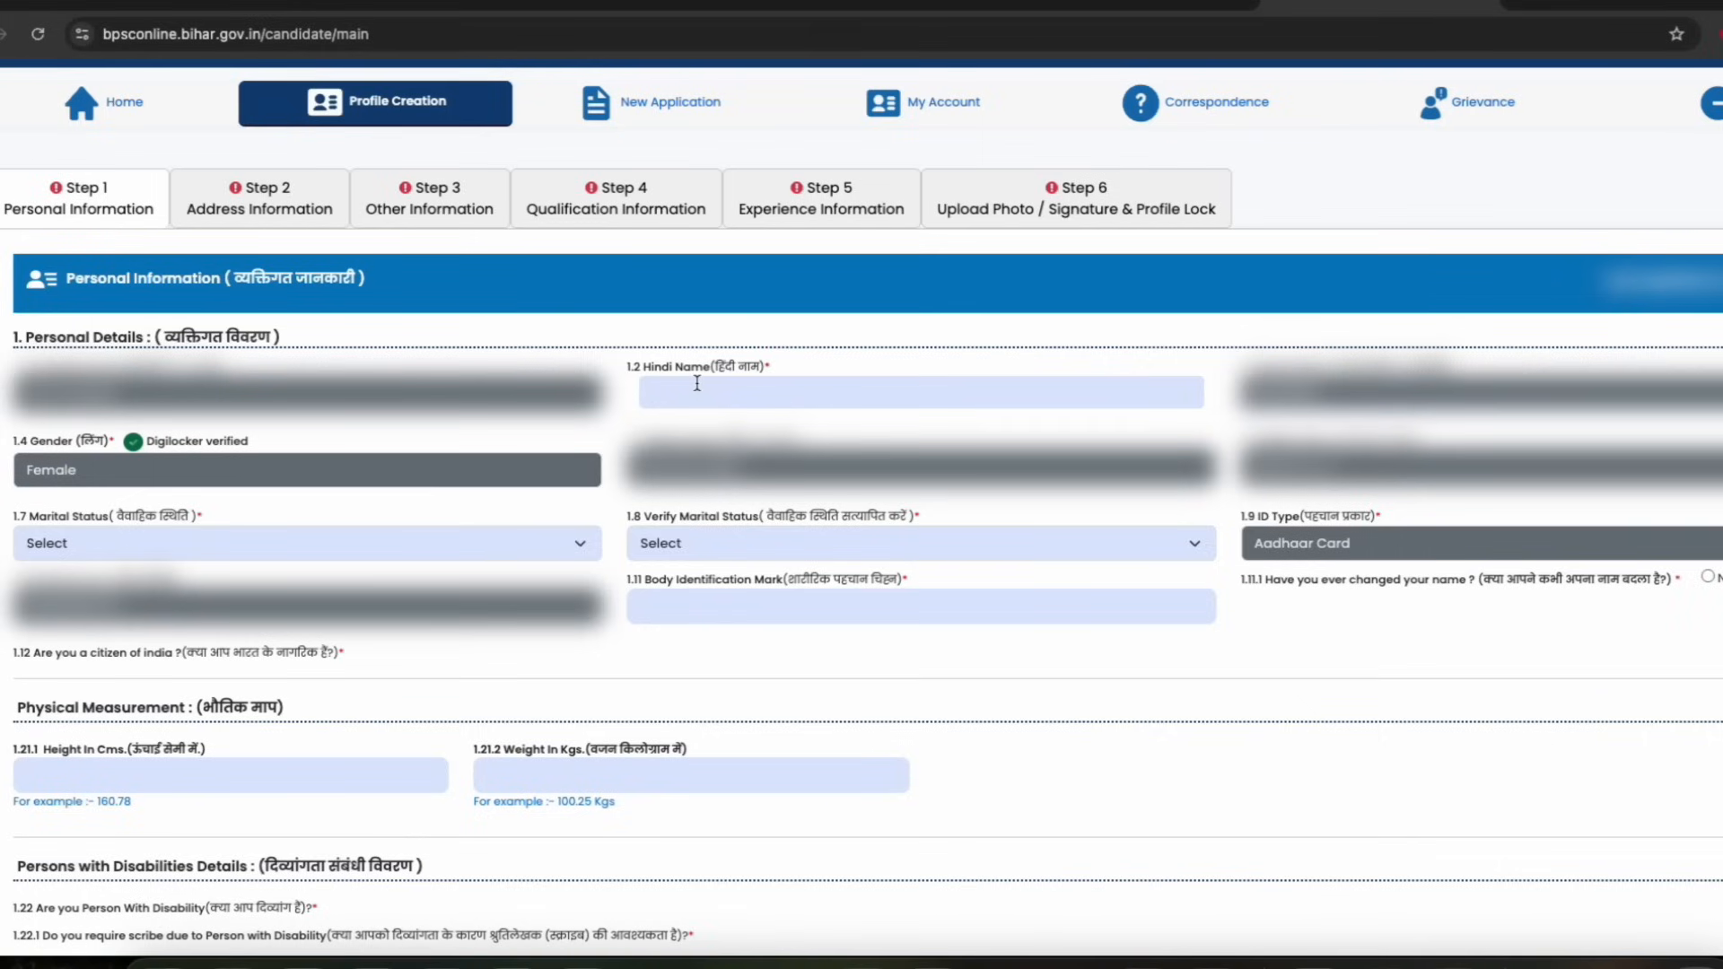
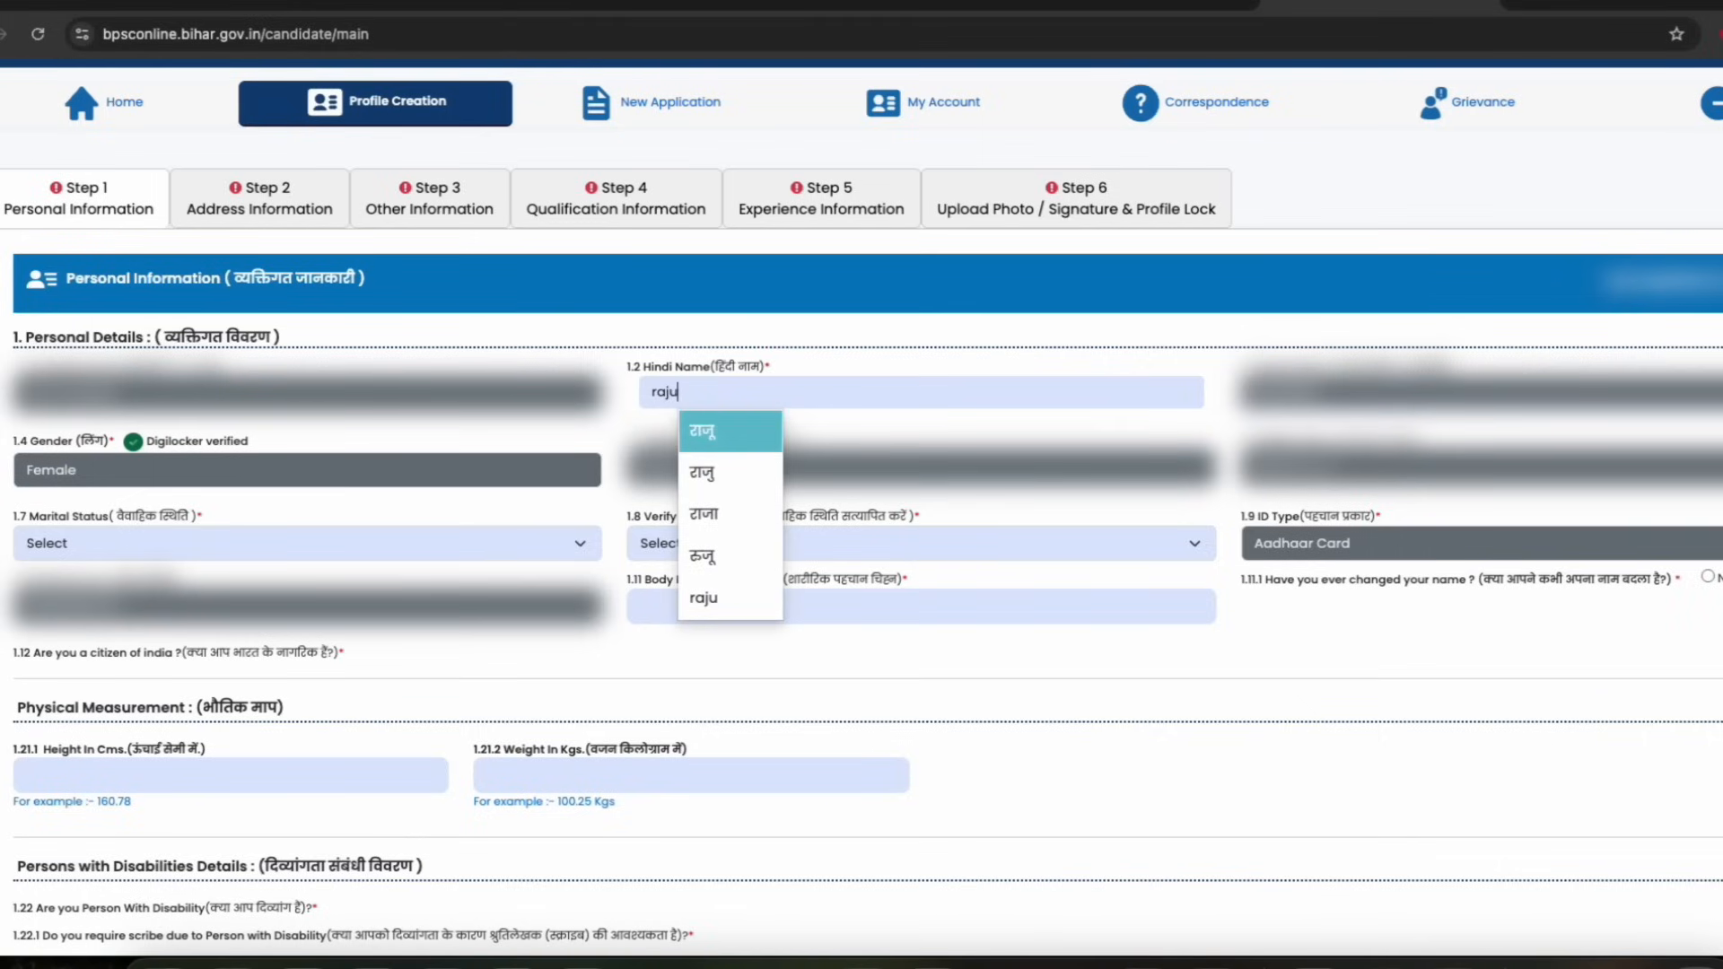
key("Return")
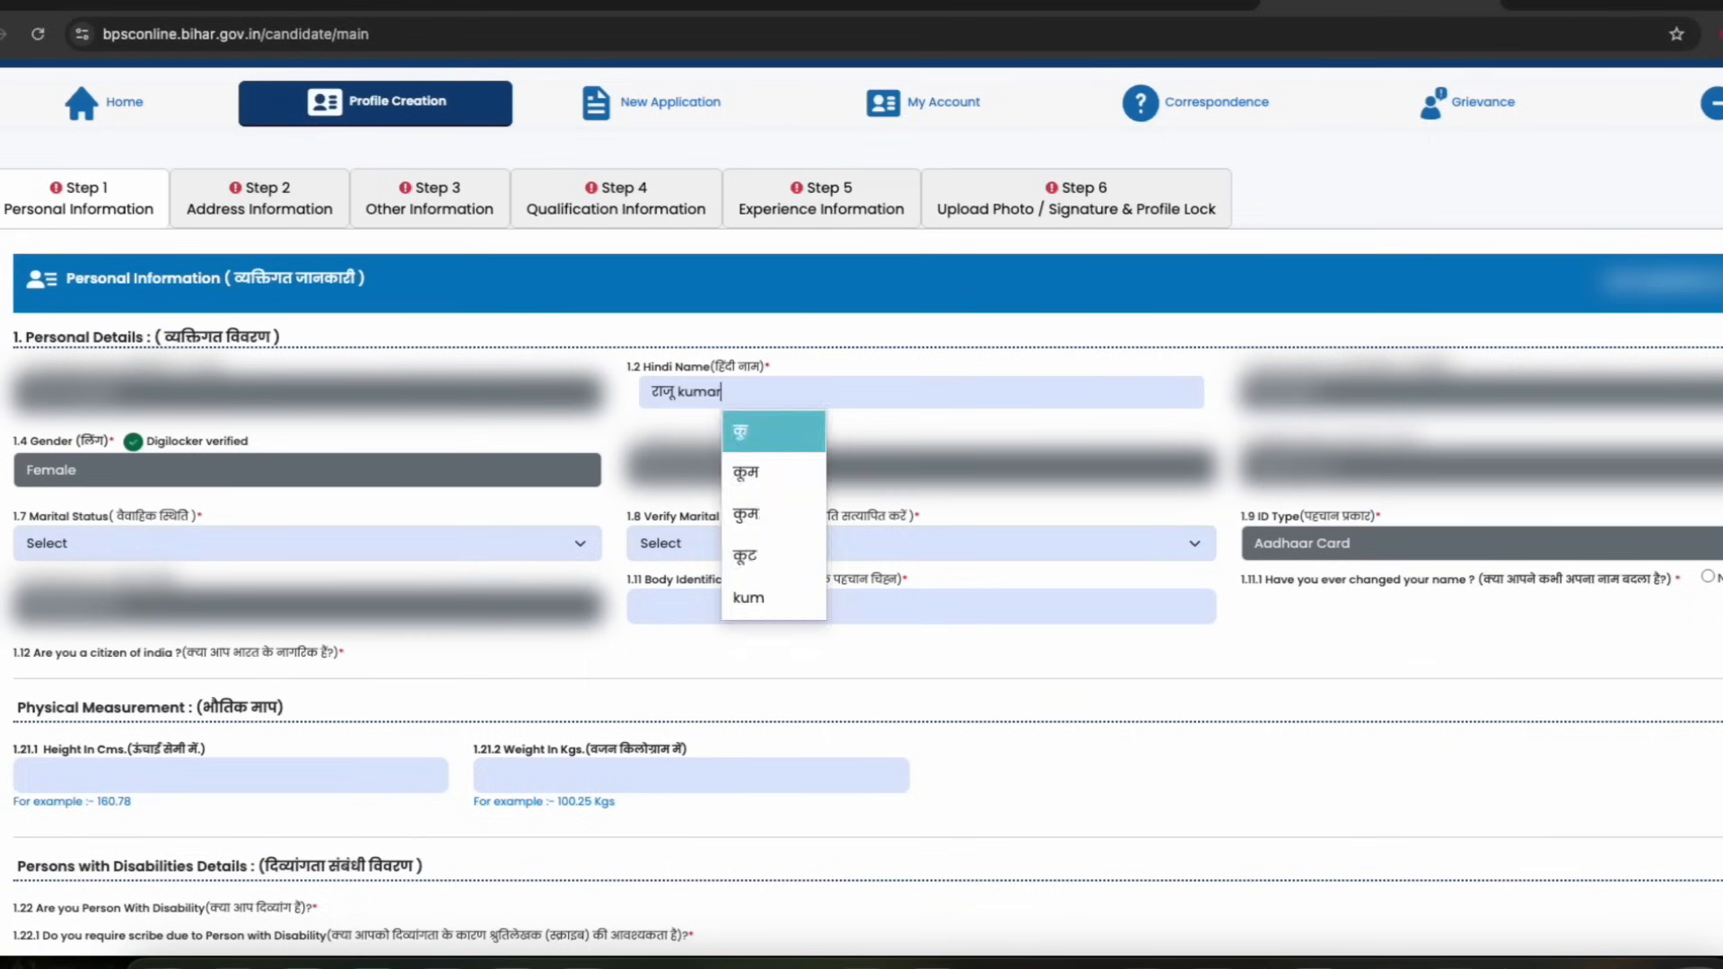
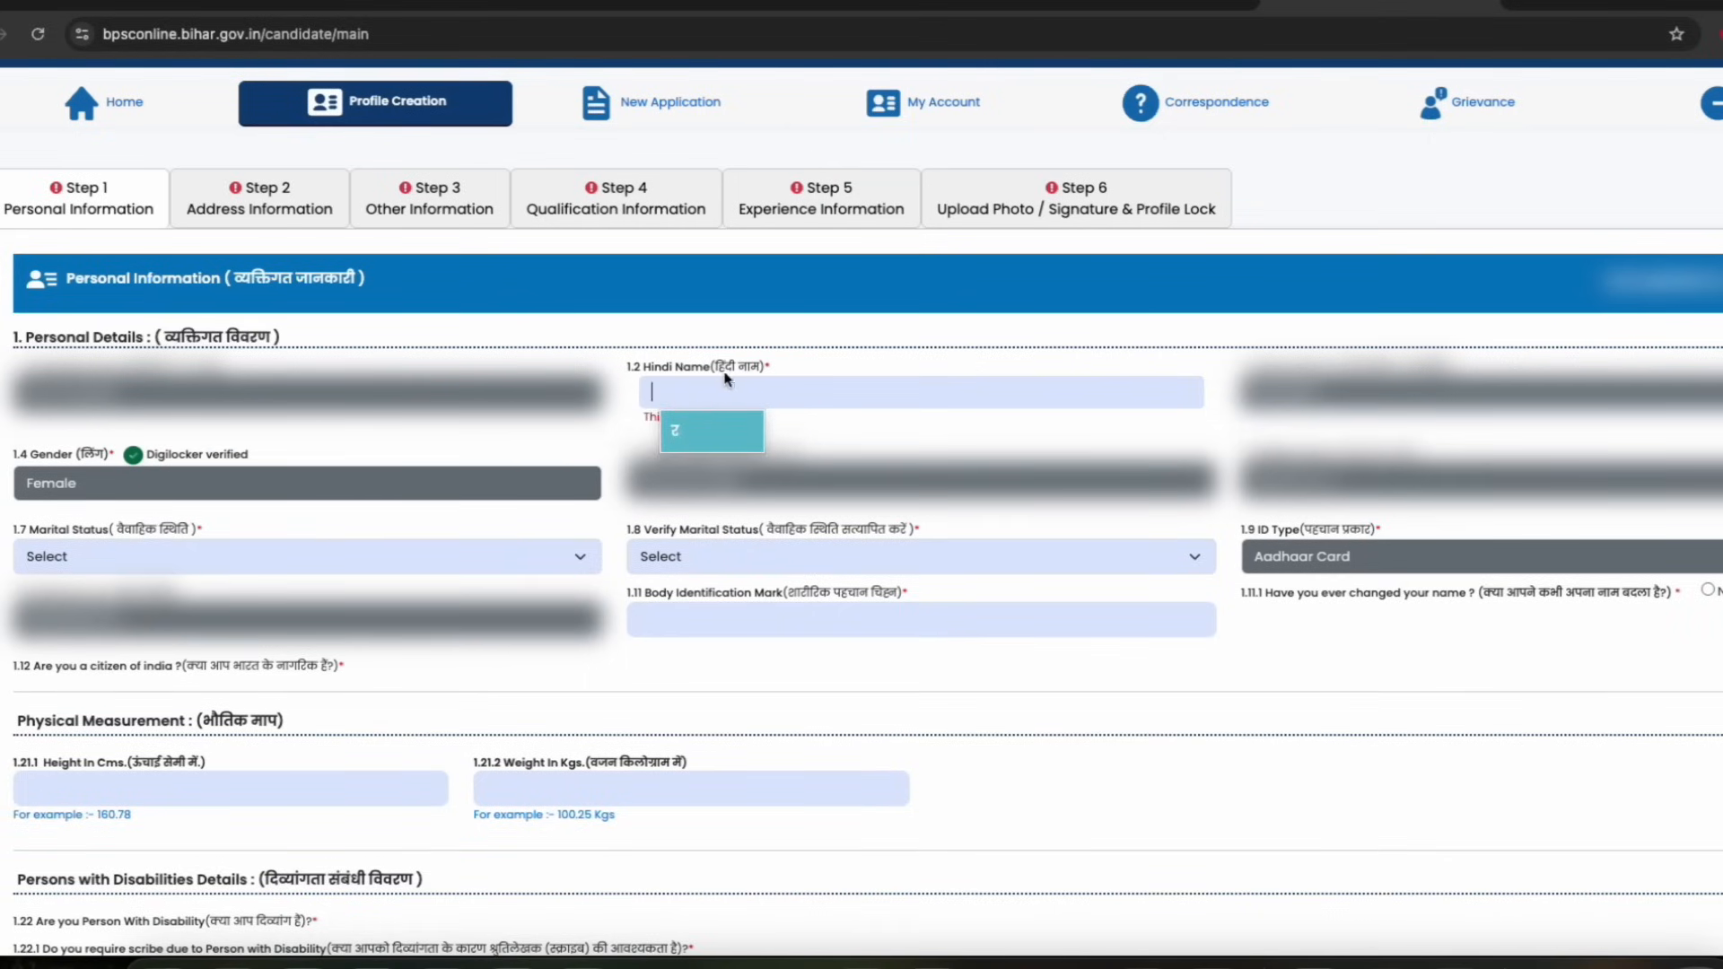
key("Return")
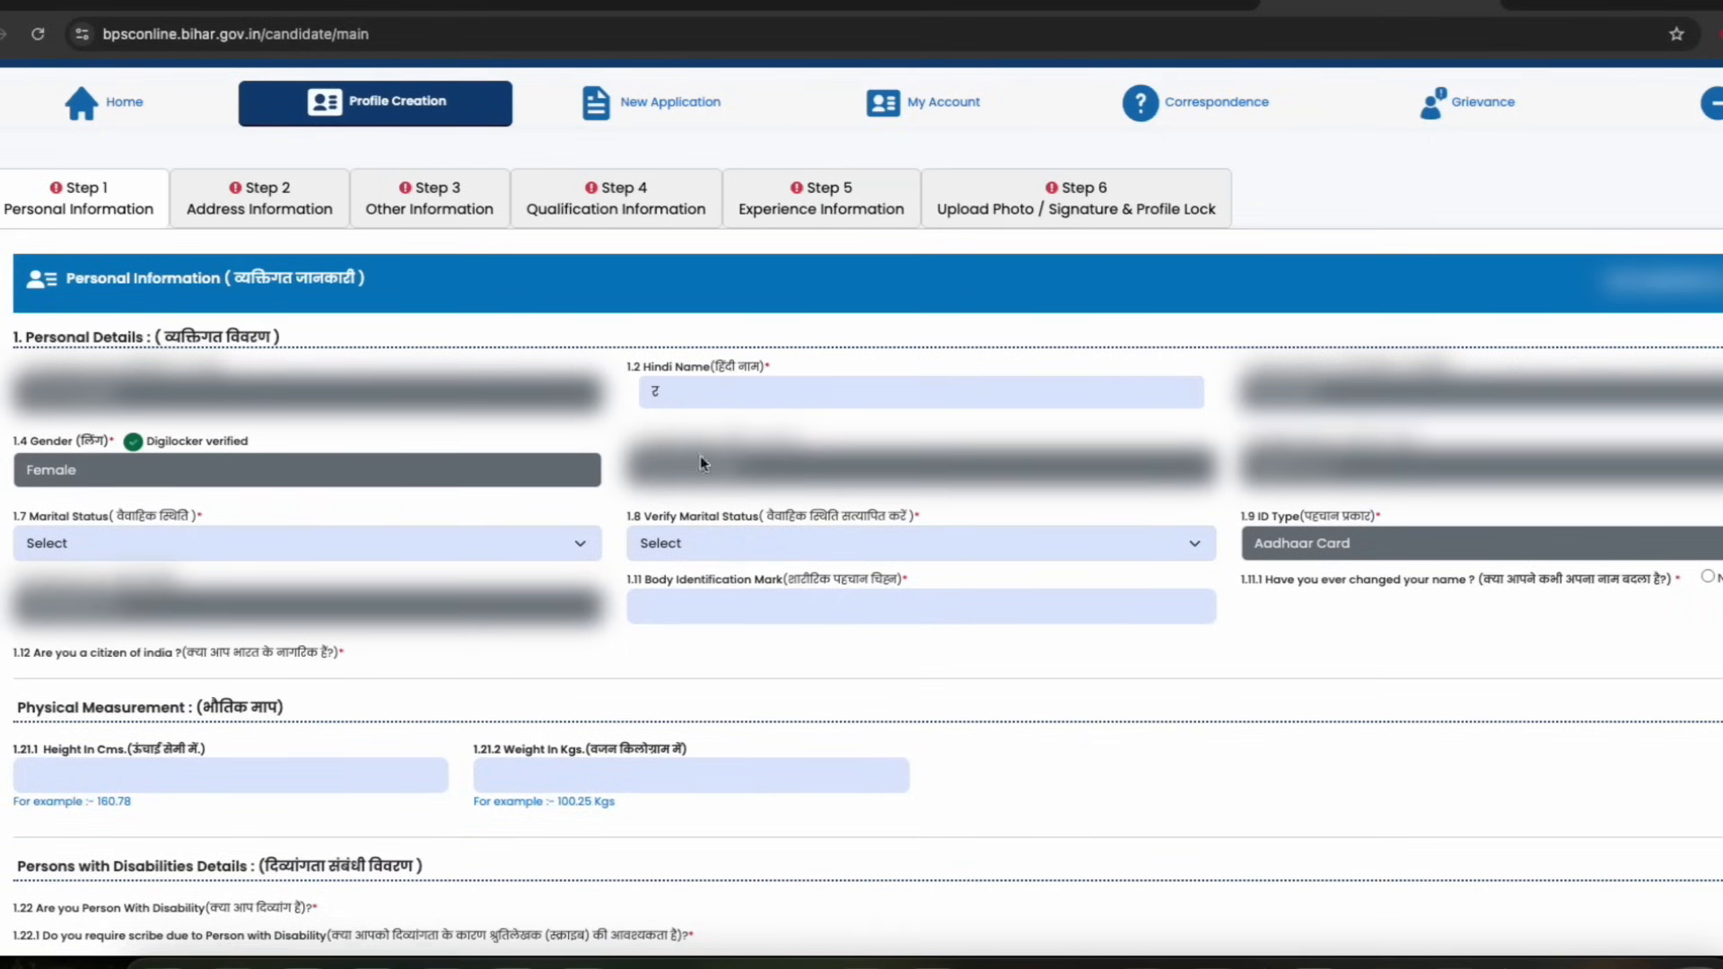
Set both Marital Status and Verify Marital Status to Married
left_click(685, 545)
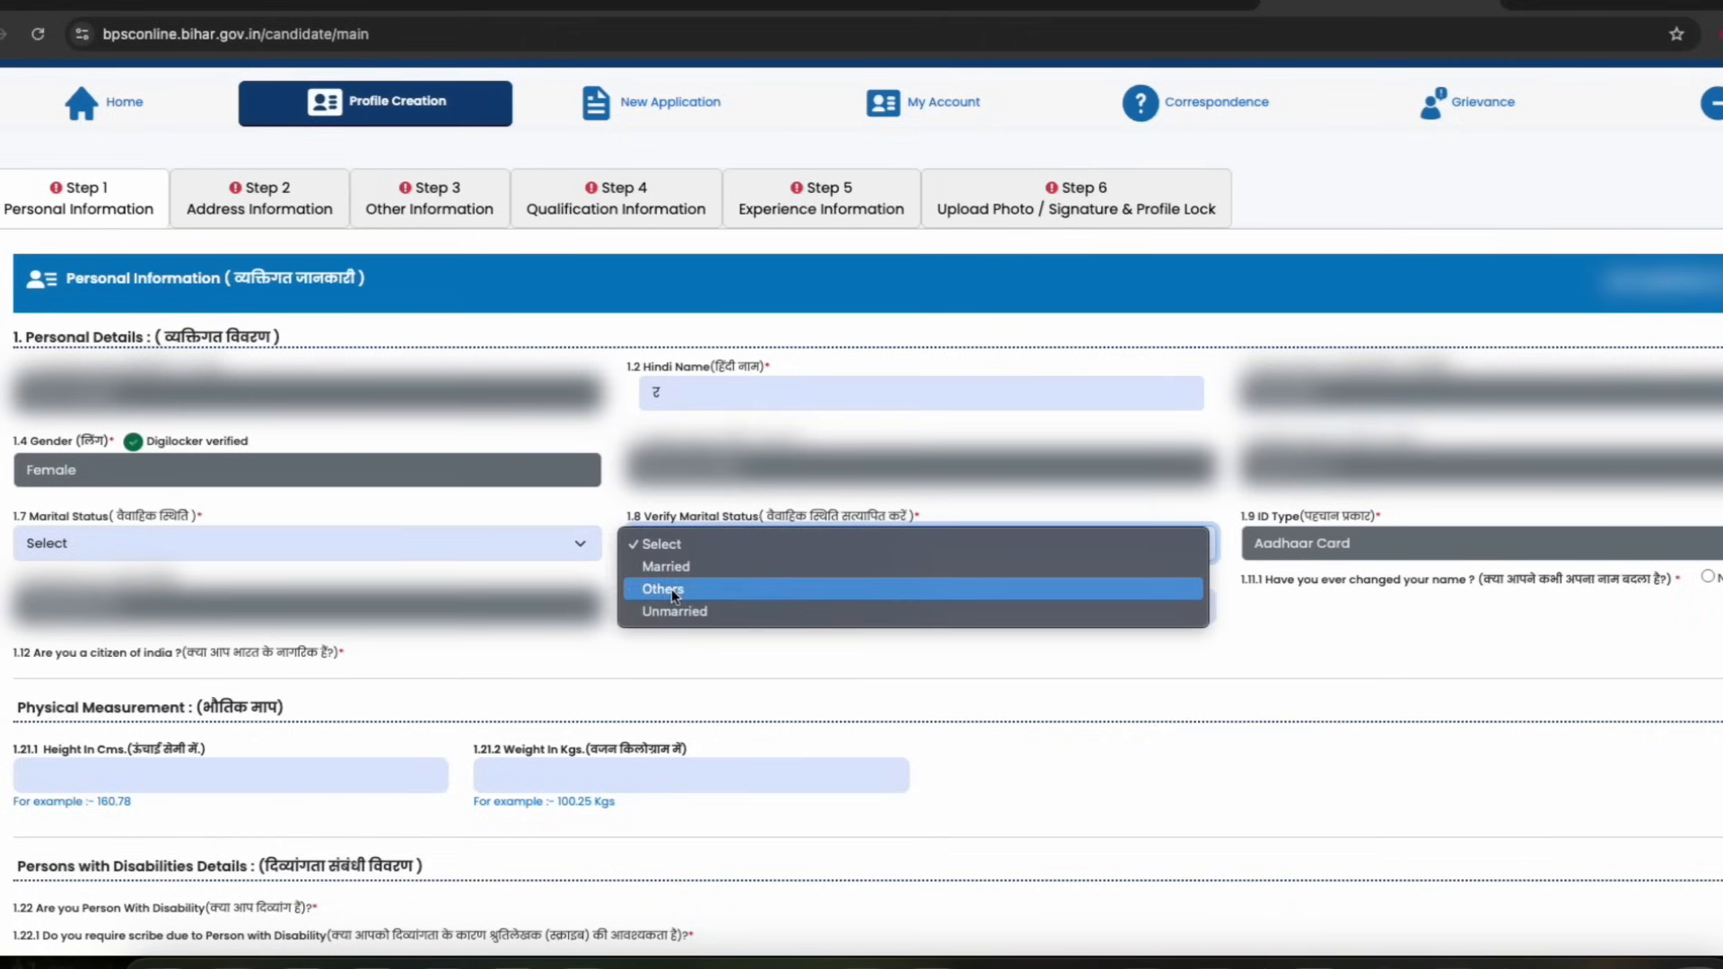
left_click(665, 565)
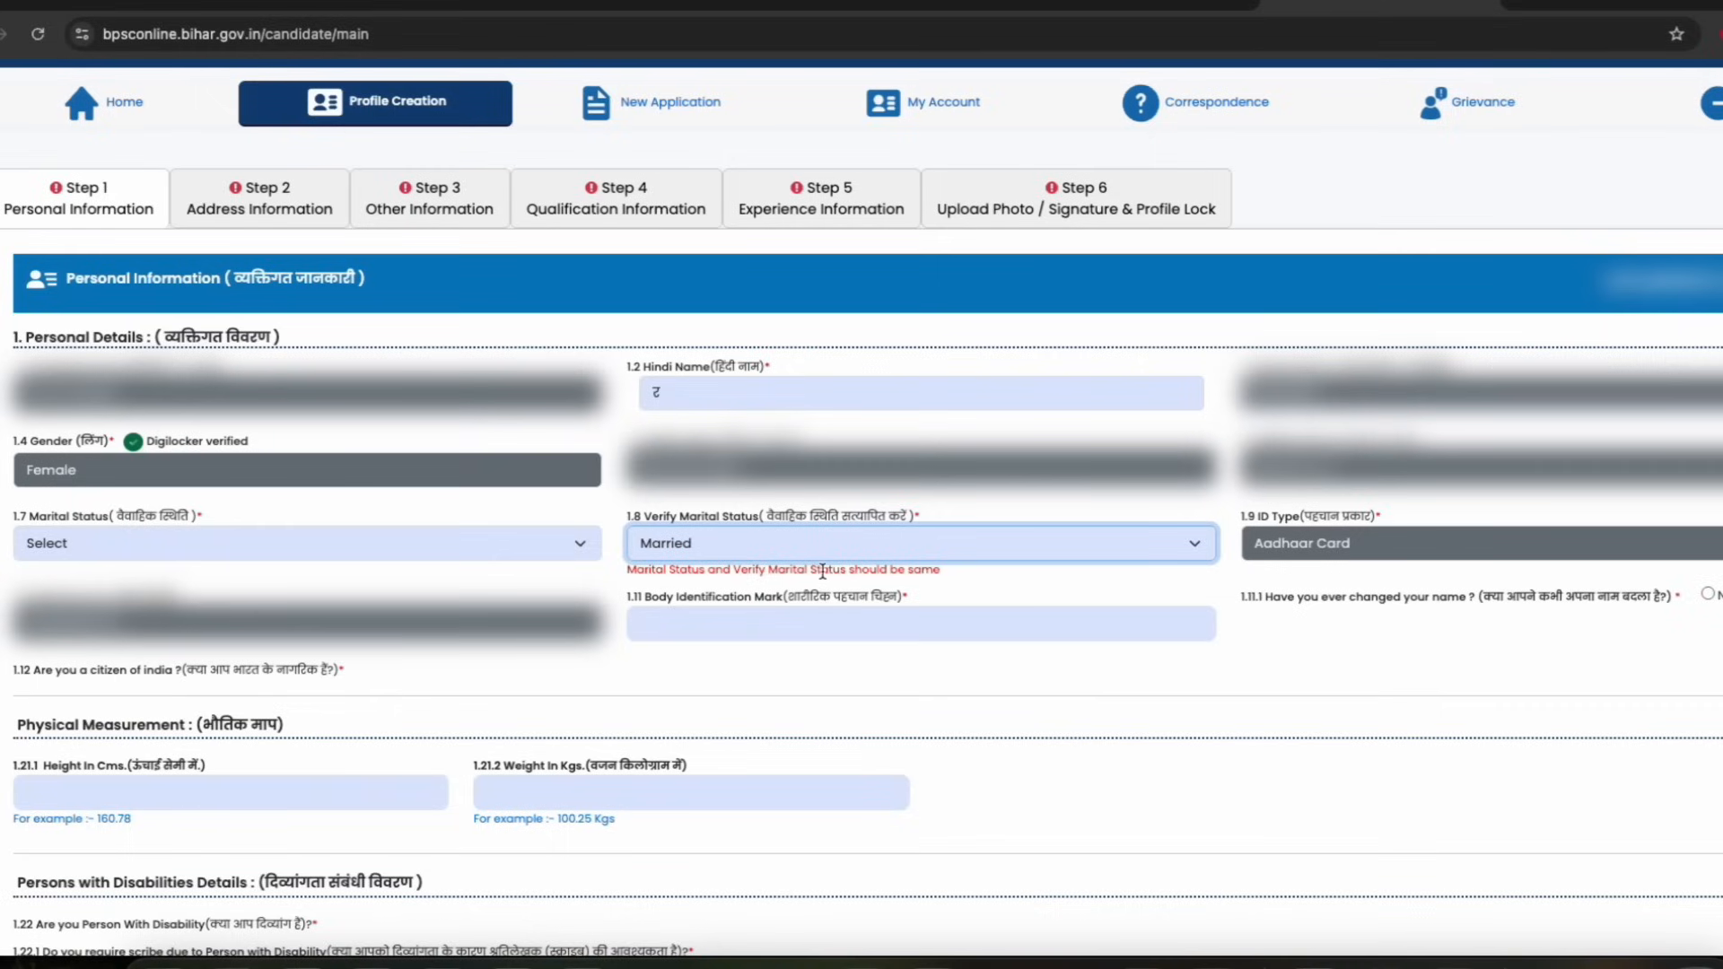
left_click_drag(940, 569, 871, 570)
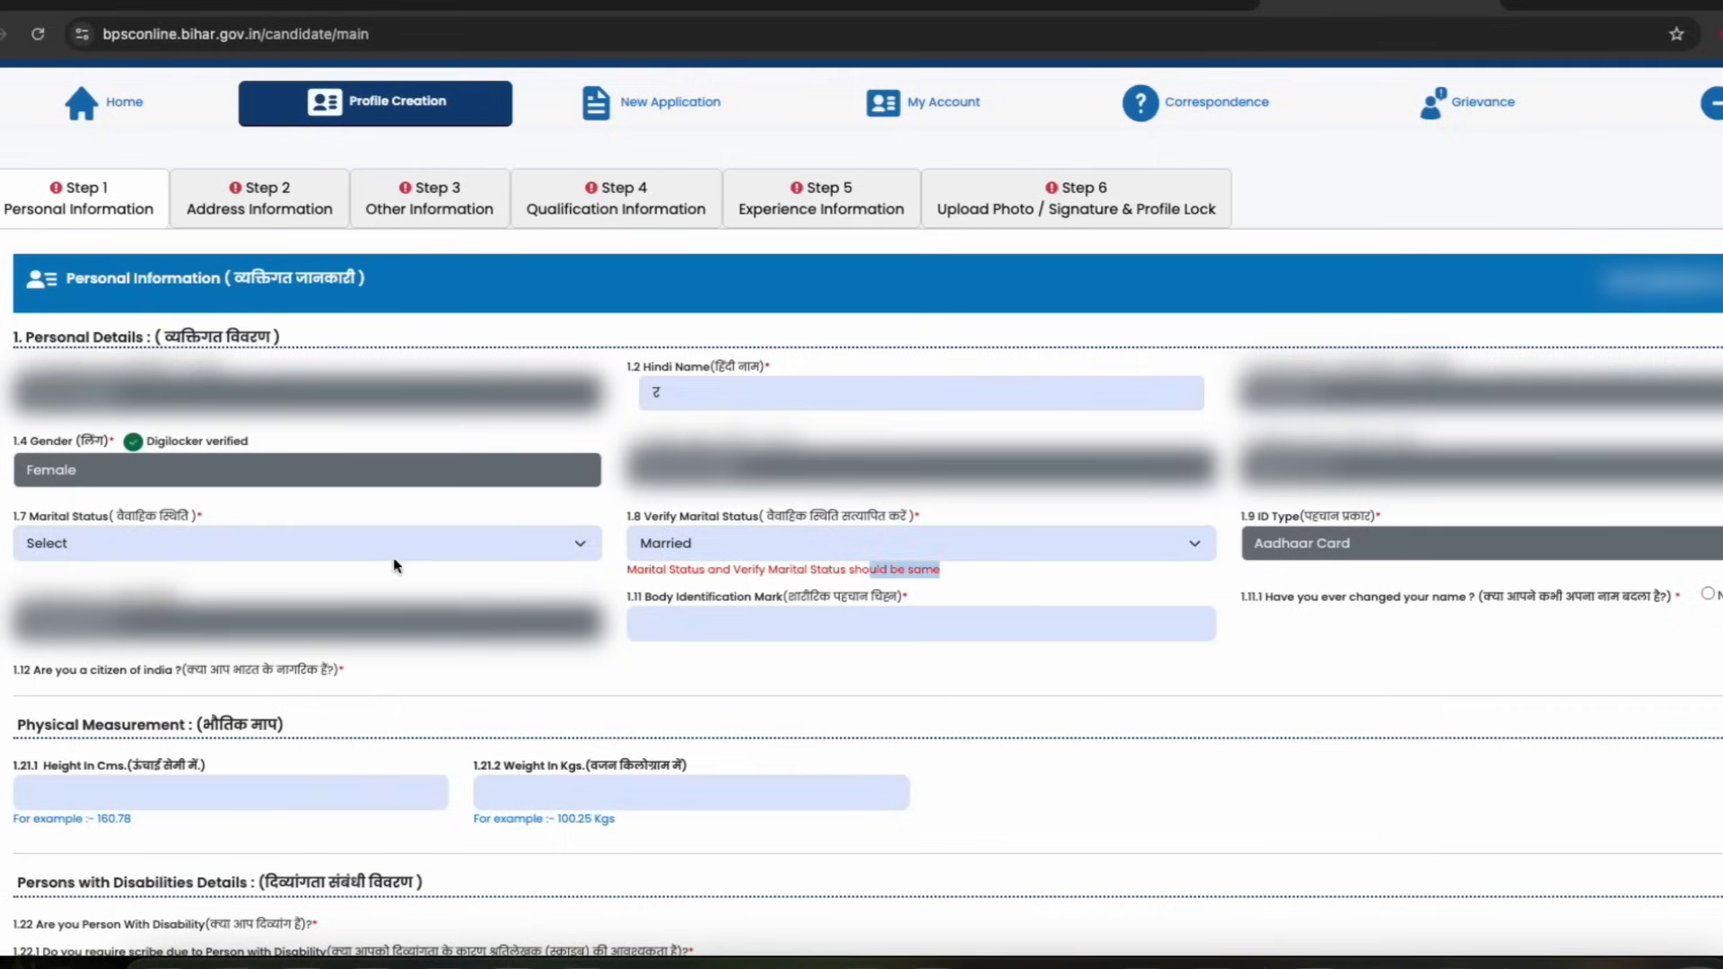
left_click(226, 546)
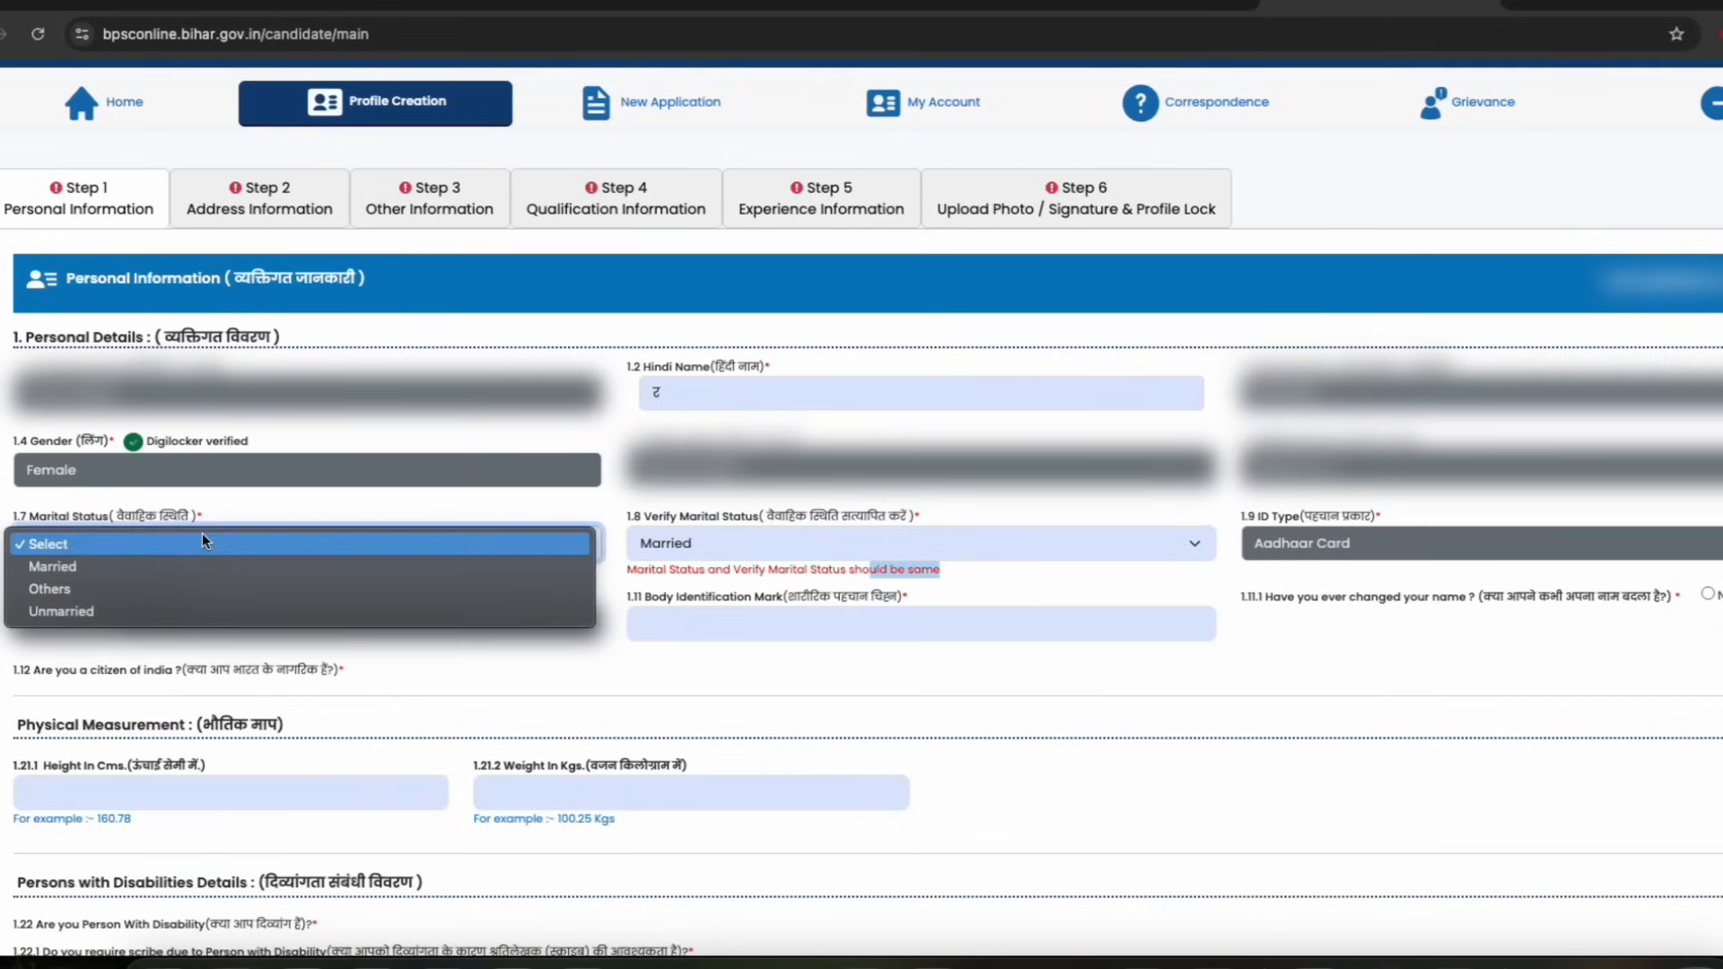
left_click(71, 575)
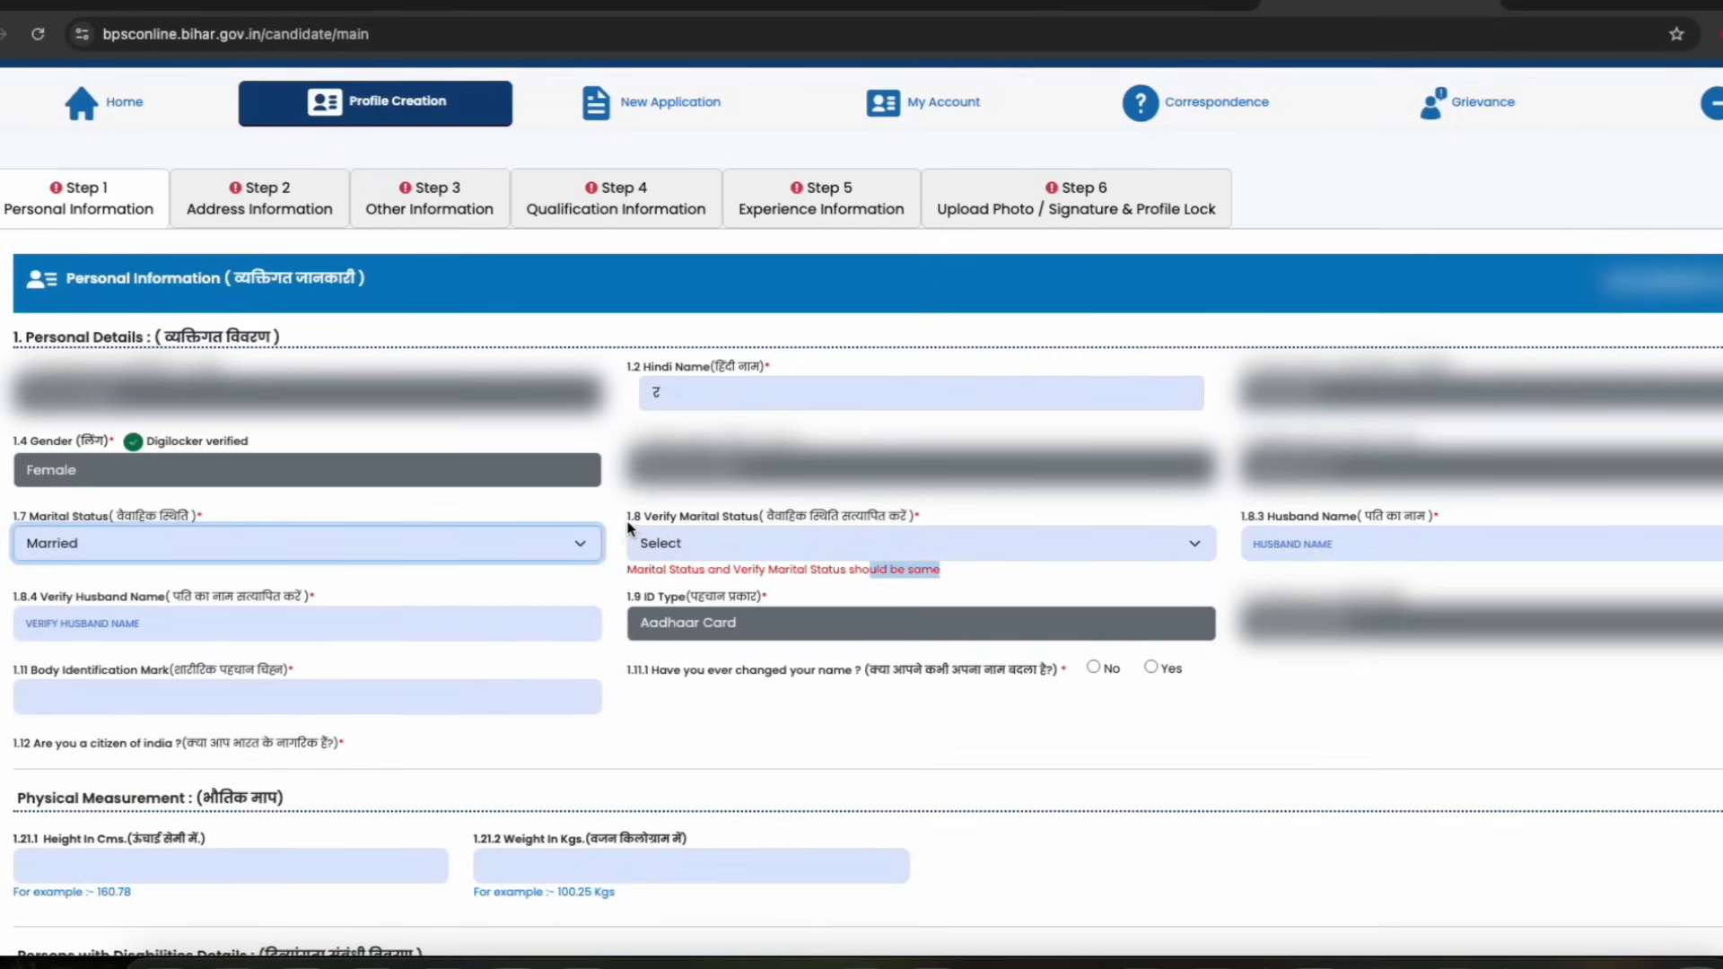
Answer No to whether the name has ever been changed
left_click_drag(1283, 517, 1393, 519)
left_click(1370, 525)
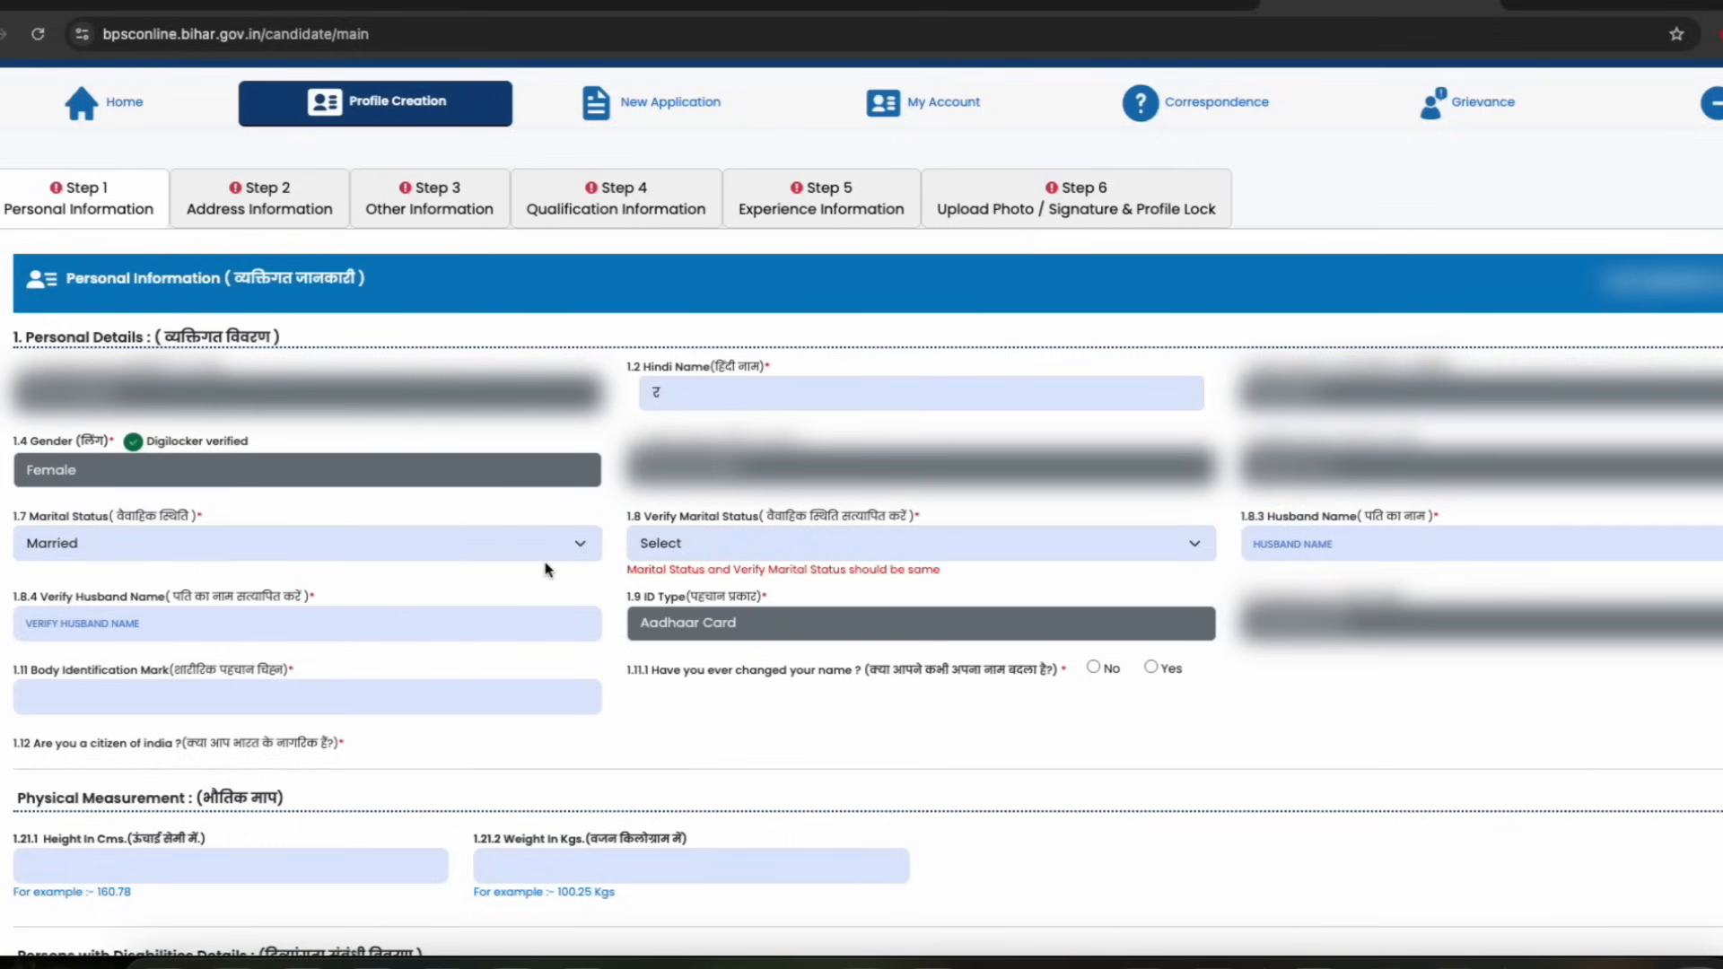
scroll(558, 567, "down", 1)
left_click_drag(52, 662, 154, 668)
left_click(154, 667)
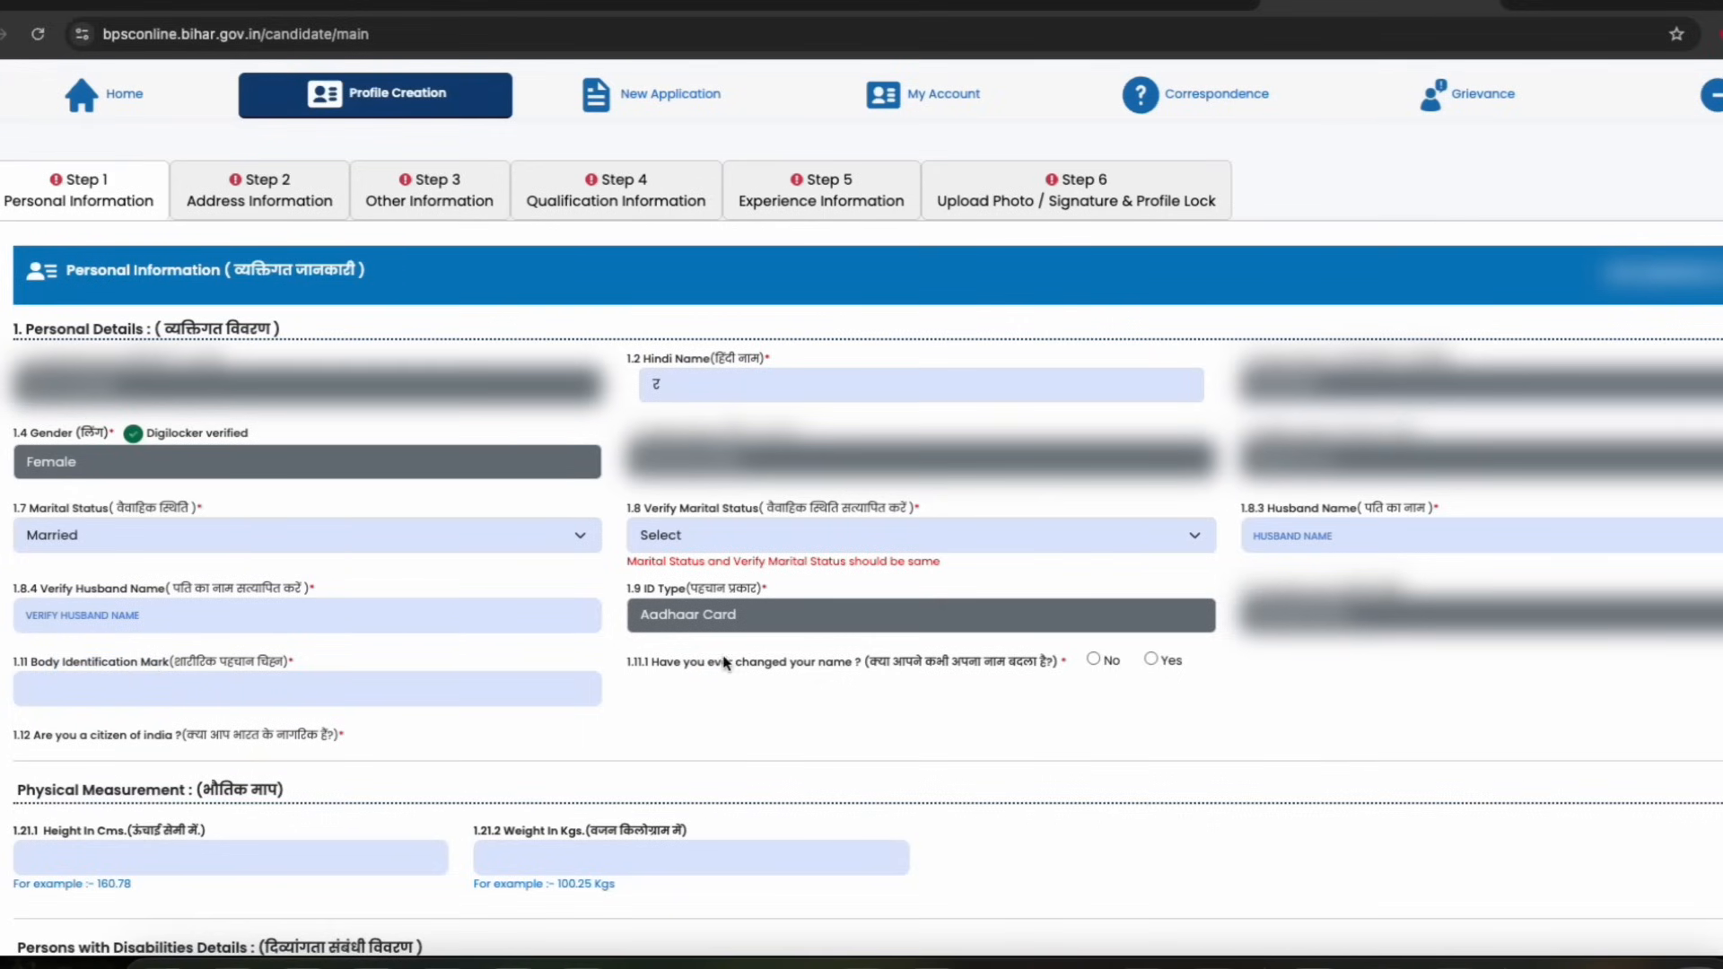
left_click_drag(724, 662, 850, 662)
left_click(1151, 659)
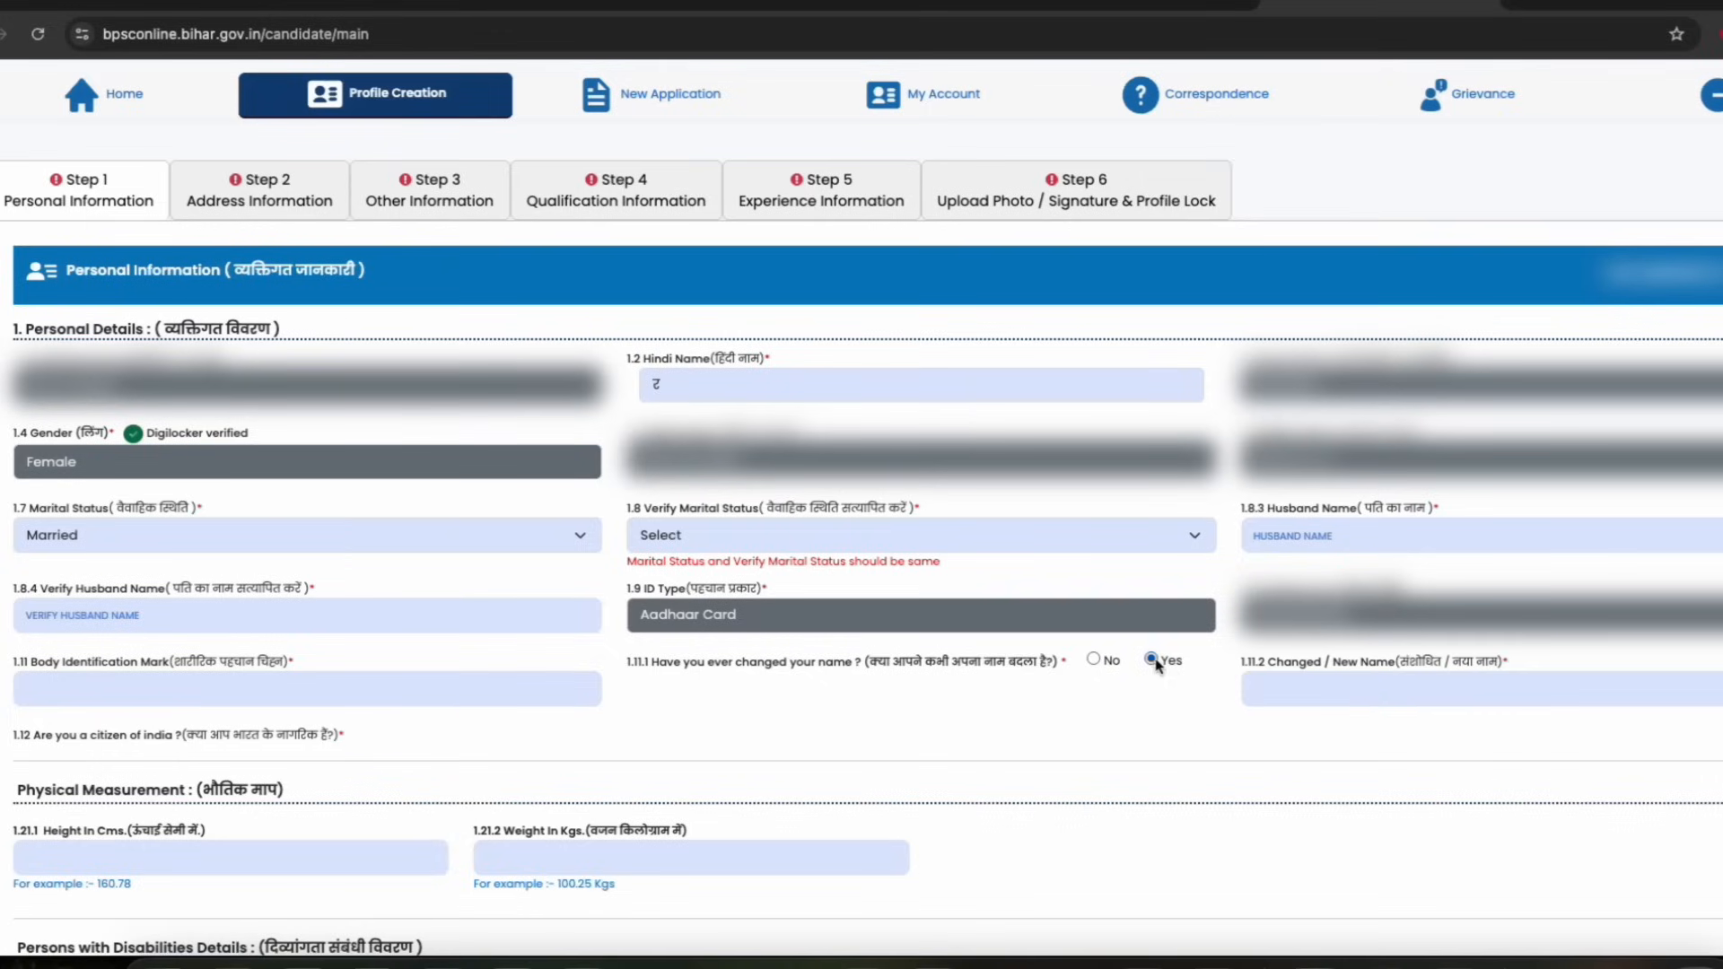
left_click(1093, 660)
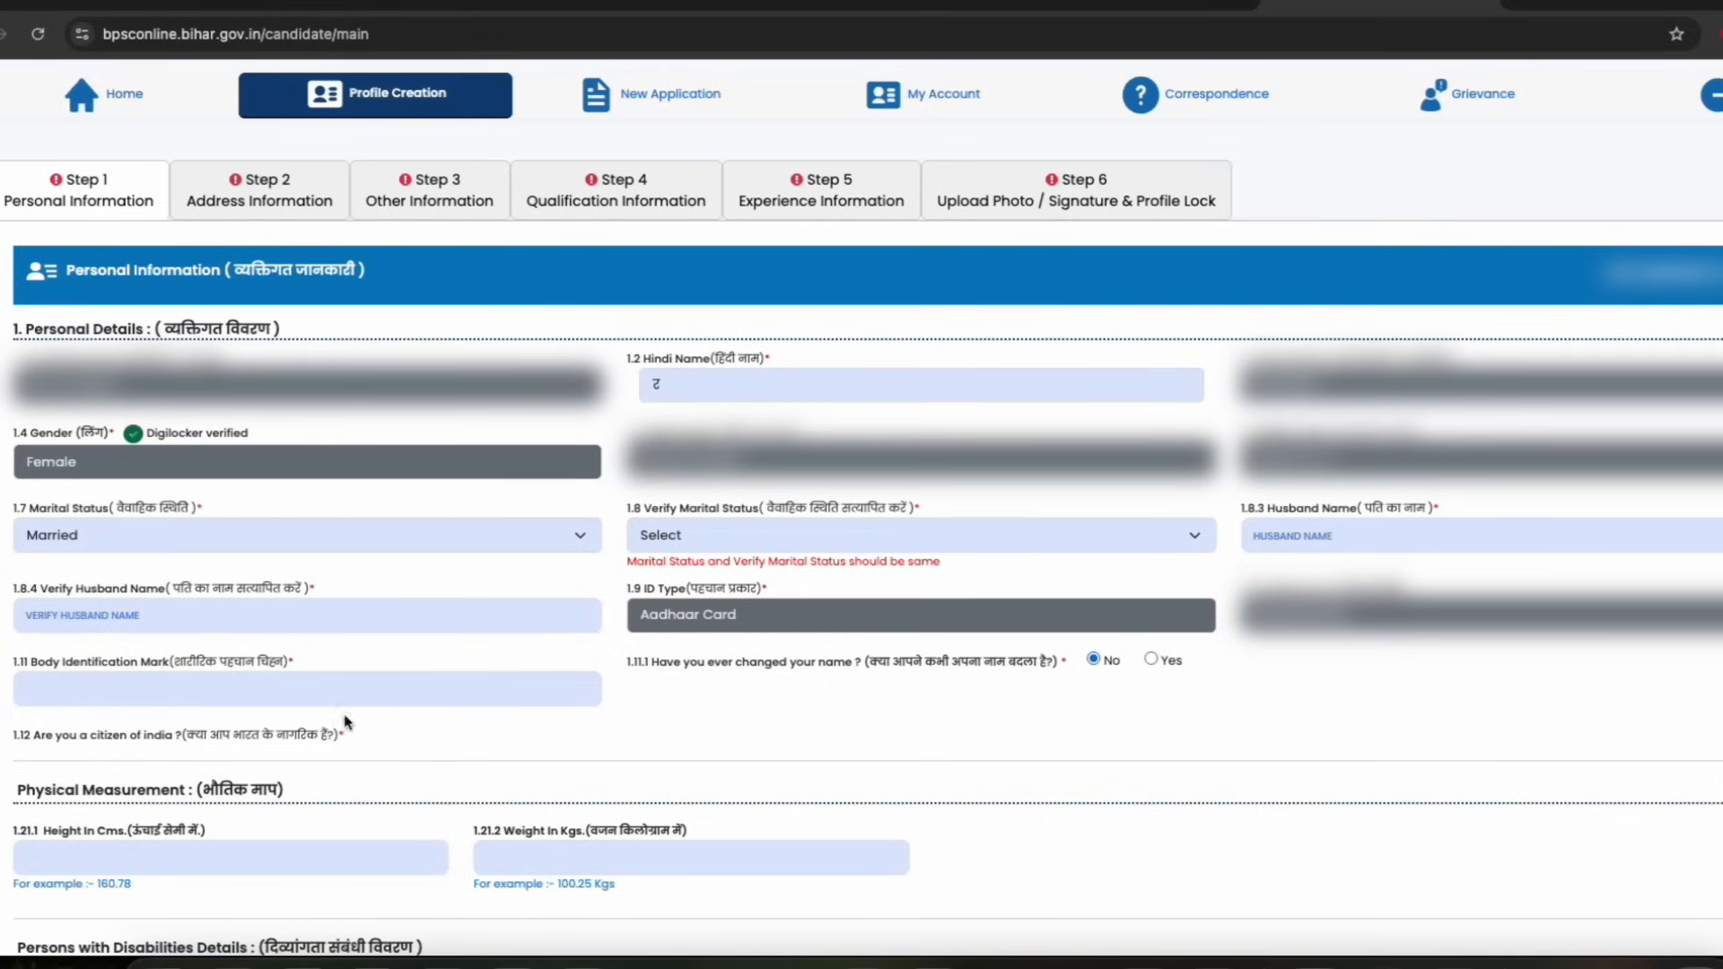
Answer the Indian citizenship question and both Bihar permanent-resident questions, including the verification one
left_click_drag(154, 734, 244, 734)
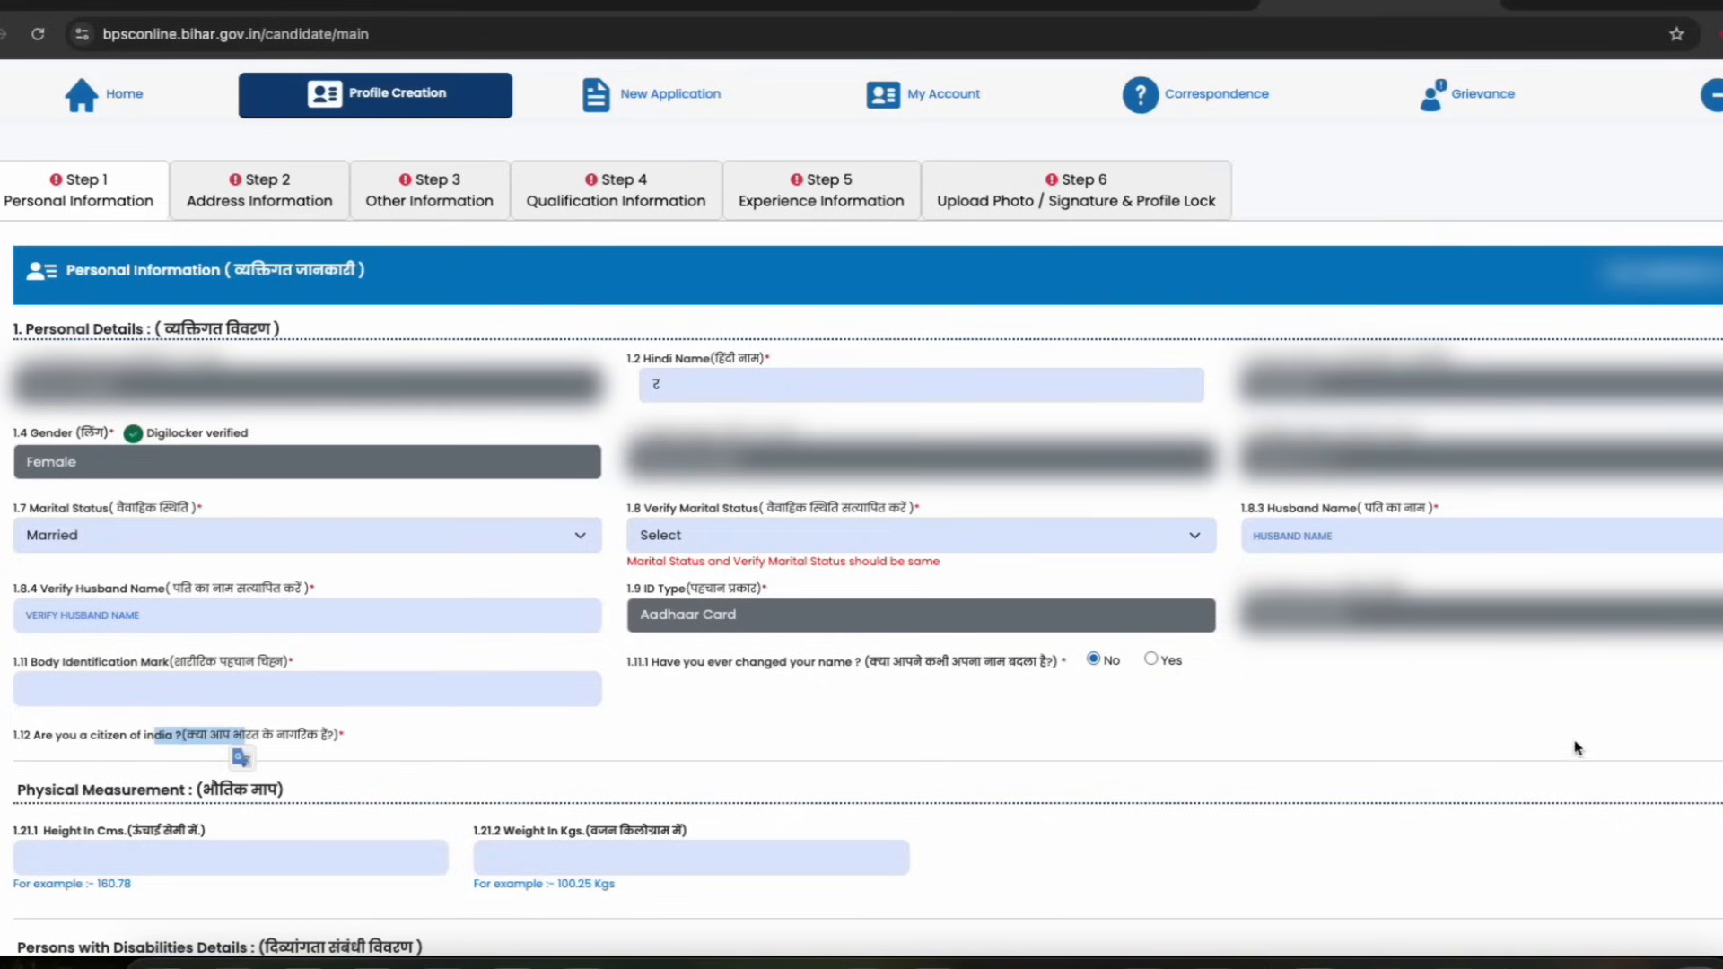
left_click(1722, 735)
left_click_drag(135, 762, 351, 762)
left_click(1560, 787)
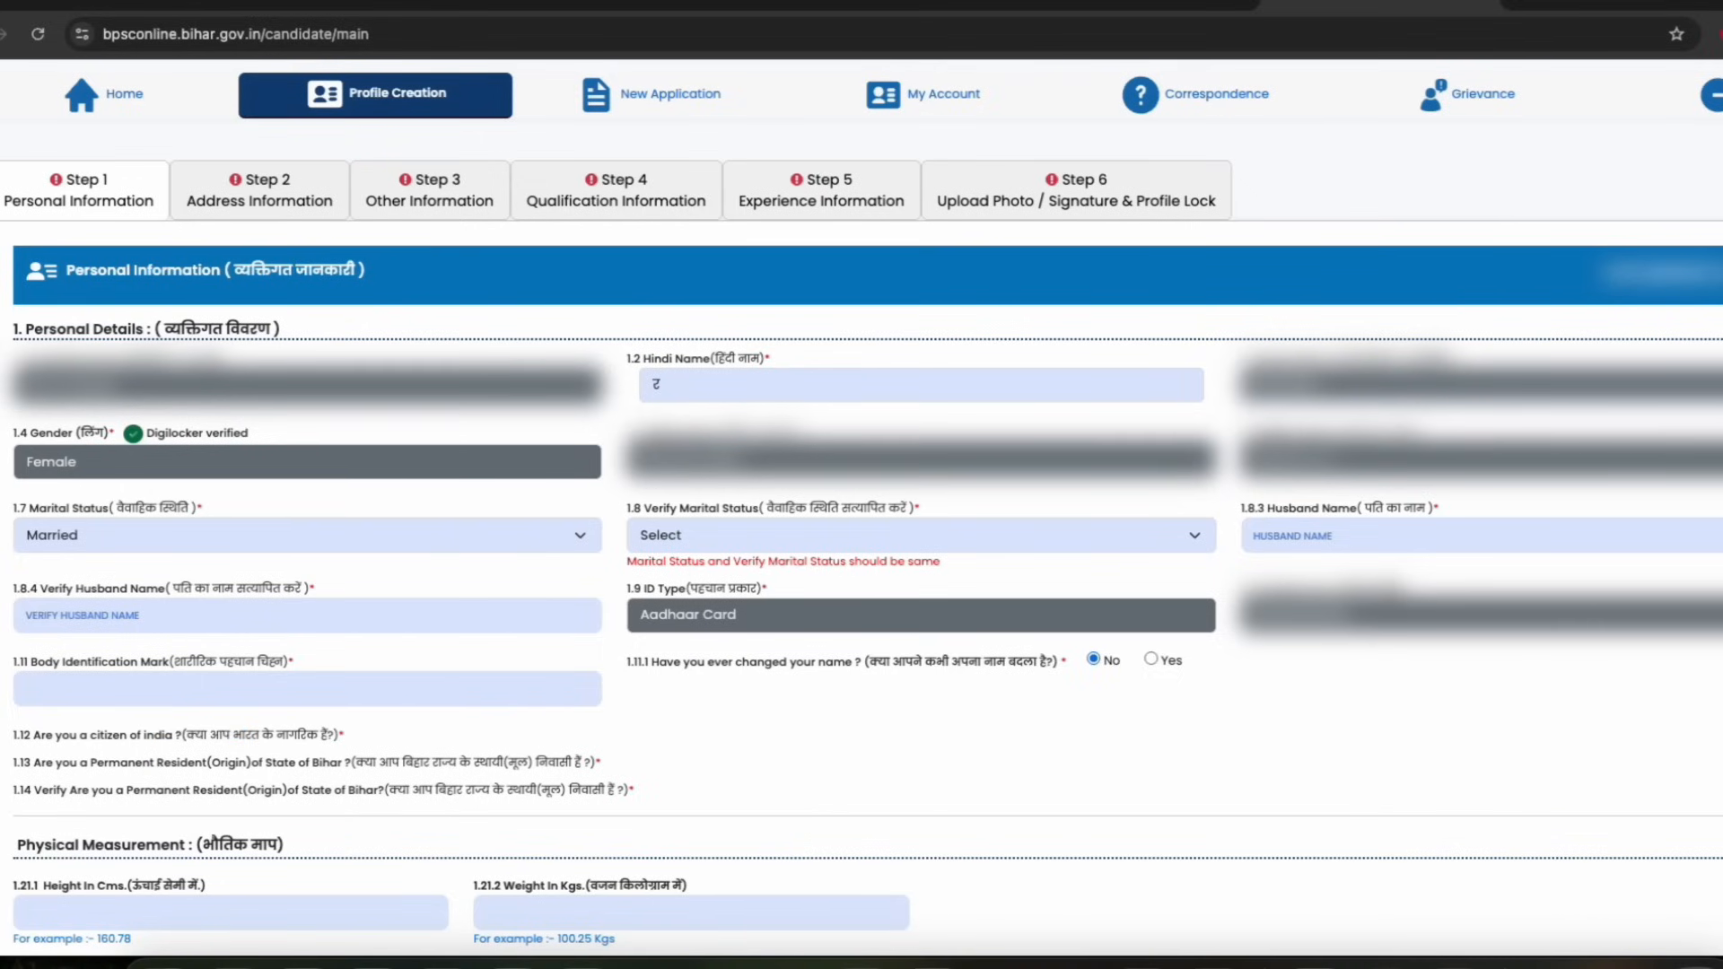
left_click(1722, 762)
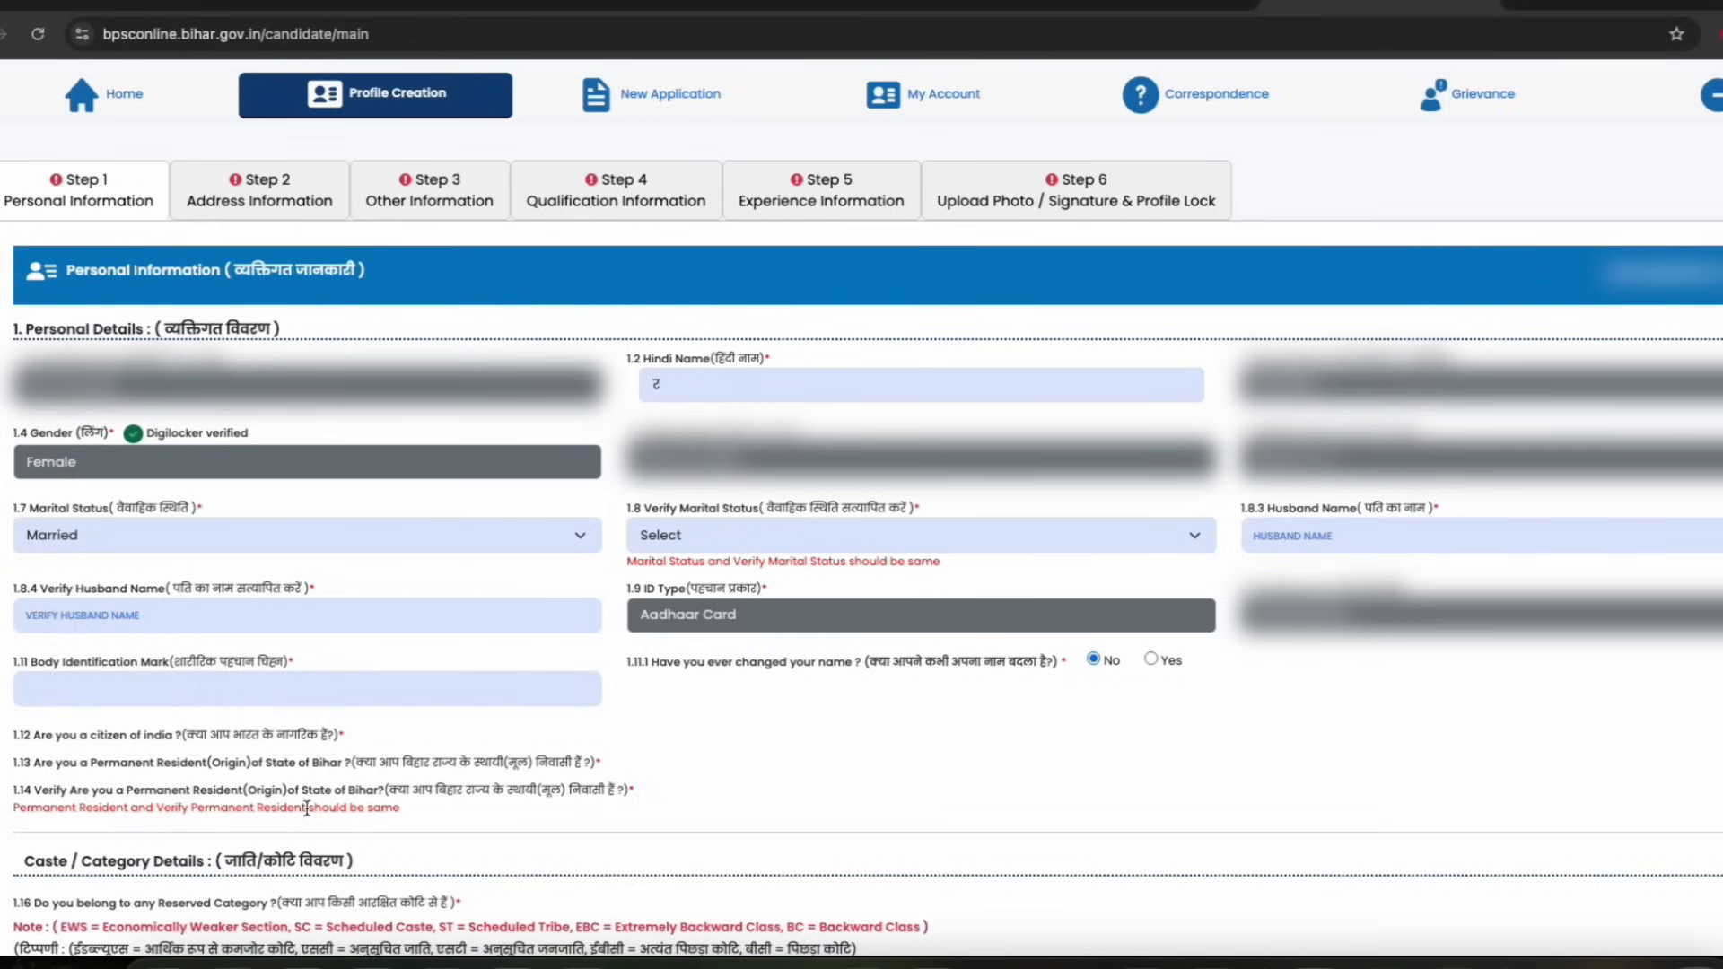
left_click(939, 790)
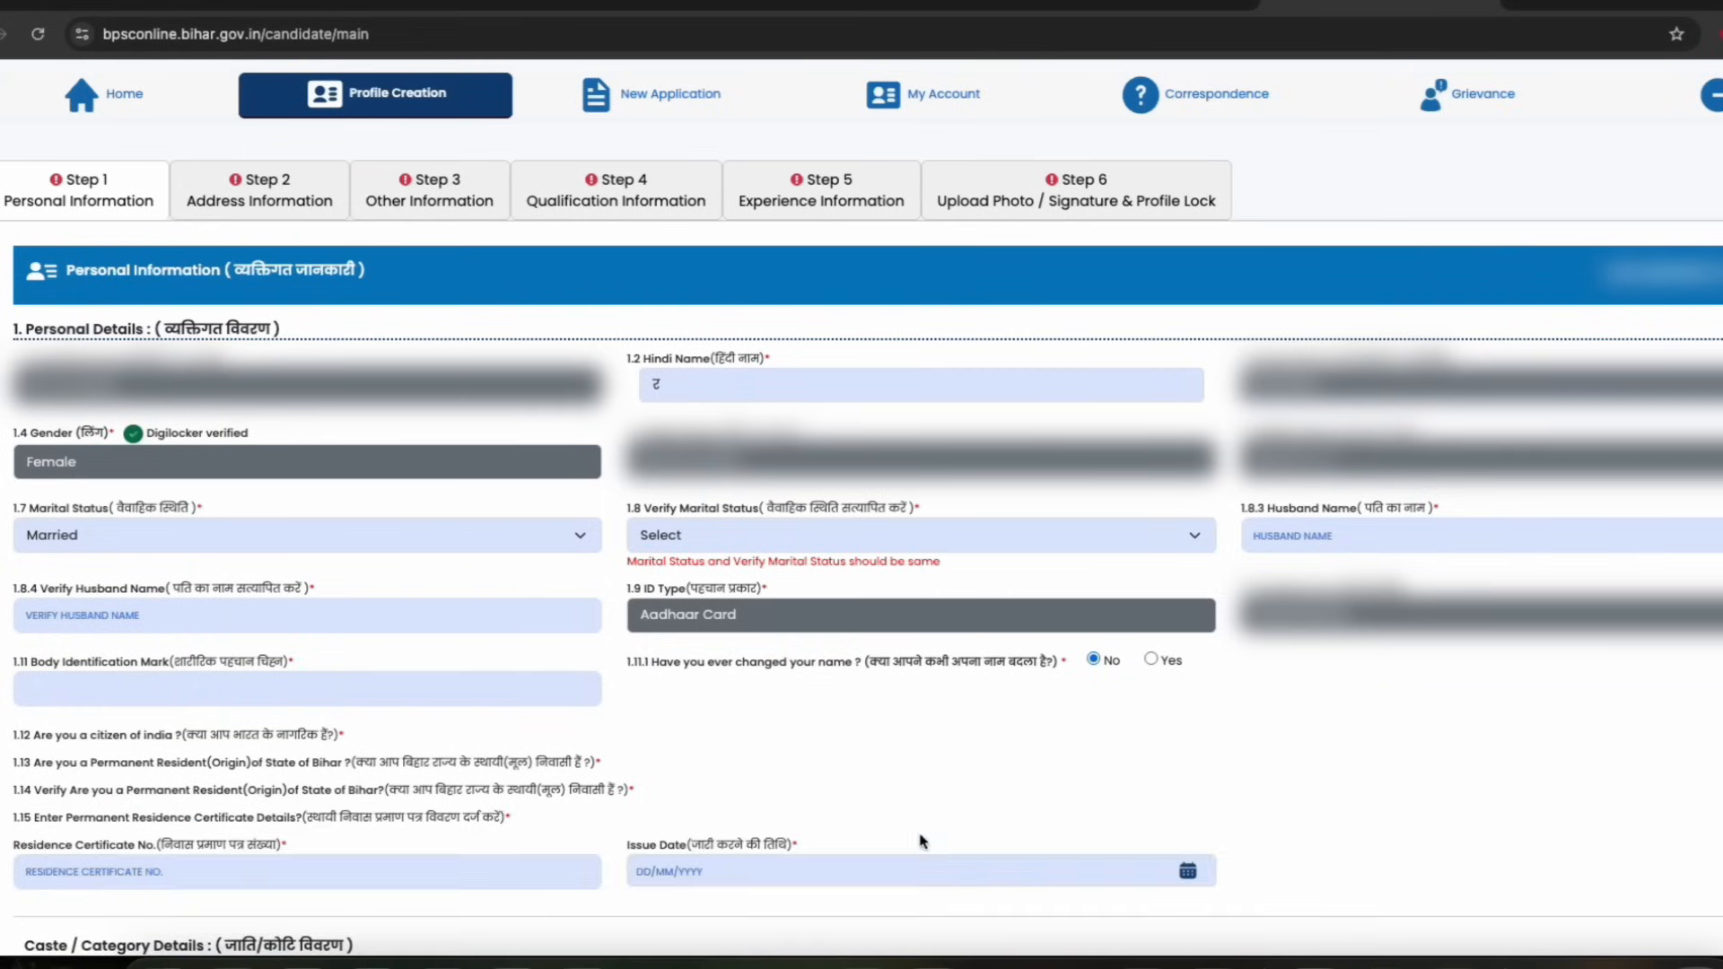
Review the residence certificate fields and the reserved category note further down the form
scroll(483, 724, "down", 1)
scroll(489, 680, "down", 4)
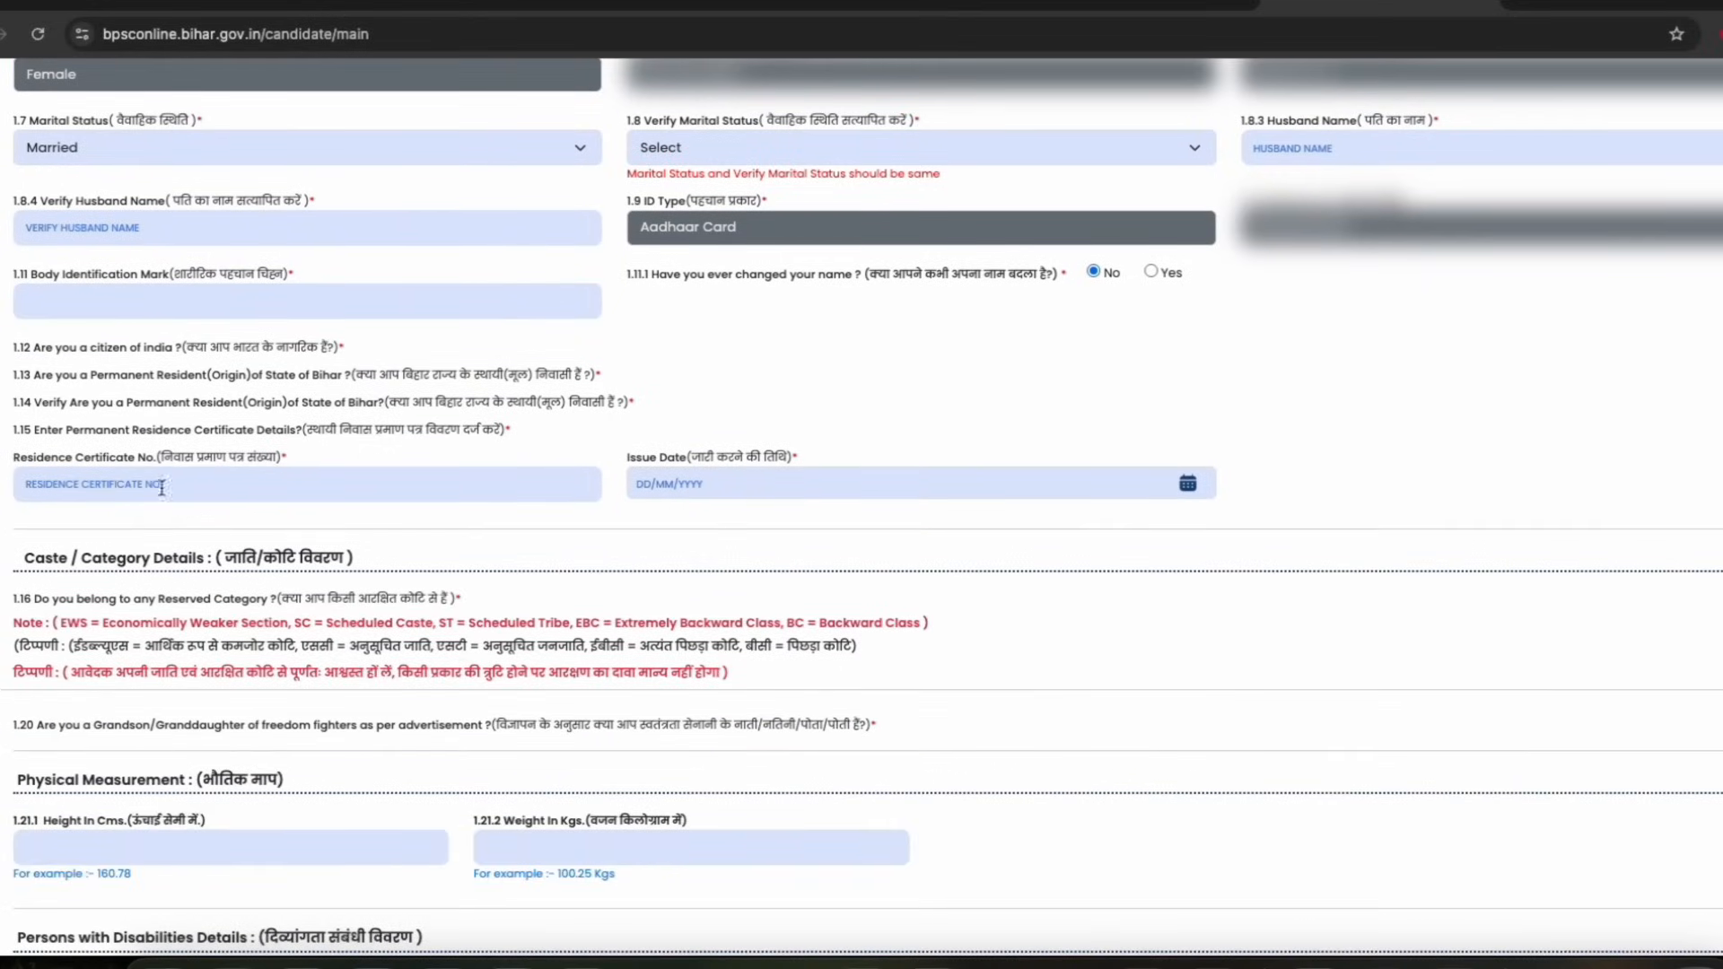
left_click(158, 487)
scroll(181, 494, "down", 1)
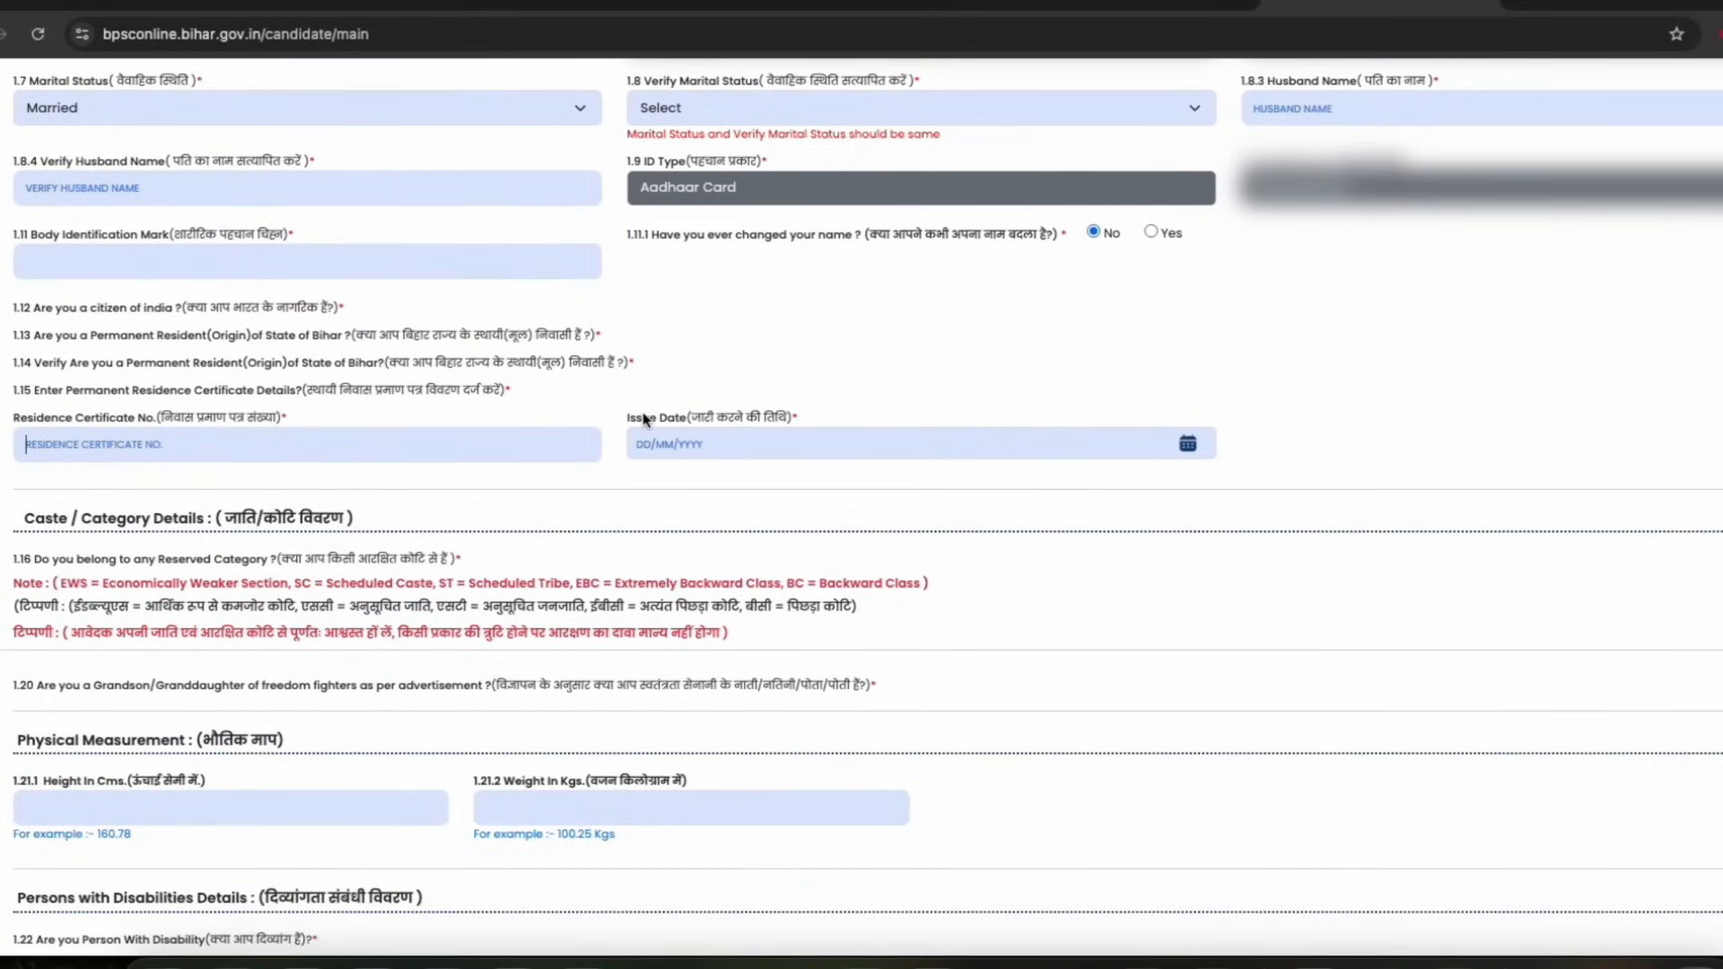
left_click_drag(649, 415, 740, 415)
left_click(739, 415)
scroll(199, 291, "down", 1)
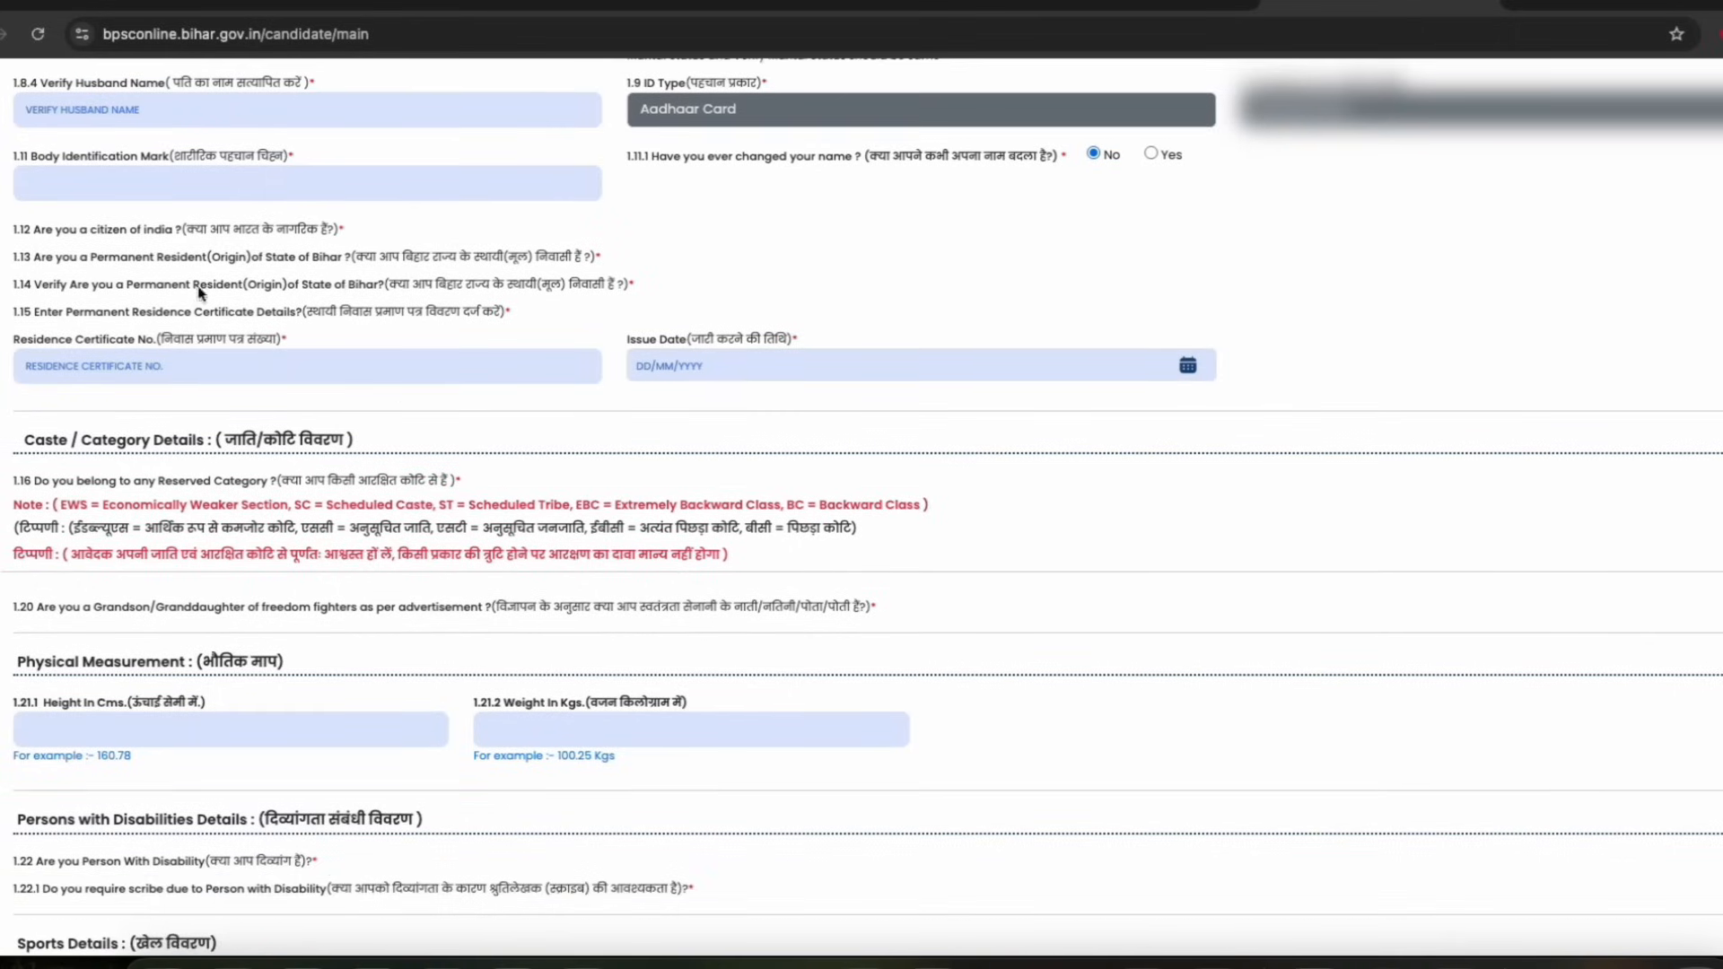
scroll(781, 399, "down", 1)
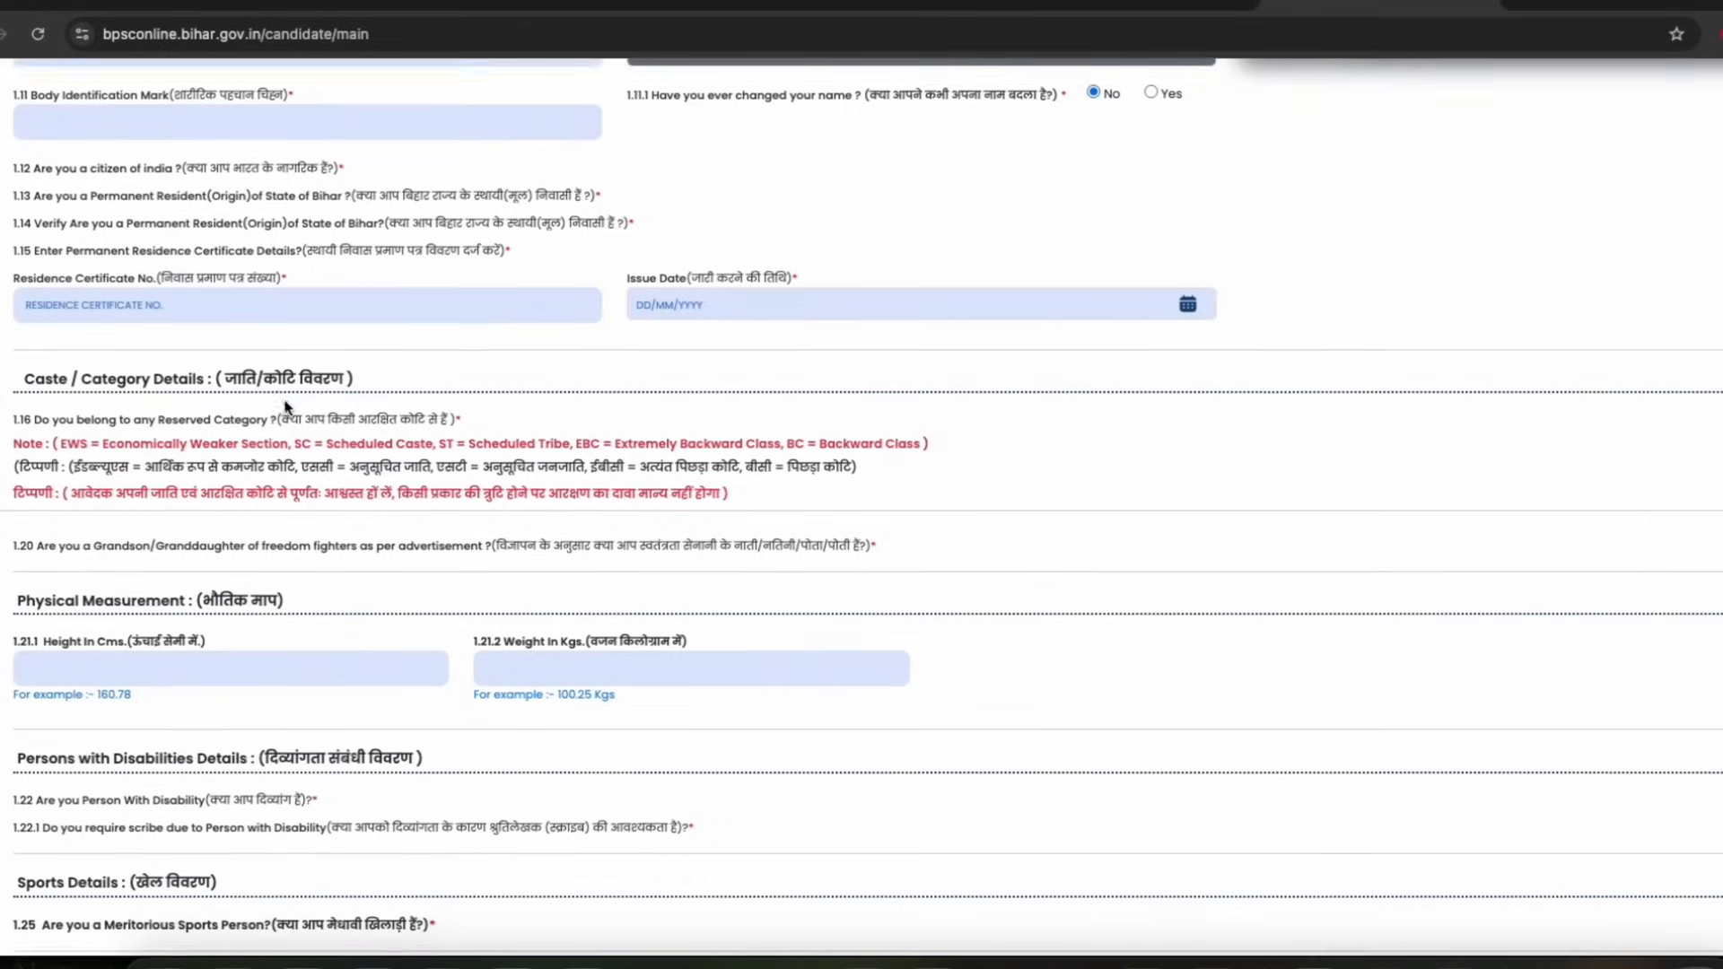
scroll(288, 406, "down", 1)
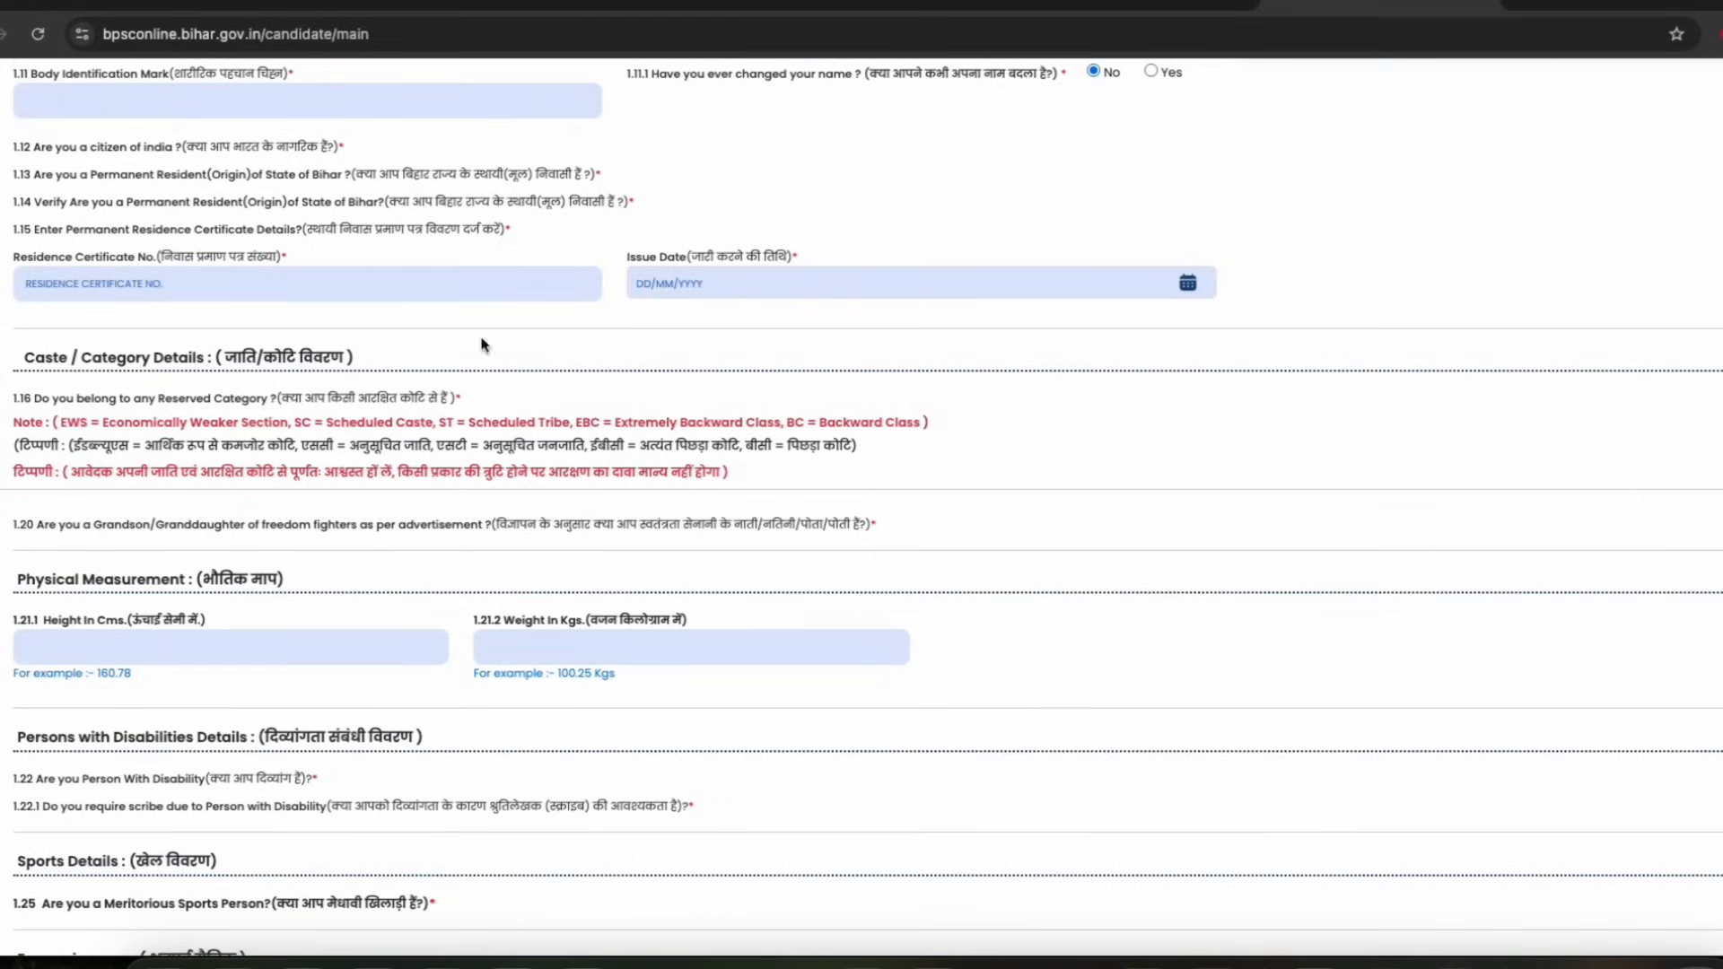
scroll(359, 371, "down", 1)
scroll(360, 372, "down", 3)
left_click_drag(59, 243, 289, 243)
left_click_drag(446, 243, 549, 243)
left_click(789, 242)
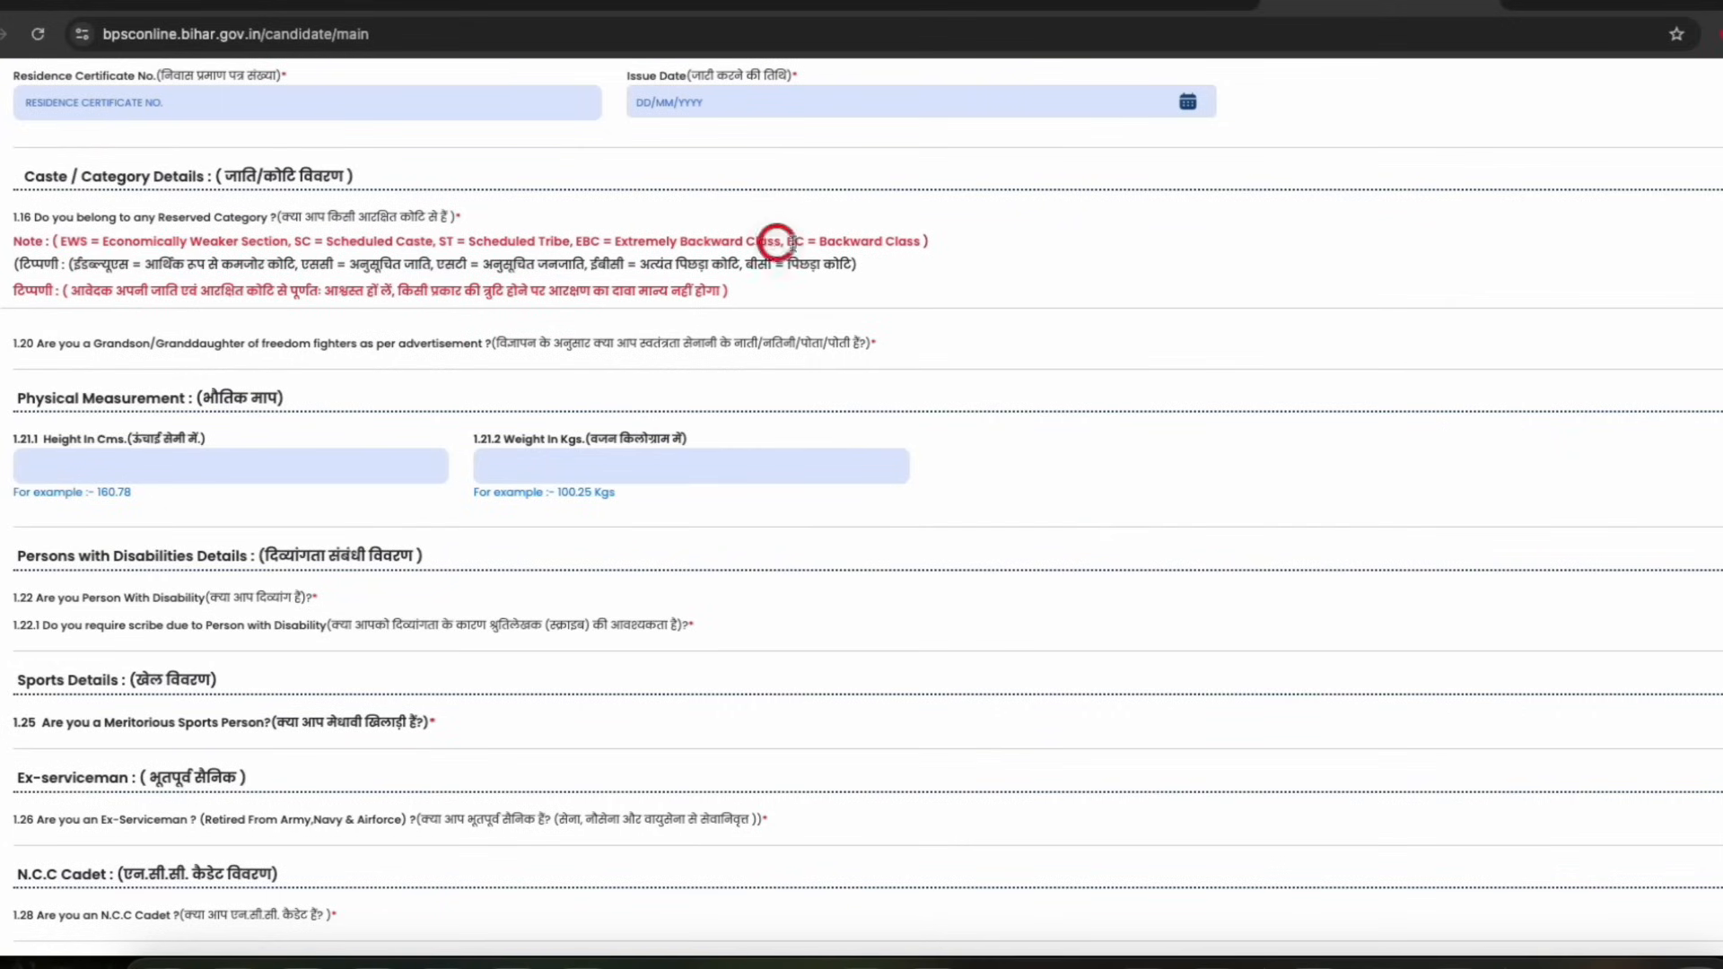
left_click_drag(807, 242, 889, 242)
left_click(347, 265)
scroll(418, 281, "down", 1)
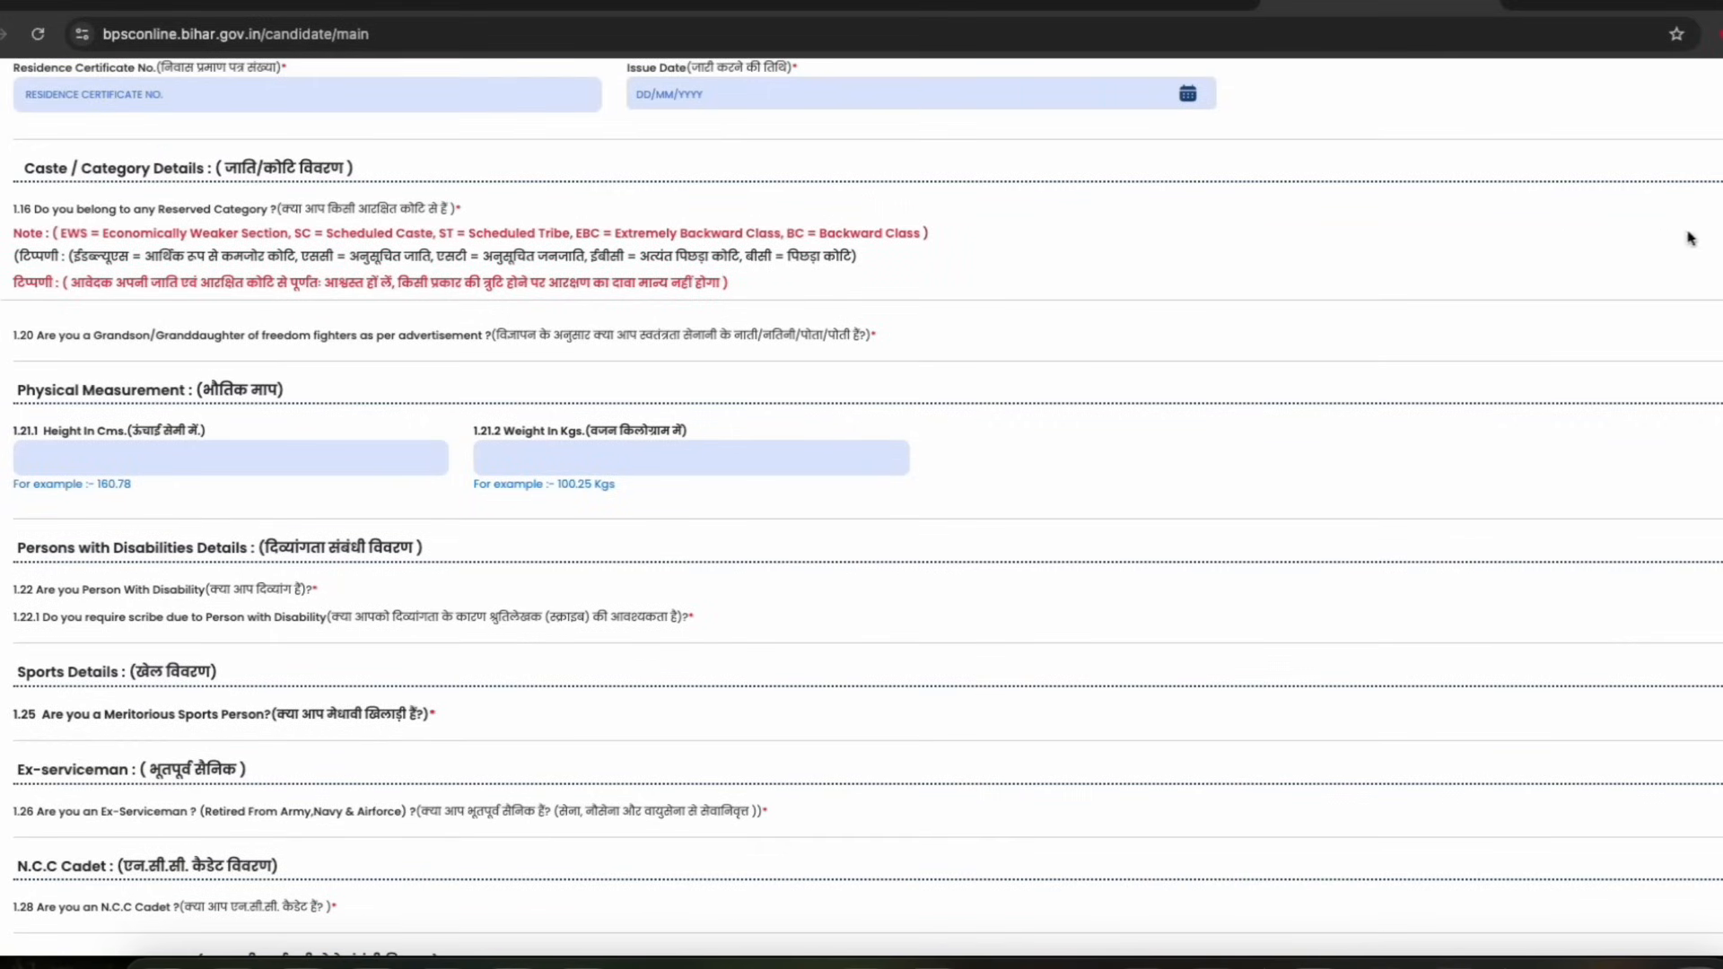
Indicate belonging to a reserved category and select BC as the category code
left_click(132, 259)
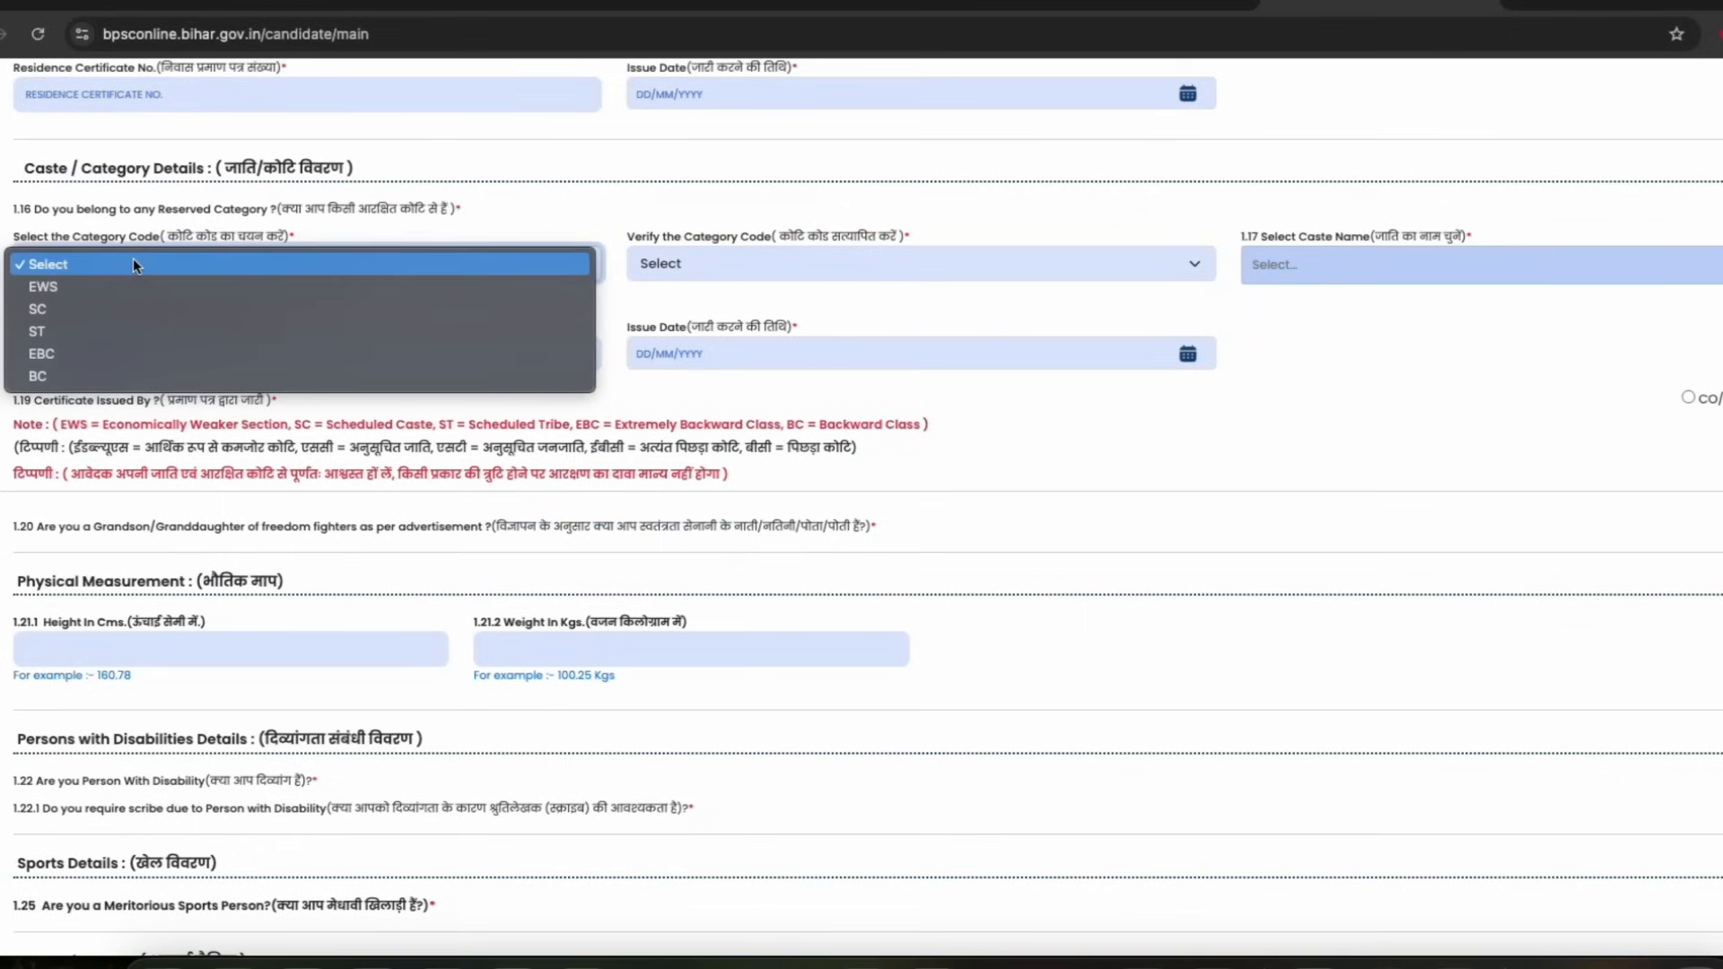
left_click(133, 259)
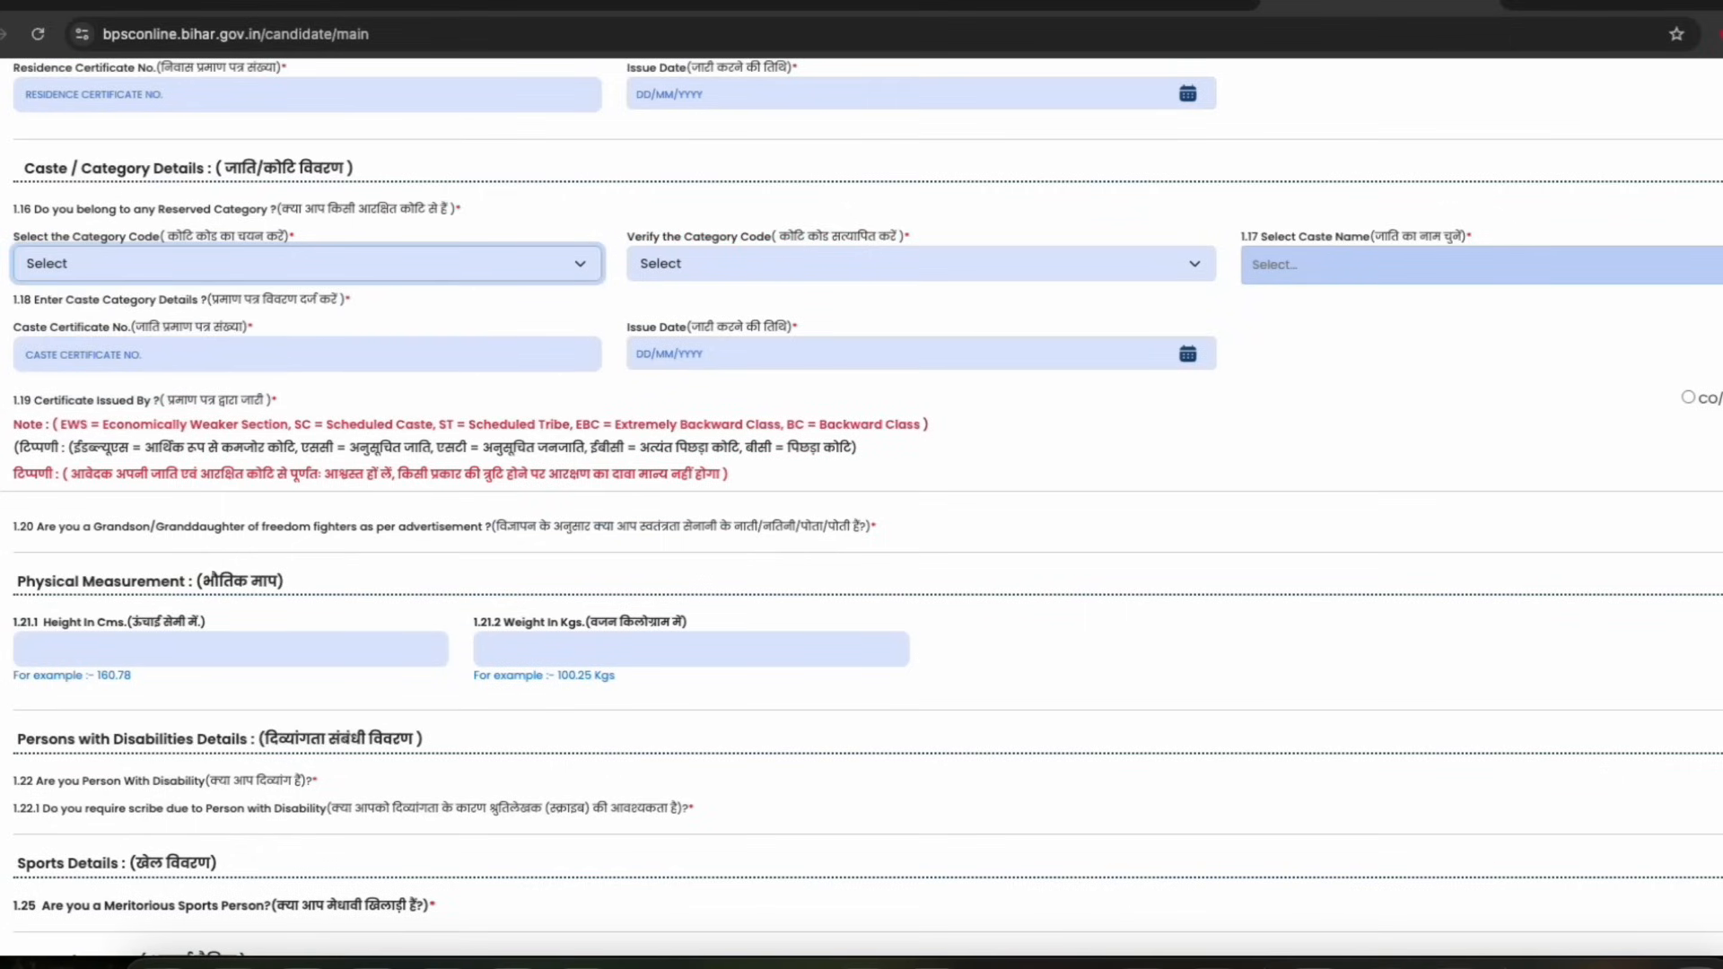
left_click_drag(101, 208, 270, 210)
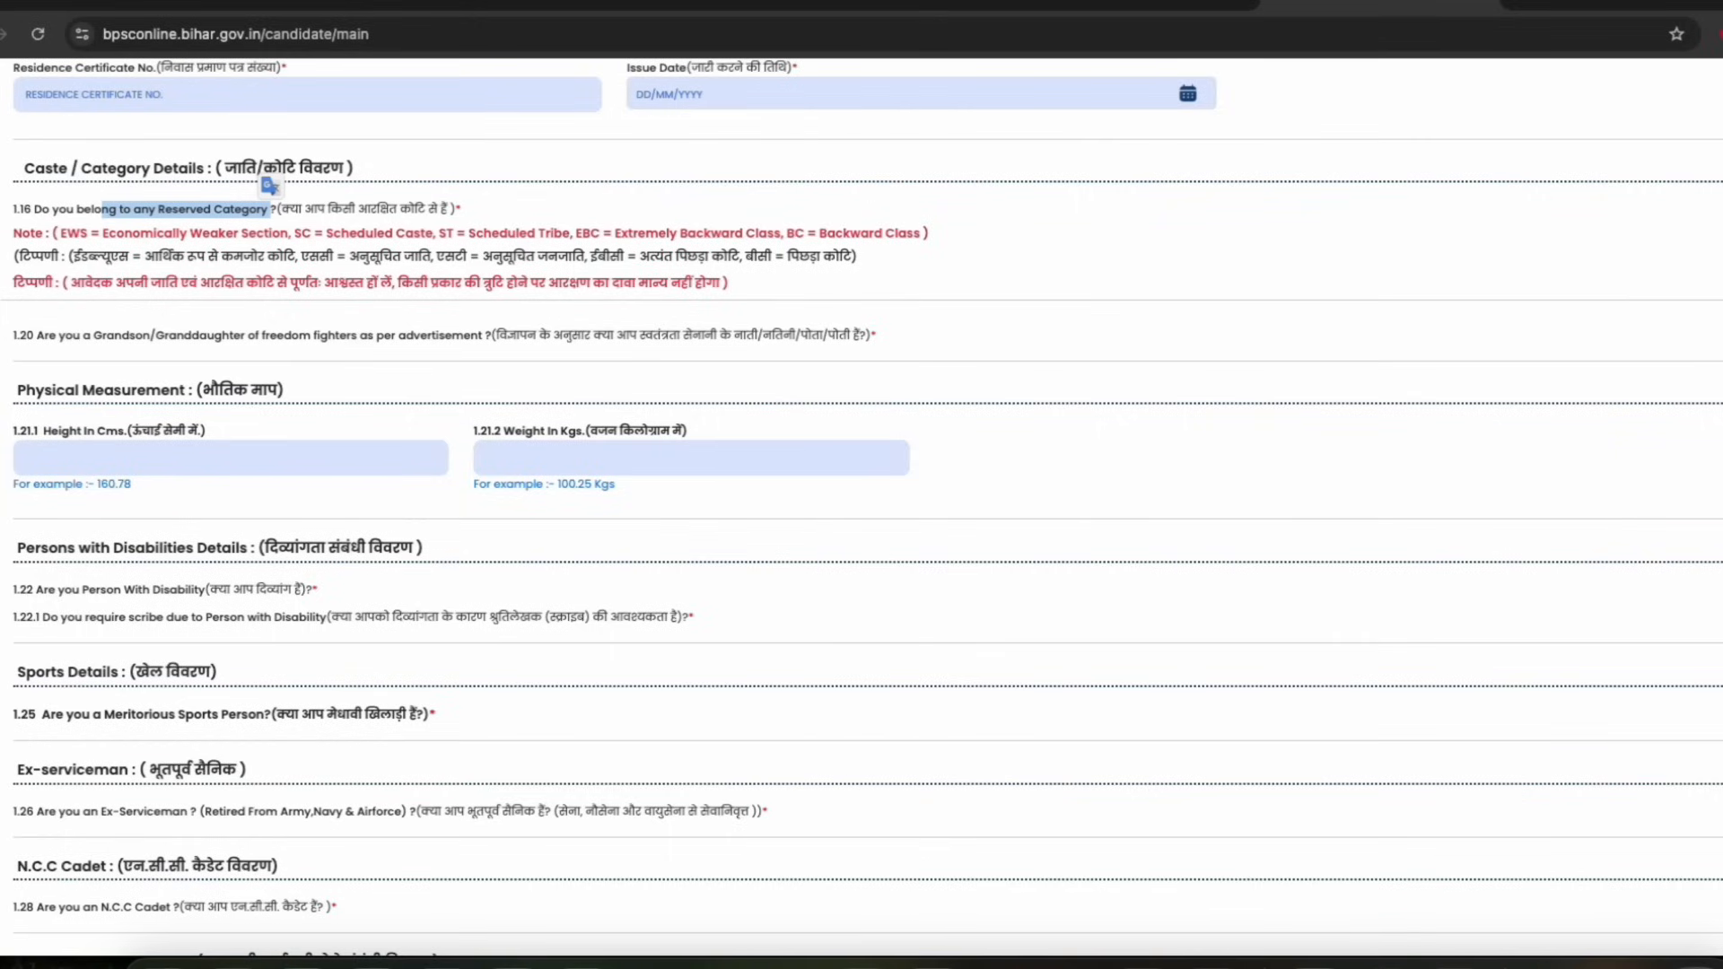
left_click(1720, 209)
left_click(170, 267)
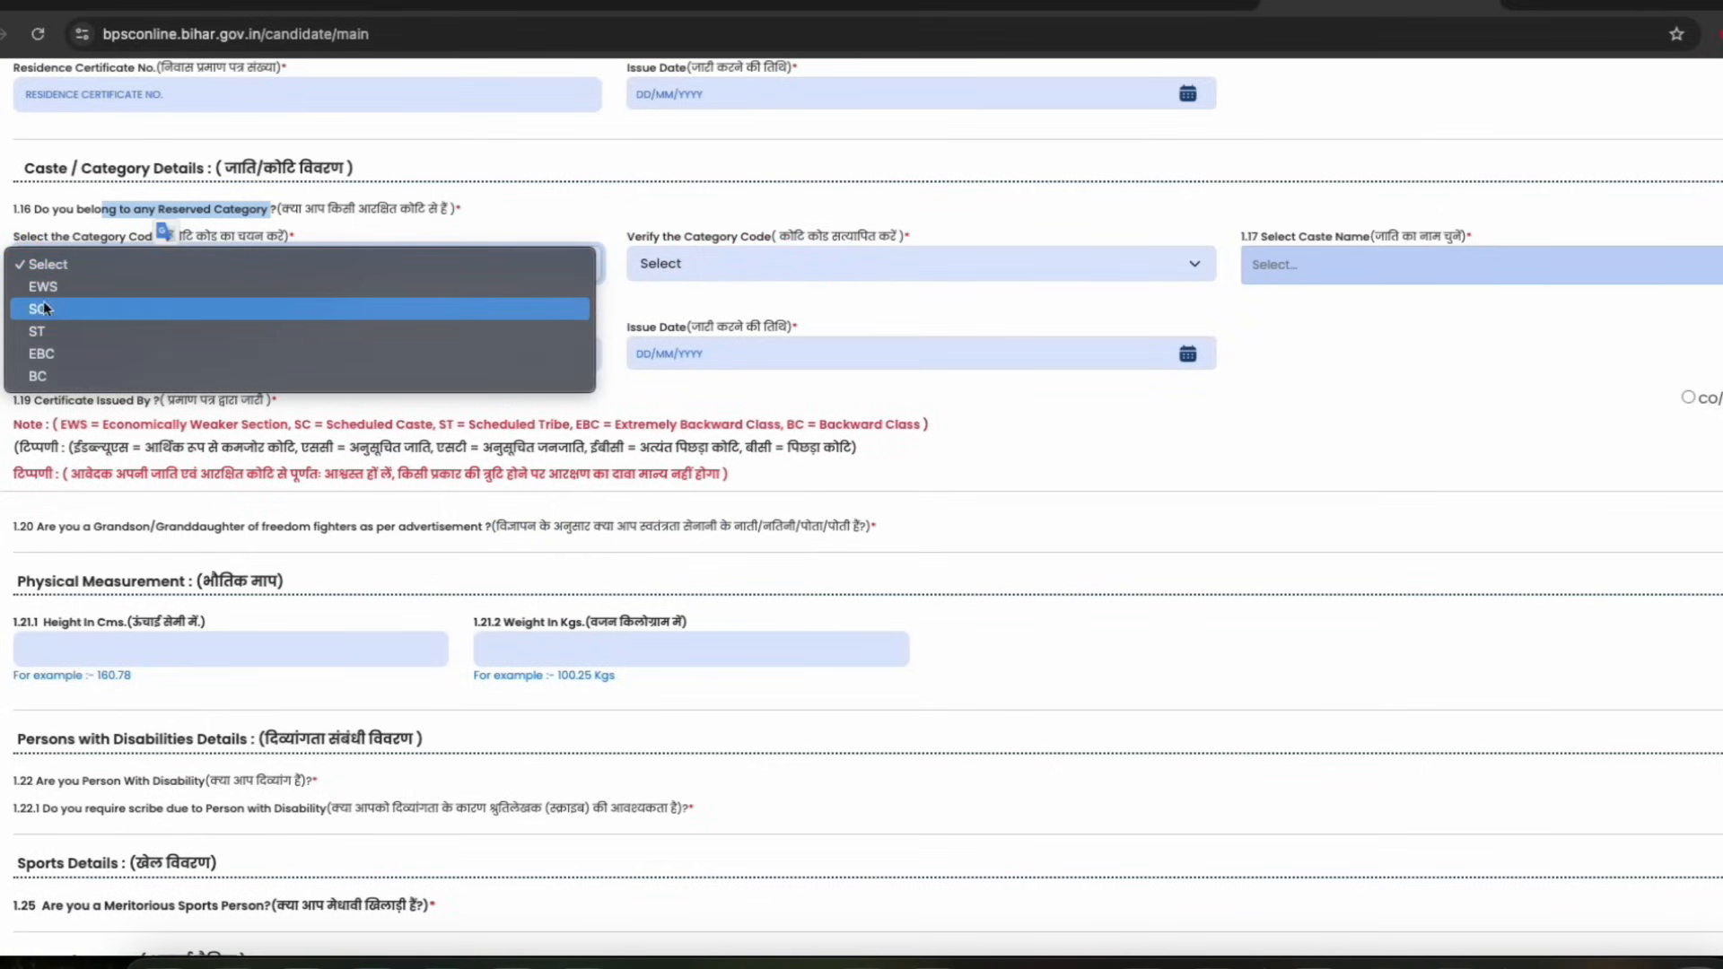
left_click(56, 377)
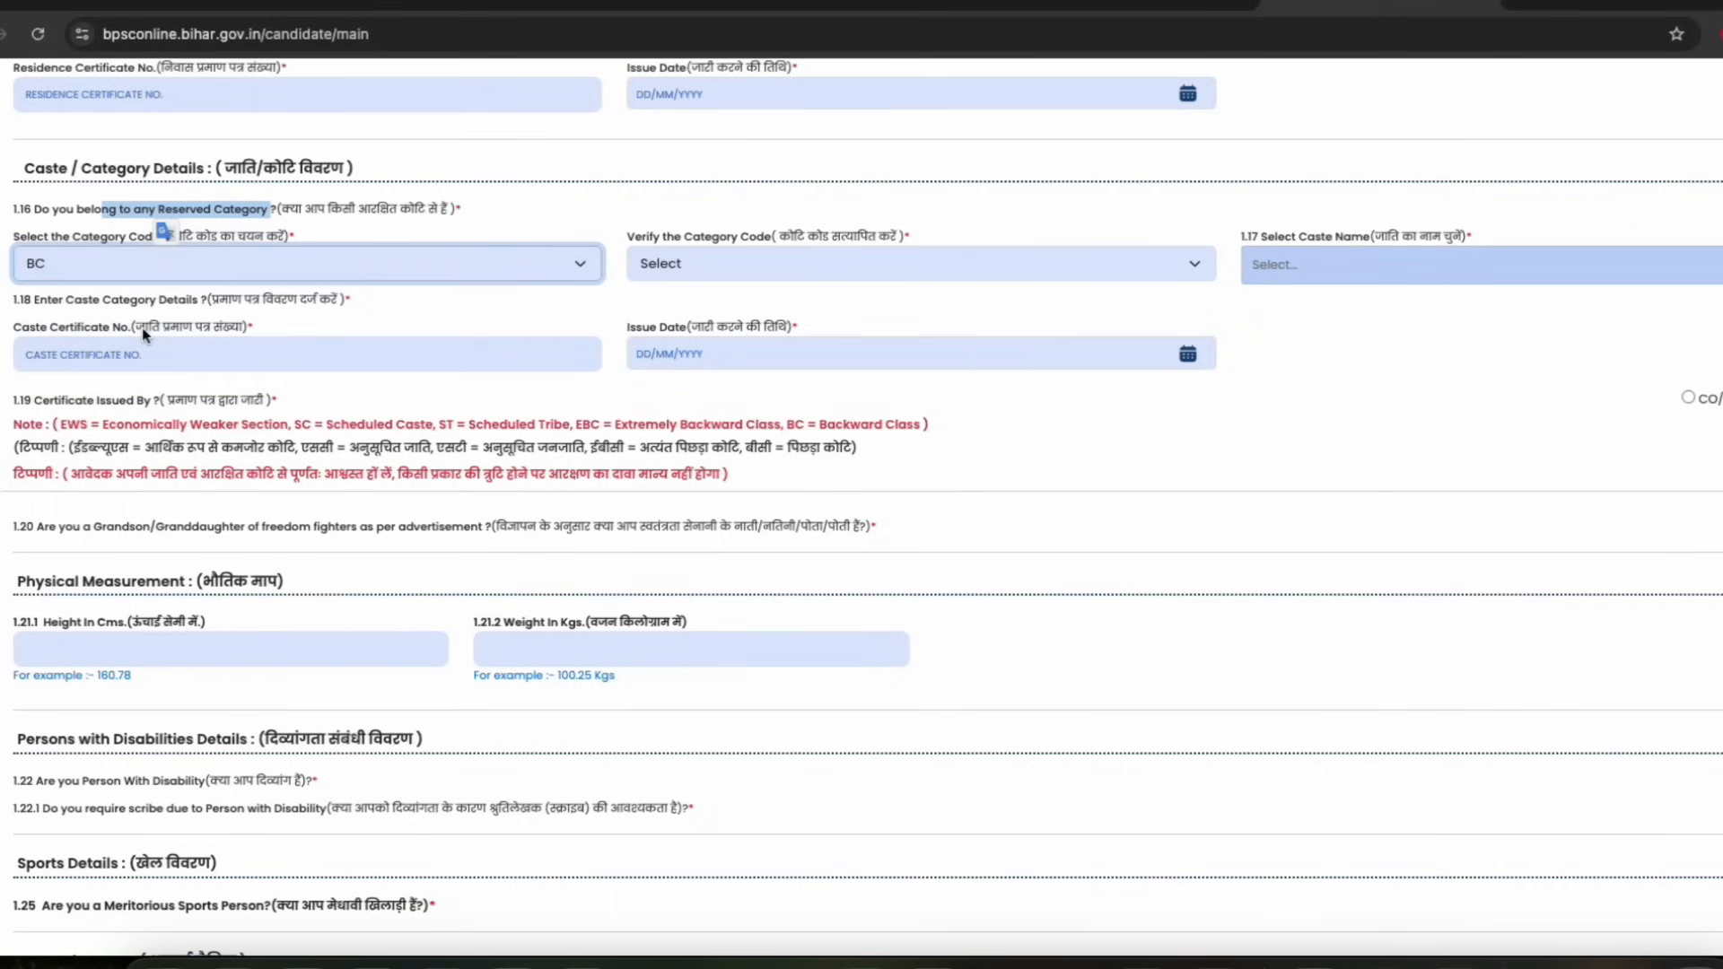
Set Verify Category Code to BC and browse the caste name list
left_click(699, 267)
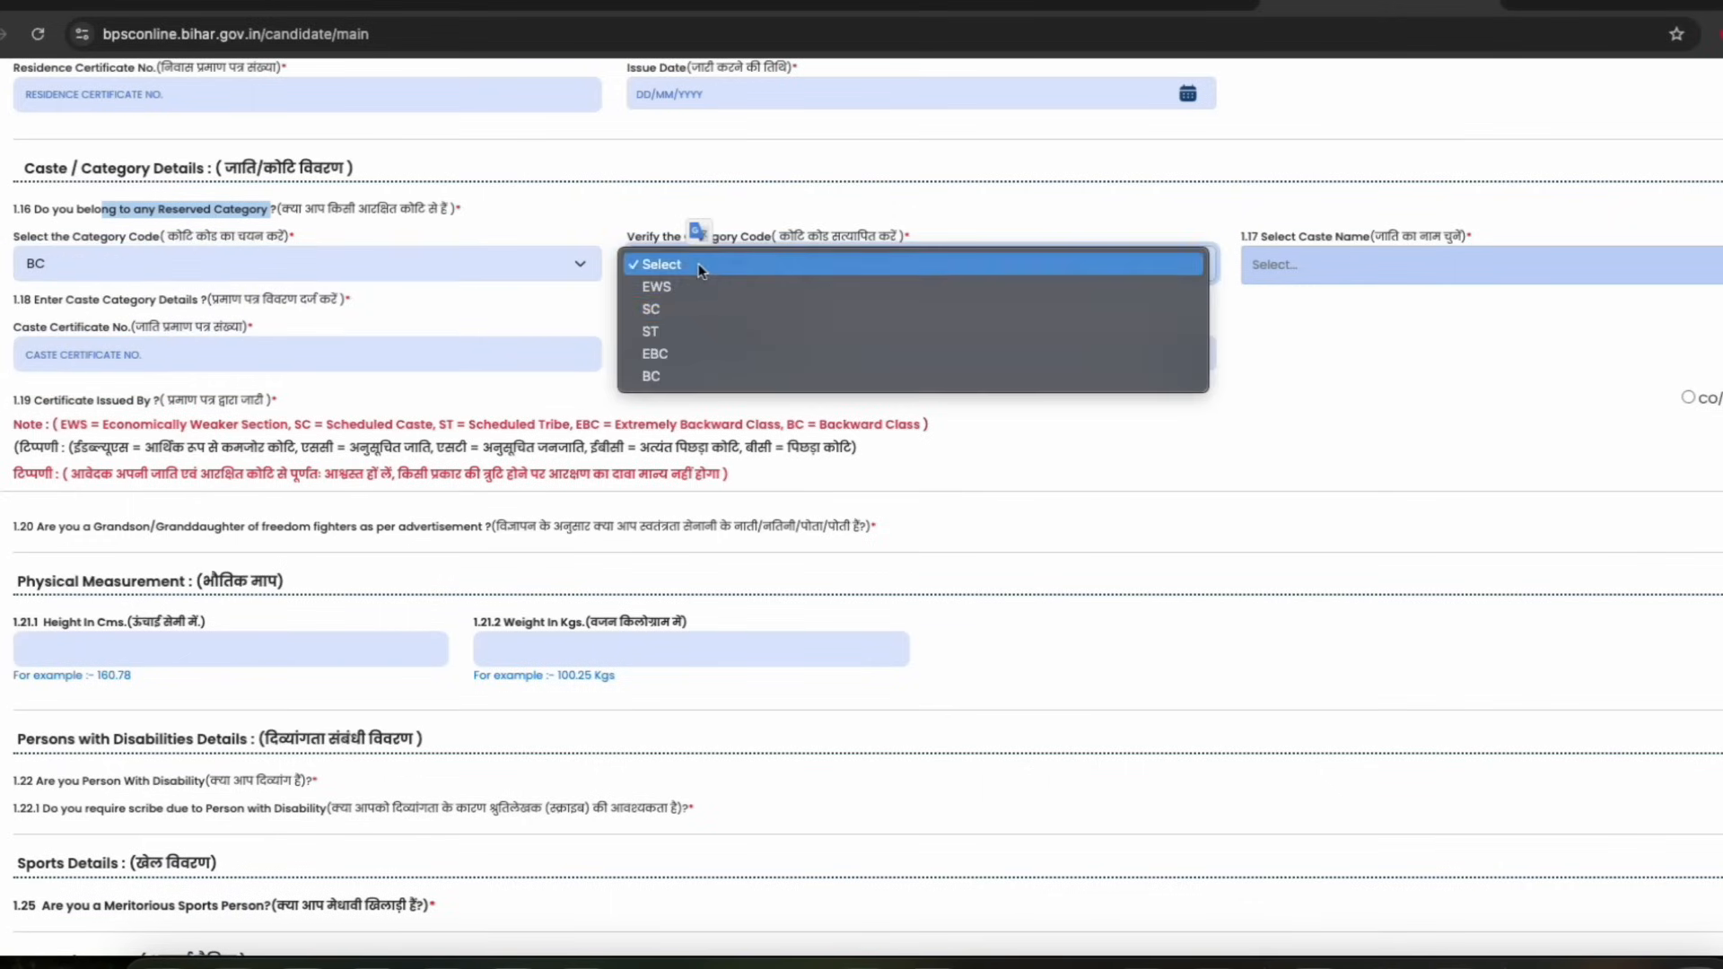
left_click(664, 372)
left_click(1346, 269)
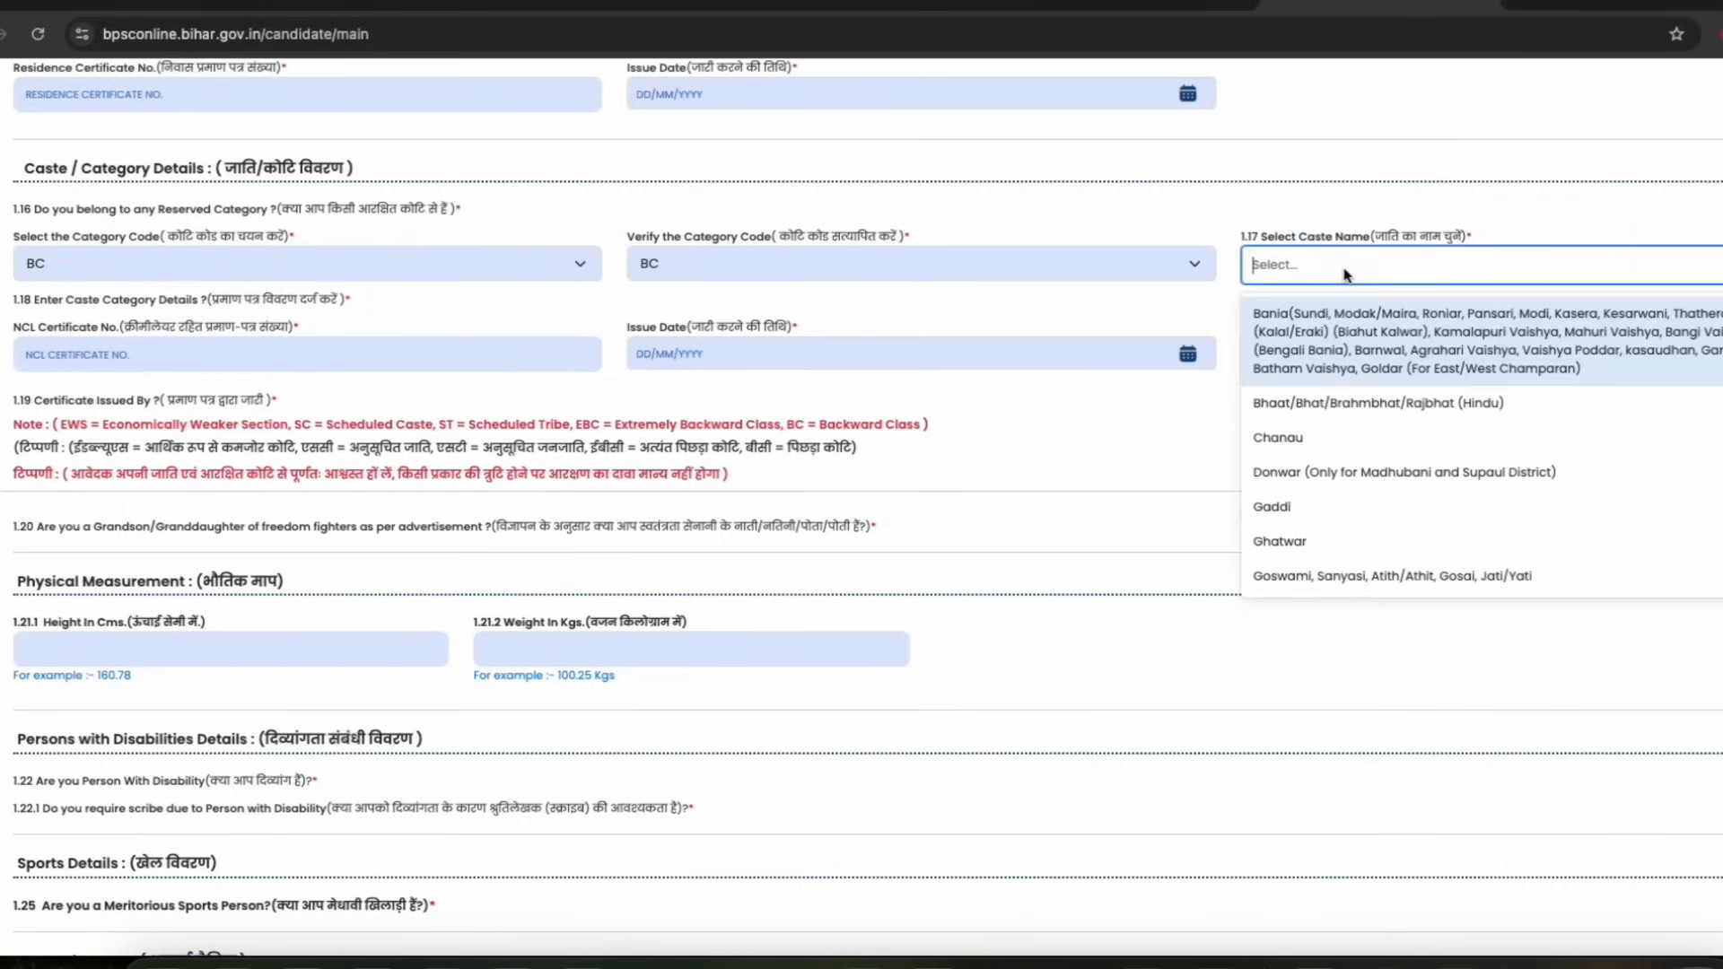
scroll(1346, 453, "down", 5)
scroll(1387, 449, "up", 10)
left_click(115, 327)
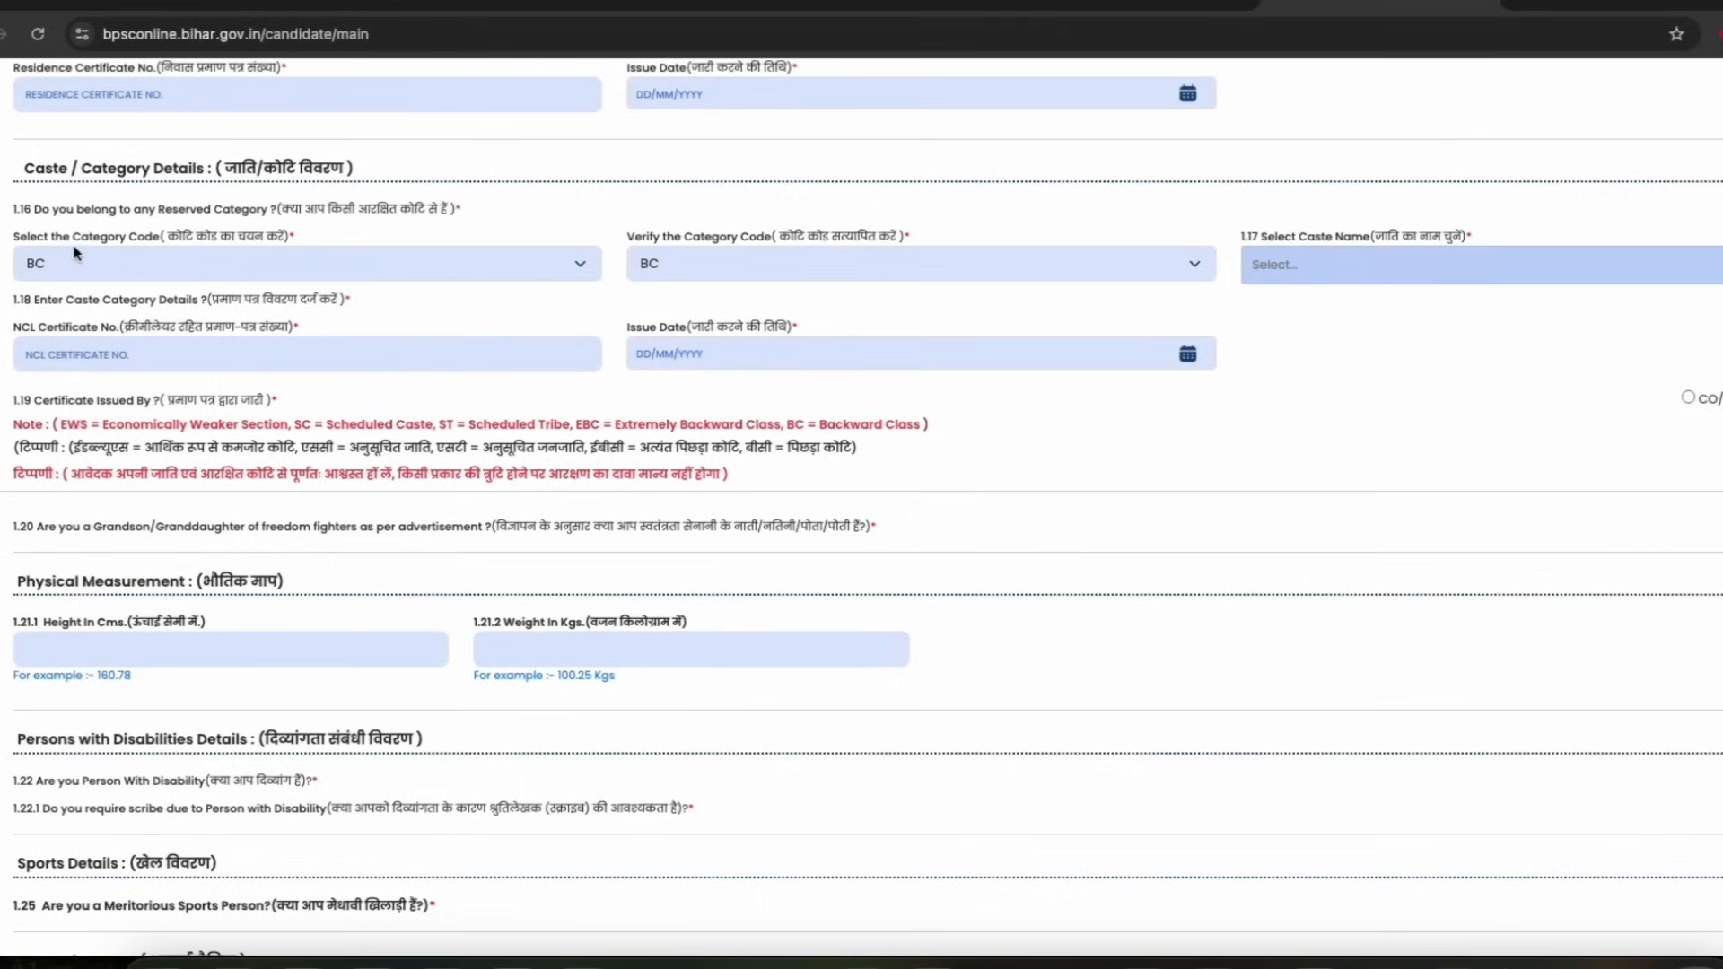
Change both the category code and Verify Category Code selections to SC
left_click_drag(87, 331, 198, 322)
left_click(123, 333)
left_click_drag(661, 331, 736, 333)
left_click(192, 262)
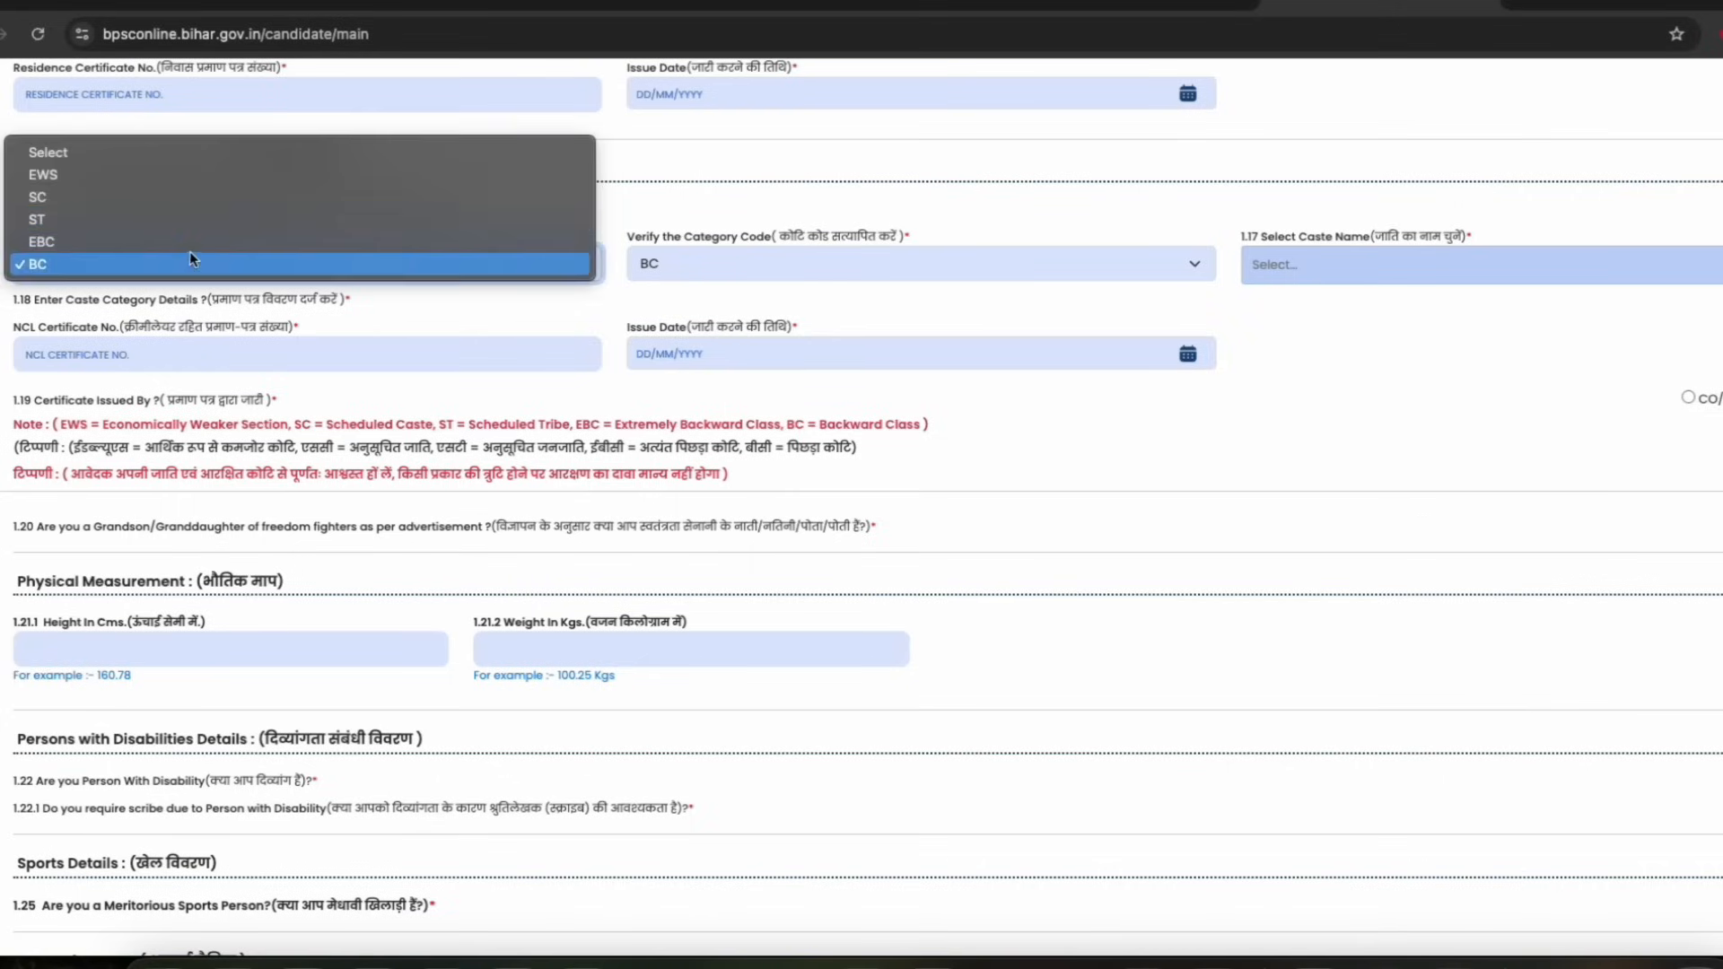
left_click(42, 197)
left_click(686, 262)
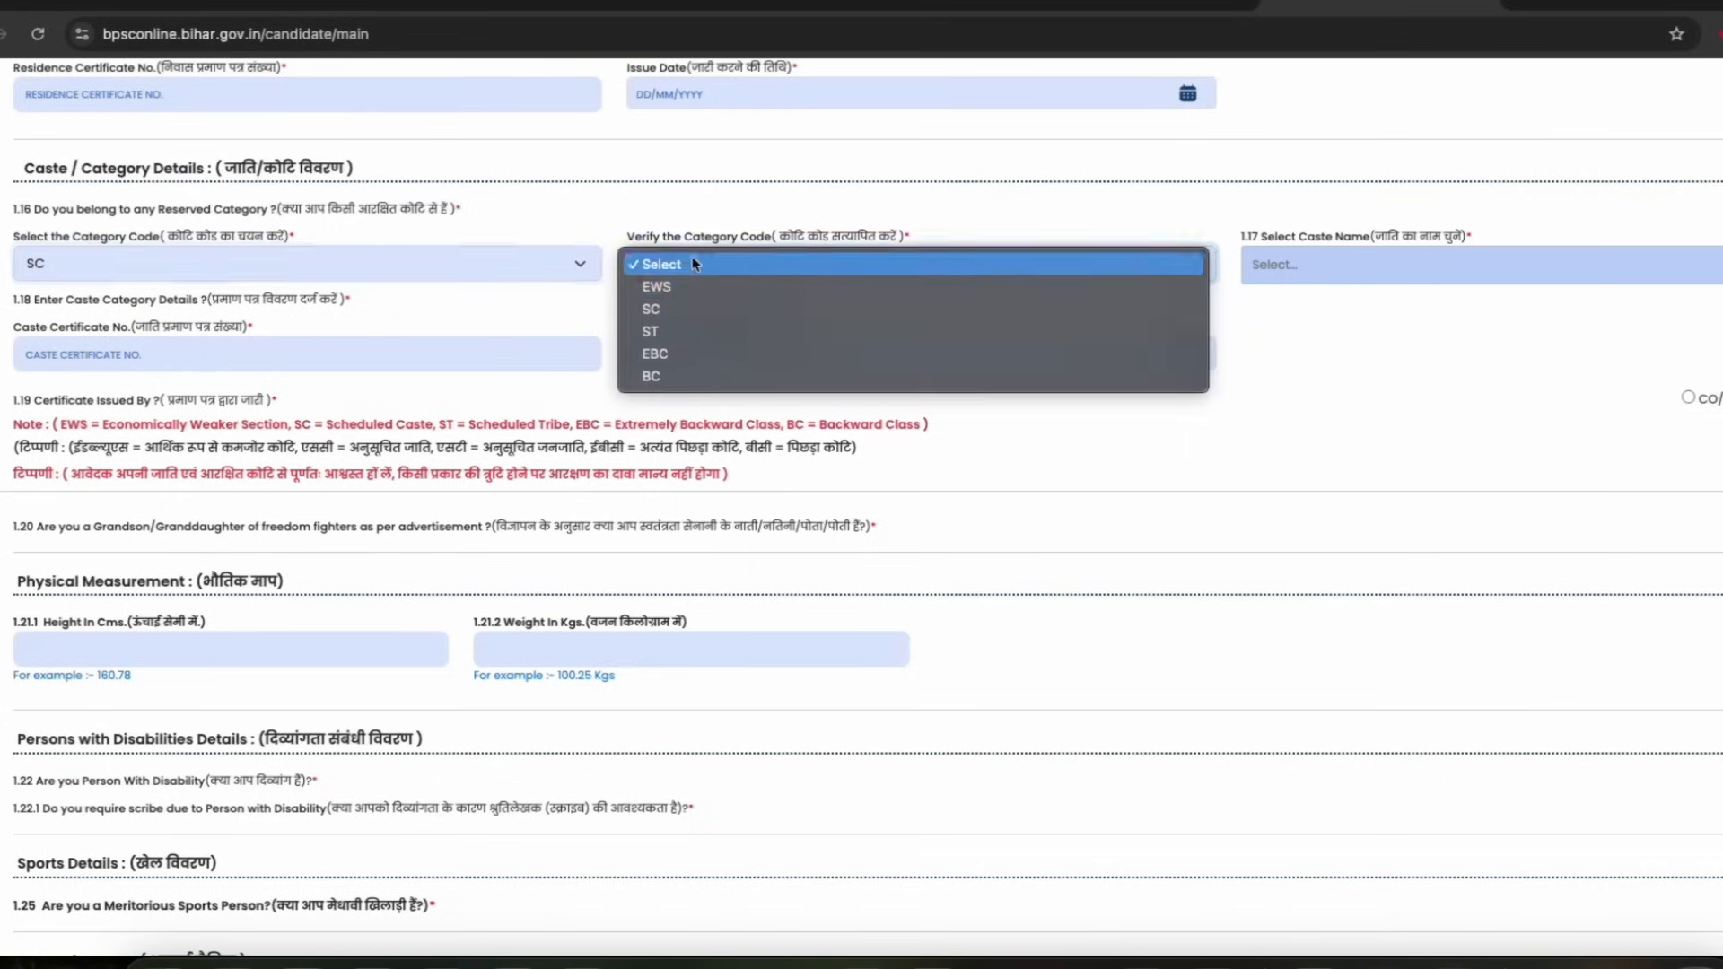
left_click(674, 313)
left_click_drag(658, 326, 709, 332)
Browse the caste name list available for the SC category
left_click(1351, 264)
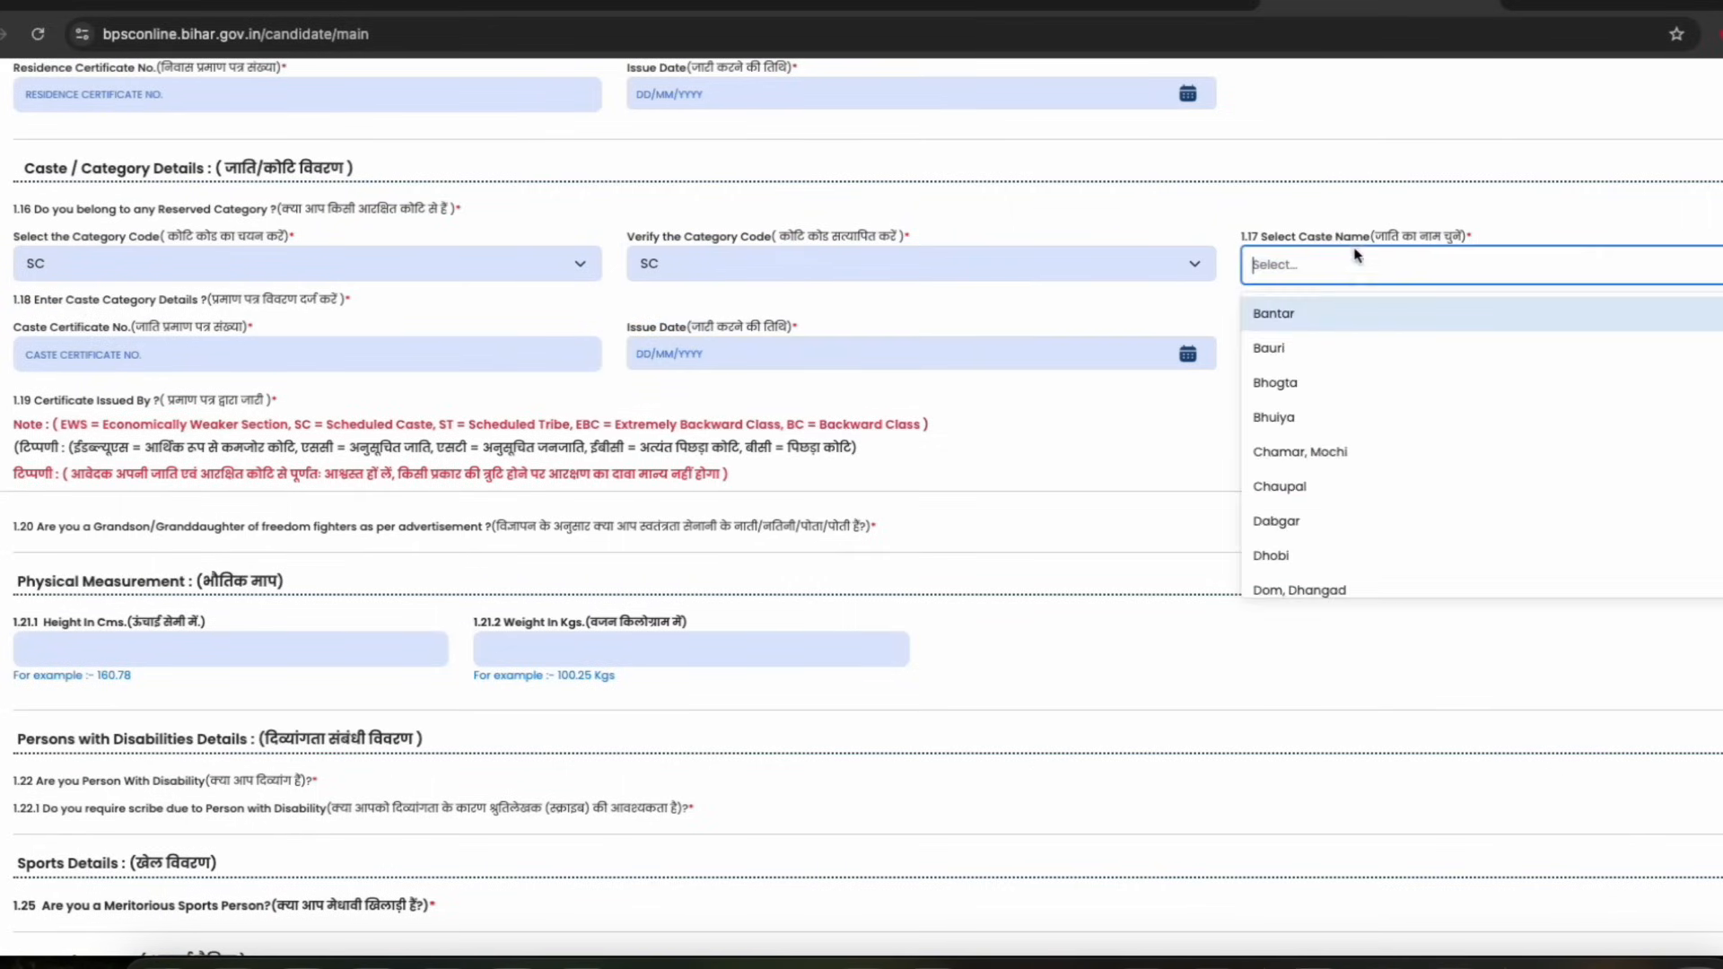
scroll(1346, 476, "down", 4)
left_click(1124, 325)
left_click(1358, 280)
left_click(763, 291)
Change the category code and Verify Category Code both to EWS
left_click(233, 267)
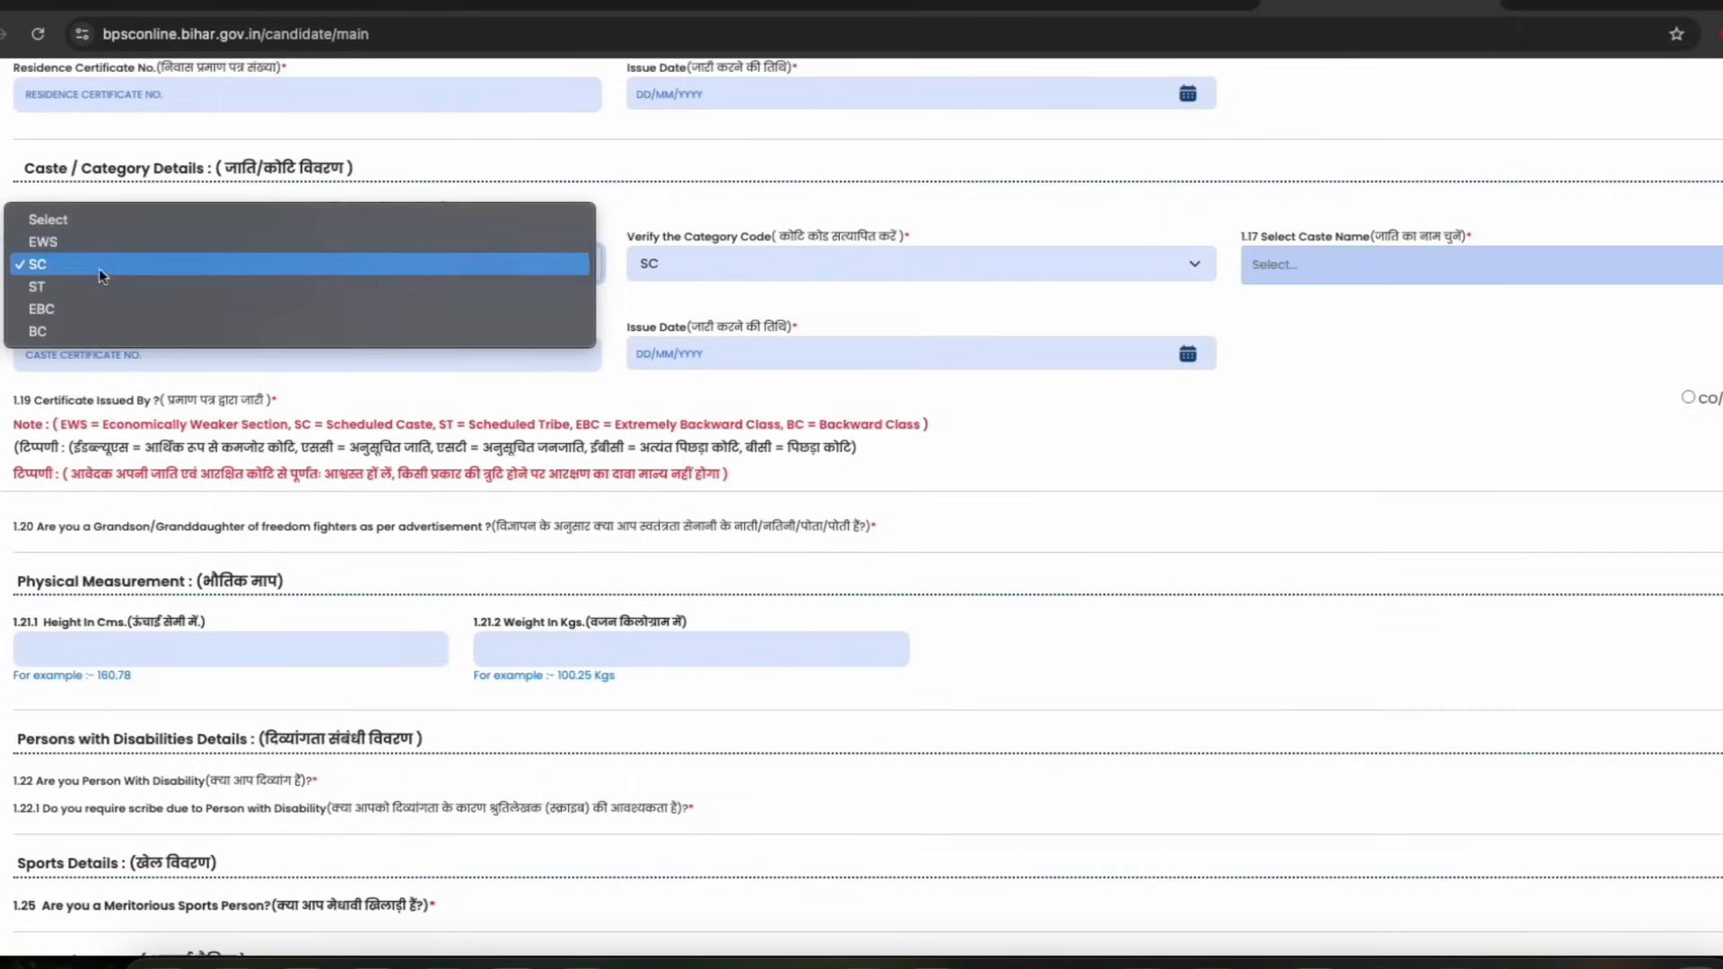
left_click(75, 246)
left_click(49, 334)
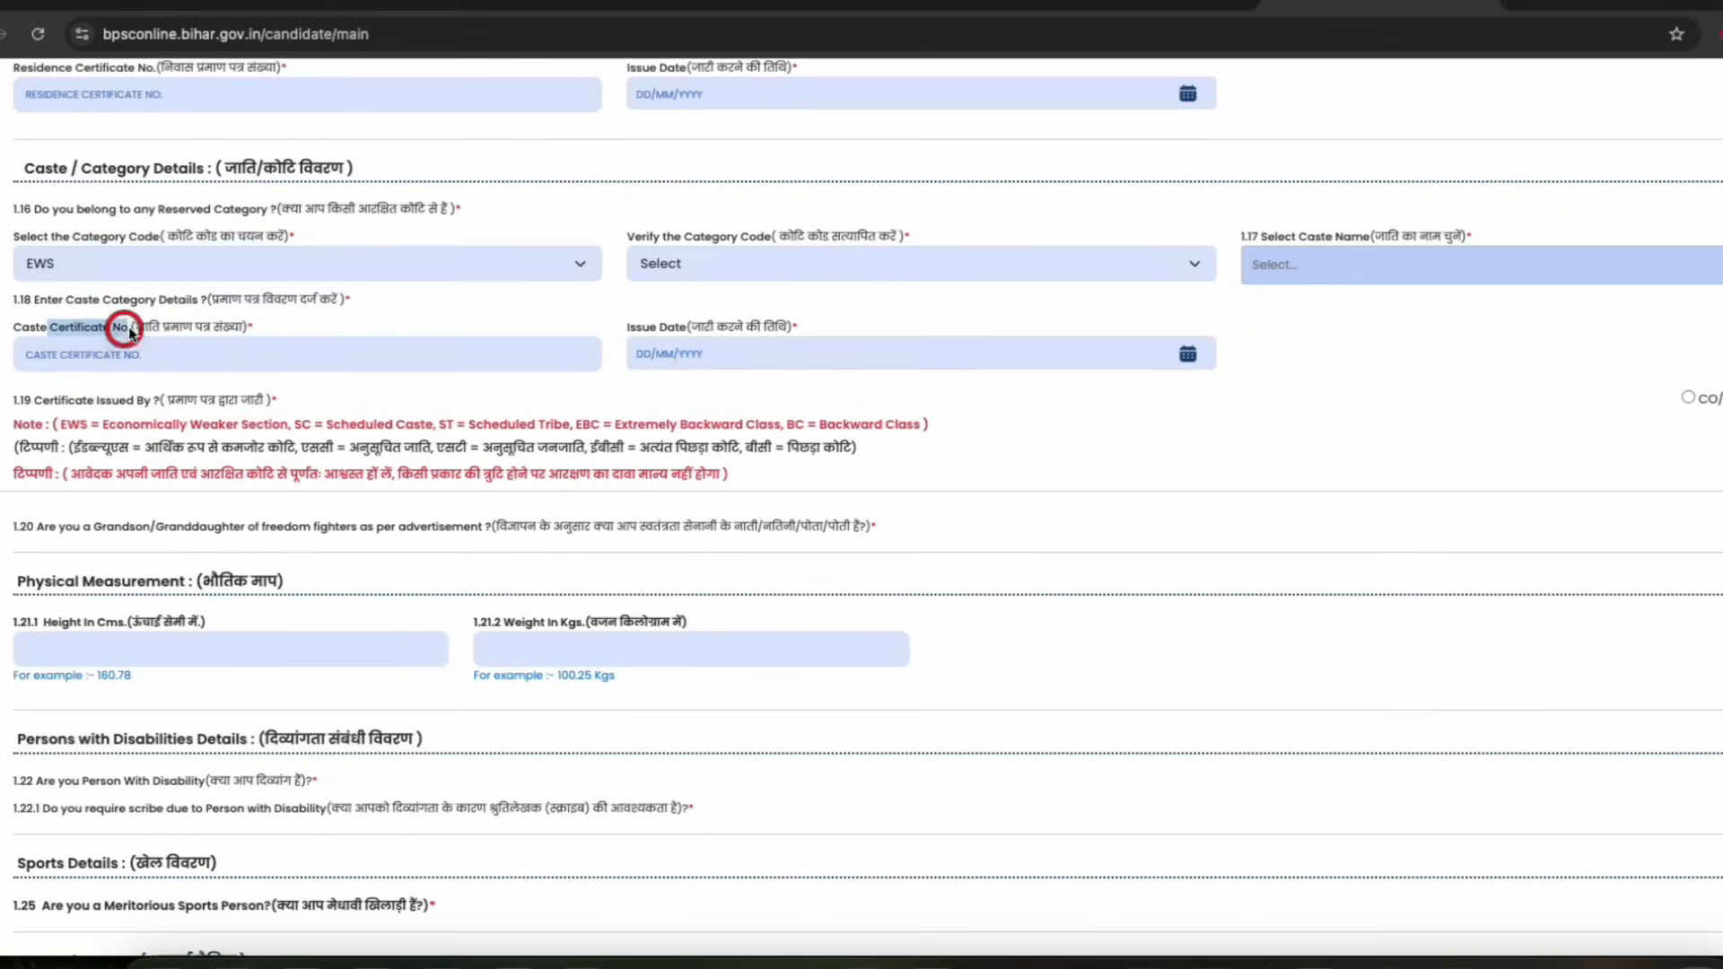
left_click(728, 262)
left_click(692, 288)
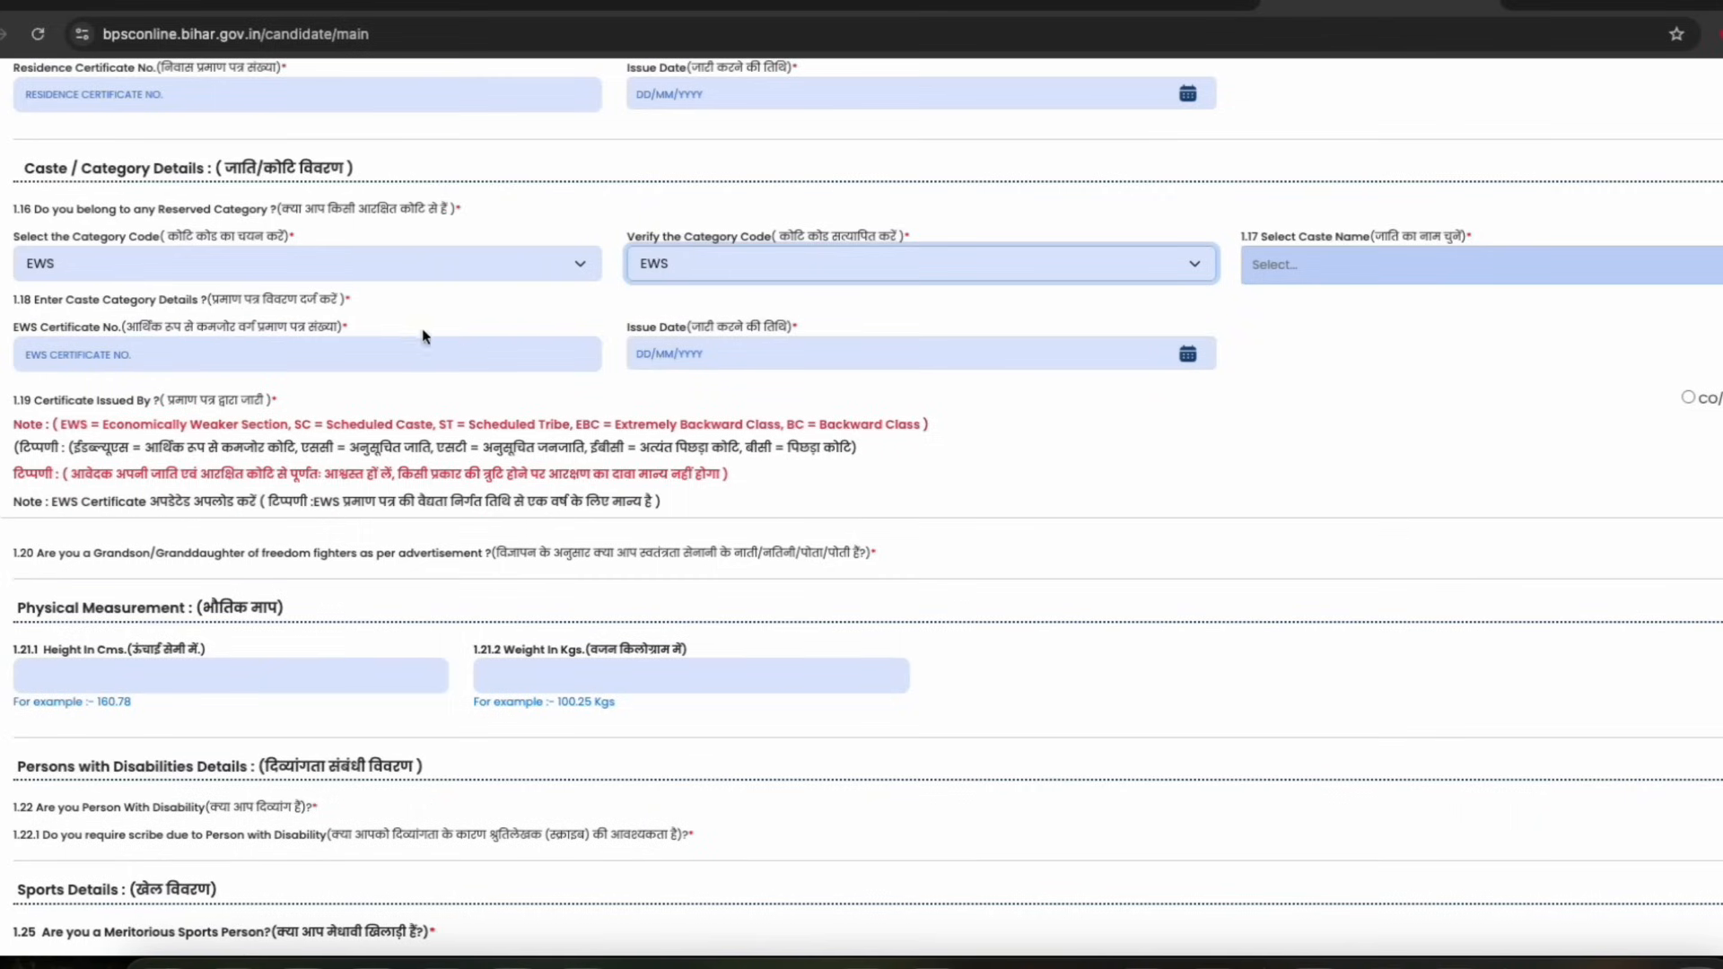
Browse the caste name list available for the EWS category
left_click(108, 334)
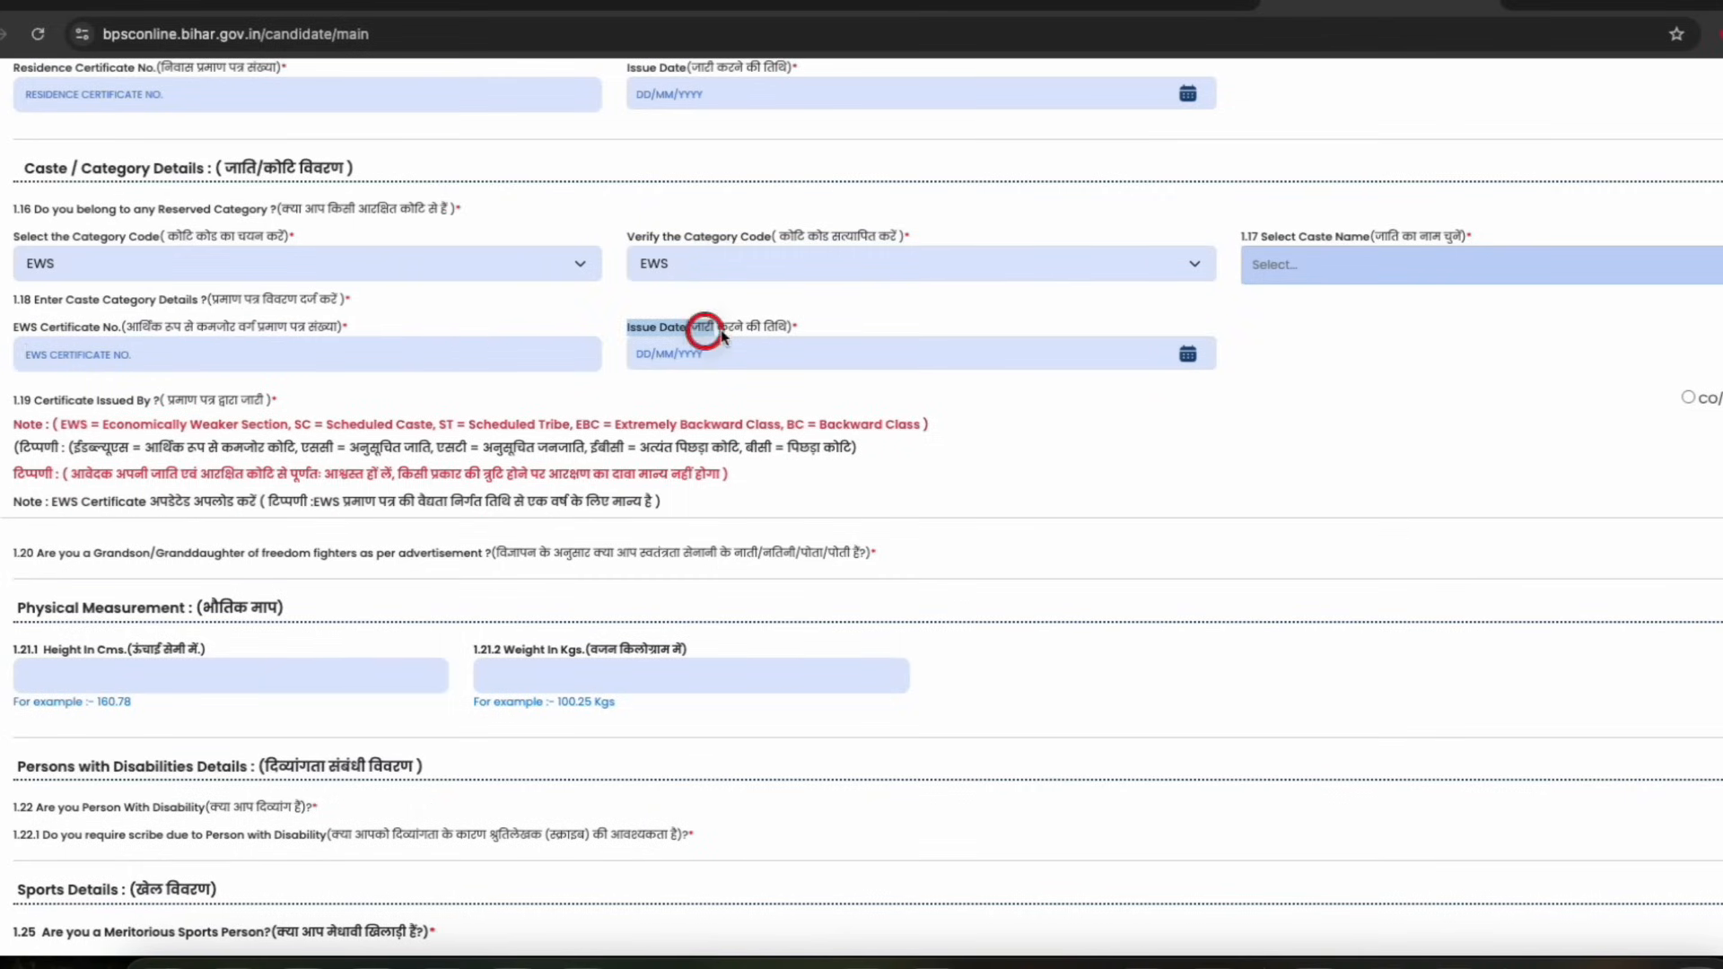
left_click(1388, 264)
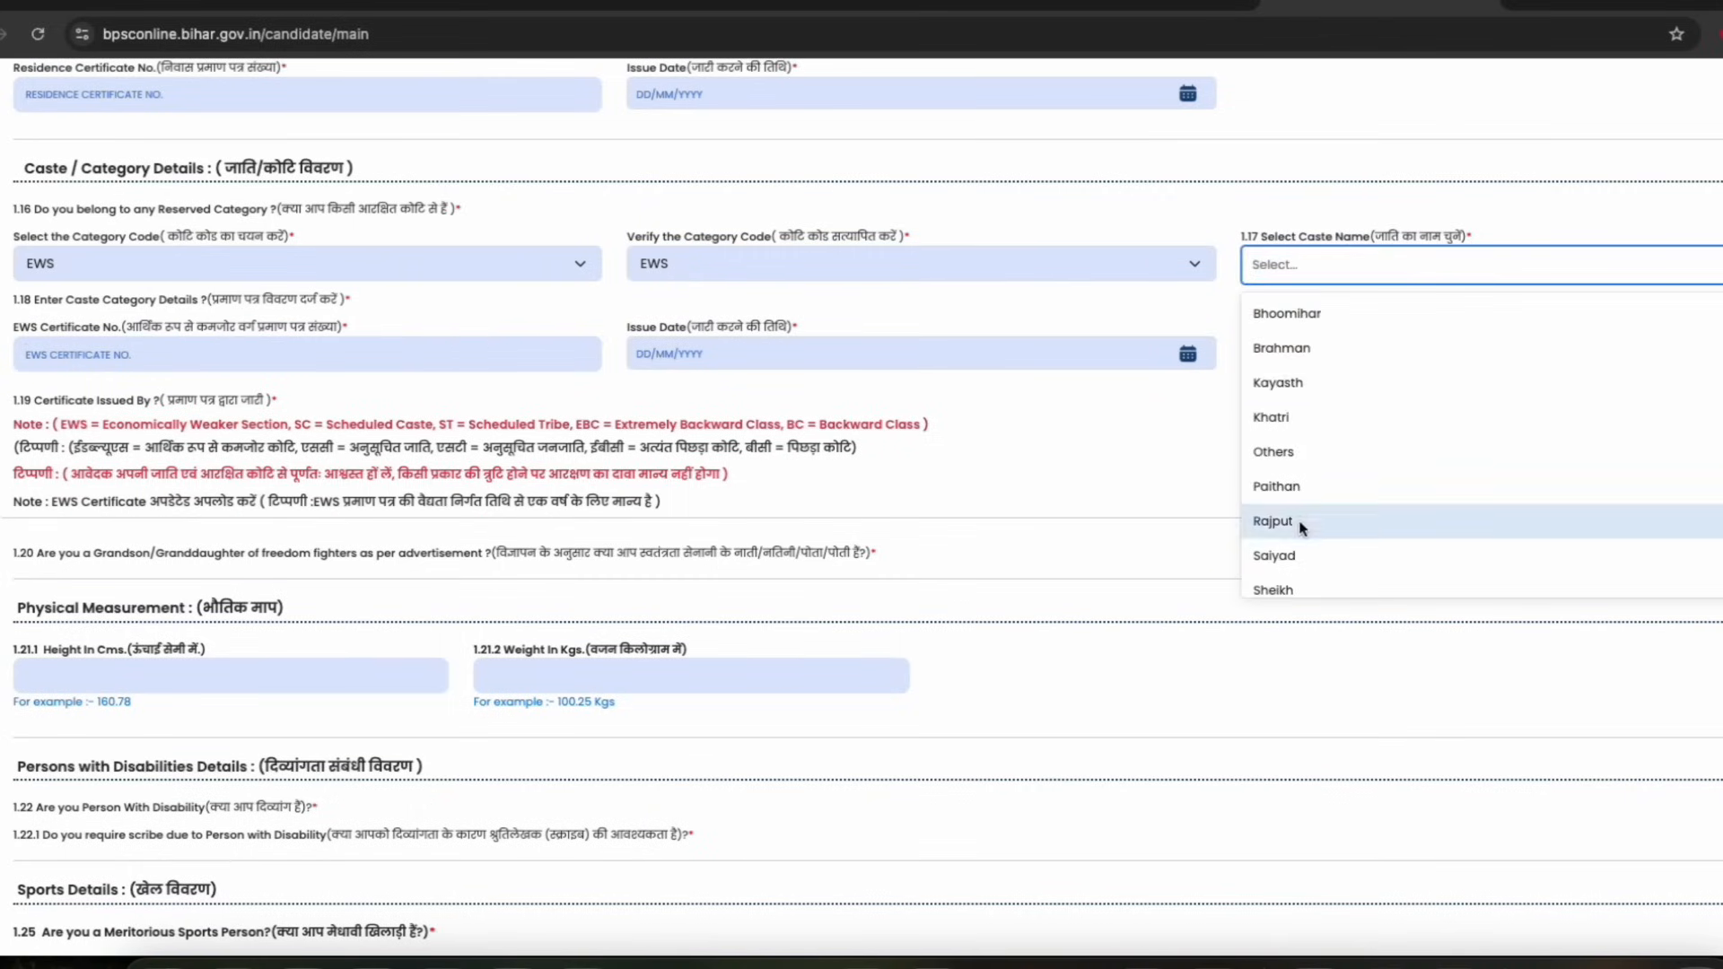
left_click(714, 415)
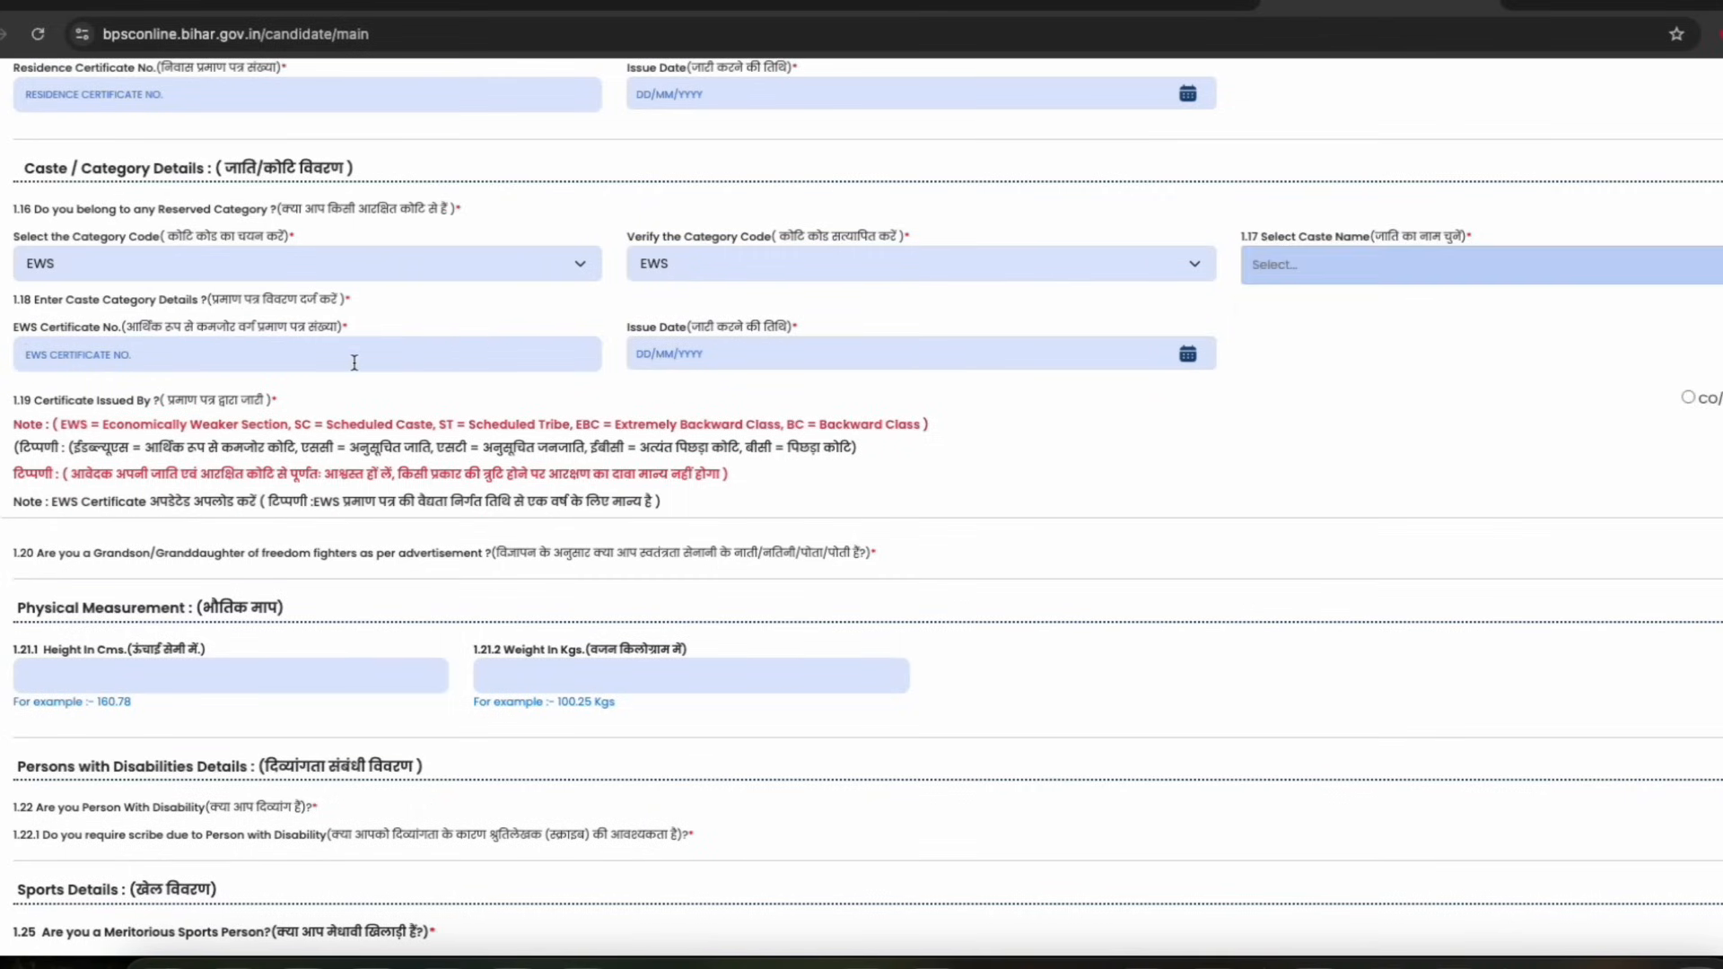
scroll(269, 367, "down", 1)
Select CO as the authority that issued the category certificate
left_click(108, 328)
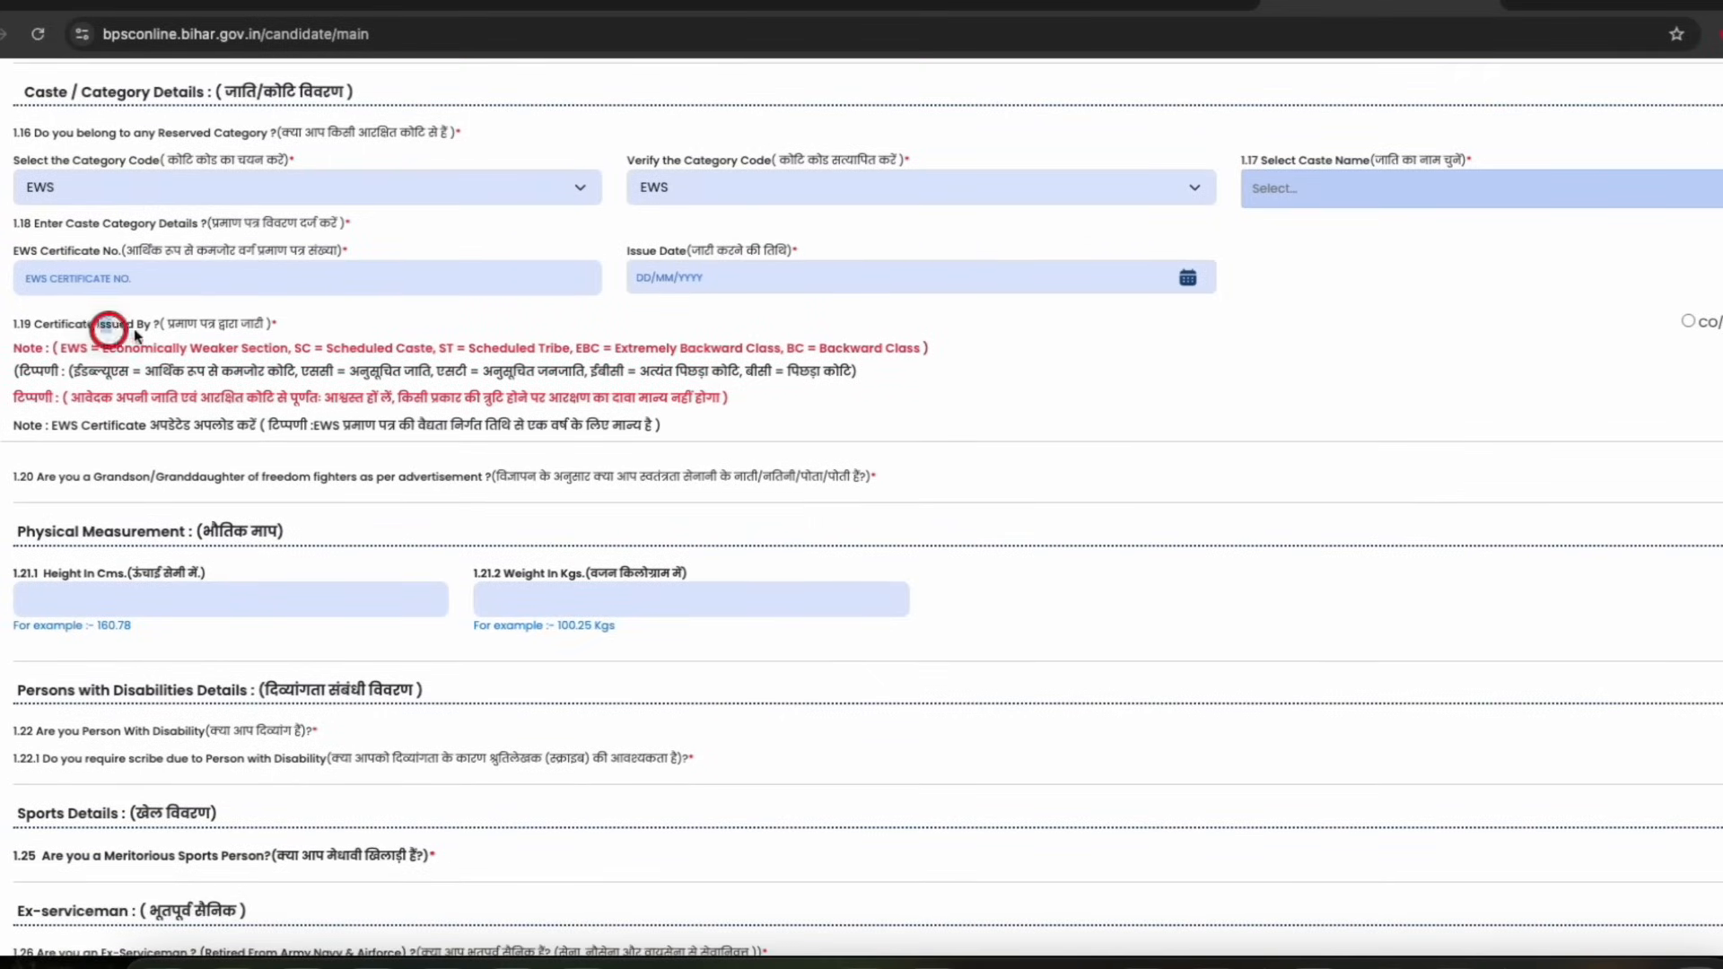
left_click(1688, 322)
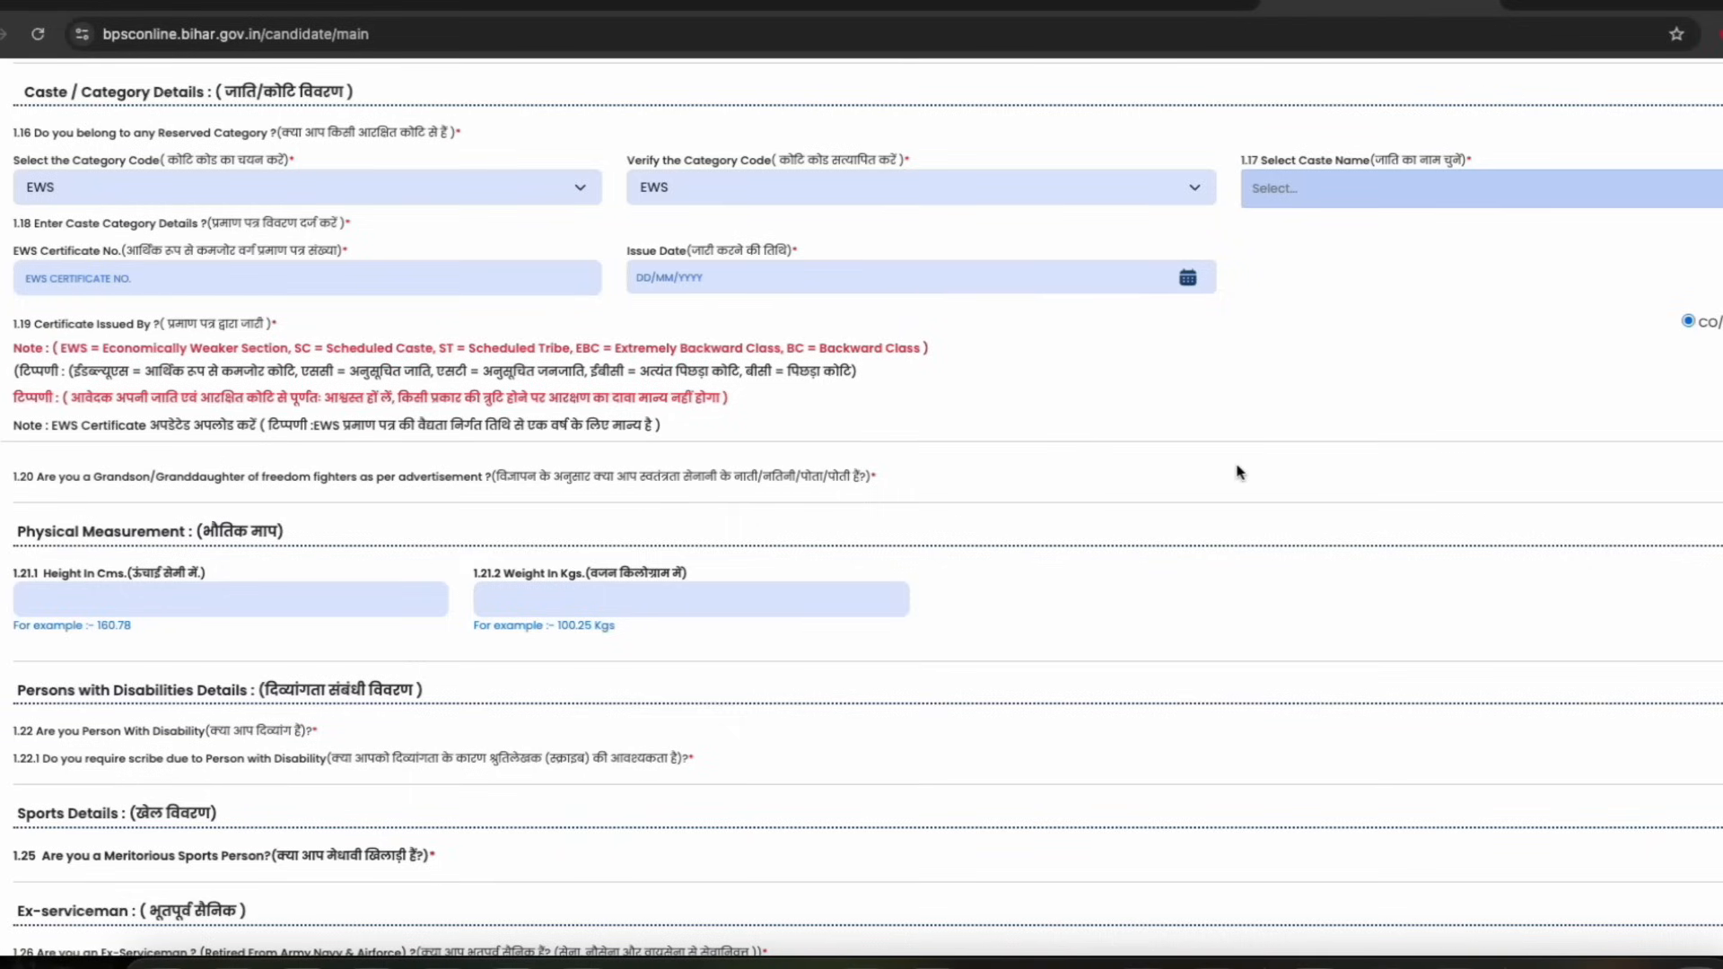
scroll(386, 464, "down", 1)
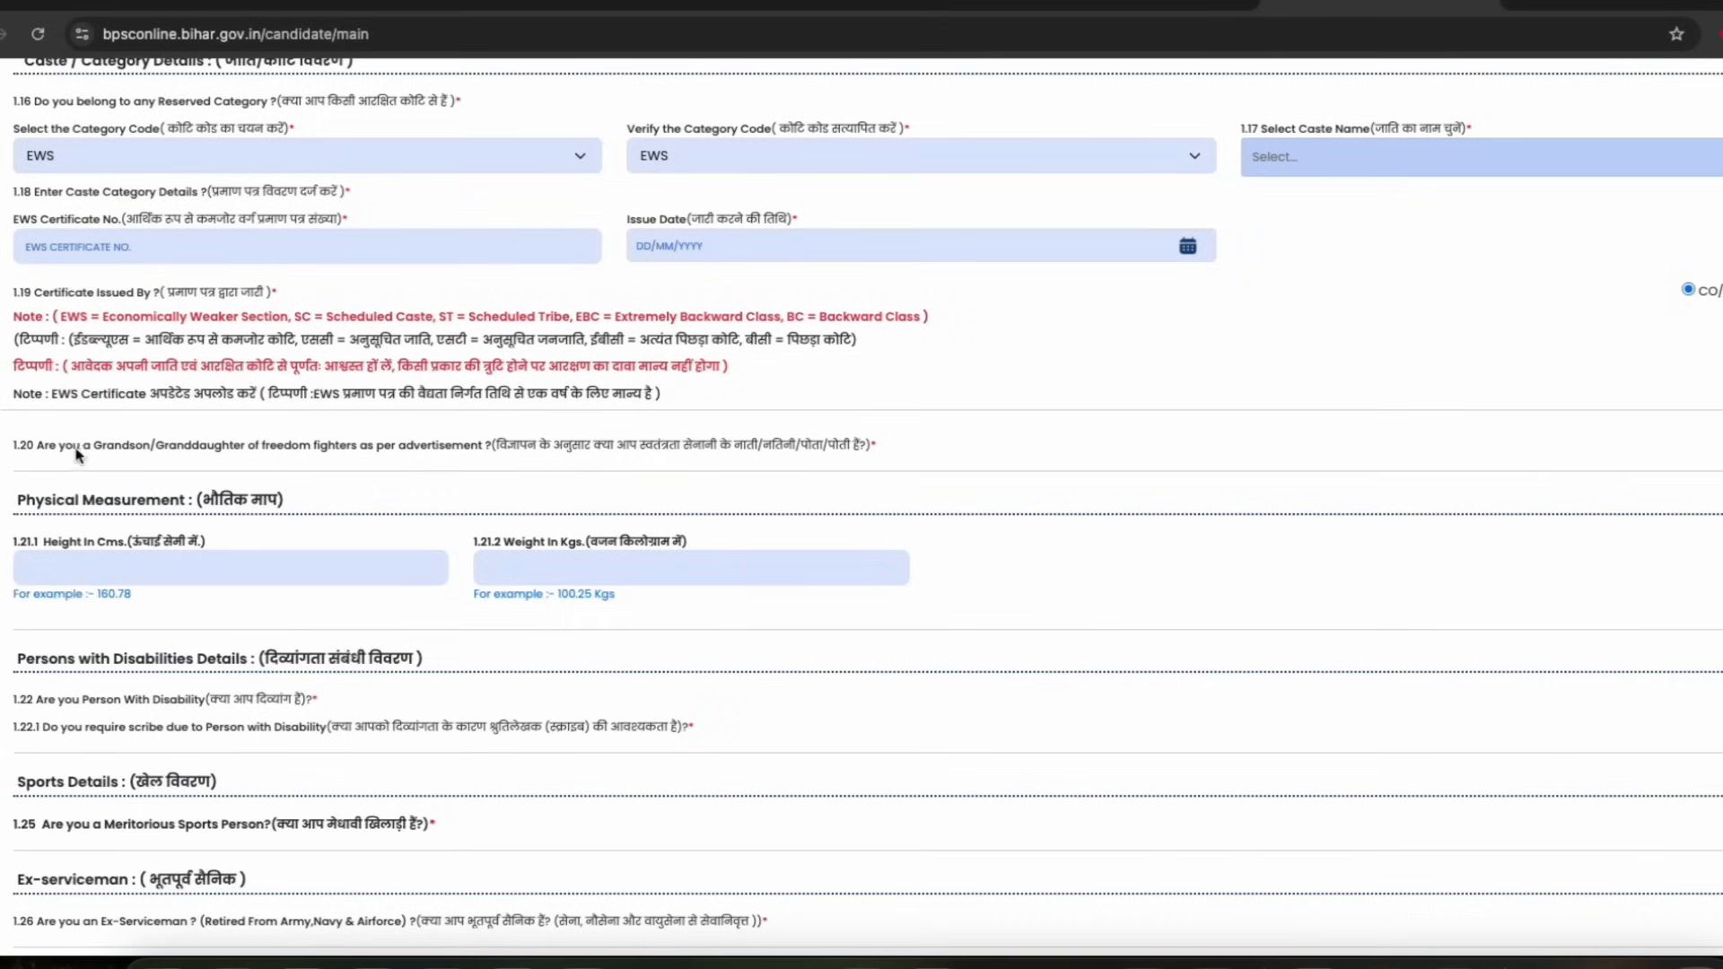
left_click_drag(242, 449, 433, 455)
left_click(433, 455)
scroll(162, 348, "down", 2)
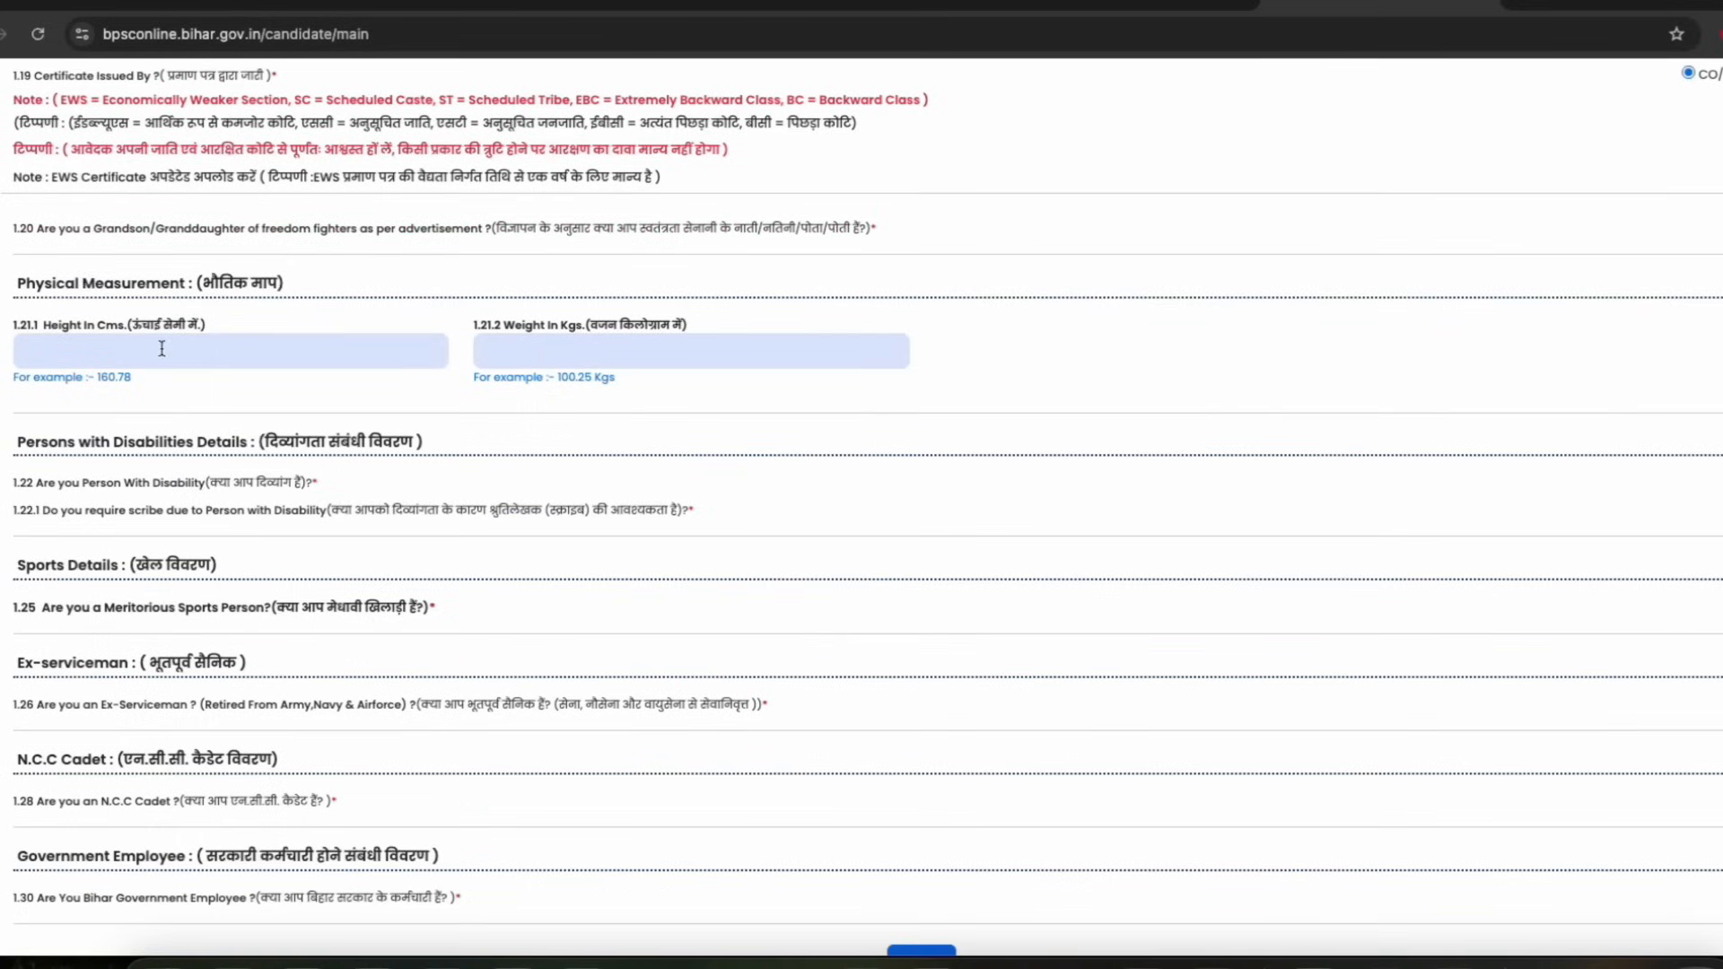
Review the physical measurement, disability, sports and ex-serviceman questions further down the form
left_click_drag(85, 285, 192, 282)
left_click(215, 350)
left_click_drag(523, 327, 591, 380)
left_click(555, 350)
left_click(602, 378)
left_click_drag(140, 325, 183, 324)
left_click(176, 322)
scroll(215, 357, "down", 1)
left_click(219, 358)
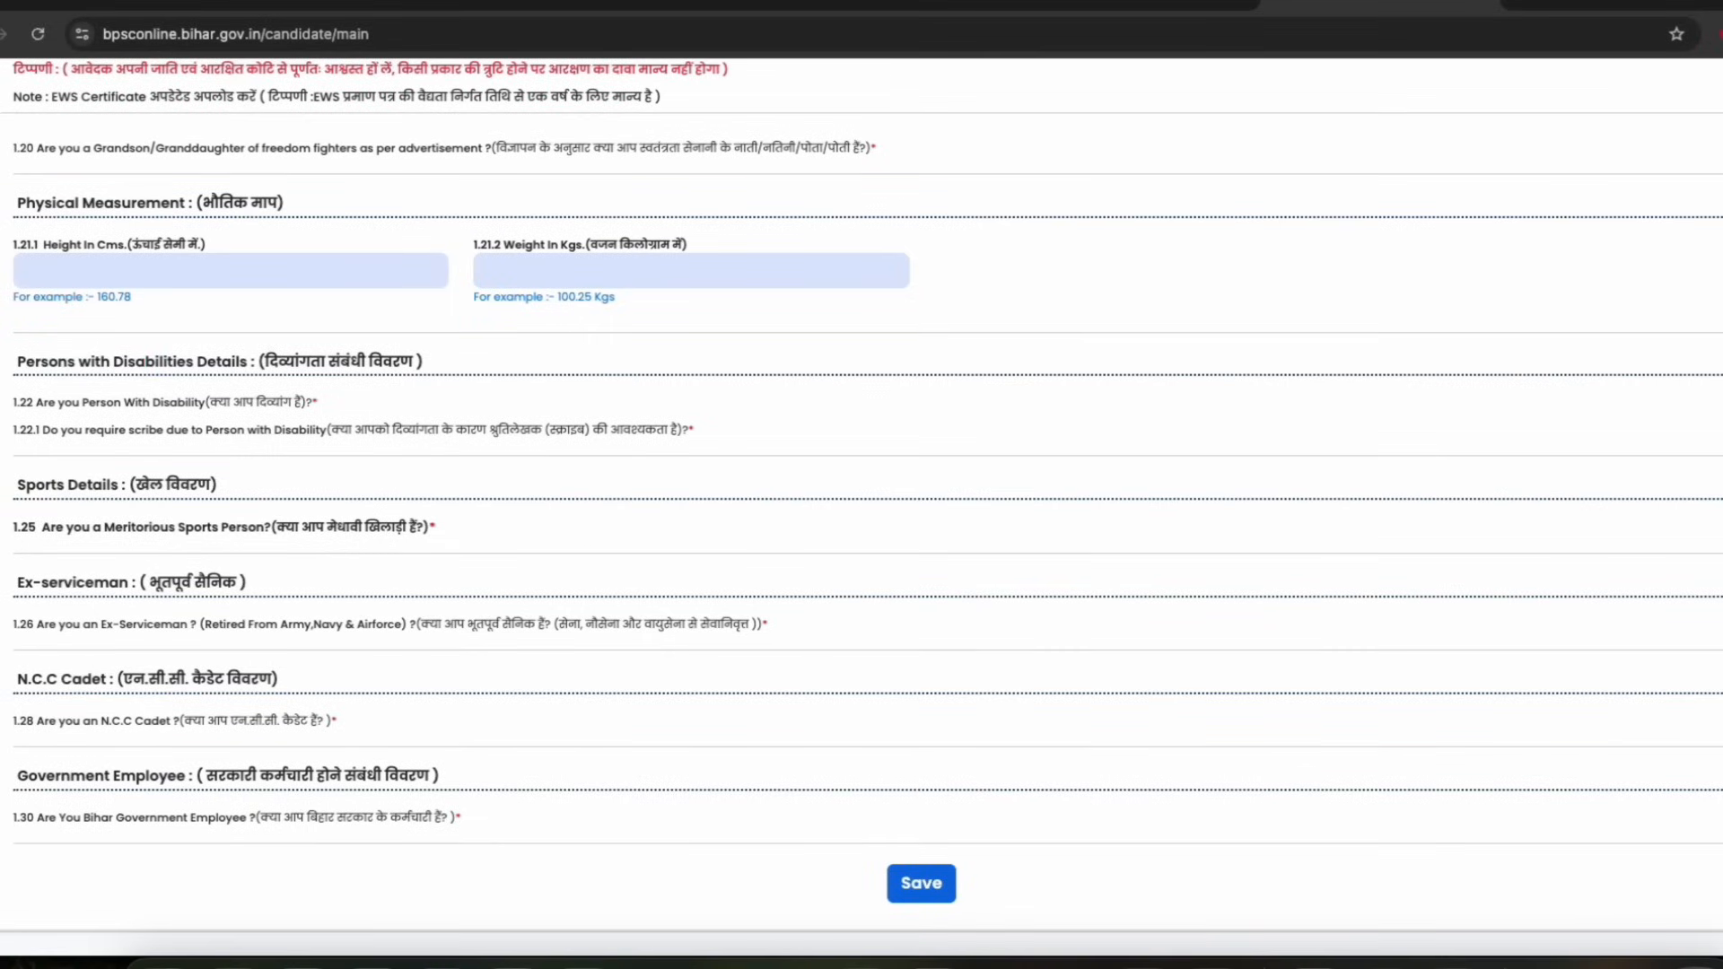
scroll(238, 440, "down", 1)
left_click_drag(145, 422, 196, 424)
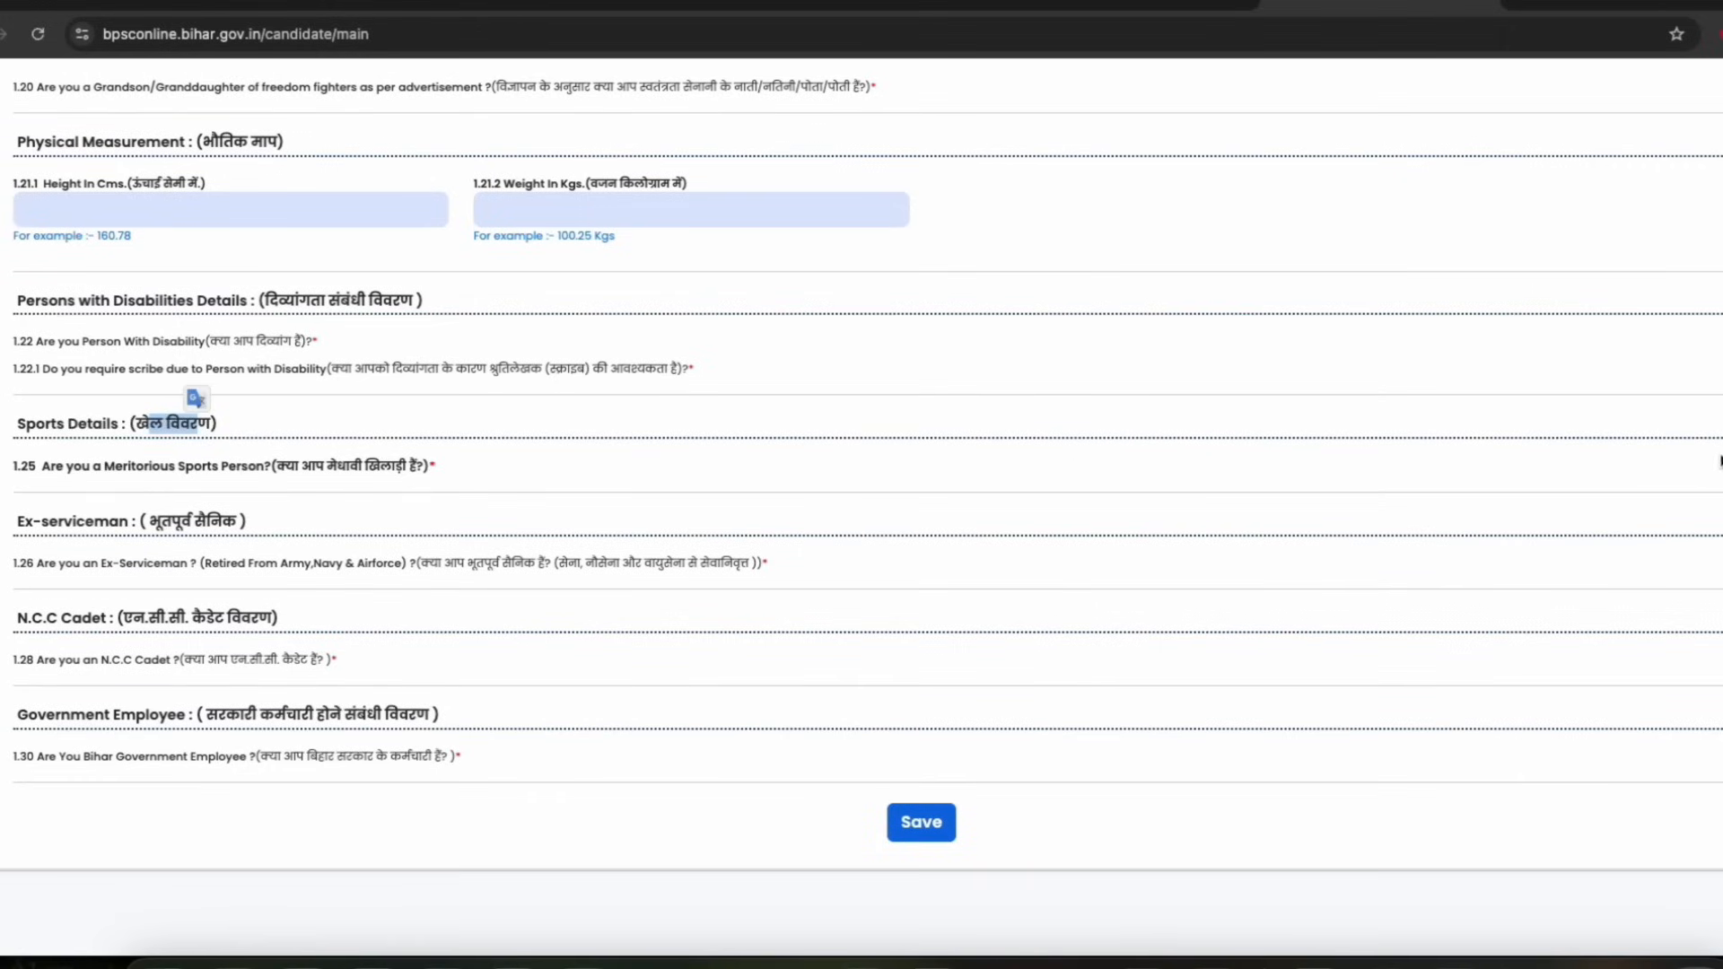
left_click_drag(143, 520, 250, 519)
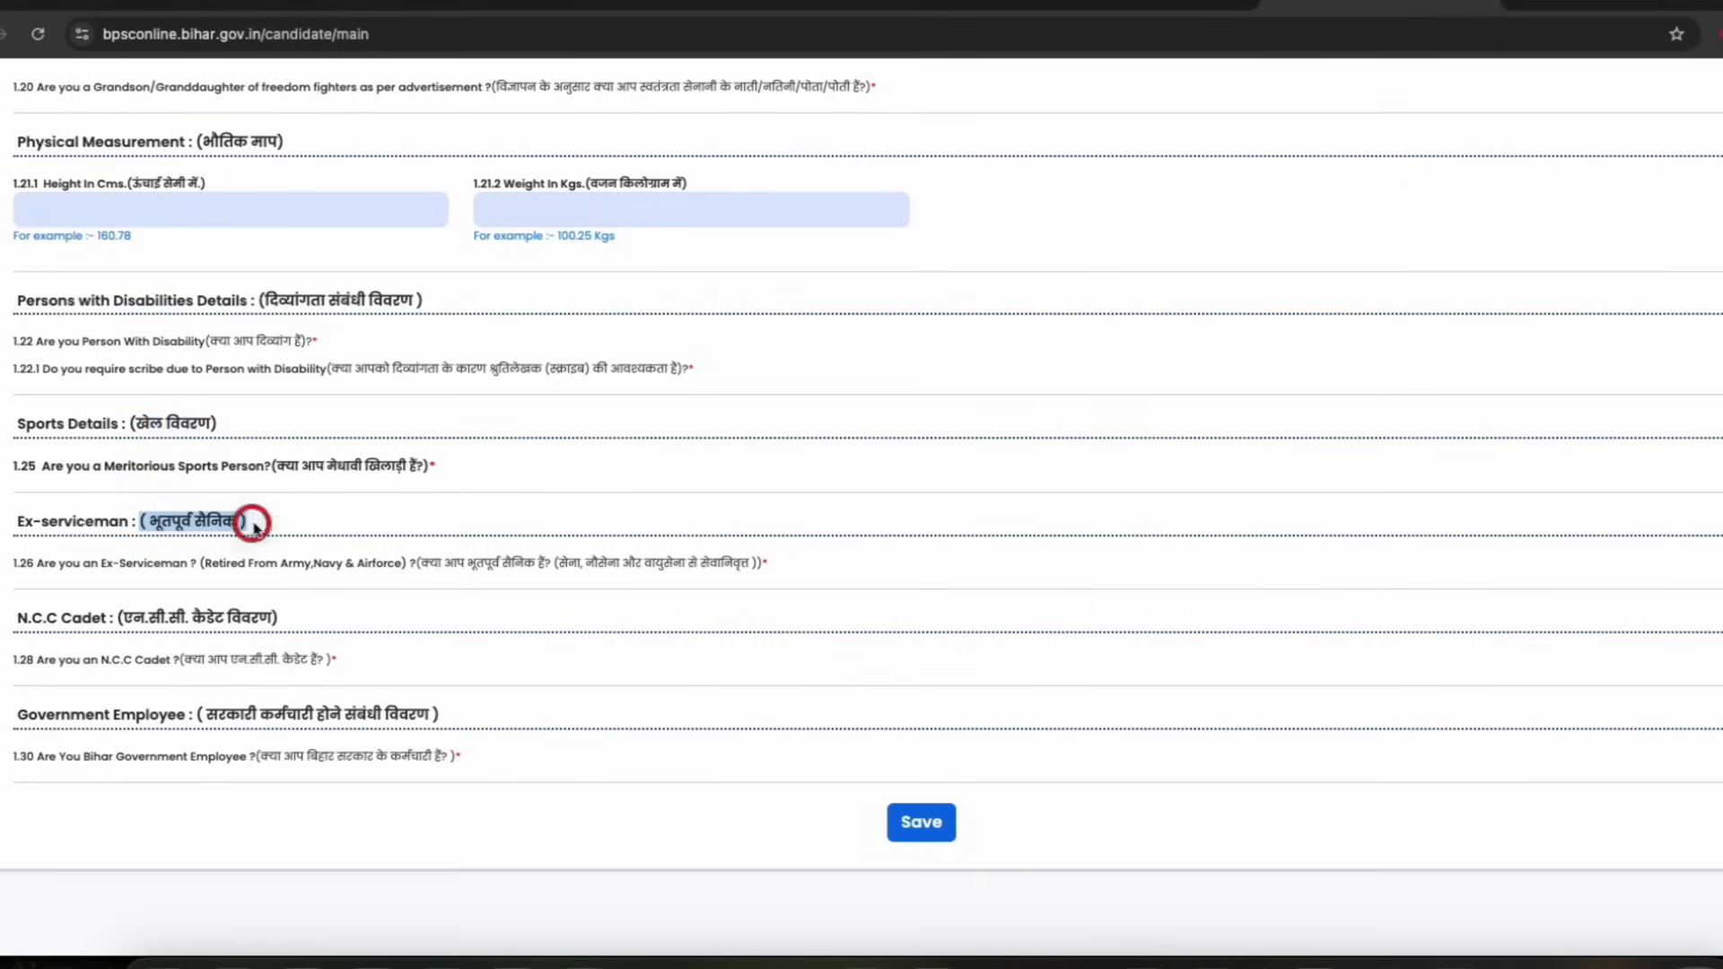
left_click(148, 621)
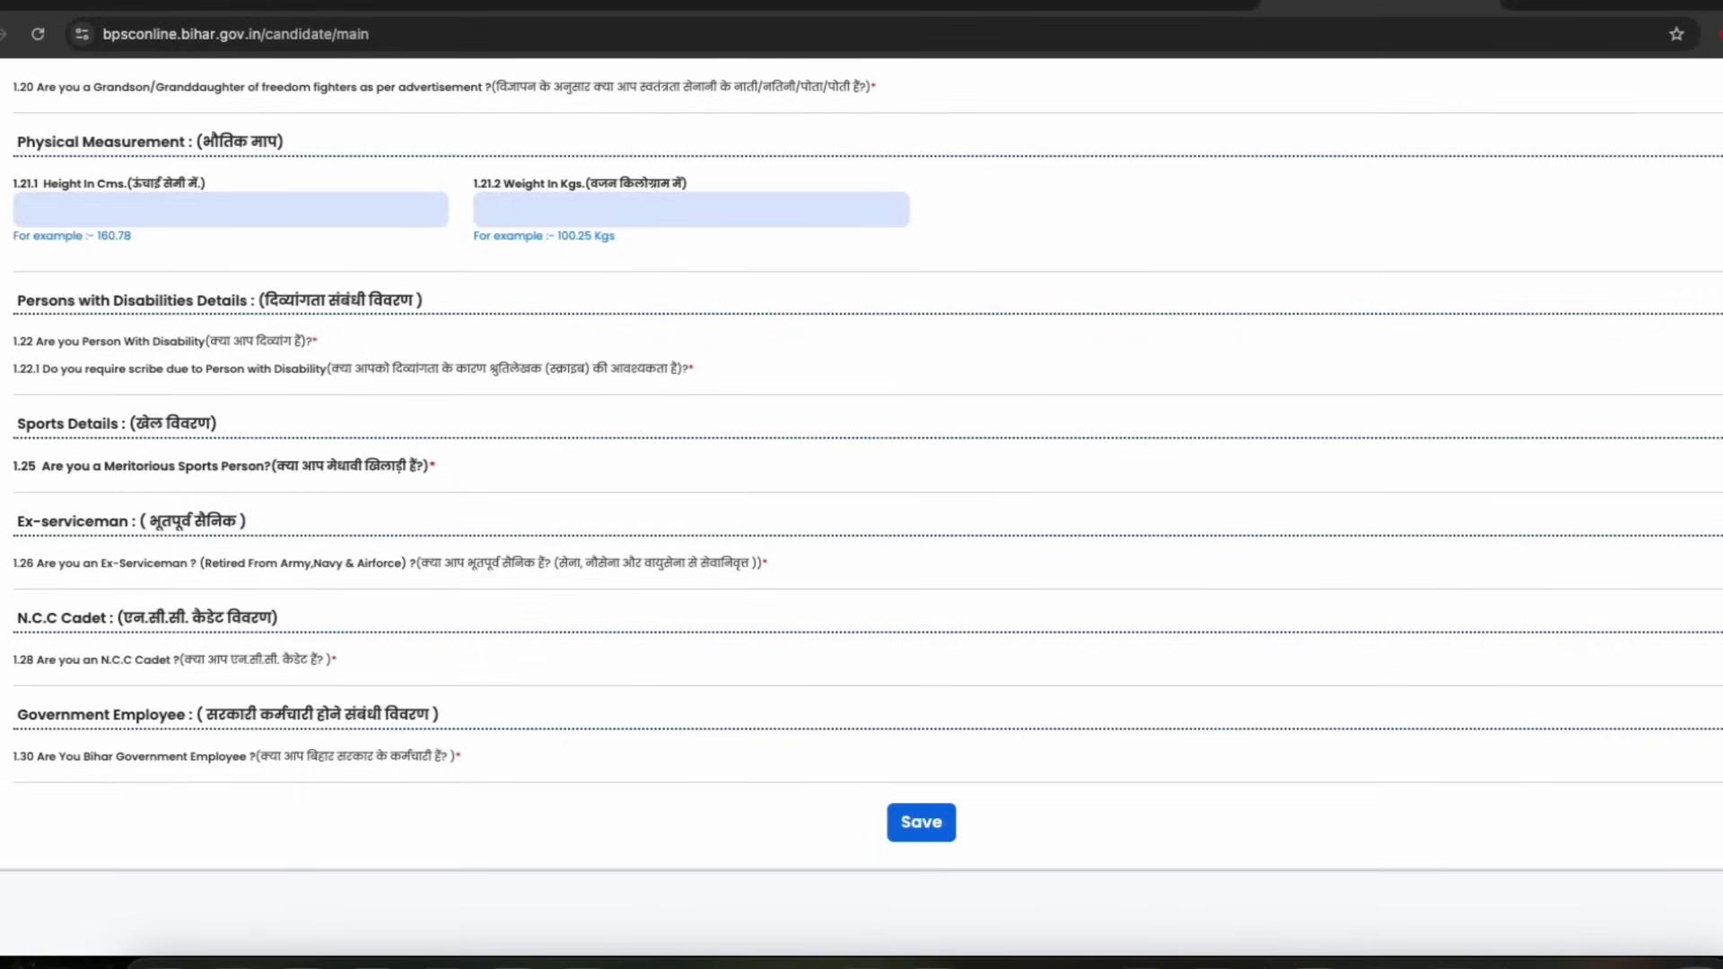
Indicate being a Bihar government employee and open the designation list
left_click_drag(224, 721, 355, 720)
left_click(455, 754)
left_click(1722, 756)
scroll(1120, 729, "down", 1)
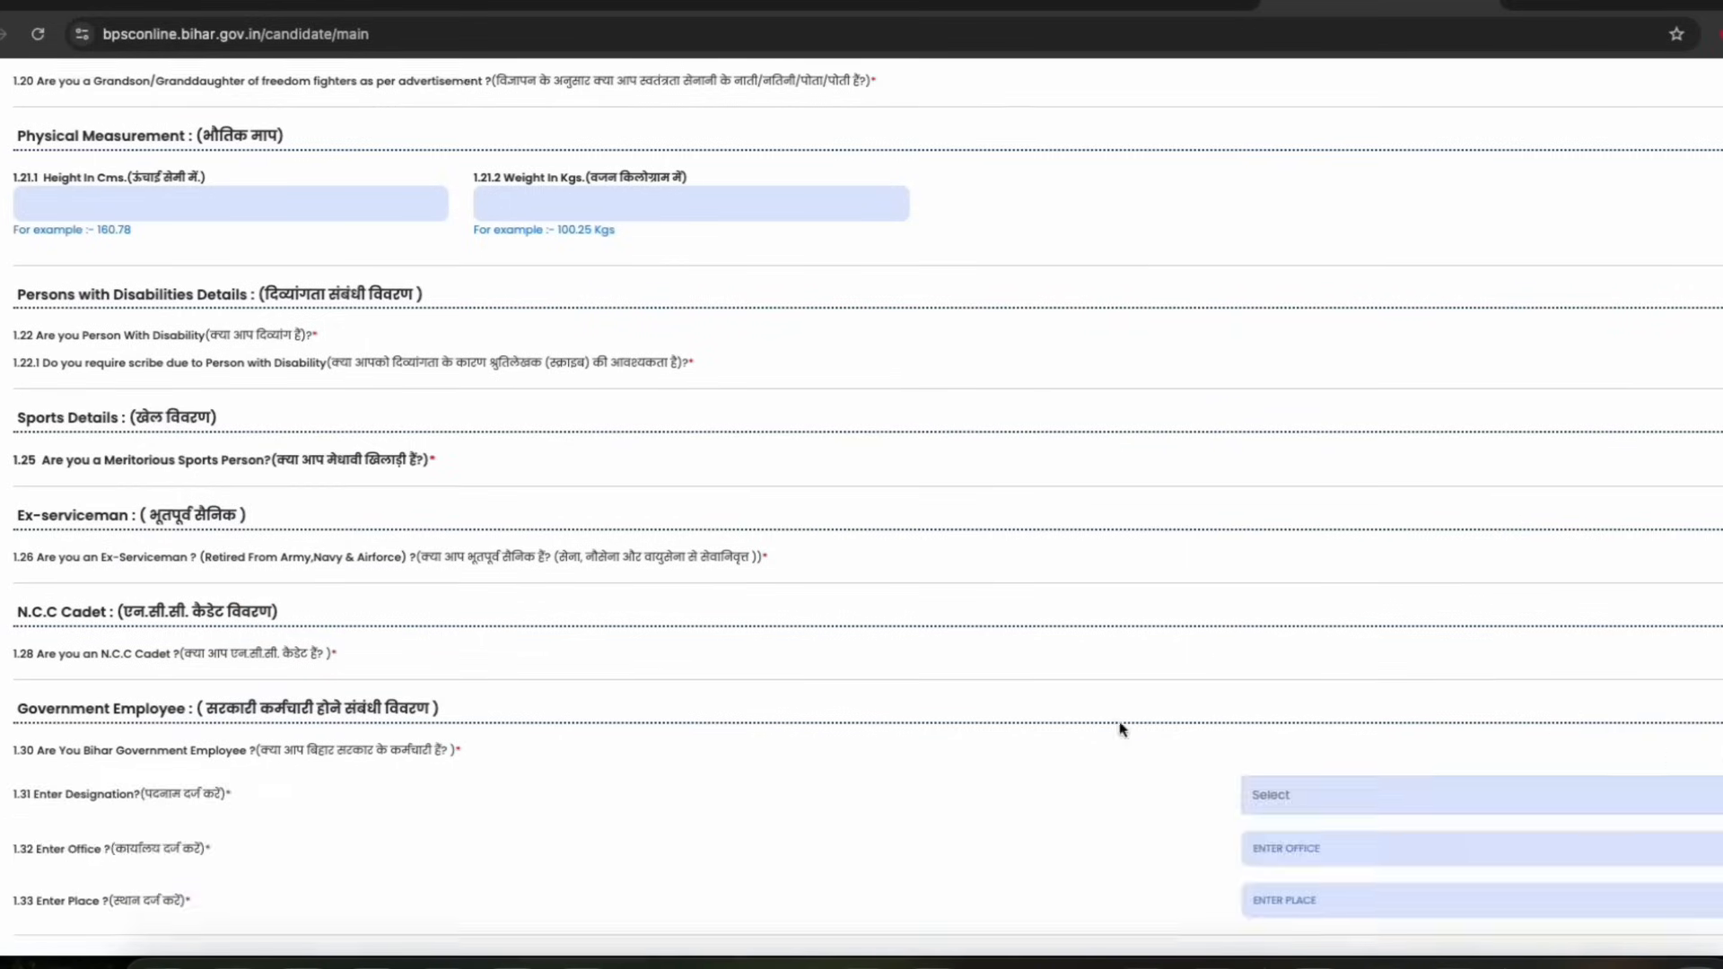
scroll(1120, 730, "down", 2)
double_click(76, 648)
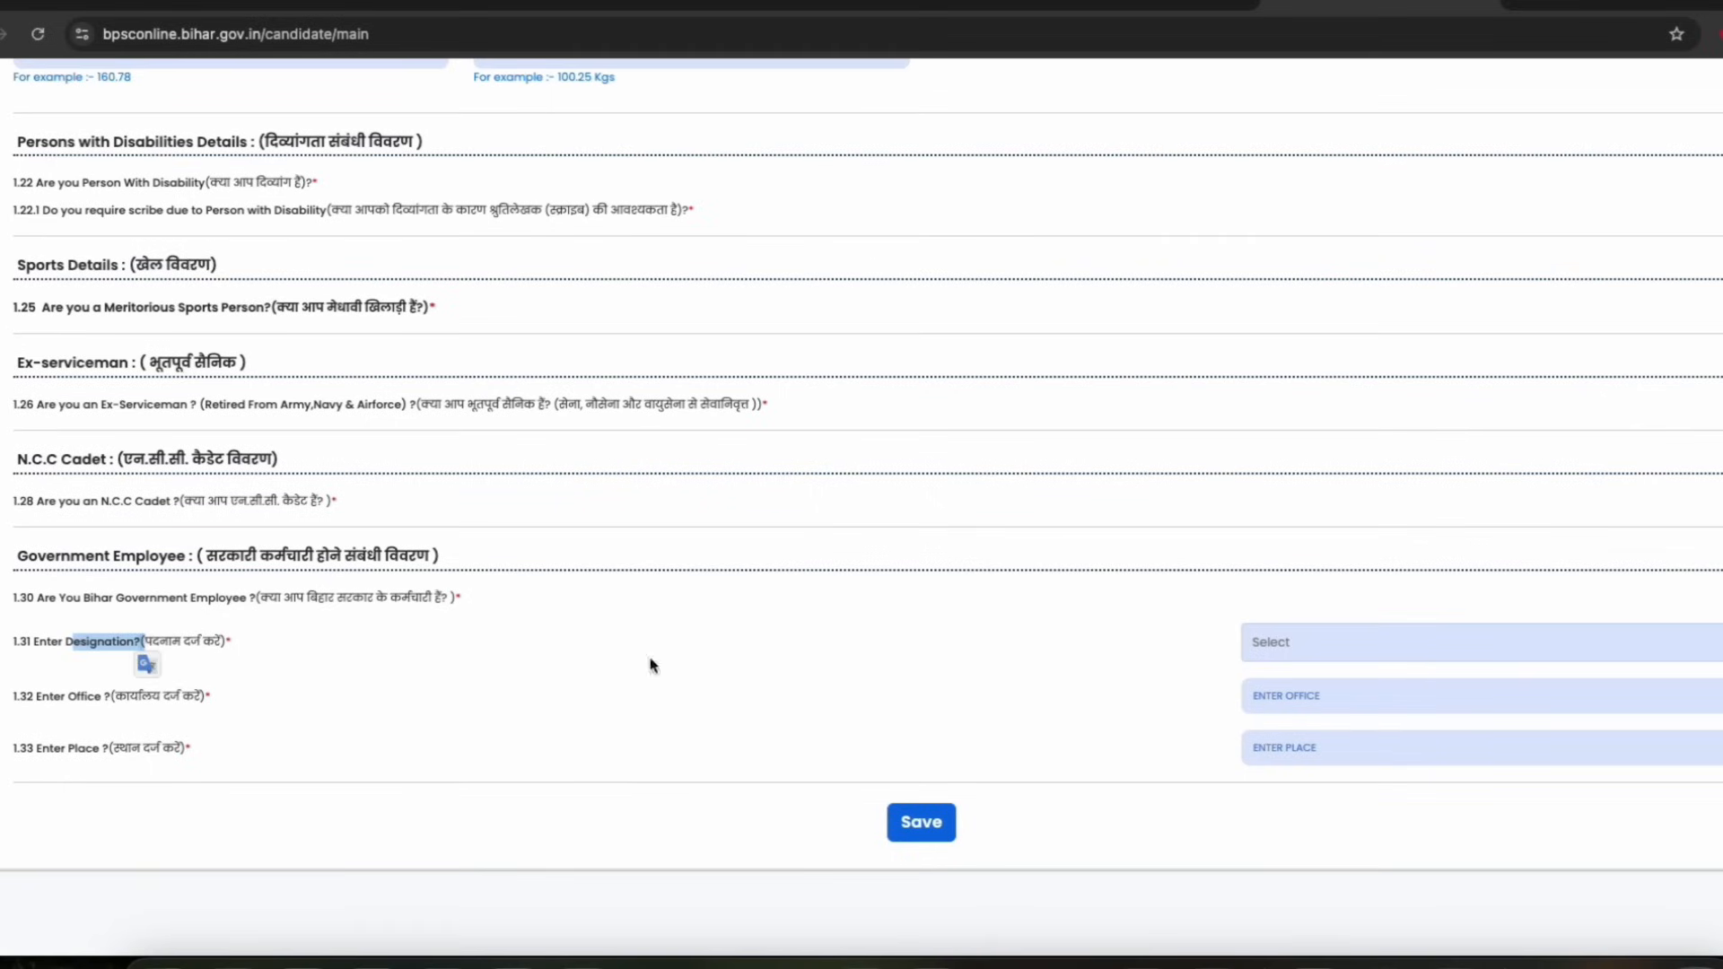
left_click(1341, 651)
scroll(1327, 815, "down", 5)
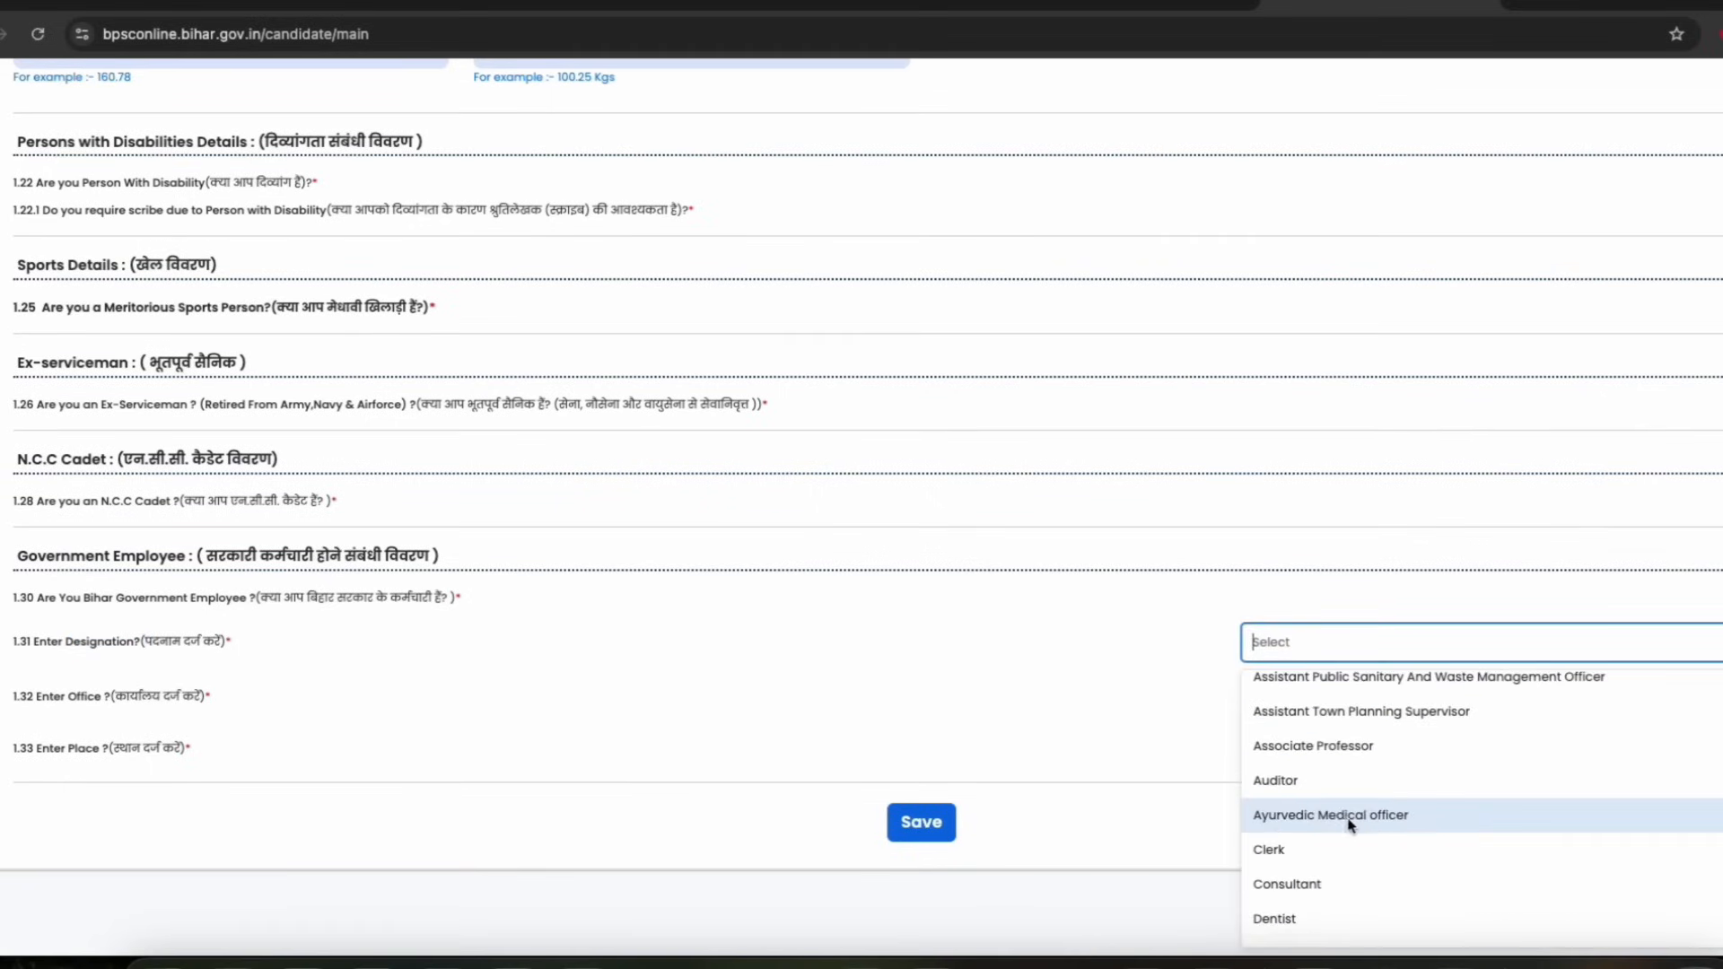
Browse the designation options and inspect the office and place fields
scroll(1317, 849, "down", 3)
scroll(1320, 840, "down", 10)
scroll(1340, 836, "down", 15)
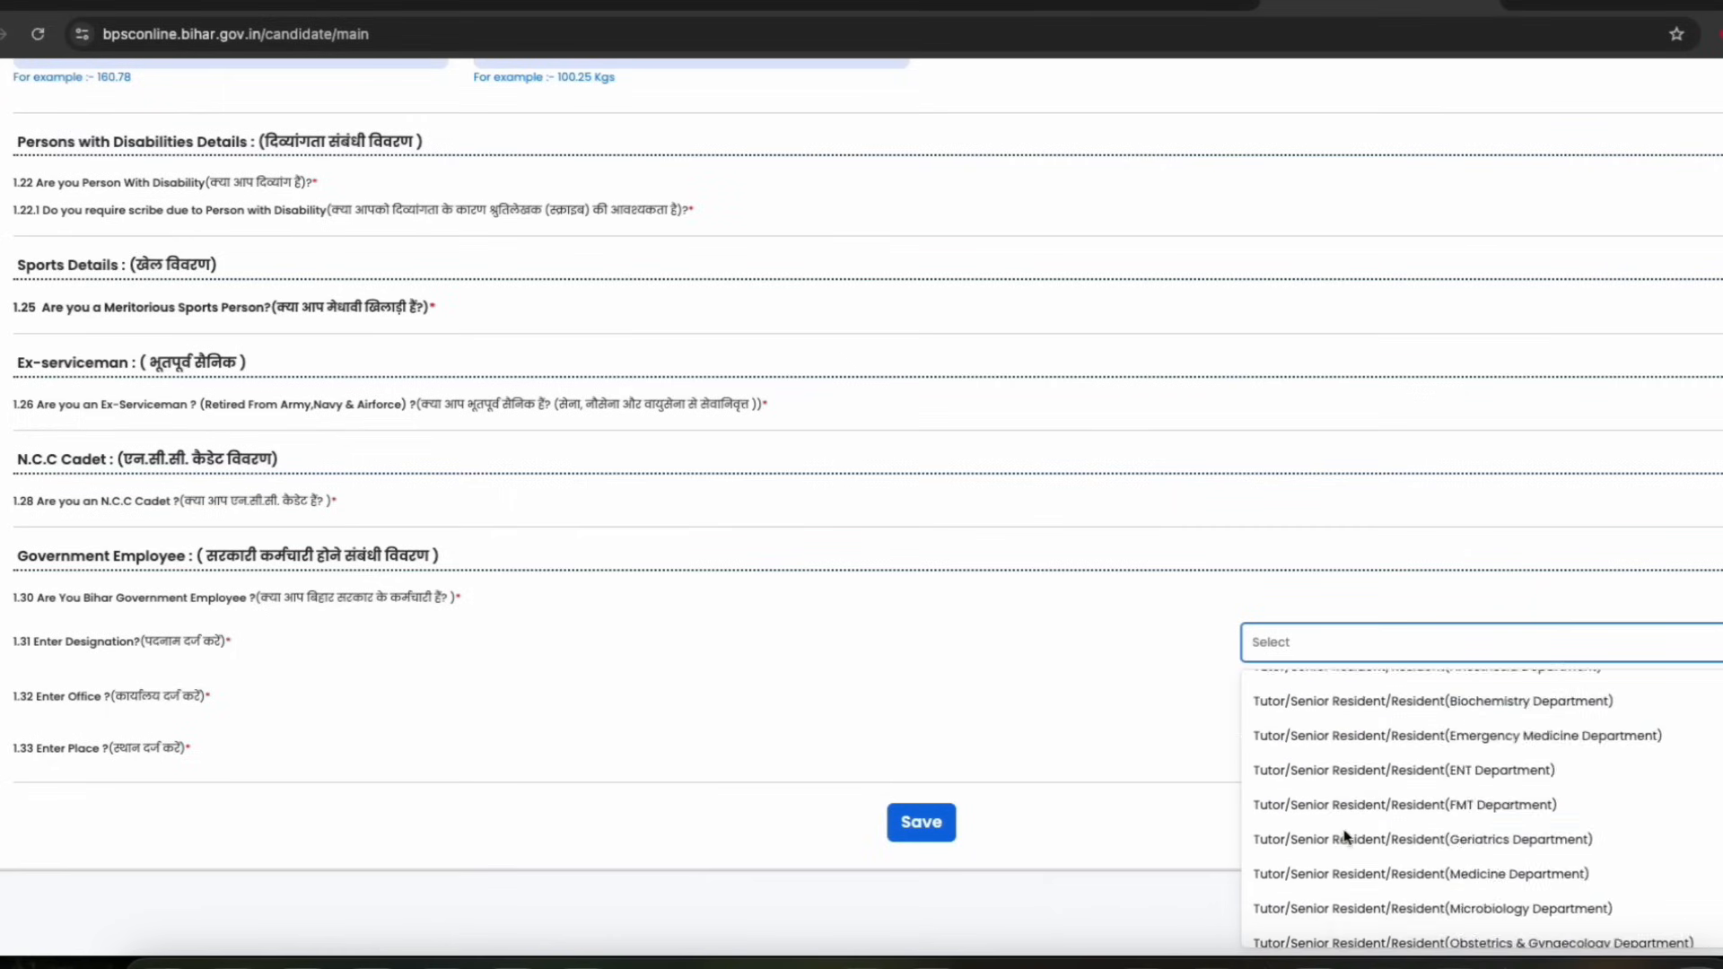
scroll(1355, 844, "up", 20)
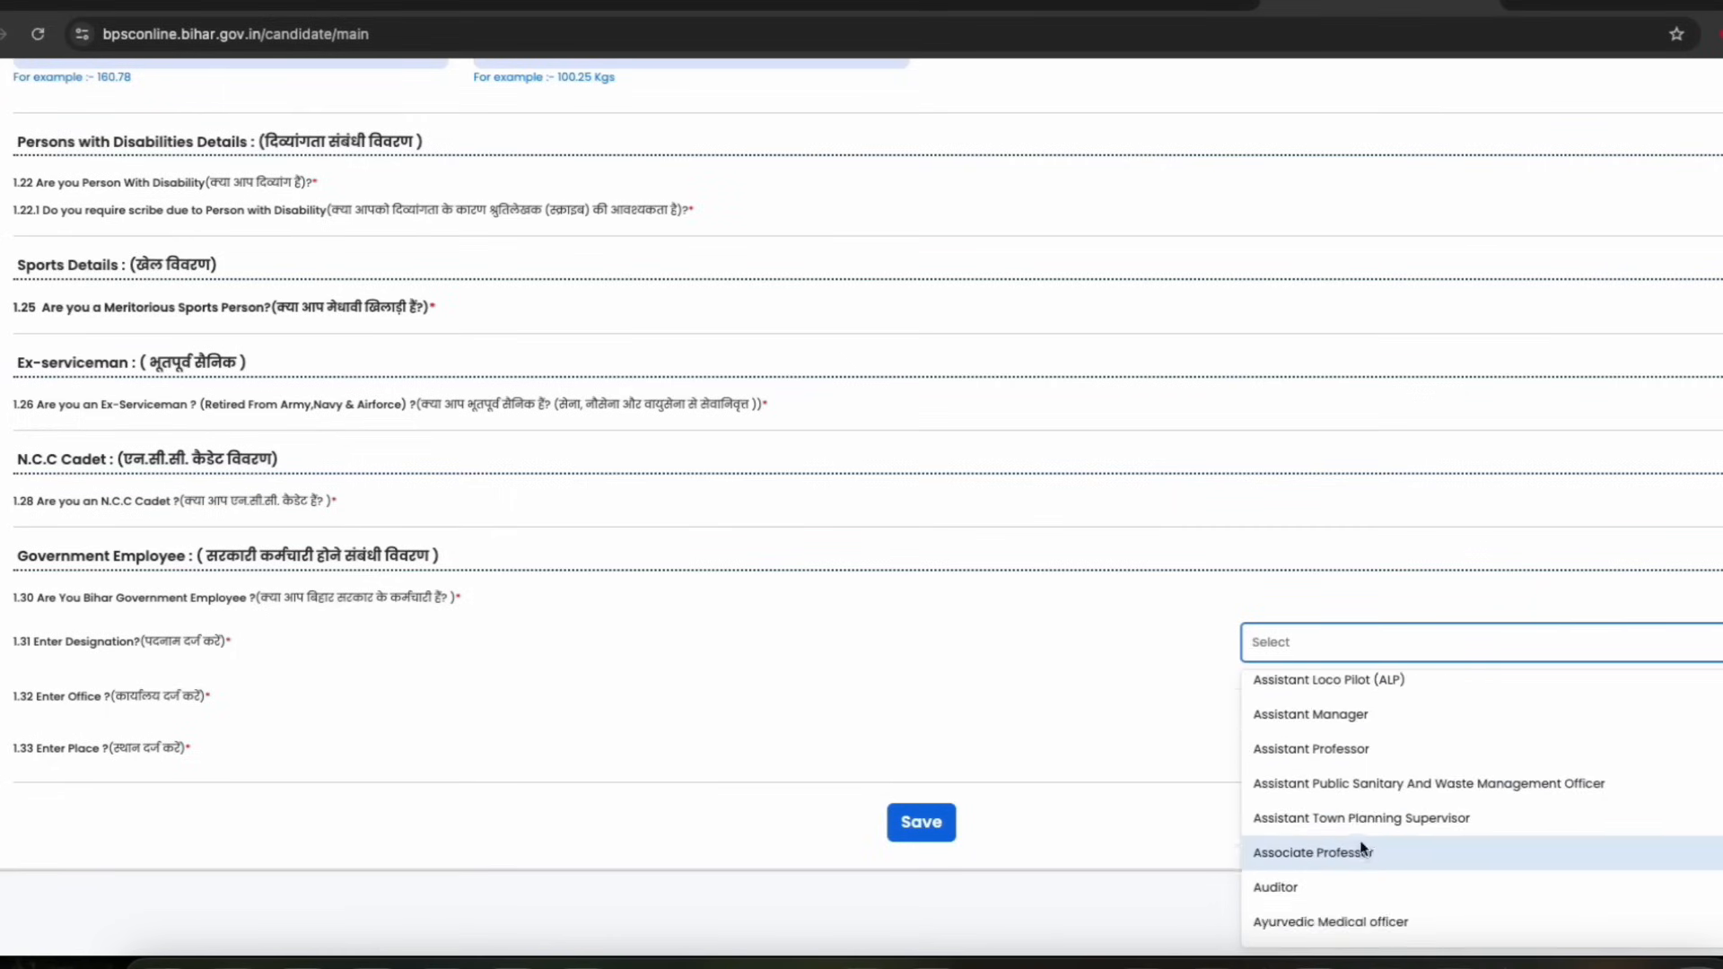
left_click(1079, 727)
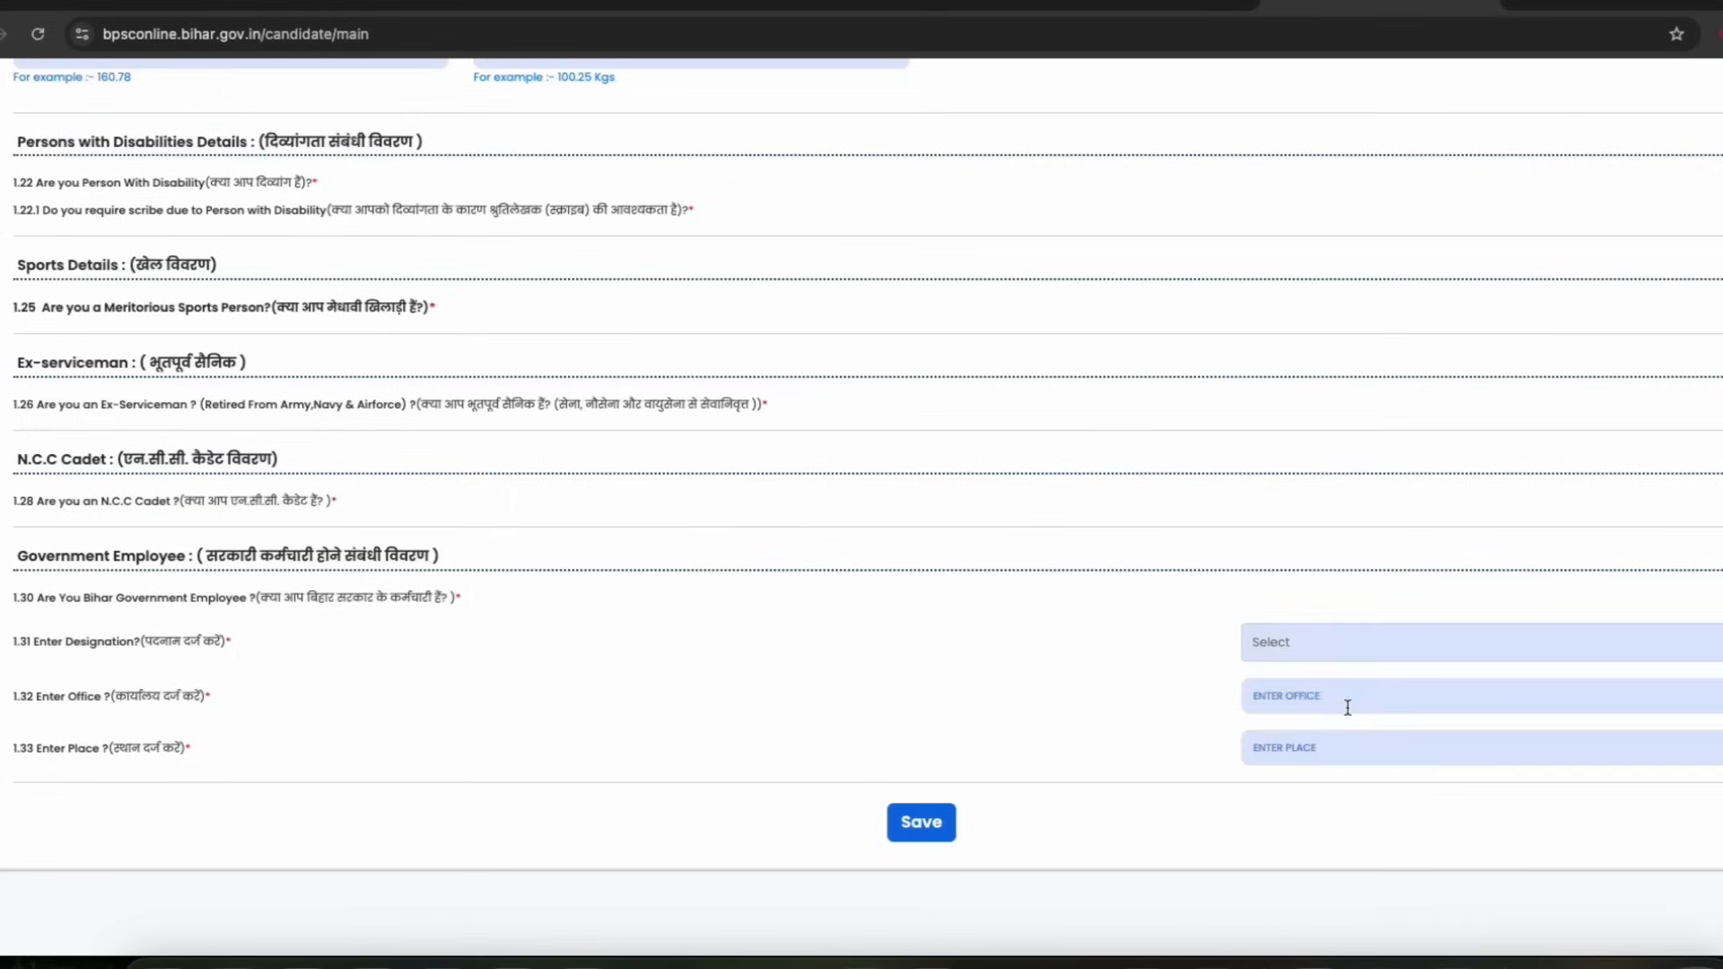
left_click_drag(103, 697, 204, 697)
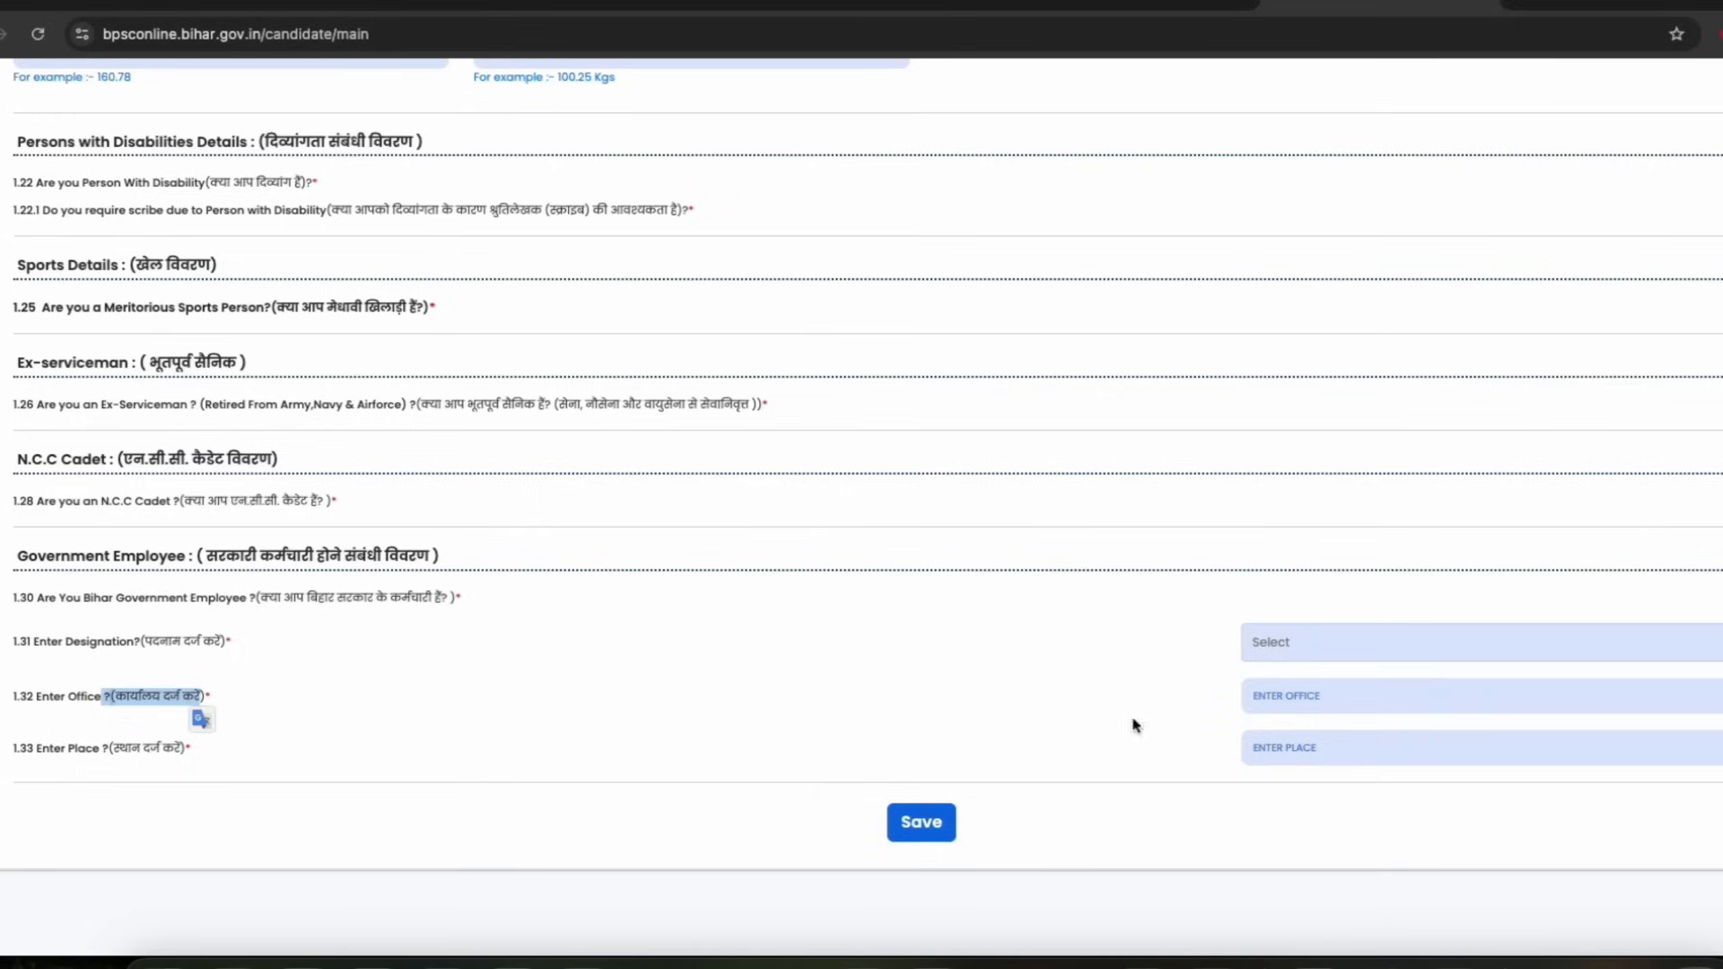
left_click(1307, 713)
left_click_drag(103, 750, 201, 751)
left_click(166, 754)
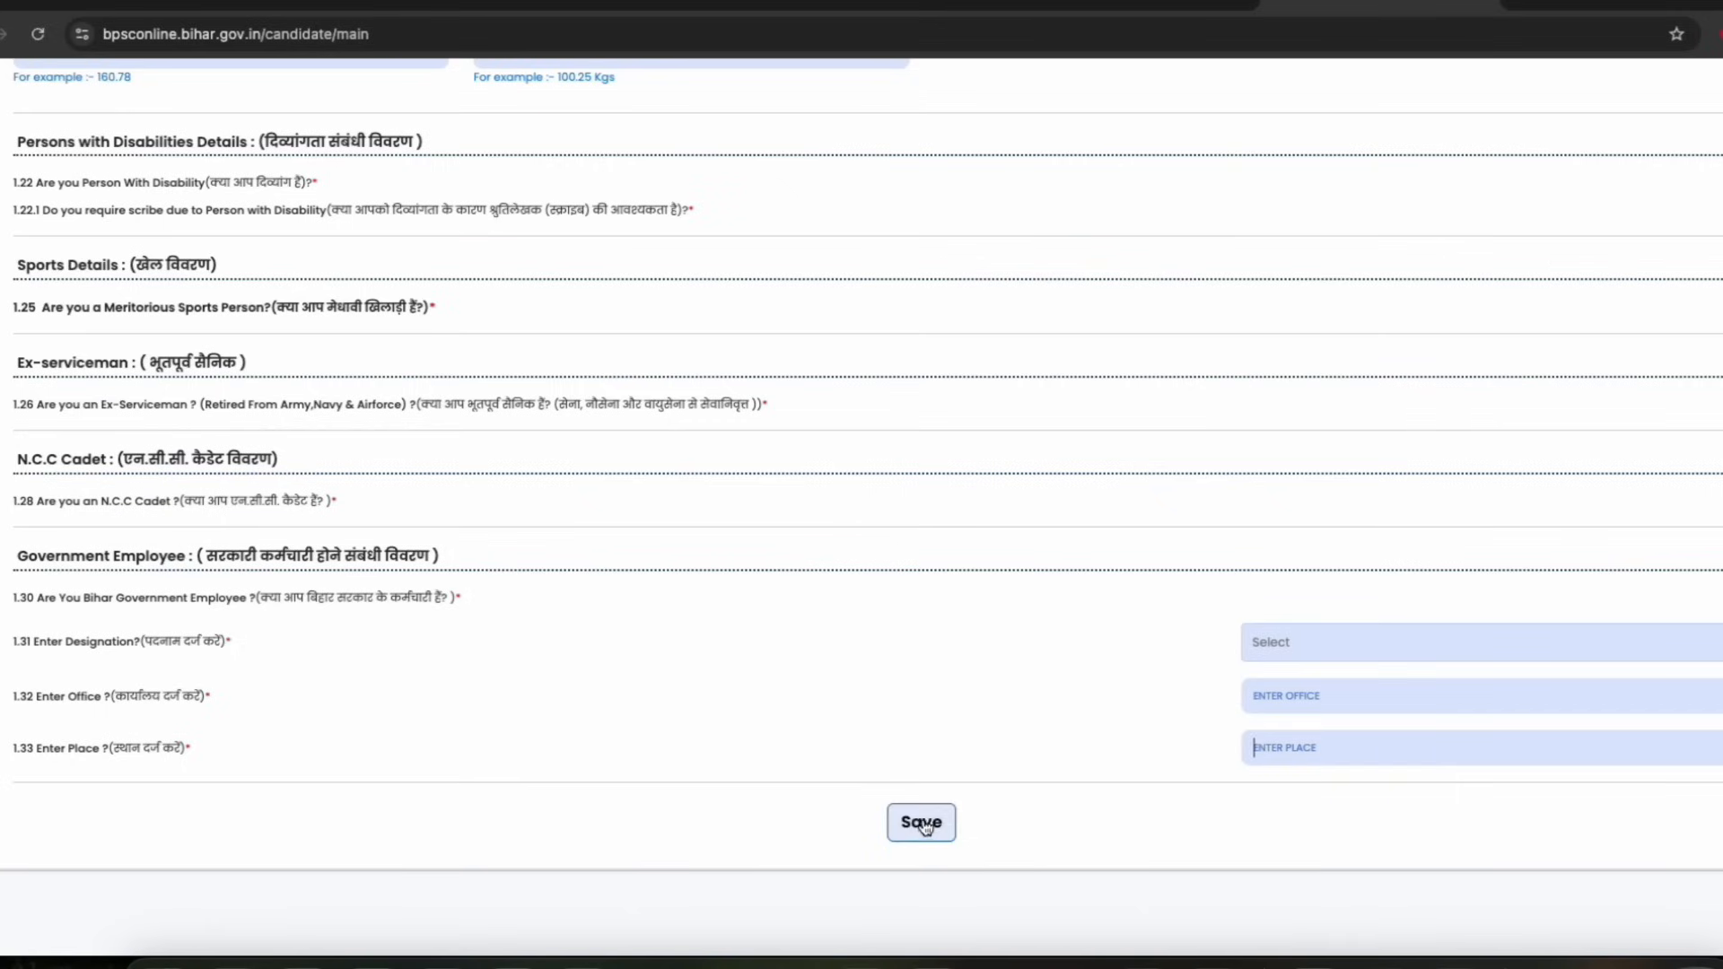
Answer No to being a Bihar government employee and save the personal information
left_click(1722, 597)
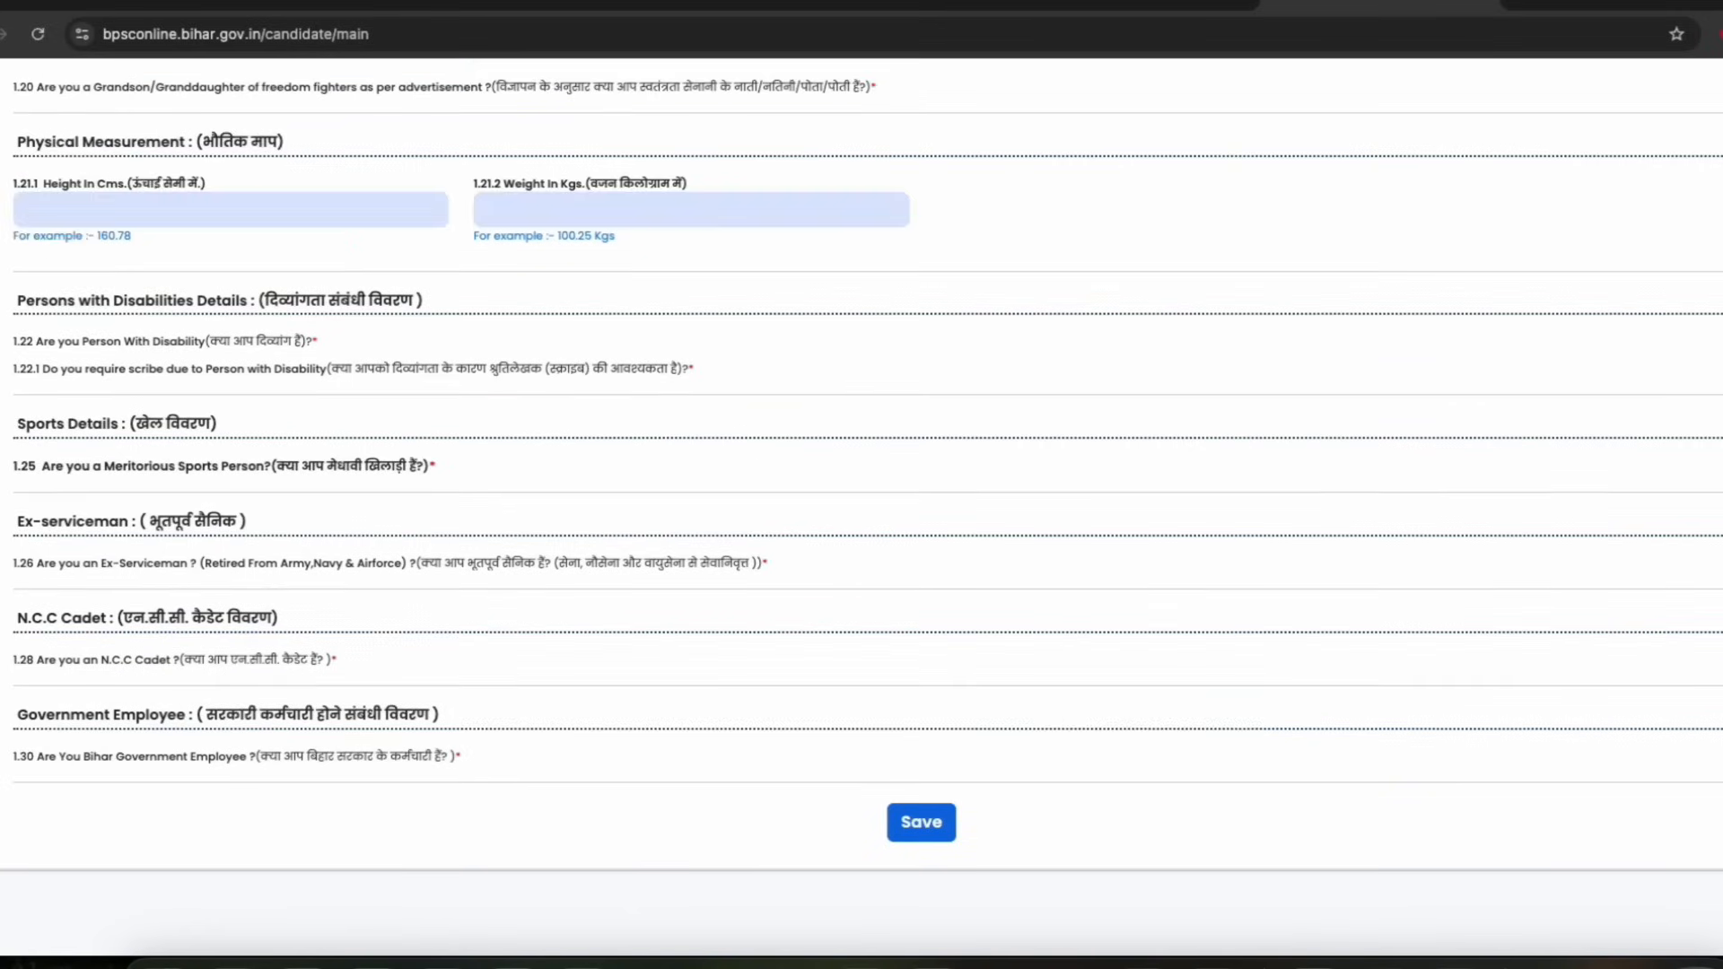
left_click(933, 821)
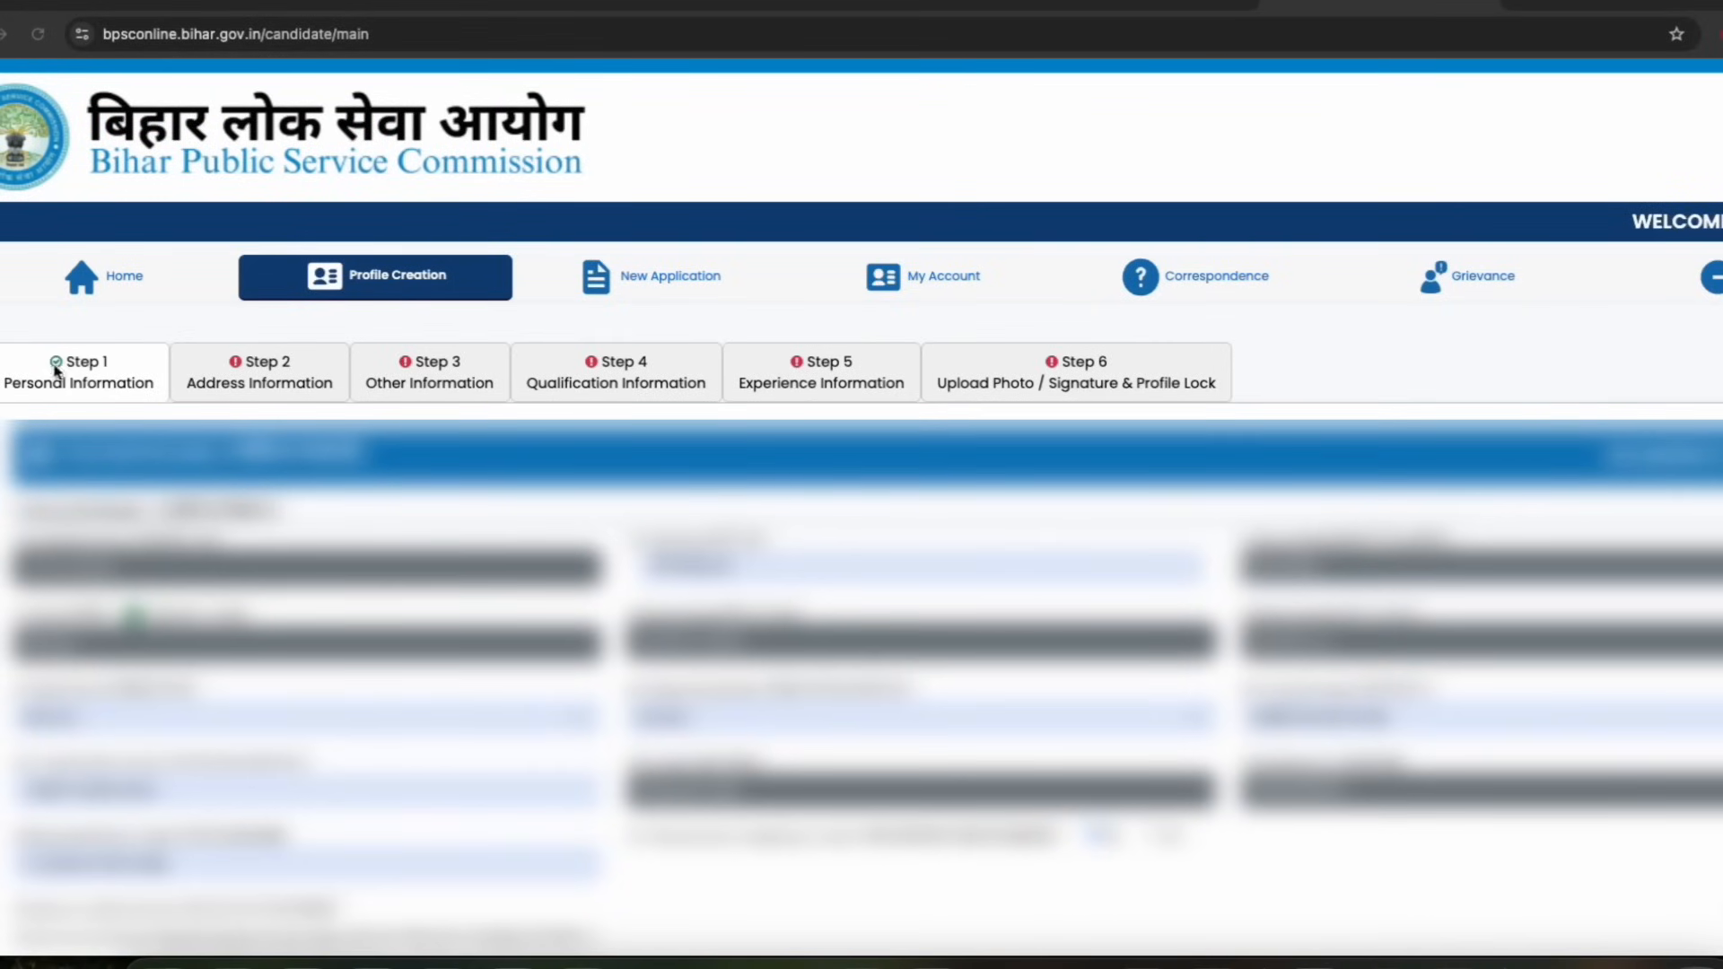
Open the Address Information step and review the permanent and correspondence address fields
left_click(281, 384)
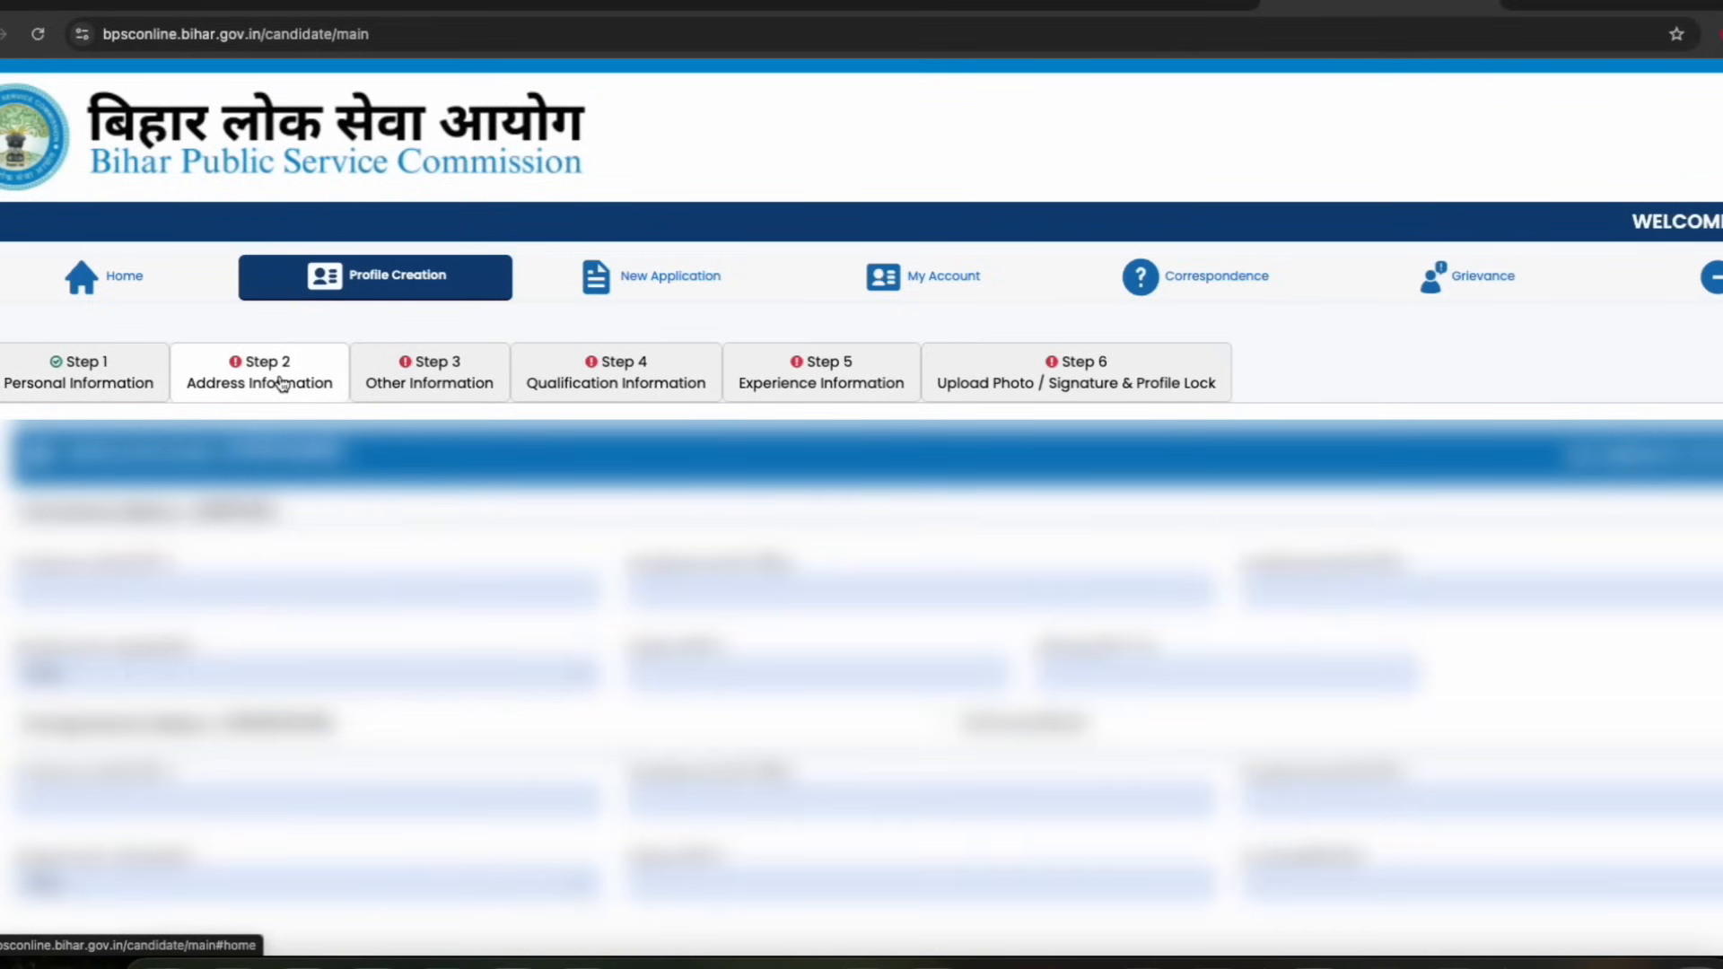
left_click_drag(59, 509, 252, 512)
left_click(233, 533)
scroll(233, 534, "down", 1)
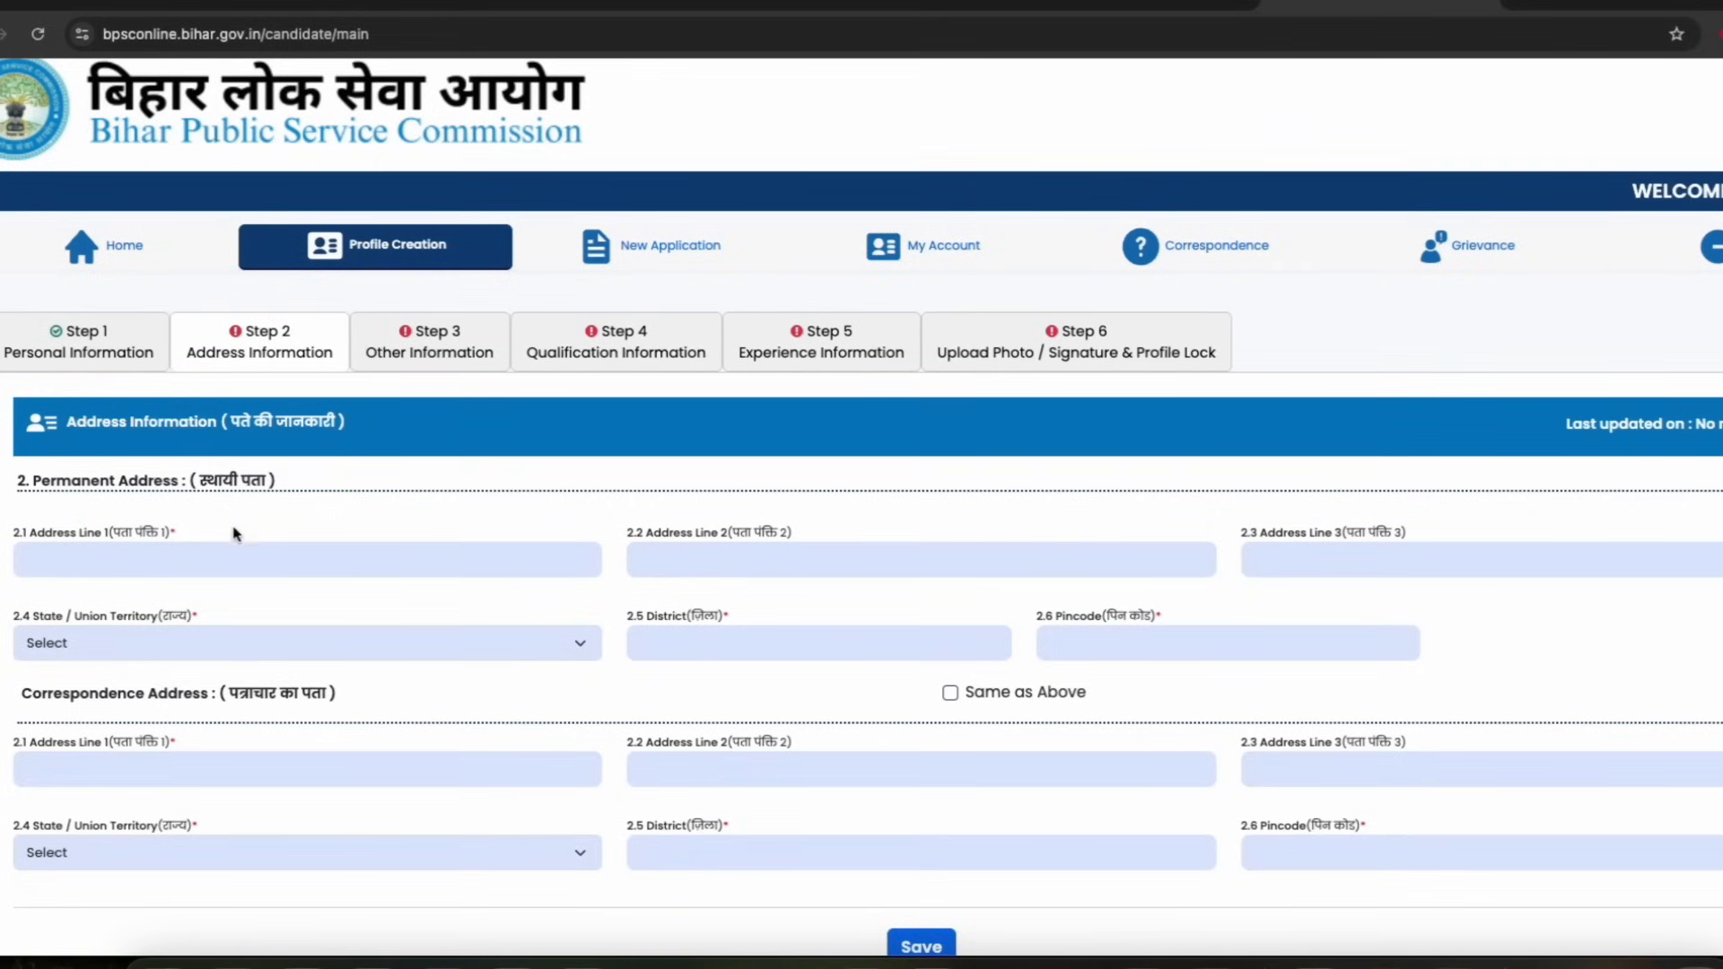
left_click(1266, 575)
scroll(665, 542, "down", 2)
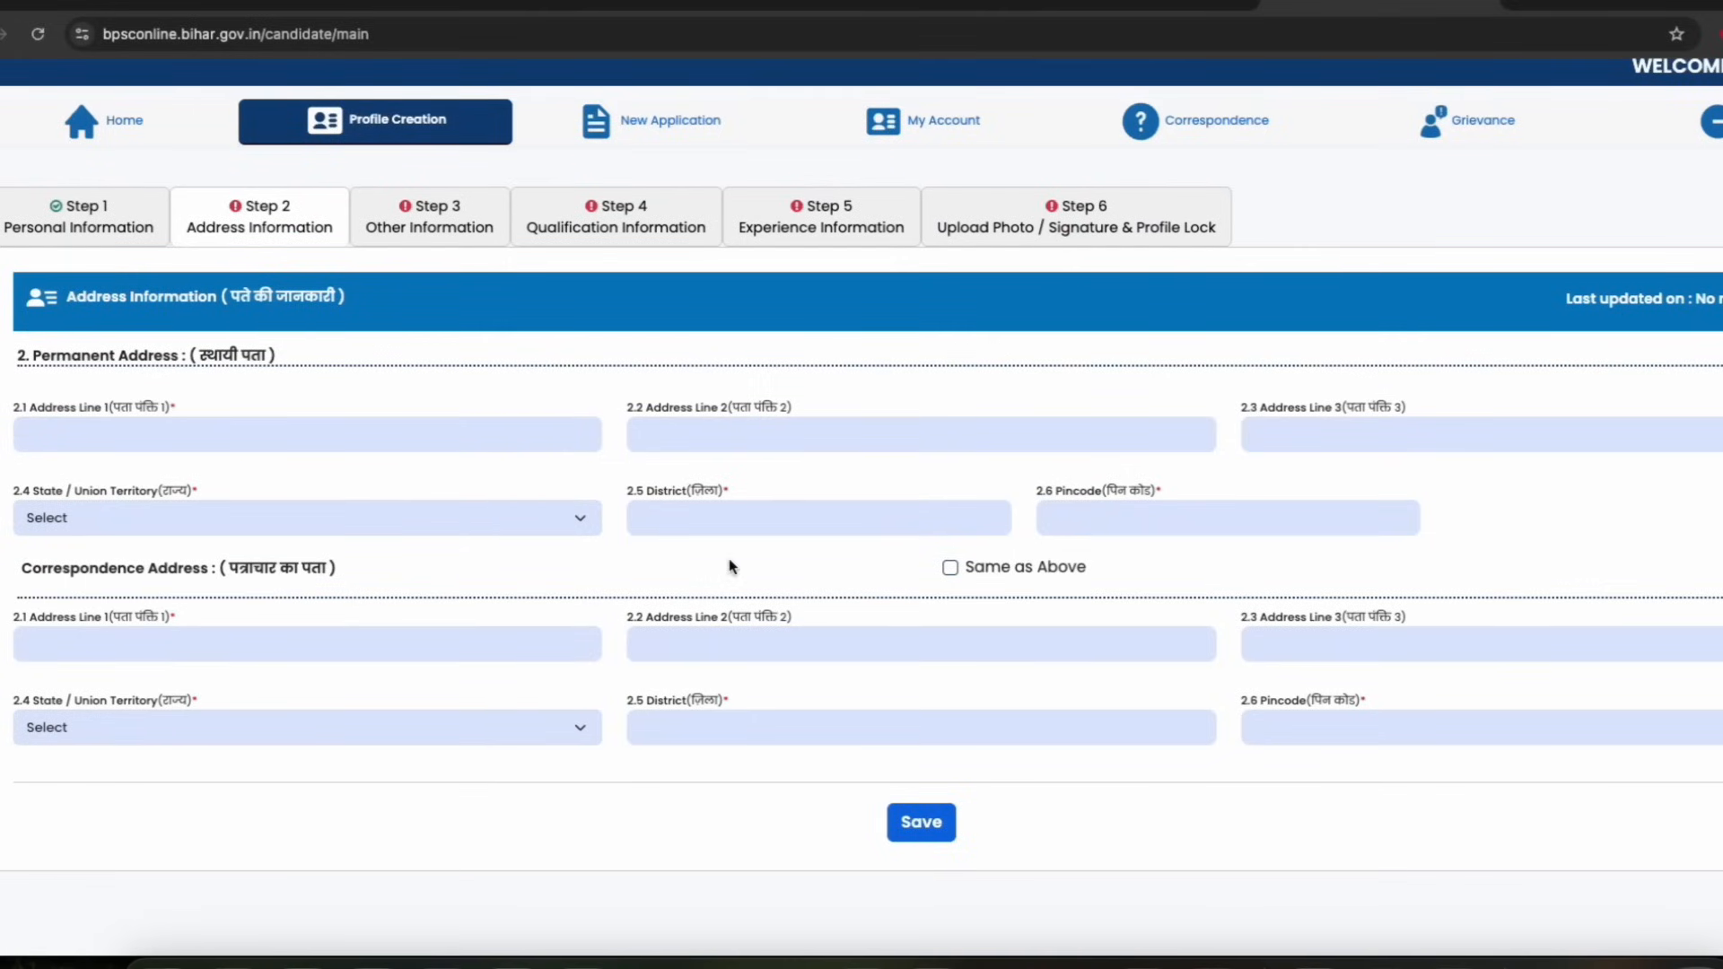
left_click_drag(82, 573, 183, 574)
left_click(213, 573)
Open the Other Information step and answer No to the pending court prosecution question
left_click(433, 222)
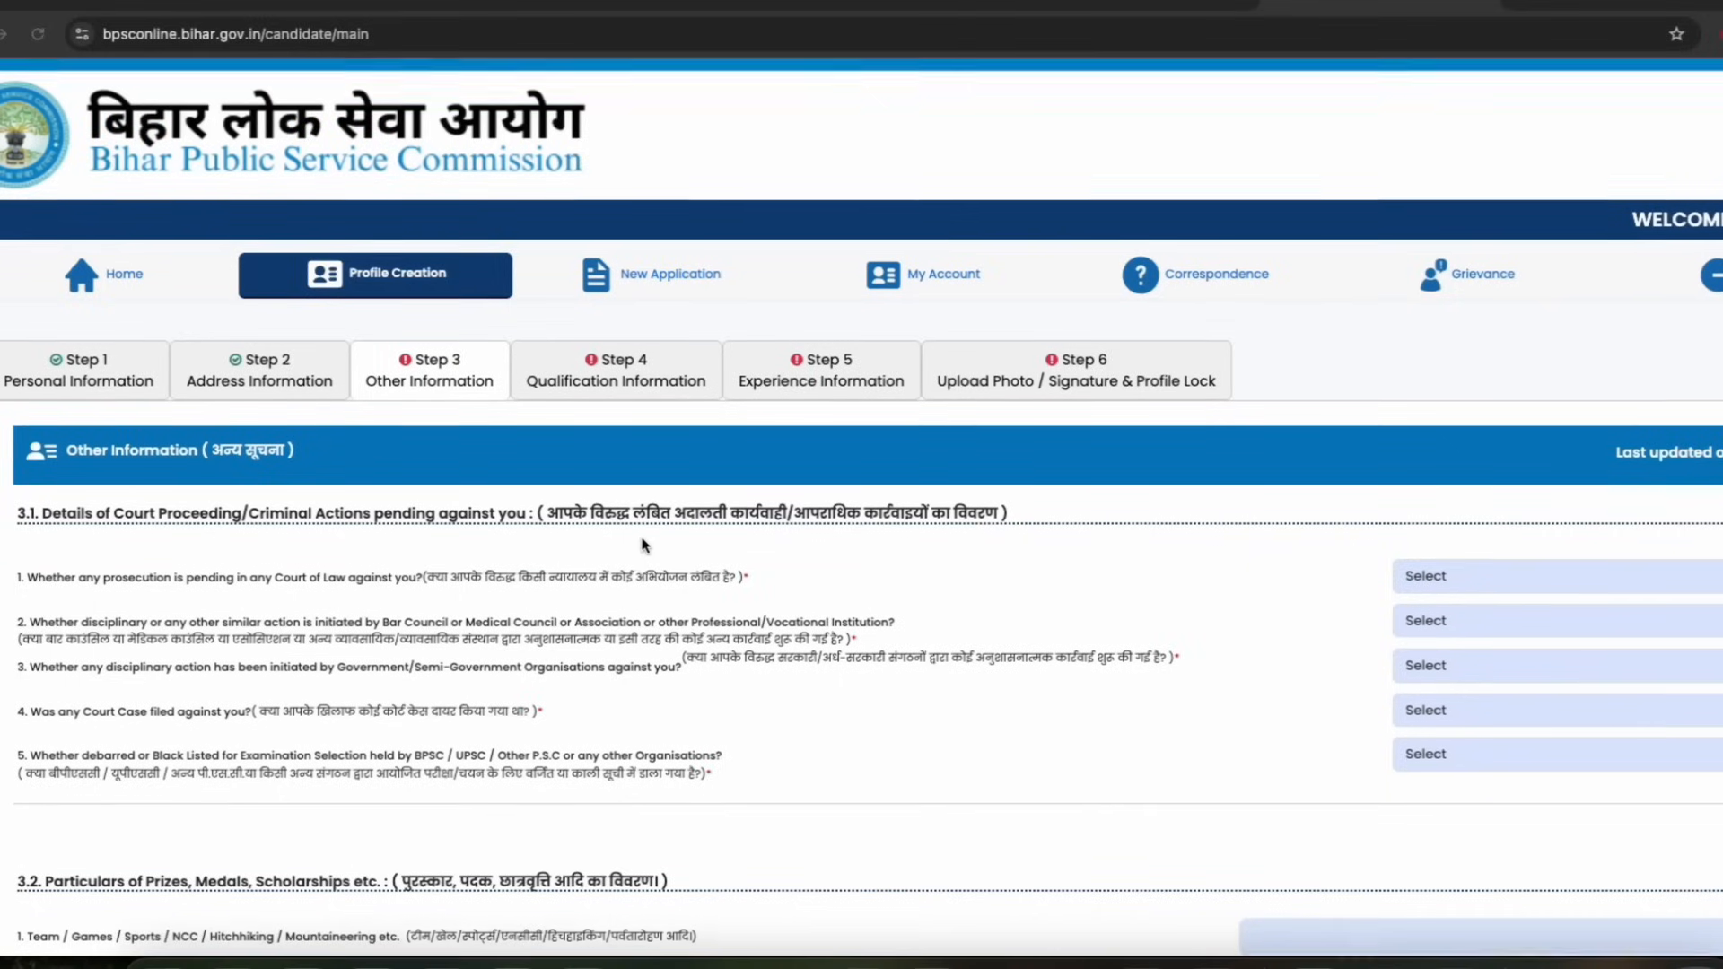
scroll(203, 431, "down", 1)
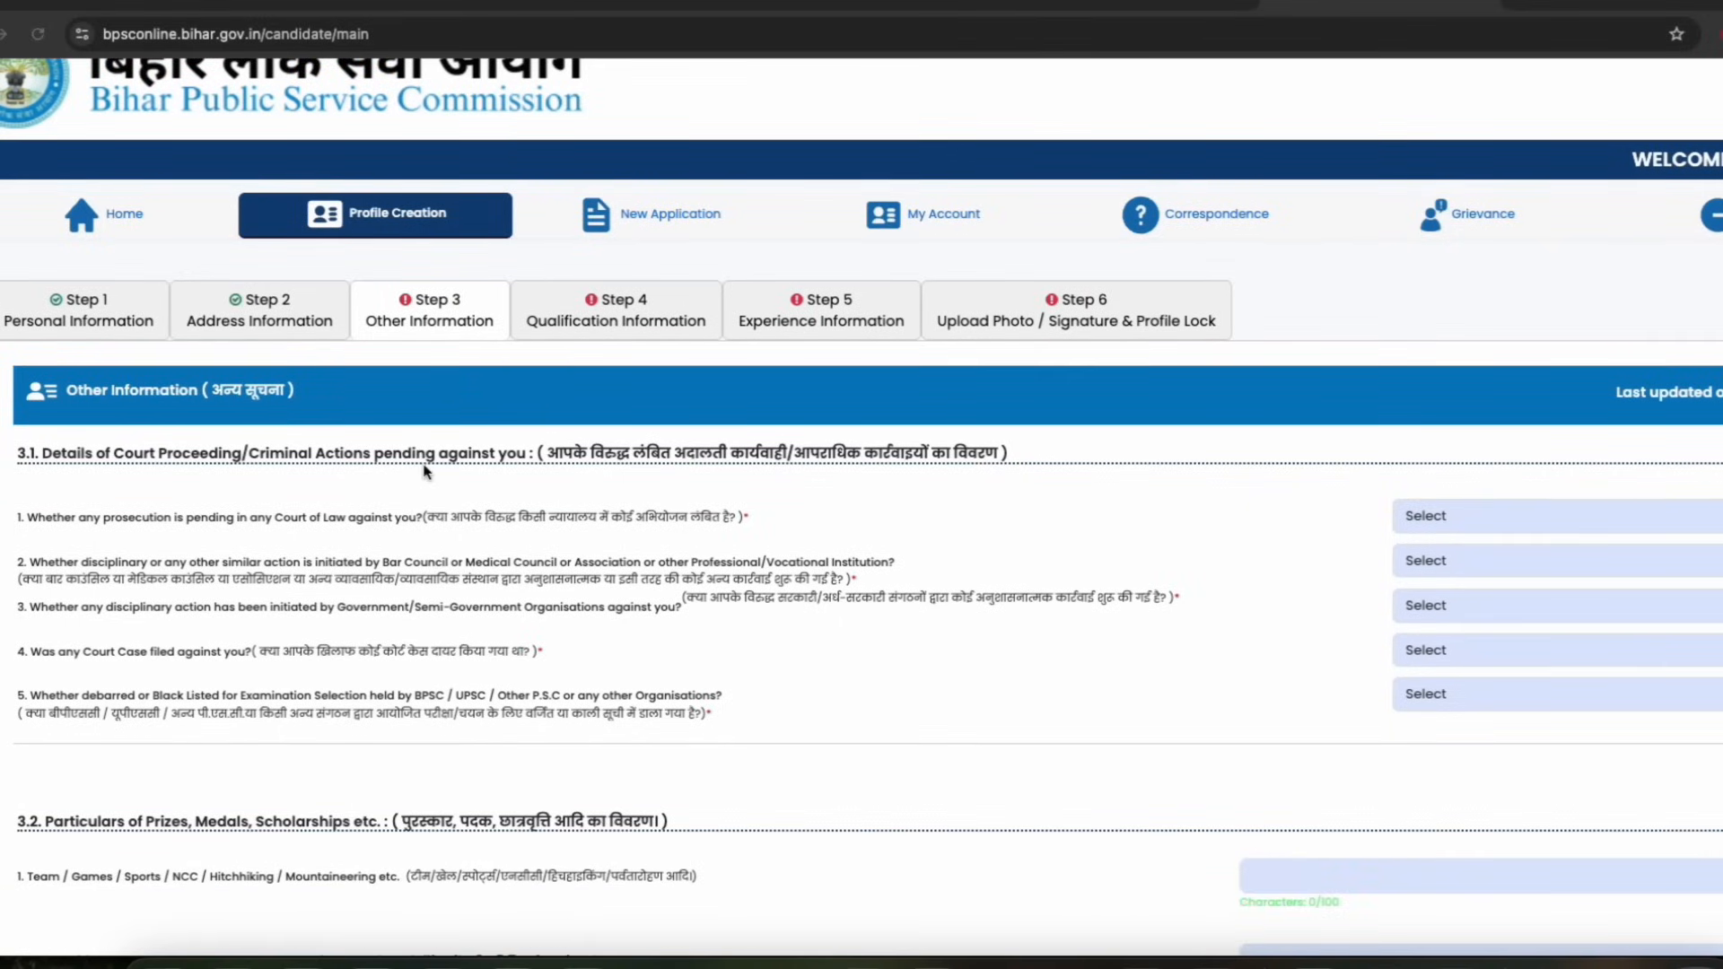
scroll(428, 473, "down", 1)
scroll(436, 453, "down", 1)
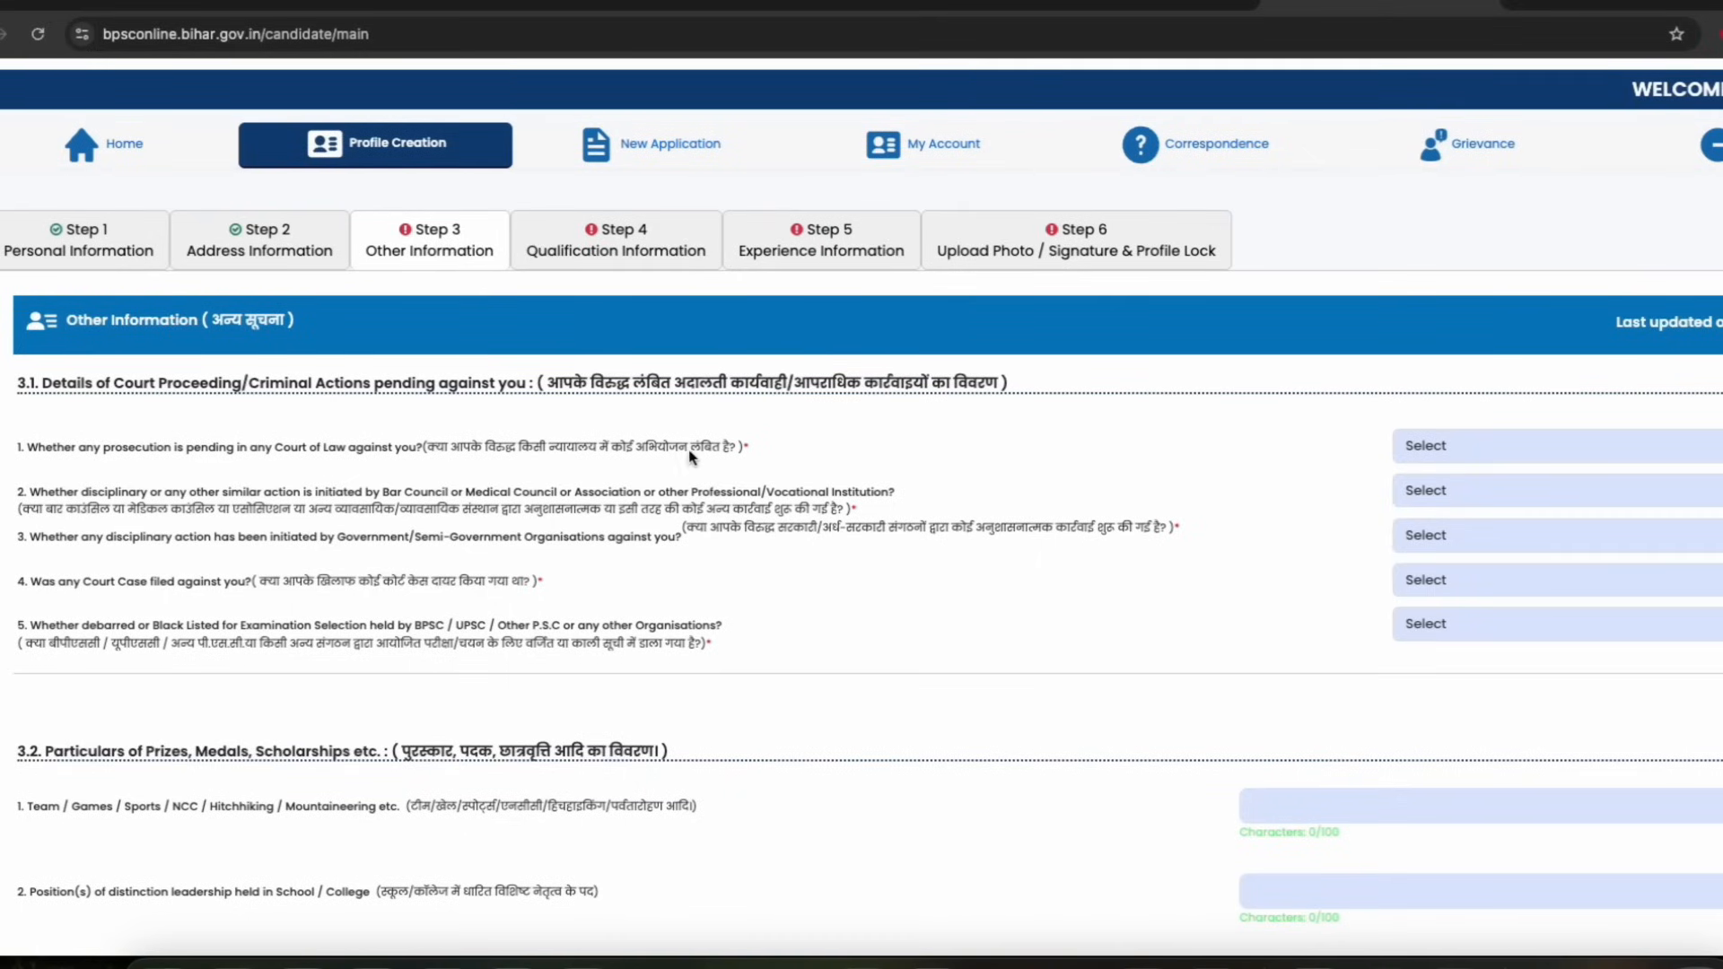
left_click(1499, 449)
left_click(1463, 489)
scroll(1187, 534, "down", 1)
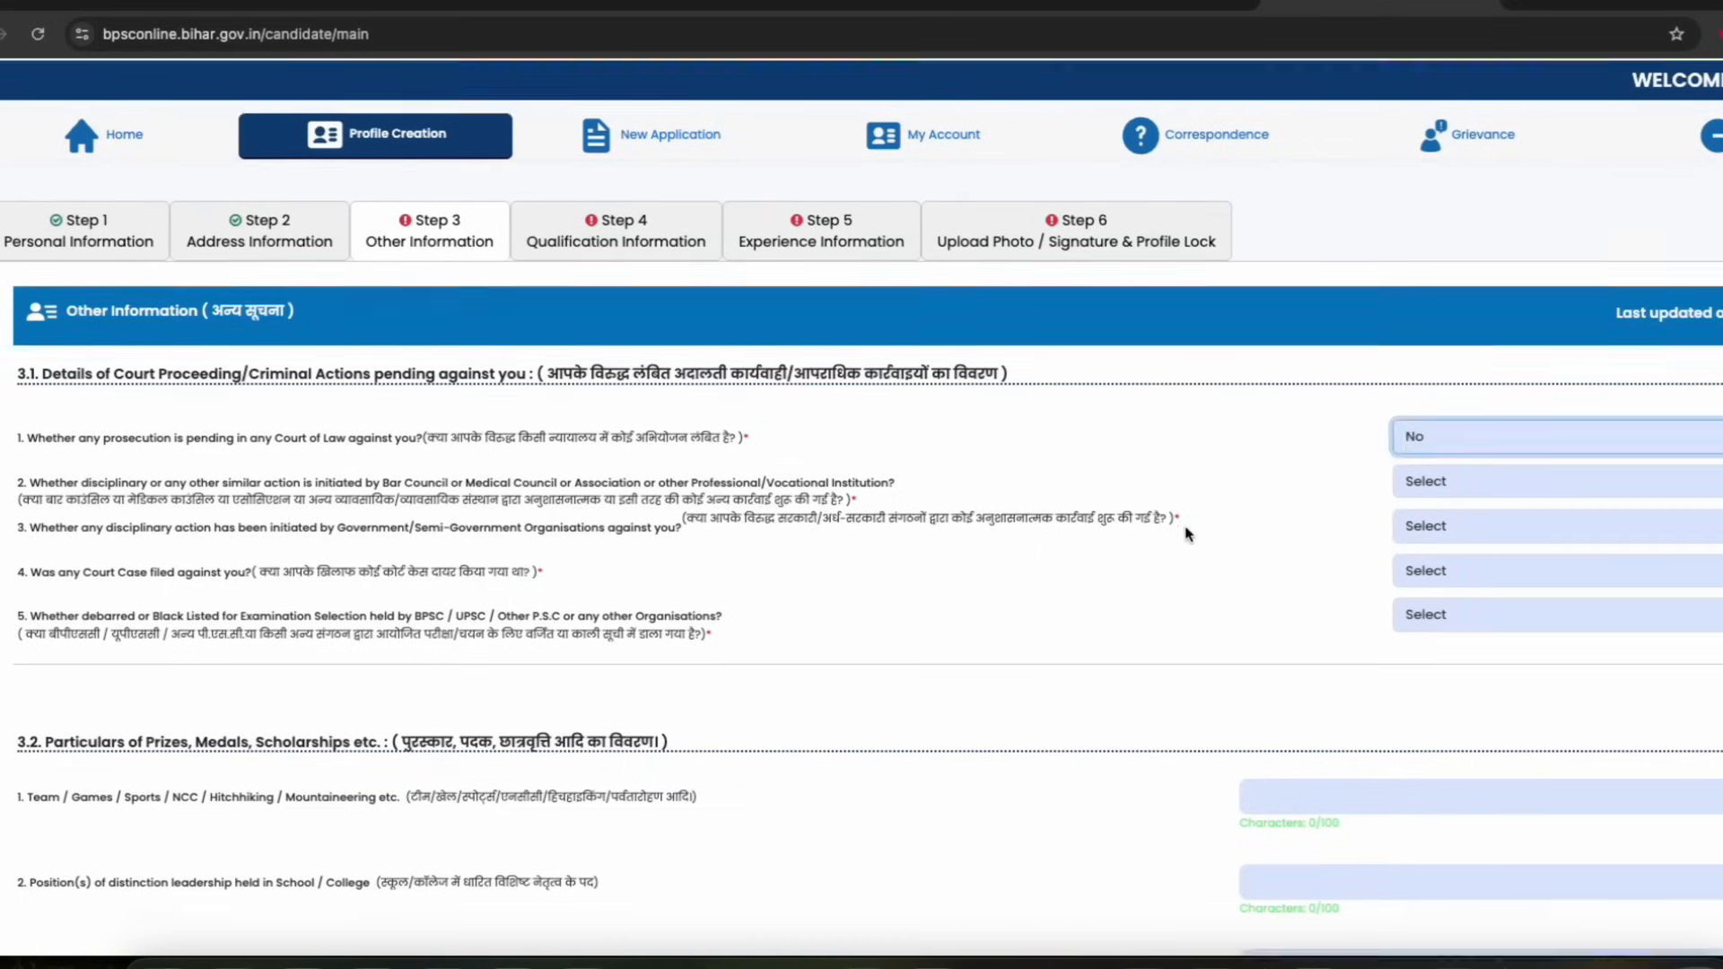
scroll(1186, 534, "down", 1)
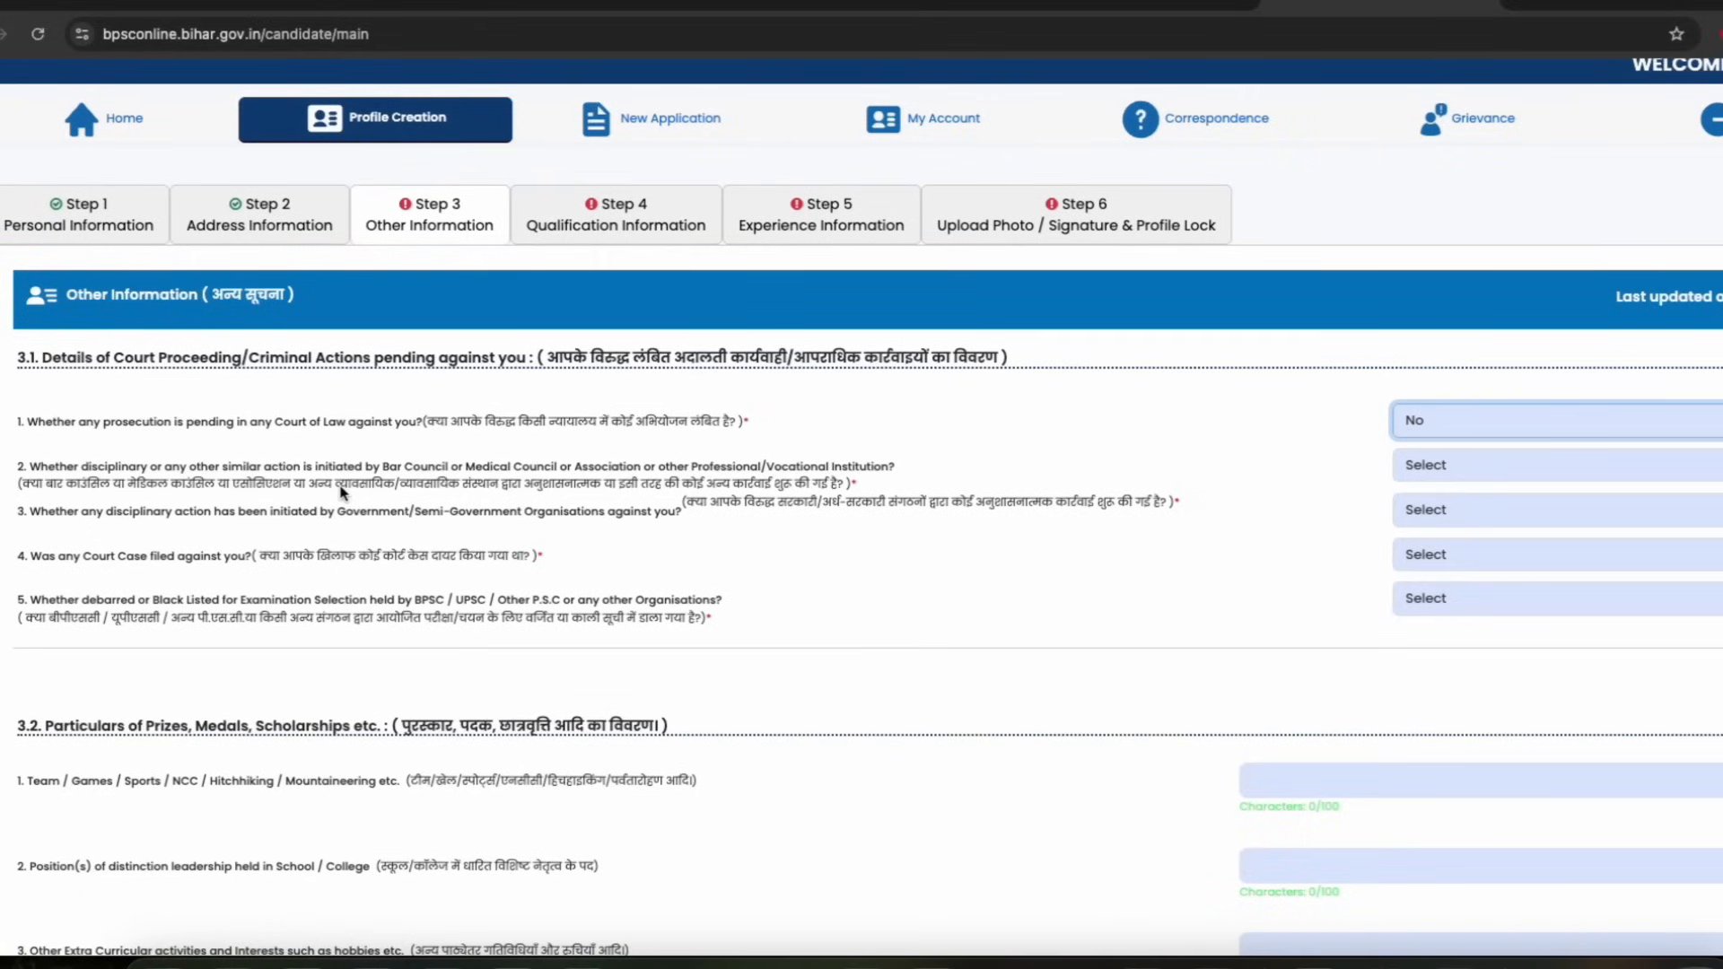
left_click(769, 477)
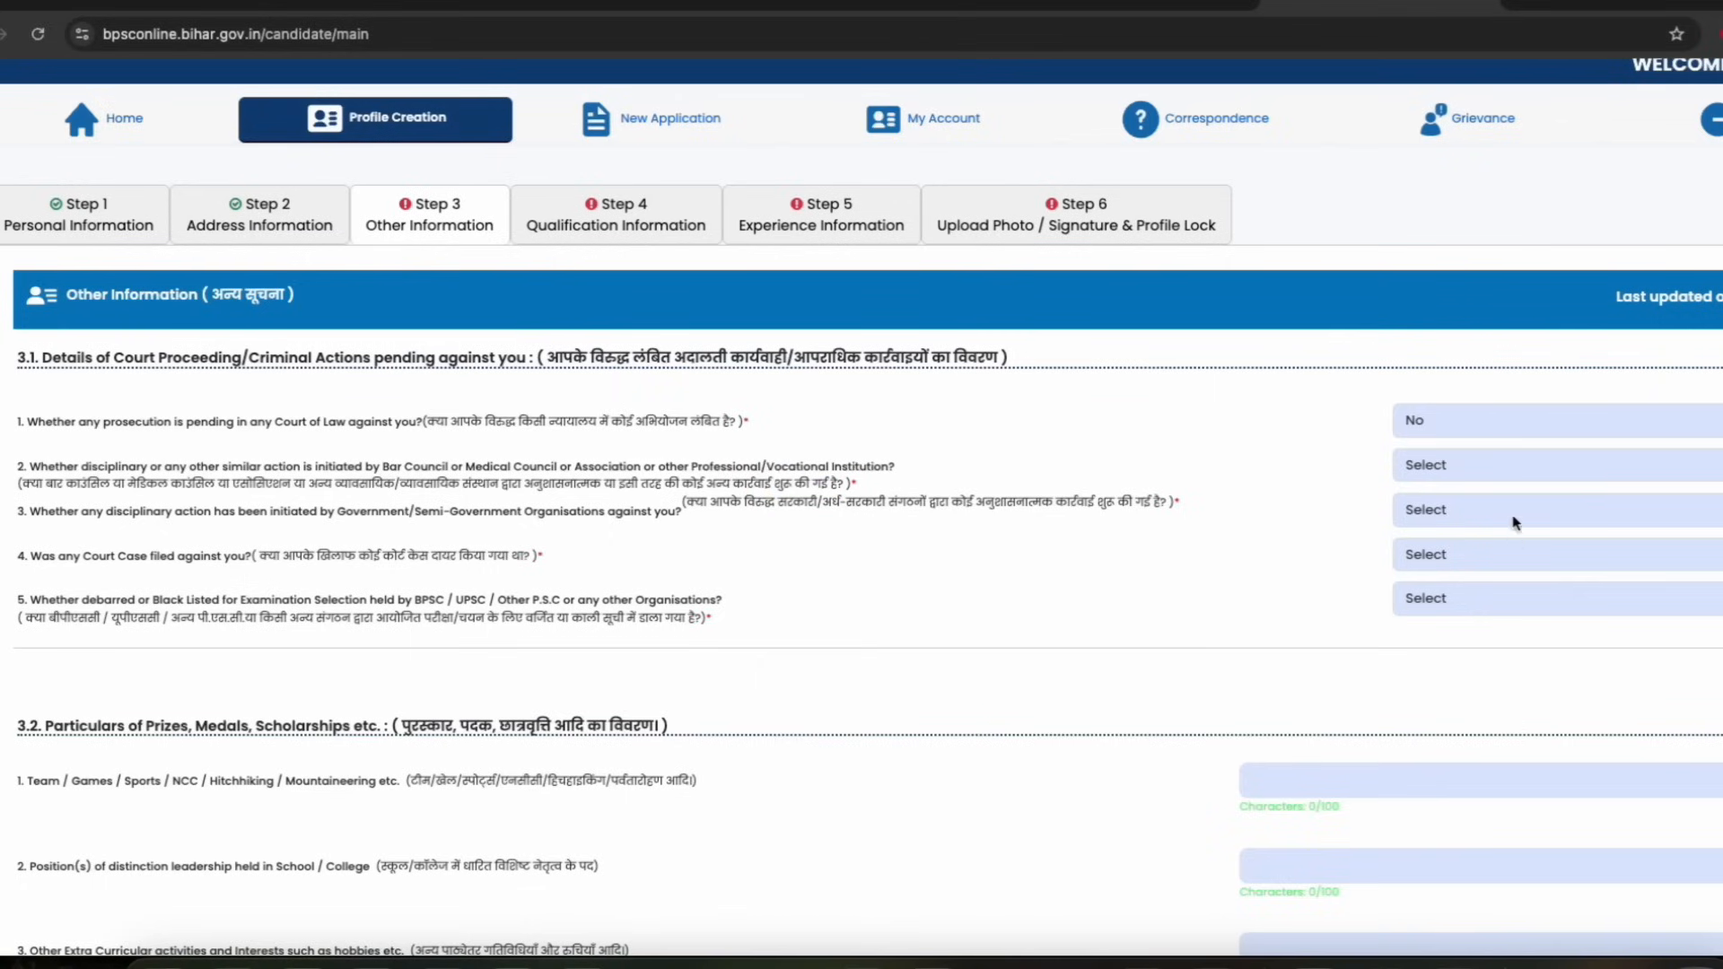
Answer No to the Bar Council, government disciplinary action and court case questions
left_click(1472, 476)
left_click(1435, 508)
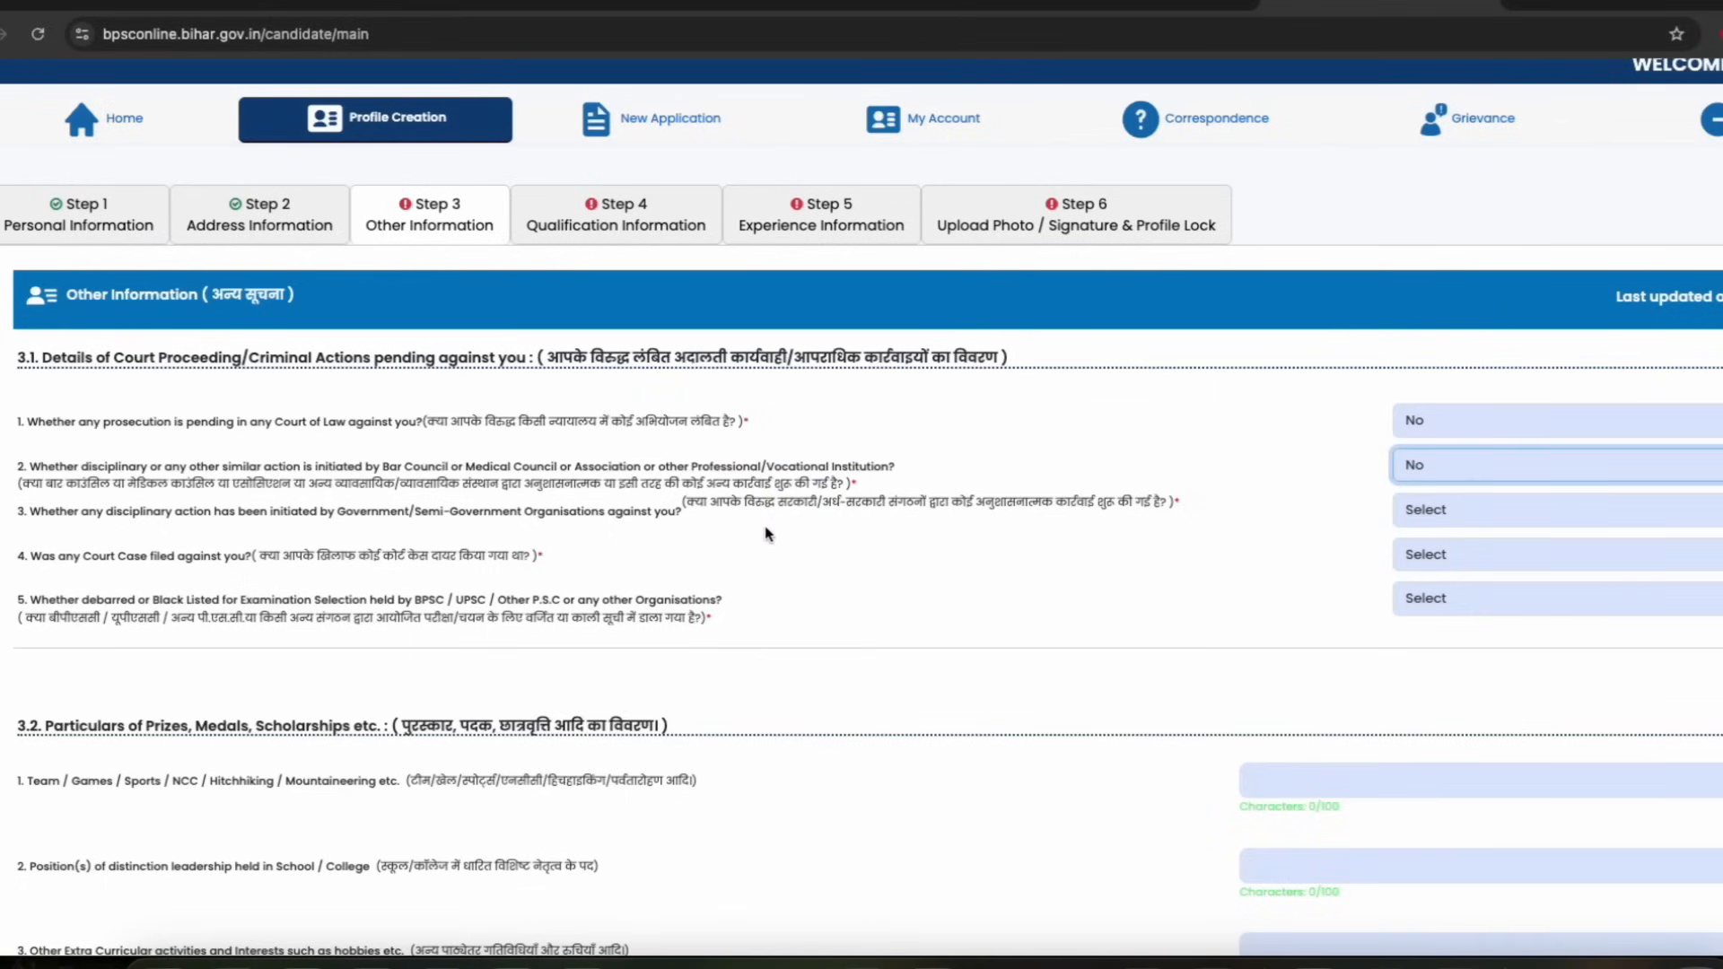
scroll(688, 516, "down", 1)
left_click(1457, 475)
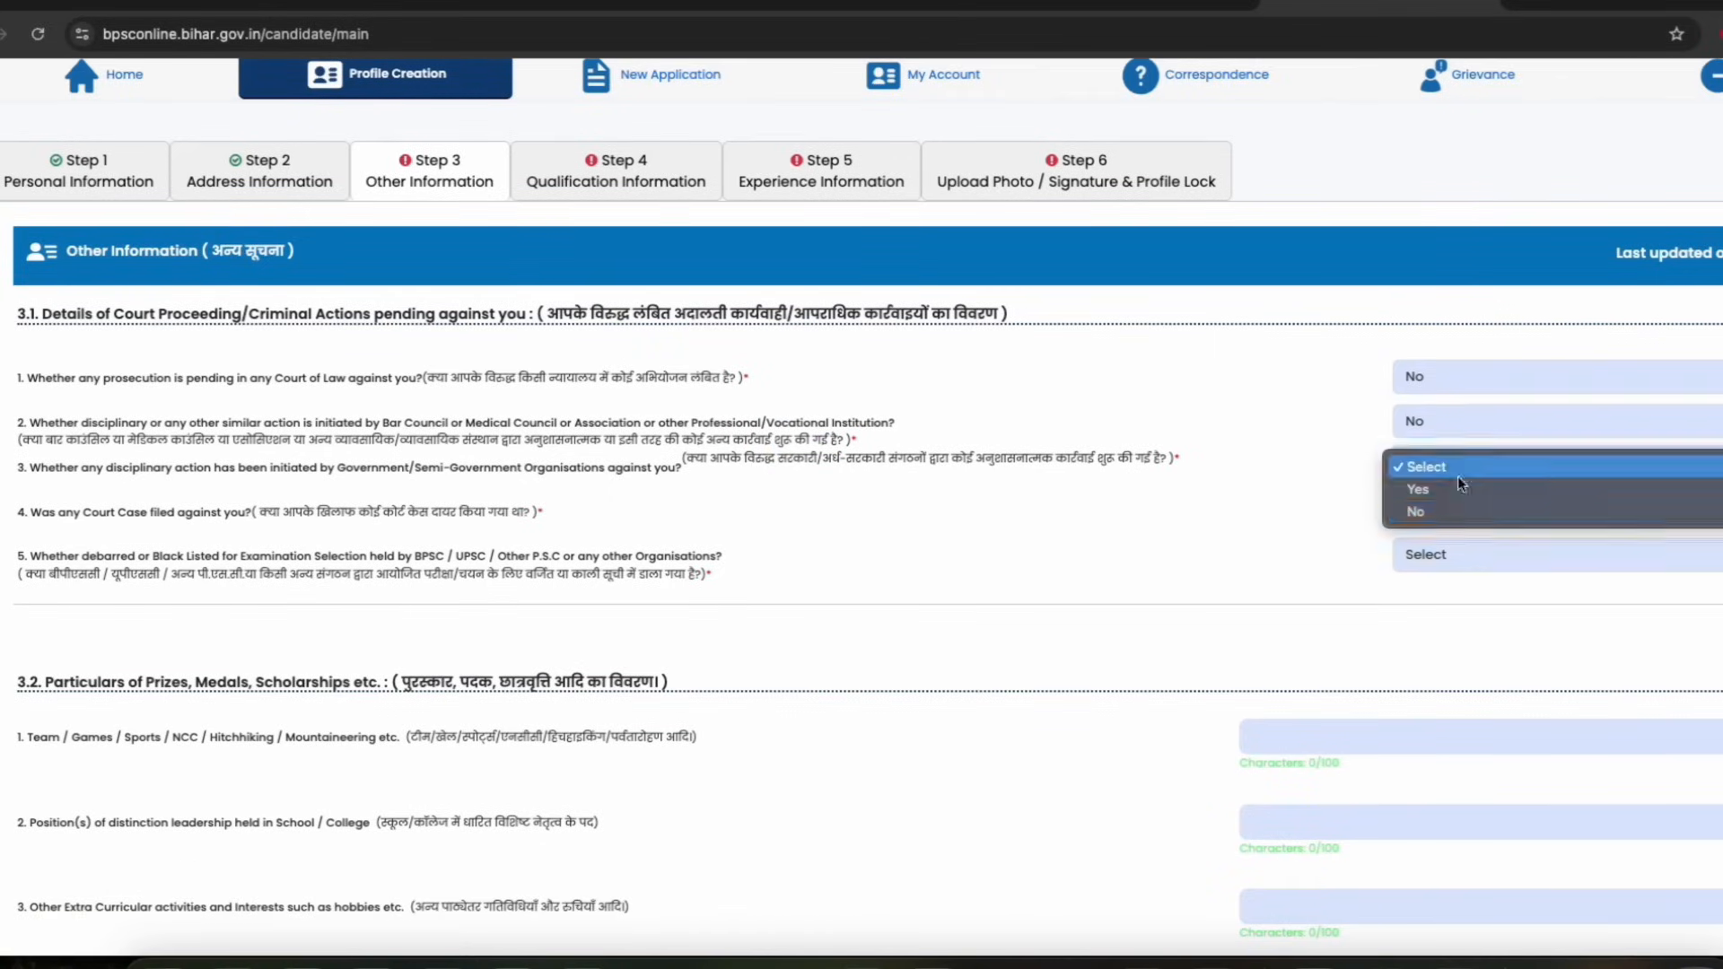
left_click(1434, 514)
scroll(466, 537, "down", 1)
left_click_drag(316, 457, 442, 463)
left_click(1439, 465)
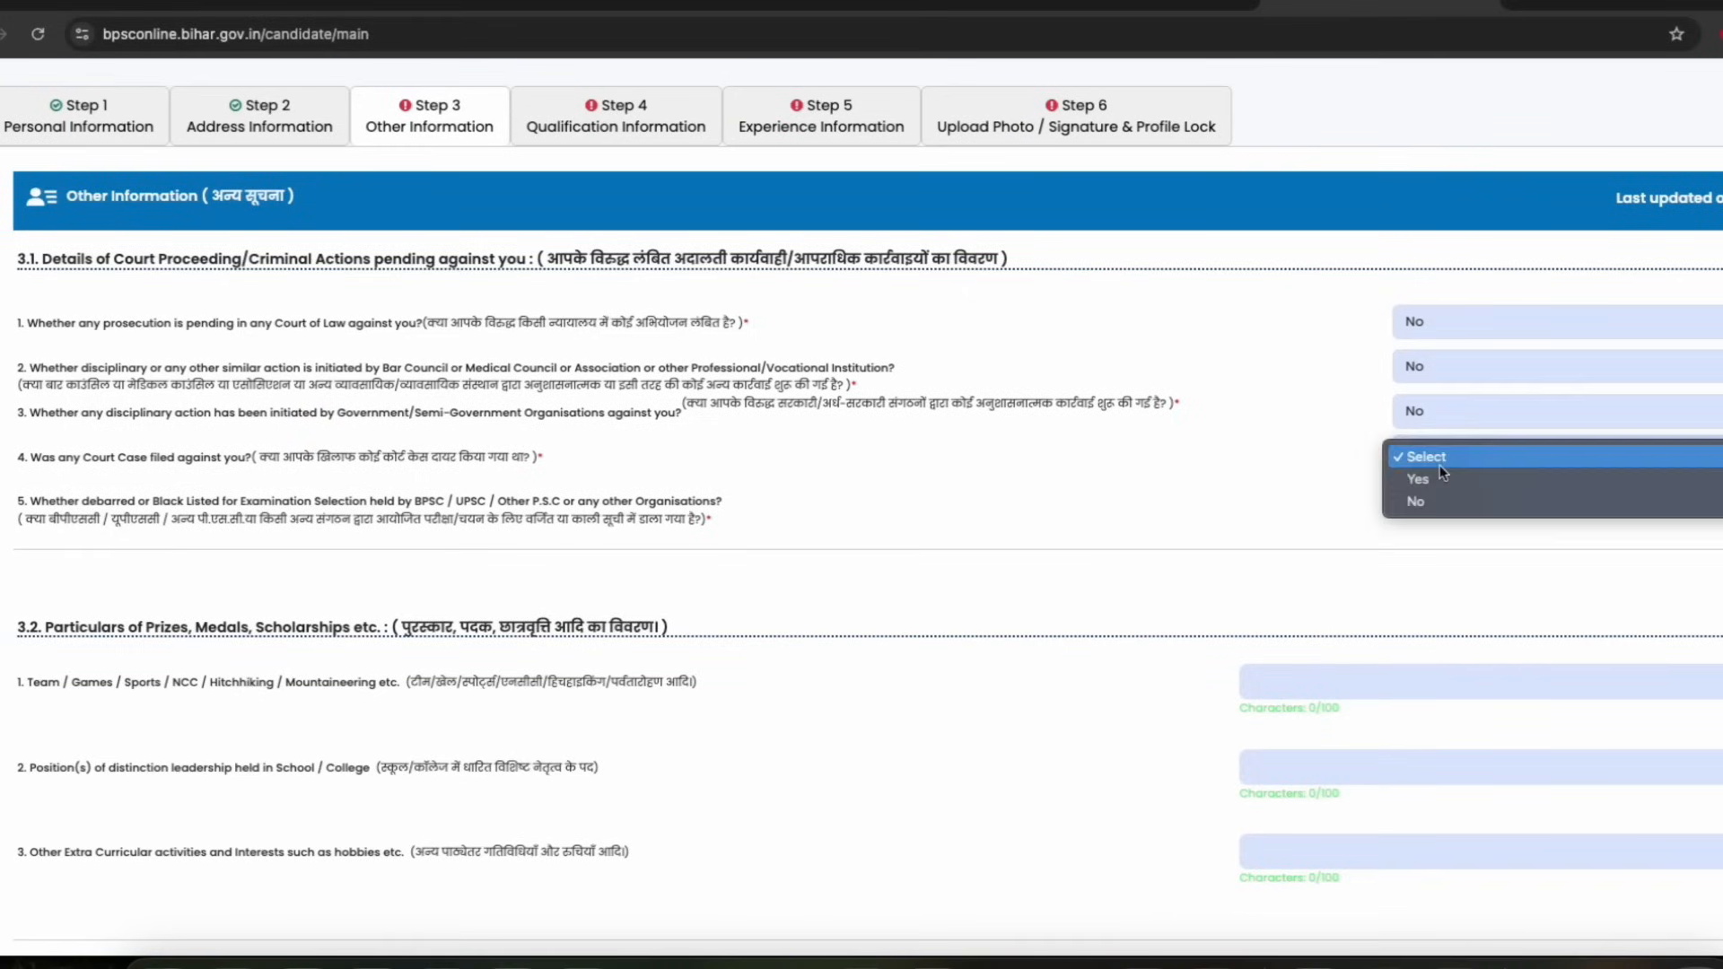
left_click(1394, 509)
Answer No to the question on being debarred or blacklisted by BPSC, UPSC or other commissions
left_click_drag(409, 458, 675, 477)
scroll(453, 471, "down", 1)
left_click(621, 472)
left_click(675, 476)
left_click_drag(503, 484, 638, 491)
left_click(665, 498)
left_click(1476, 465)
left_click(1427, 504)
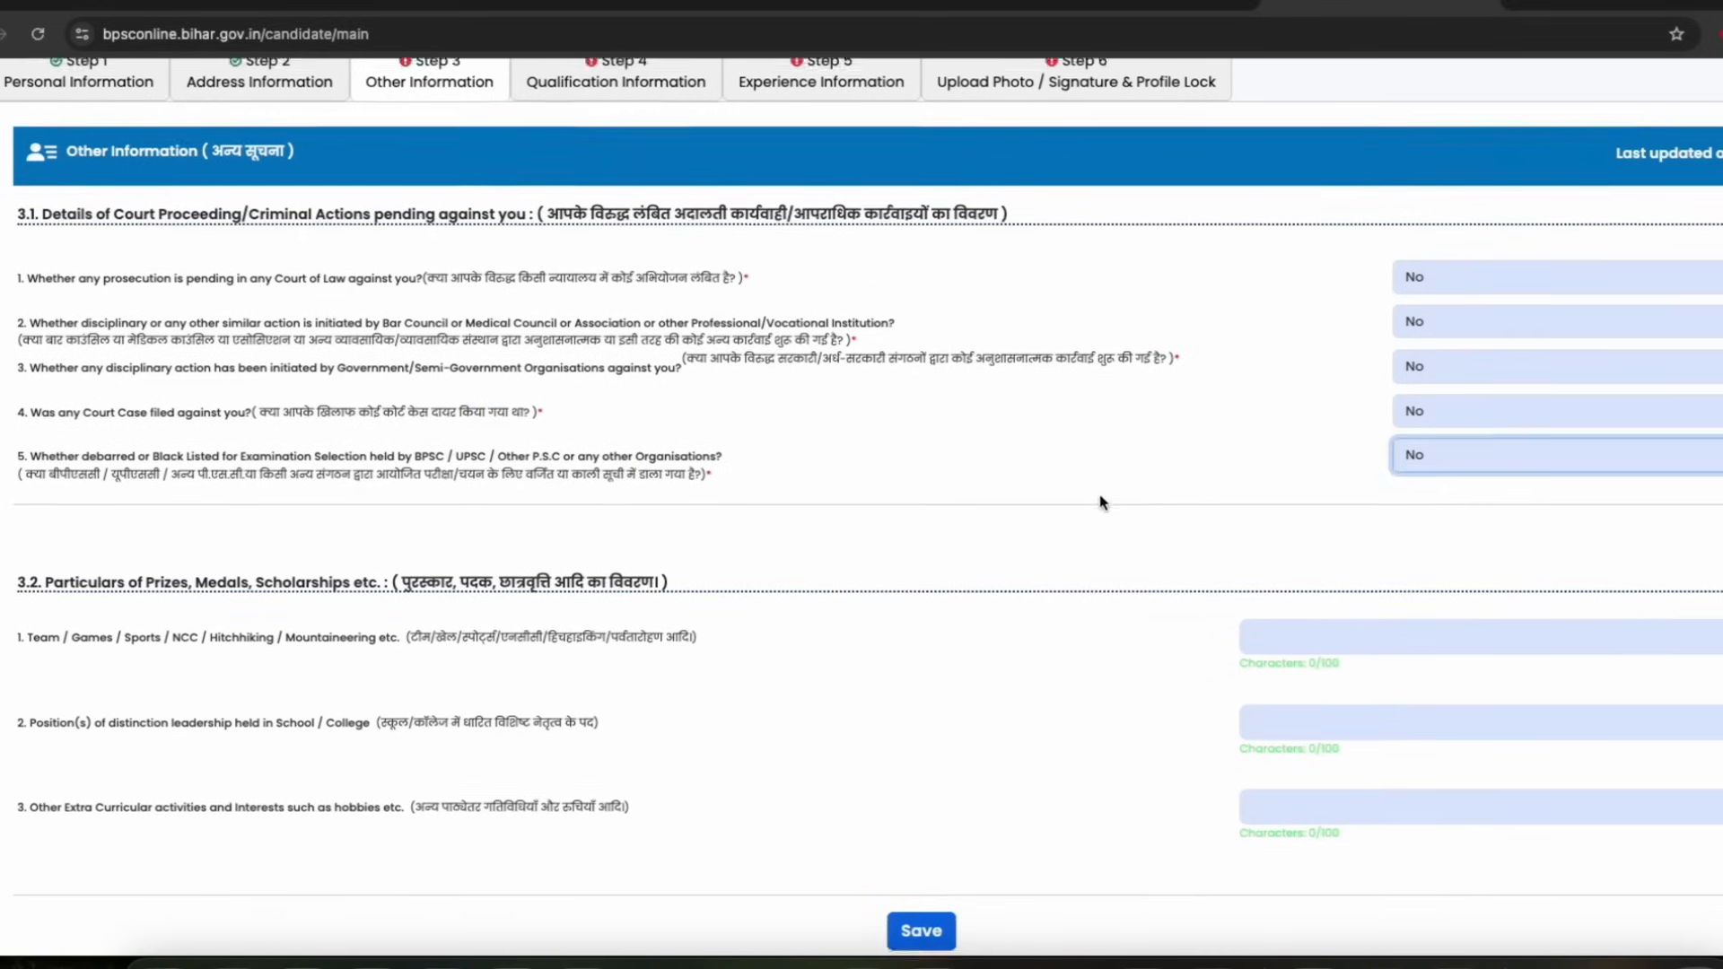
Leave the prizes, leadership and extracurricular fields blank and save the other information
scroll(1100, 500, "down", 1)
scroll(505, 491, "down", 1)
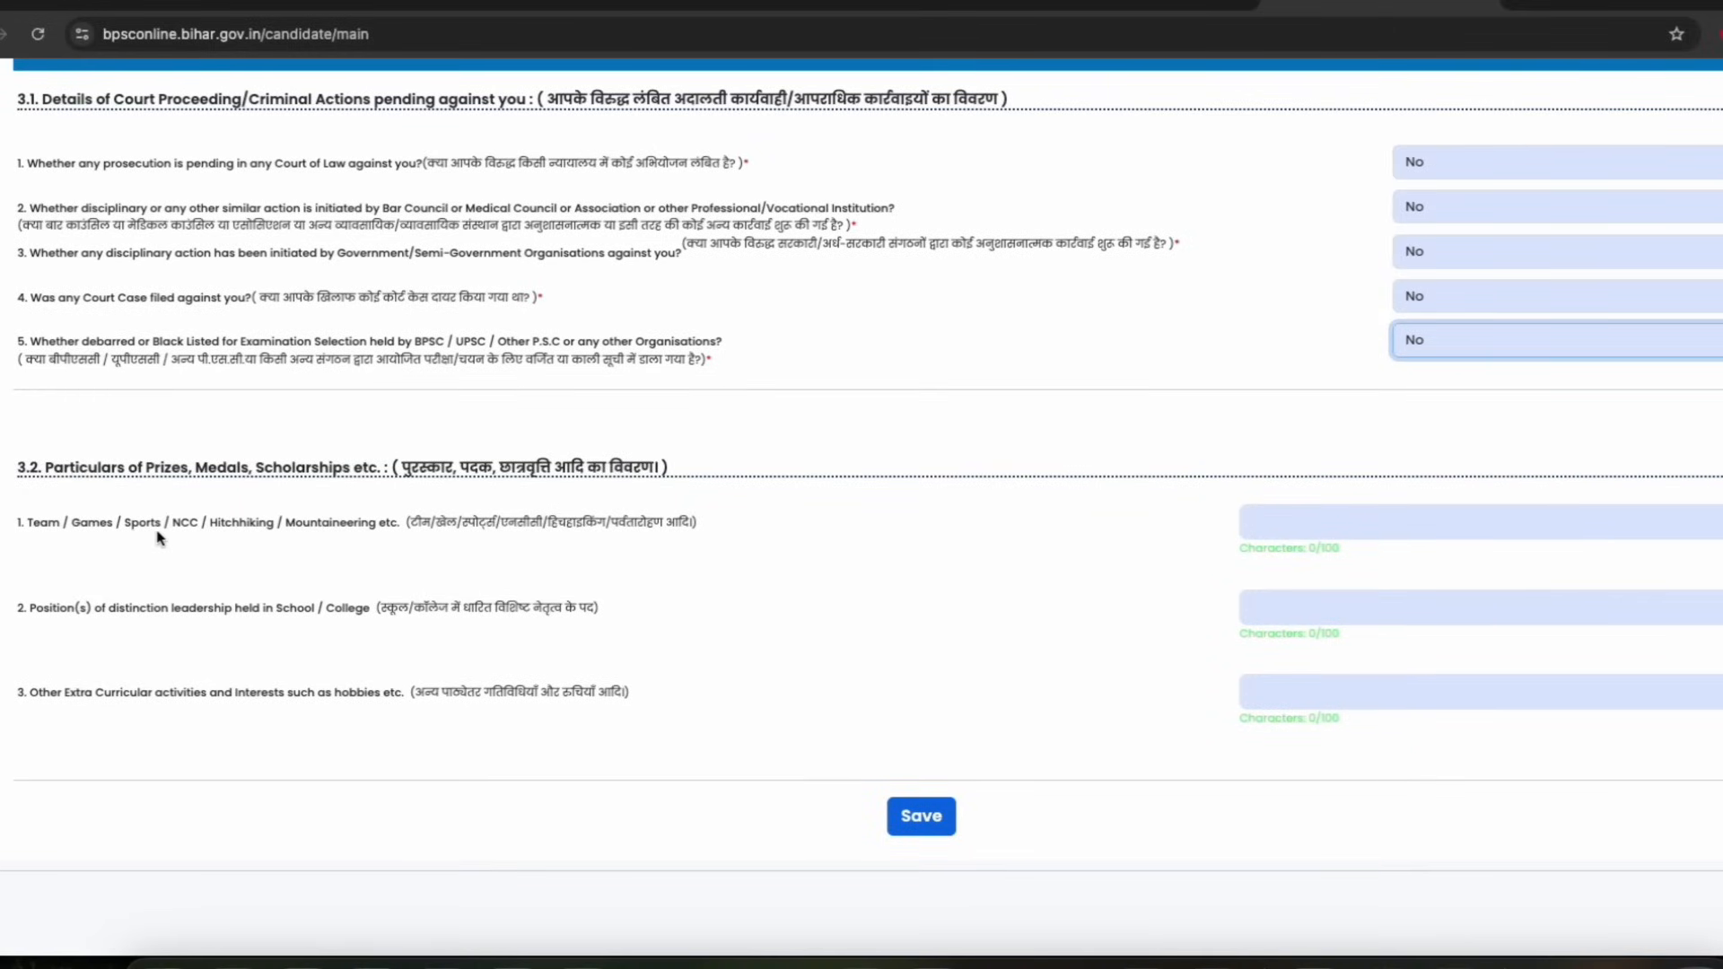
left_click_drag(311, 523, 402, 525)
left_click(312, 517)
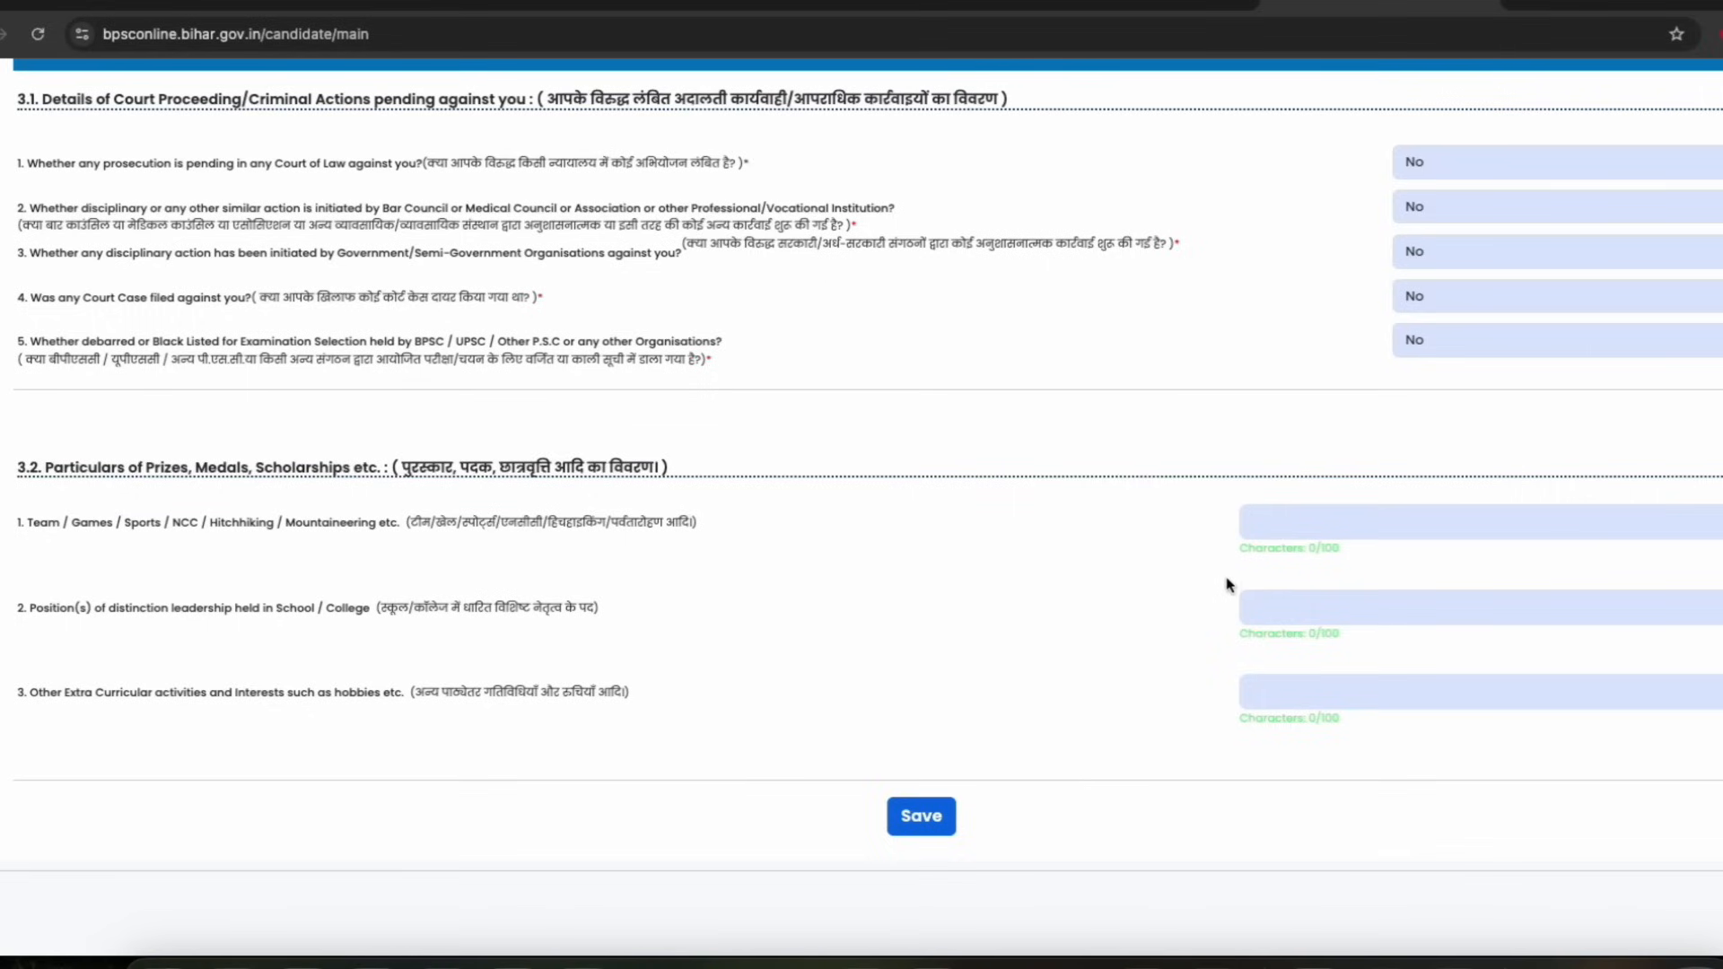
left_click_drag(180, 616, 498, 617)
left_click(498, 617)
left_click_drag(482, 696, 574, 696)
left_click(579, 698)
left_click_drag(63, 485, 384, 485)
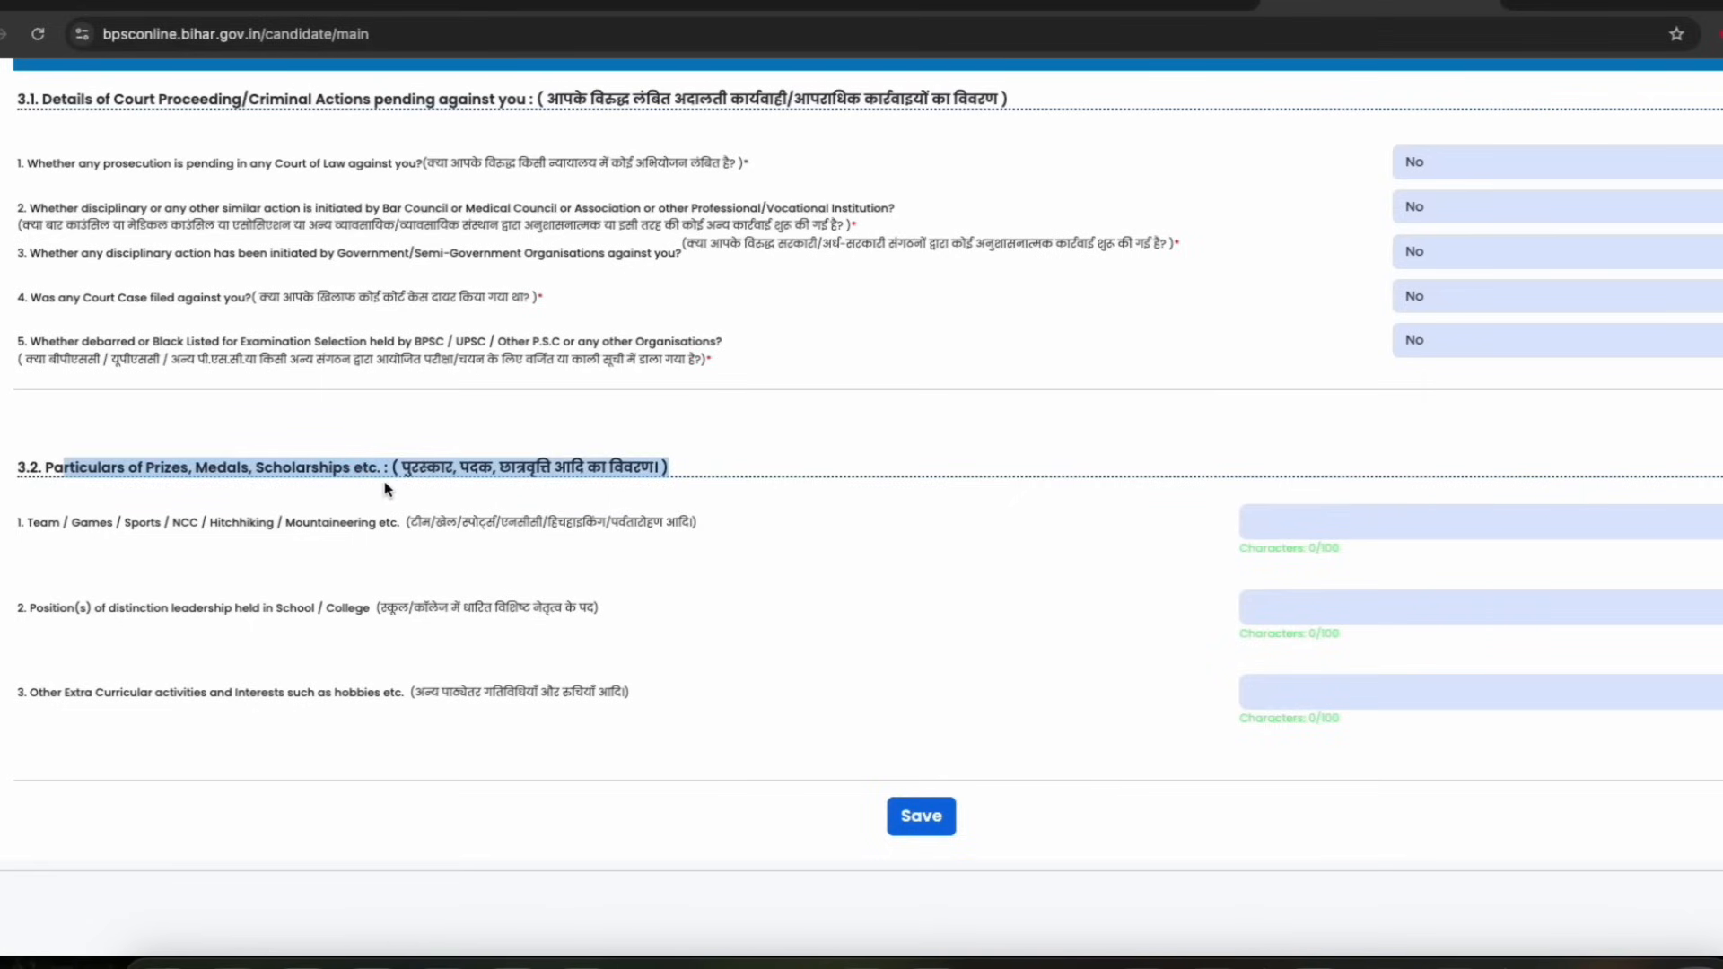
left_click(791, 563)
left_click(921, 816)
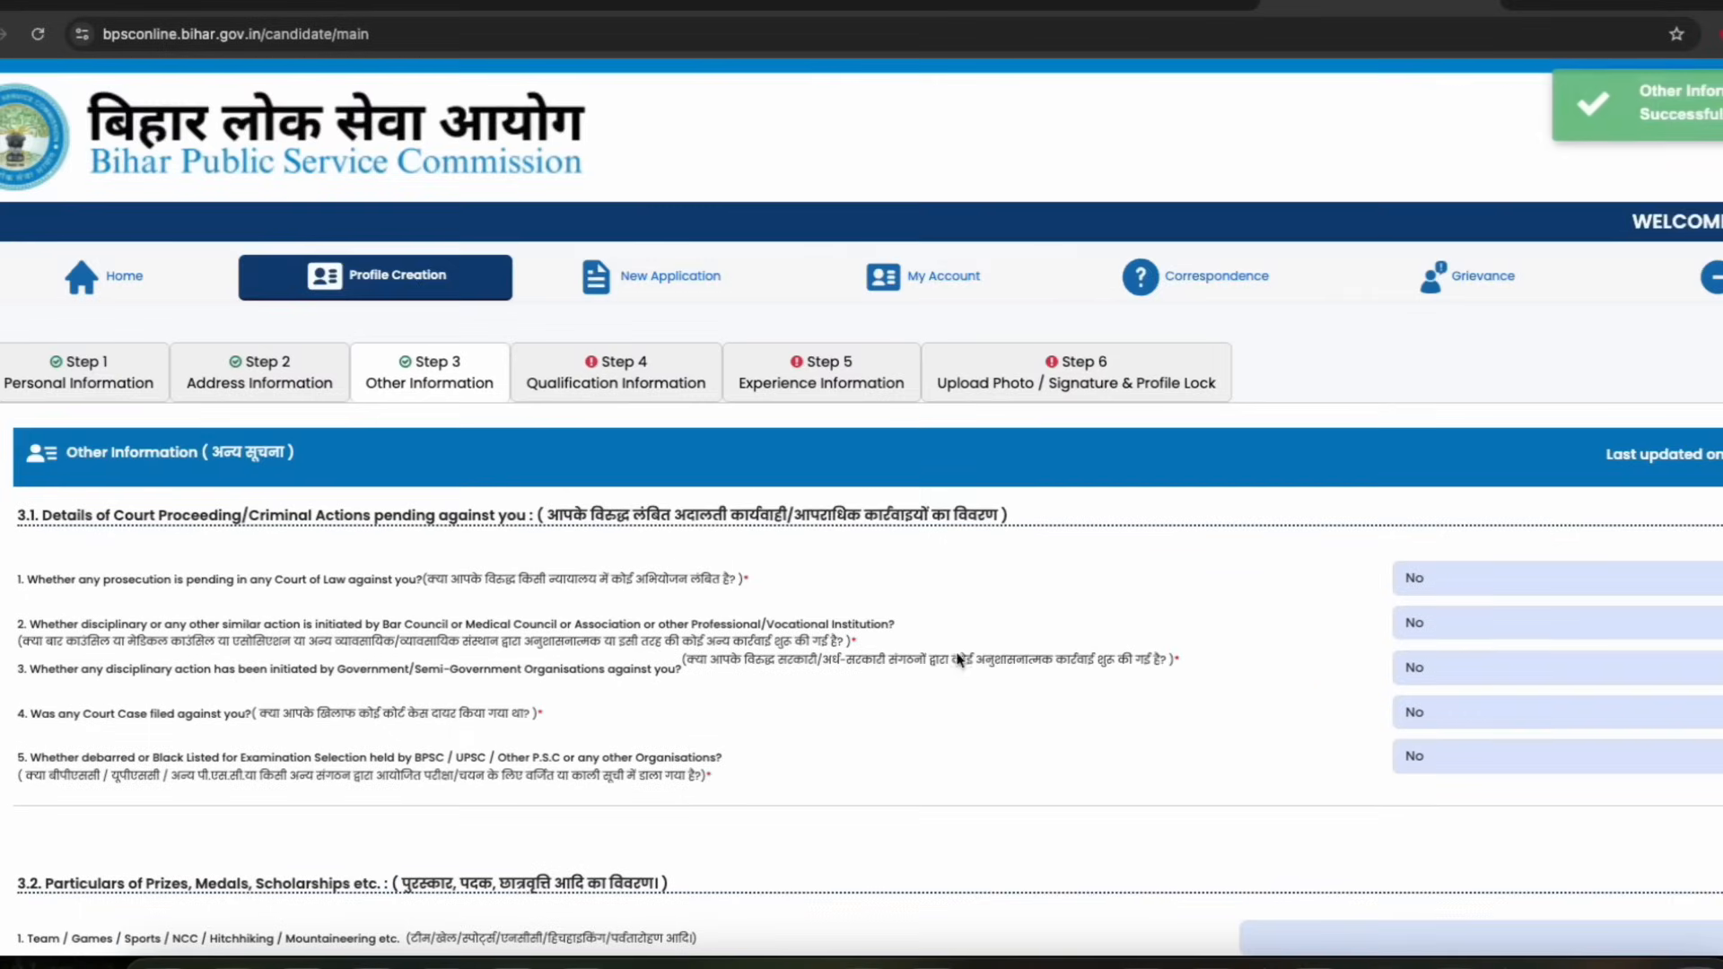
Open the Qualification Information step and review the qualification entry form
left_click(592, 383)
scroll(700, 523, "down", 3)
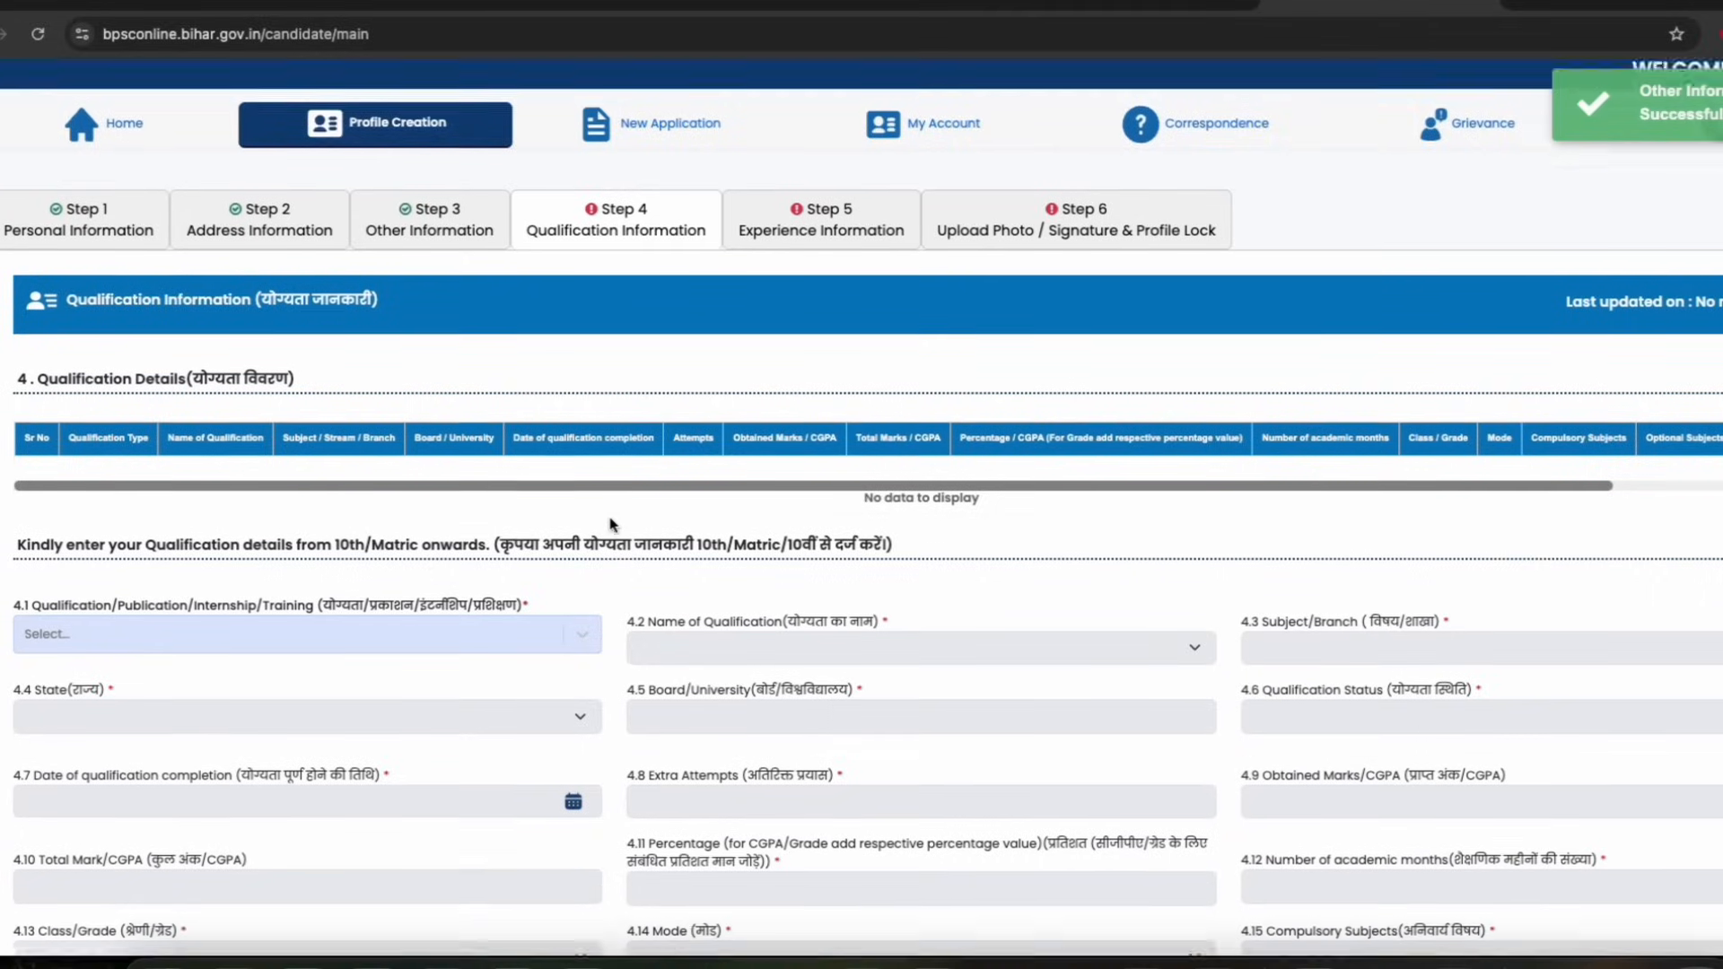
scroll(542, 480, "down", 1)
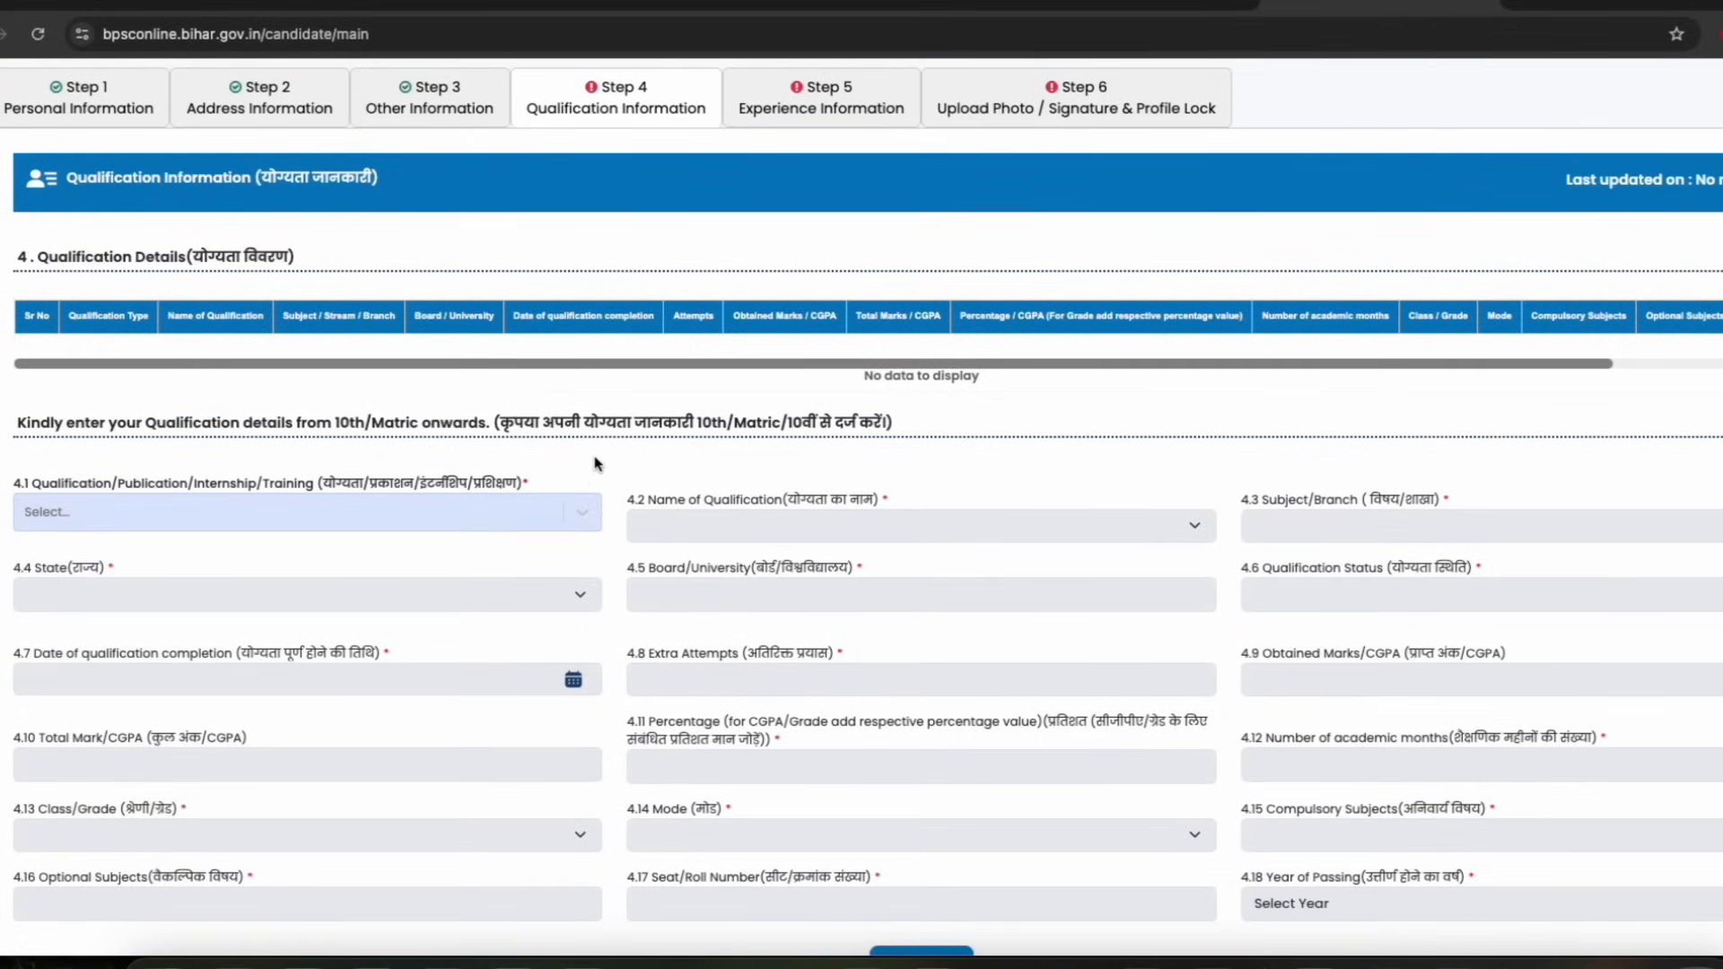
scroll(603, 463, "down", 2)
scroll(602, 466, "down", 1)
left_click_drag(60, 271, 386, 273)
left_click(373, 268)
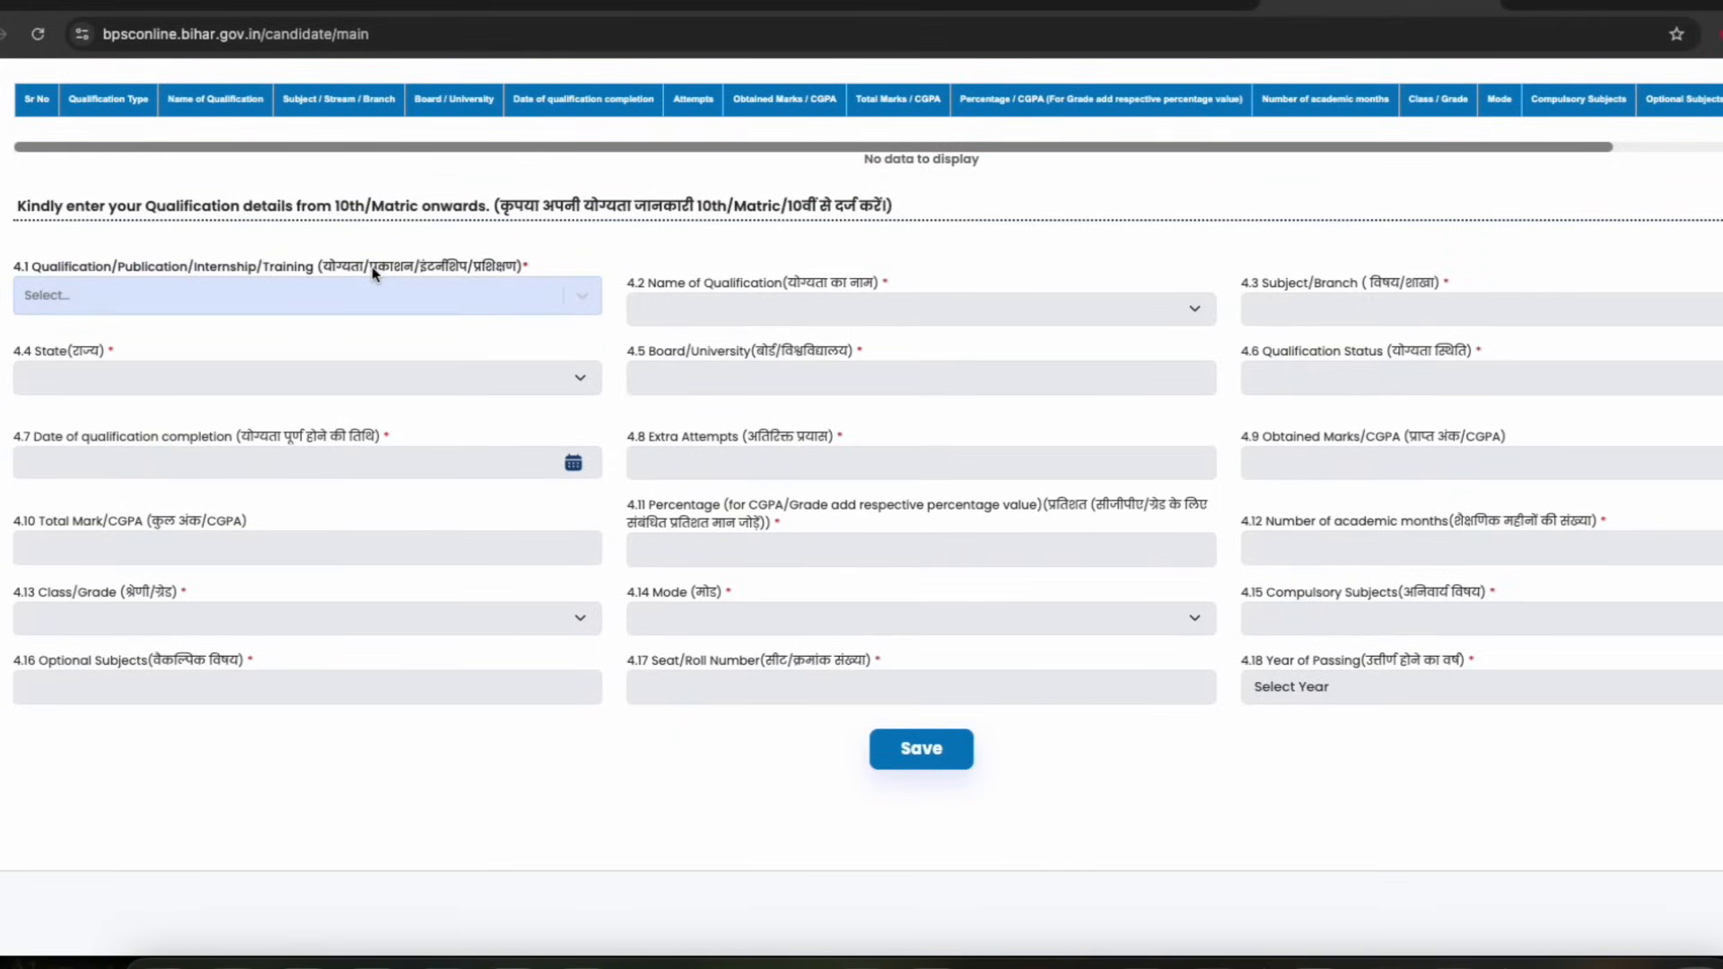
Browse the list of qualification types available in the qualification field
left_click_drag(561, 203, 820, 211)
left_click(821, 212)
left_click(481, 292)
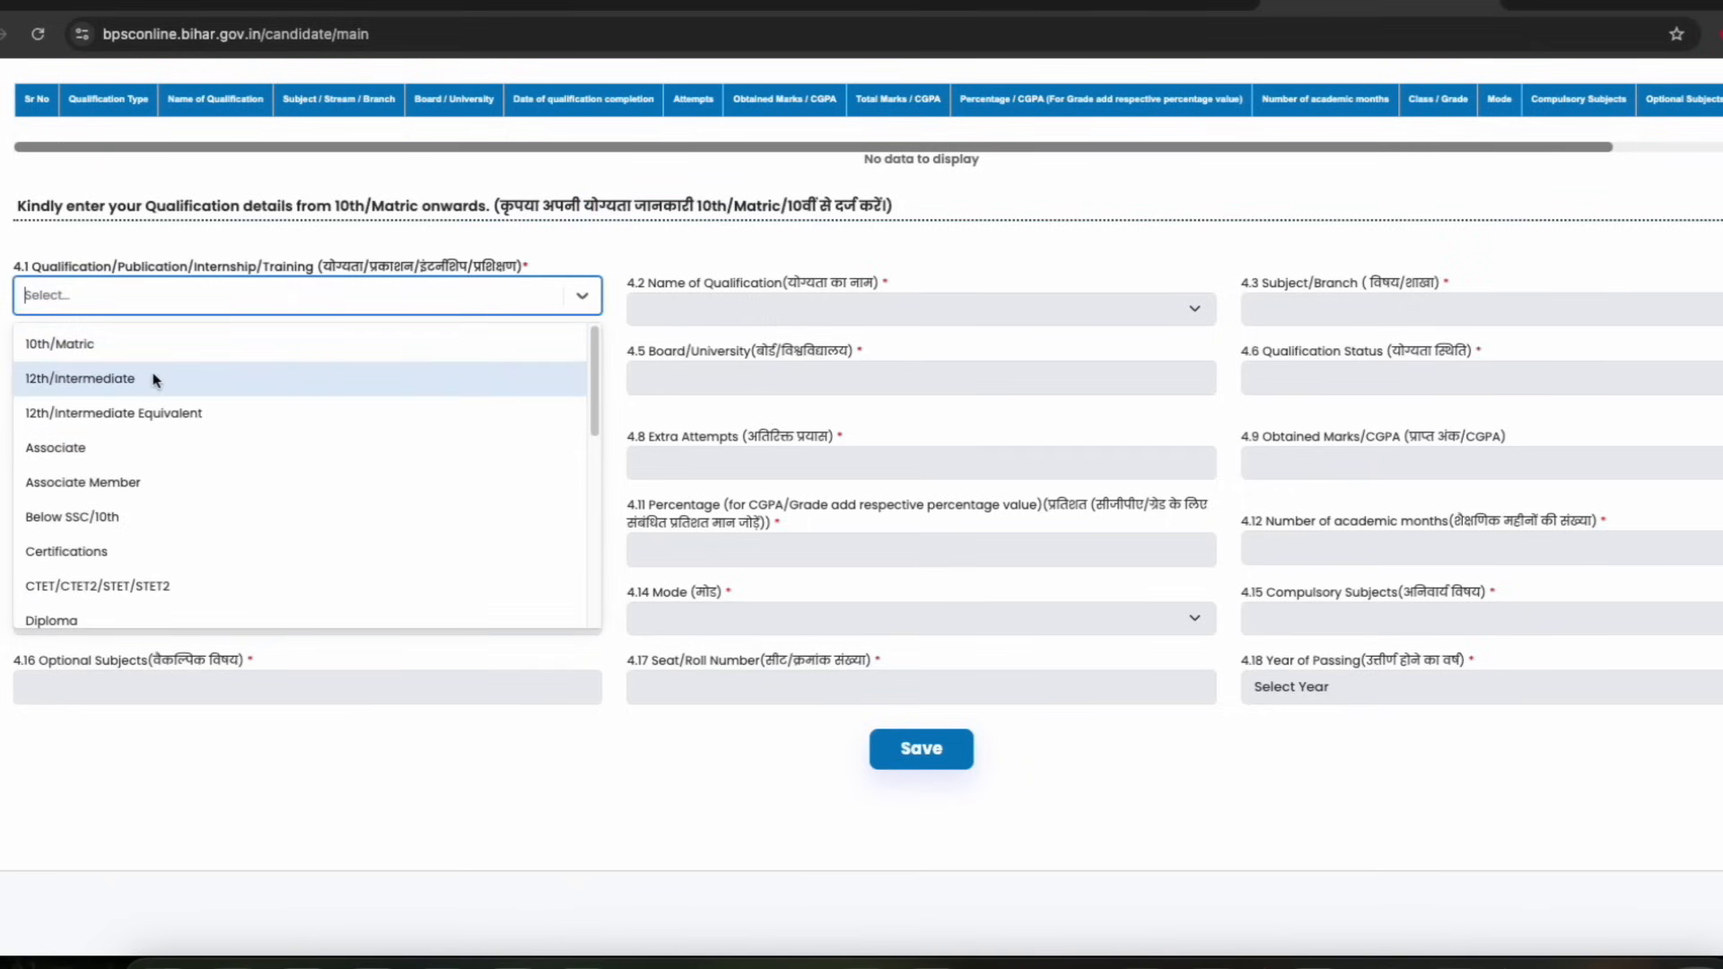
scroll(215, 455, "down", 2)
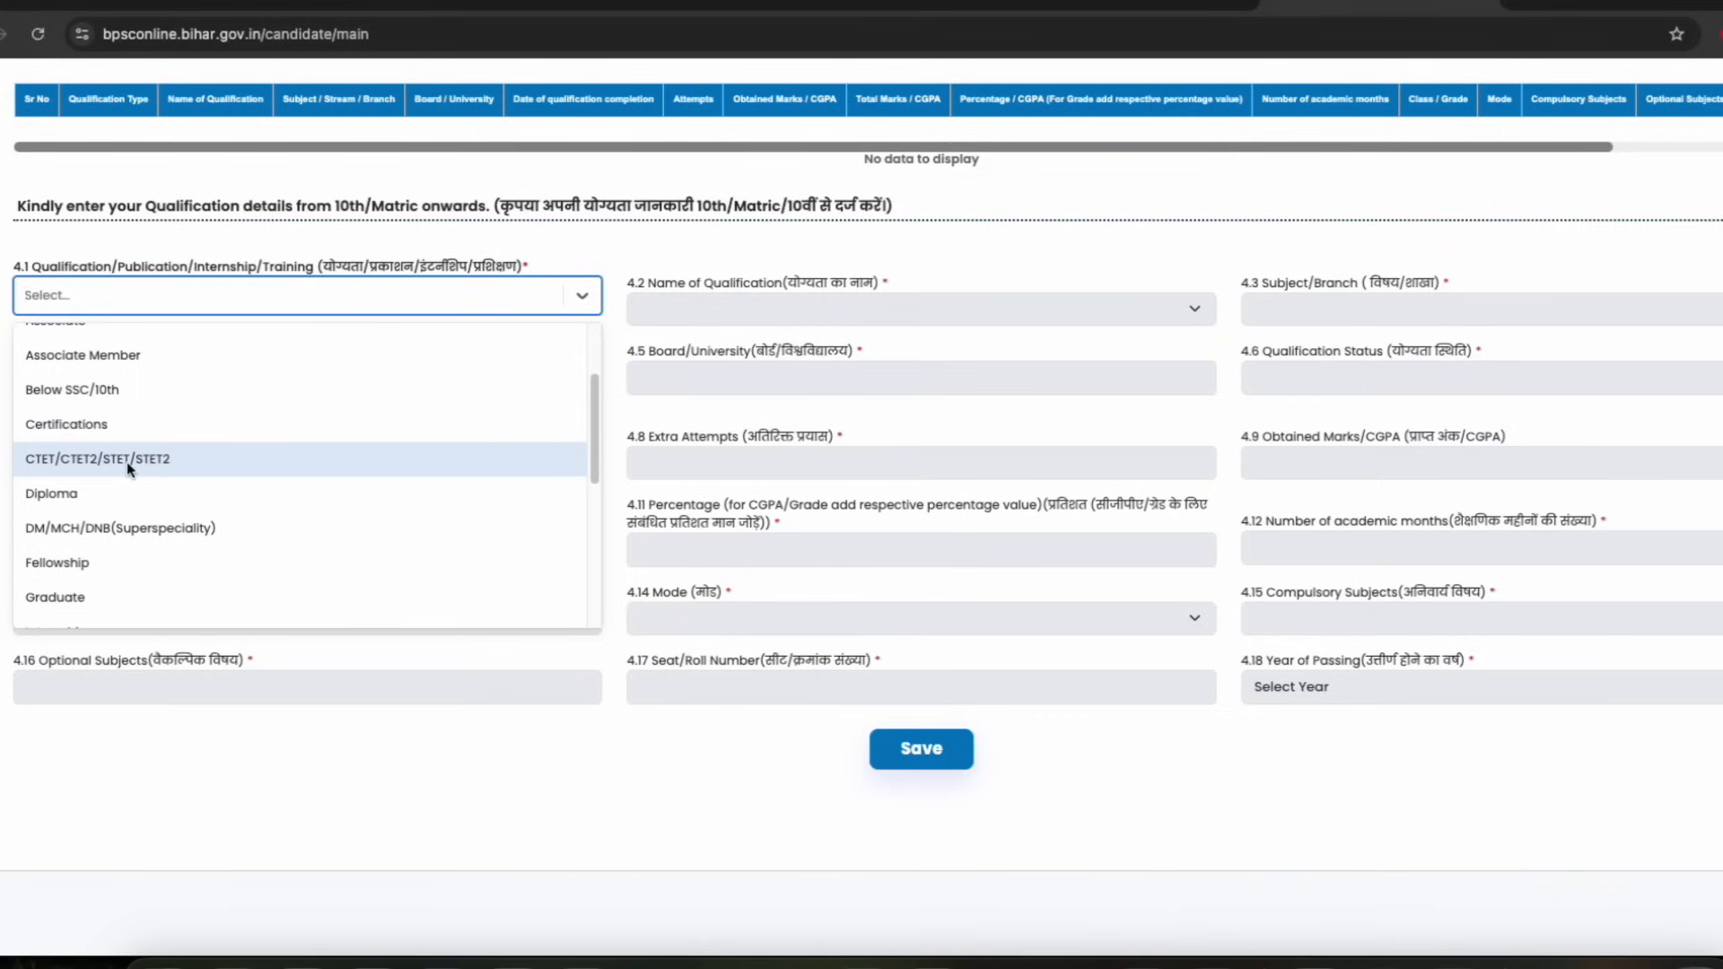
scroll(180, 497, "down", 2)
scroll(277, 557, "up", 4)
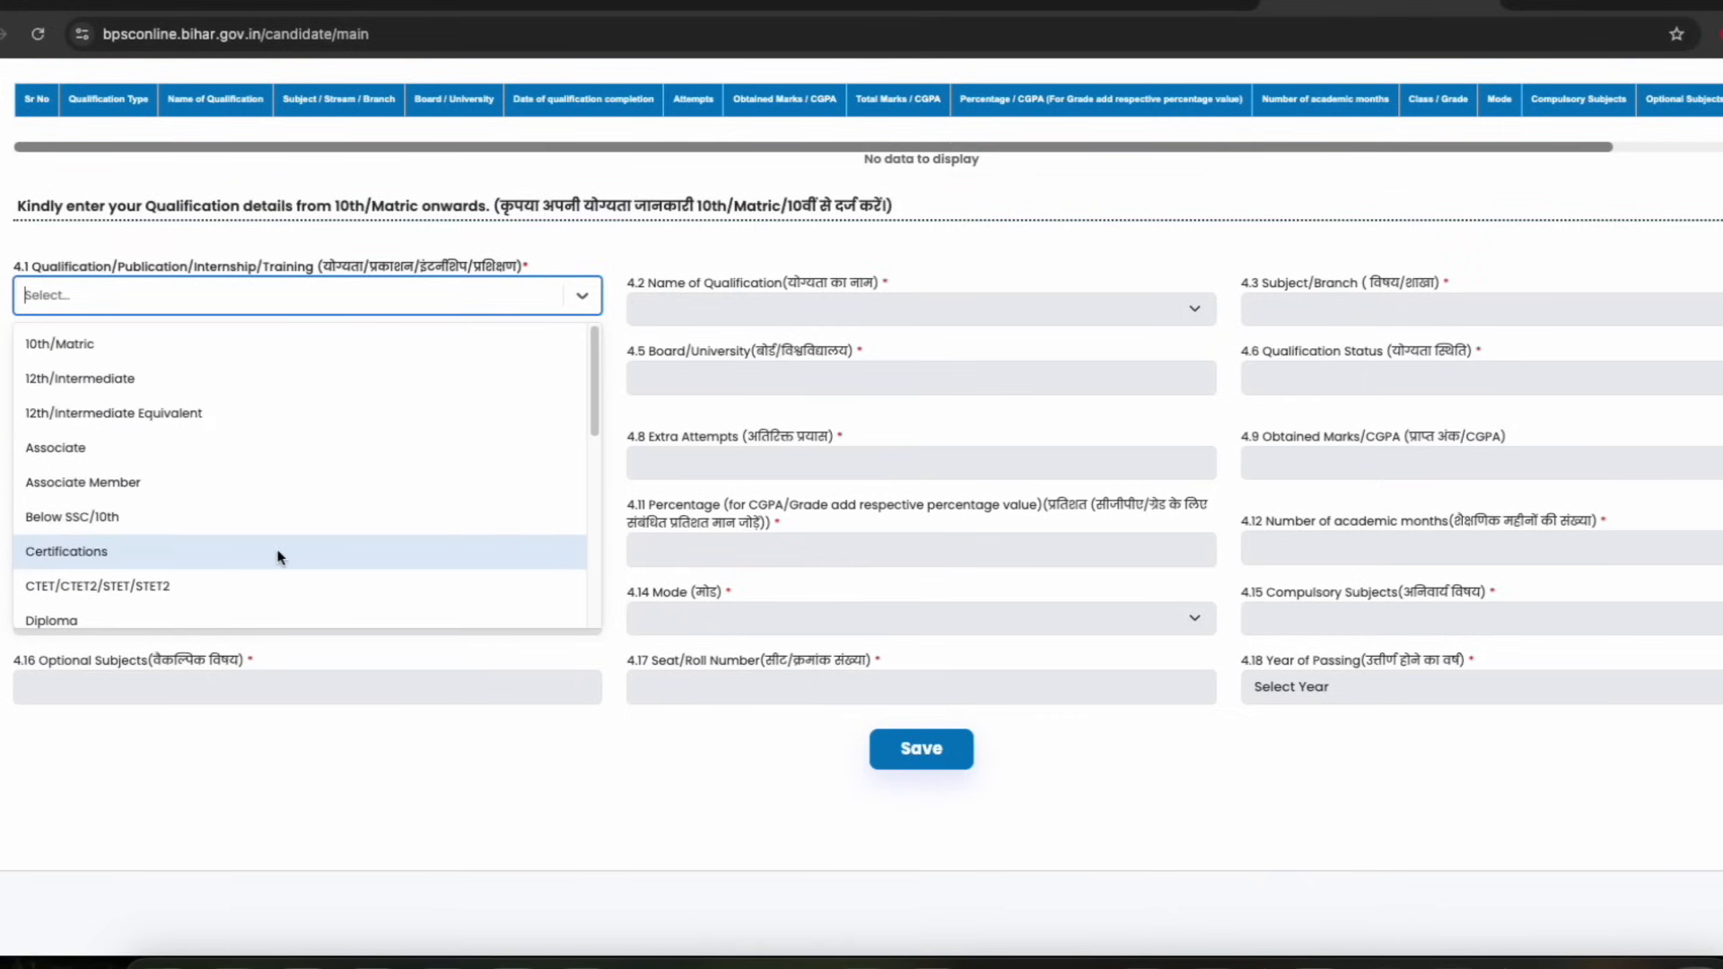
scroll(218, 558, "down", 1)
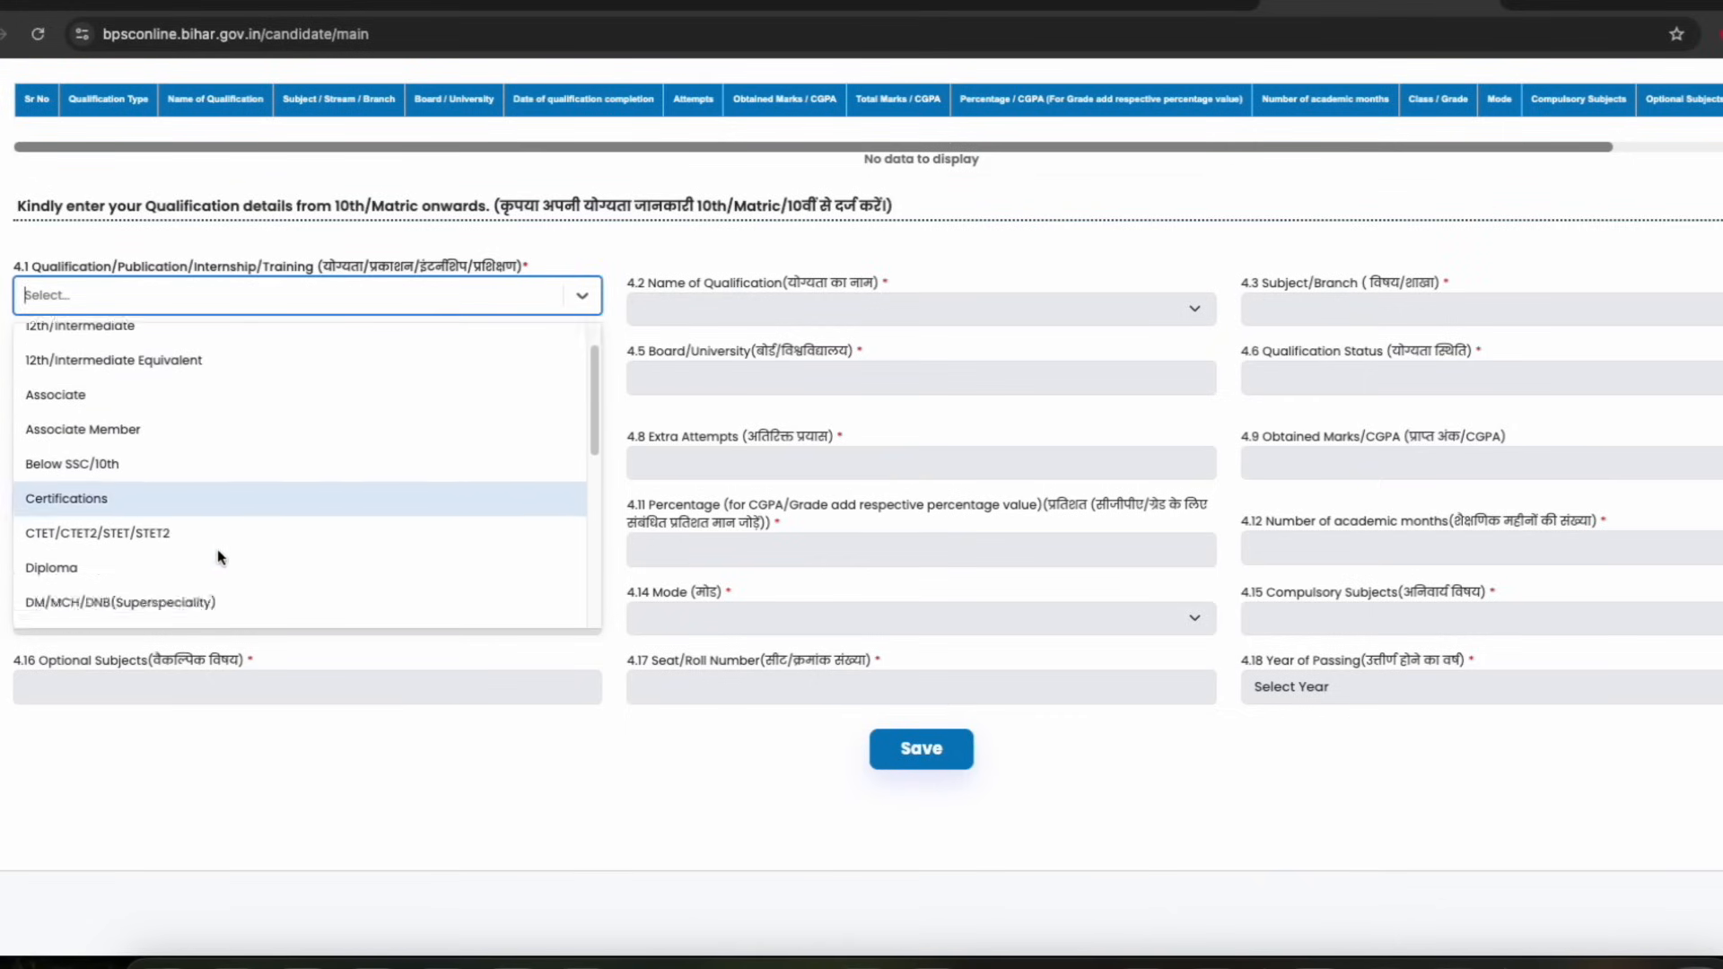
scroll(218, 558, "down", 5)
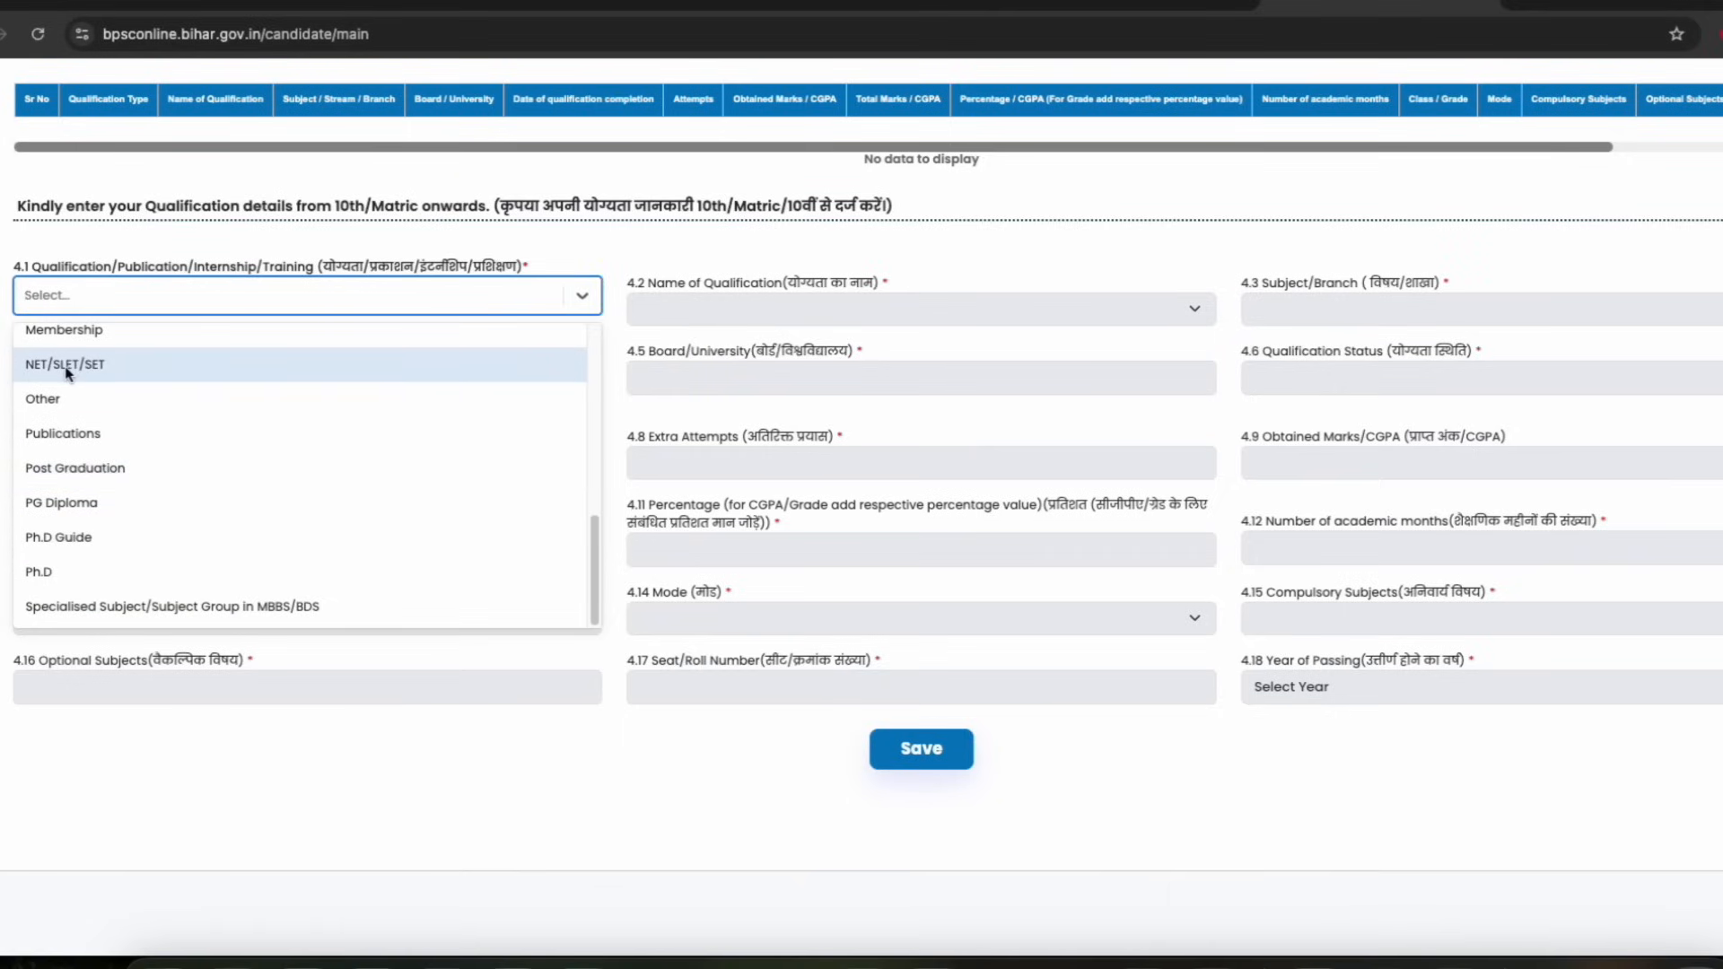
scroll(75, 385, "up", 3)
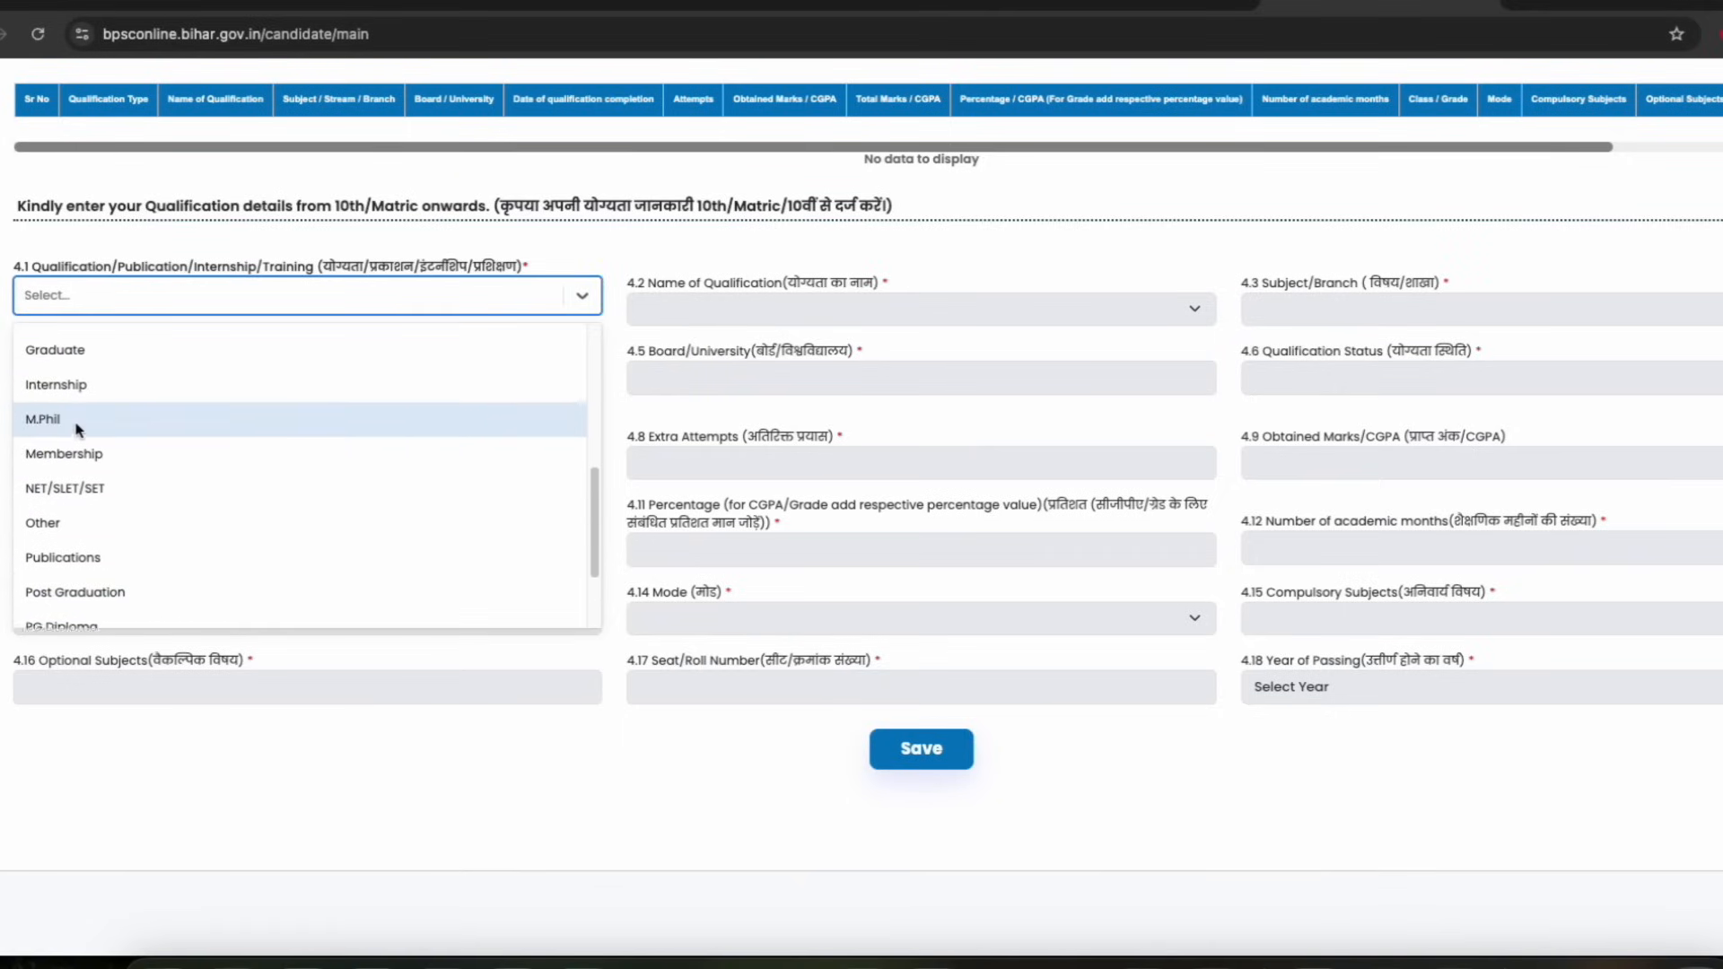
scroll(77, 423, "up", 4)
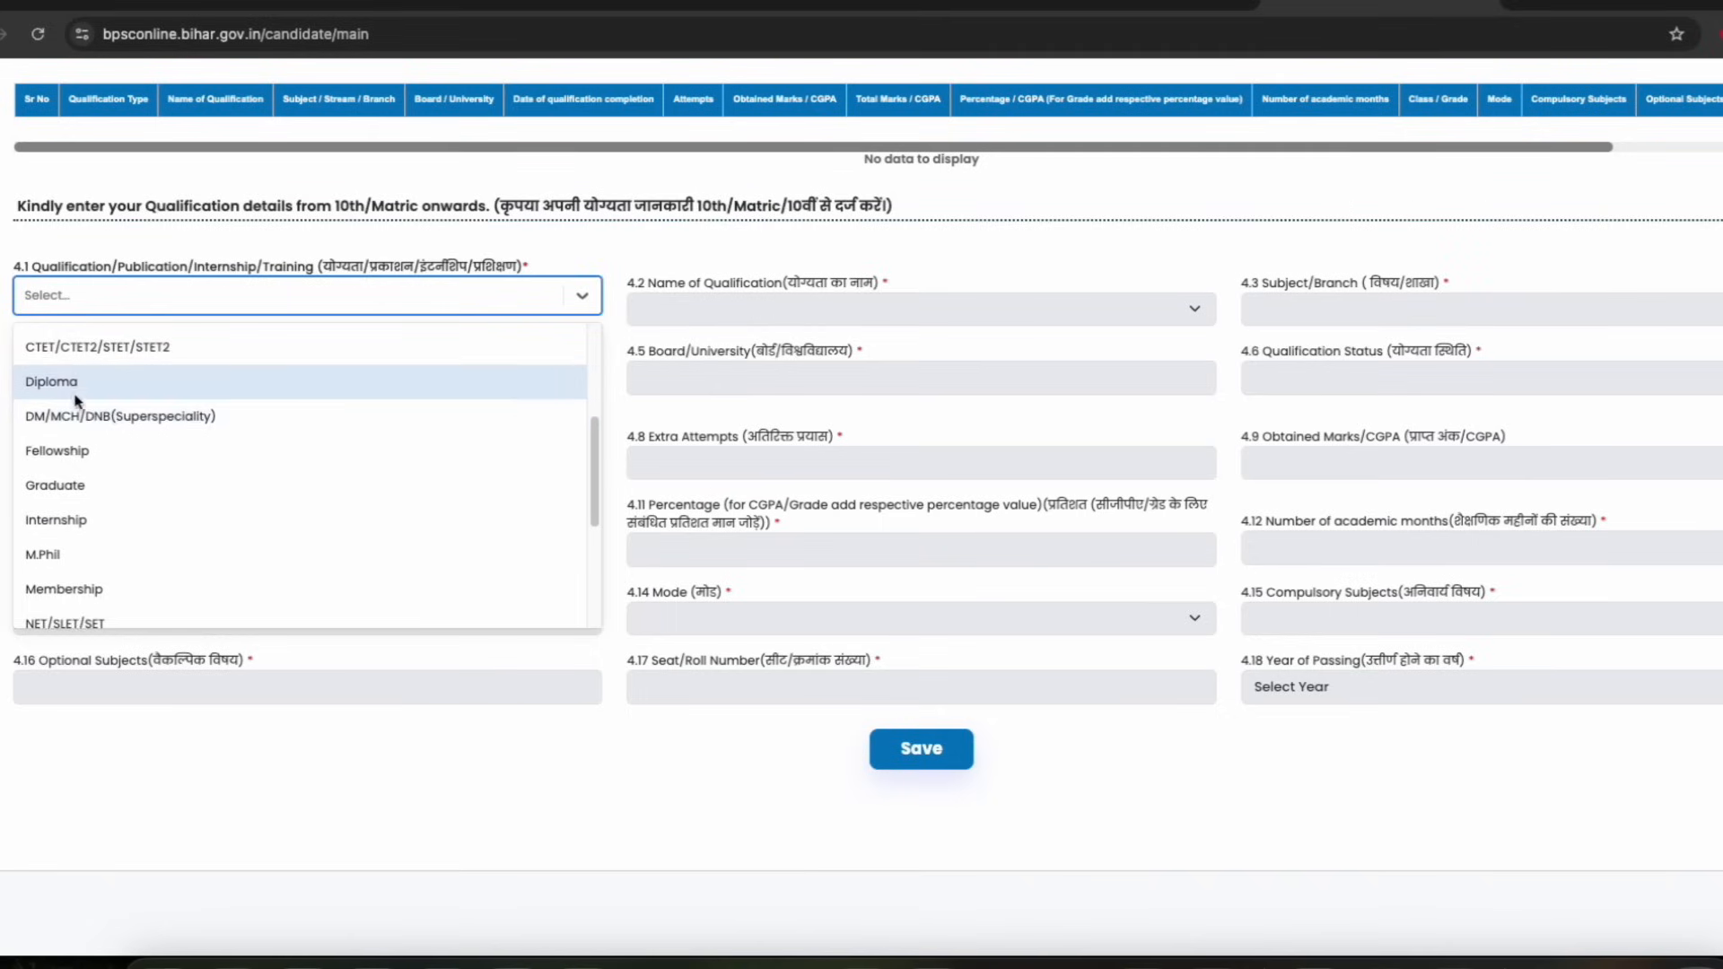
scroll(85, 424, "up", 2)
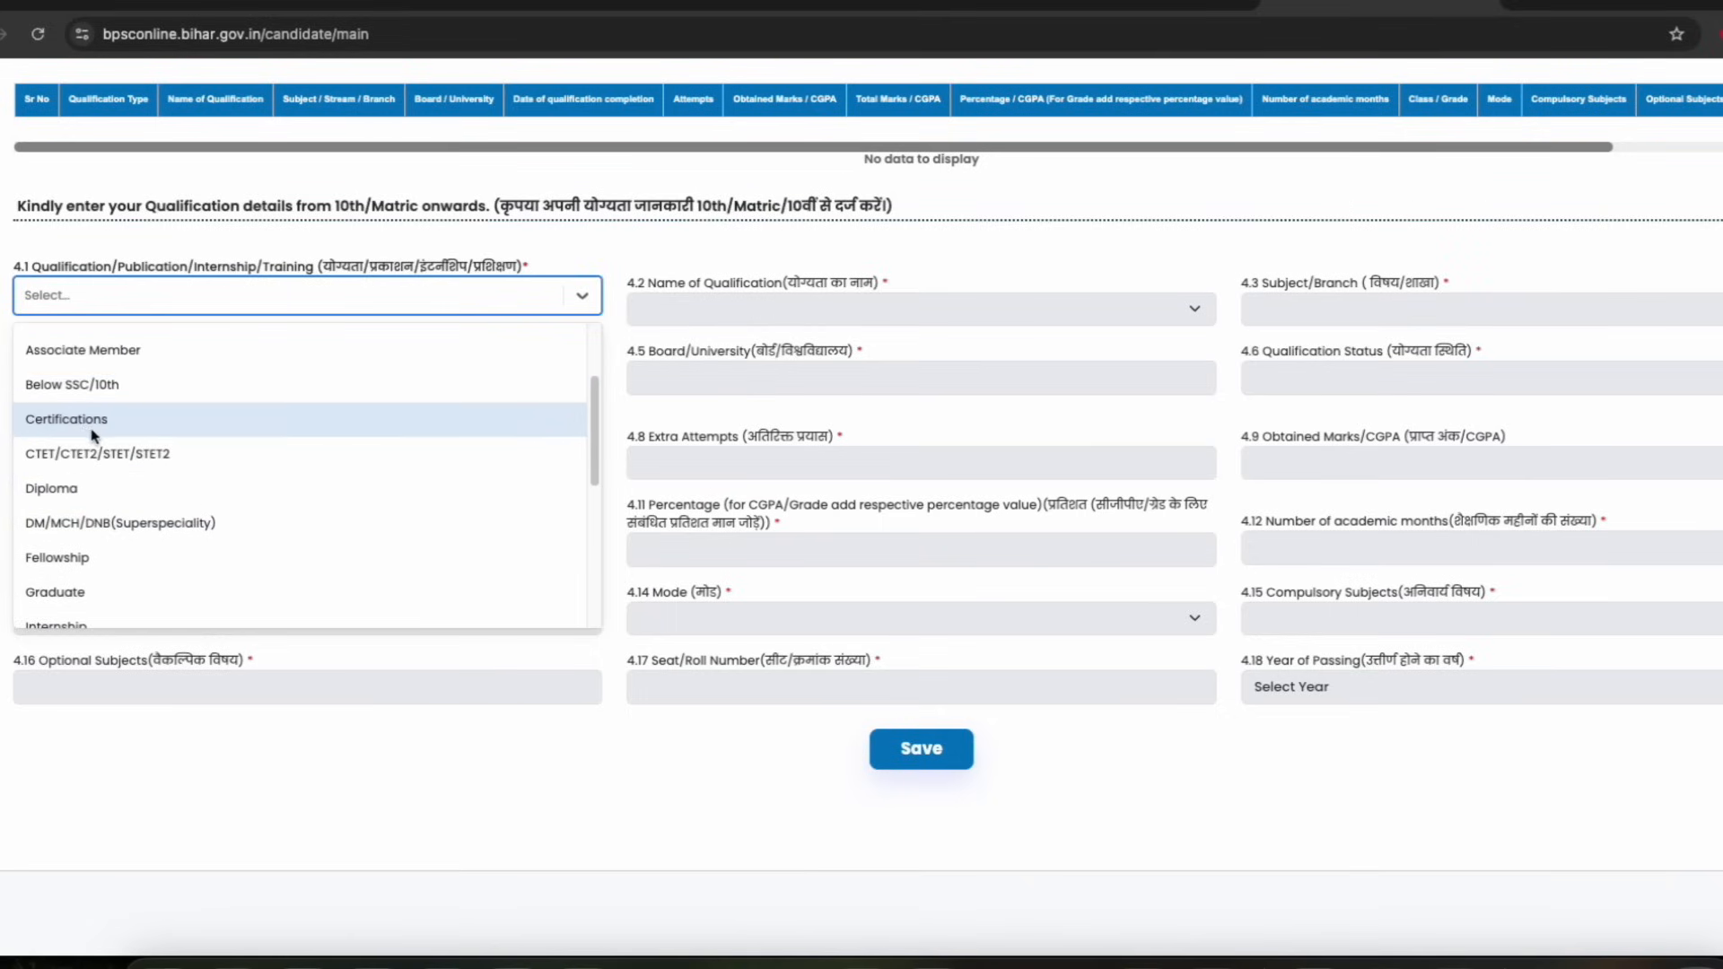
scroll(90, 431, "up", 2)
scroll(81, 424, "up", 3)
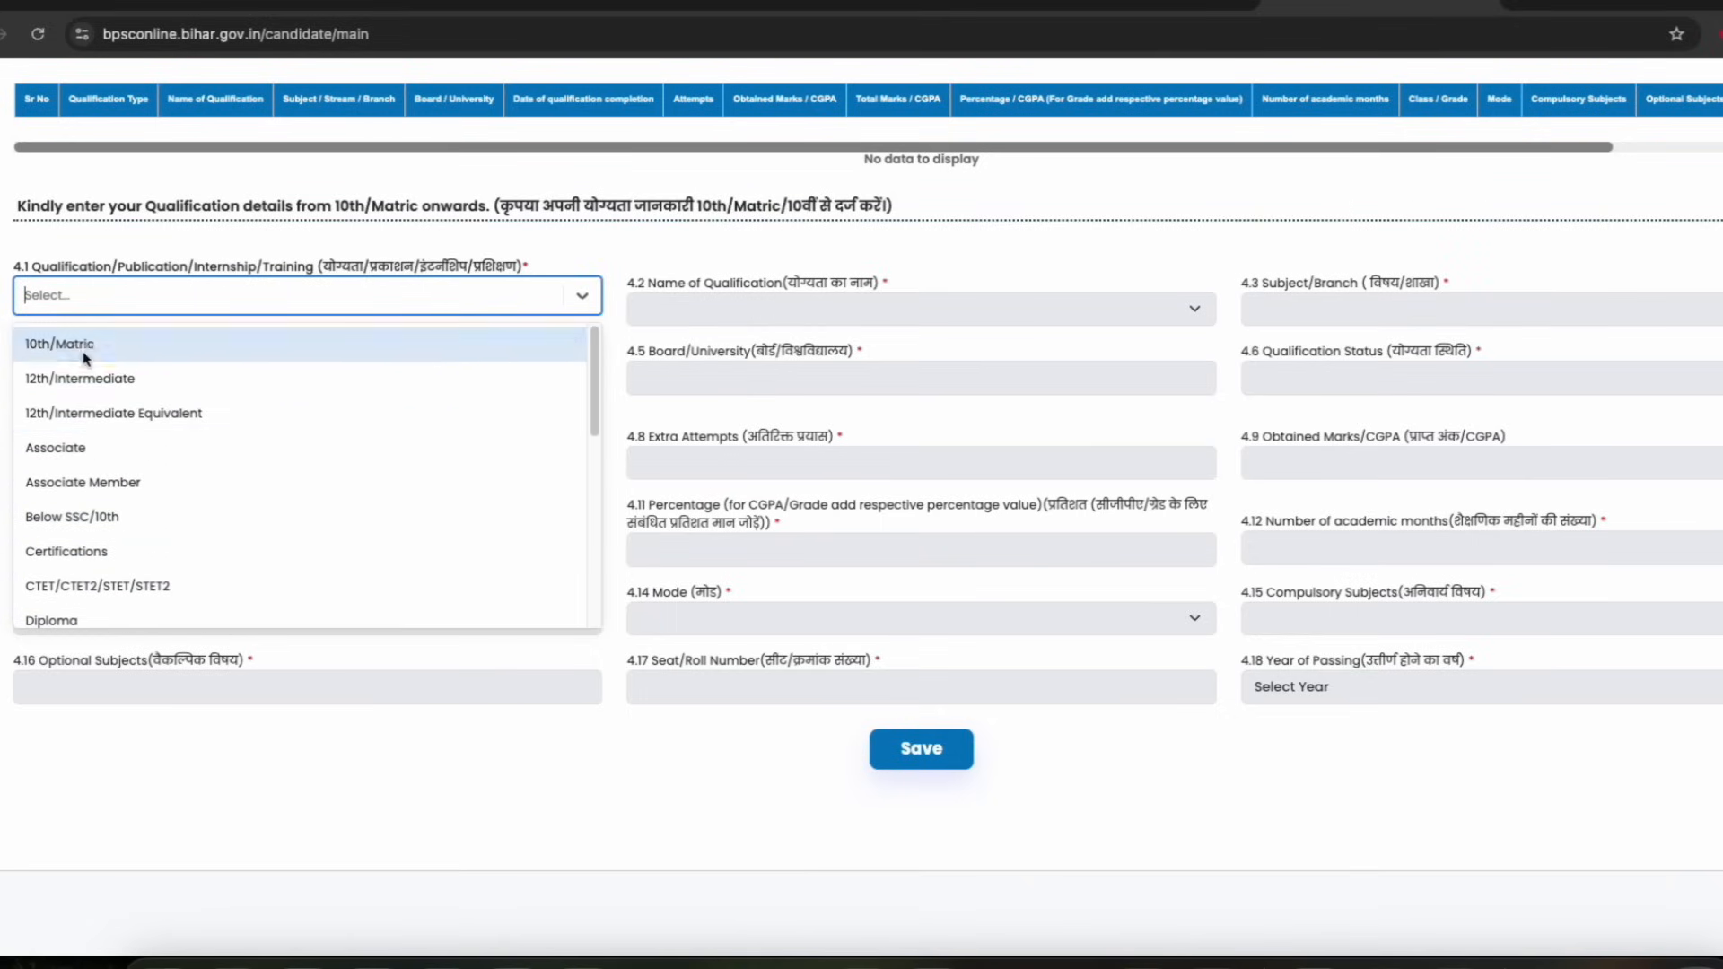
Select 10th/Matric as both the qualification type and the name of qualification
left_click(85, 350)
left_click(673, 311)
left_click(675, 361)
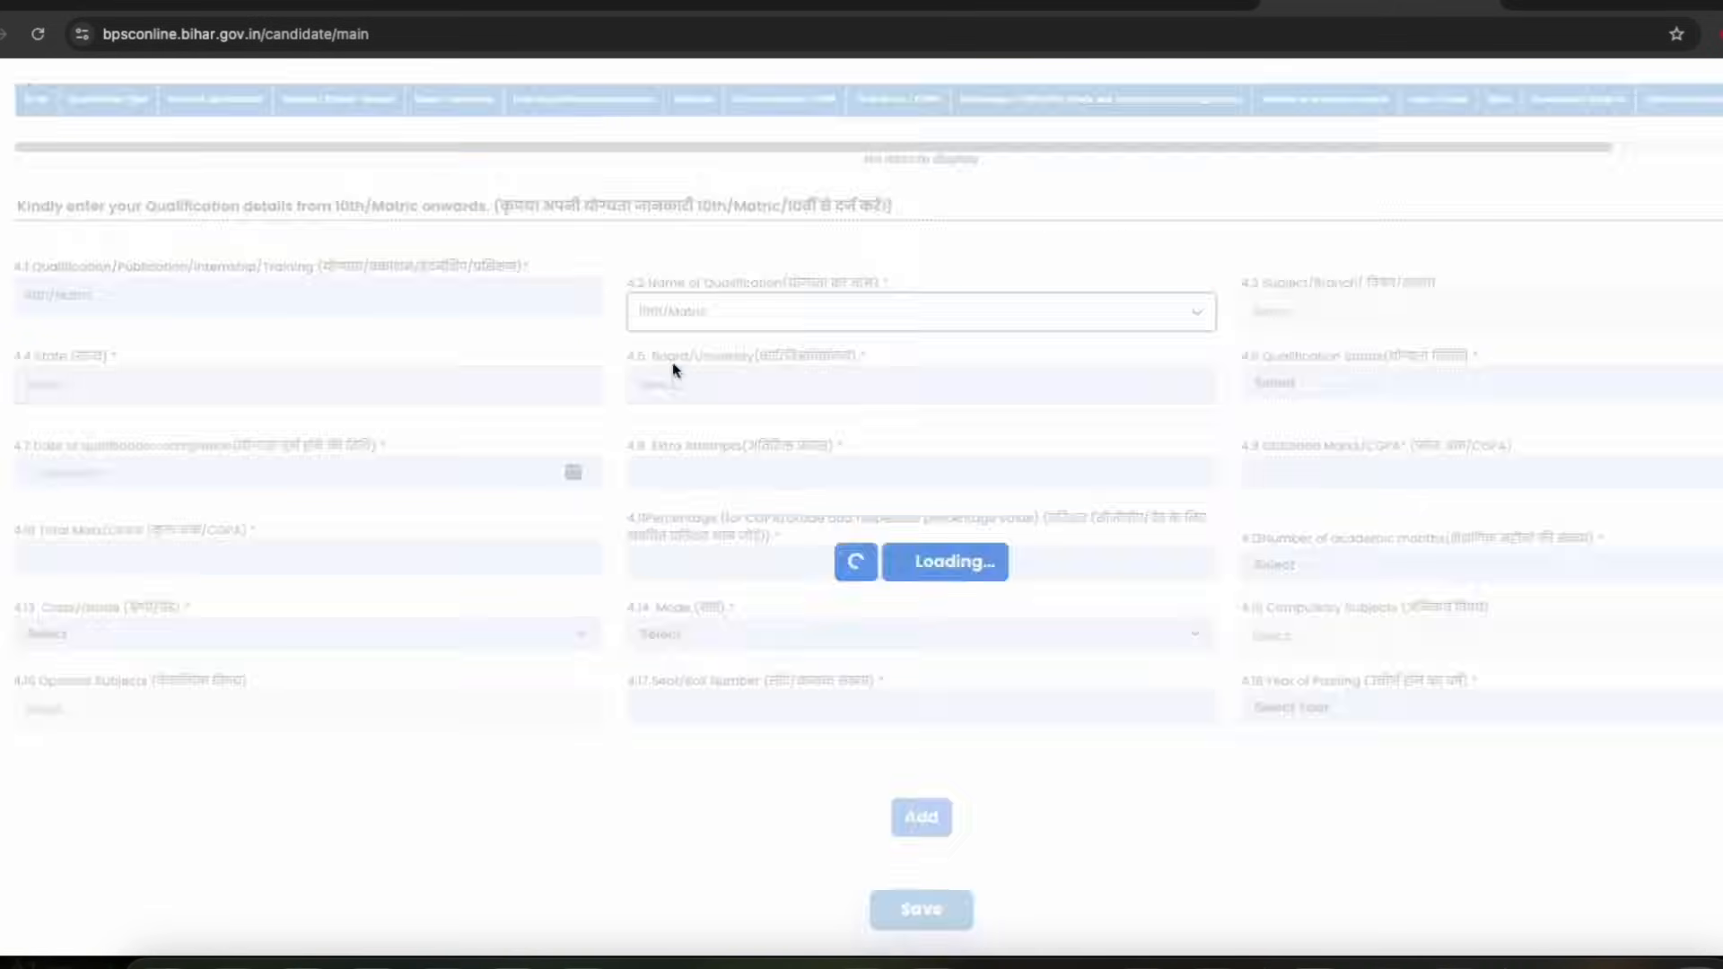
left_click_drag(757, 284, 969, 300)
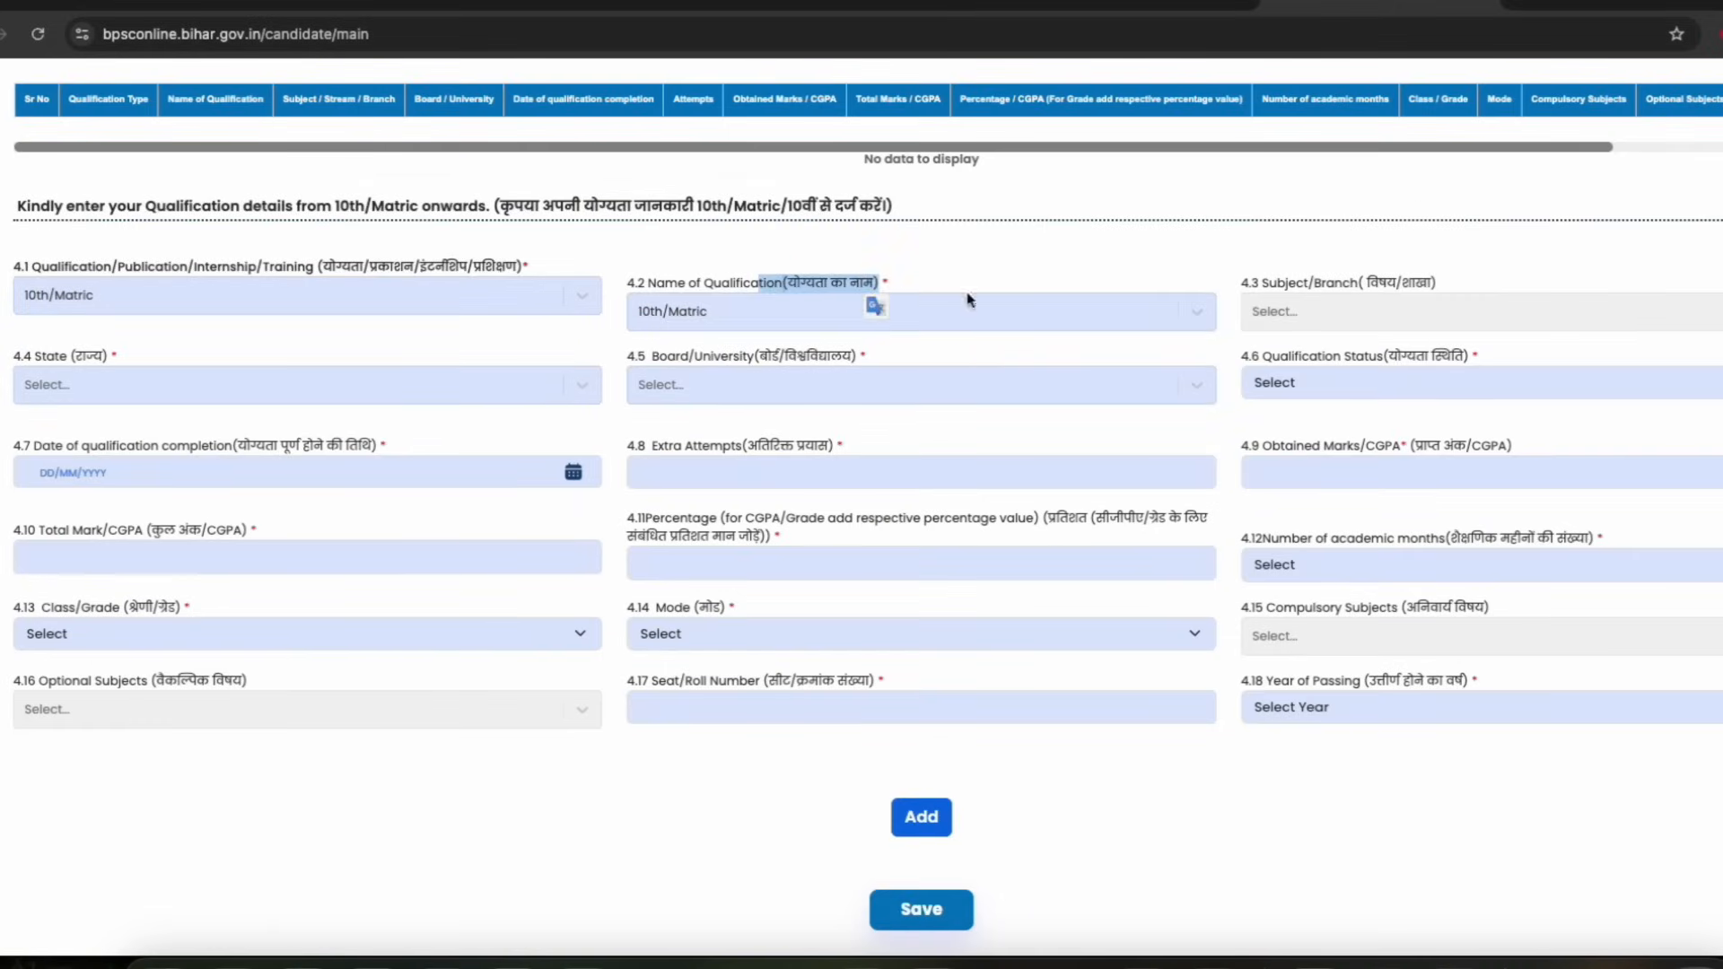
left_click(1337, 315)
left_click_drag(1343, 285, 1442, 289)
left_click(1635, 317)
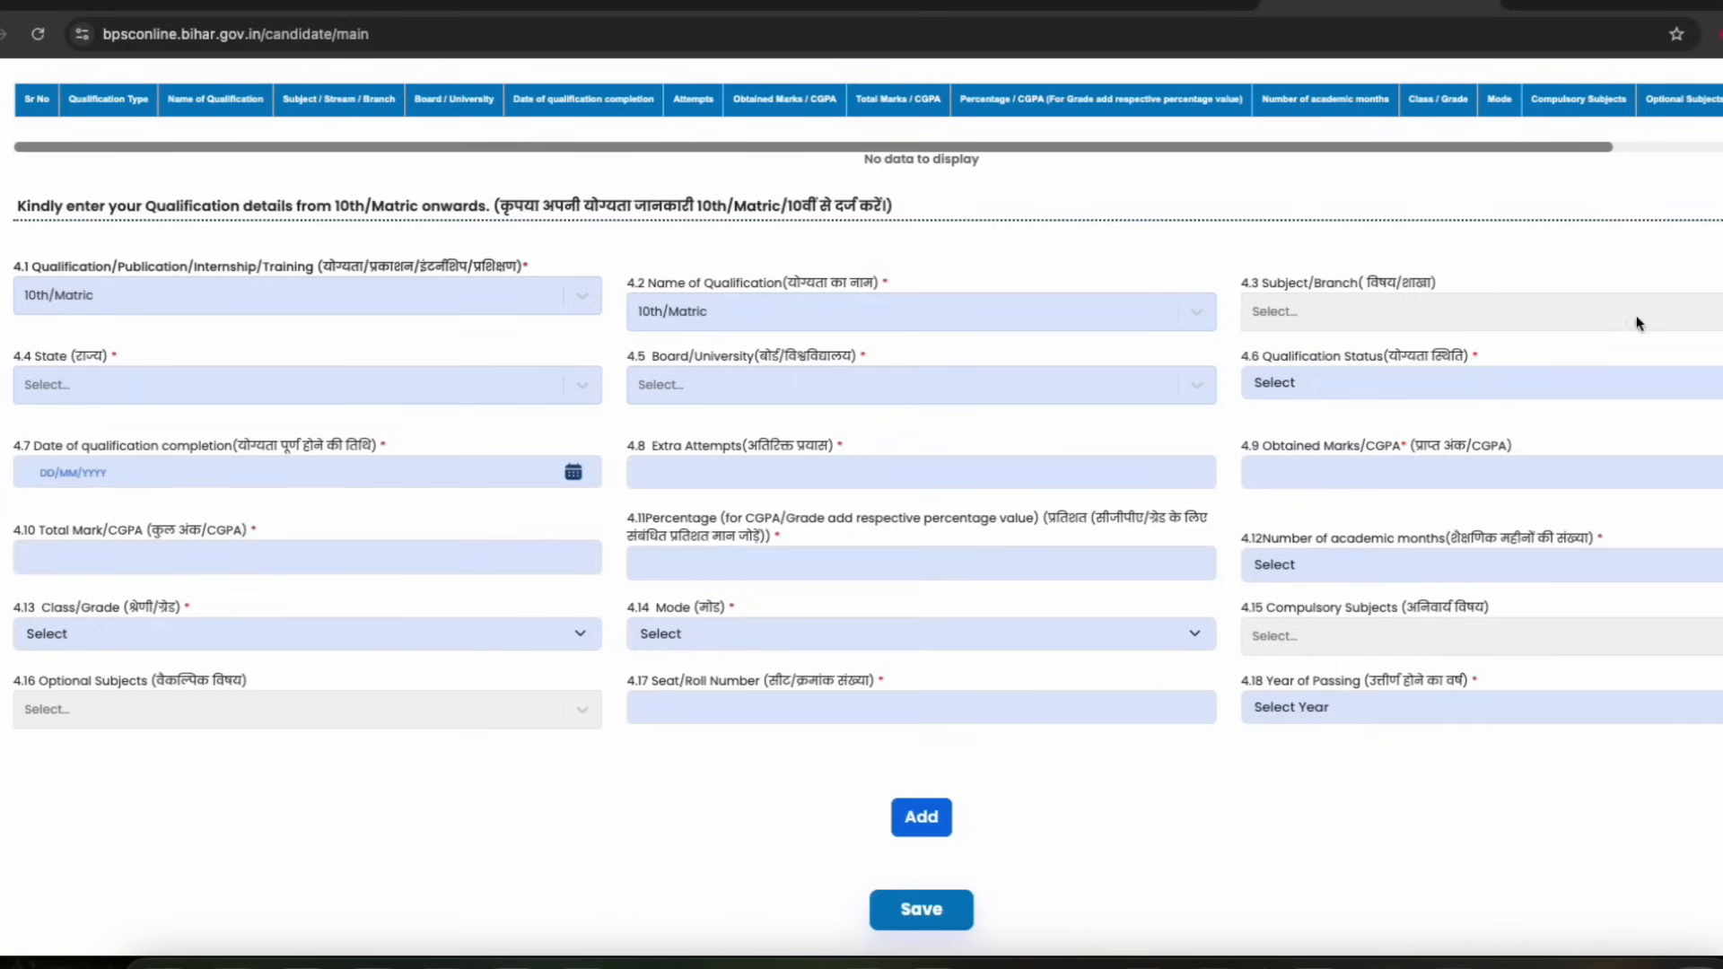
Set the qualification state to BIHAR and the board to B.S.E.B
left_click(135, 381)
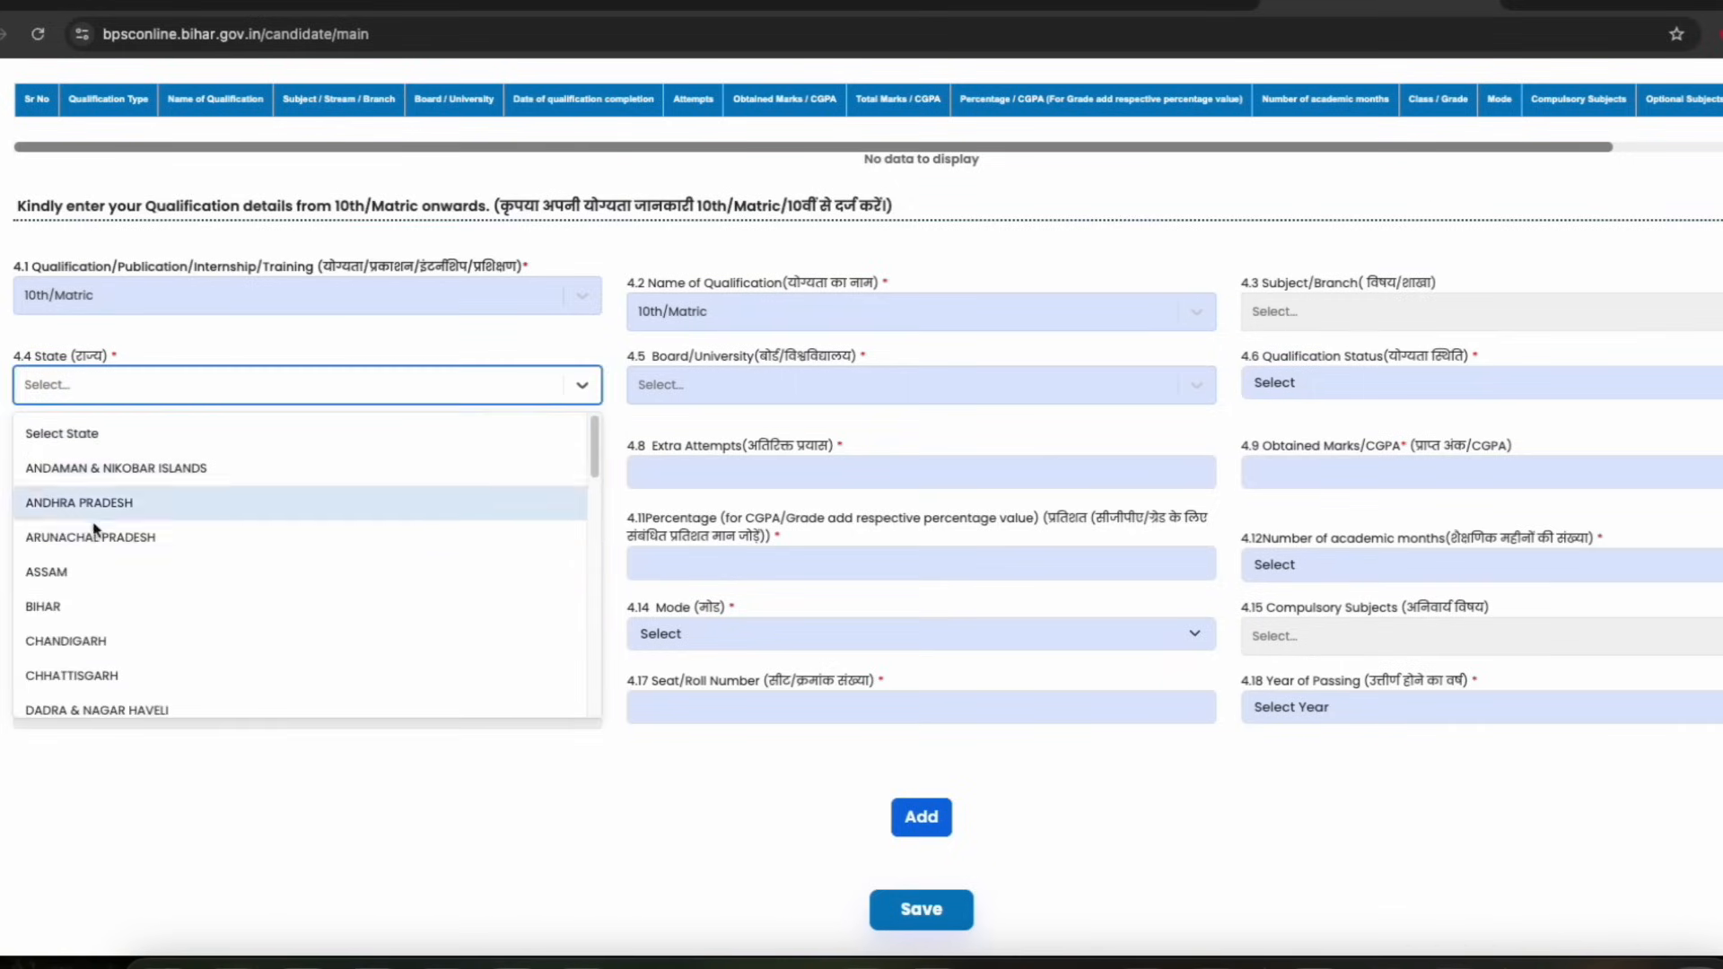
left_click(52, 604)
left_click(669, 392)
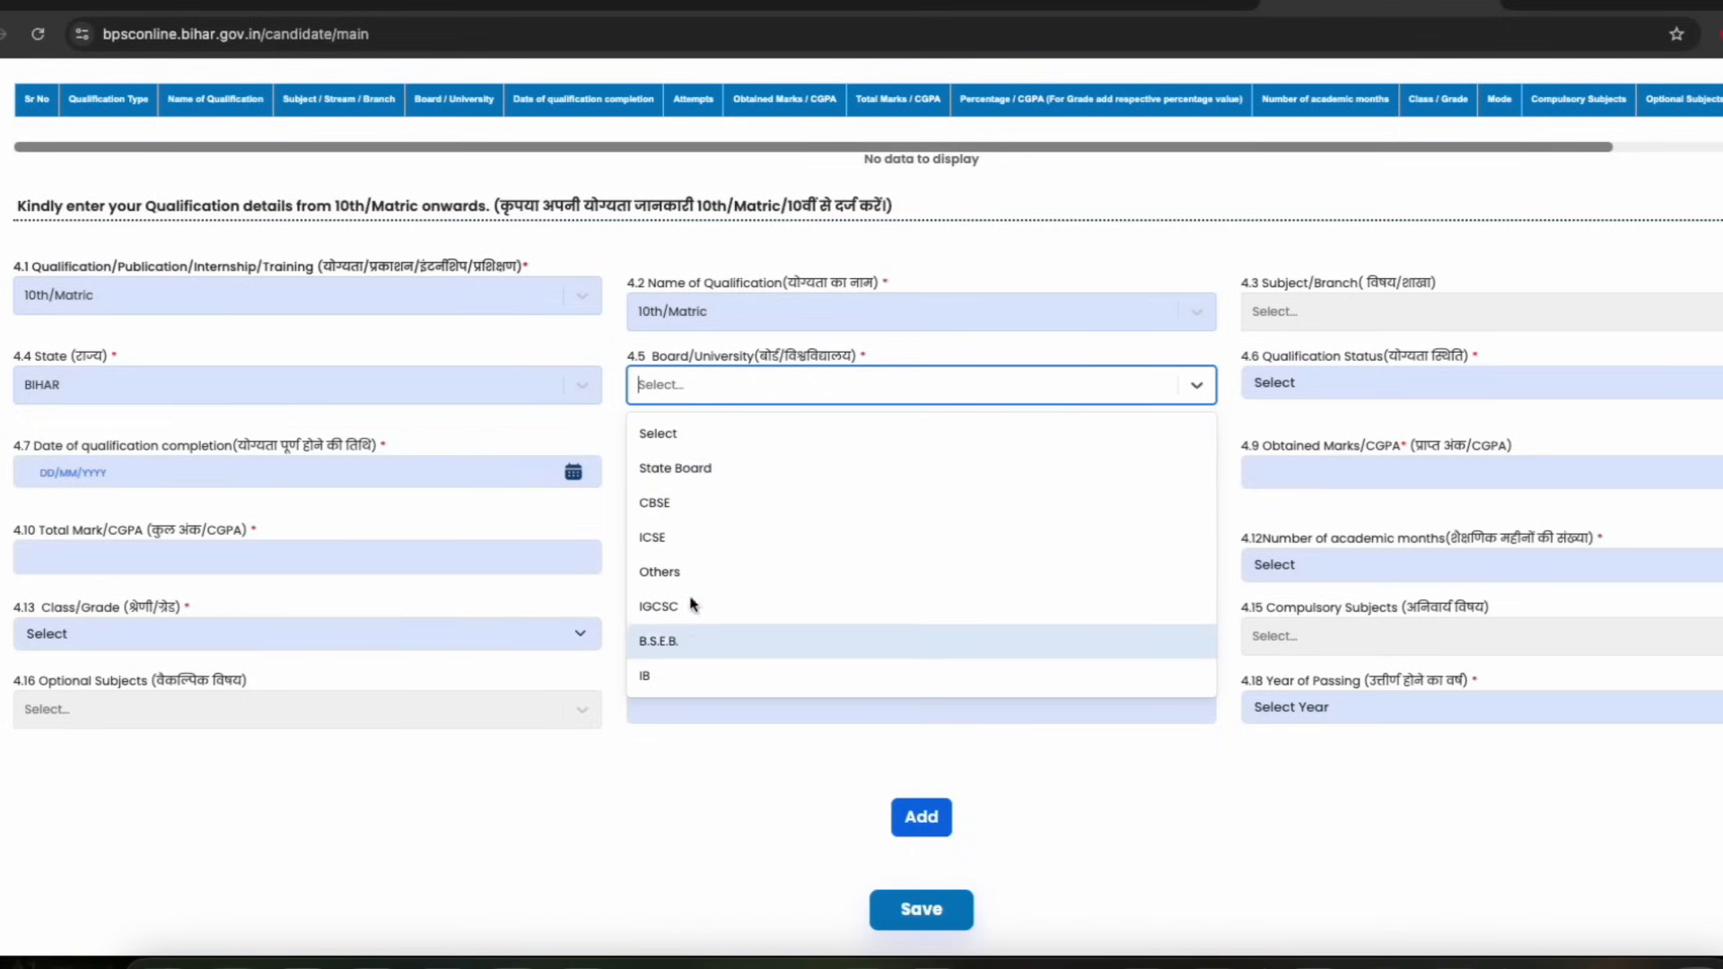
left_click(673, 639)
Set the qualification status to Passed/Qualified
left_click(1365, 386)
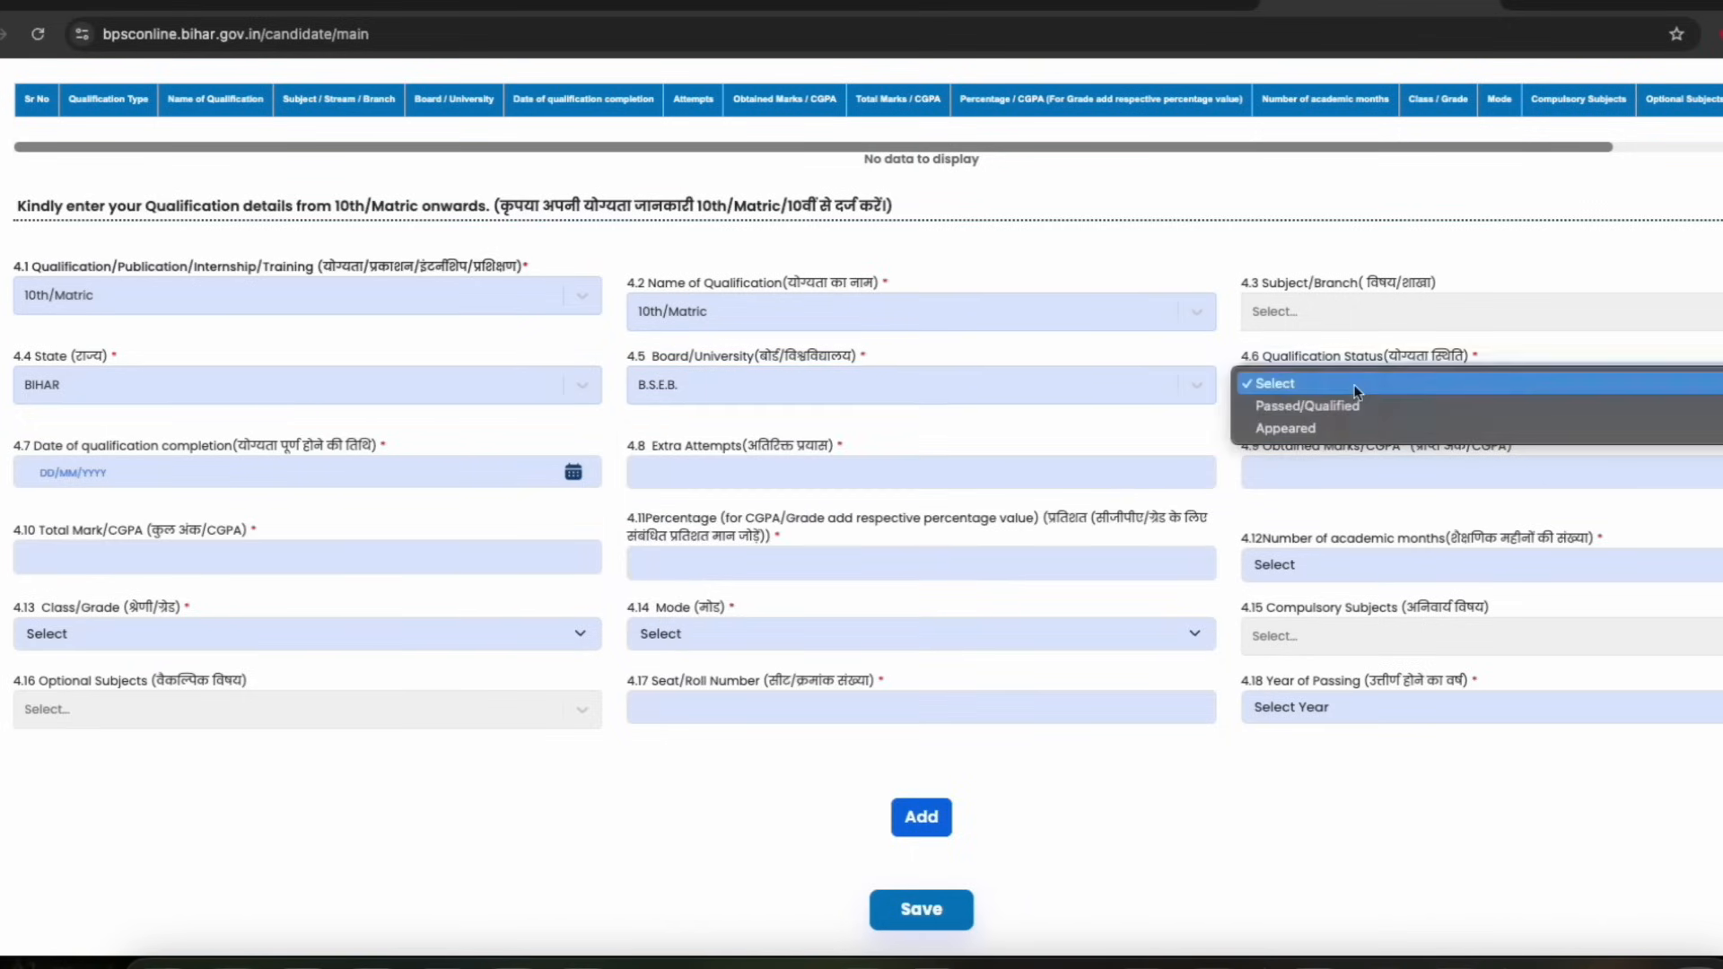
left_click(1325, 409)
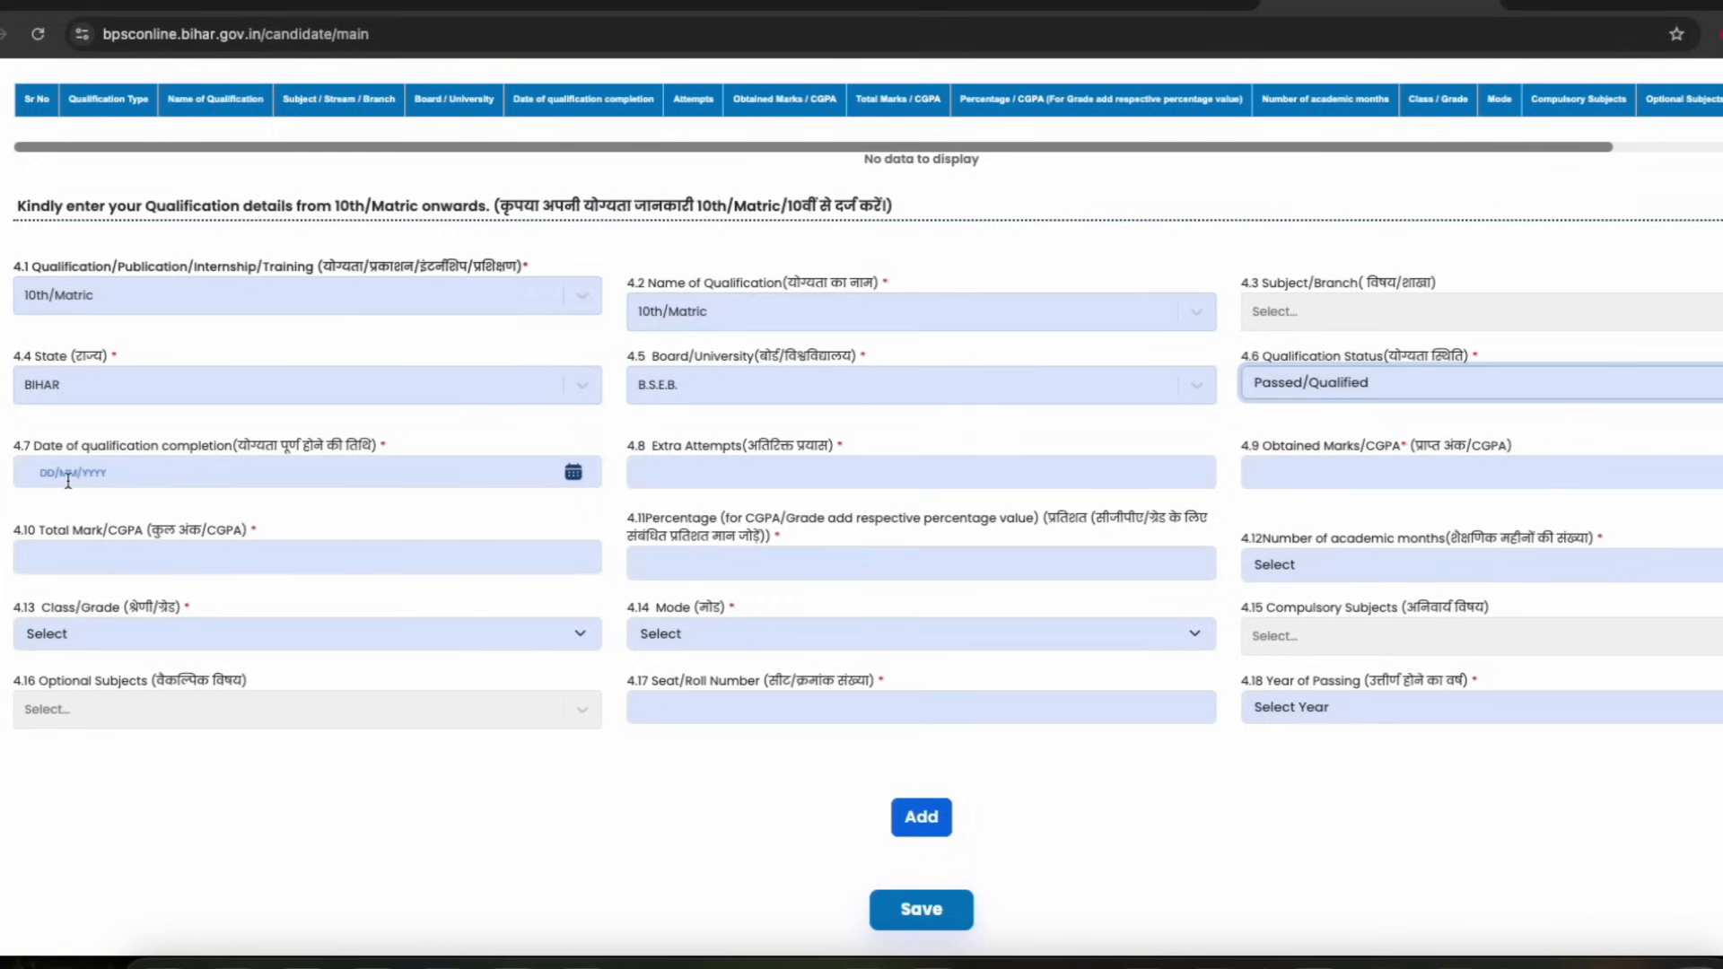
left_click(238, 444)
left_click(246, 449)
left_click(197, 449)
left_click(194, 444)
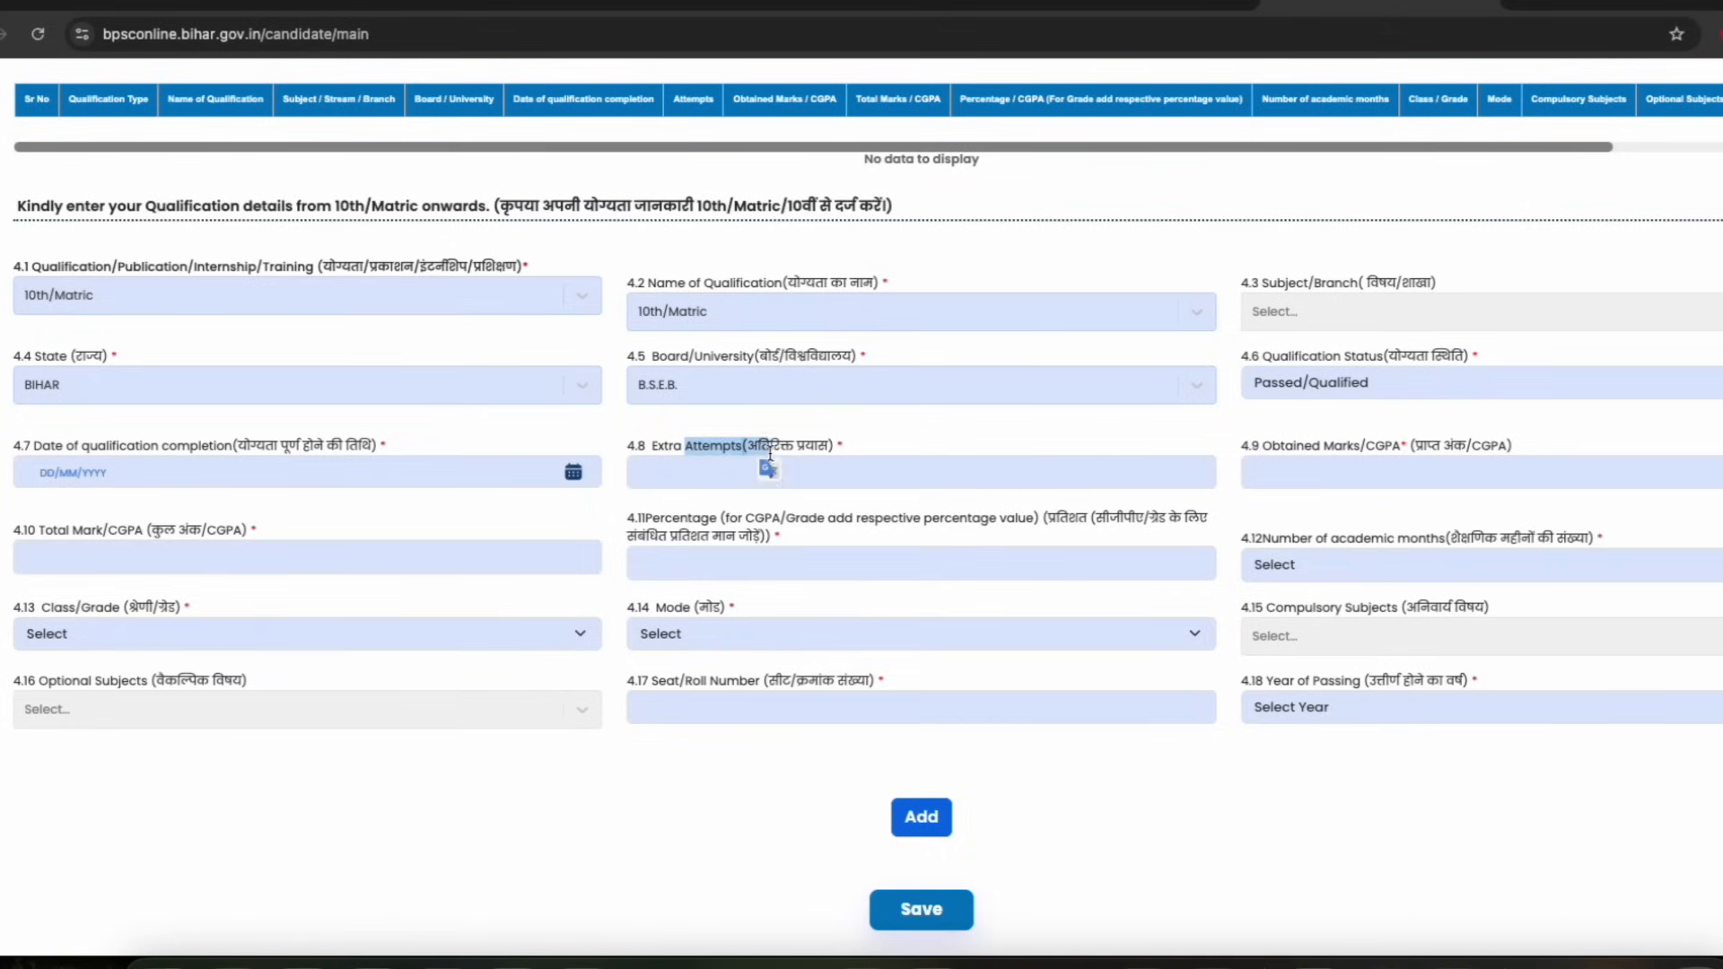
Enter 0 extra attempts and 300 as the obtained marks
left_click(698, 471)
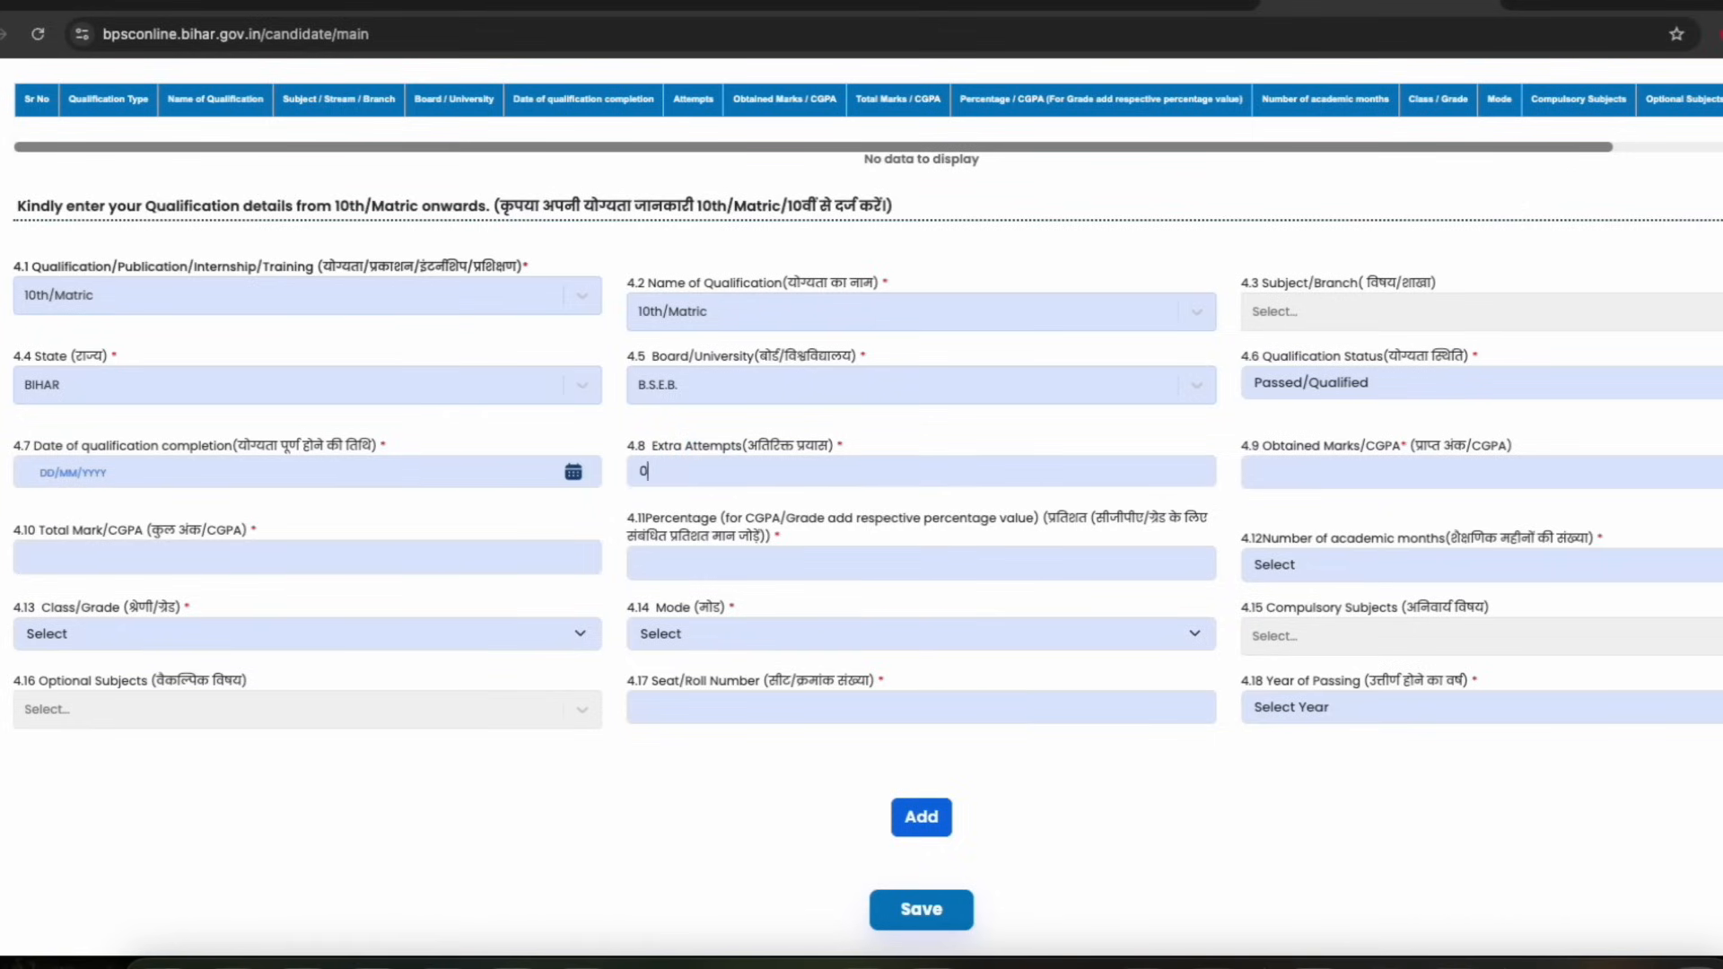
left_click(1320, 446)
left_click(1317, 473)
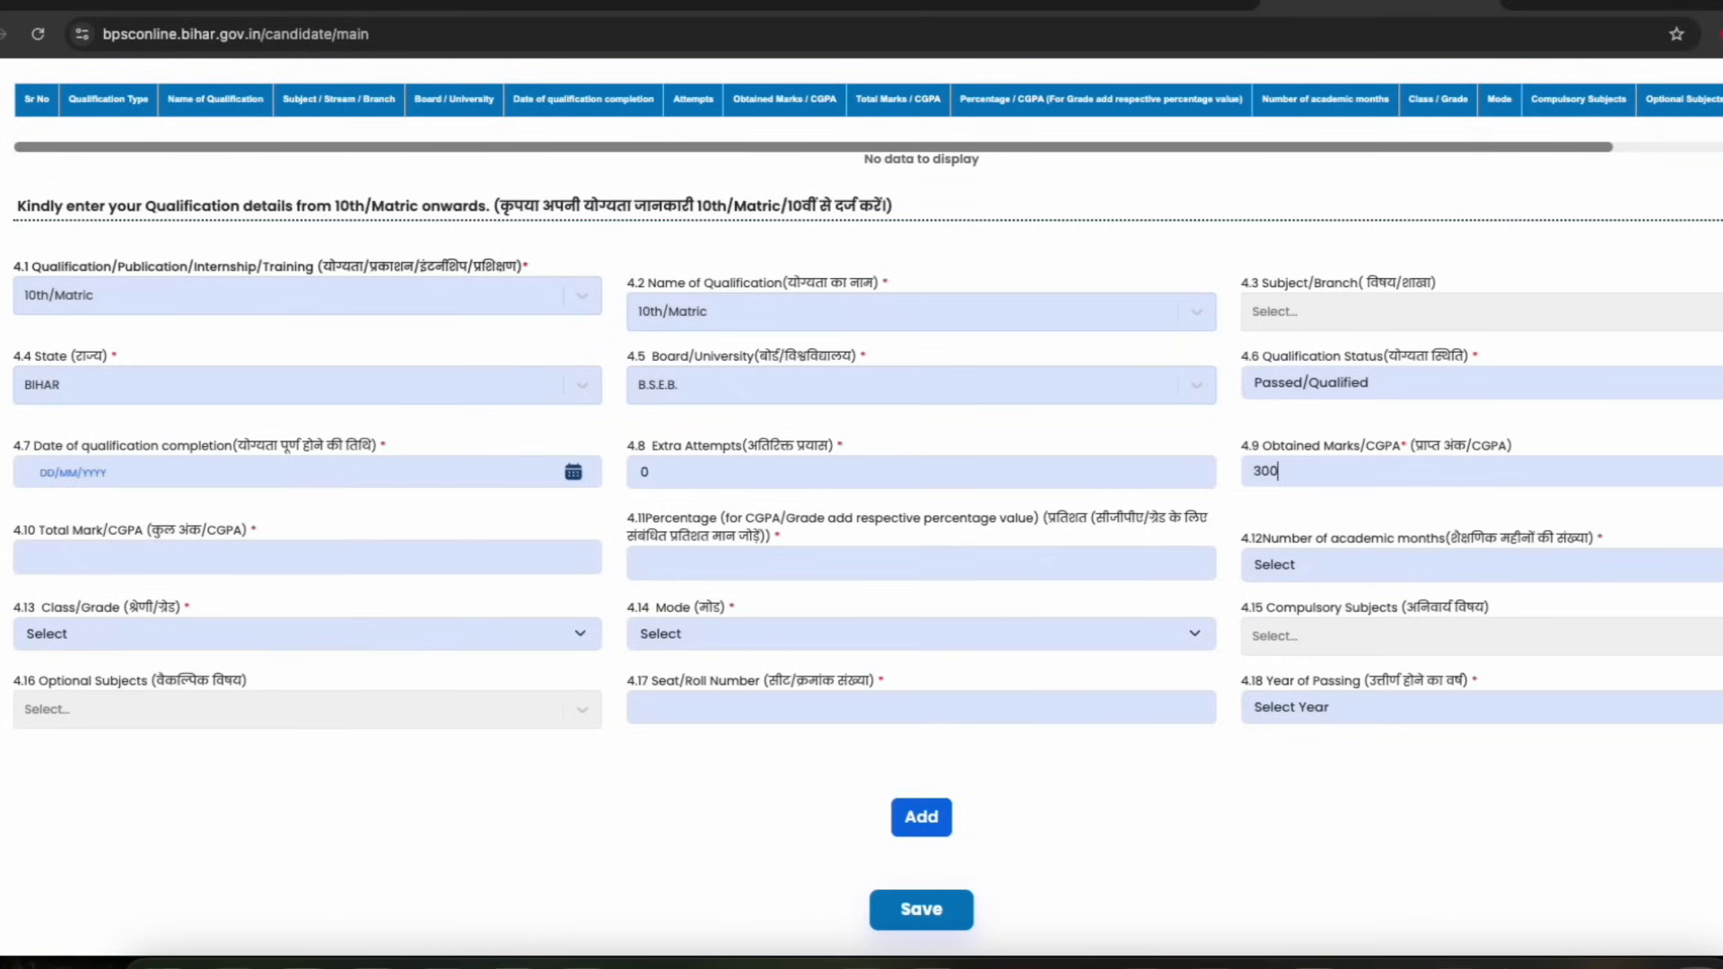
type("300")
left_click_drag(1286, 446, 1380, 446)
left_click(1359, 447)
left_click(1380, 447)
Enter 500 as the total marks
left_click_drag(105, 530, 160, 531)
left_click(109, 562)
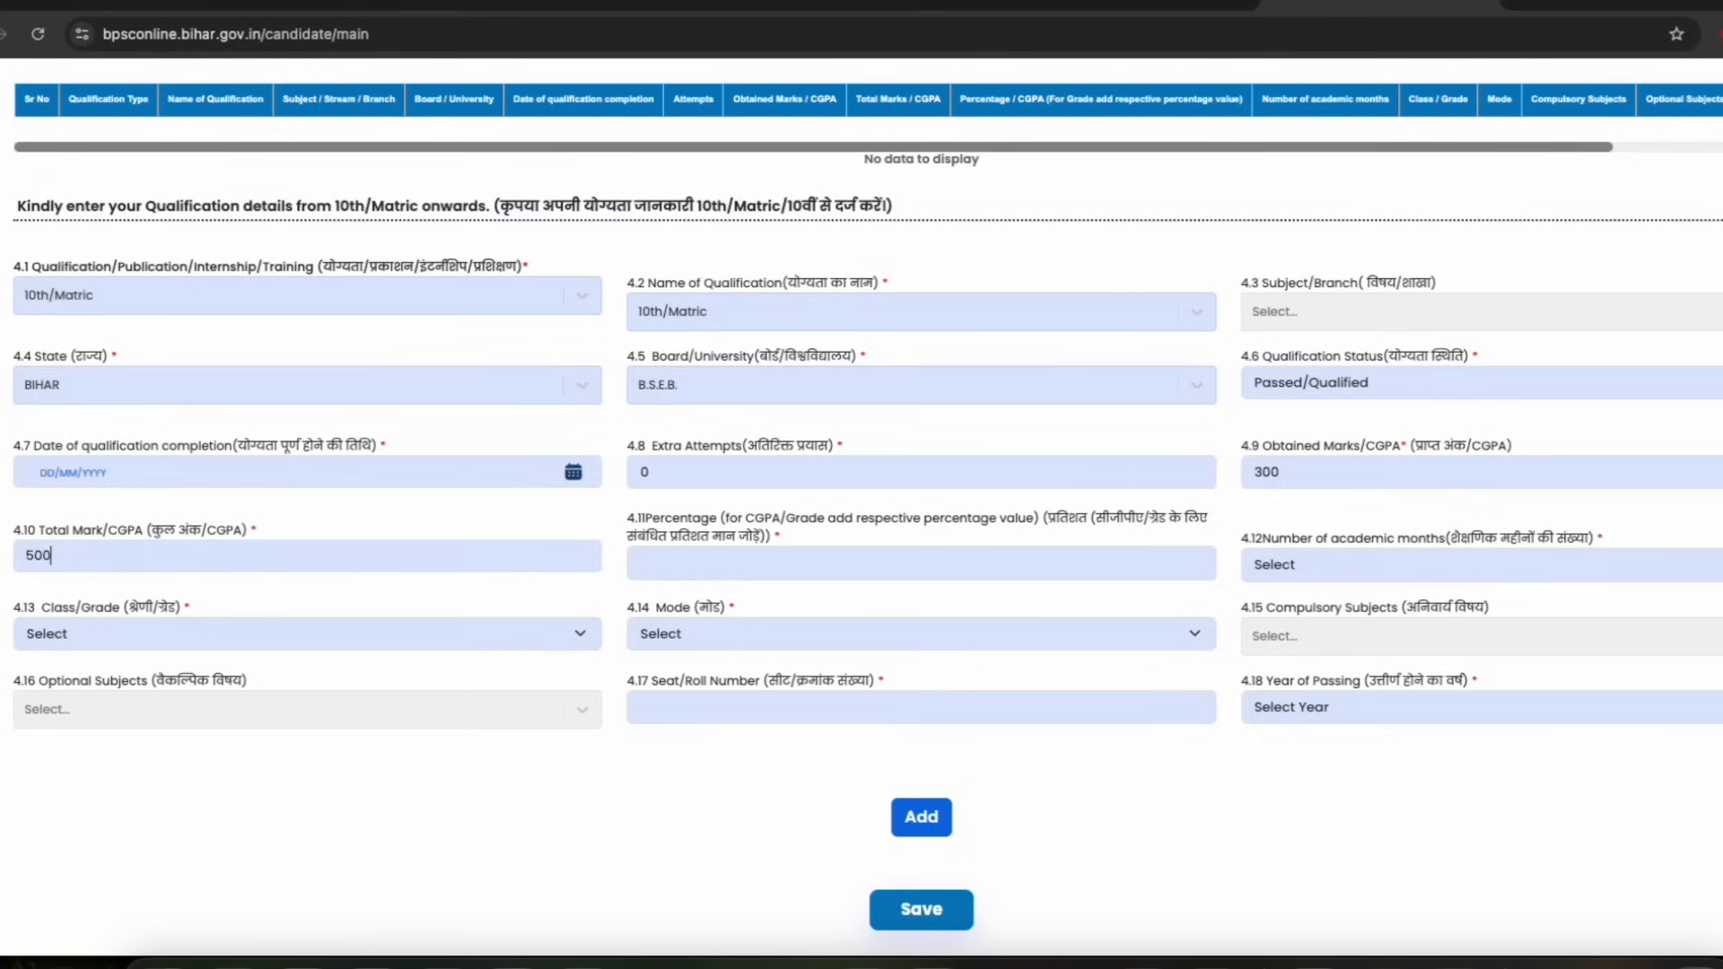
left_click(234, 537)
left_click_drag(677, 534, 741, 535)
left_click(952, 576)
left_click_drag(1307, 539, 1446, 536)
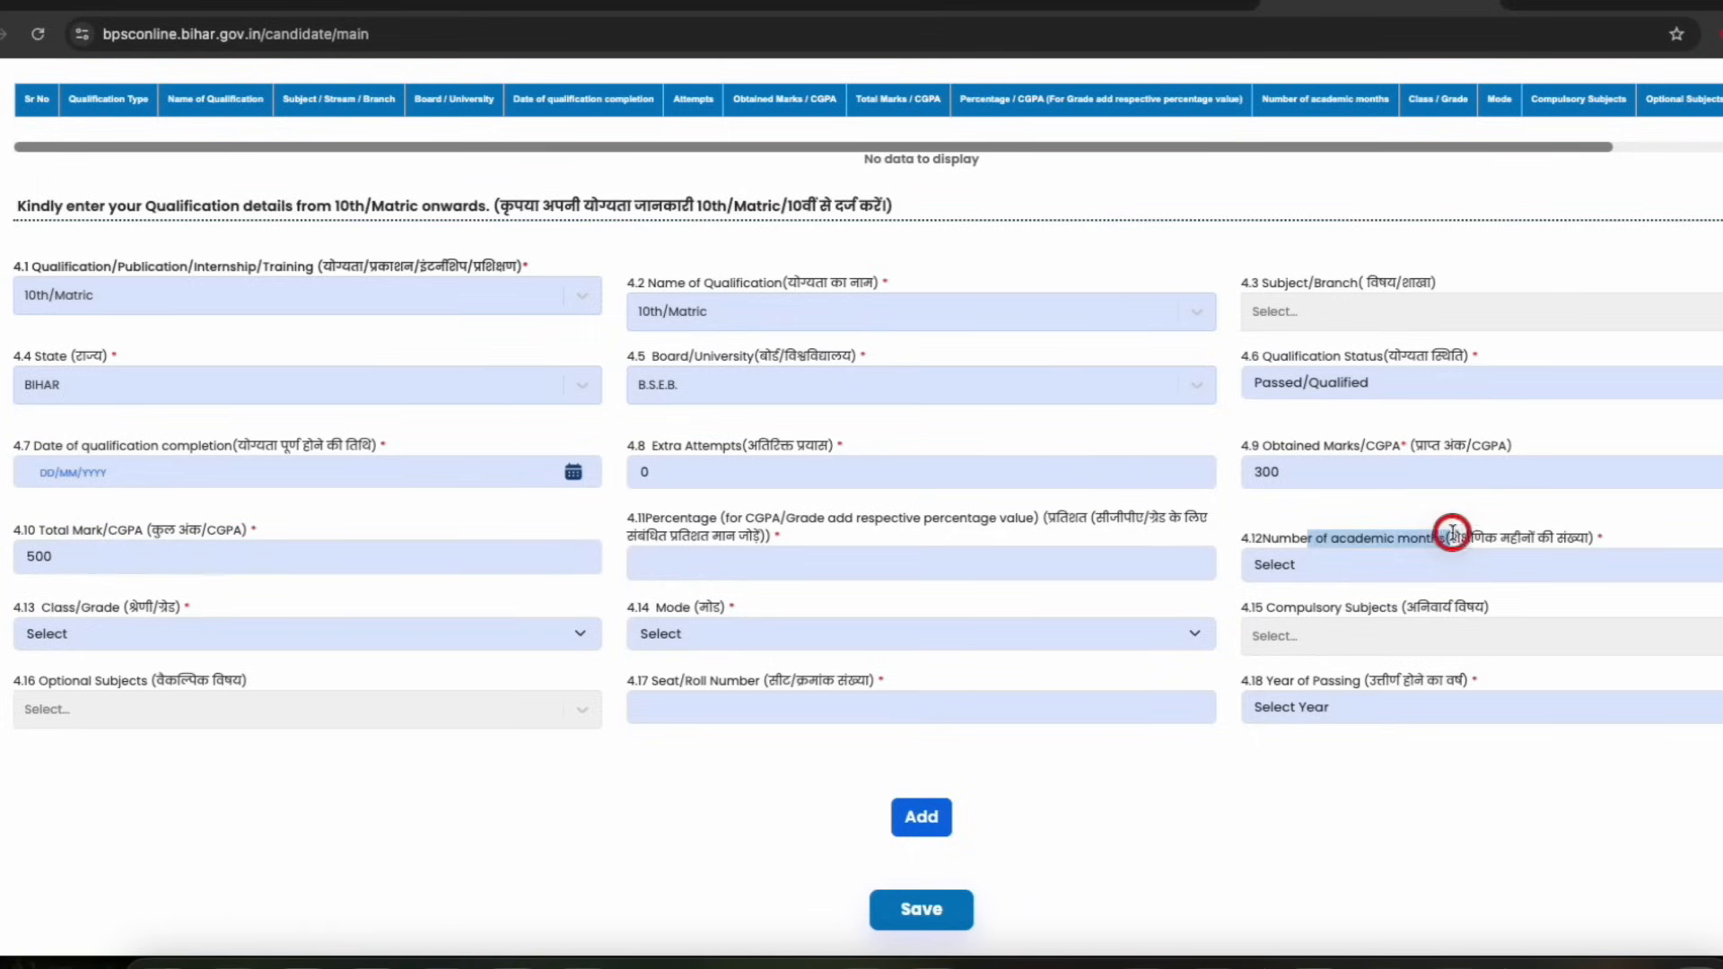
Set the number of academic months for the 10th/Matric entry to 12
left_click(1346, 574)
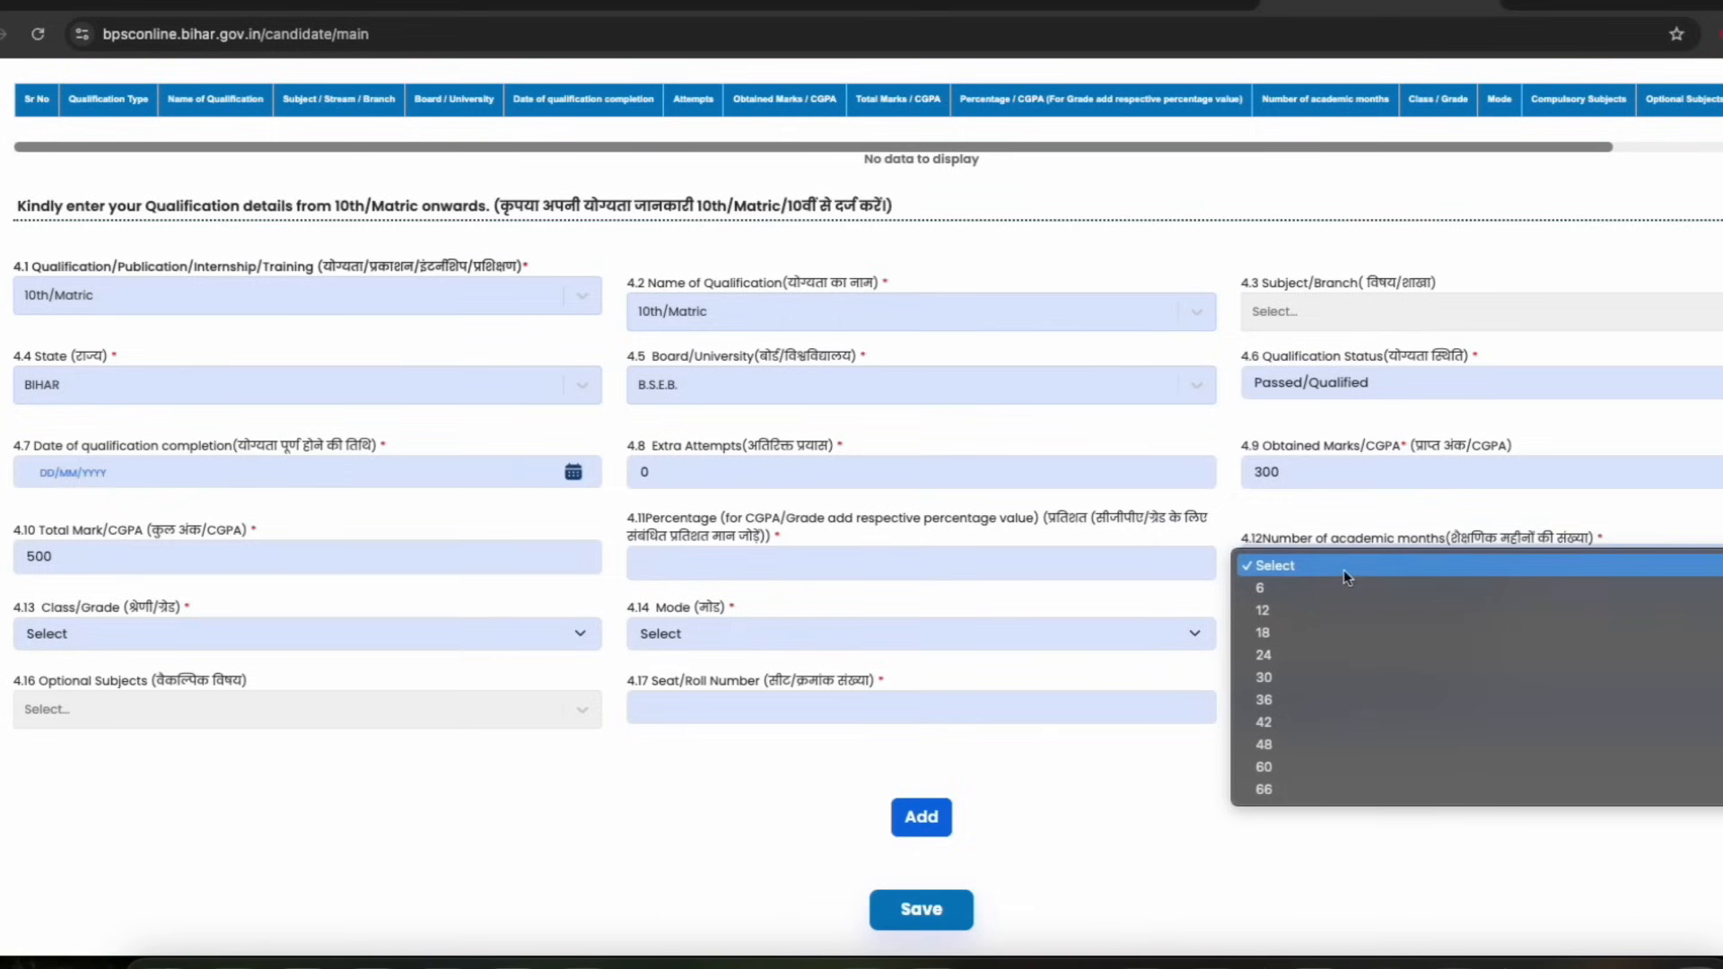
left_click(1262, 612)
scroll(1111, 585, "down", 1)
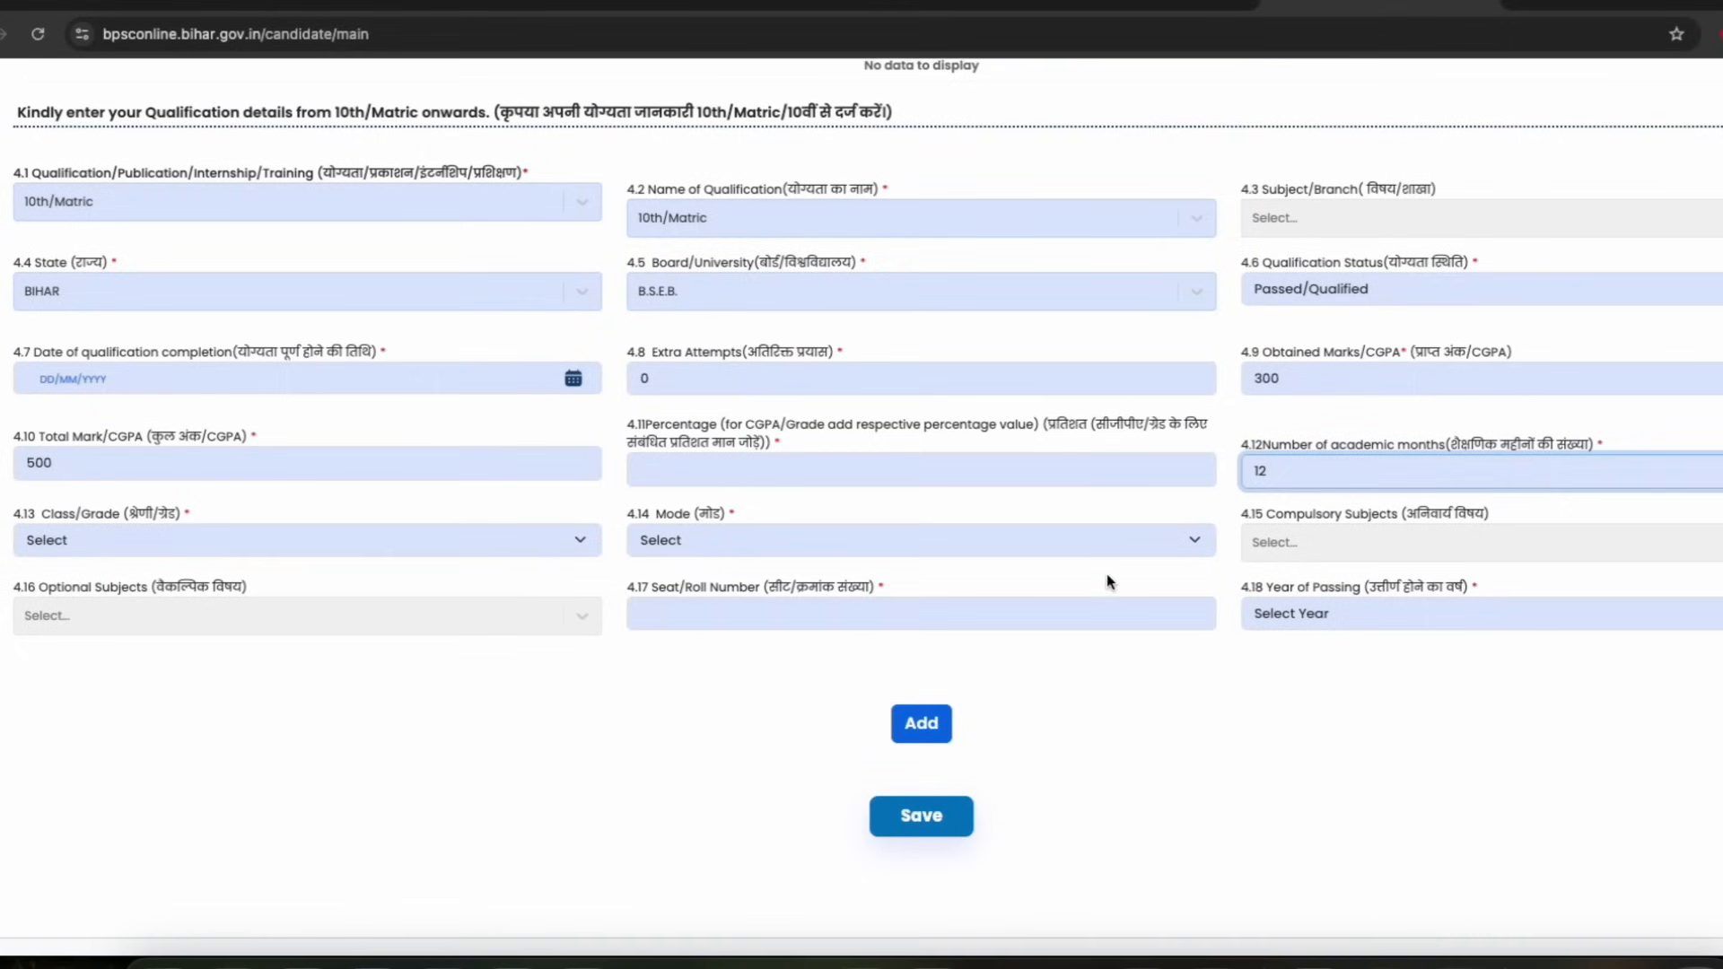
Set the class/grade to First Division and the mode to Traditional / Regular
left_click_drag(91, 519, 123, 512)
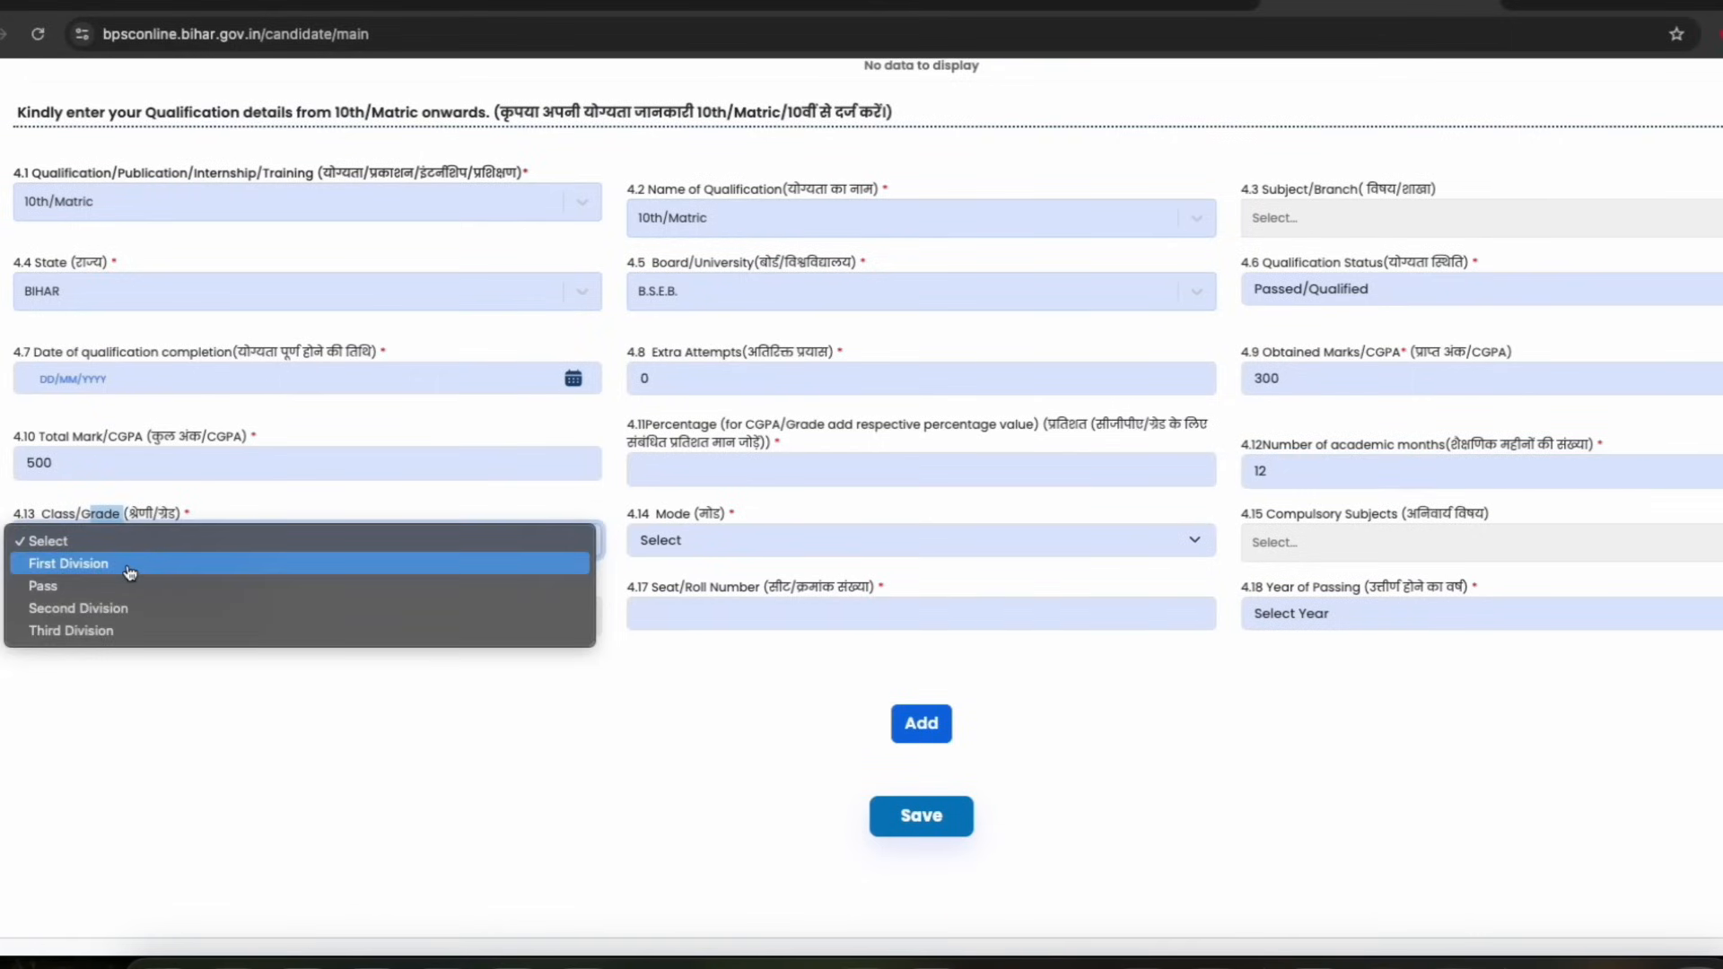
left_click(131, 565)
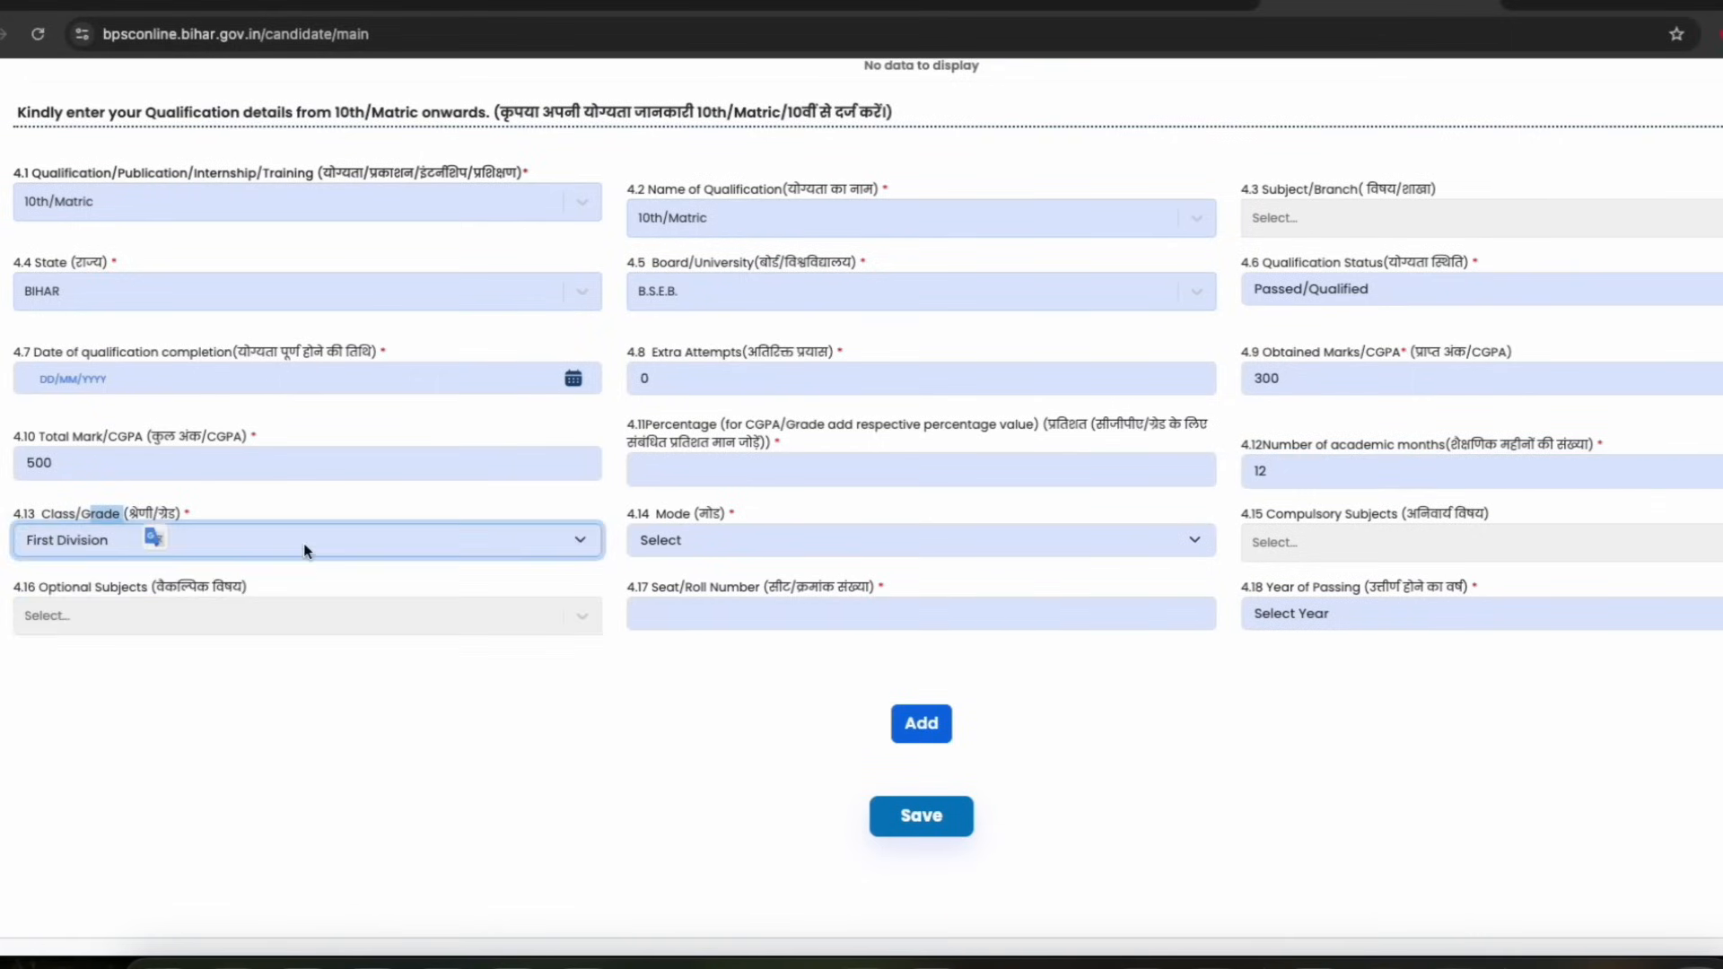
left_click(714, 542)
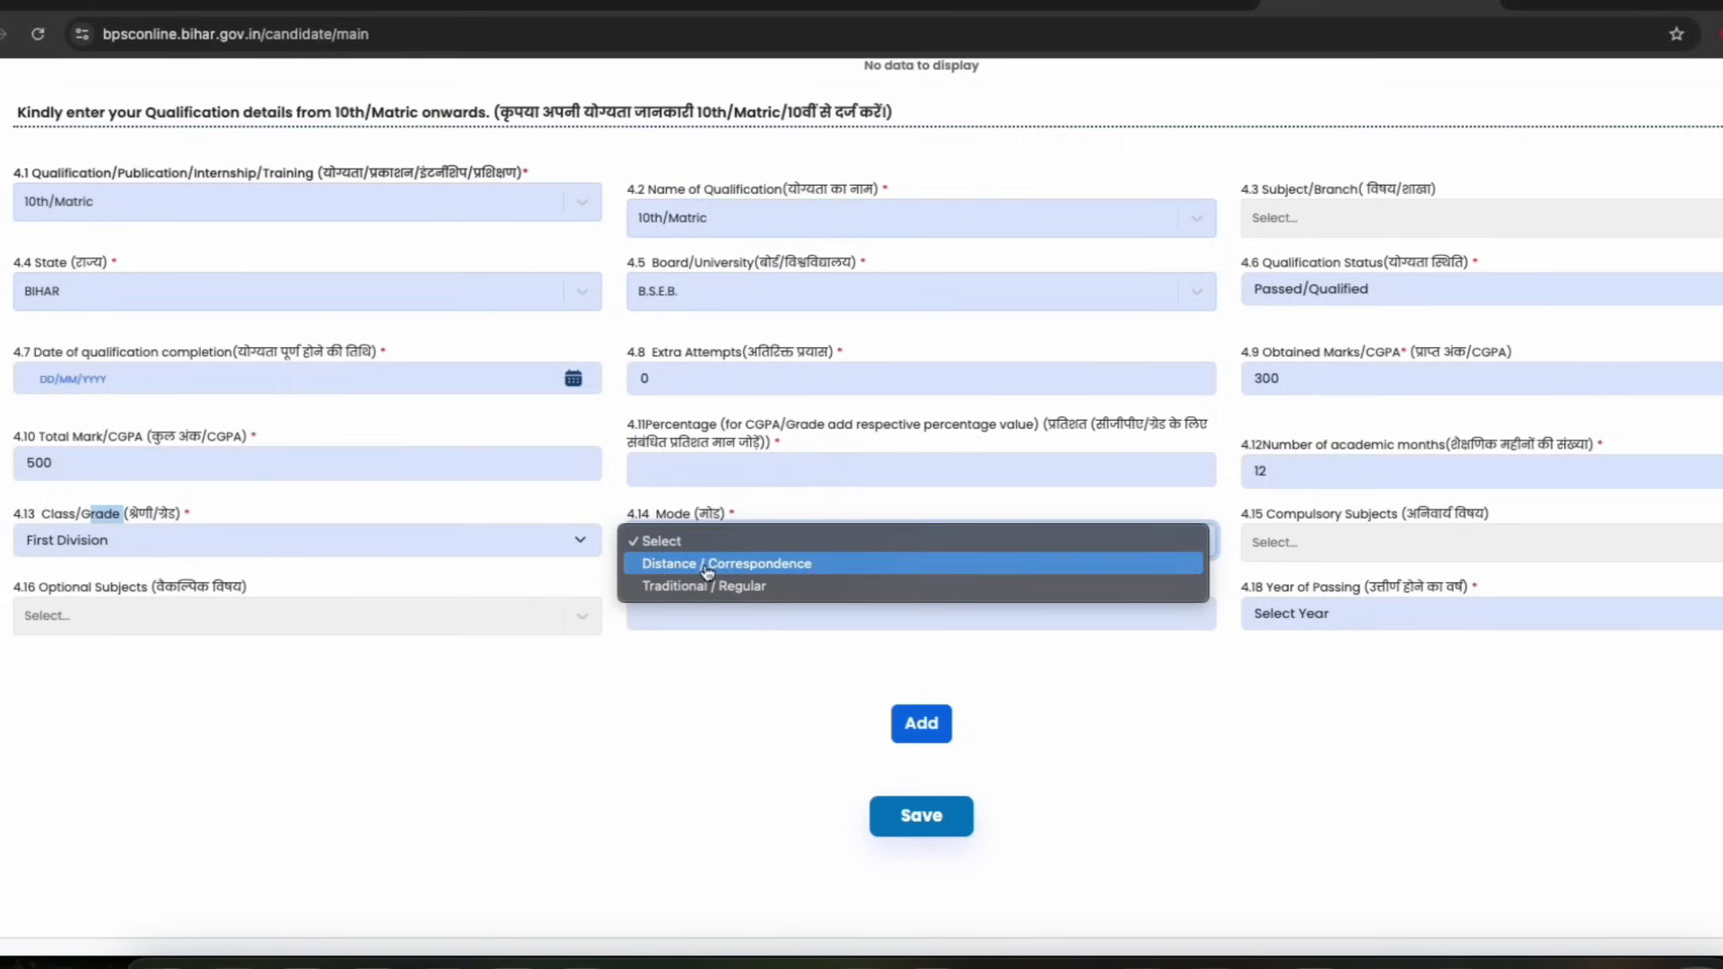
left_click(694, 586)
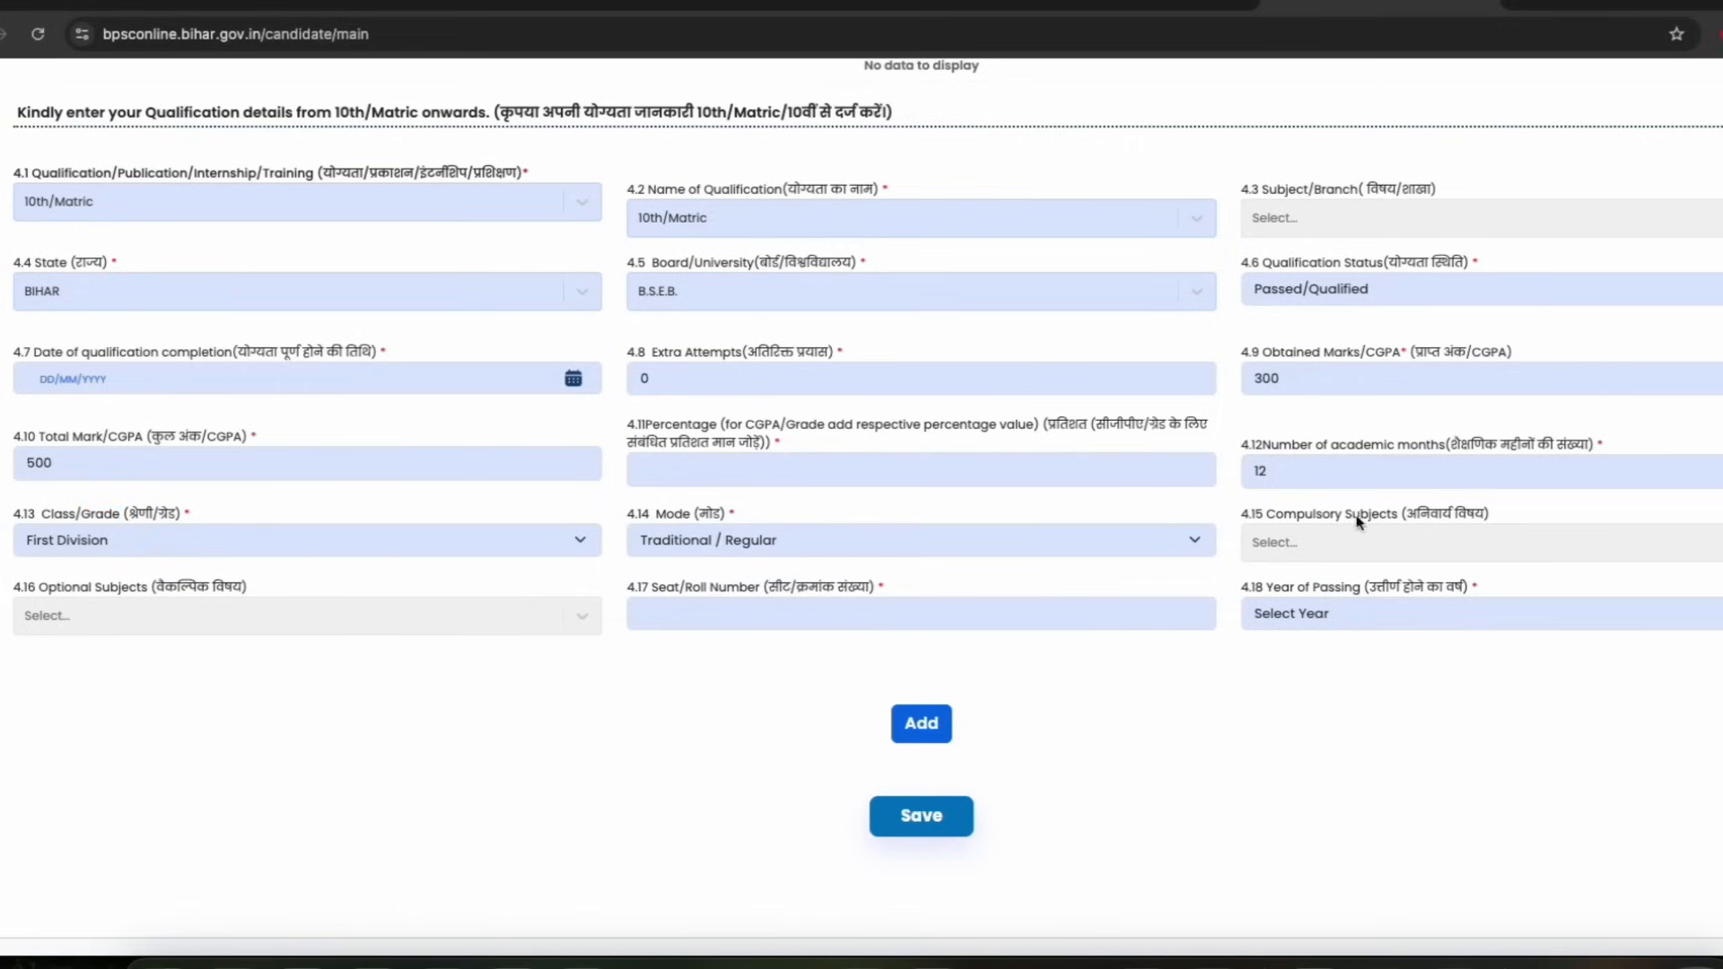
Choose the year of passing and add the 10th/Matric qualification record to the table
scroll(750, 561, "down", 1)
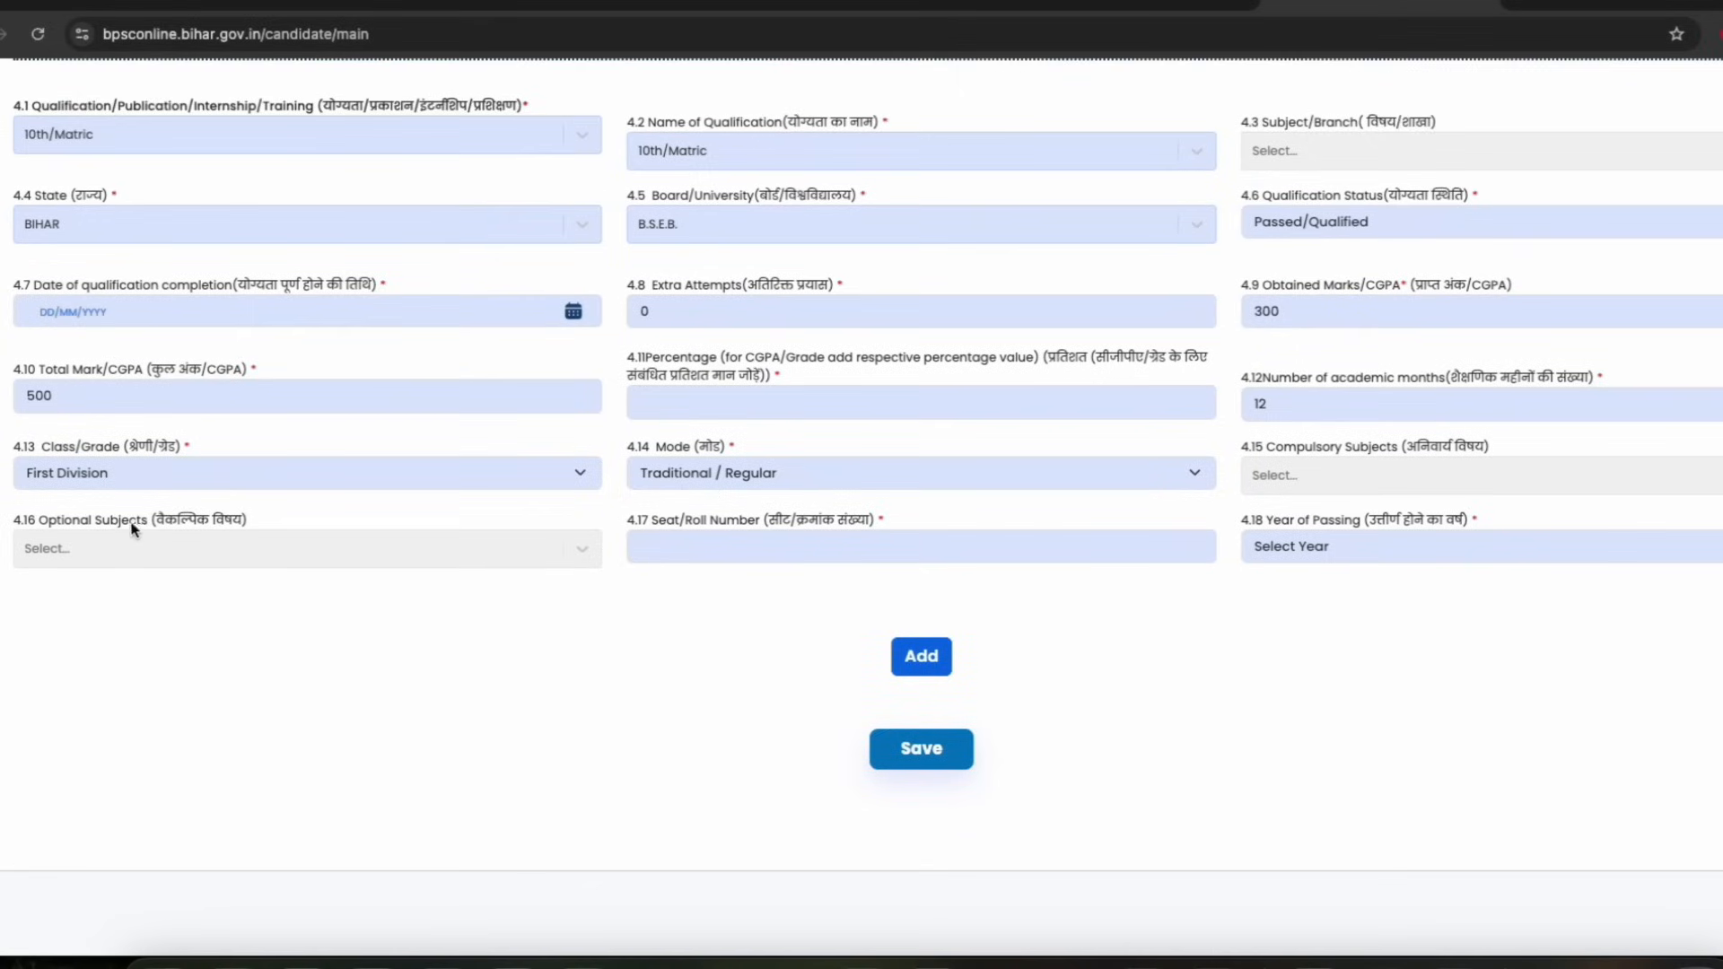
left_click(737, 545)
left_click_drag(1334, 524, 1400, 540)
left_click(1400, 546)
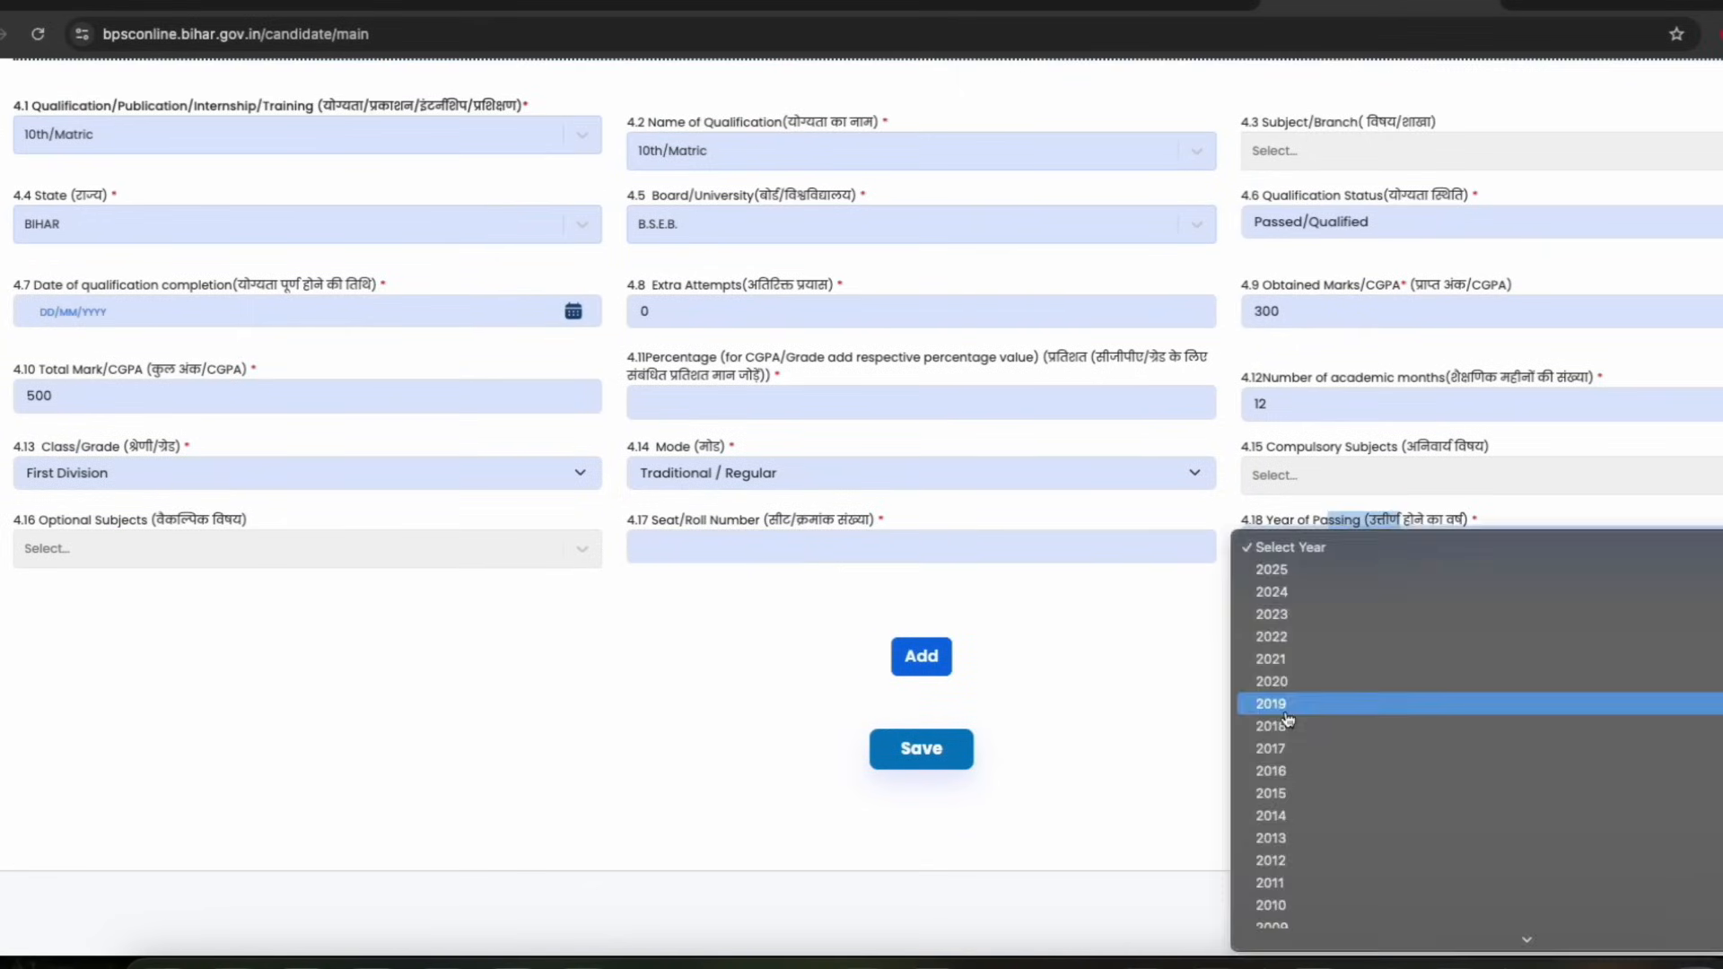
left_click(1289, 837)
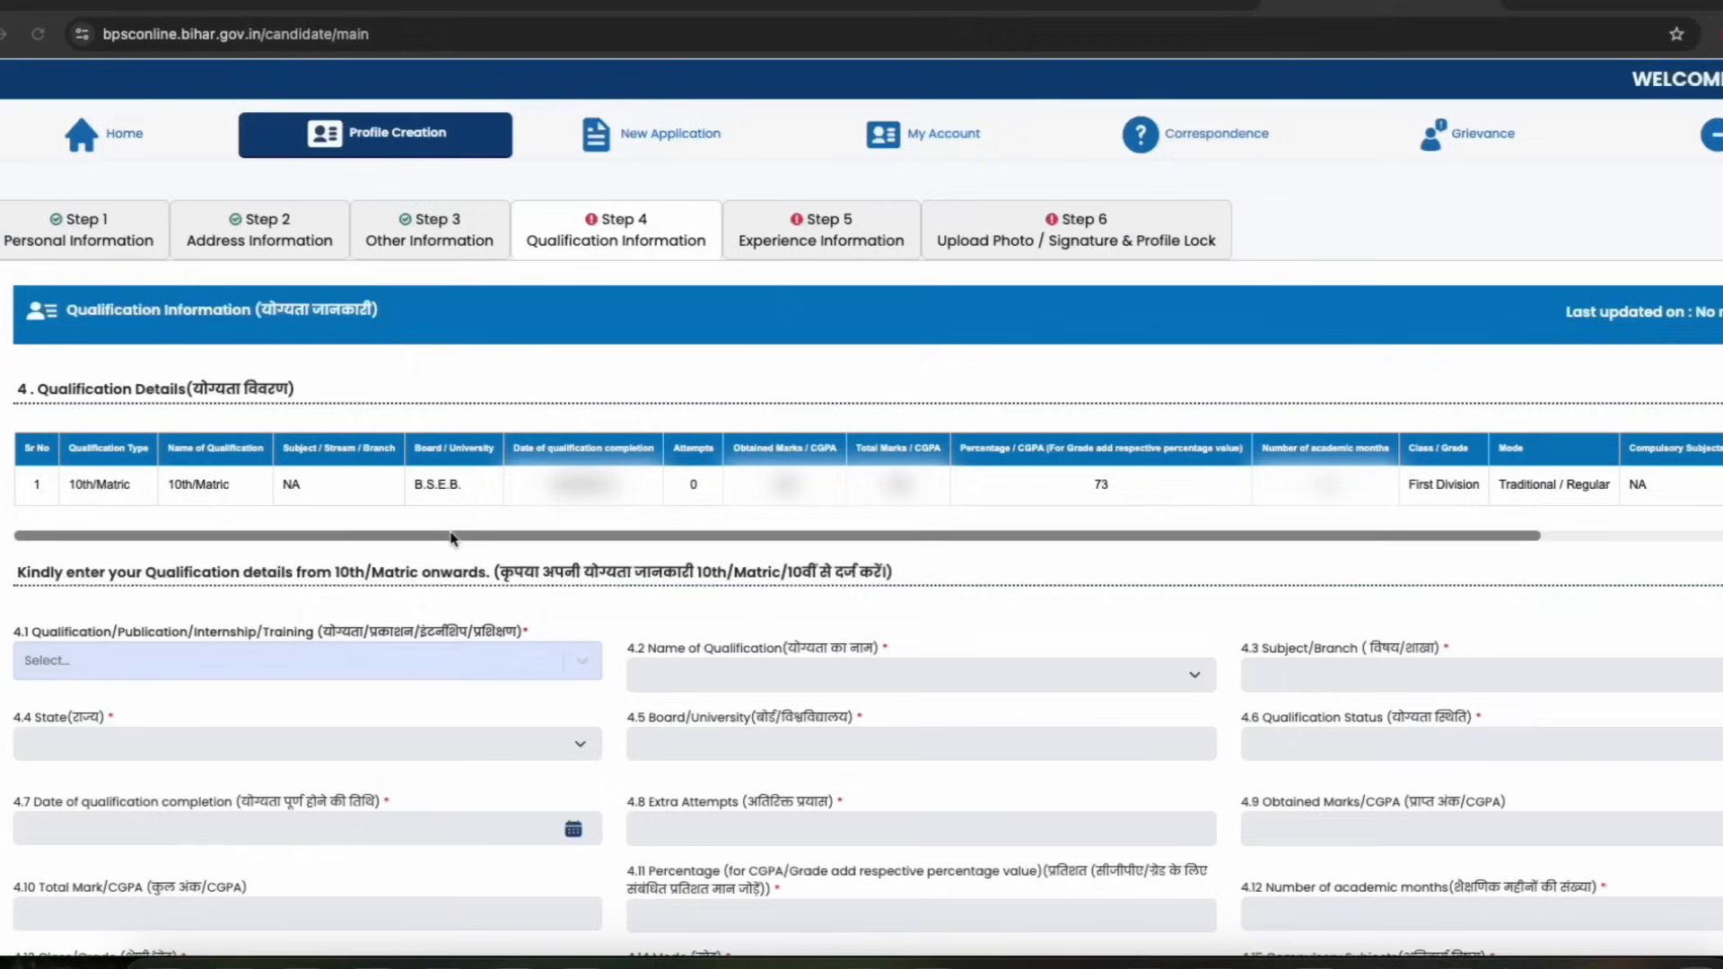
Scroll through the added 10th/Matric row in the qualification details table
left_click_drag(622, 539, 662, 536)
left_click(1275, 536)
left_click_drag(1275, 536, 1223, 534)
scroll(628, 557, "down", 3)
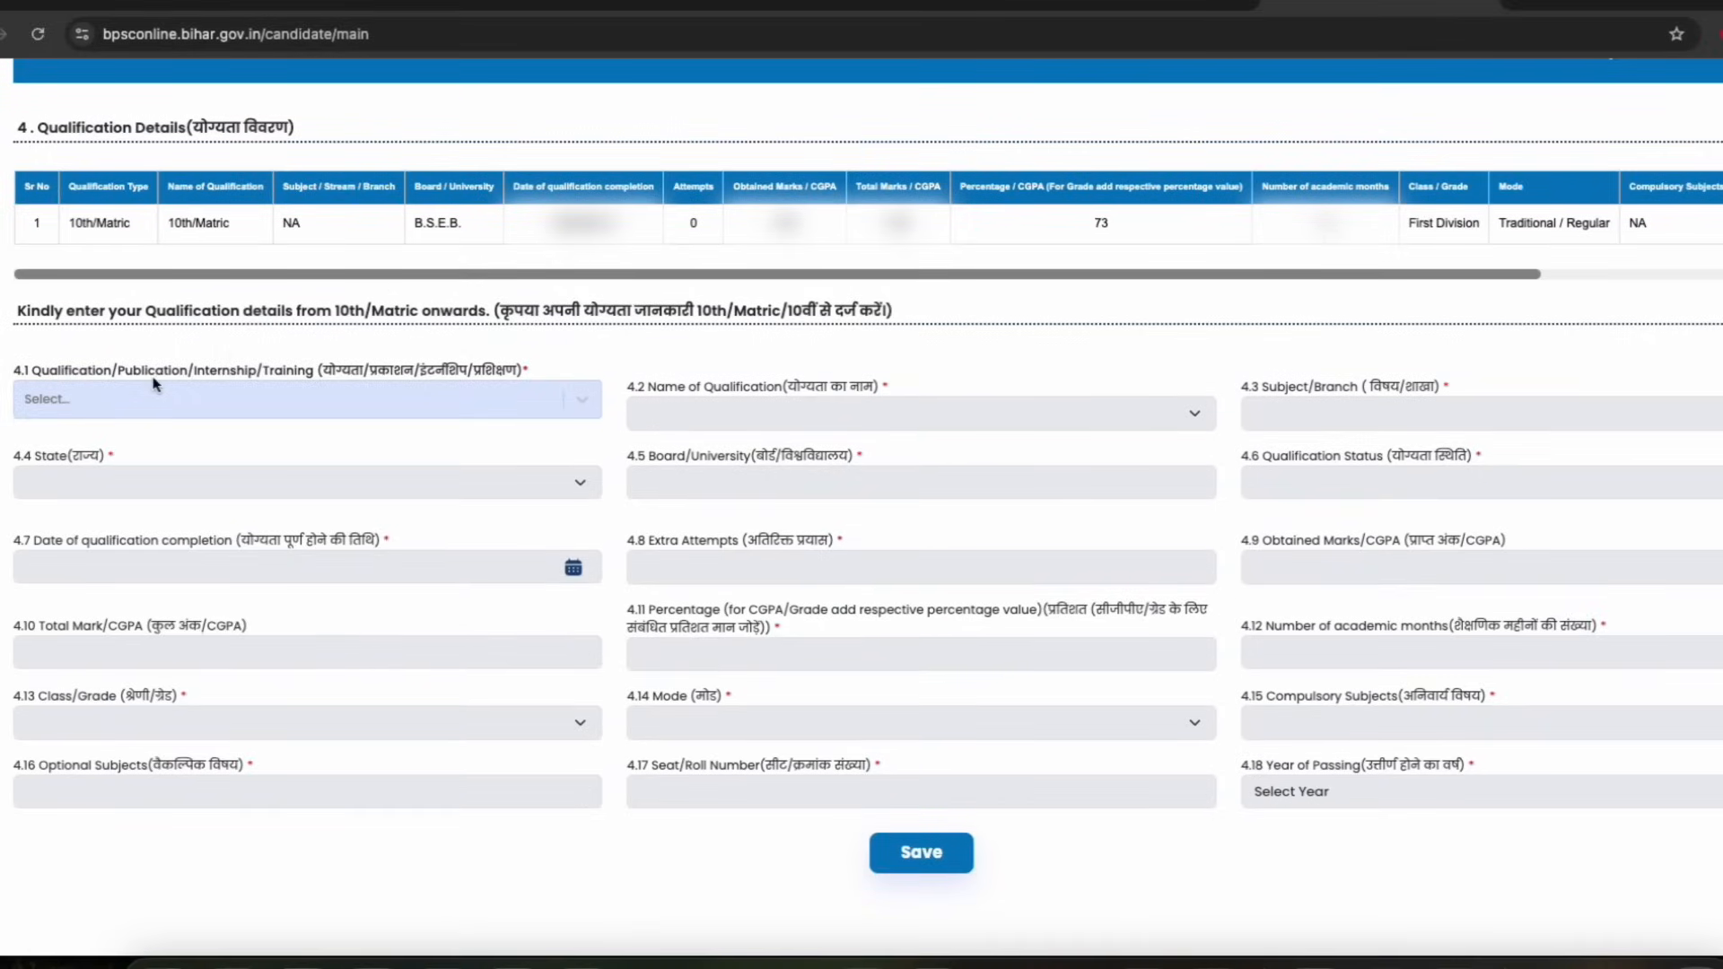
Start a new entry with 12th/Intermediate as both the qualification type and qualification name
left_click(154, 391)
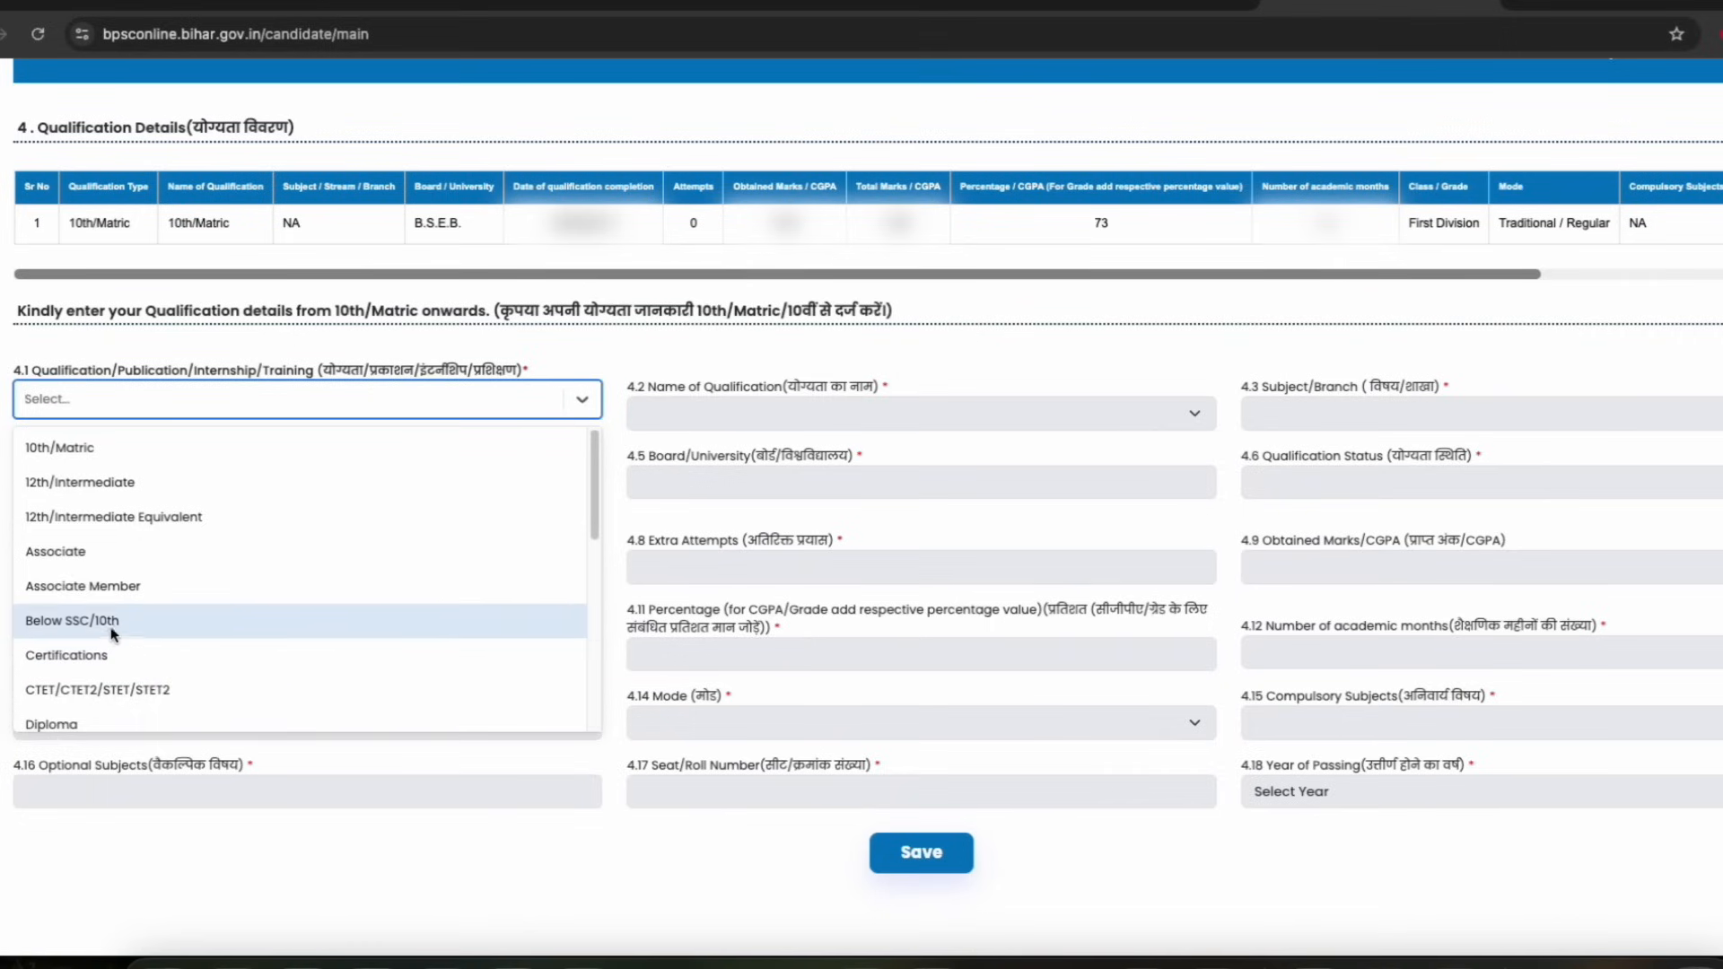
scroll(119, 646, "down", 2)
scroll(106, 653, "down", 1)
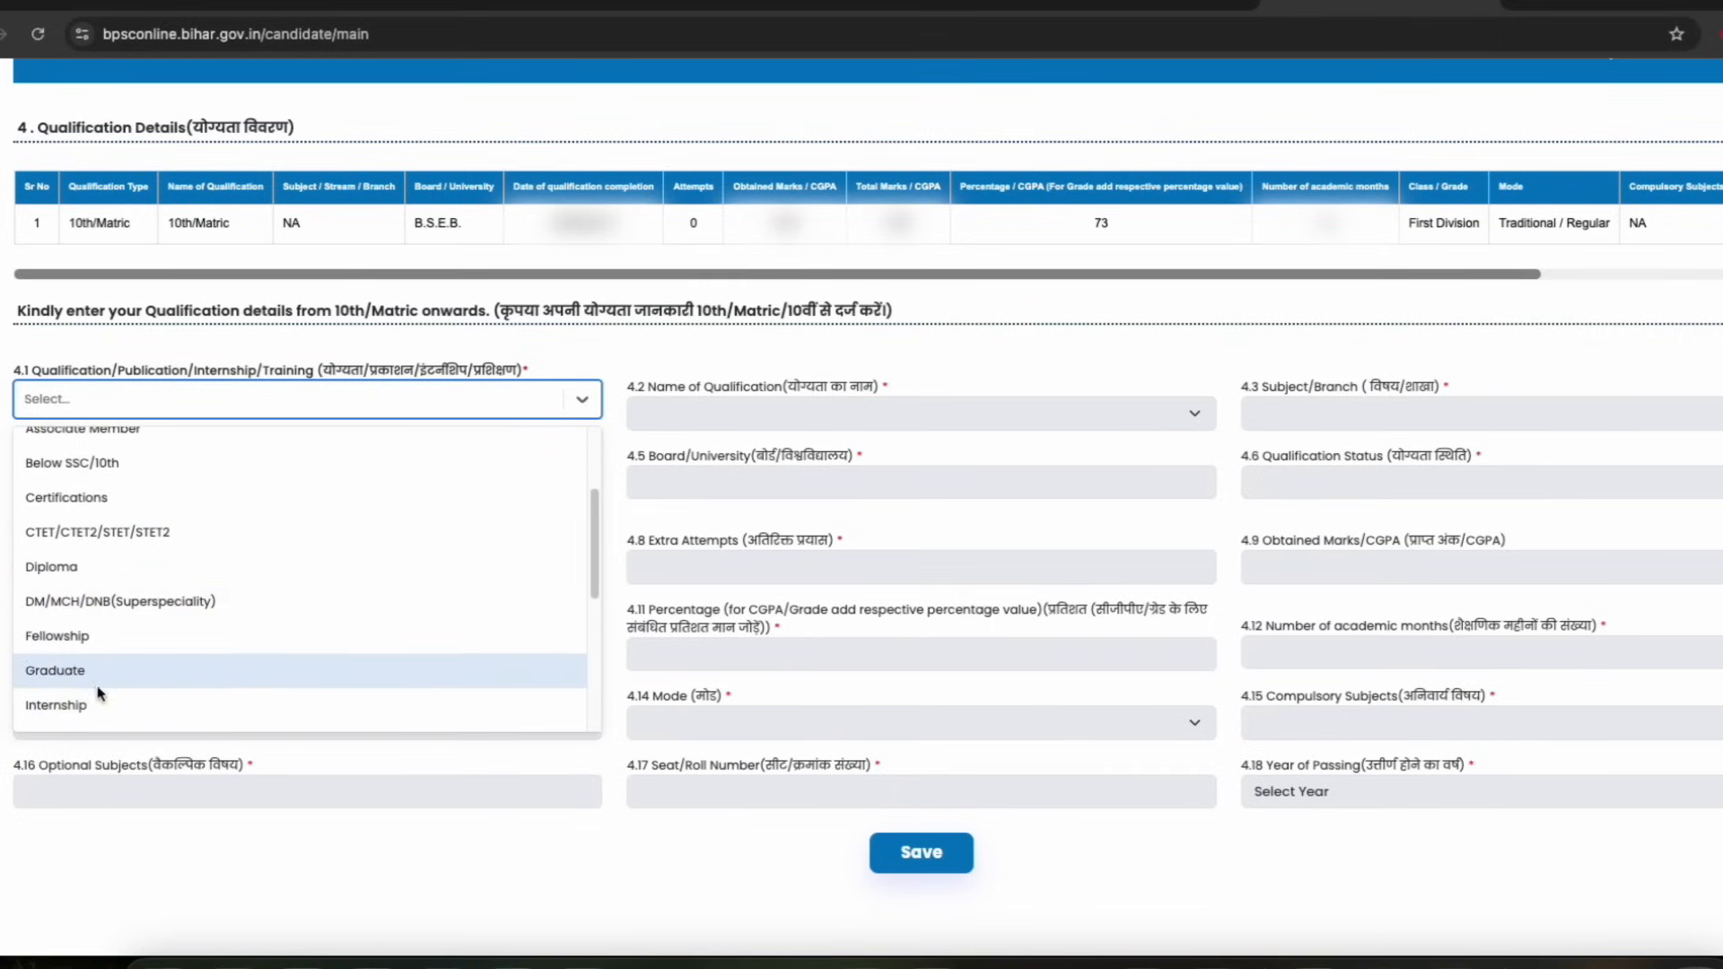
scroll(110, 510, "up", 2)
left_click(109, 514)
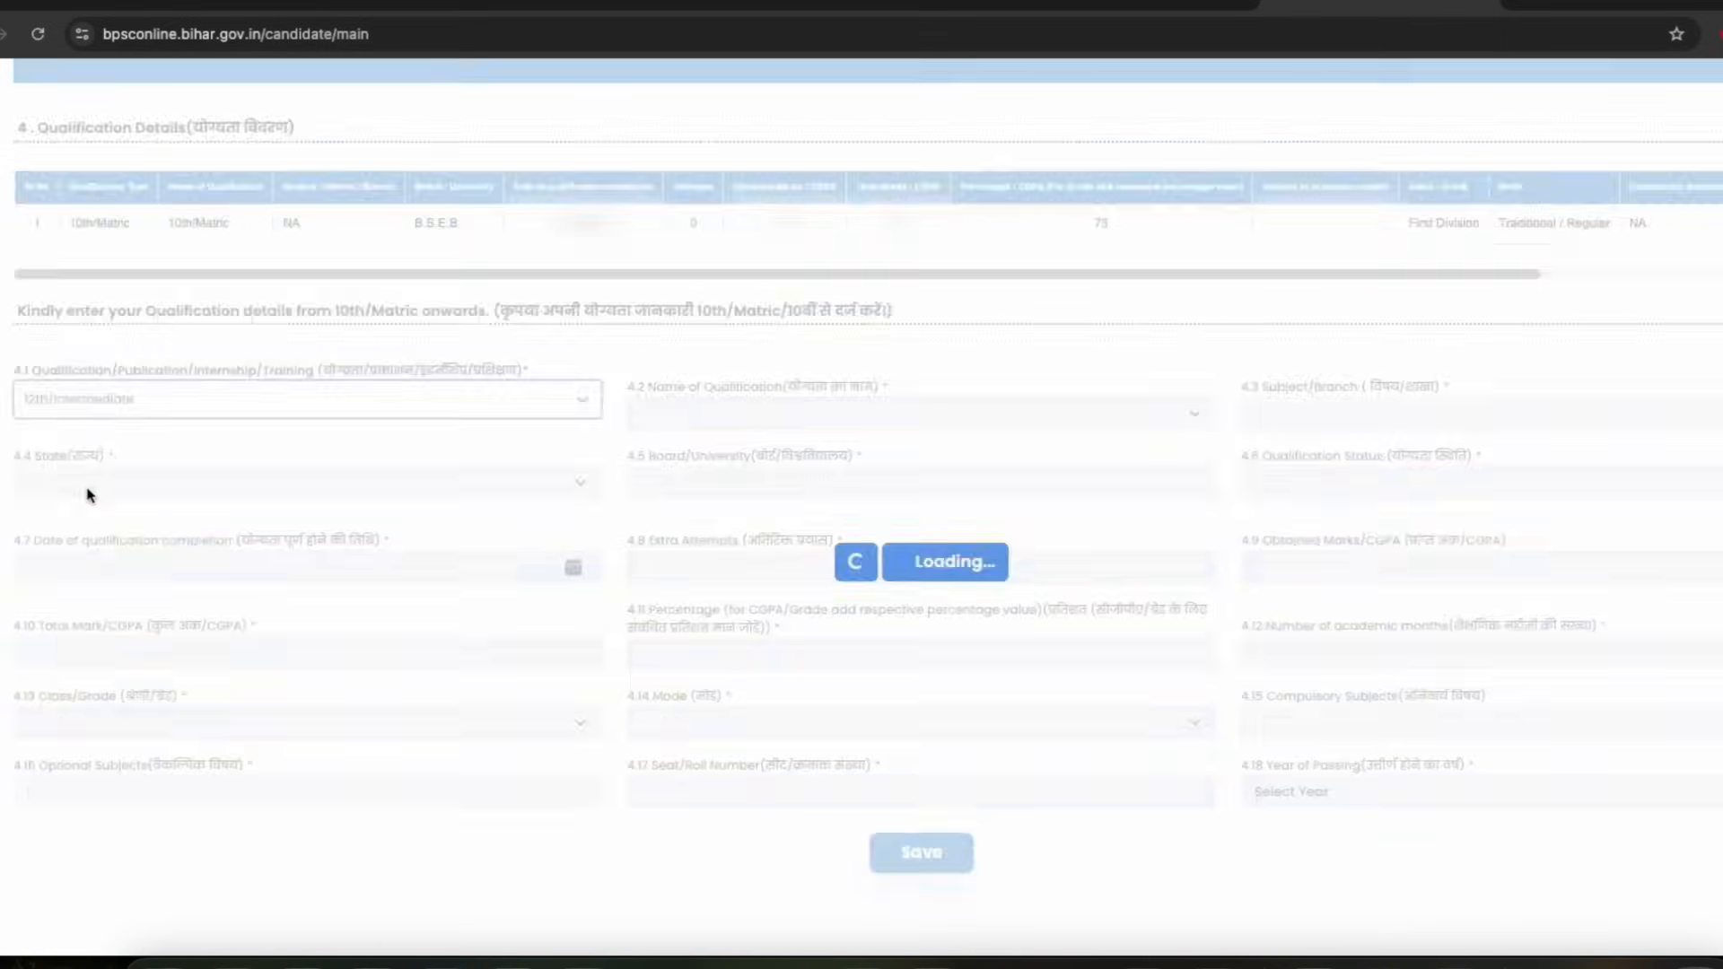
left_click(722, 416)
left_click(696, 464)
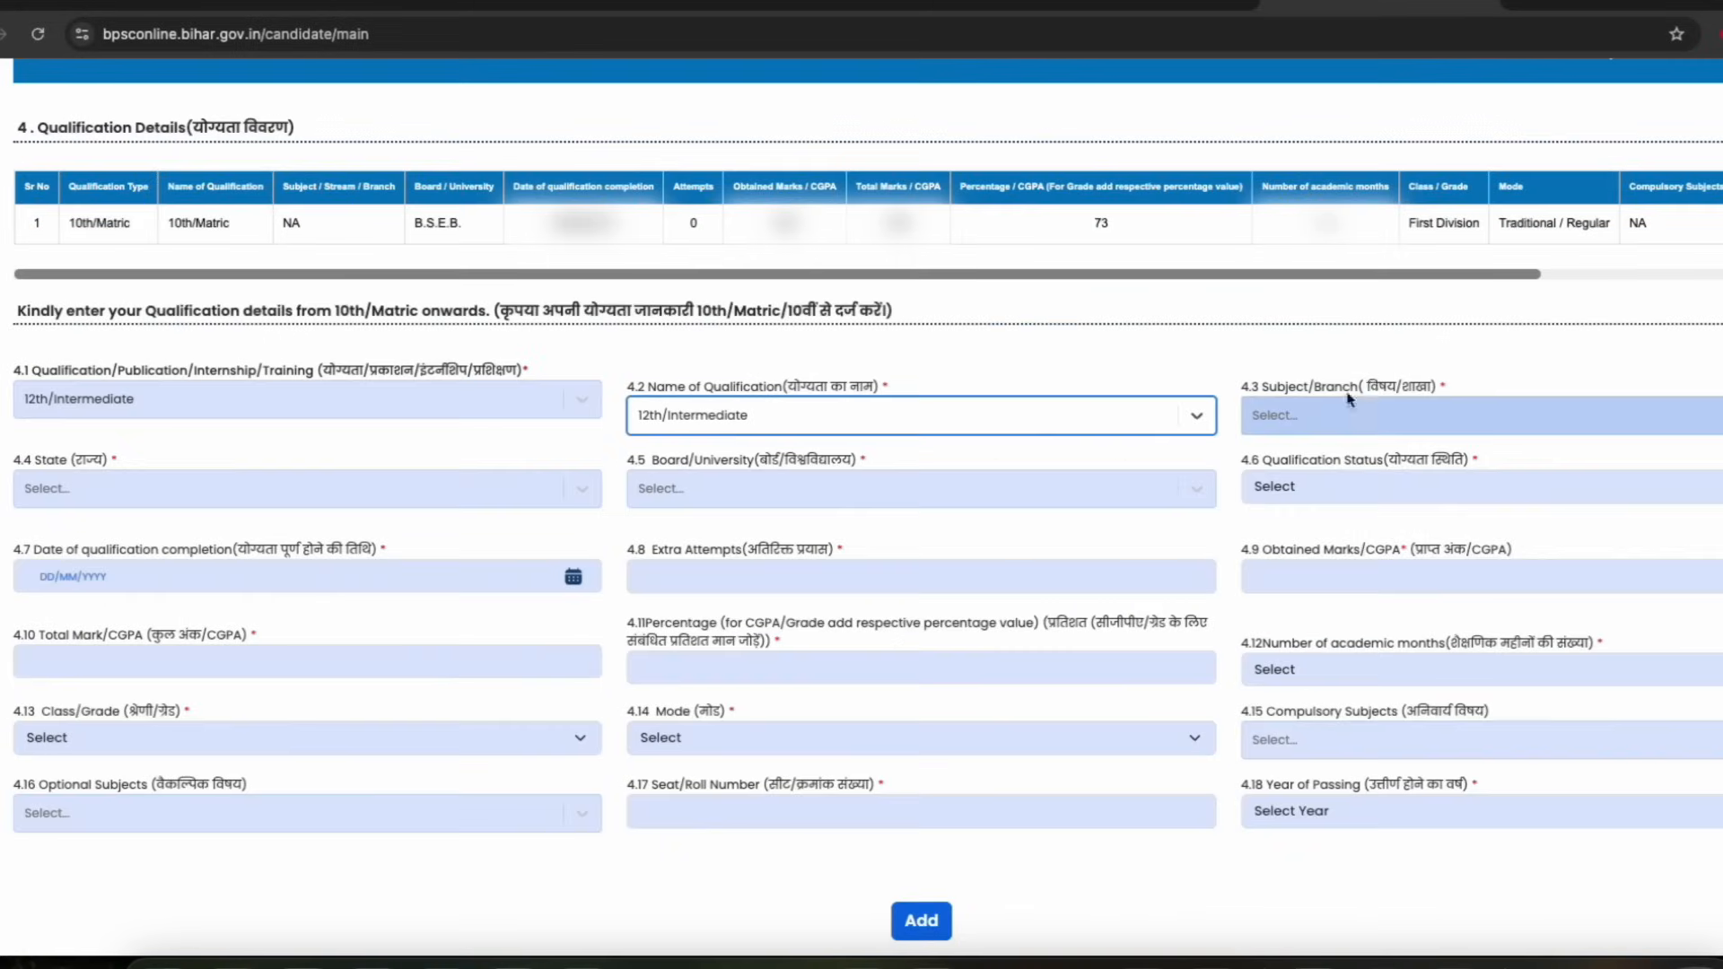
Set the subject/branch of the 12th/Intermediate entry to Science
left_click(1351, 415)
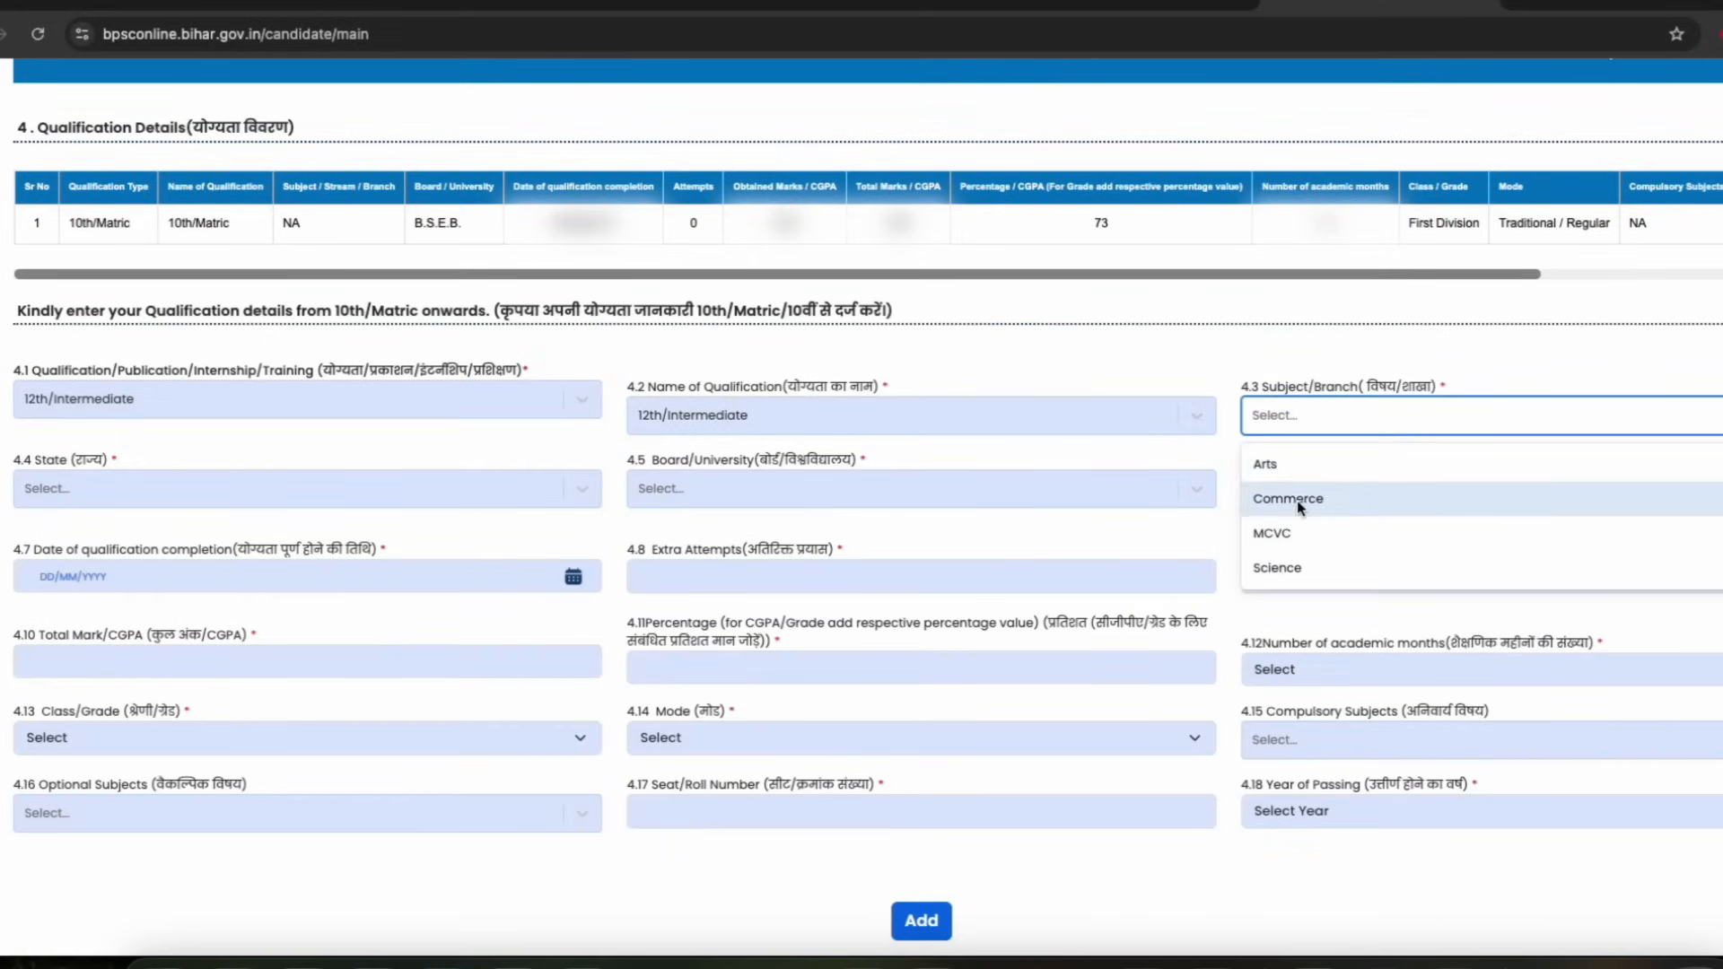
left_click(1278, 568)
scroll(287, 375, "down", 2)
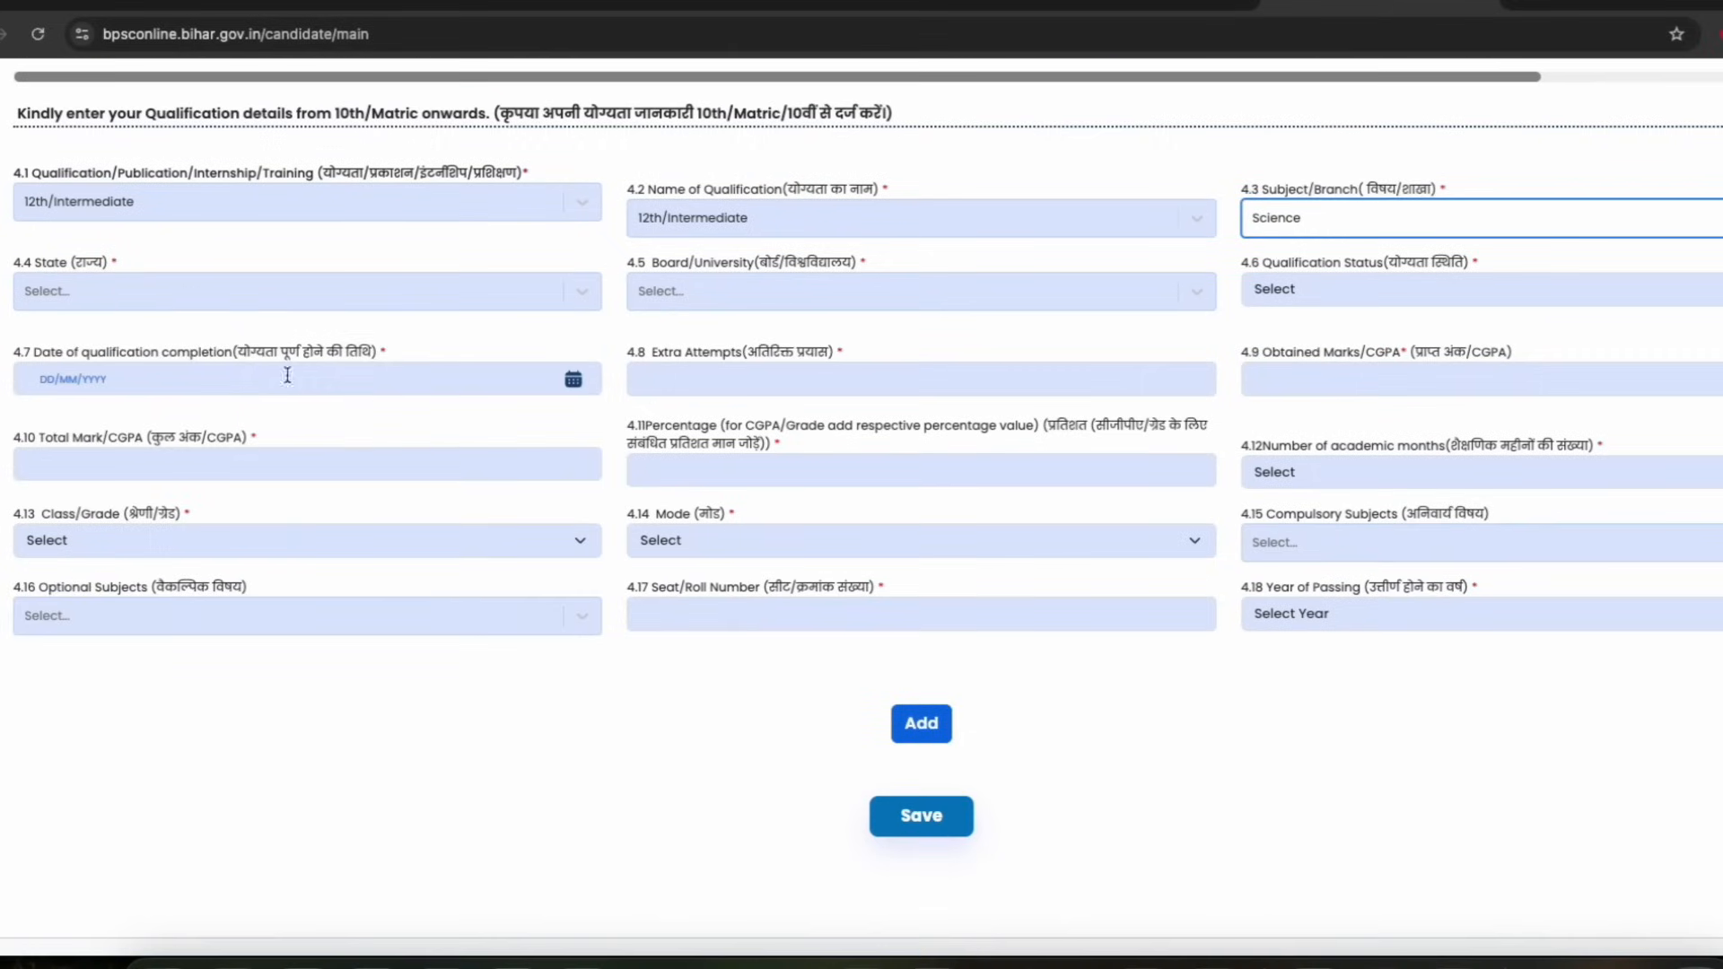
Set the state to BIHAR and the board/university to BSEB
left_click(120, 291)
left_click(60, 508)
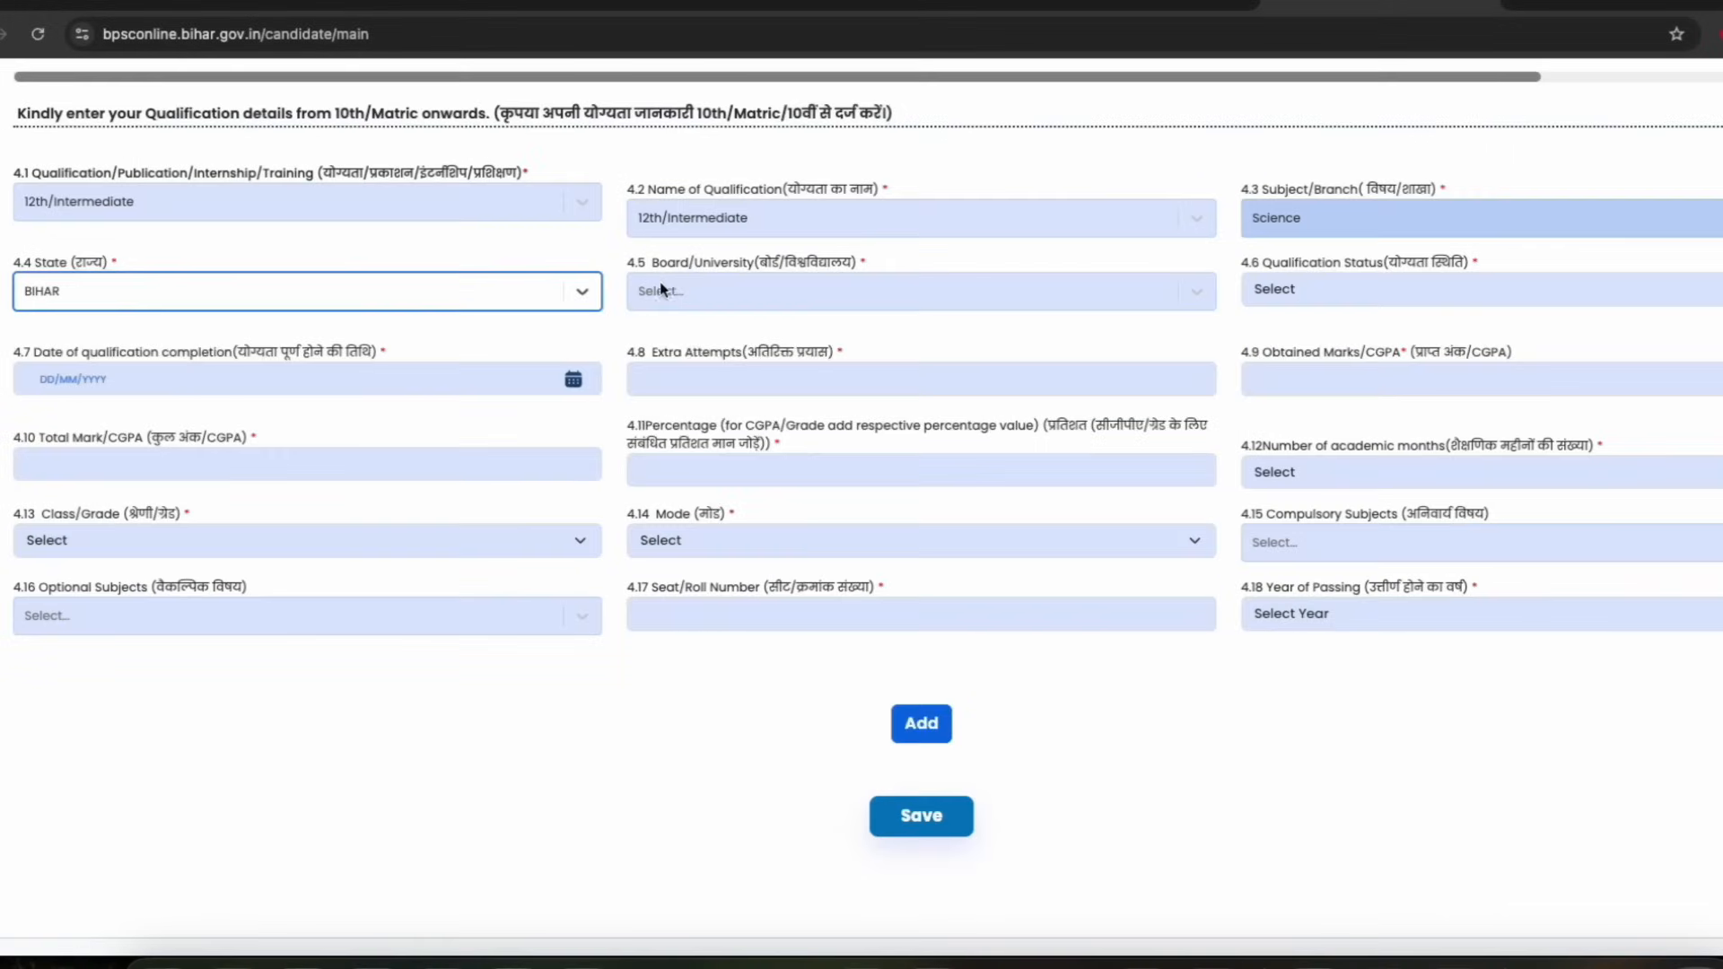
left_click(693, 287)
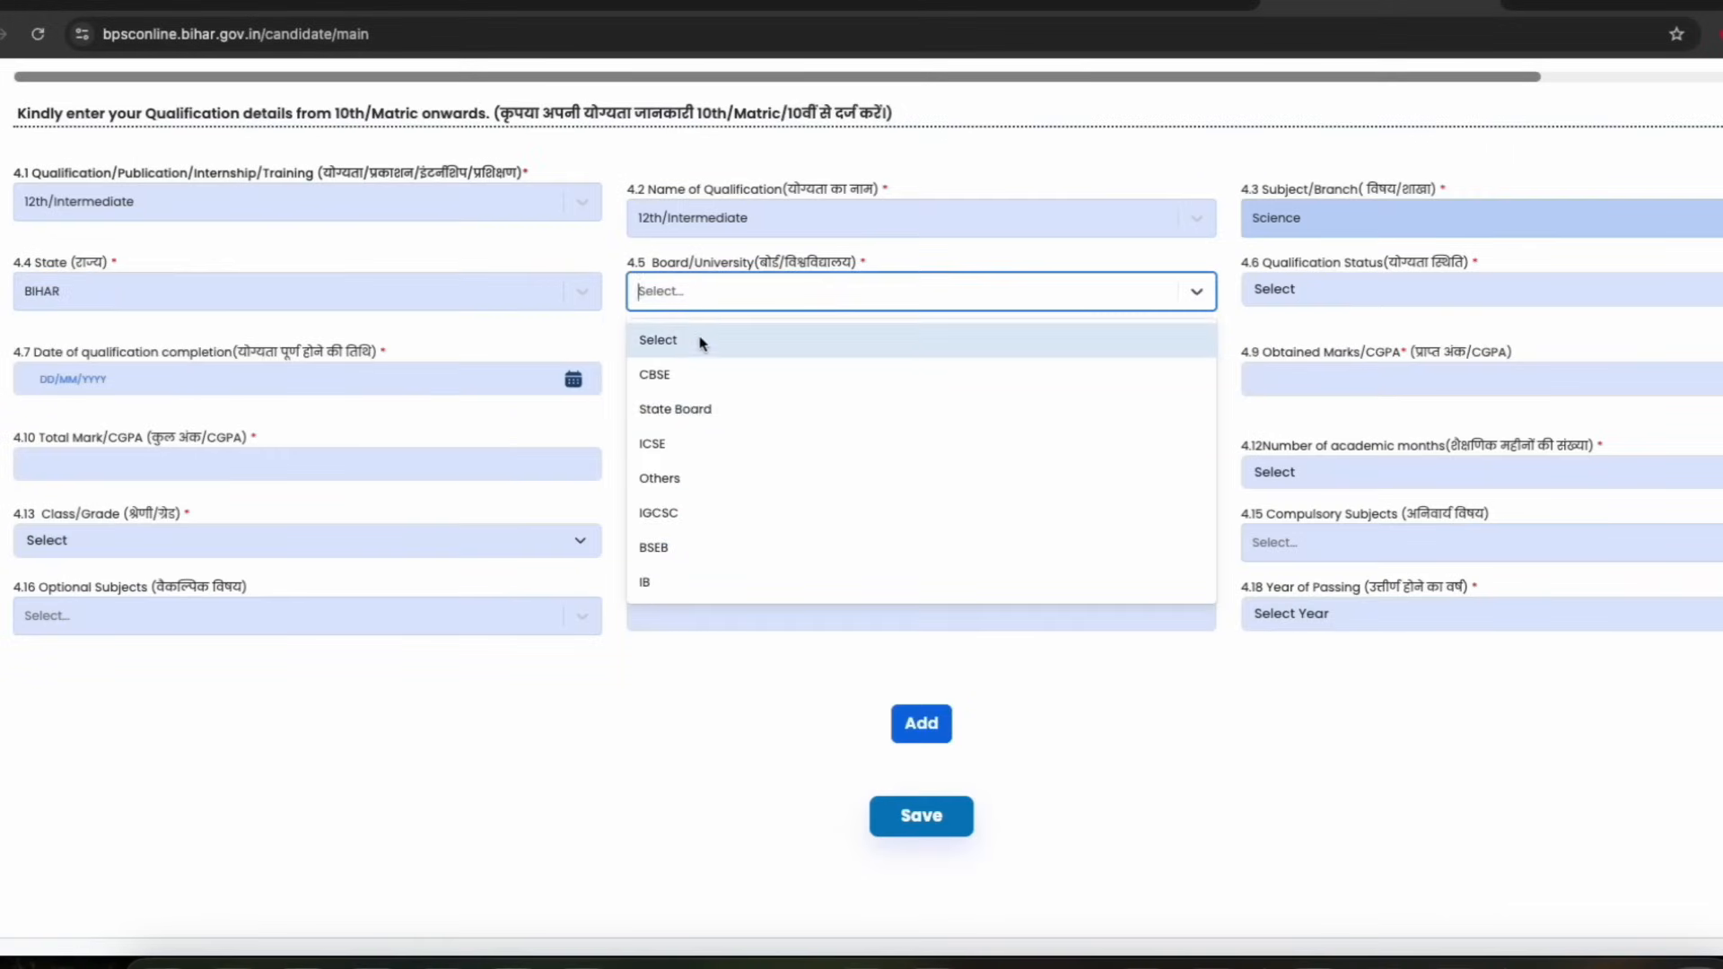
left_click(669, 548)
Set the qualification status to Passed/Qualified and enter 0 extra attempts
left_click(1298, 290)
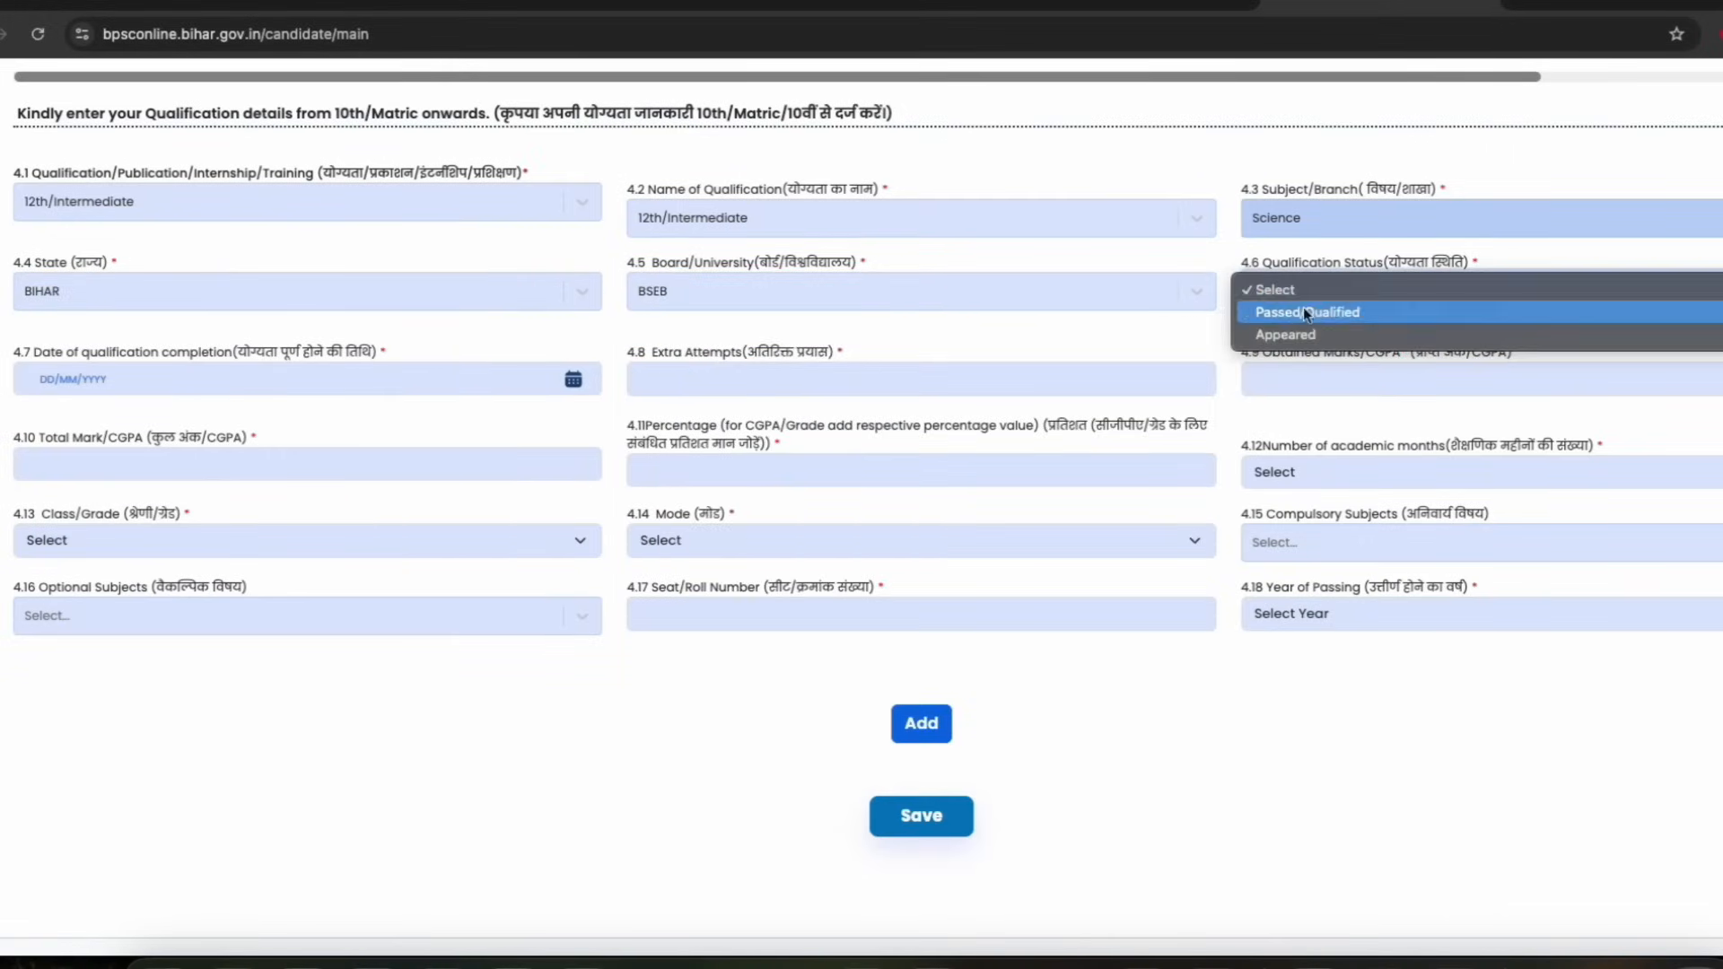
left_click(1303, 310)
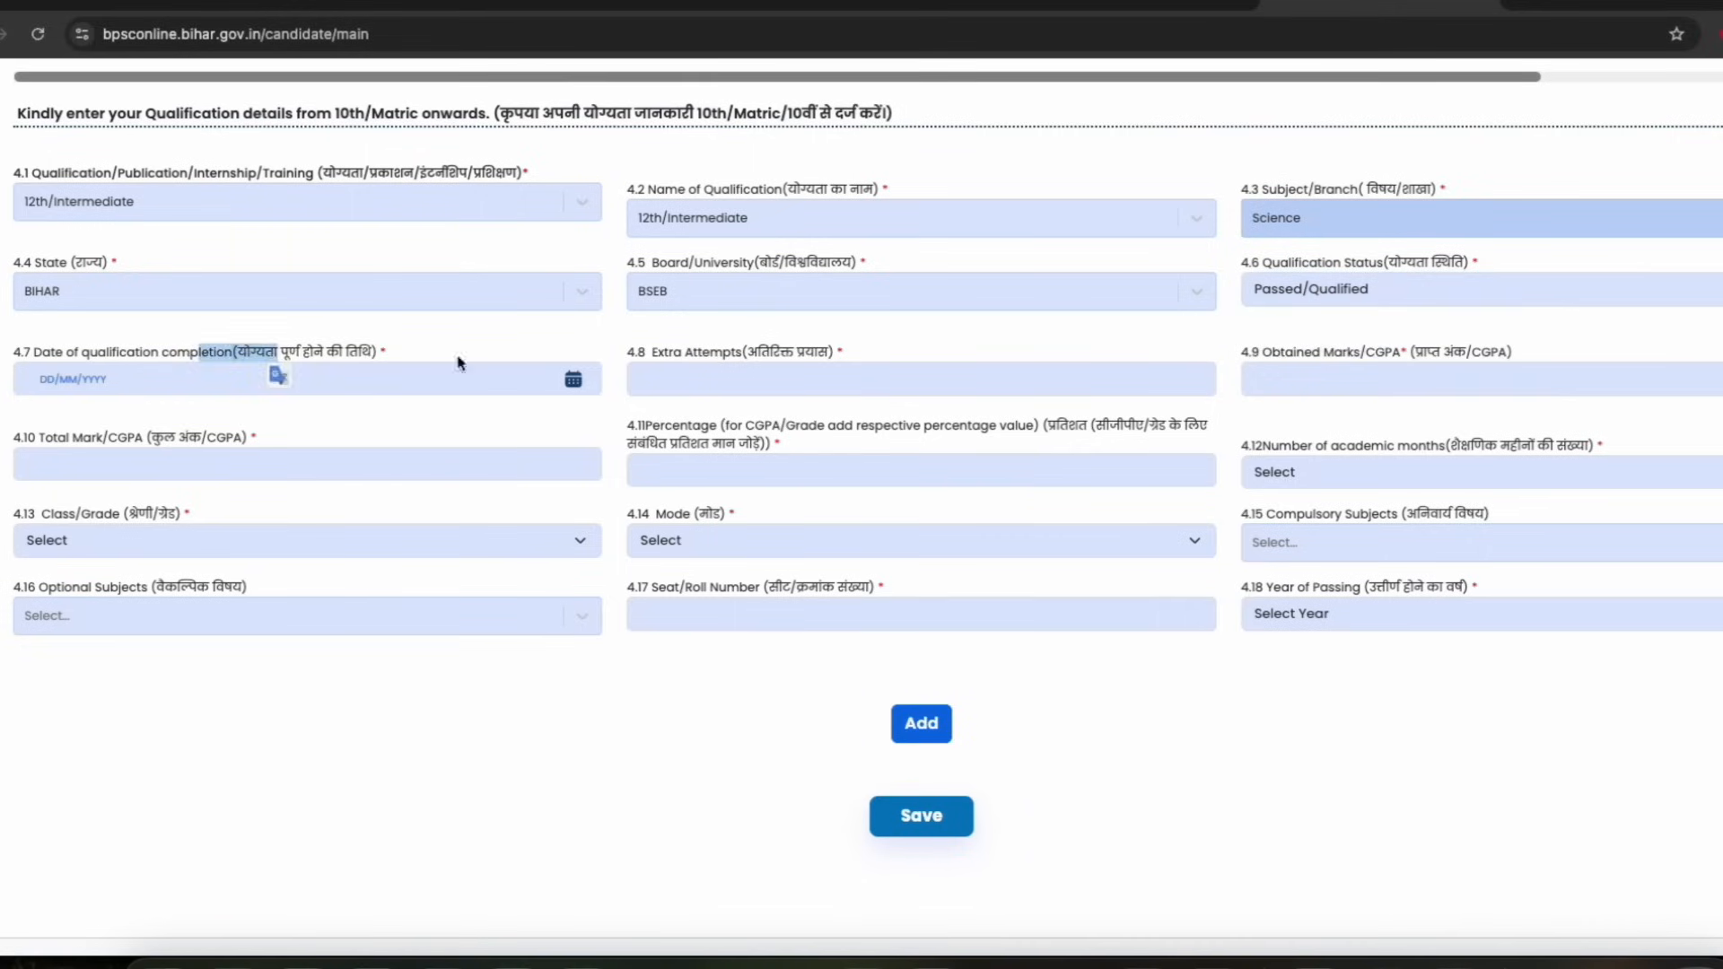
left_click(788, 348)
left_click(674, 386)
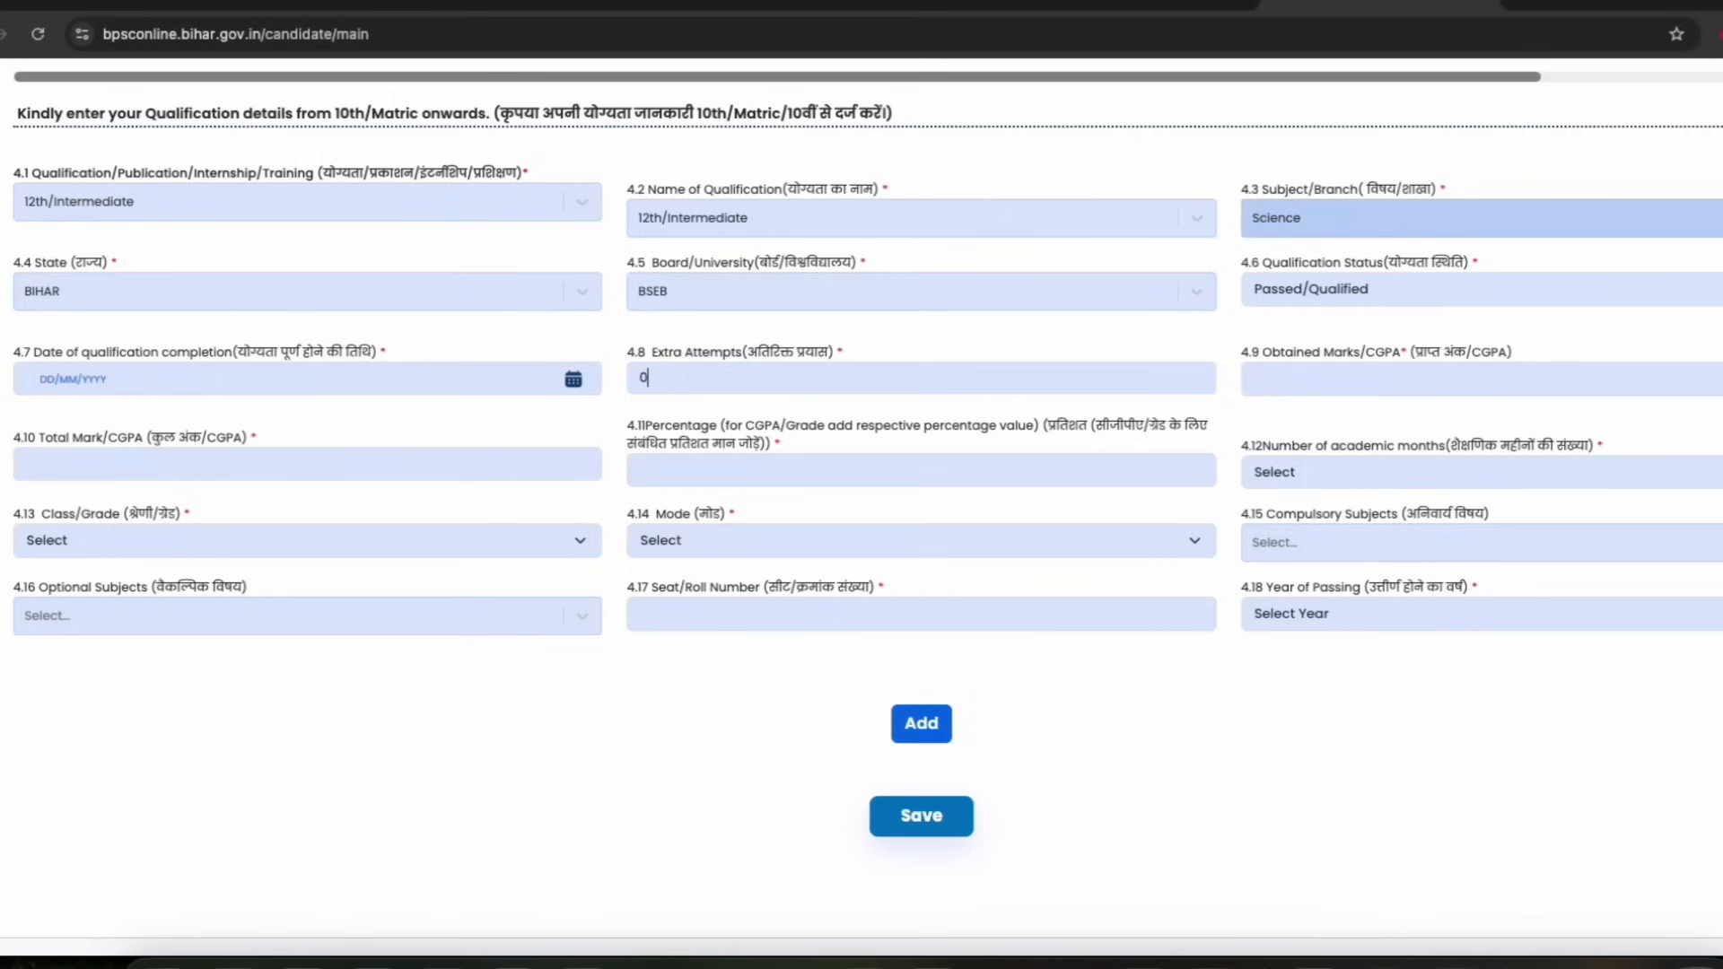
Set the number of academic months to 12
left_click_drag(120, 438, 229, 440)
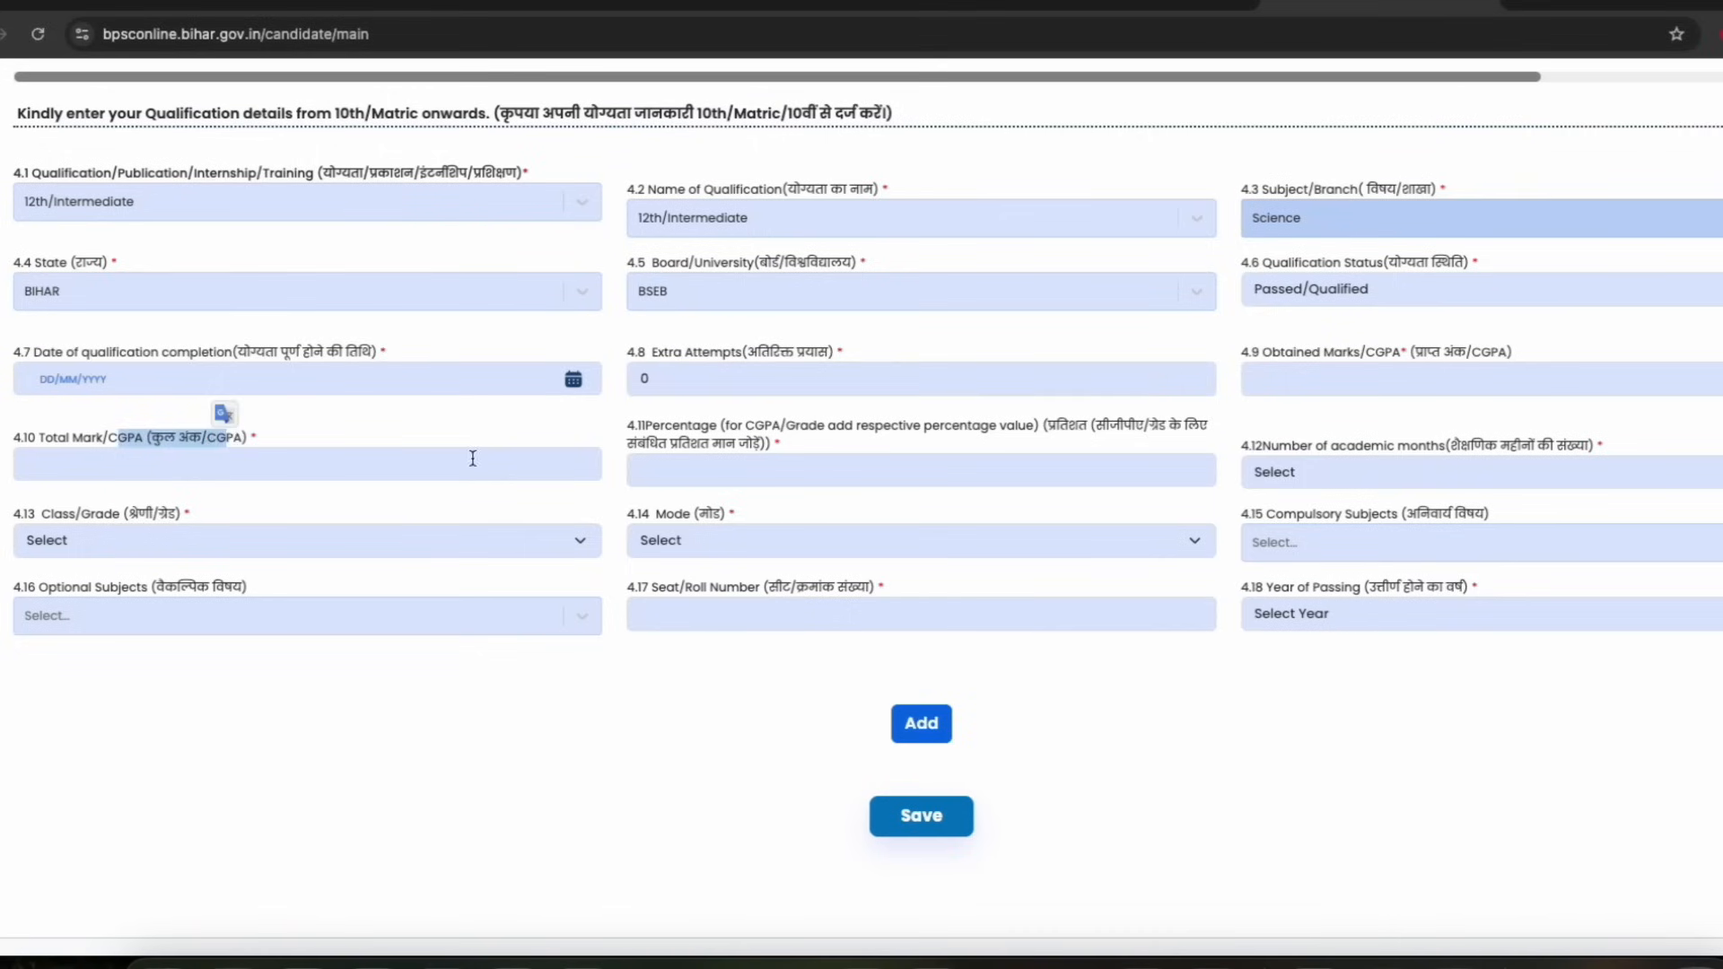
left_click_drag(700, 426, 876, 427)
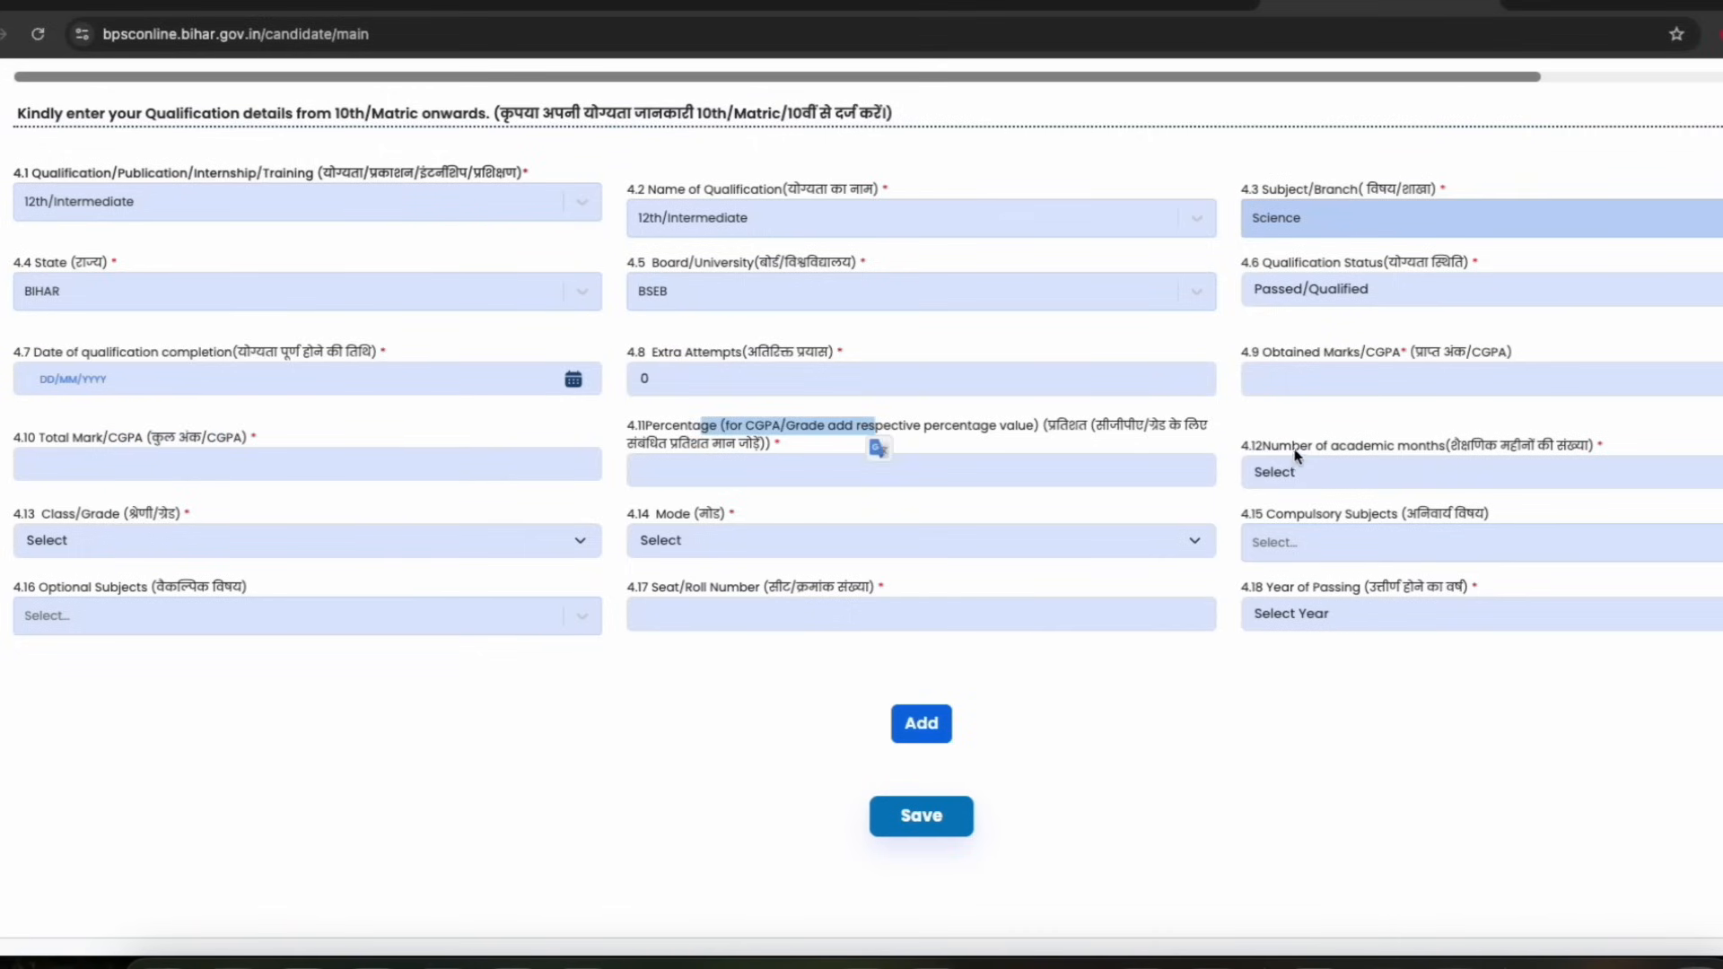
left_click_drag(1313, 446, 1451, 446)
left_click(1265, 476)
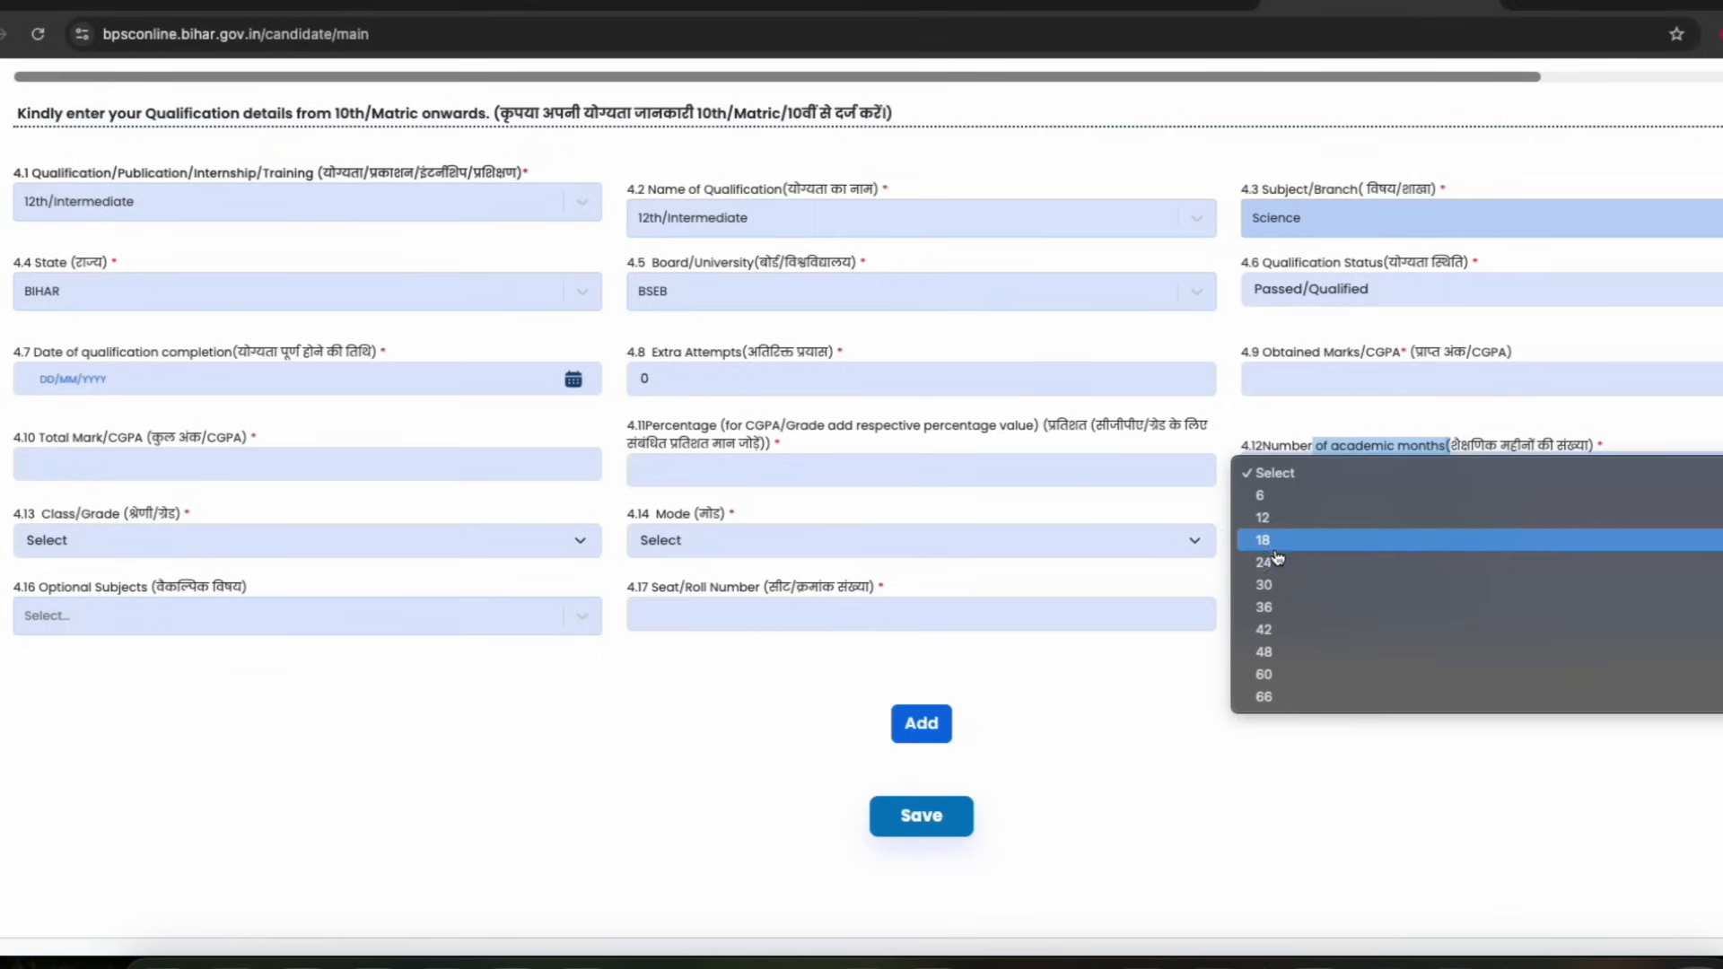
left_click(1274, 518)
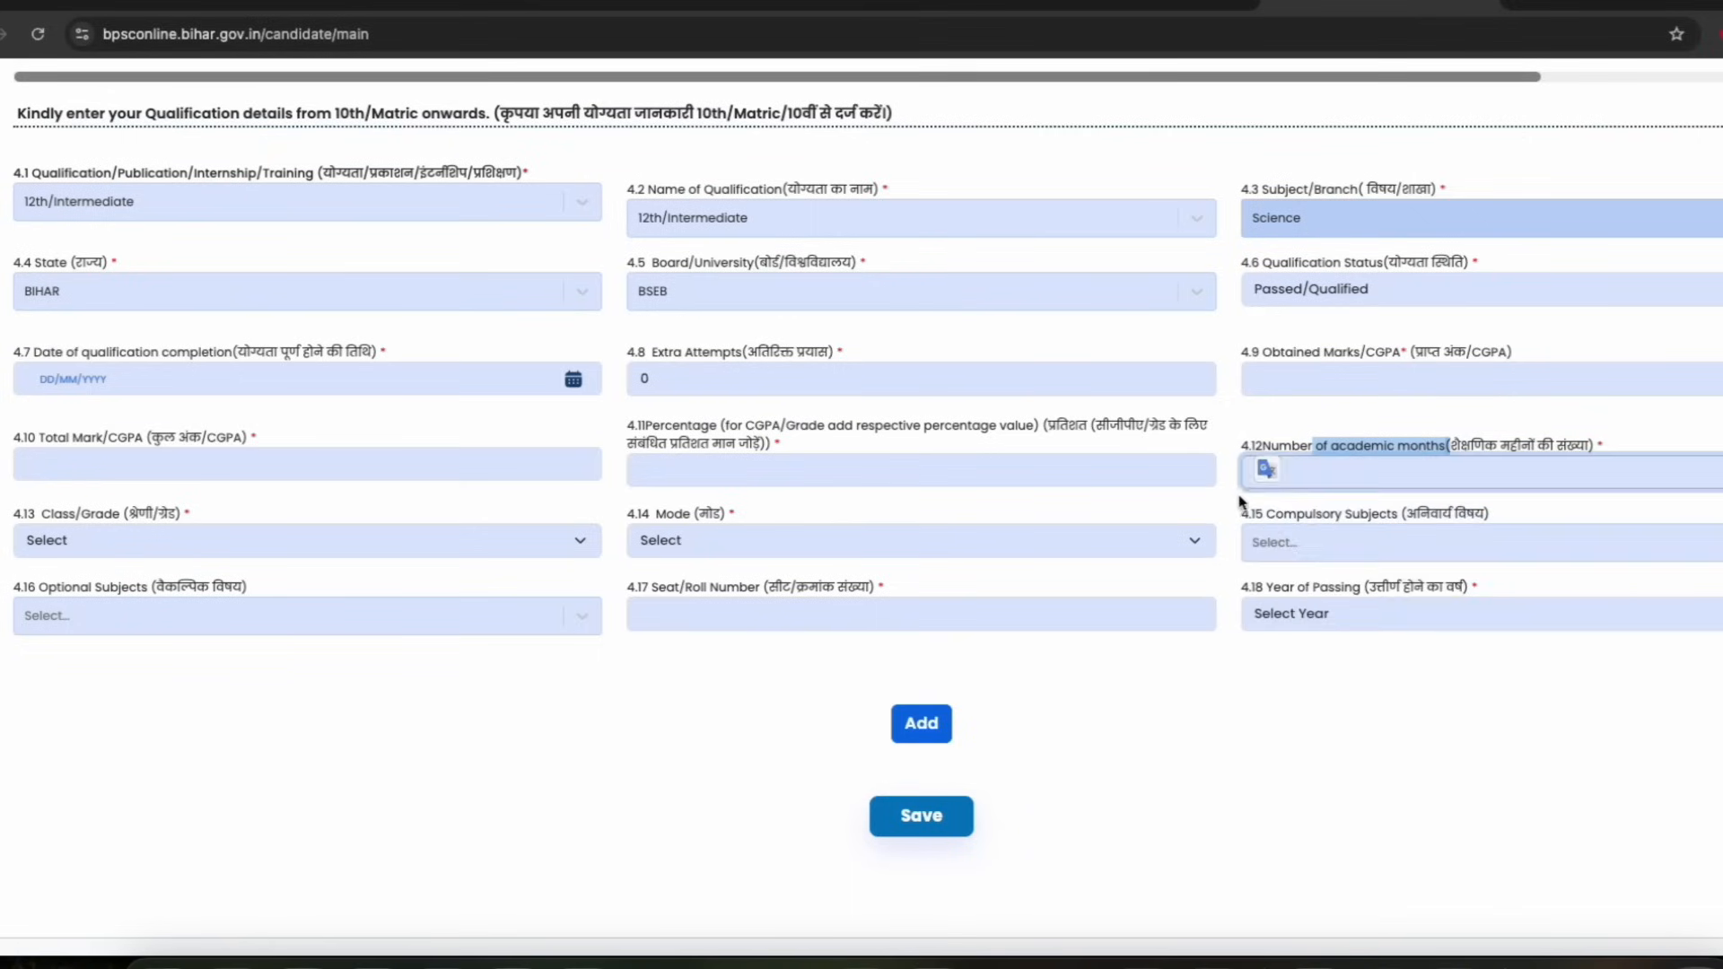
Set the 12th/Intermediate class/grade to First Division
scroll(528, 489, "down", 1)
left_click(97, 482)
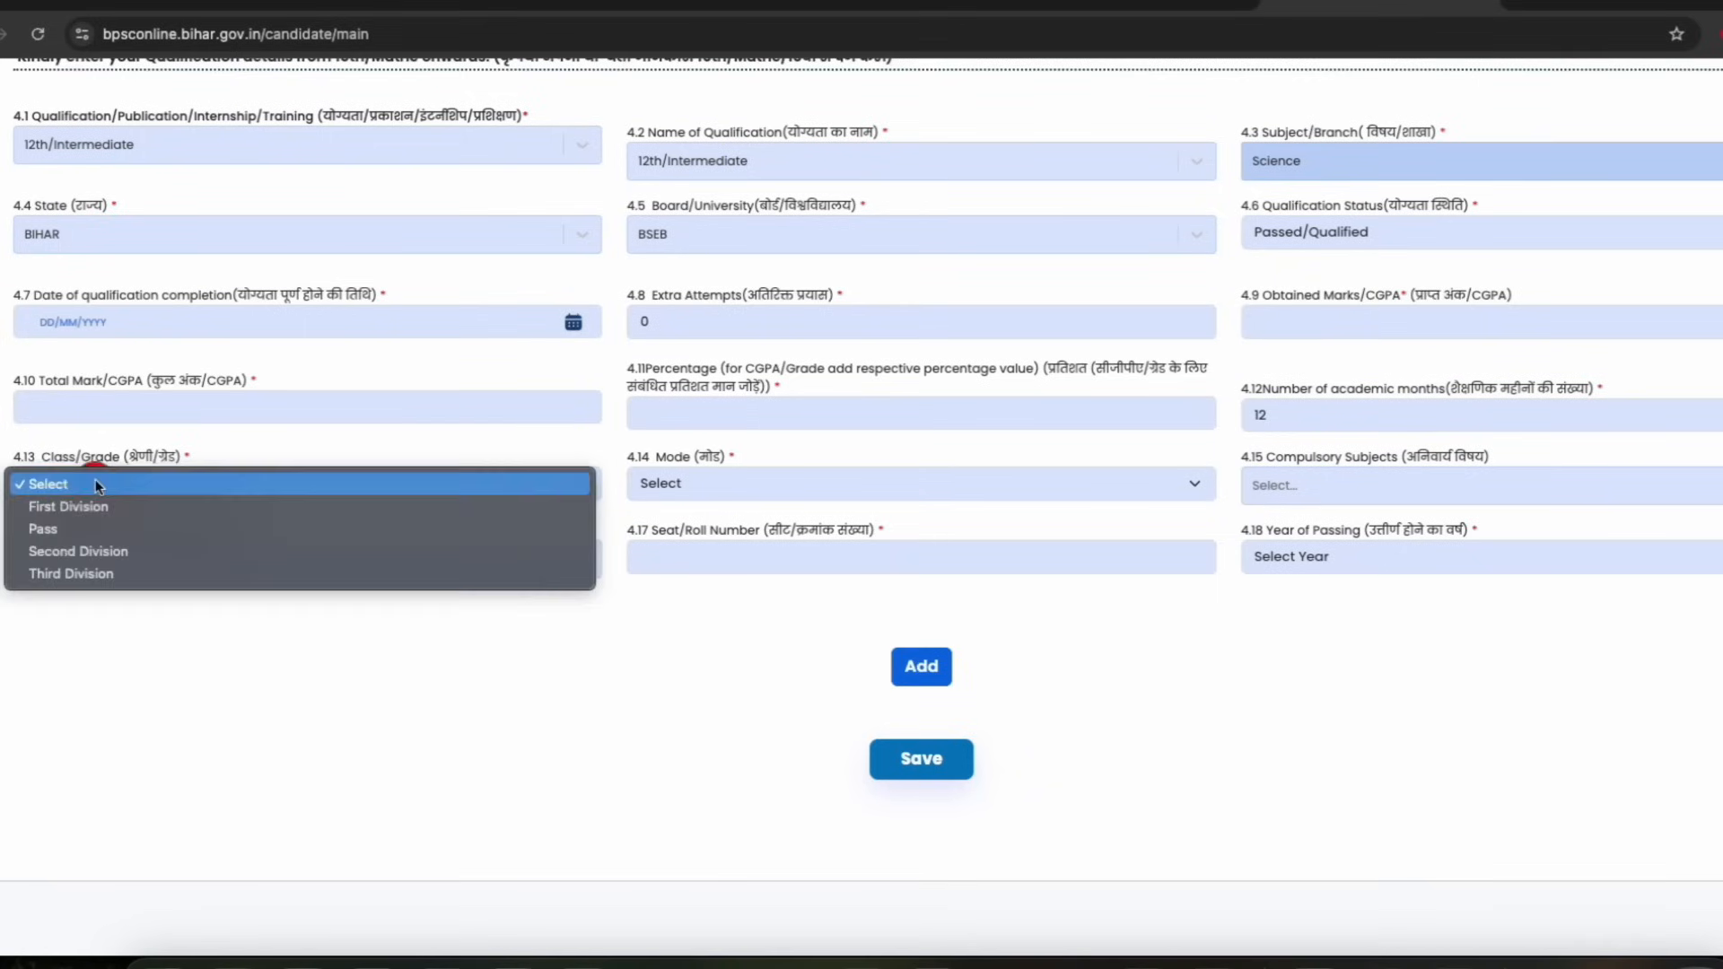
left_click(85, 502)
Set the mode of the 12th/Intermediate entry to Traditional / Regular
left_click_drag(675, 460, 777, 463)
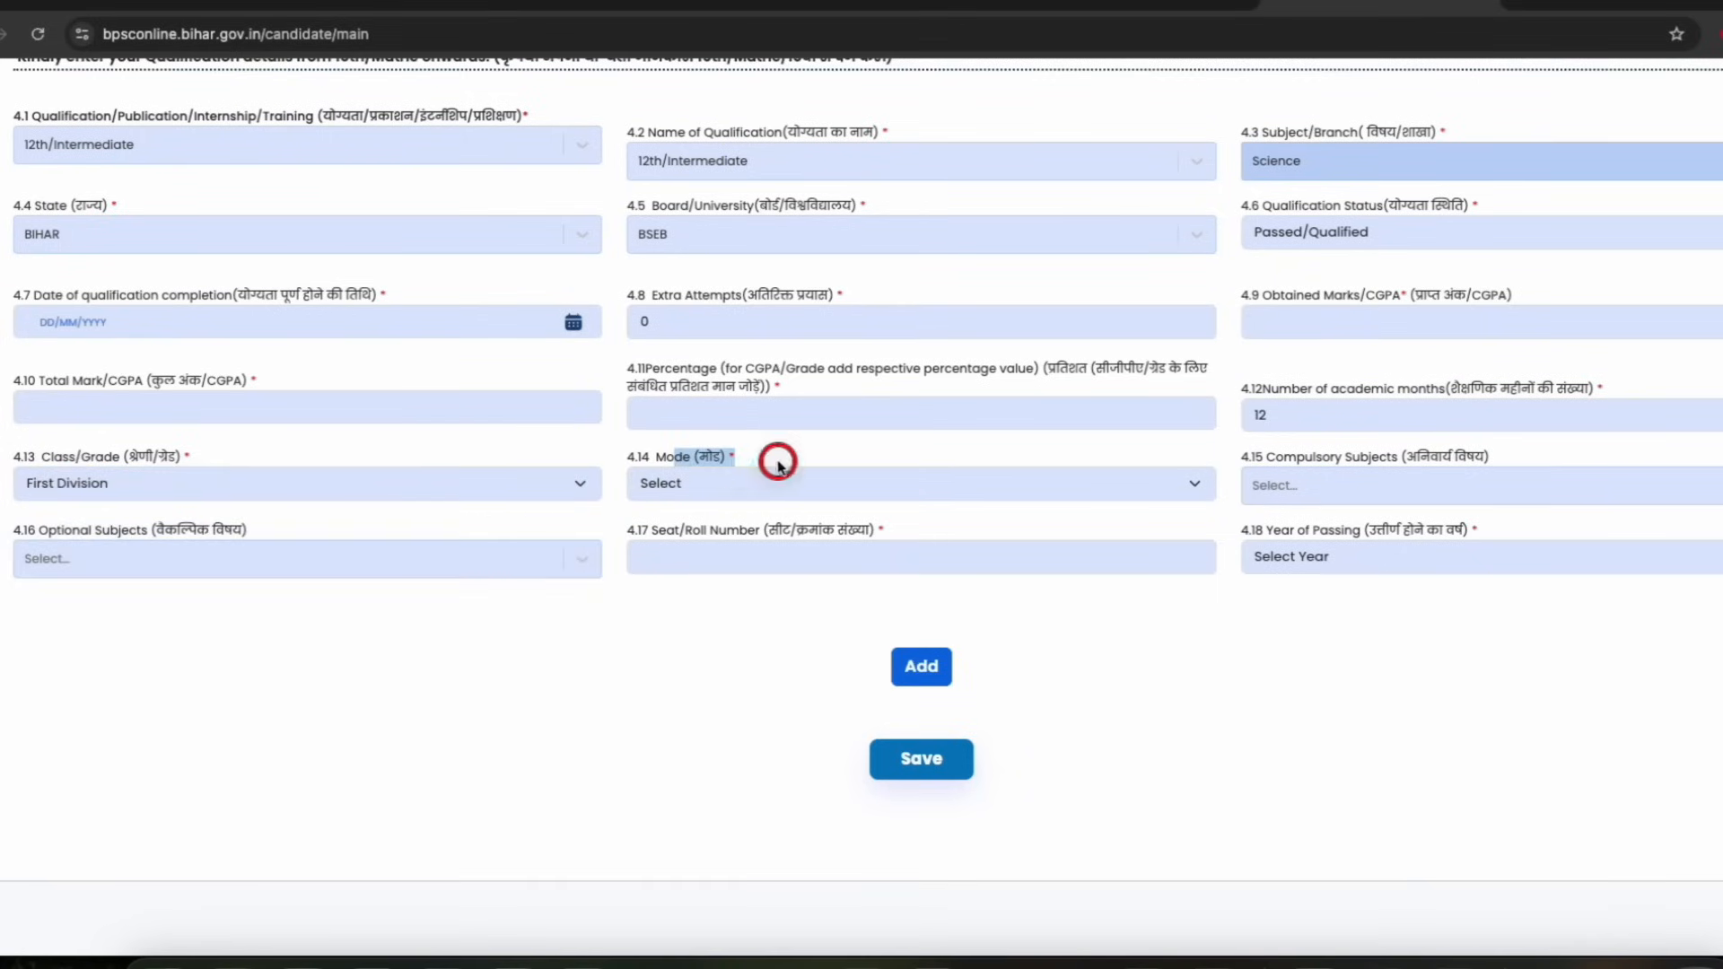
left_click(717, 495)
left_click(696, 529)
Add Science as a compulsory subject
left_click(1335, 492)
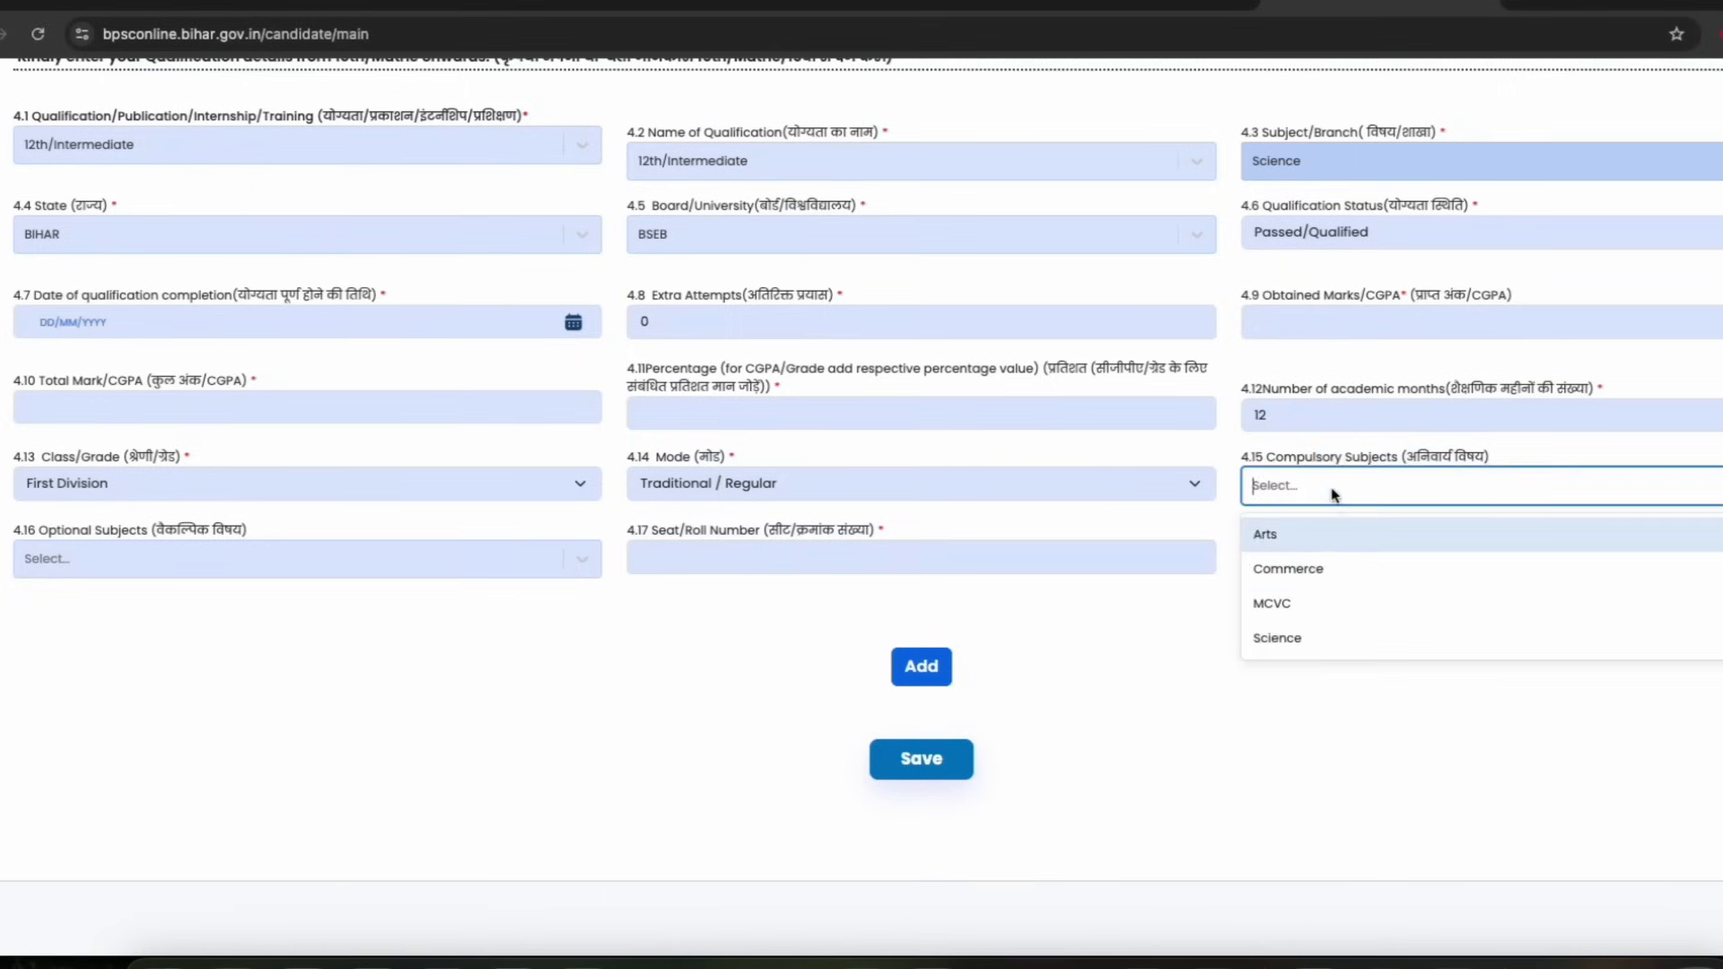
left_click(1290, 640)
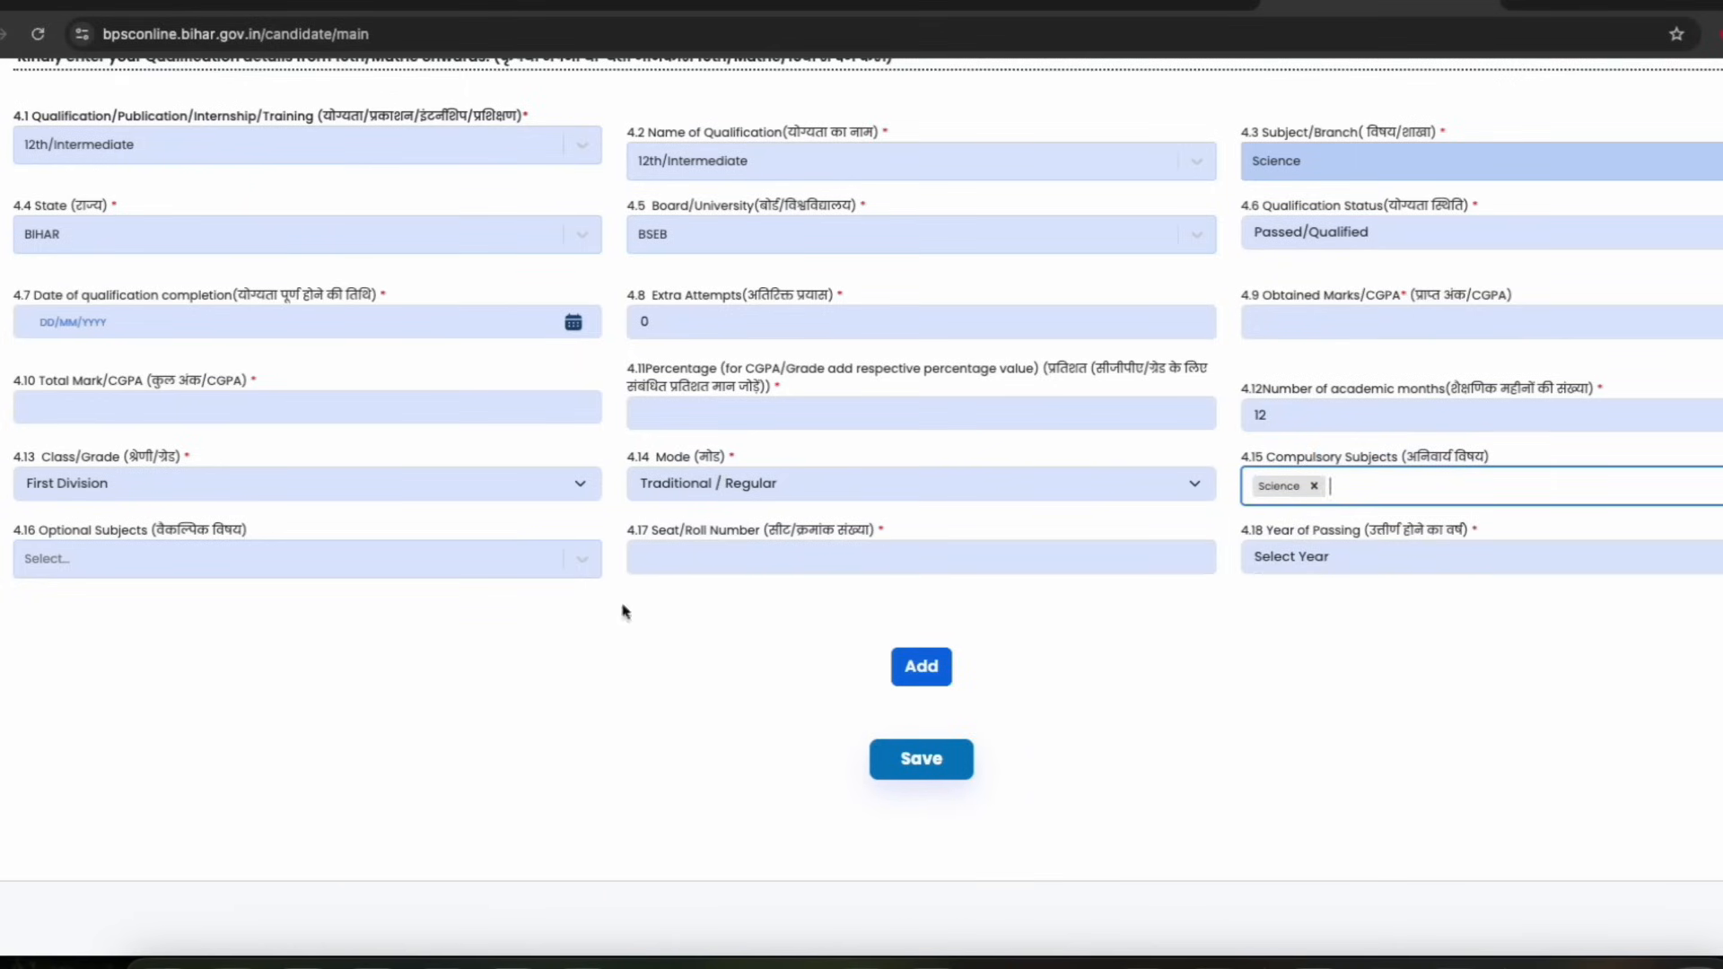
left_click(119, 564)
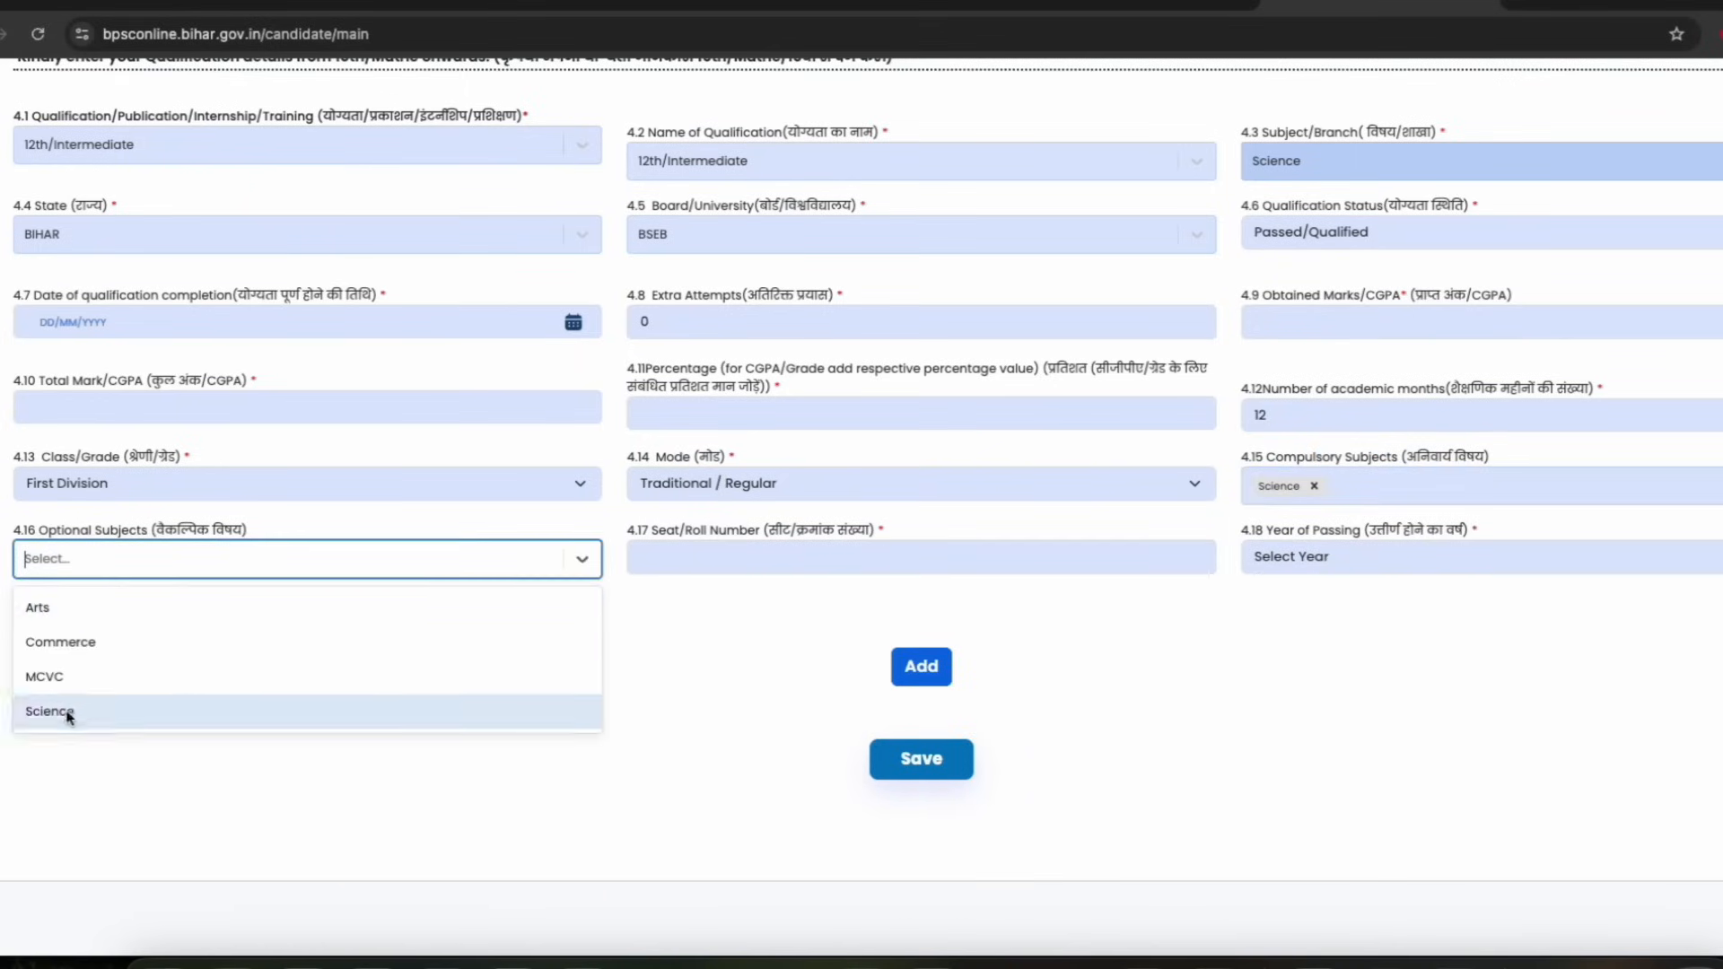
left_click(105, 537)
left_click(171, 570)
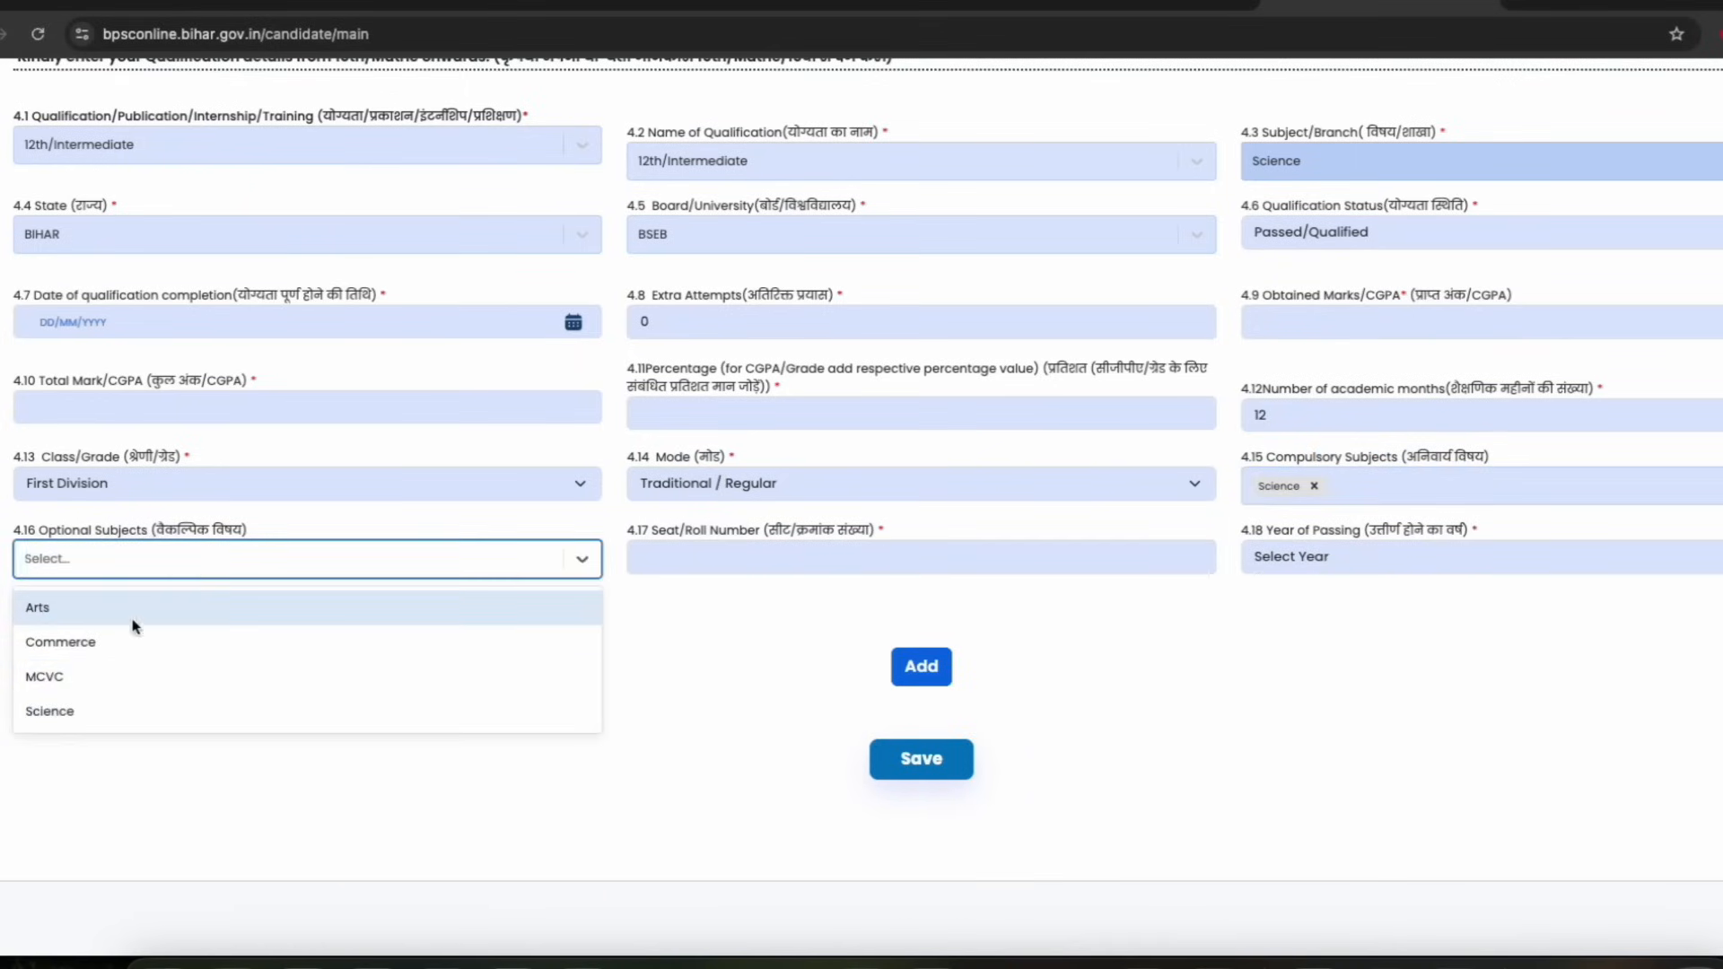
left_click(119, 537)
Change the number of academic months to 24
left_click_drag(688, 530, 786, 541)
left_click(717, 554)
left_click(1289, 533)
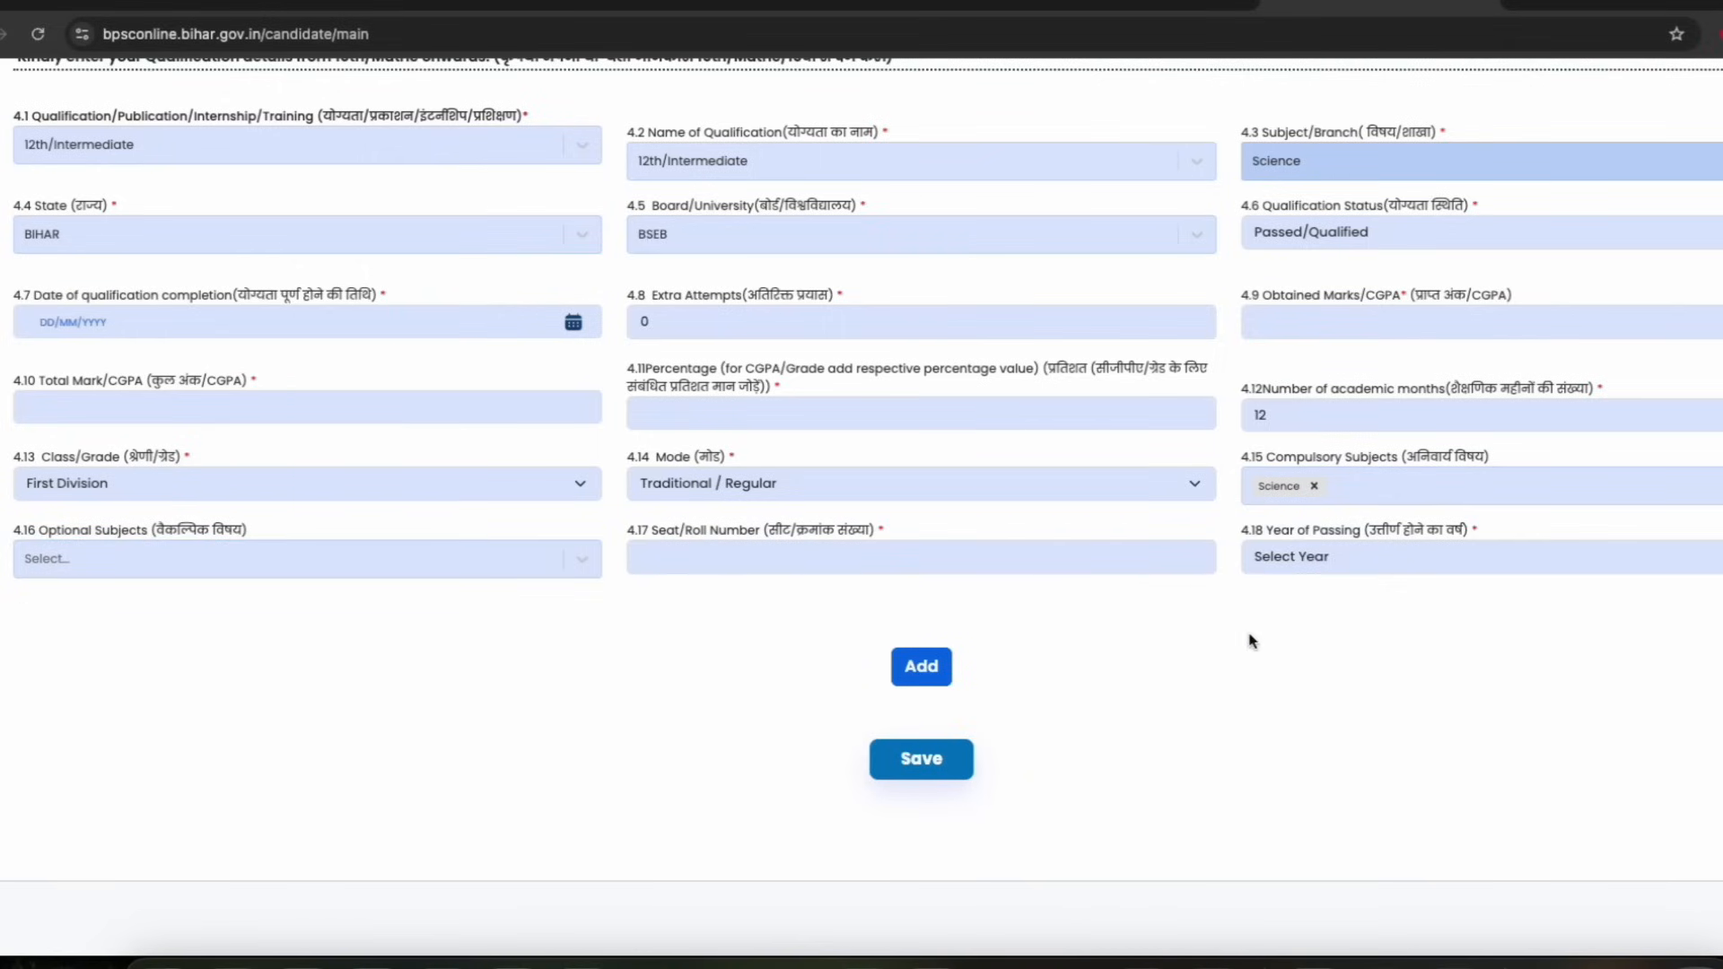
left_click(906, 680)
left_click_drag(1301, 399, 1435, 400)
left_click(1292, 406)
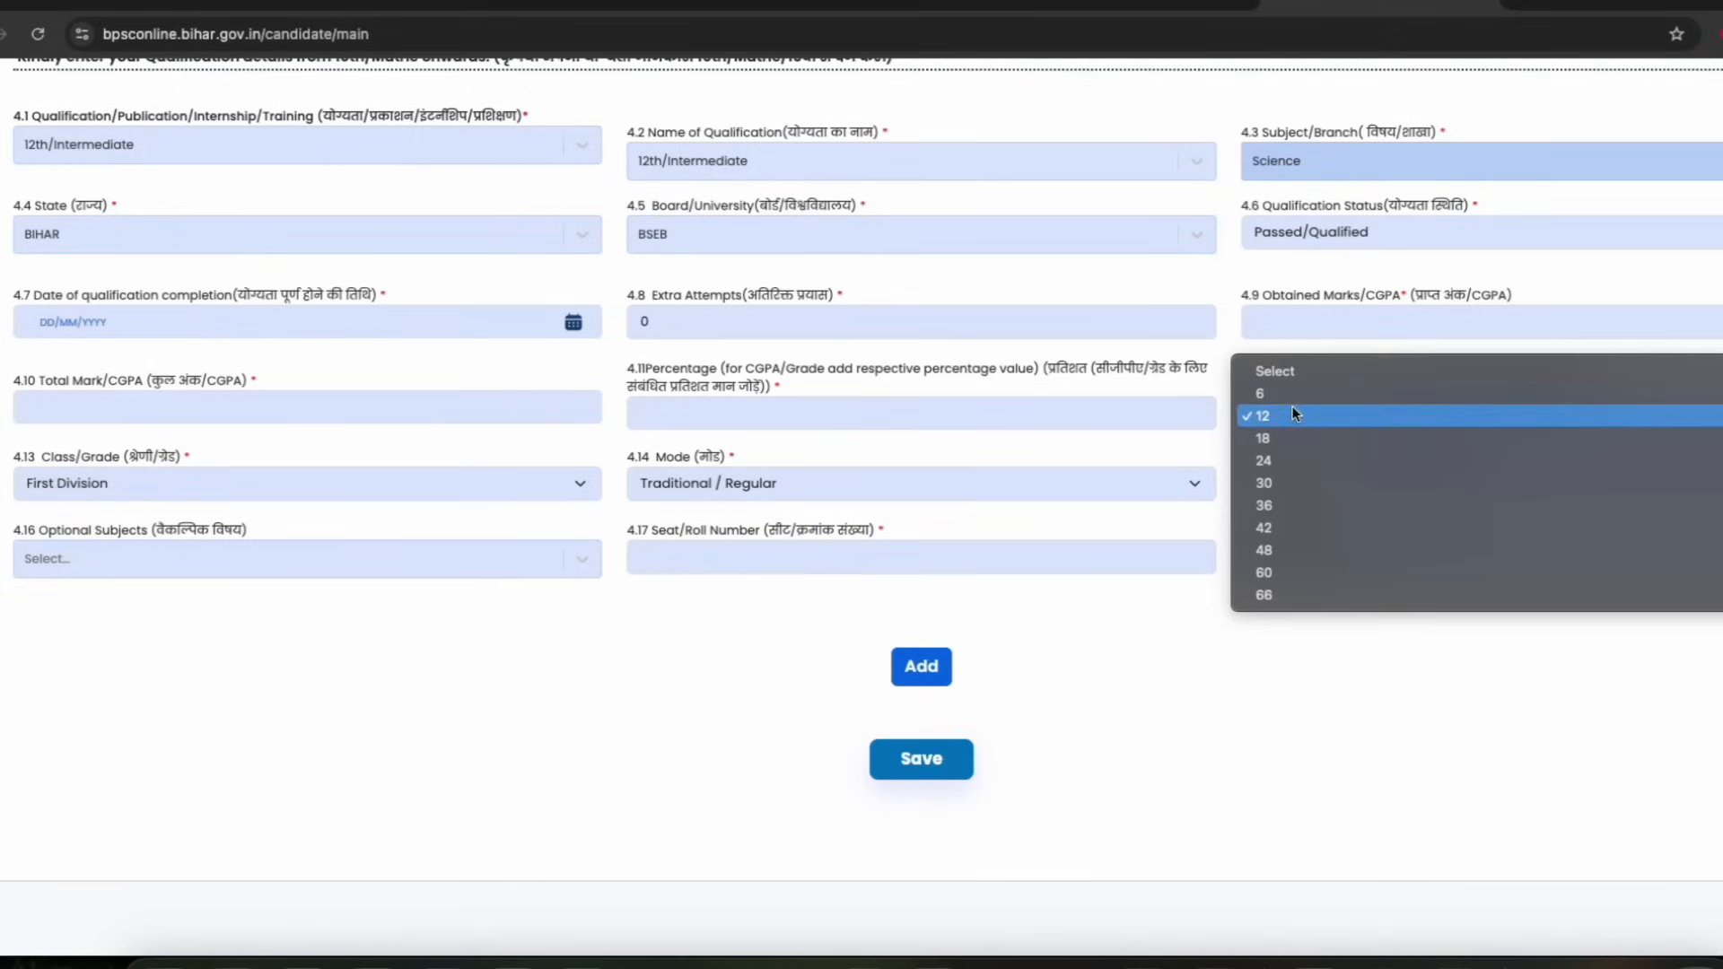
left_click(1283, 460)
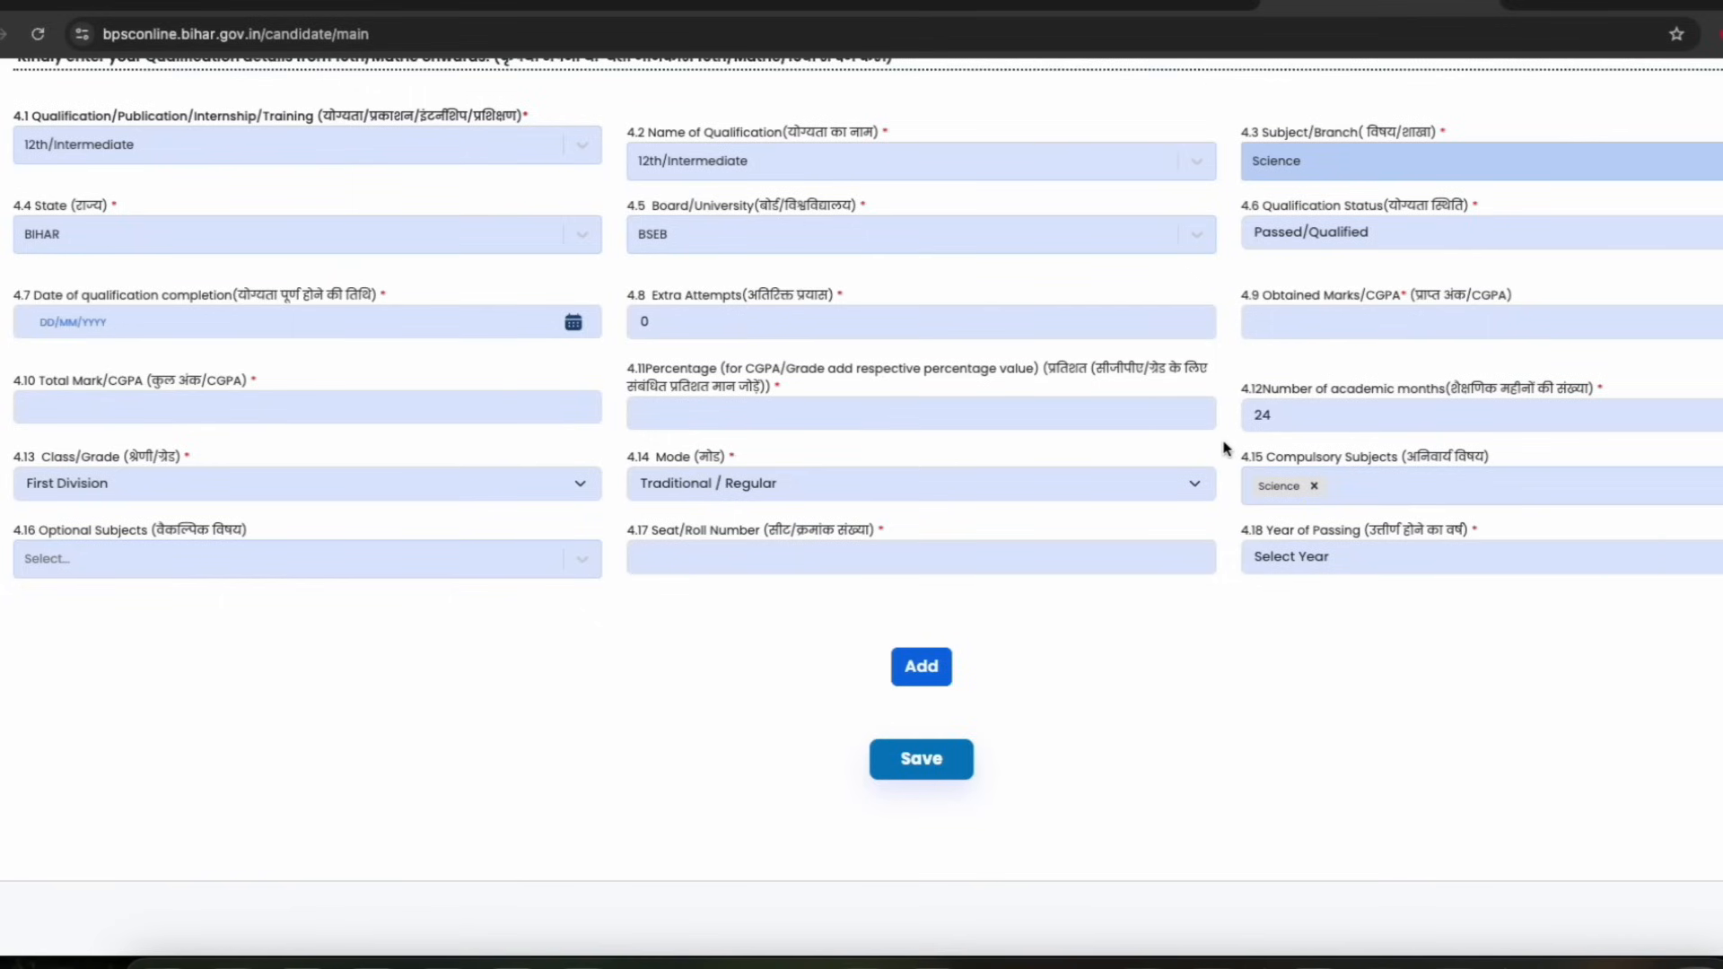
left_click_drag(1356, 391, 1455, 386)
left_click(1457, 385)
scroll(539, 539, "up", 1)
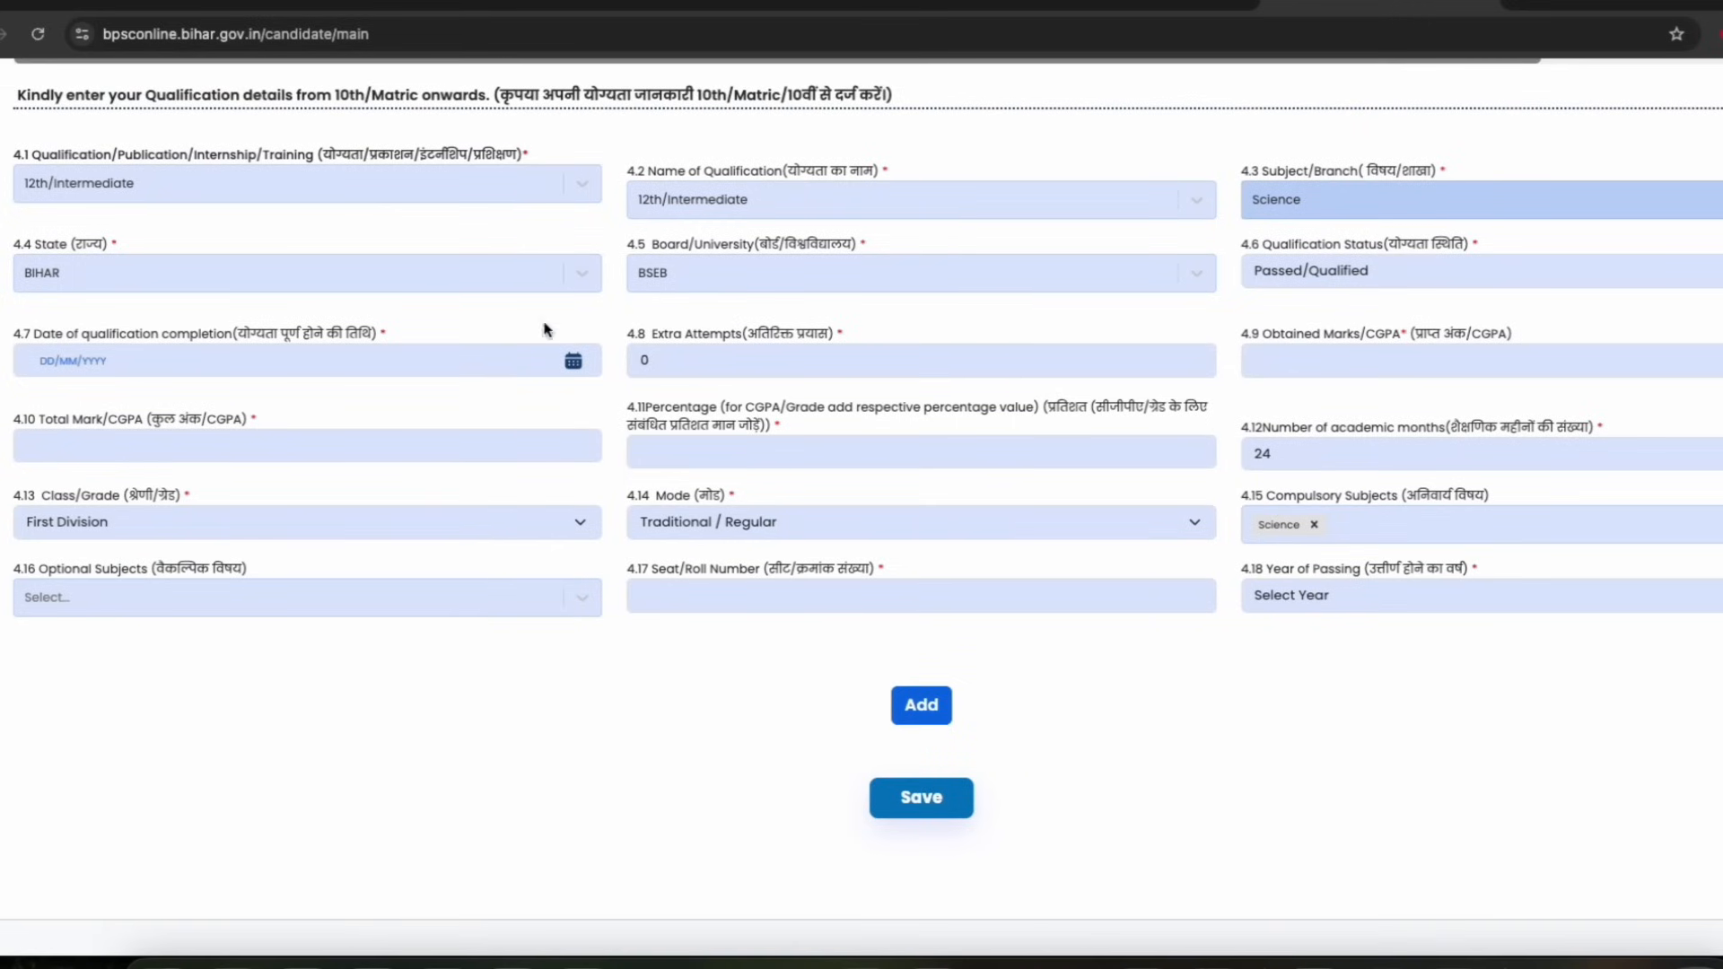
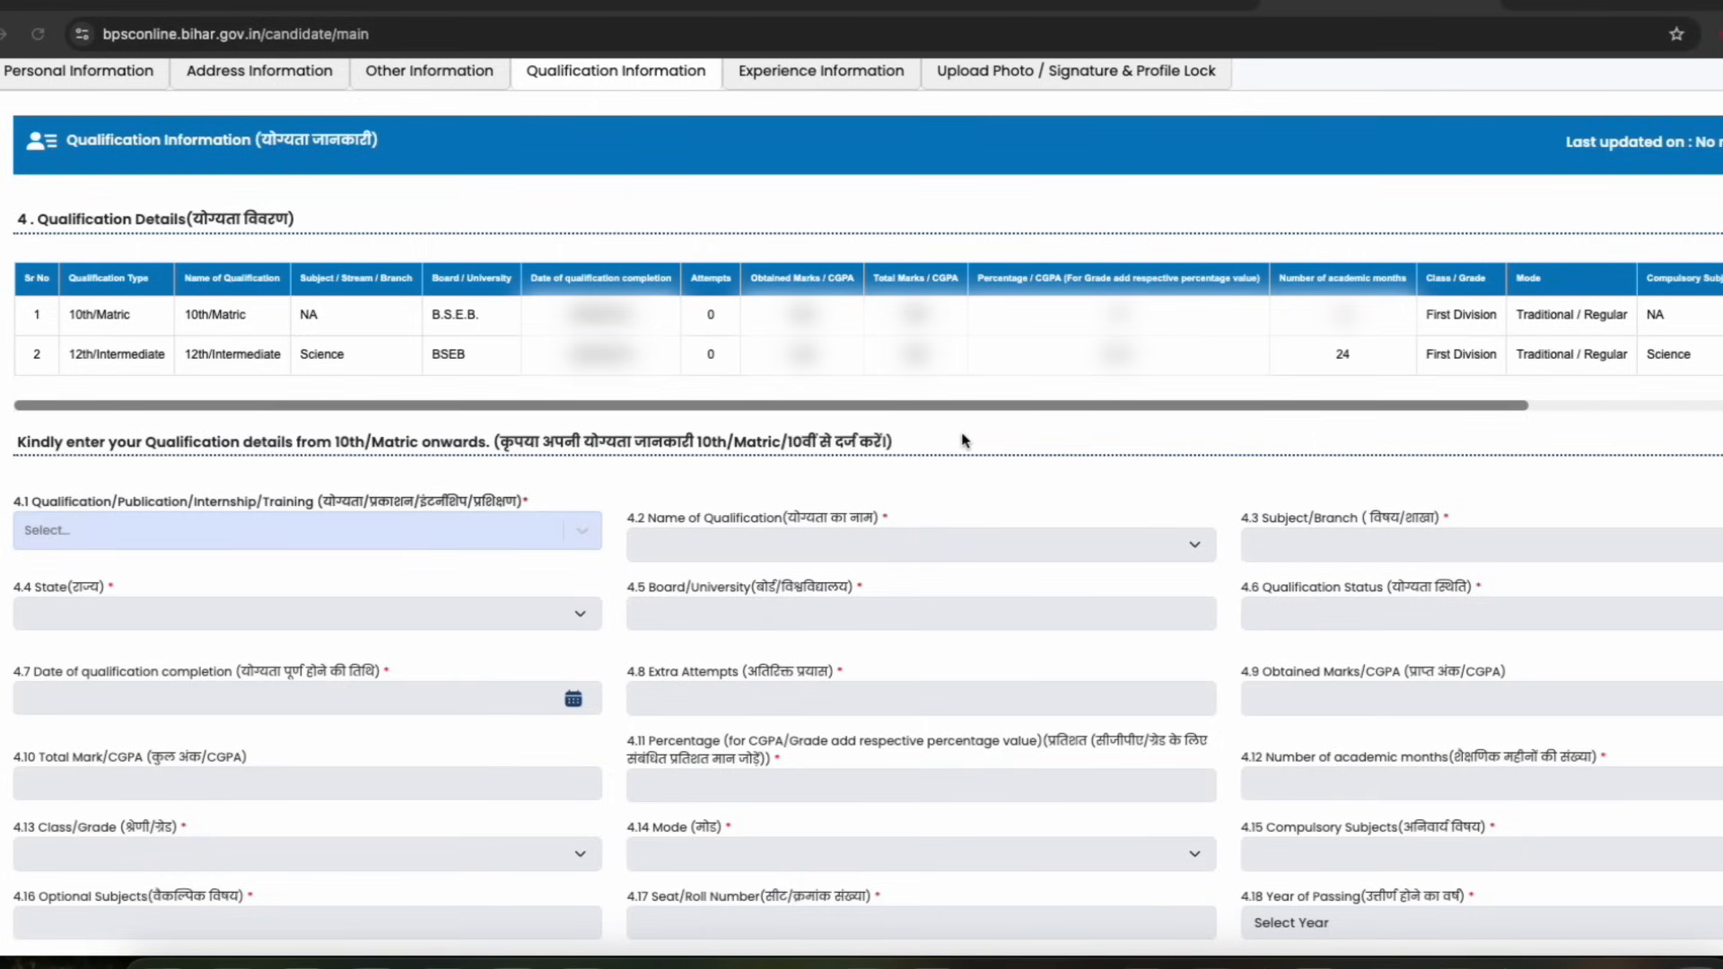
Start a new qualification entry by choosing Graduate as the qualification type
scroll(924, 422, "down", 1)
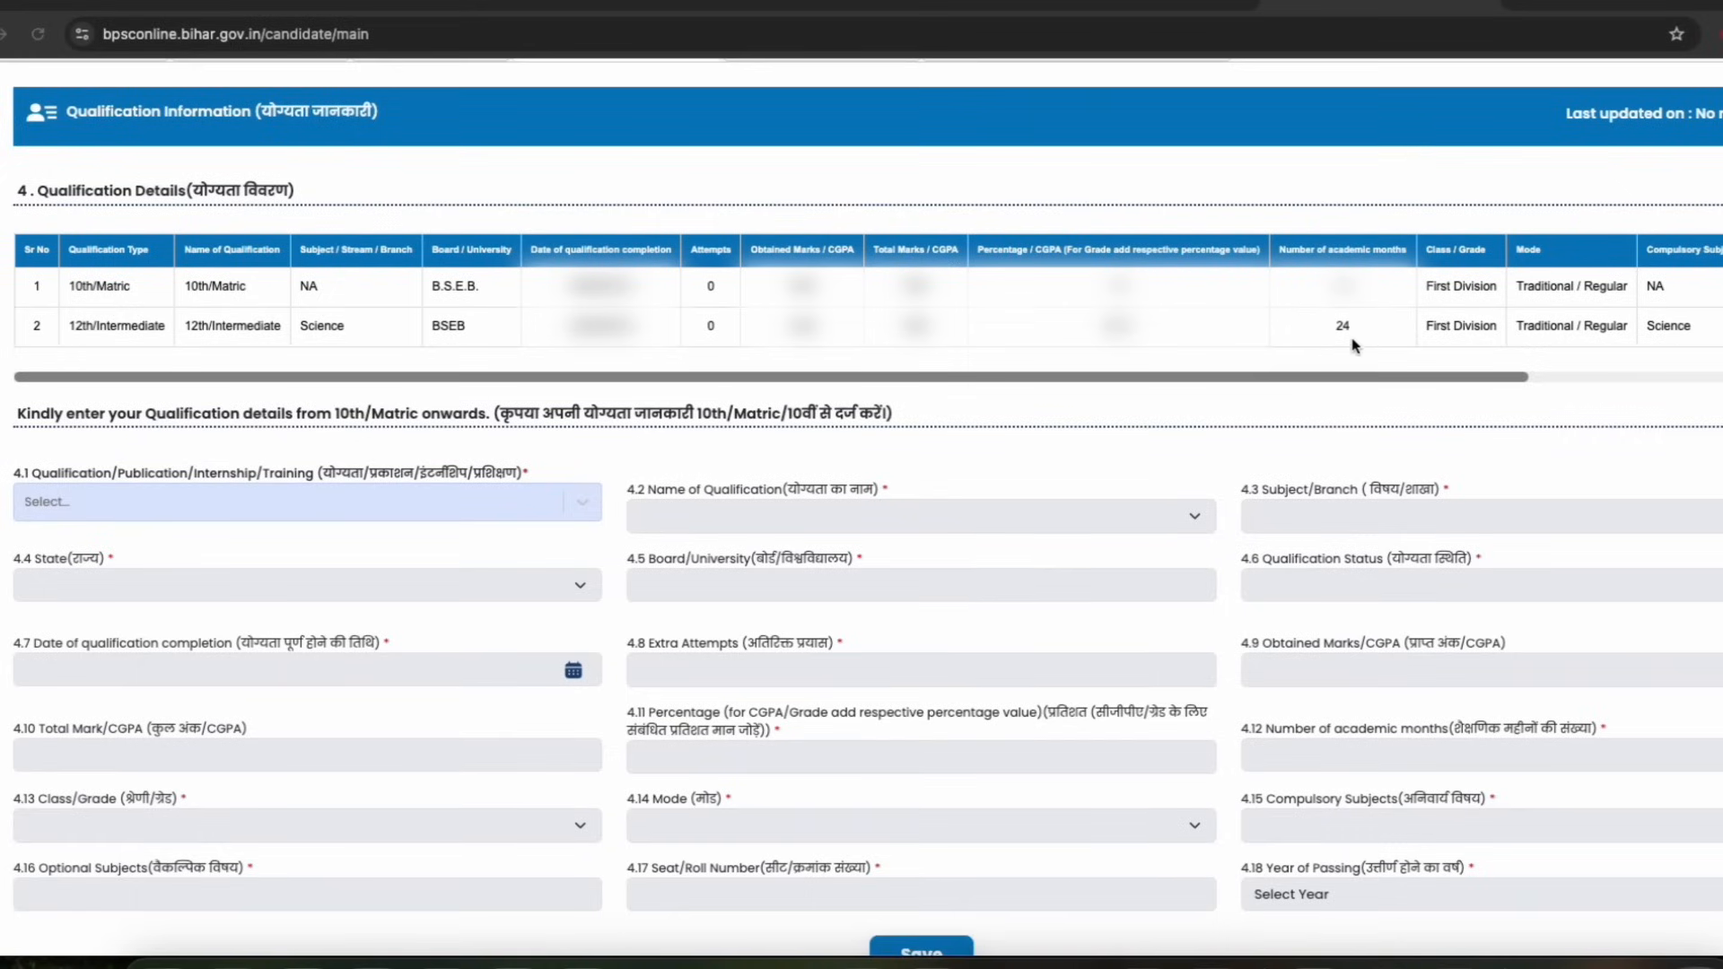
scroll(1015, 418, "down", 3)
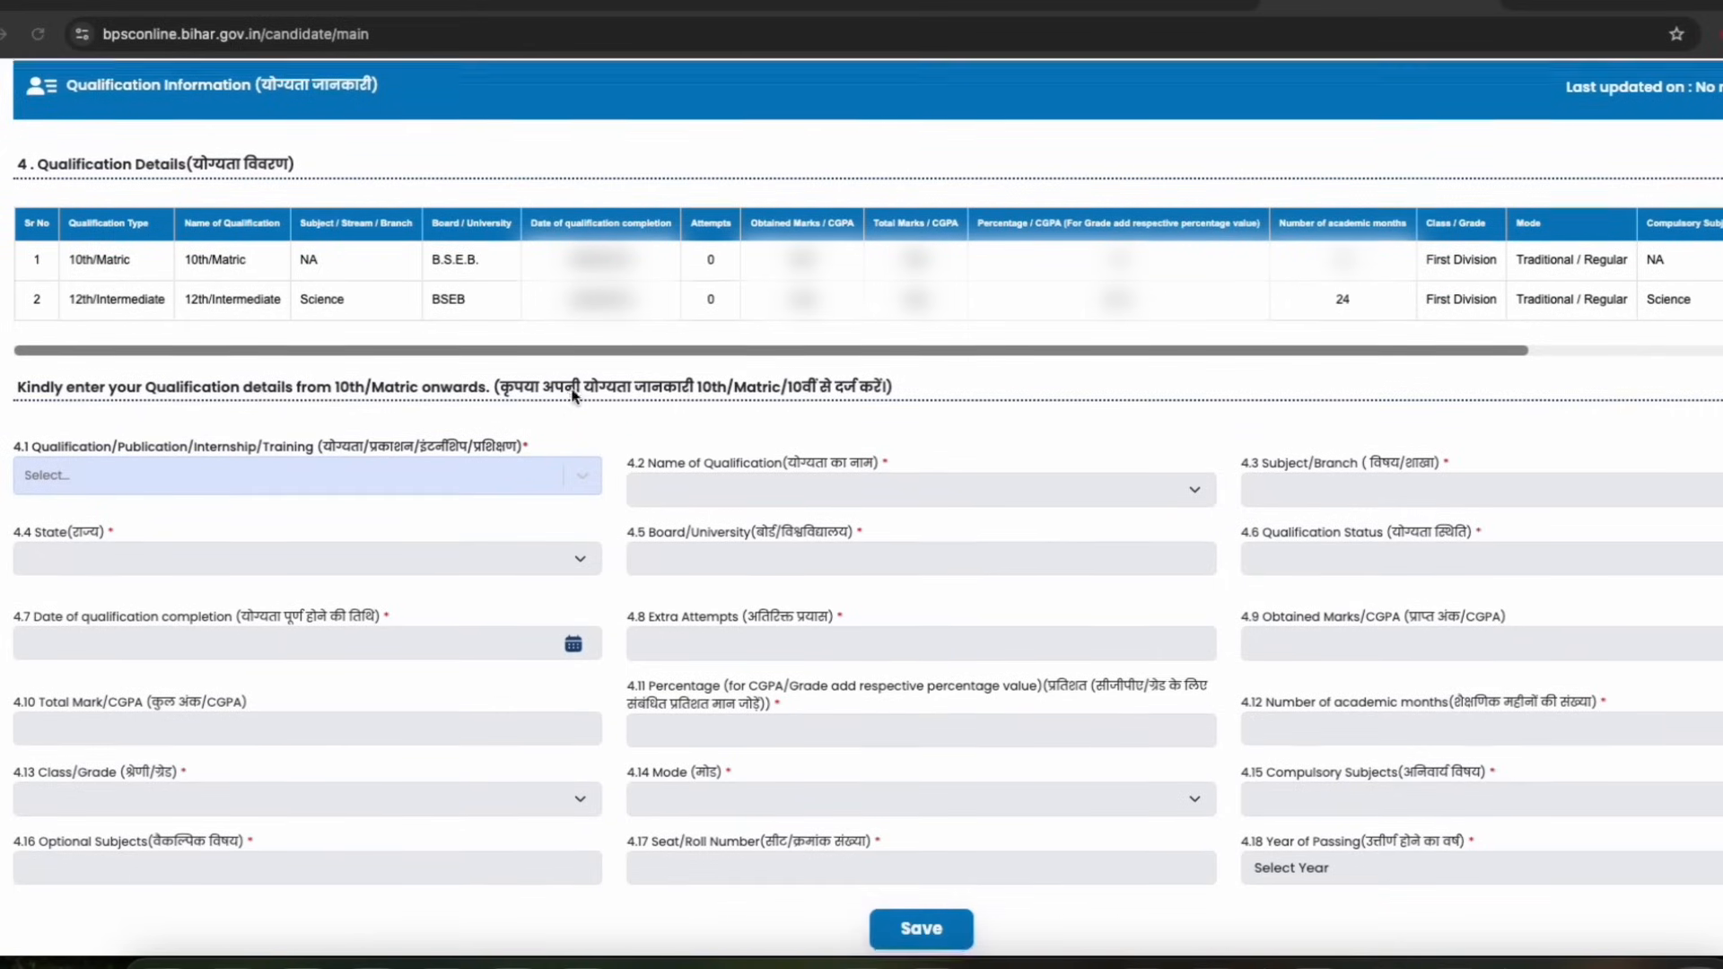
scroll(666, 339, "down", 1)
left_click(305, 329)
left_click_drag(204, 334, 288, 335)
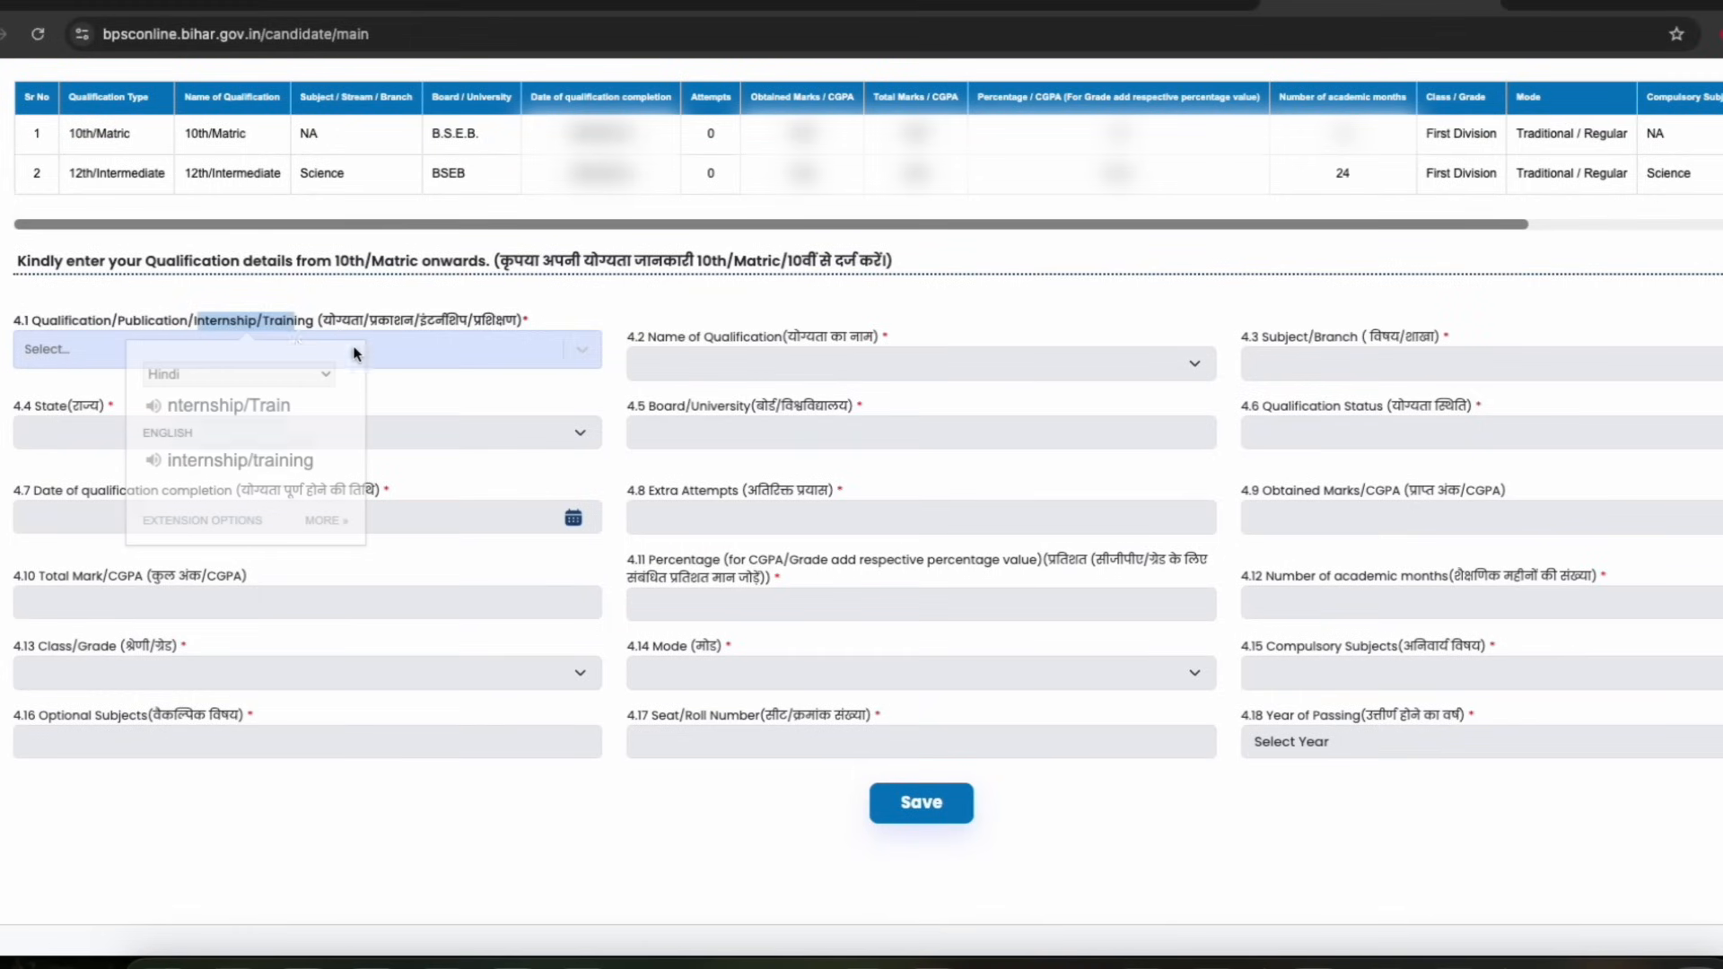
left_click(514, 353)
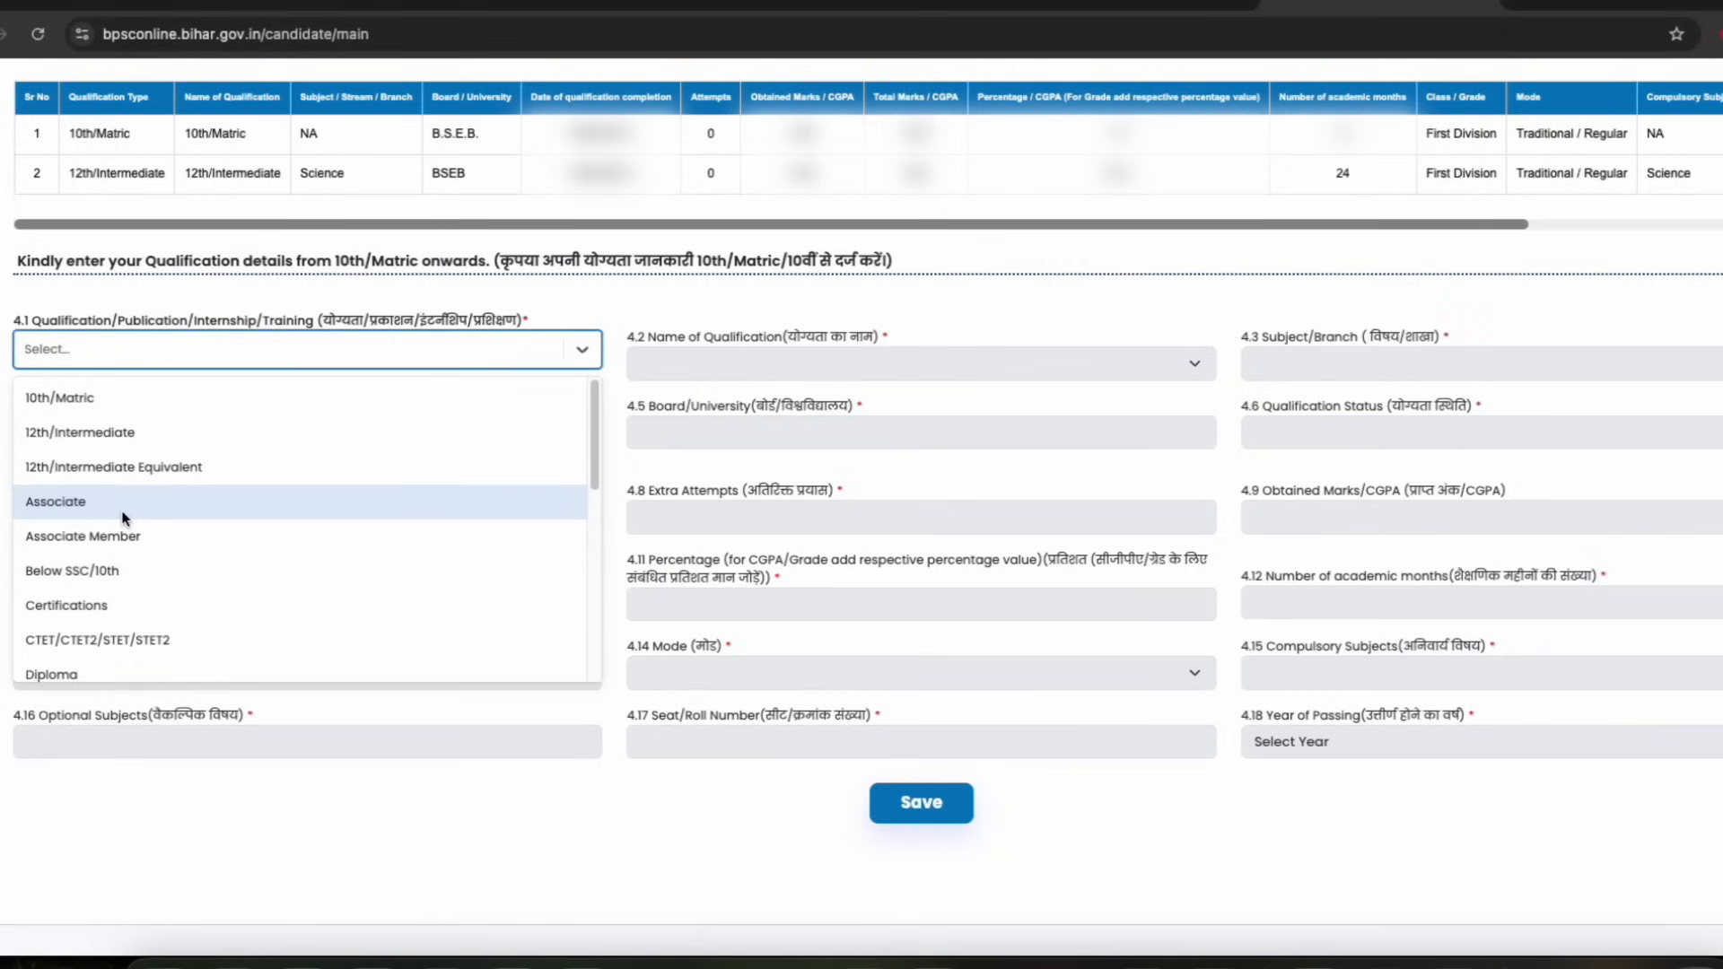
scroll(144, 528, "down", 3)
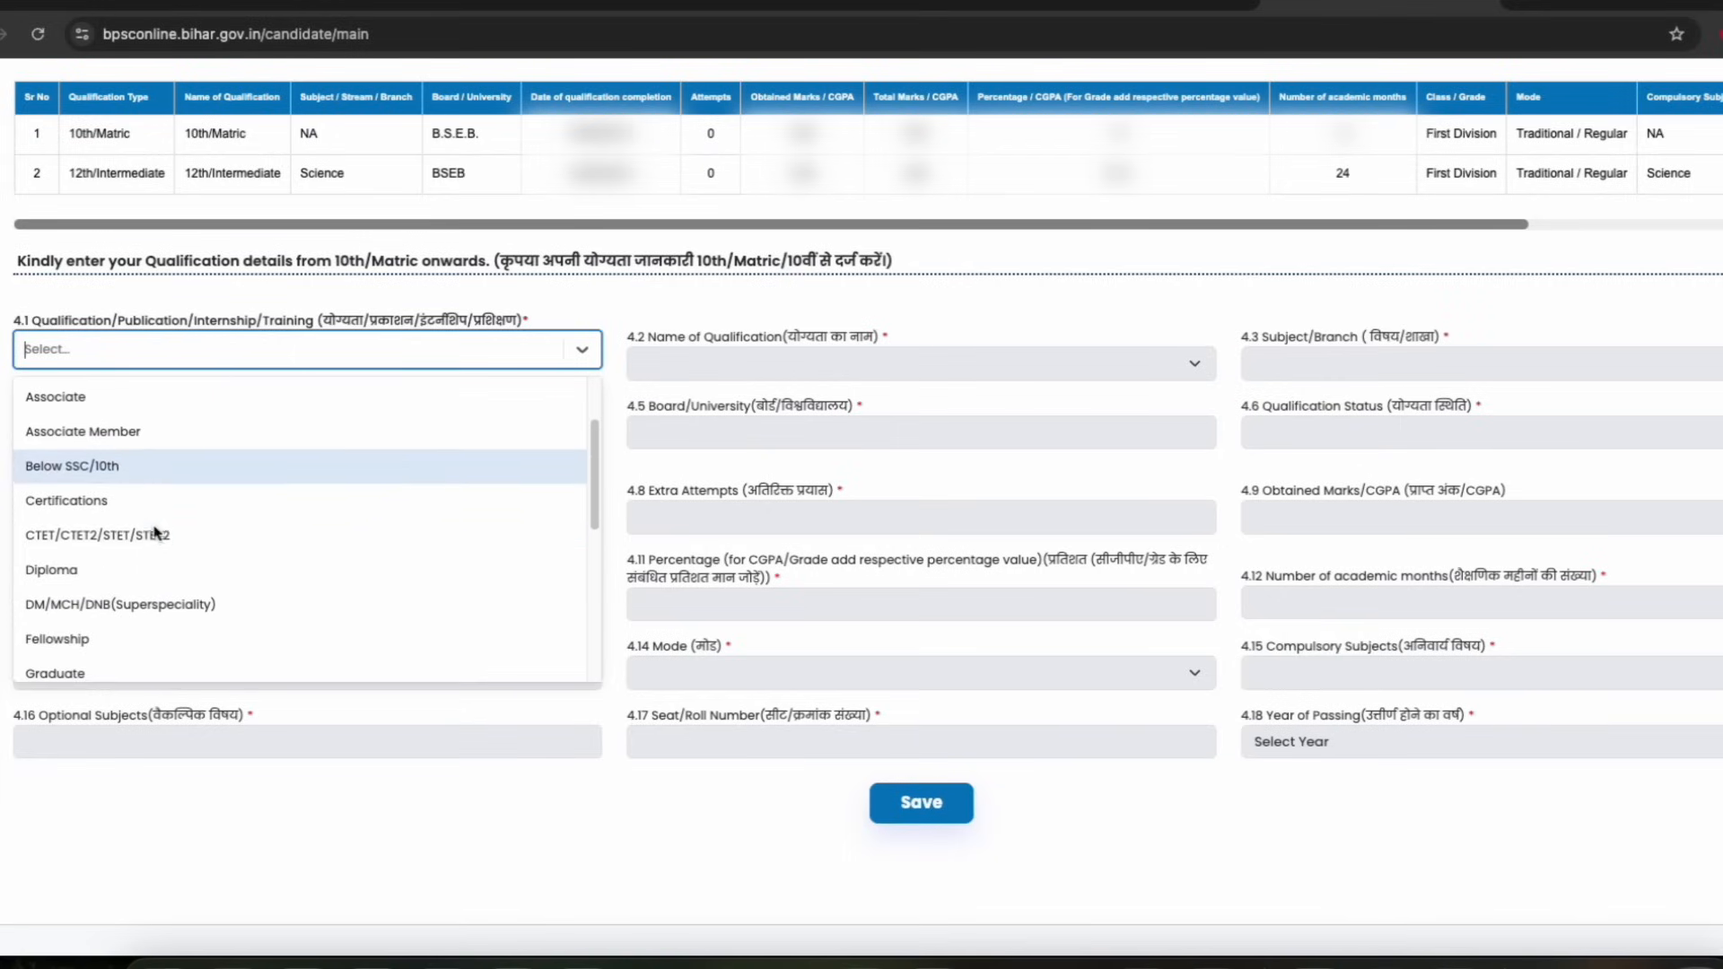
left_click(85, 671)
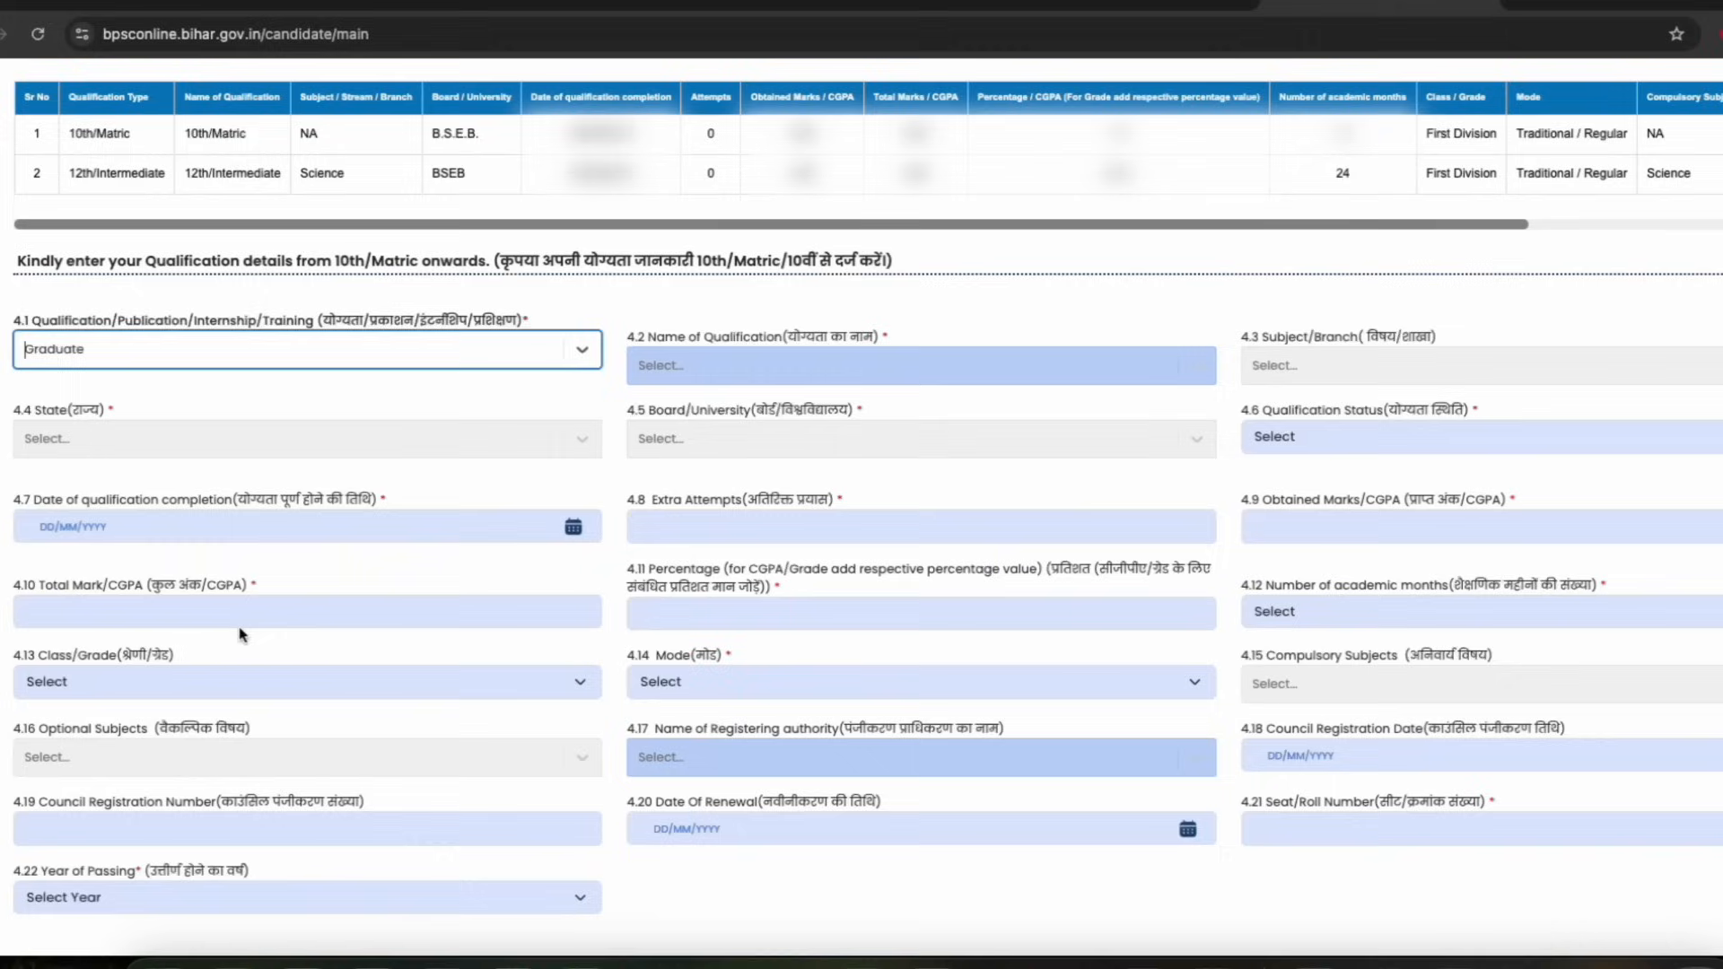
Browse the name of qualification and qualification type options for the graduate entry
left_click(747, 368)
scroll(711, 556, "down", 3)
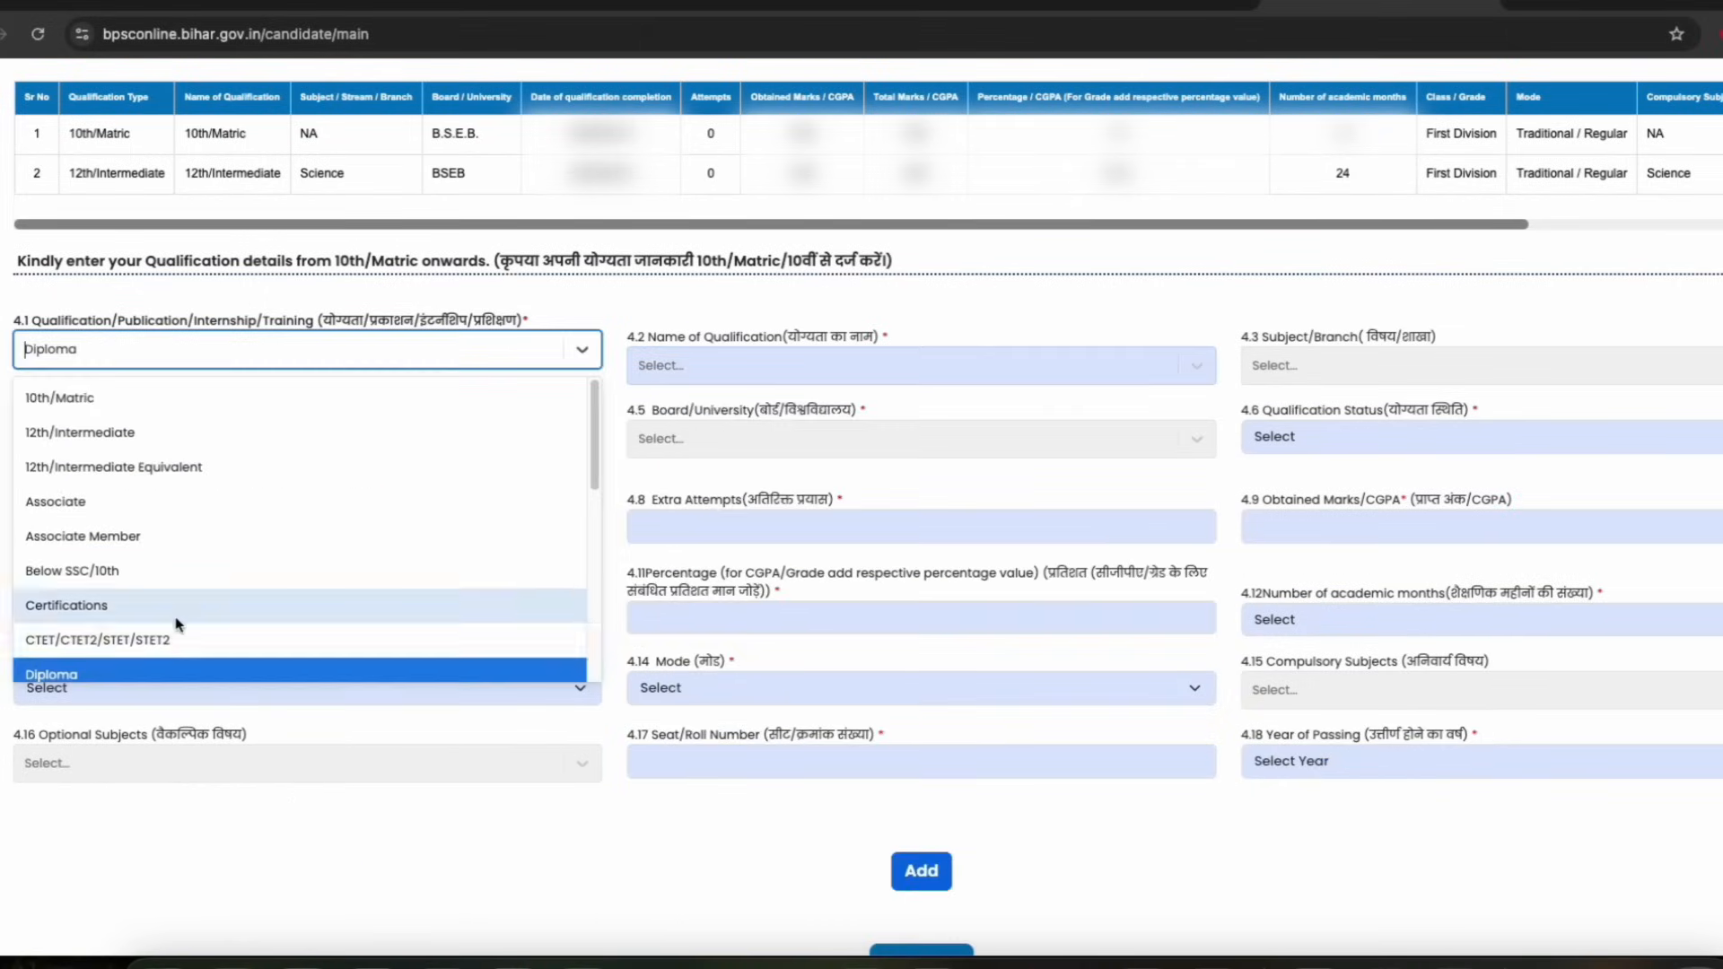
scroll(177, 629, "down", 1)
scroll(155, 621, "down", 1)
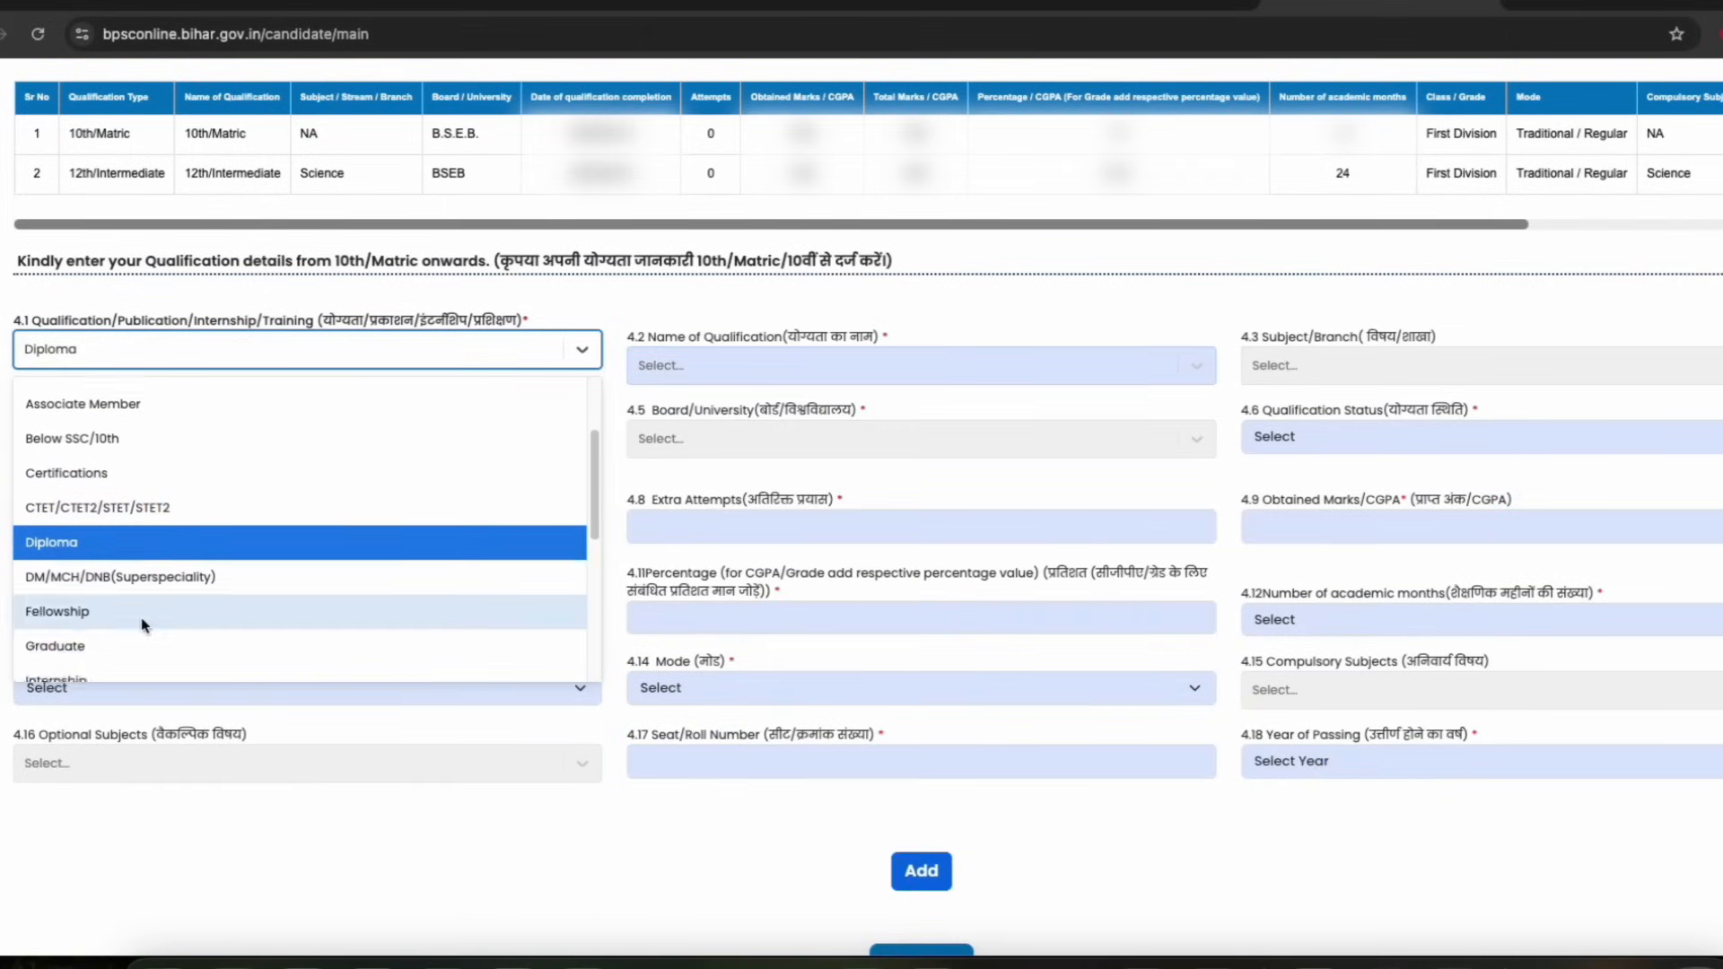
left_click(139, 612)
scroll(593, 418, "down", 1)
scroll(592, 418, "down", 1)
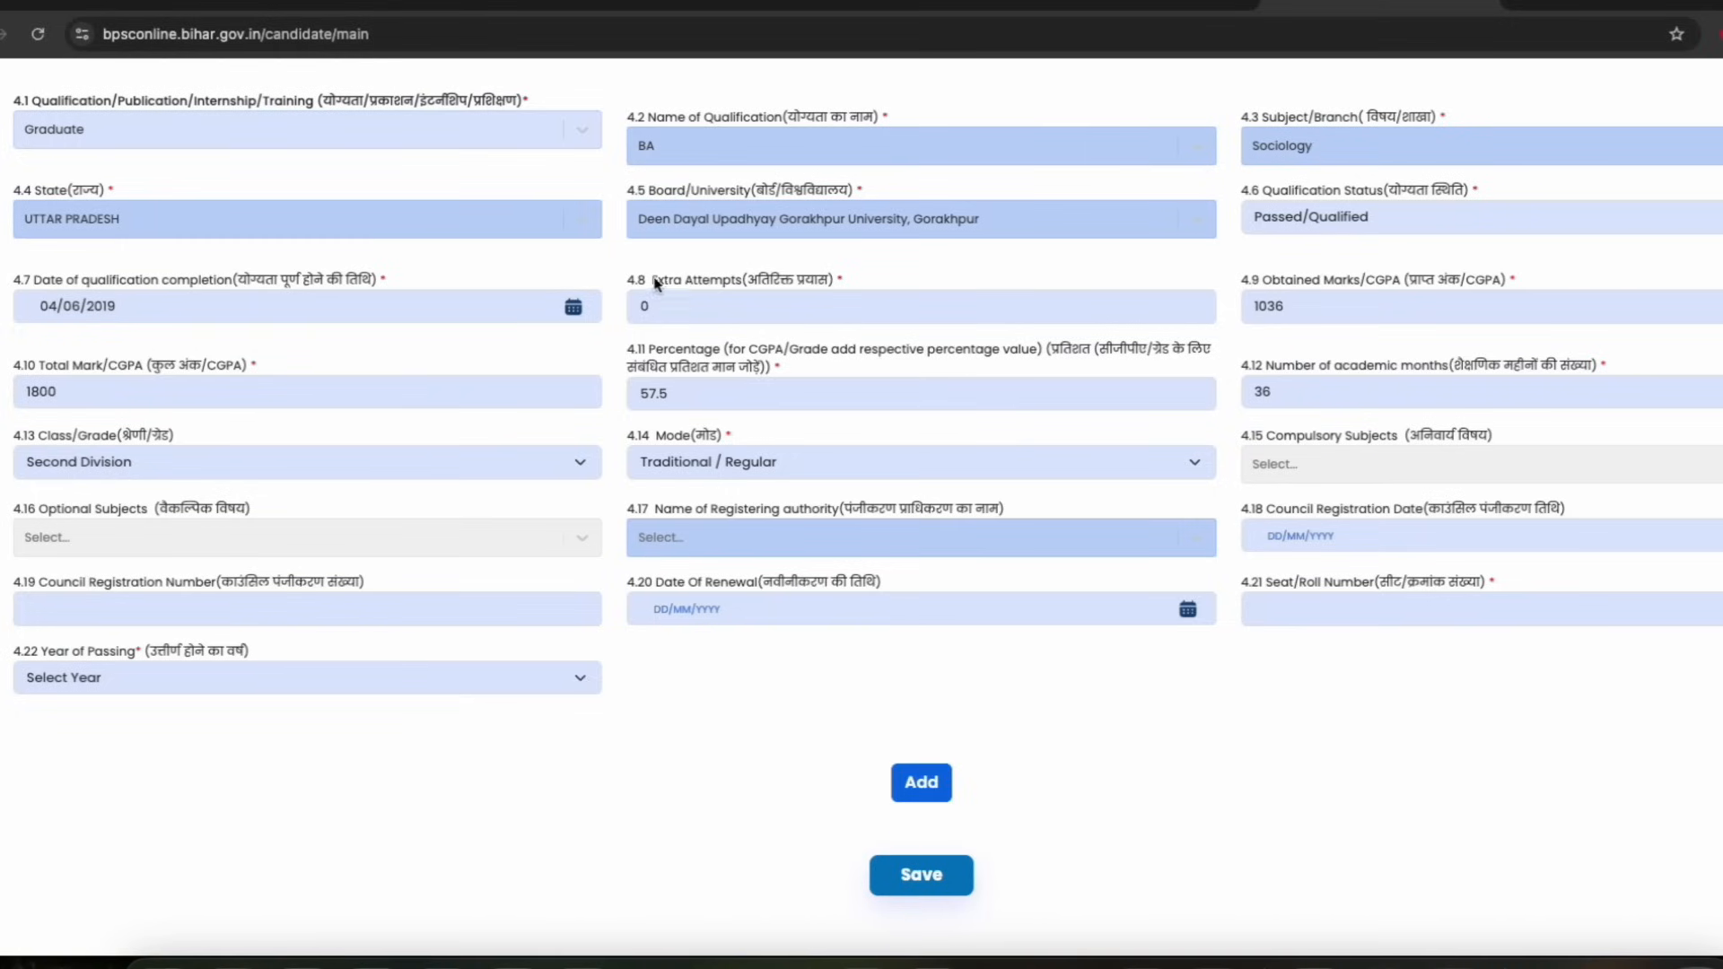
Review the graduate qualification fields one by one, from completion date through council registration details
left_click_drag(200, 280, 302, 283)
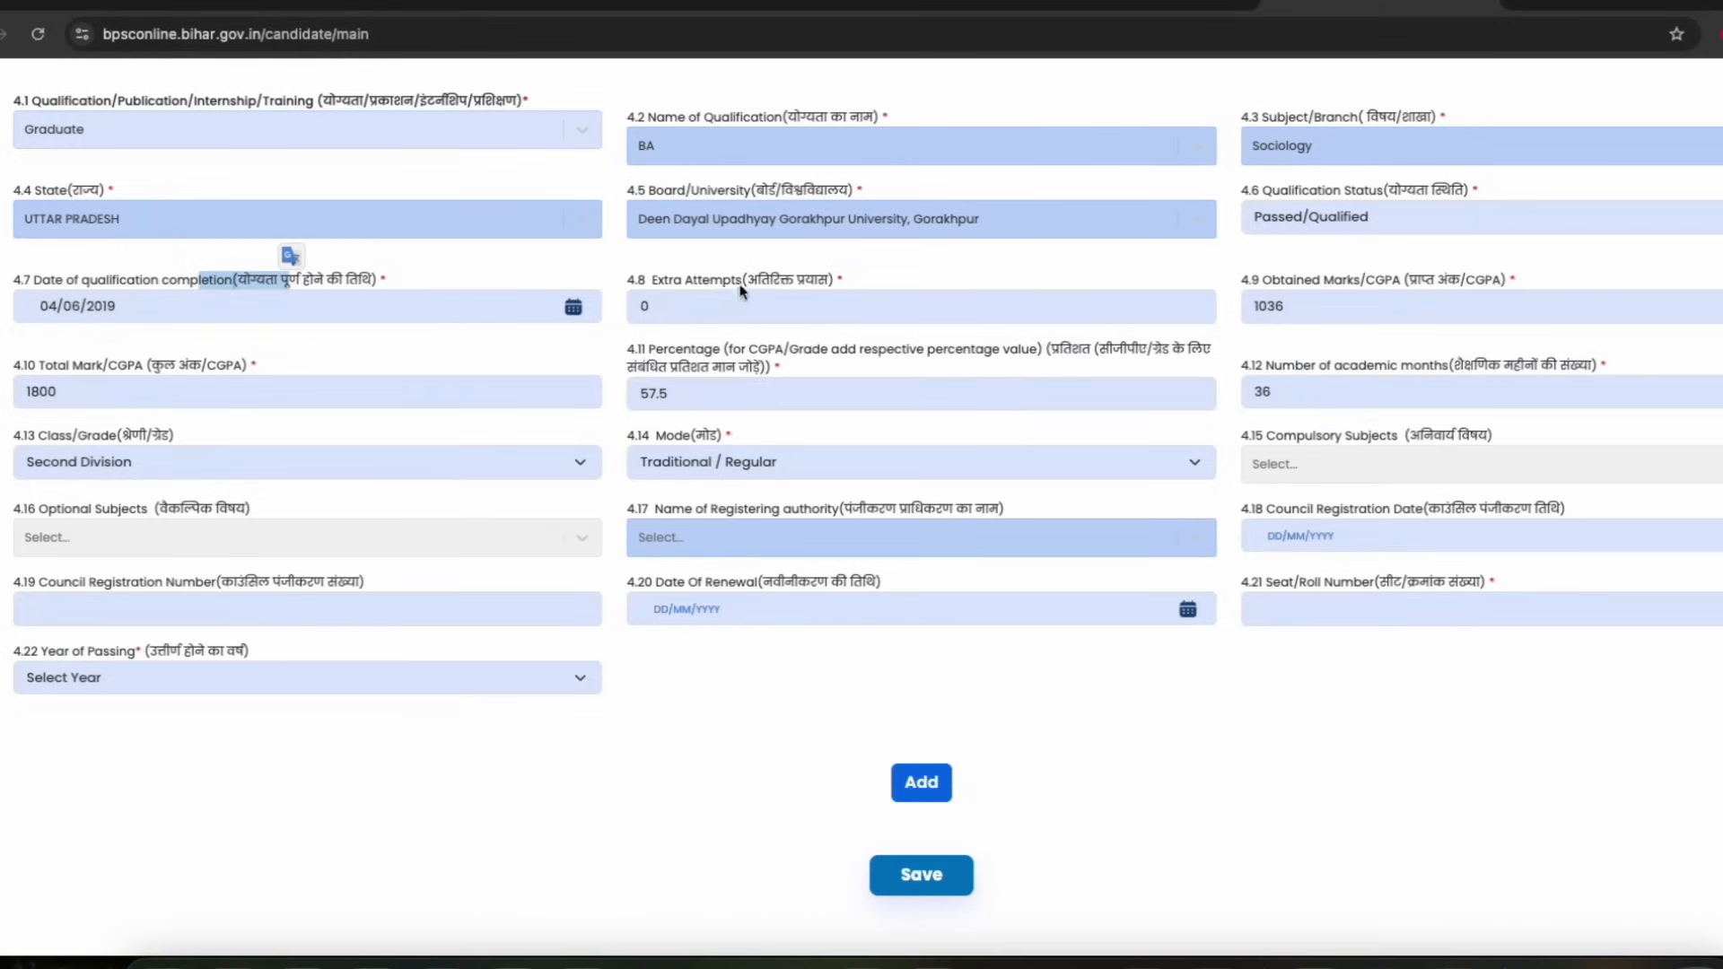
left_click(672, 356)
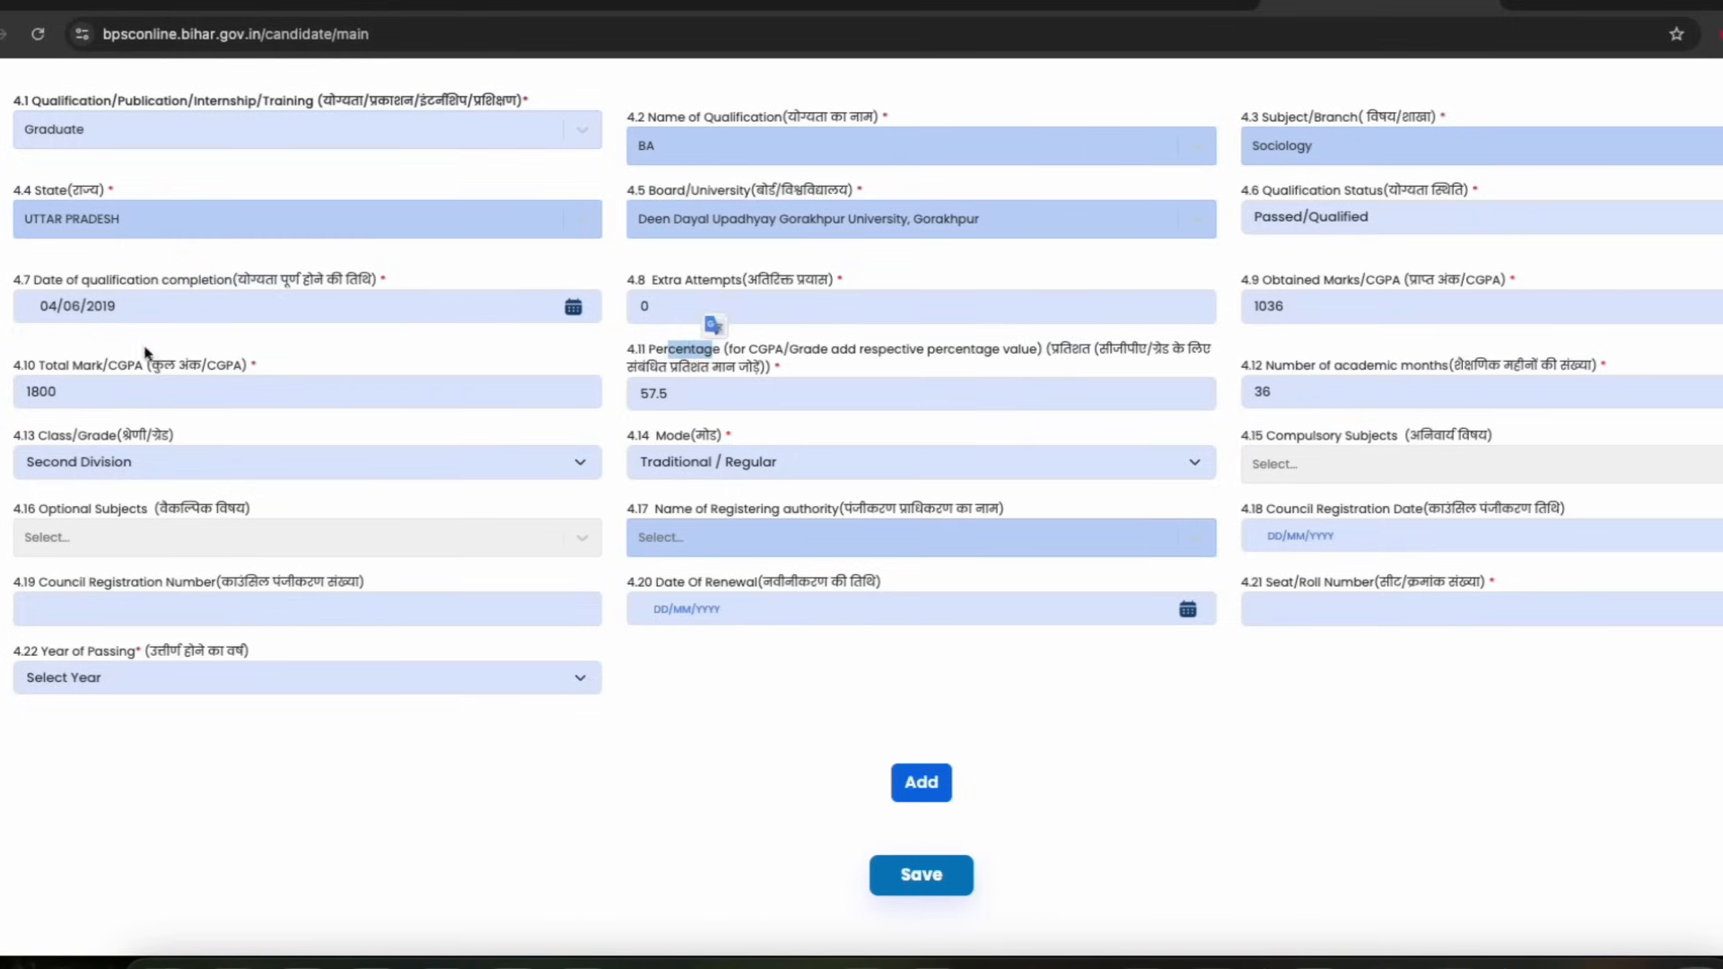
left_click_drag(106, 365, 259, 364)
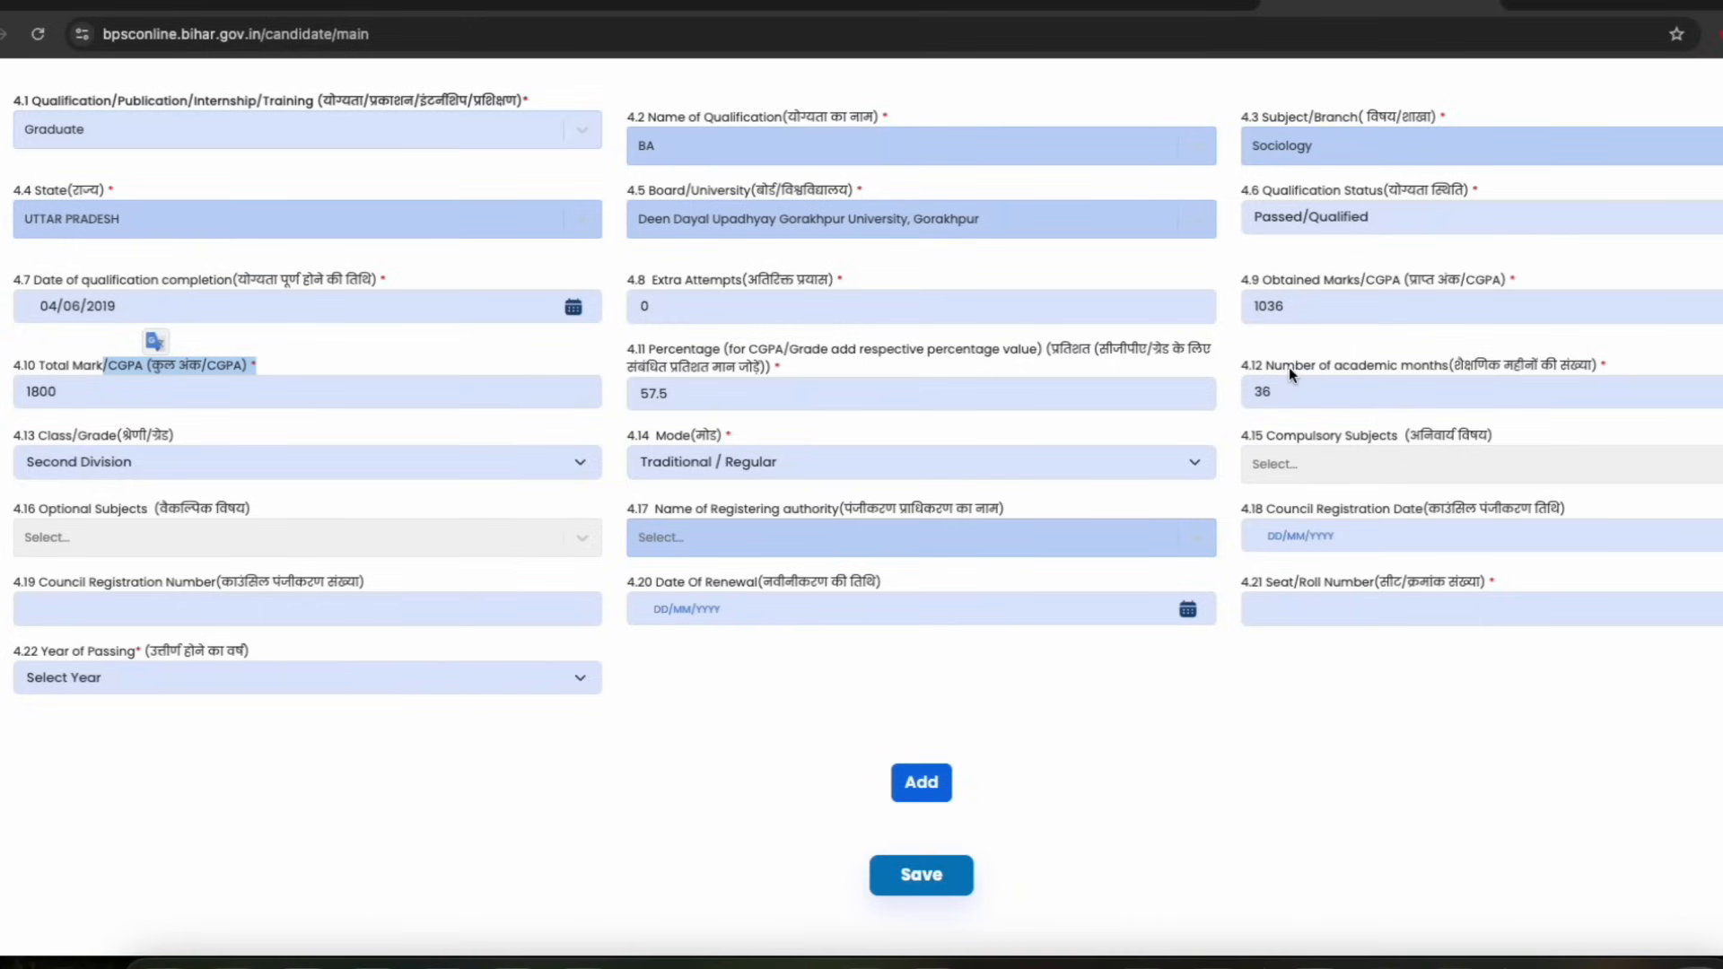
left_click_drag(1283, 365, 1438, 368)
left_click(1437, 369)
left_click_drag(78, 436, 128, 436)
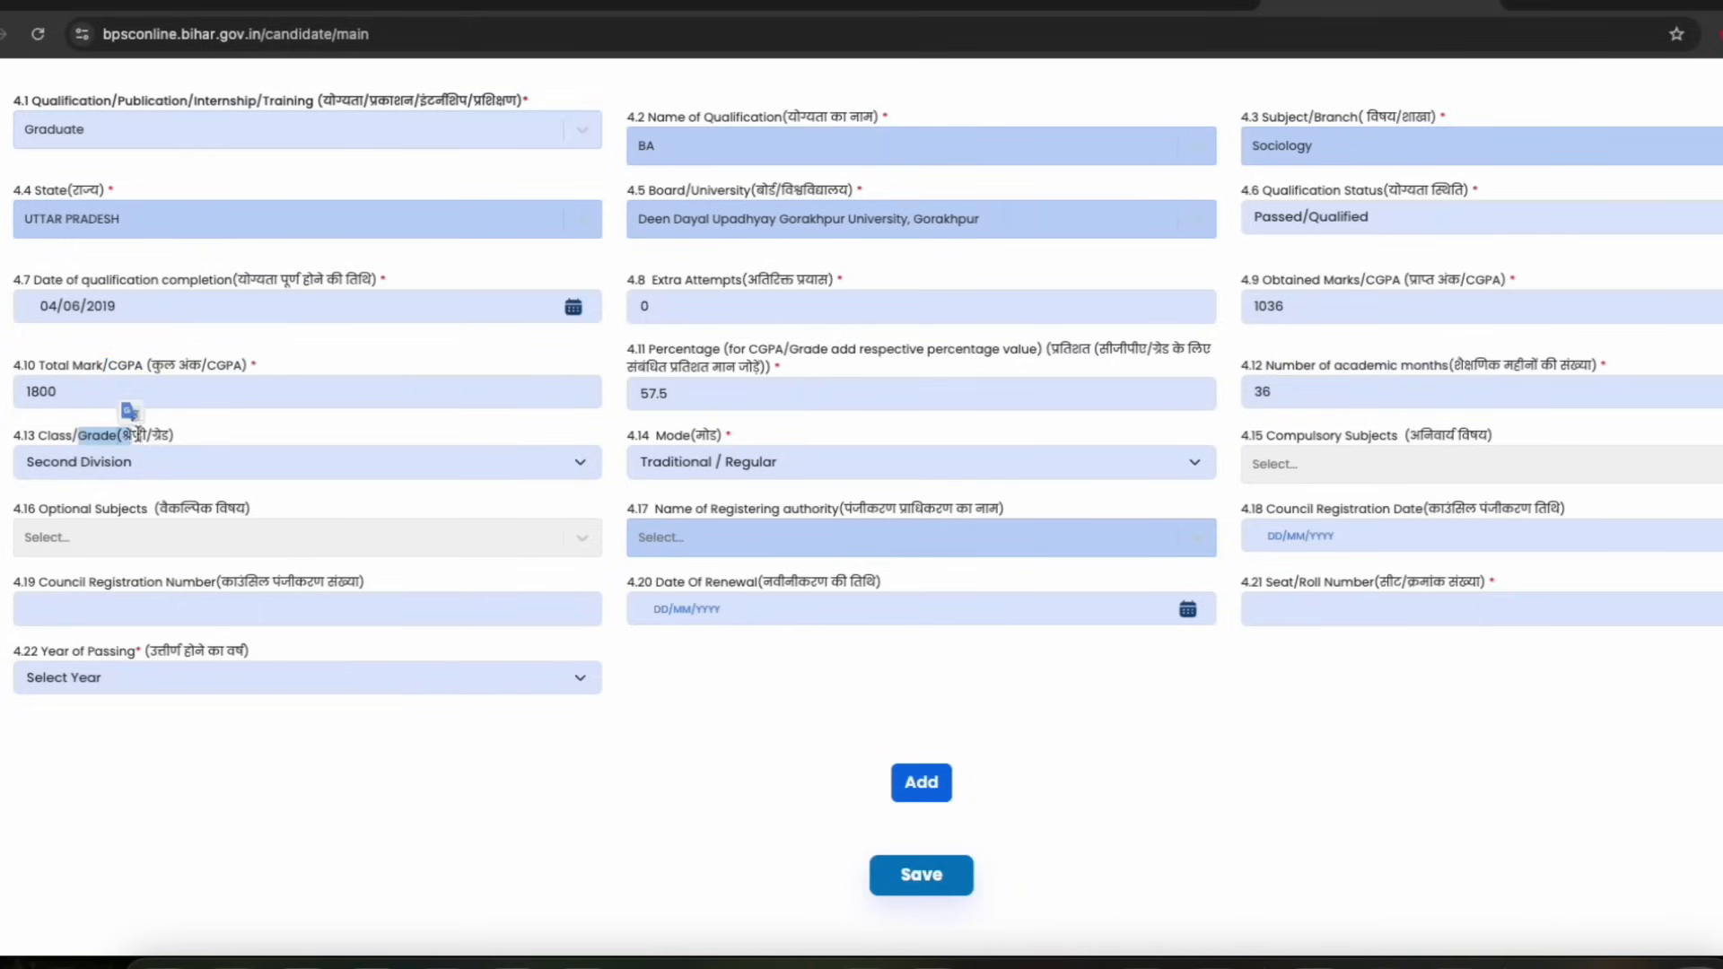
left_click_drag(667, 437, 724, 437)
left_click_drag(1284, 437, 1410, 438)
left_click(1439, 442)
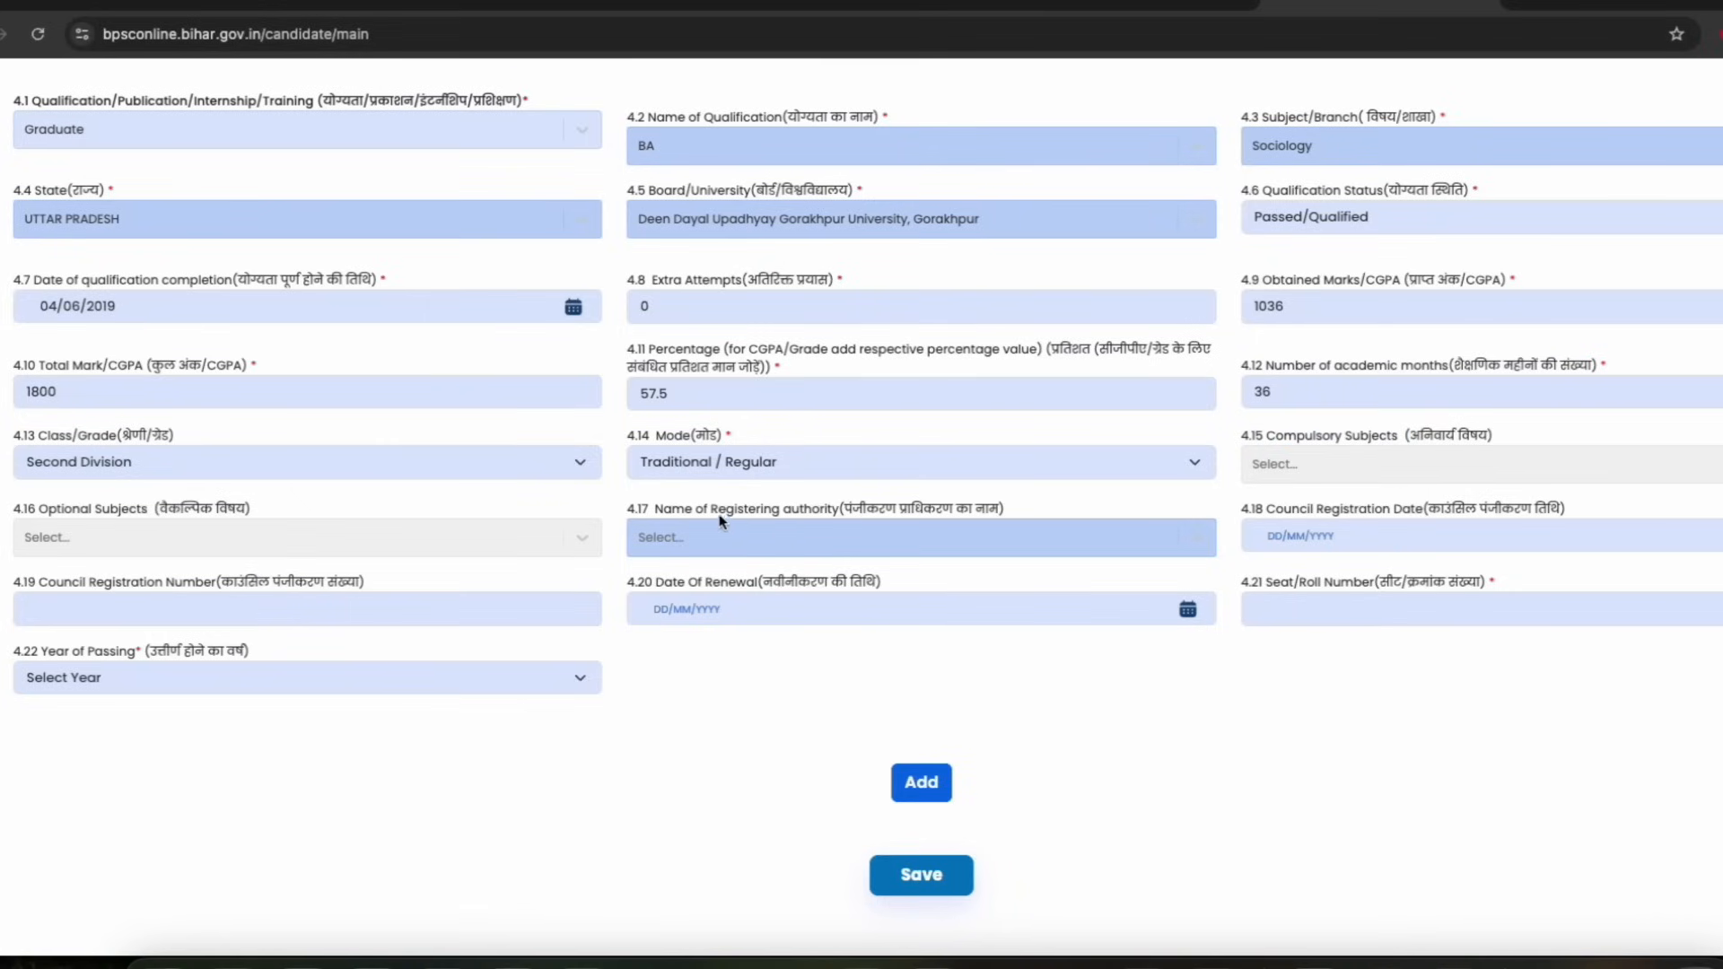
left_click_drag(709, 513, 811, 512)
left_click(781, 513)
left_click_drag(648, 511, 795, 516)
left_click(805, 518)
left_click_drag(1447, 510, 1473, 509)
left_click_drag(1266, 510, 1355, 509)
left_click(1330, 512)
left_click_drag(742, 439, 723, 439)
left_click_drag(790, 369, 772, 366)
left_click_drag(745, 508, 897, 497)
left_click_drag(1292, 509, 1390, 509)
left_click_drag(132, 582, 249, 581)
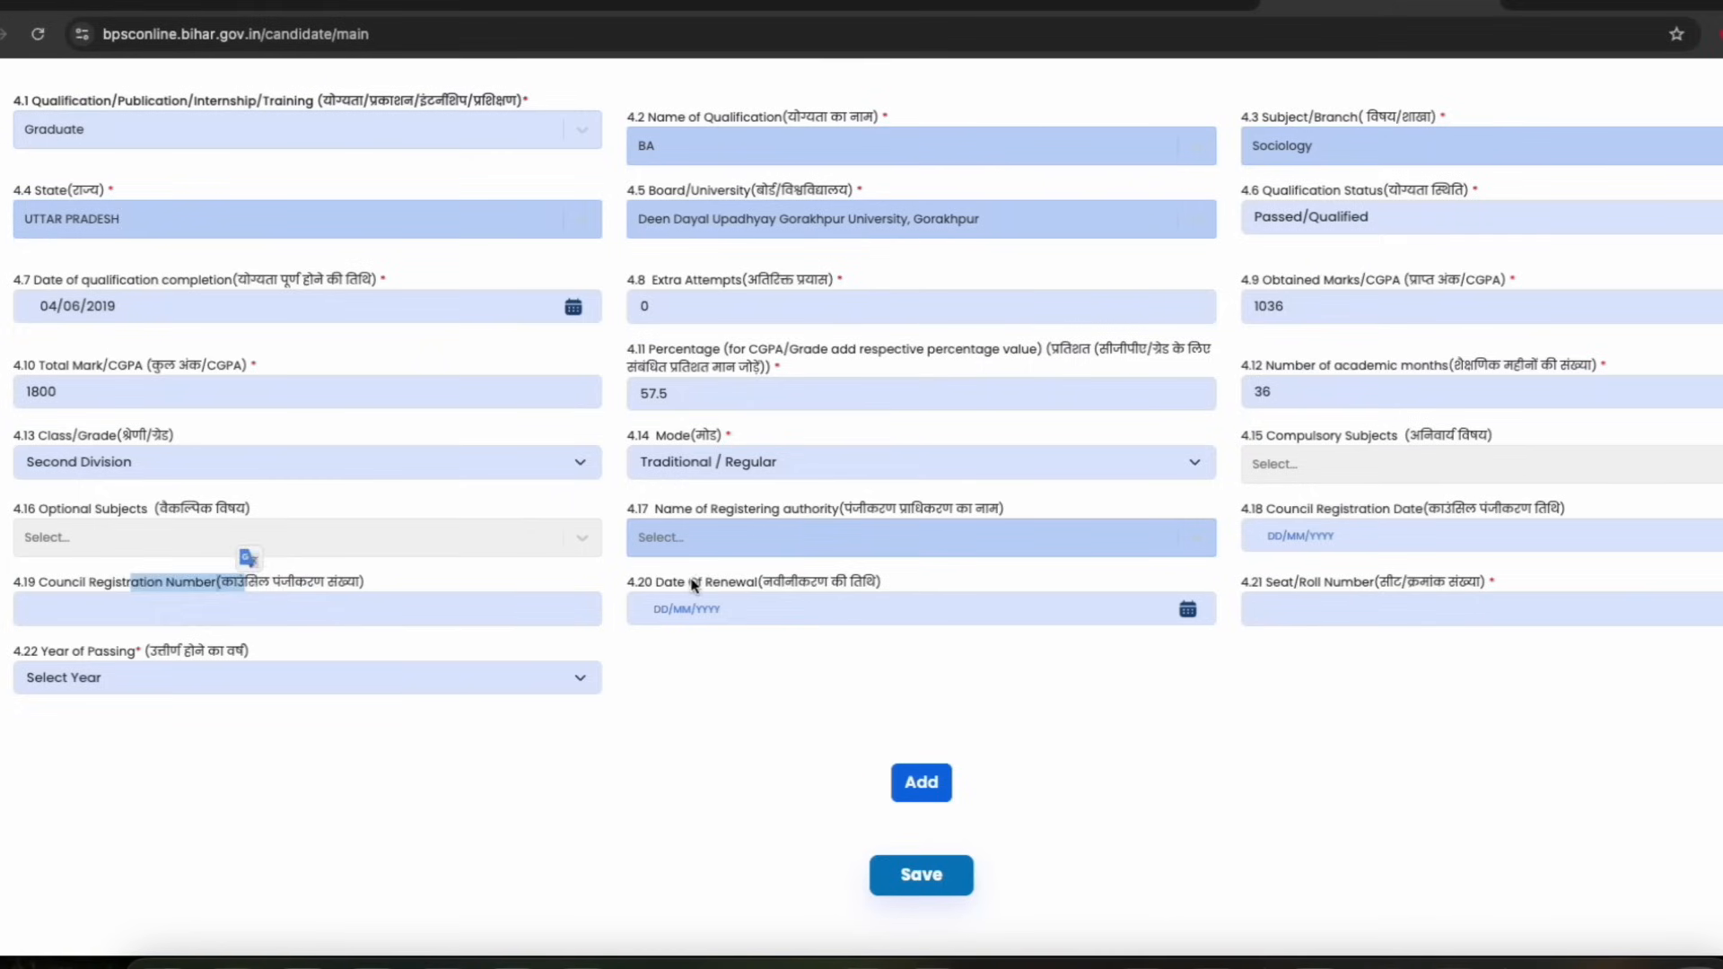
left_click(765, 582)
left_click(809, 581)
Set the graduate entry's year of passing to 2019
left_click(1300, 603)
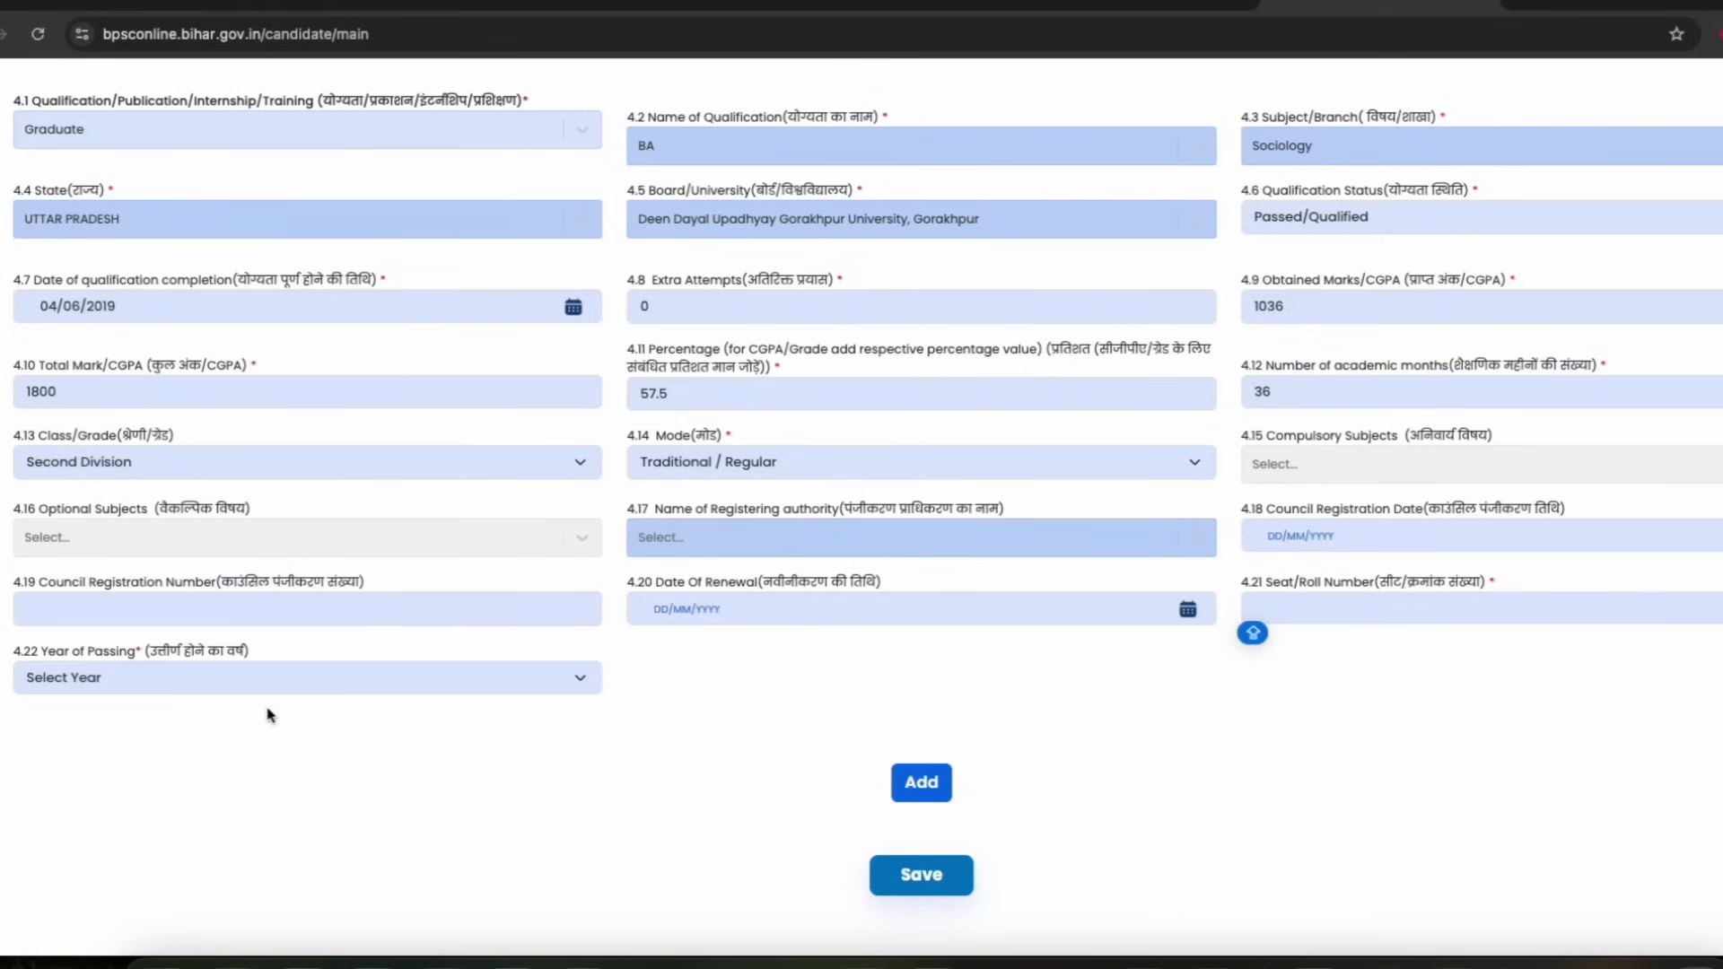
left_click(140, 675)
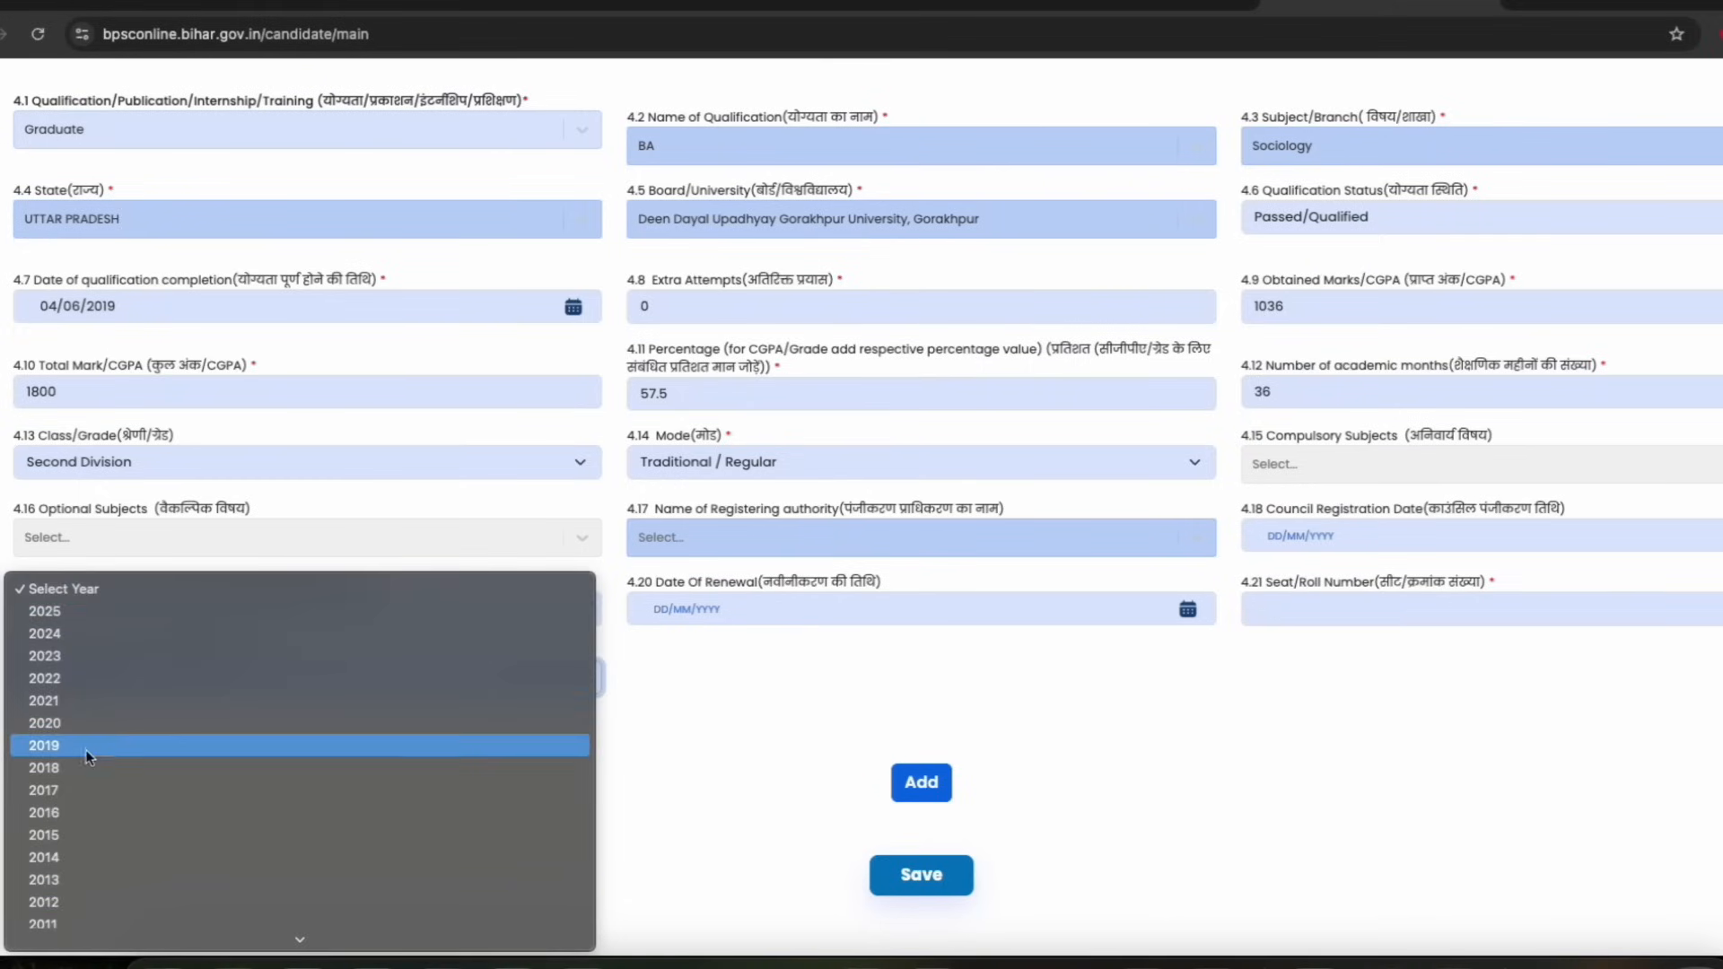
left_click(88, 754)
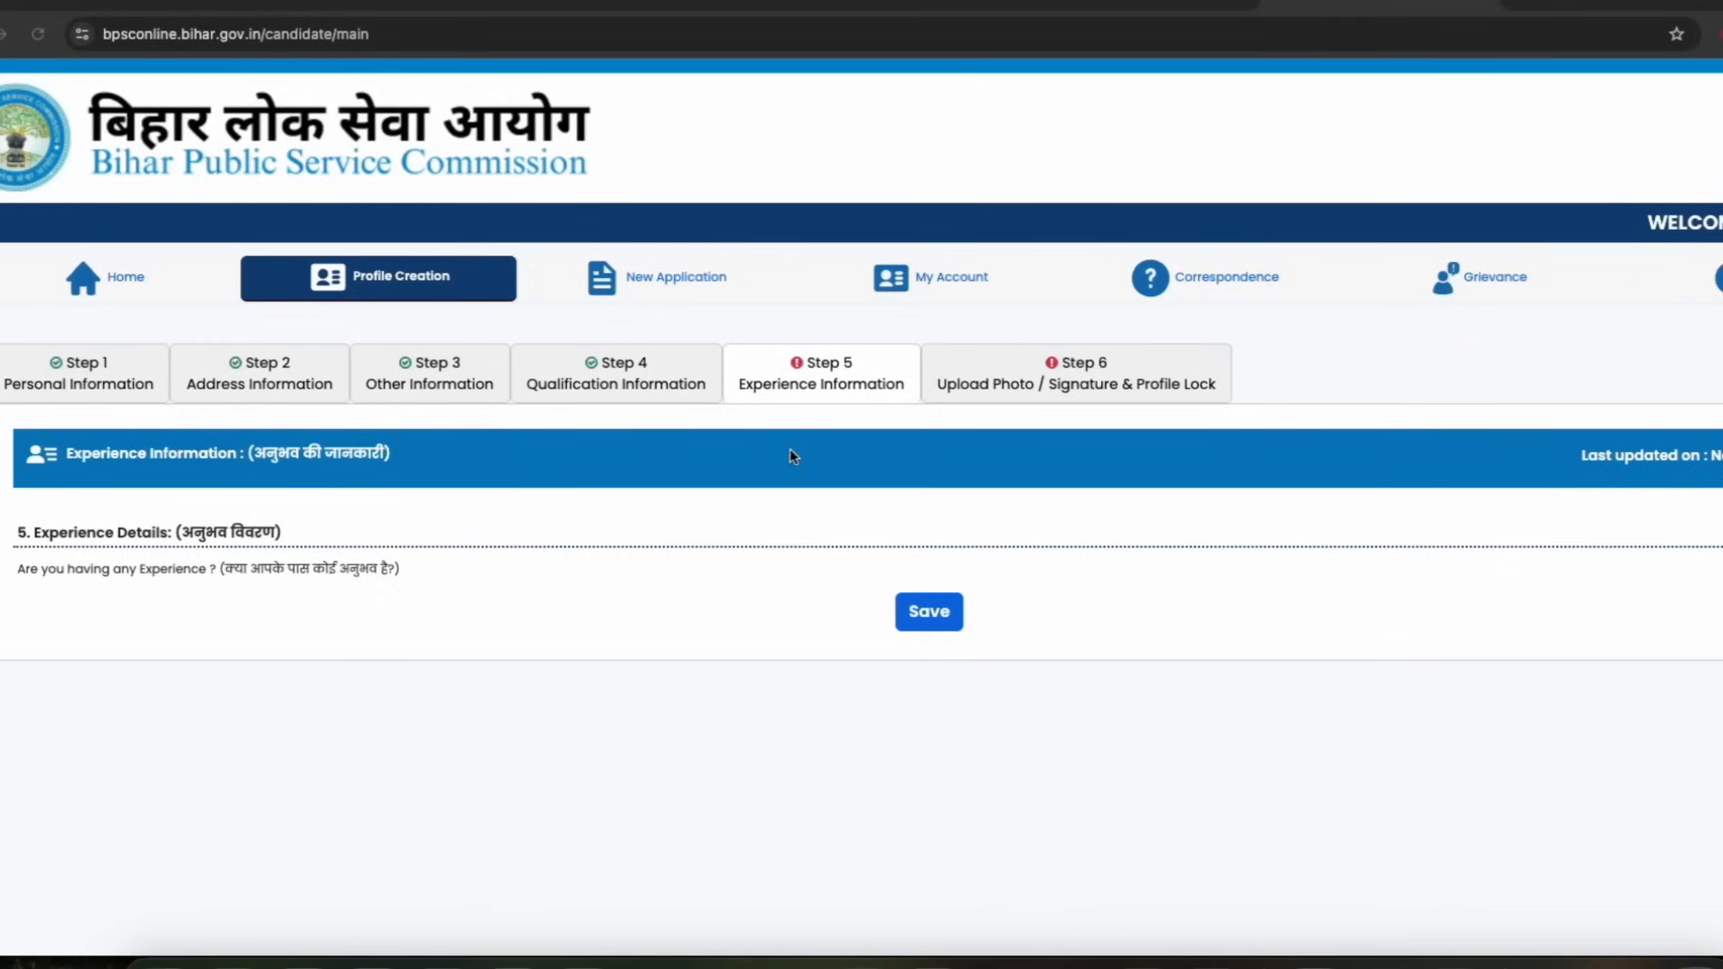
Mark that the candidate has no experience and save the experience information
left_click_drag(106, 536, 239, 536)
left_click(241, 536)
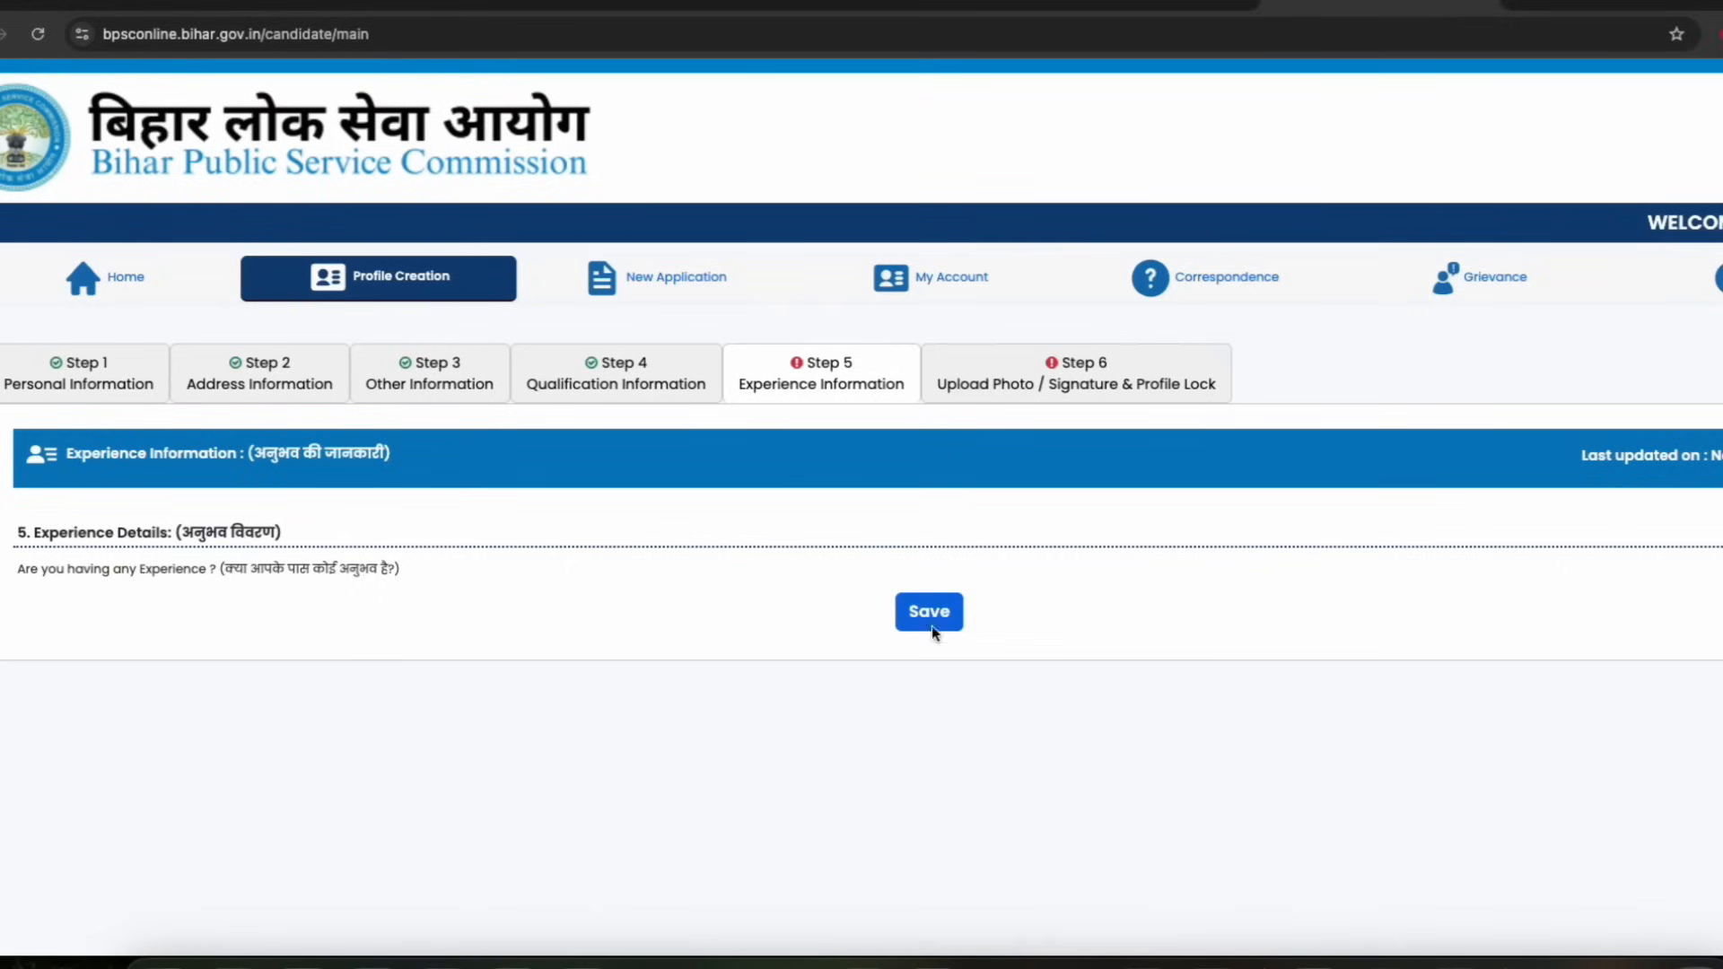
scroll(661, 561, "down", 3)
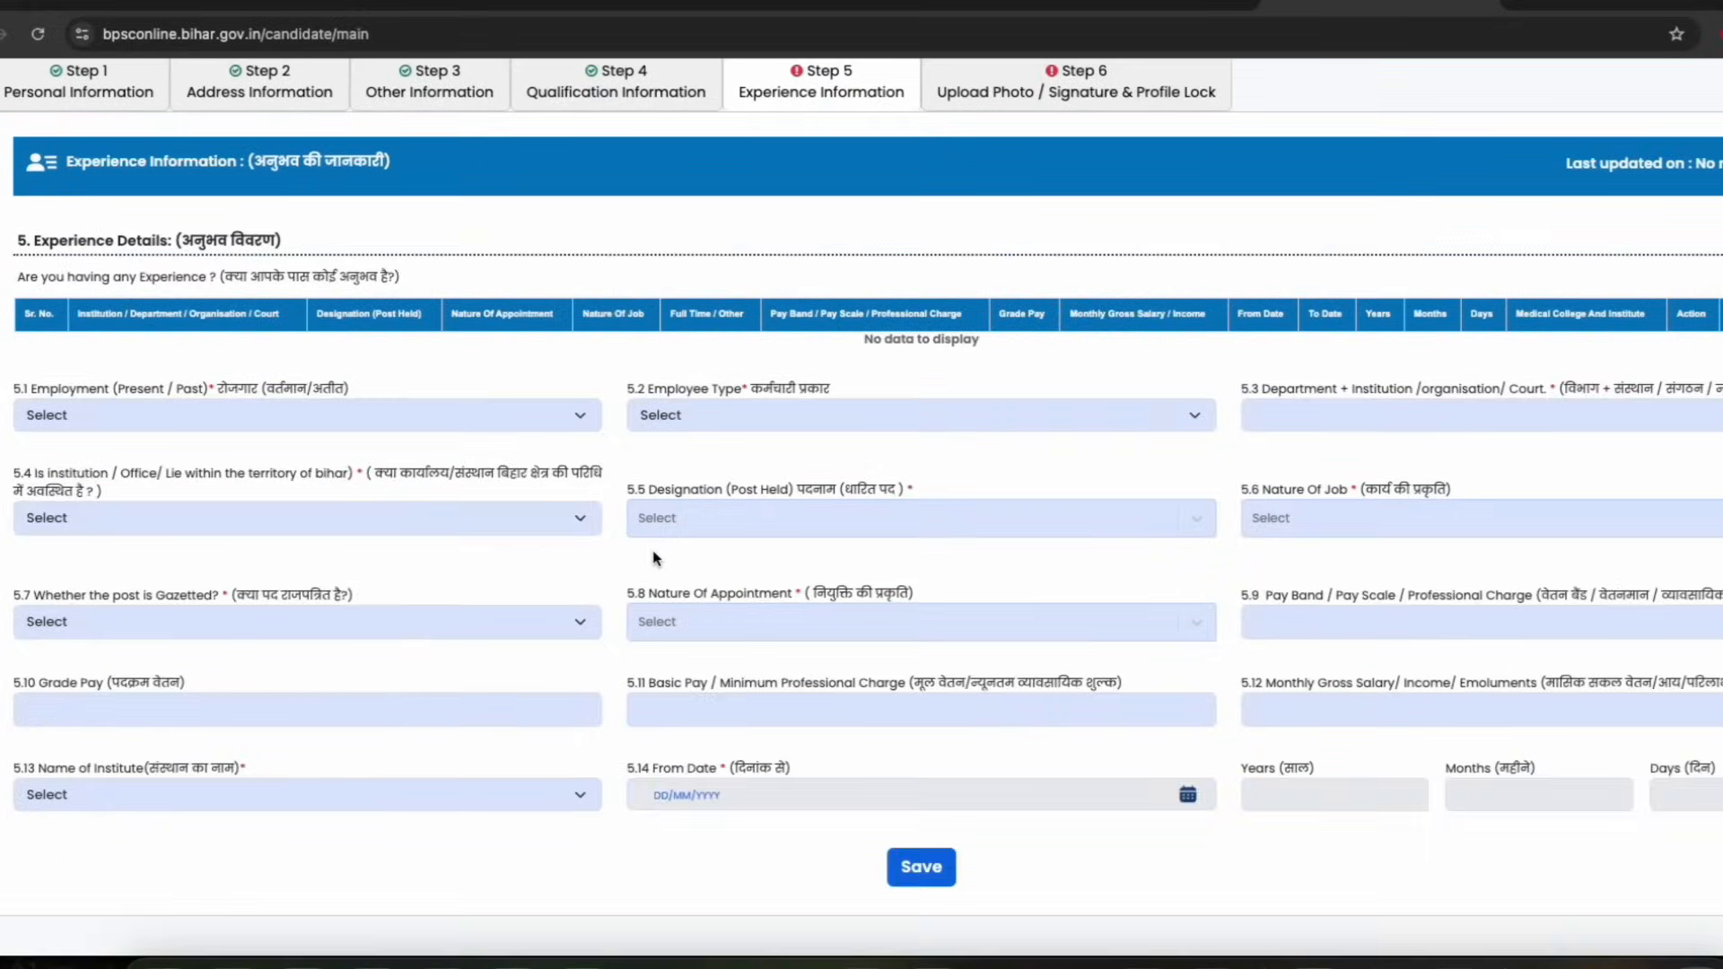
scroll(701, 562, "up", 1)
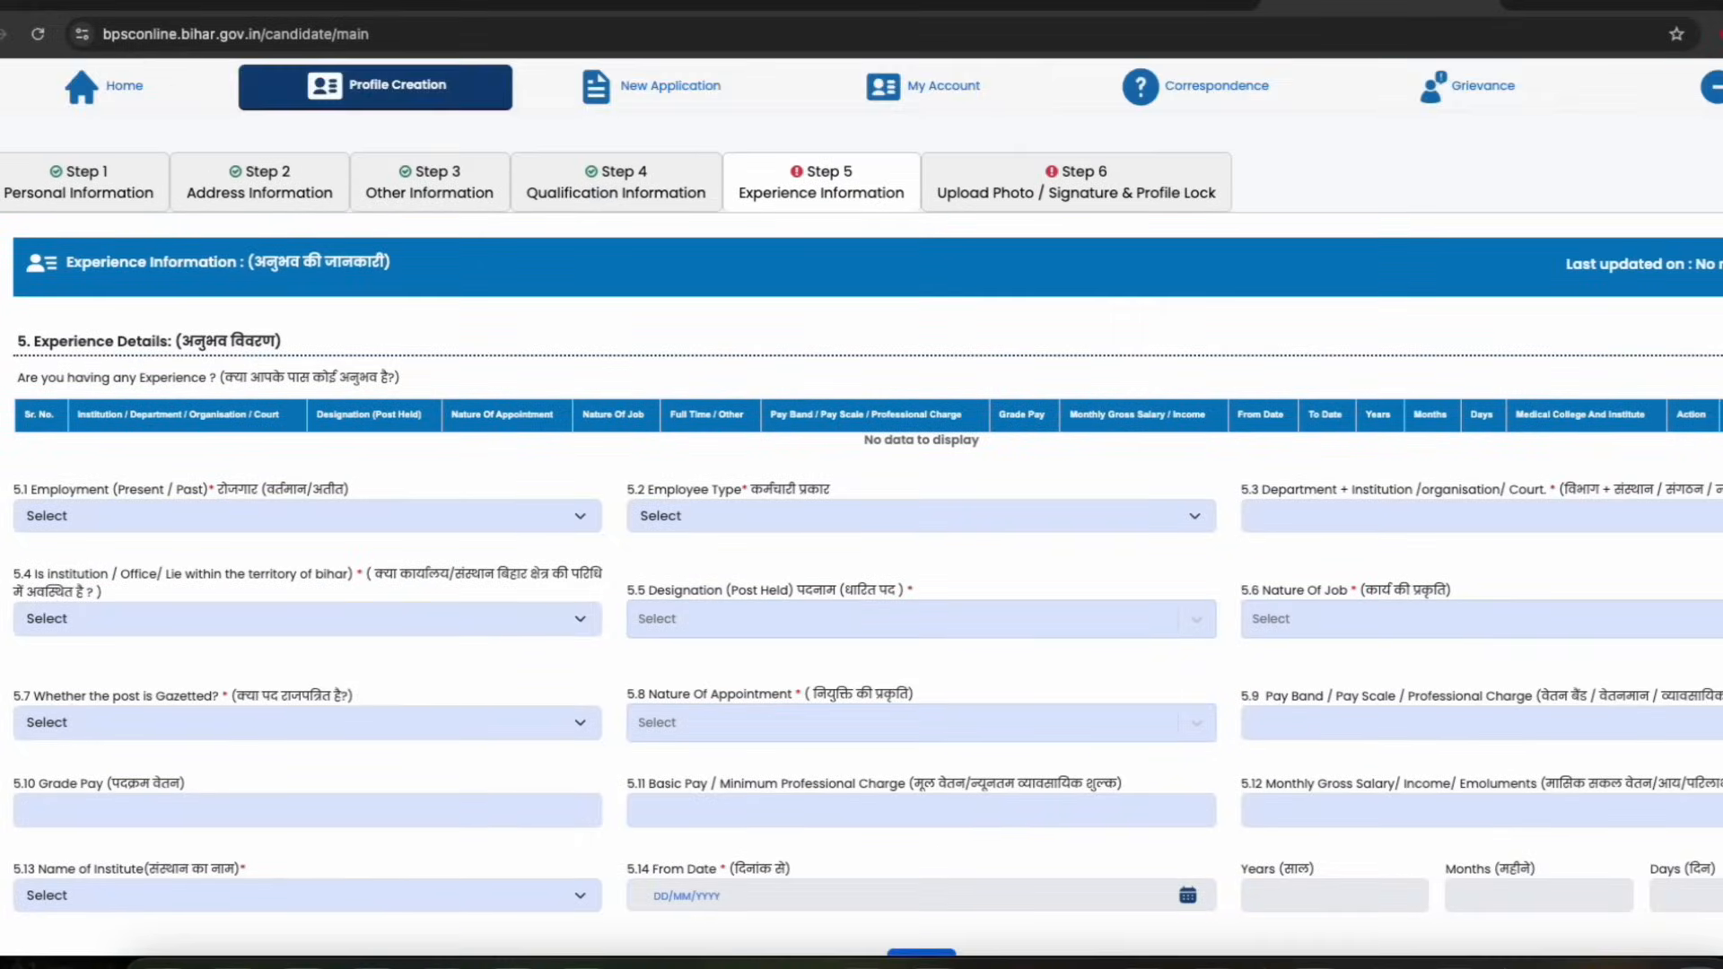
left_click(1722, 378)
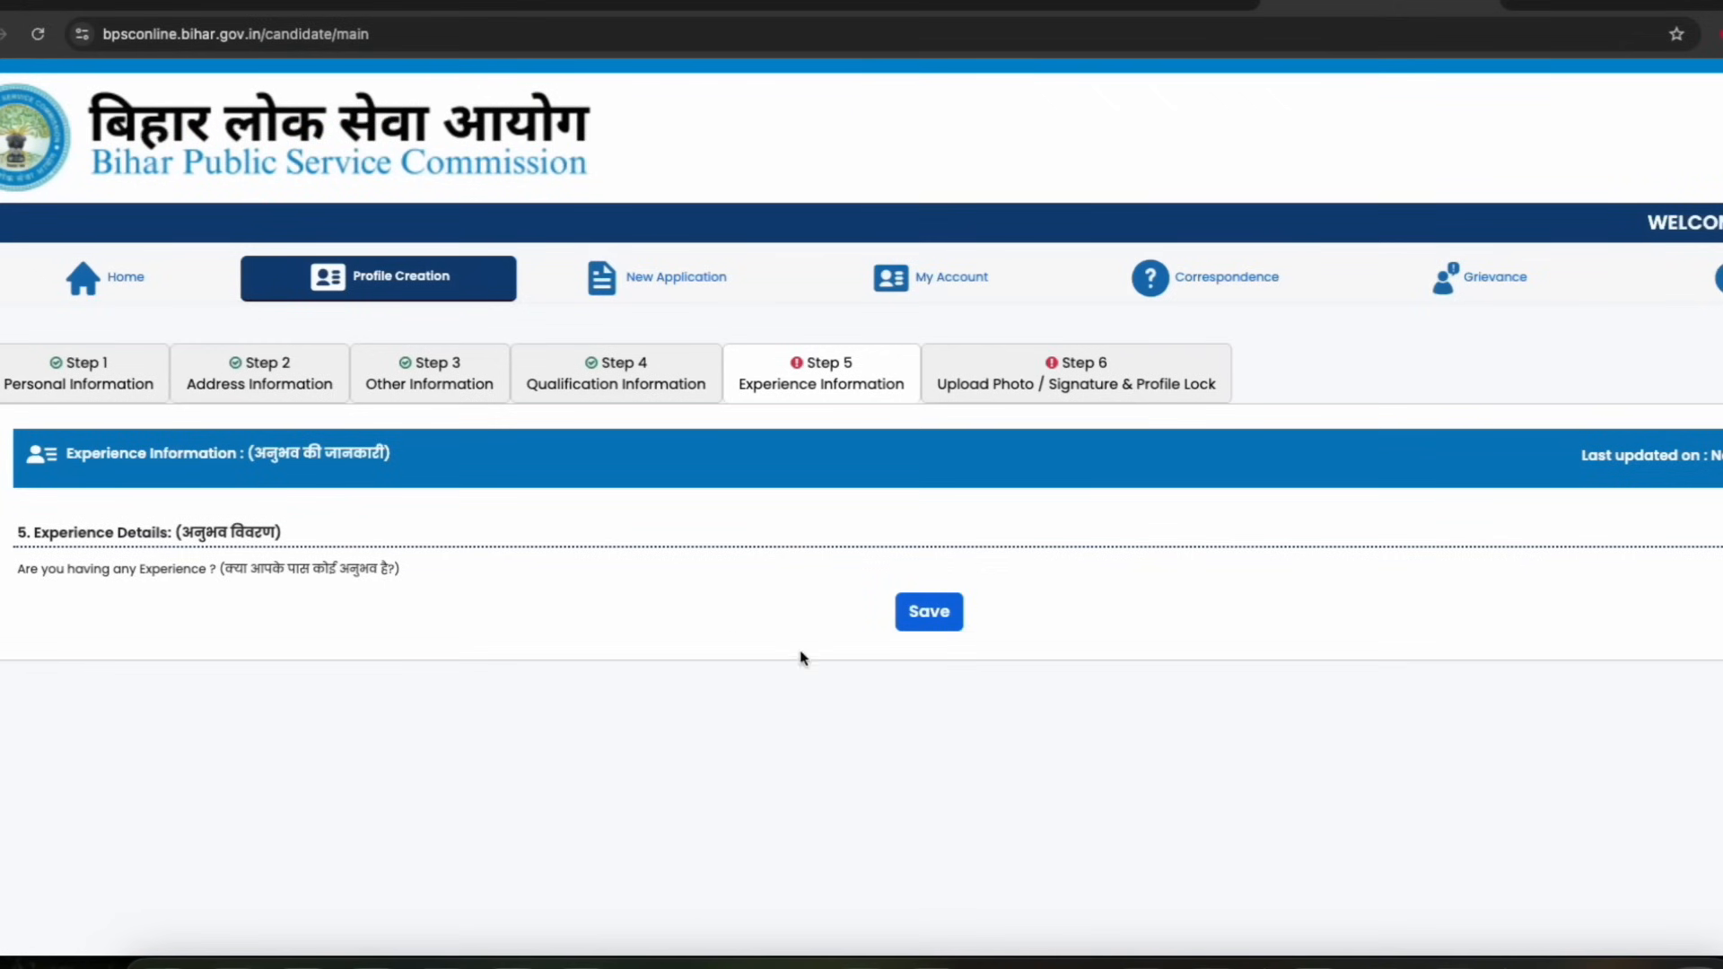
left_click(939, 616)
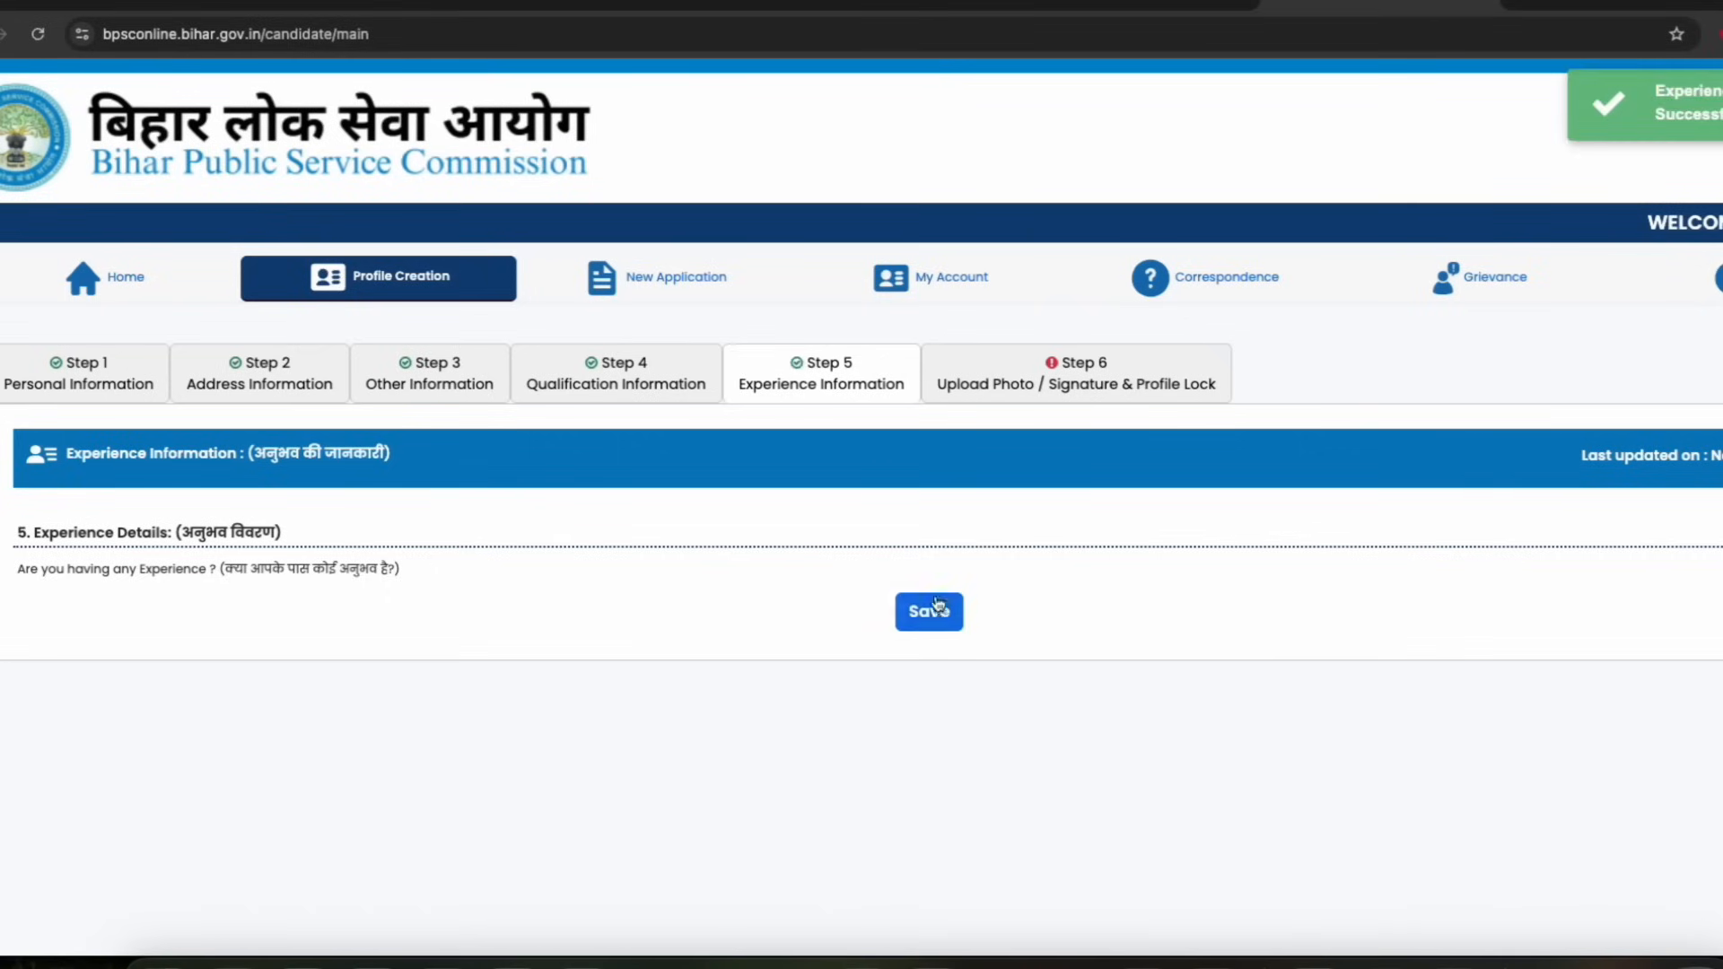
Open the Upload Photo / Signature & Profile Lock section and read the live photo capturing instructions
left_click(1066, 381)
scroll(539, 478, "down", 2)
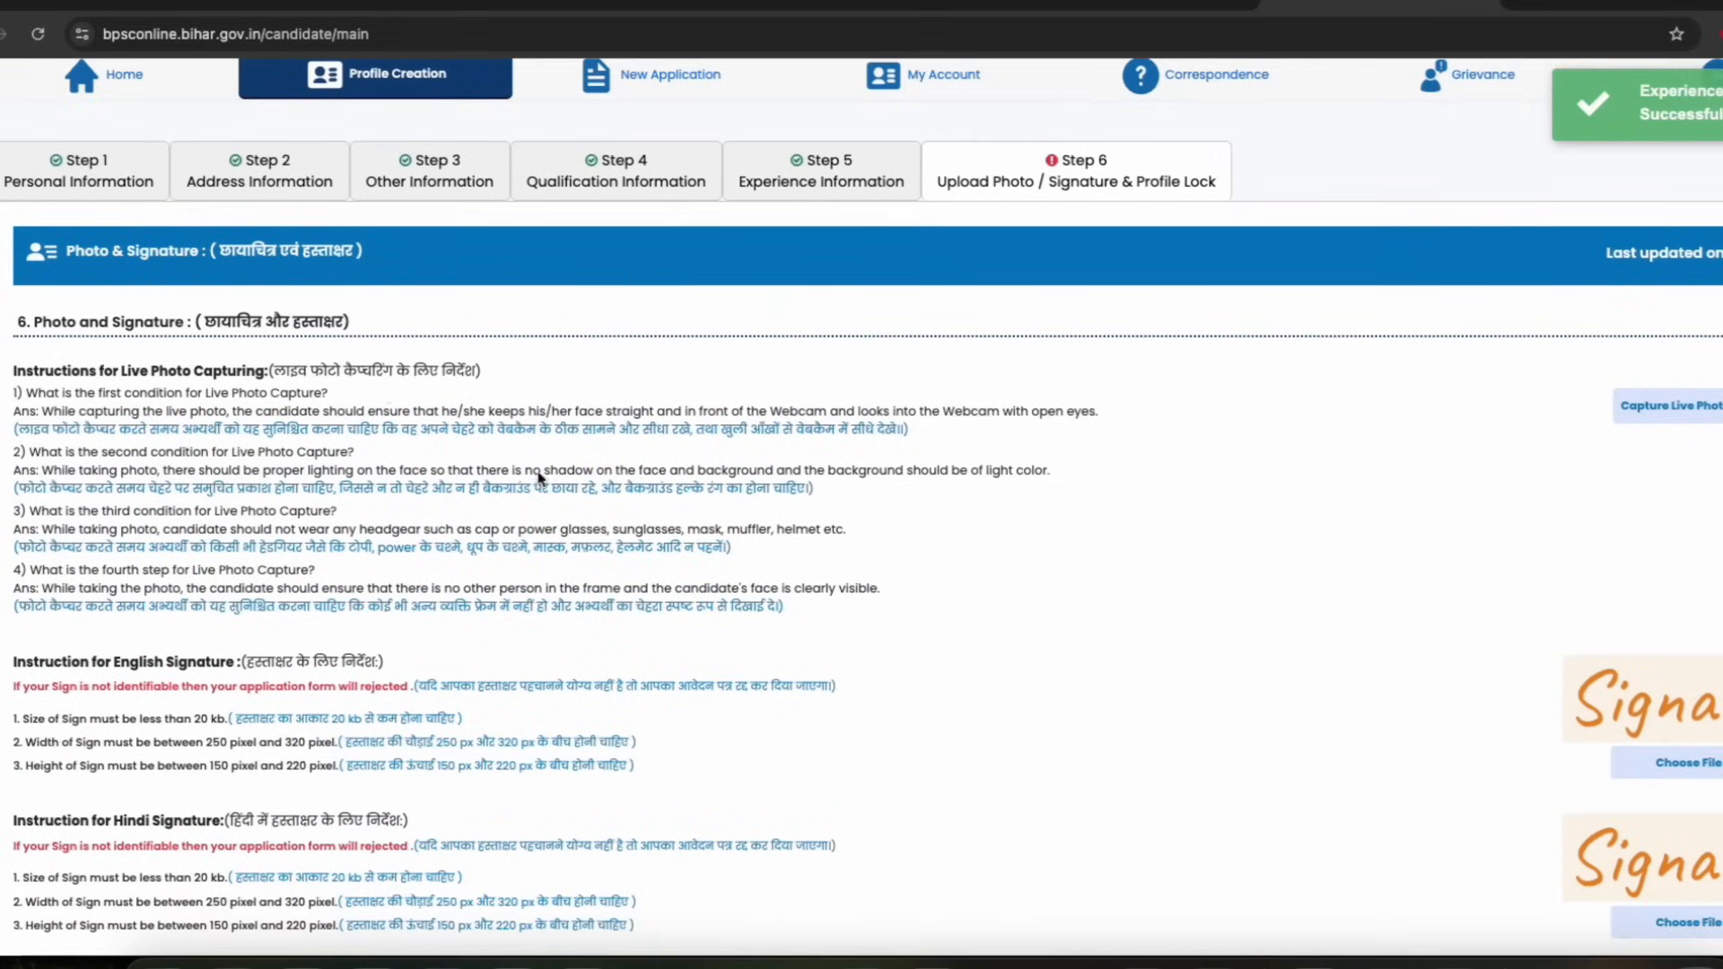
left_click_drag(289, 370, 432, 372)
left_click(432, 372)
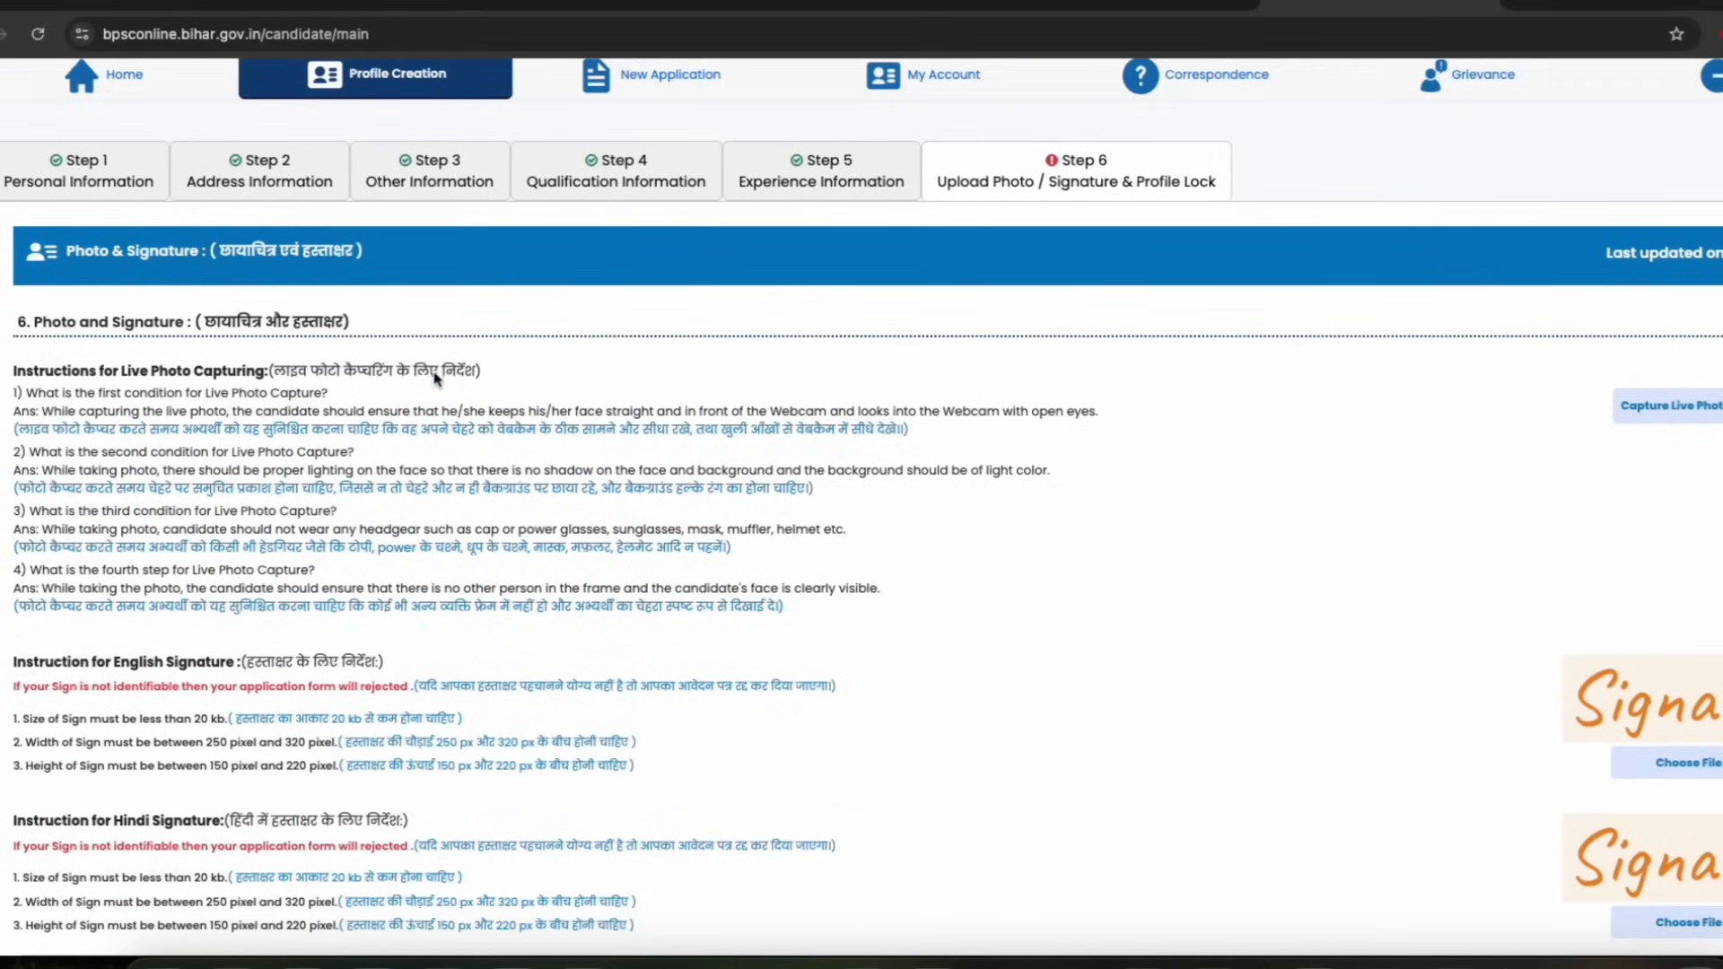
left_click_drag(168, 398, 694, 419)
left_click(695, 419)
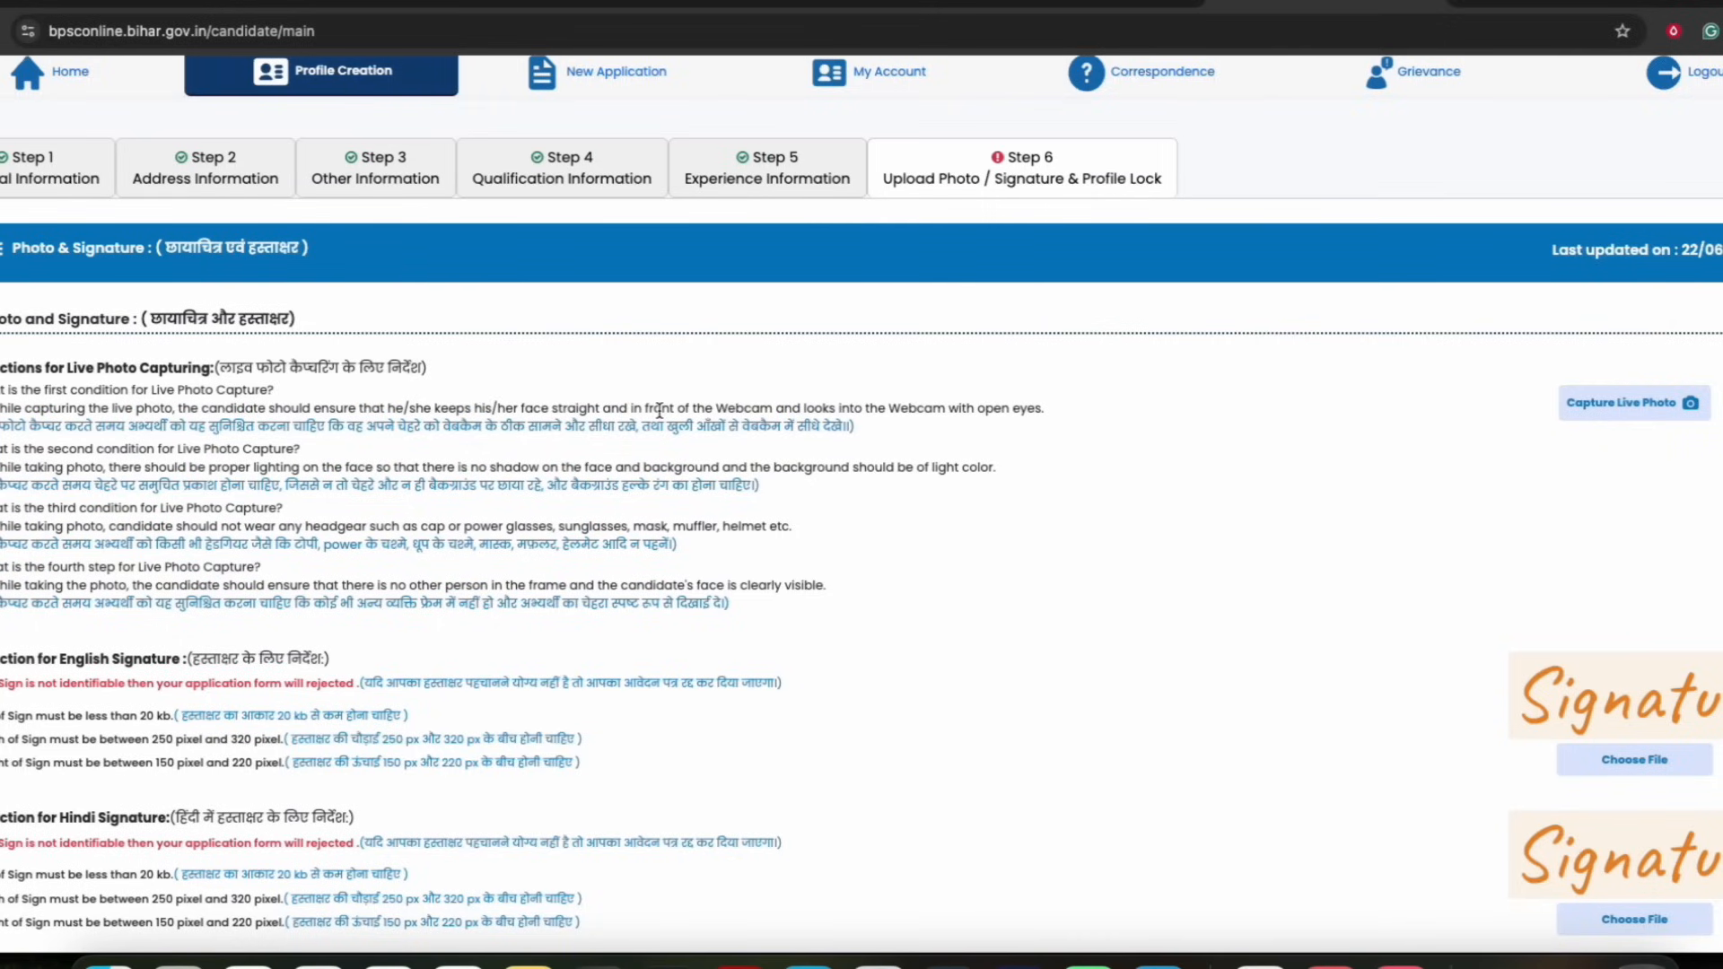
left_click(955, 410)
scroll(577, 527, "down", 1)
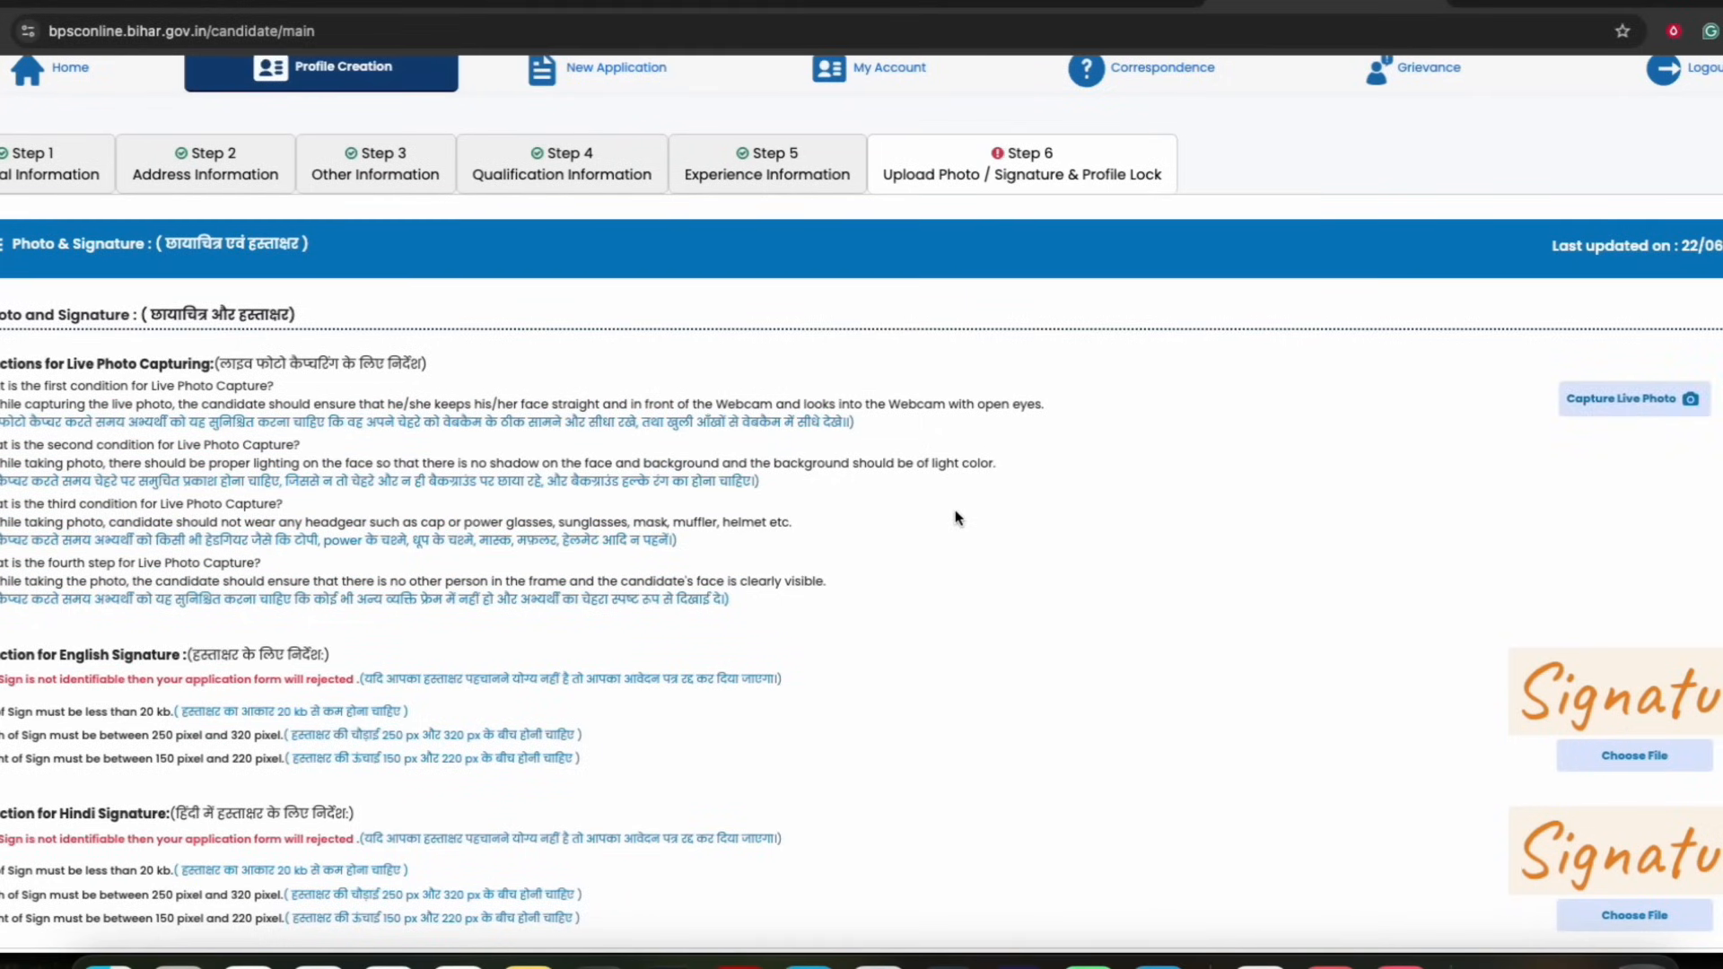
scroll(956, 517, "up", 3)
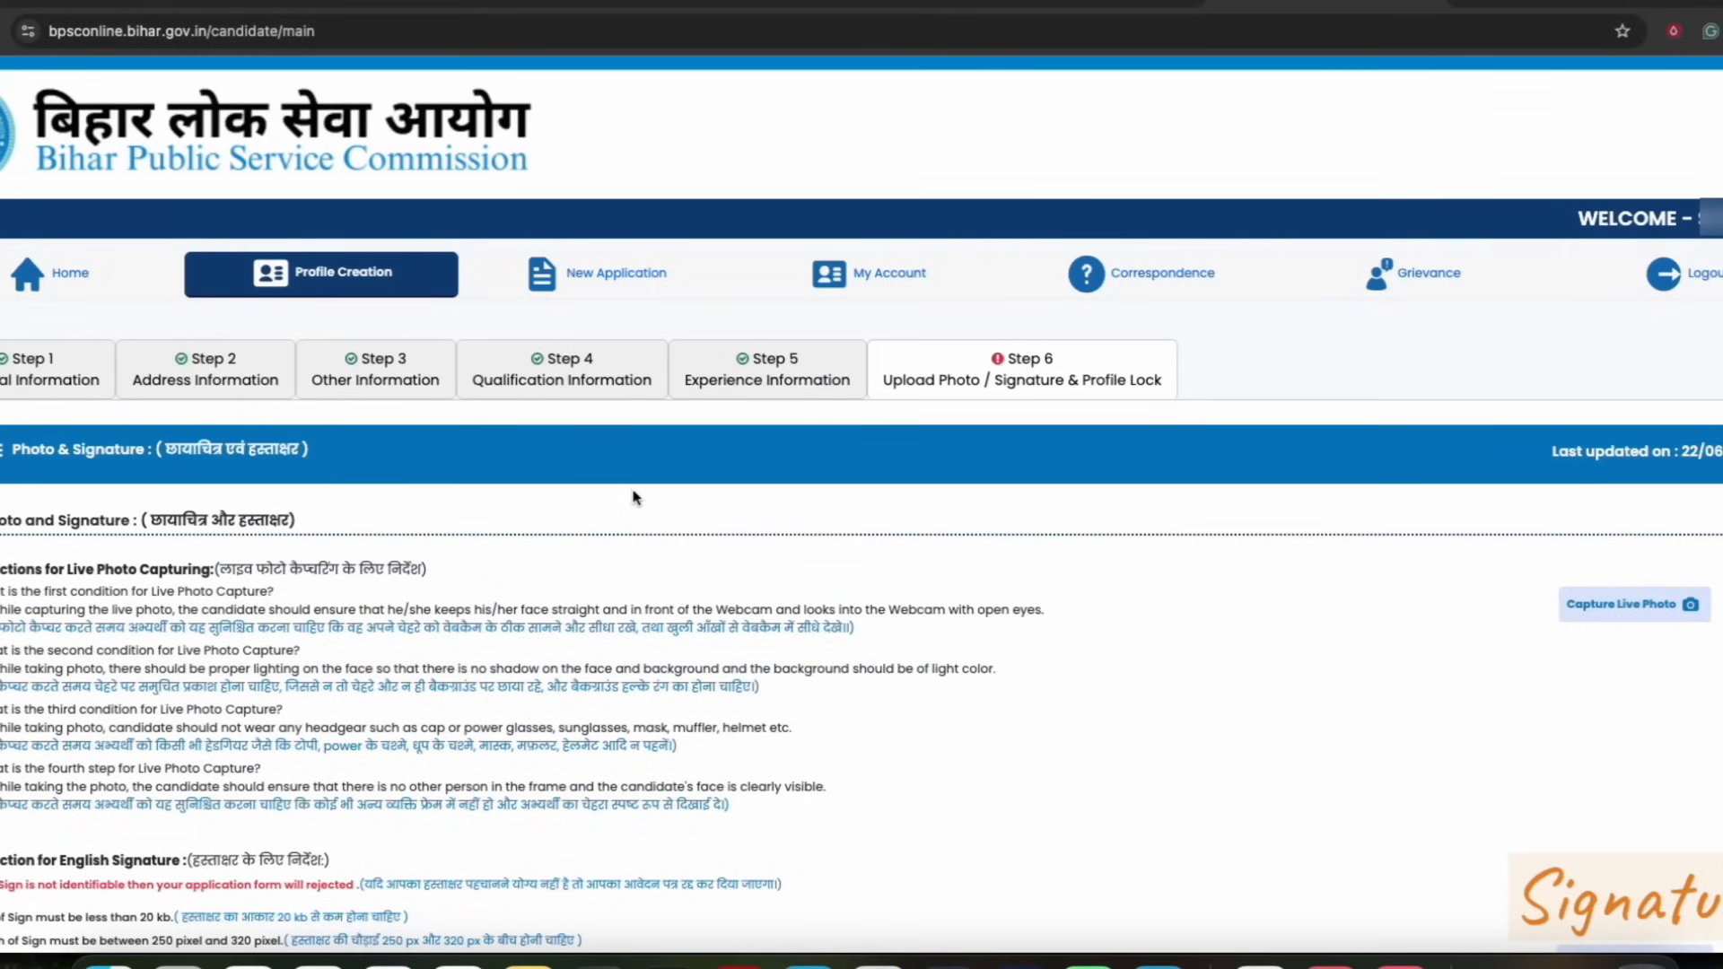
scroll(634, 497, "down", 2)
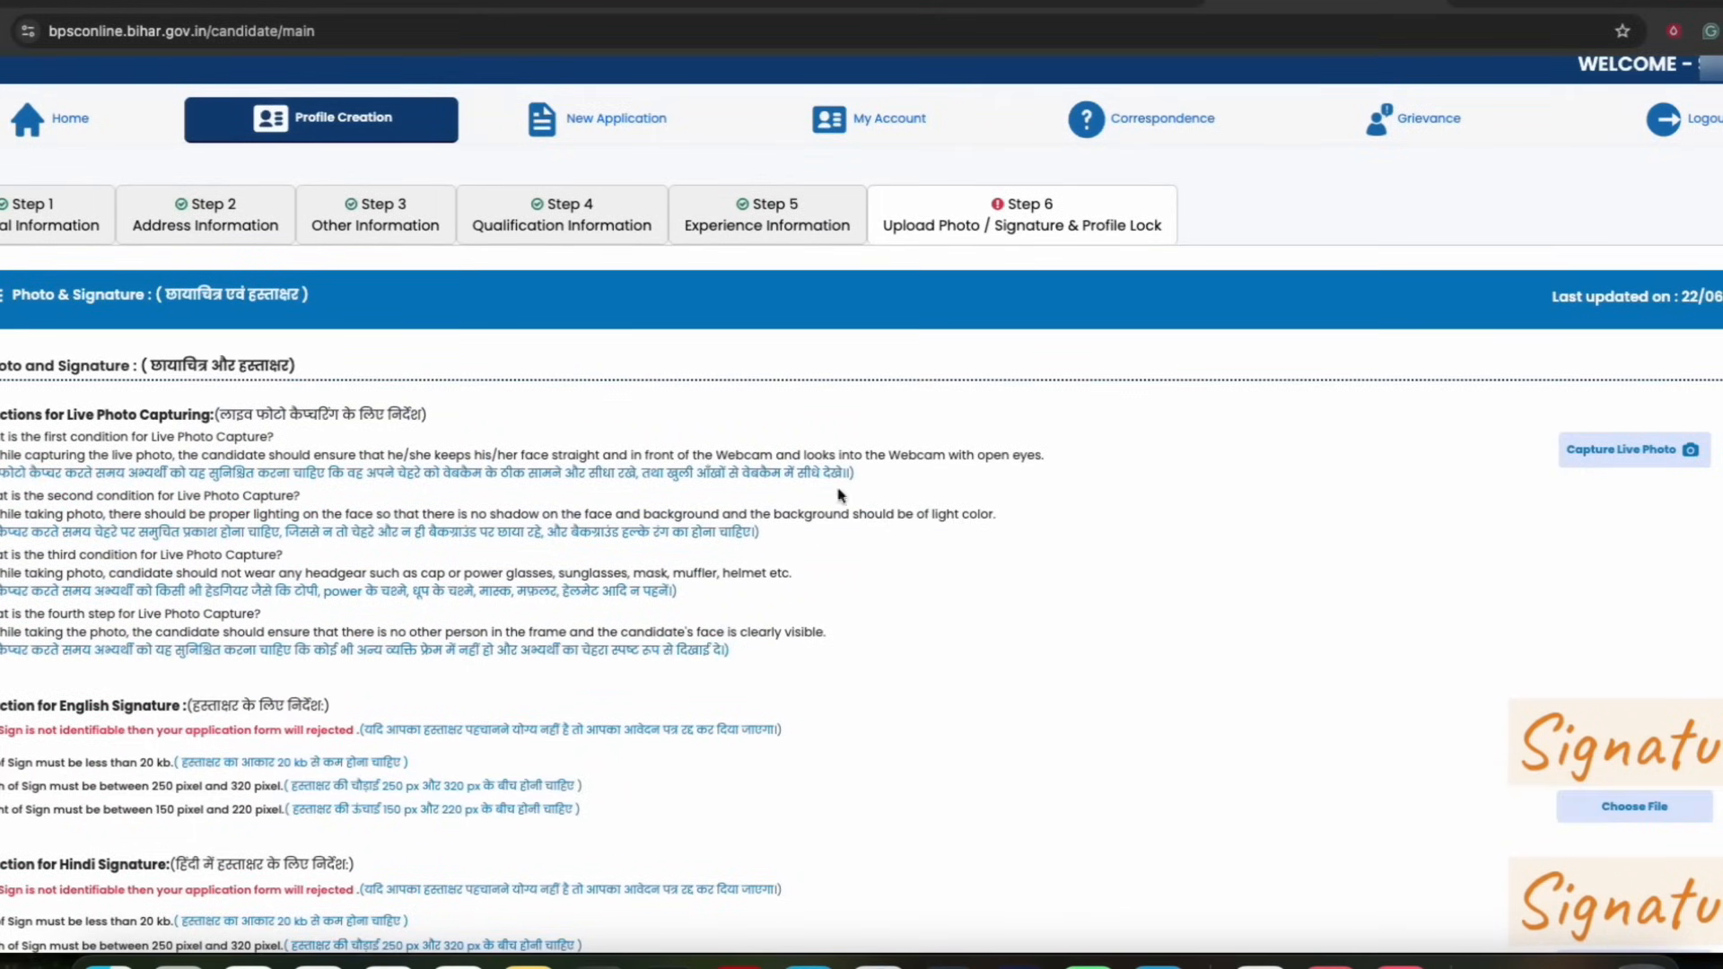
Capture a live webcam photo, allowing camera access while visiting the site, and set it as the image
left_click(1605, 460)
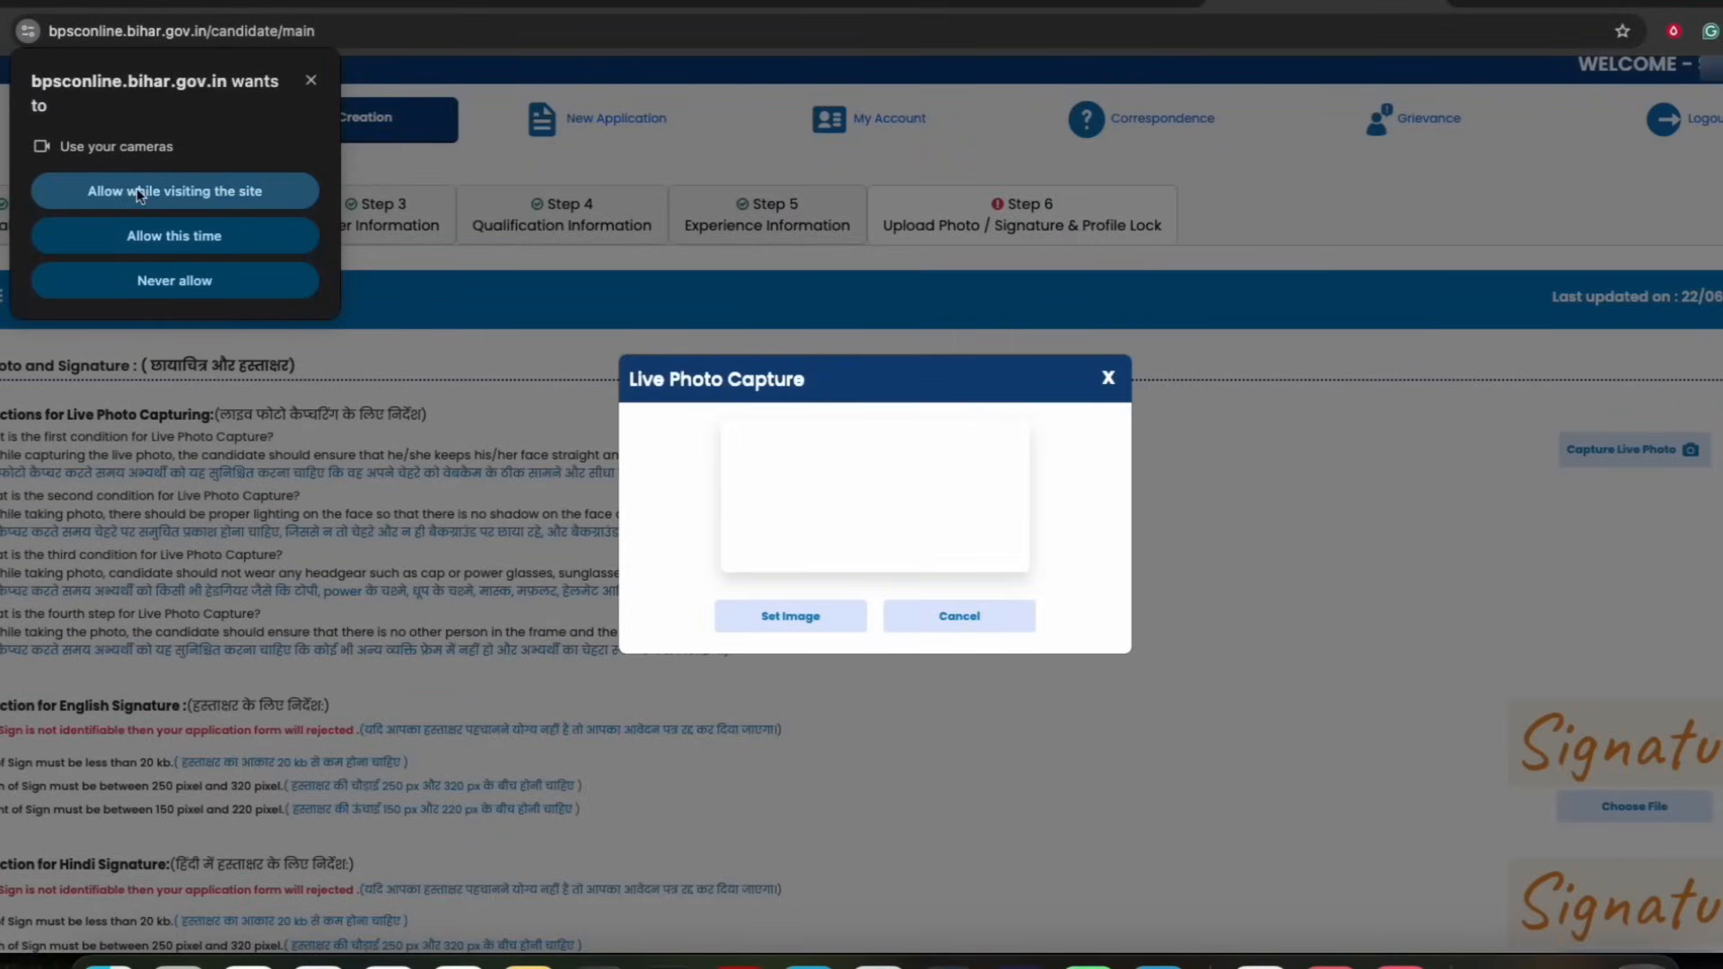
left_click(165, 189)
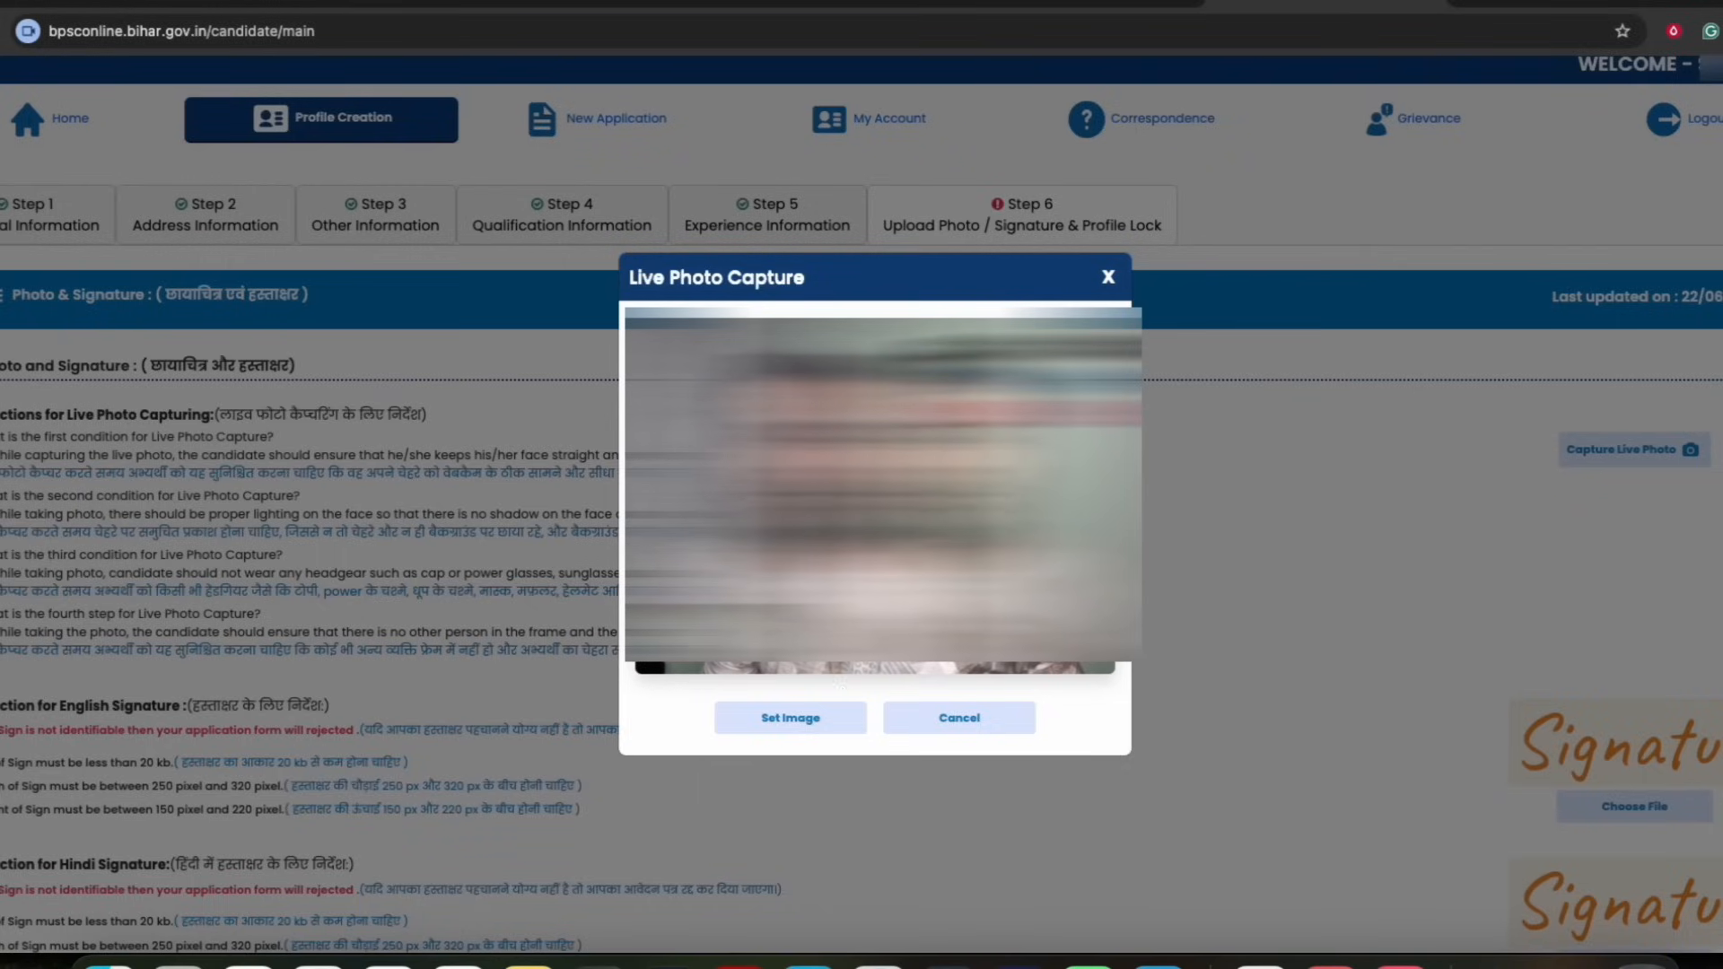
left_click(796, 723)
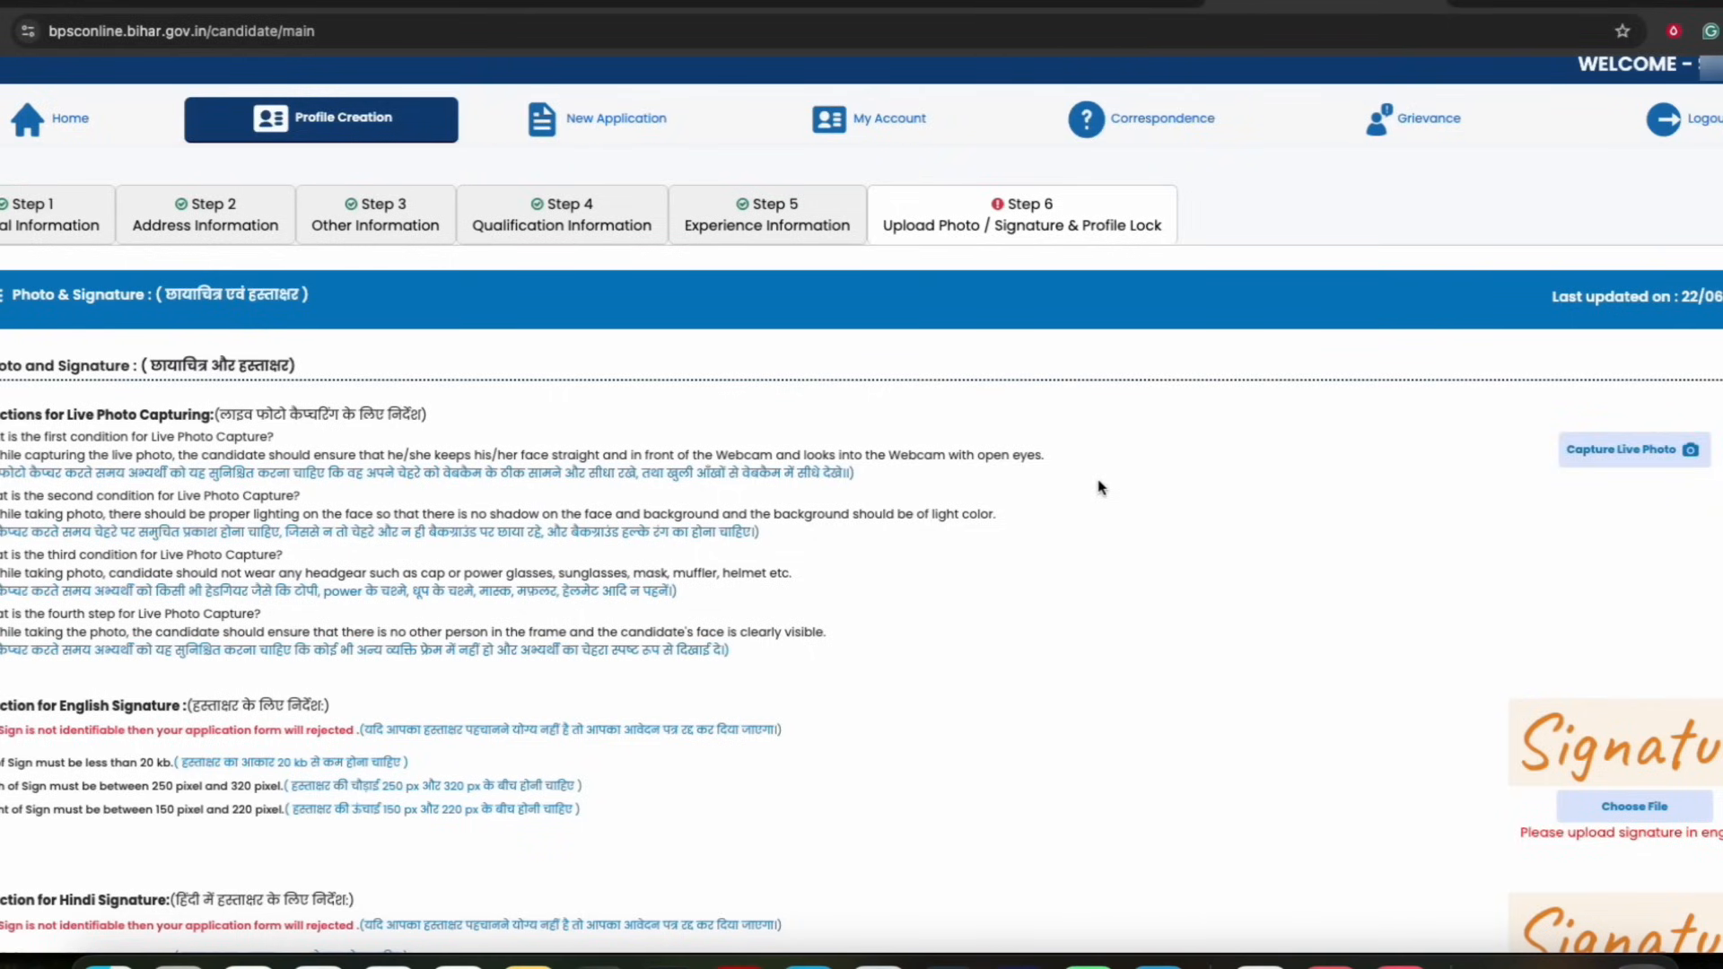
Read the English signature upload instructions on size and dimensions
scroll(670, 495, "down", 5)
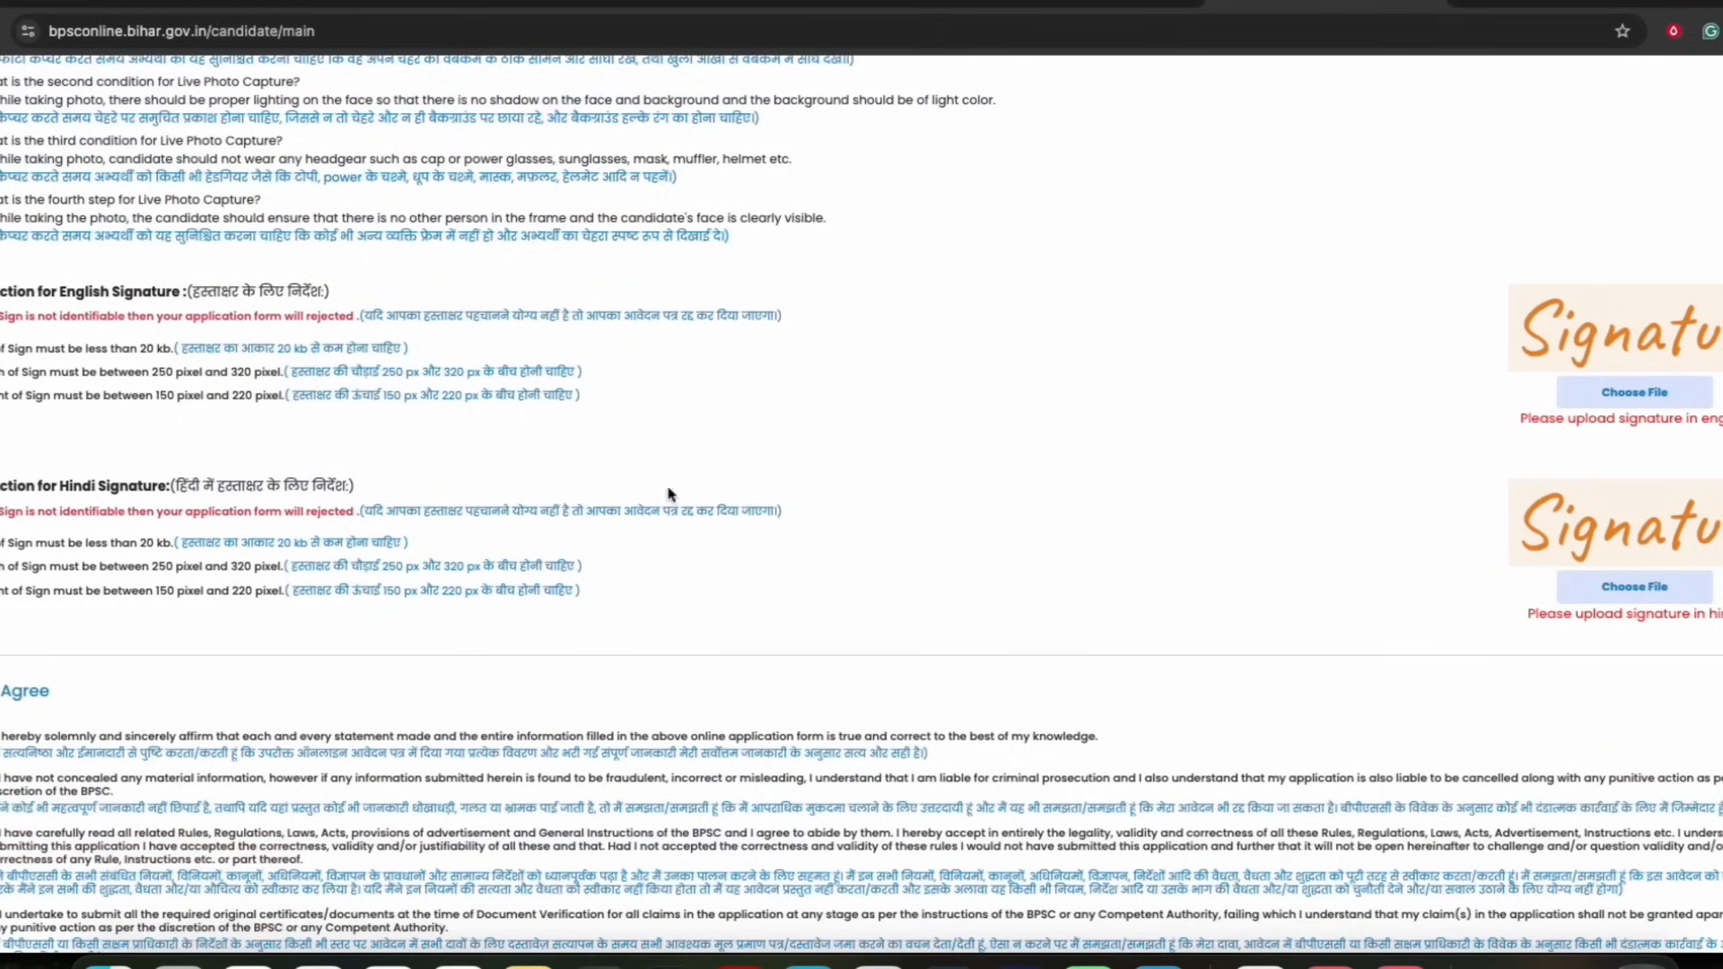
left_click_drag(217, 294, 294, 292)
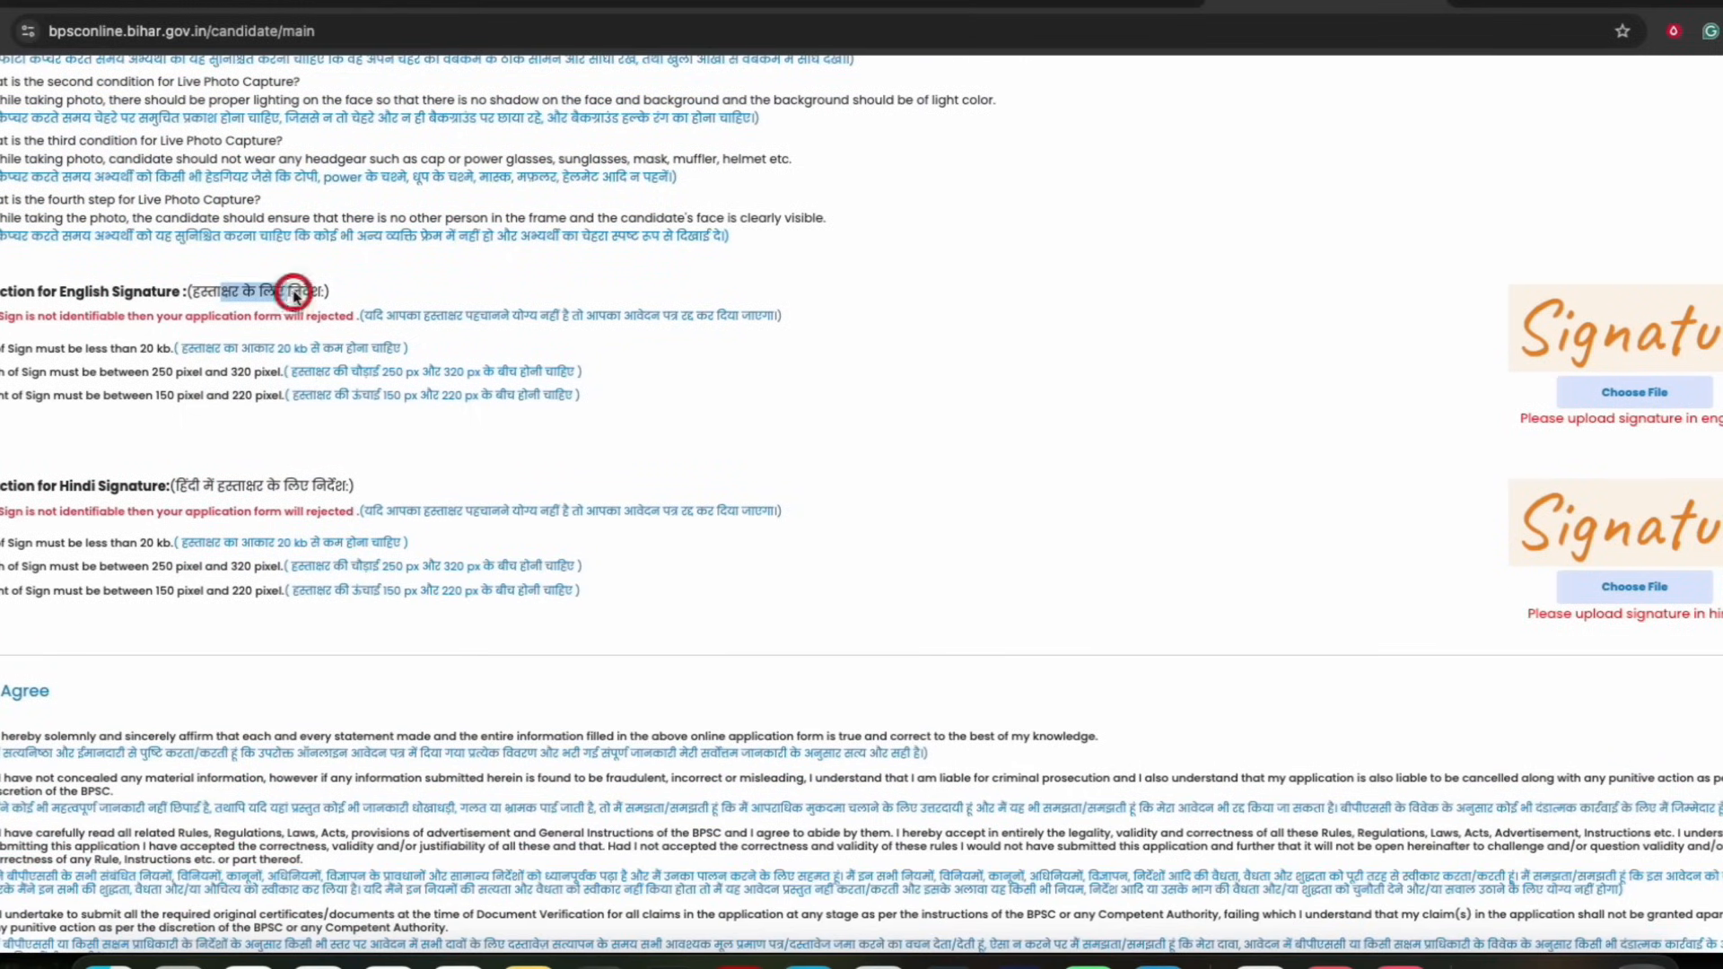
left_click(211, 293)
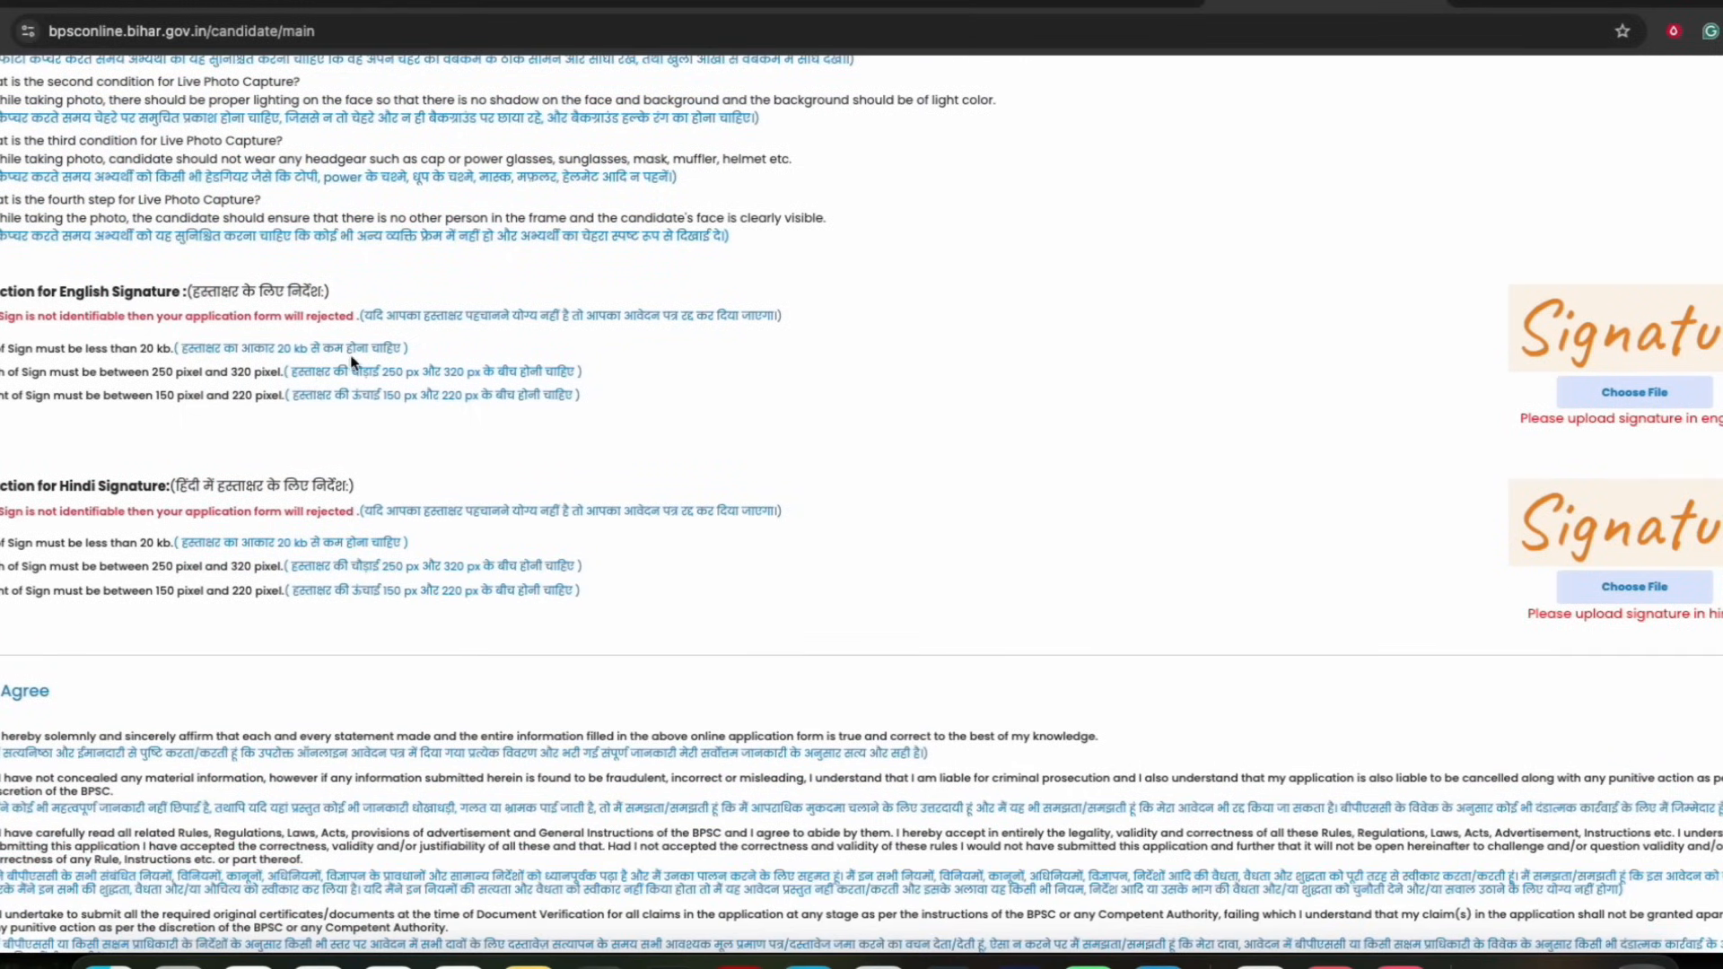
Read the English and Hindi signature upload instructions on file size, width and height
left_click(386, 377)
scroll(573, 428, "down", 2)
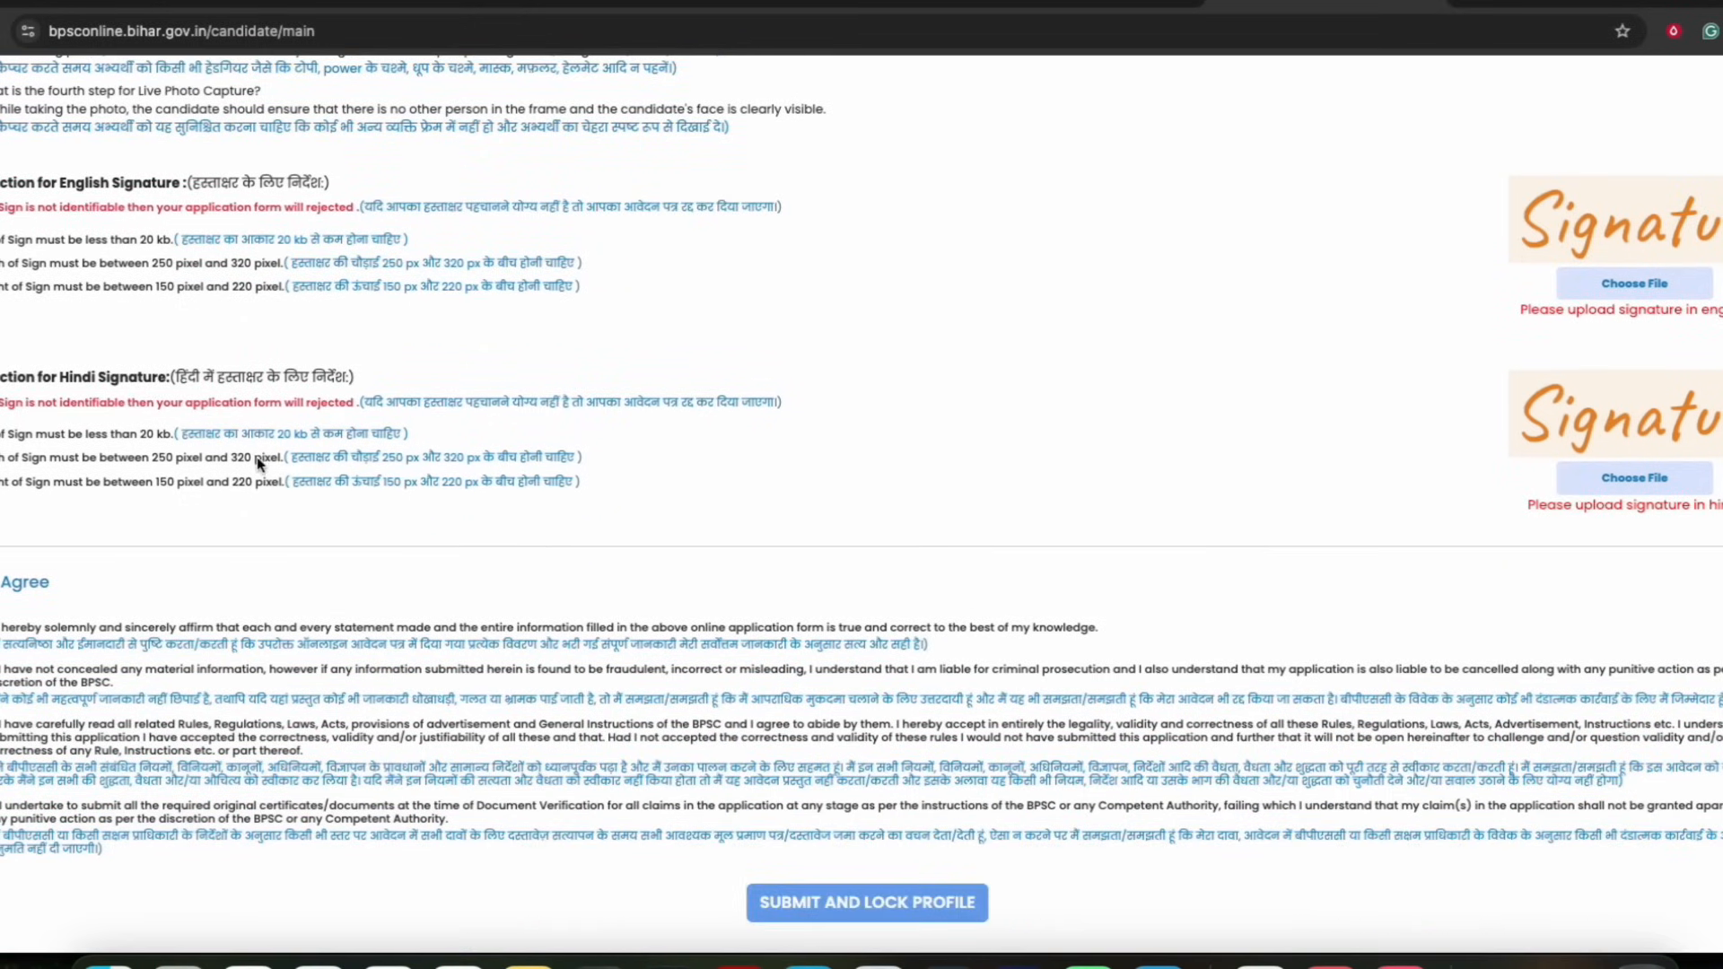
left_click_drag(99, 384, 207, 377)
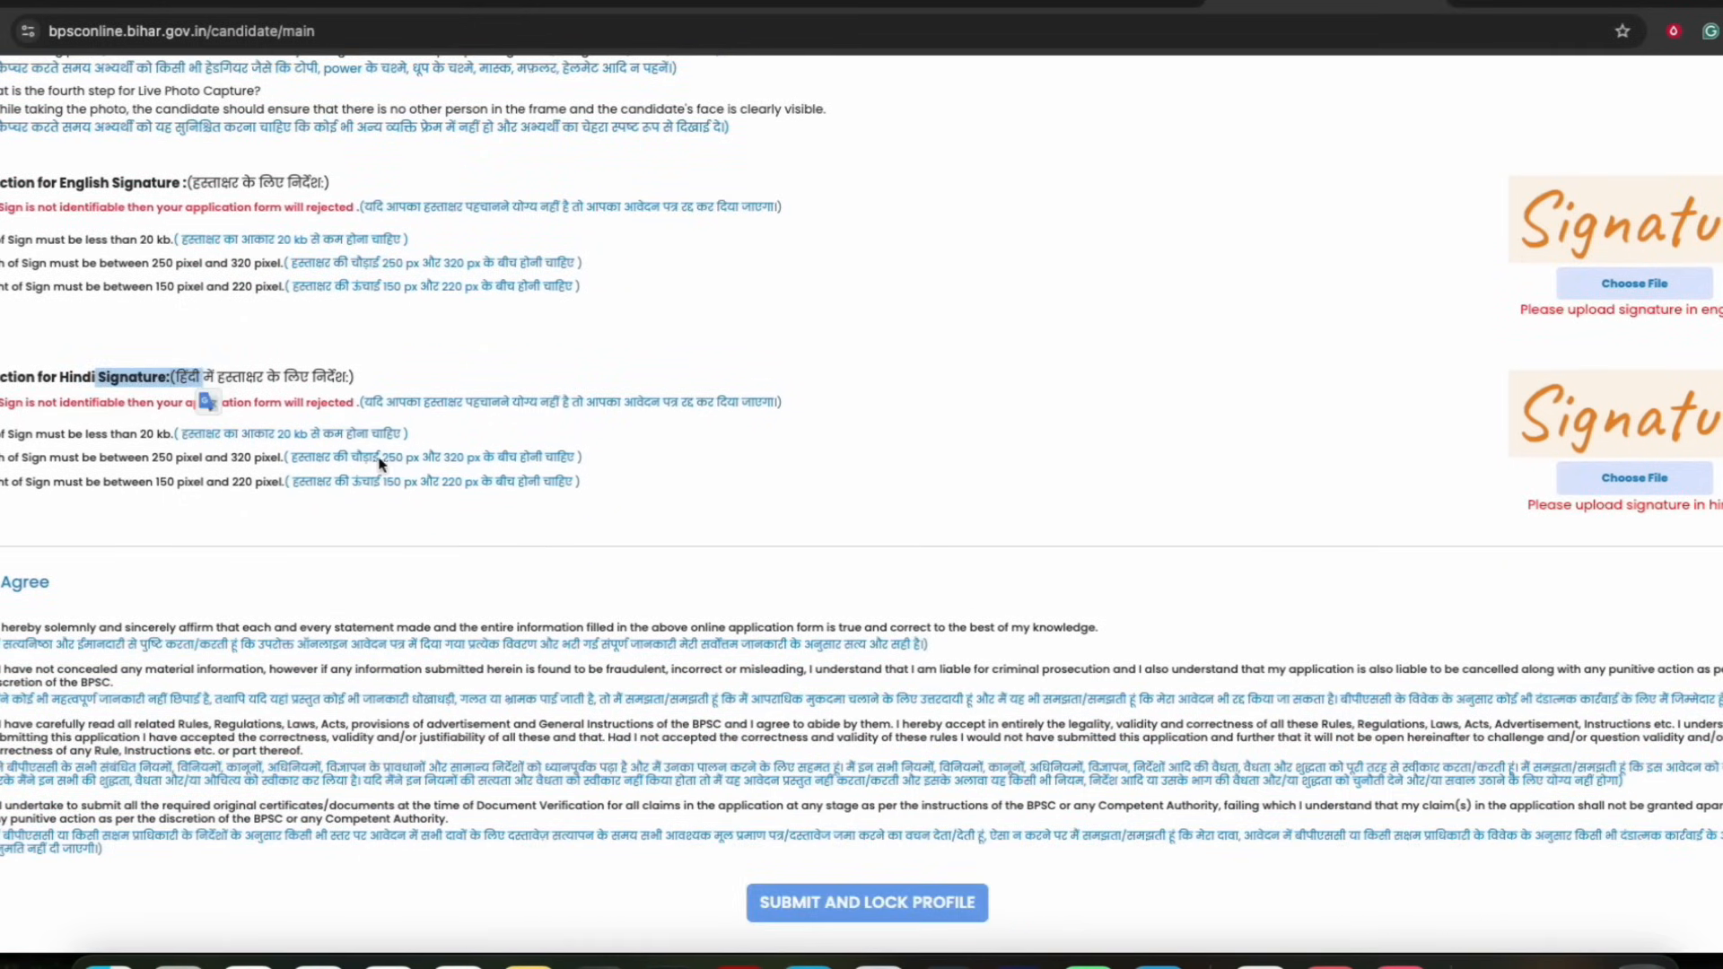
left_click(286, 434)
left_click_drag(287, 435, 524, 466)
left_click(524, 466)
scroll(745, 625, "down", 1)
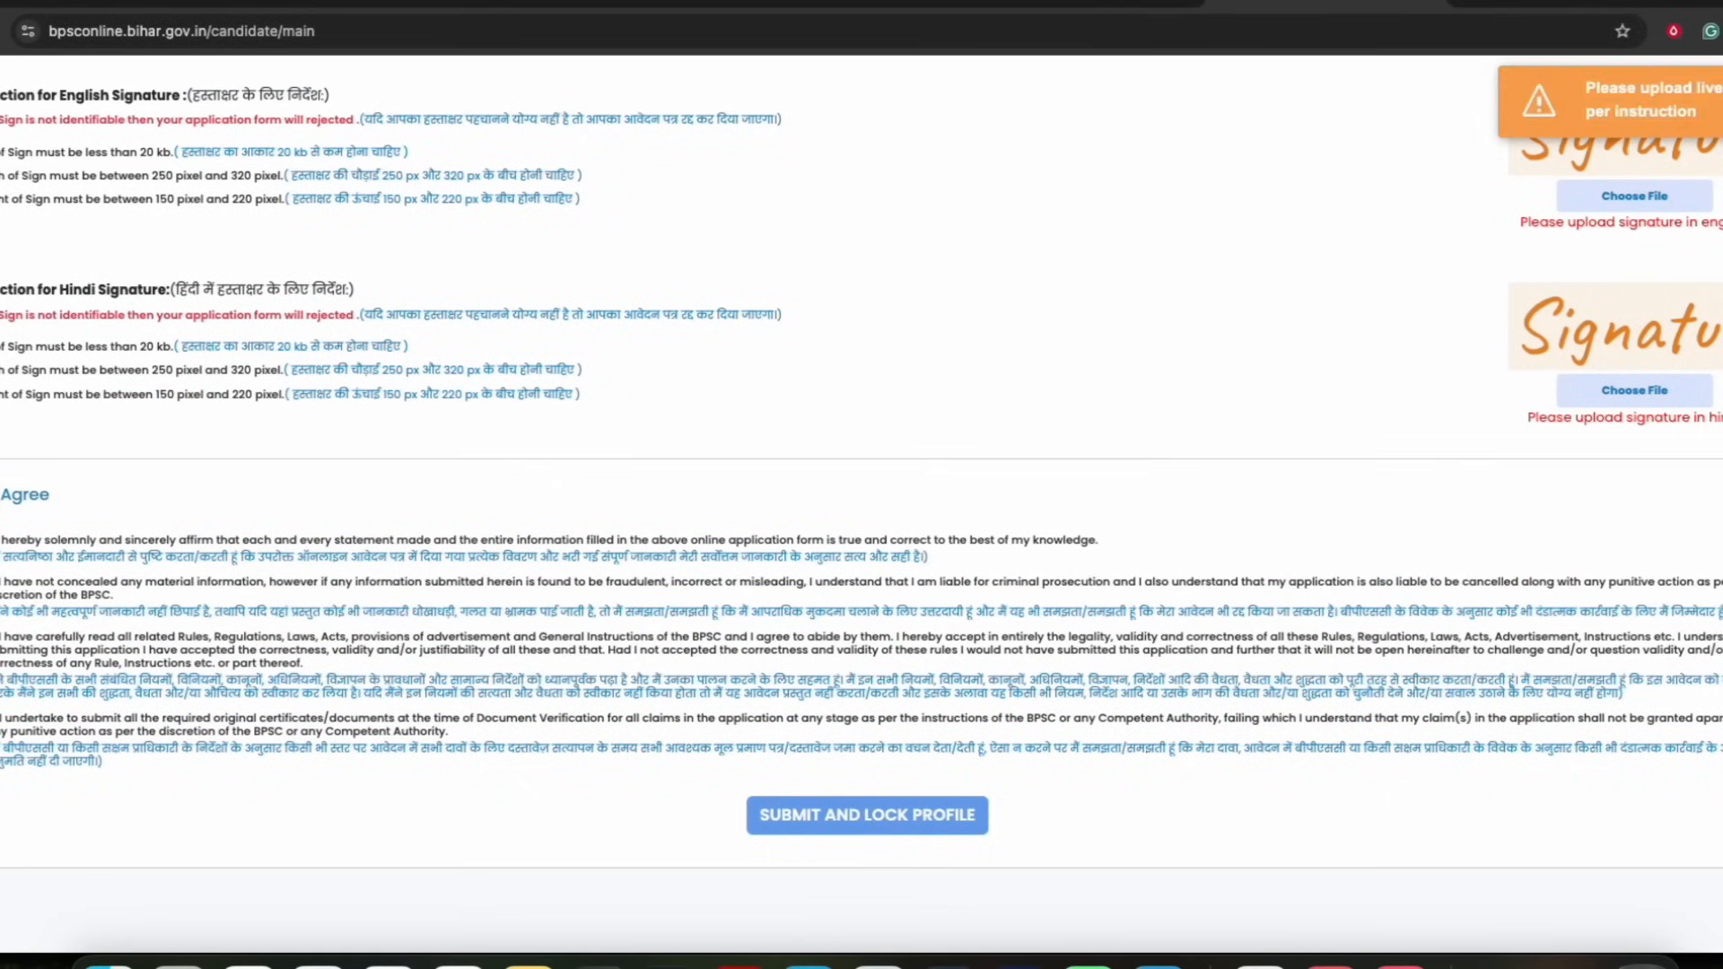
Scroll through the photo and signature section to review the captured photo and uploaded signatures
scroll(1193, 399, "up", 9)
scroll(1292, 386, "down", 4)
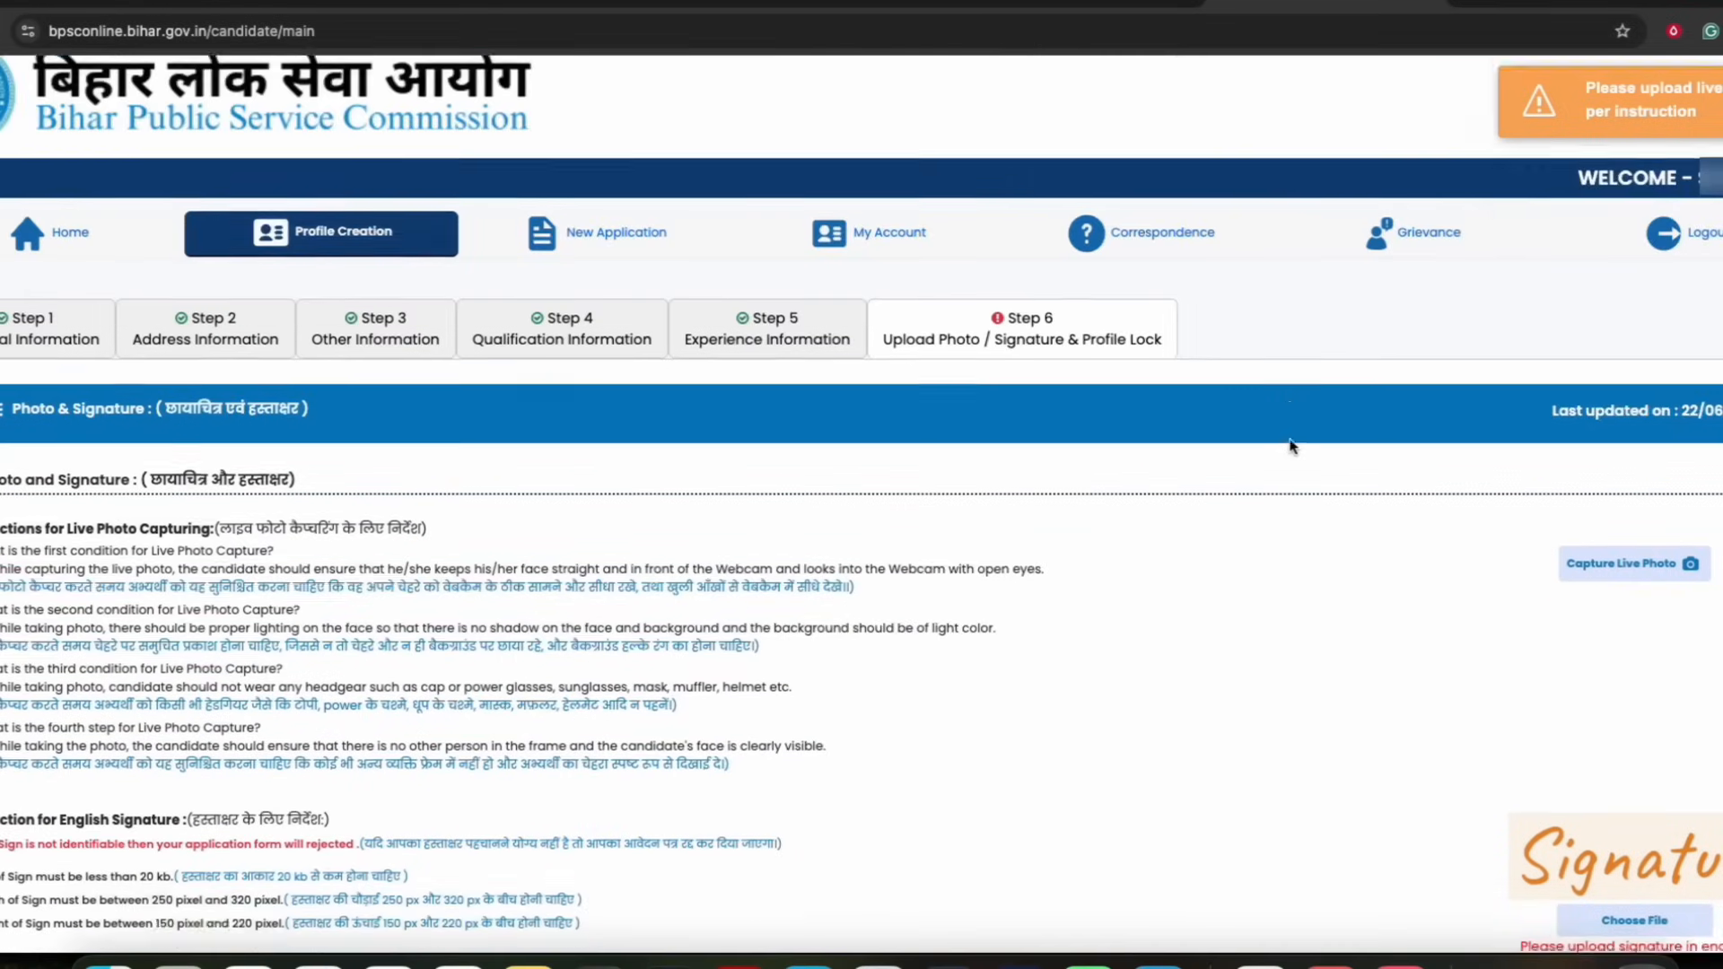
scroll(1259, 451, "down", 5)
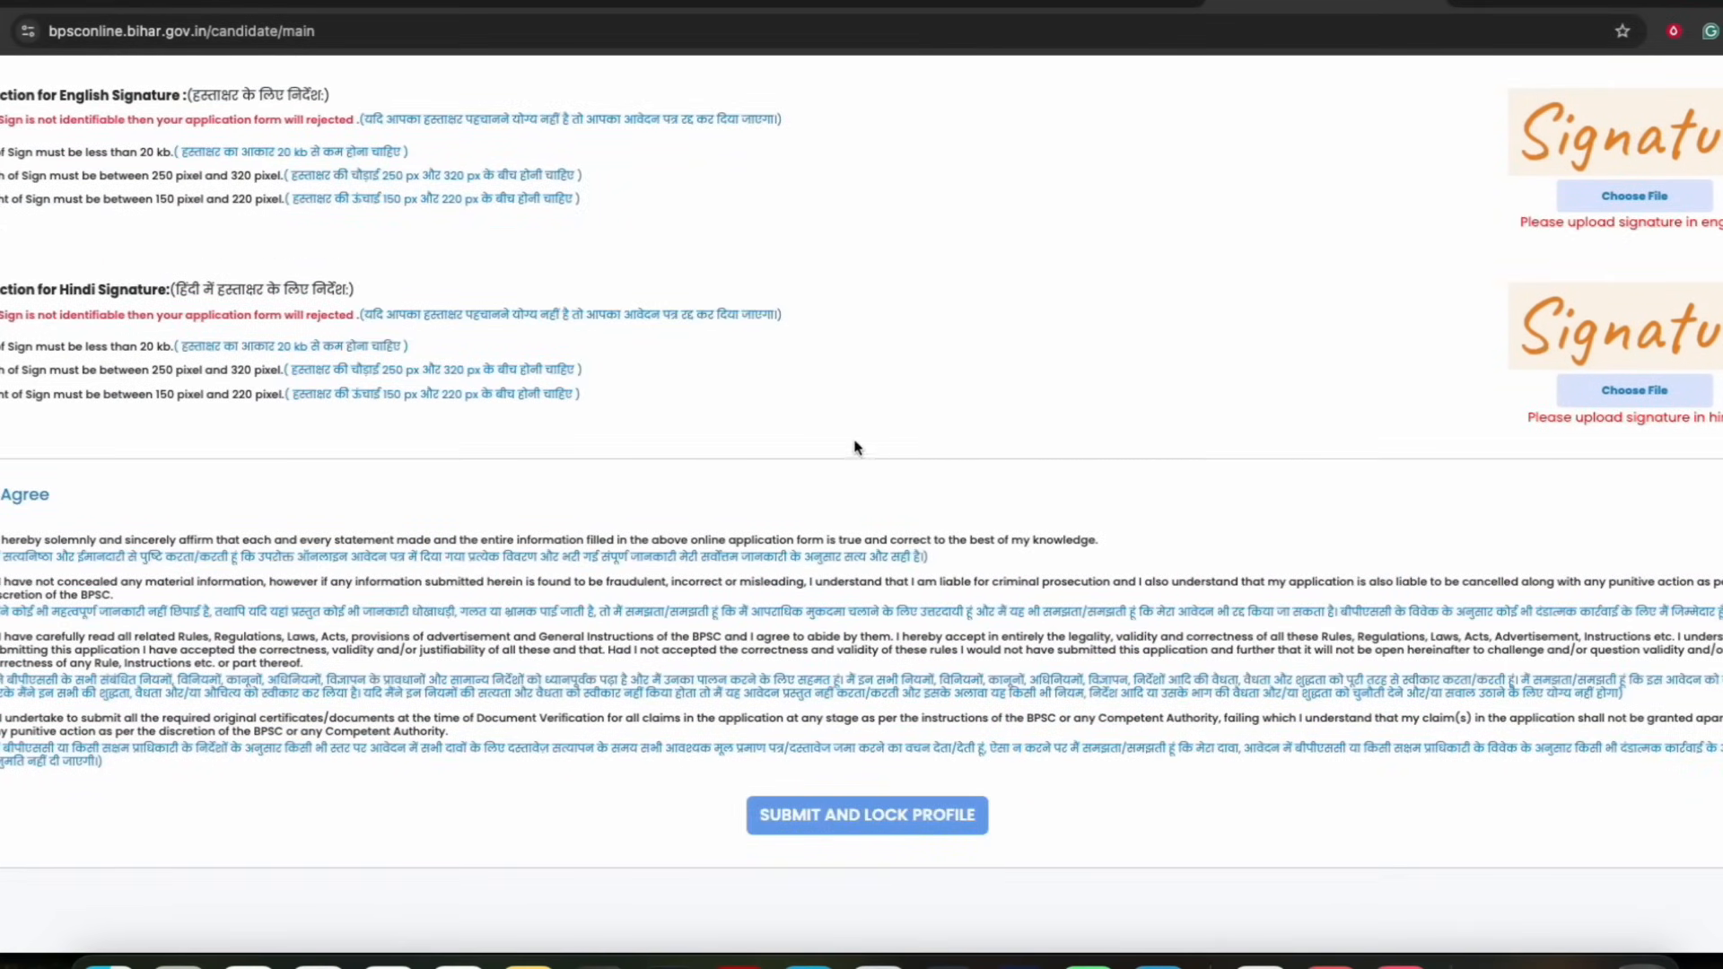
scroll(987, 476, "up", 8)
scroll(1104, 570, "down", 3)
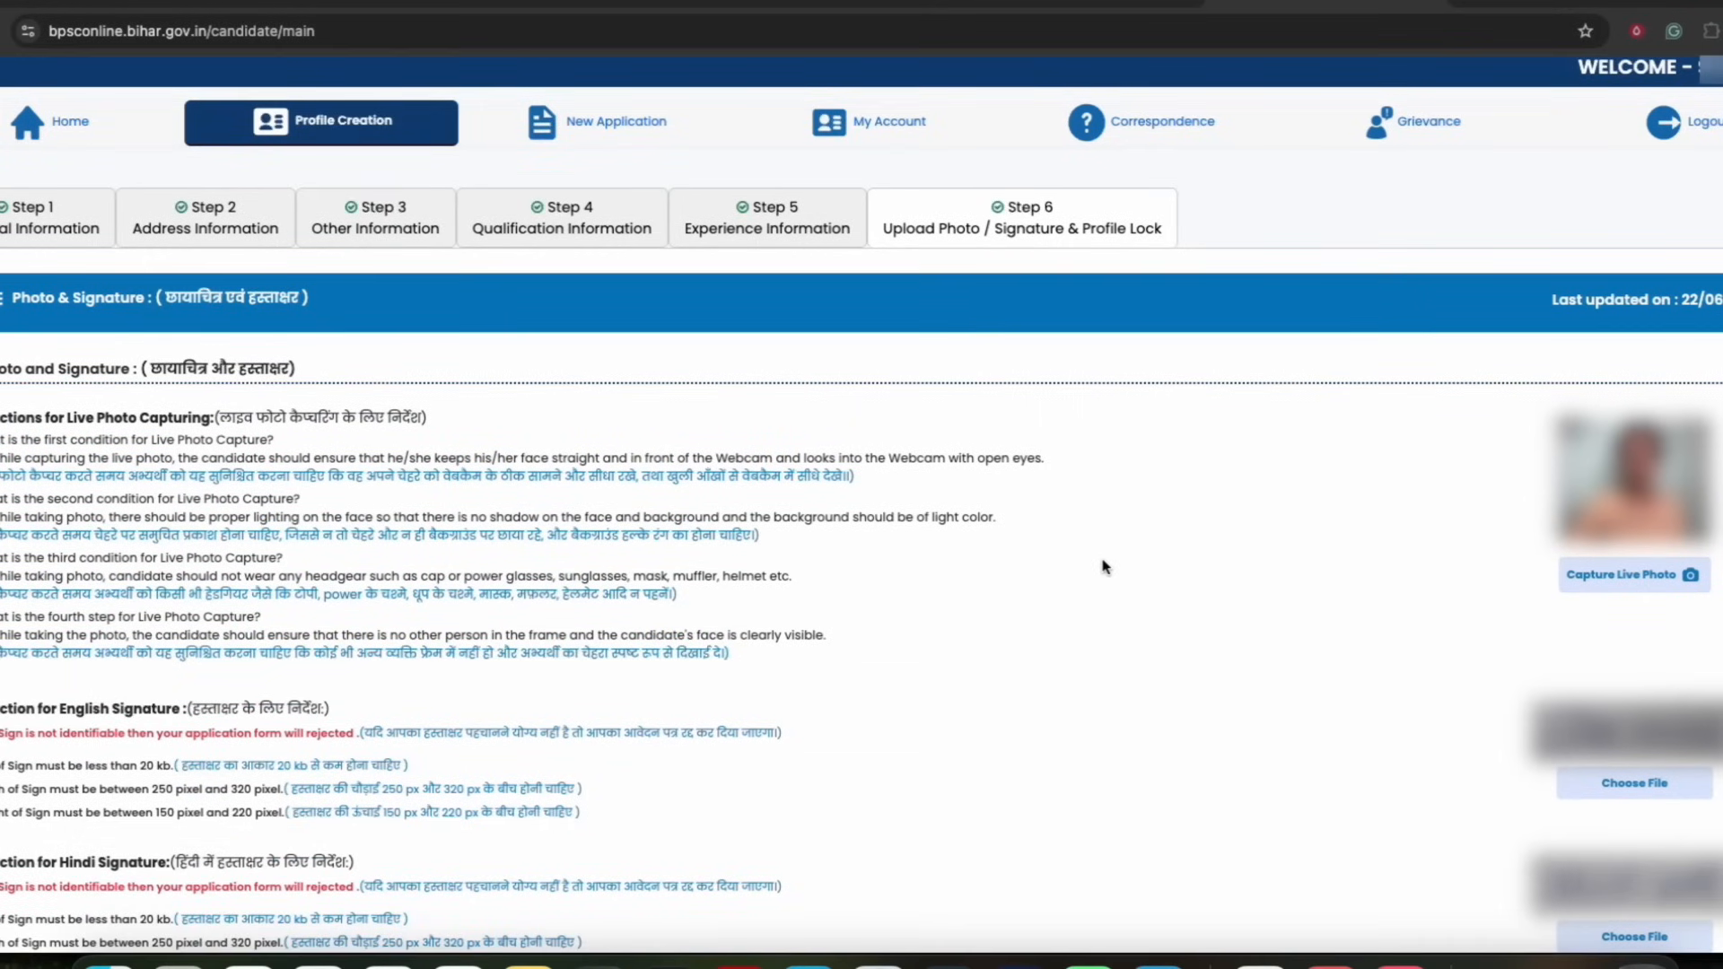
scroll(763, 565, "down", 5)
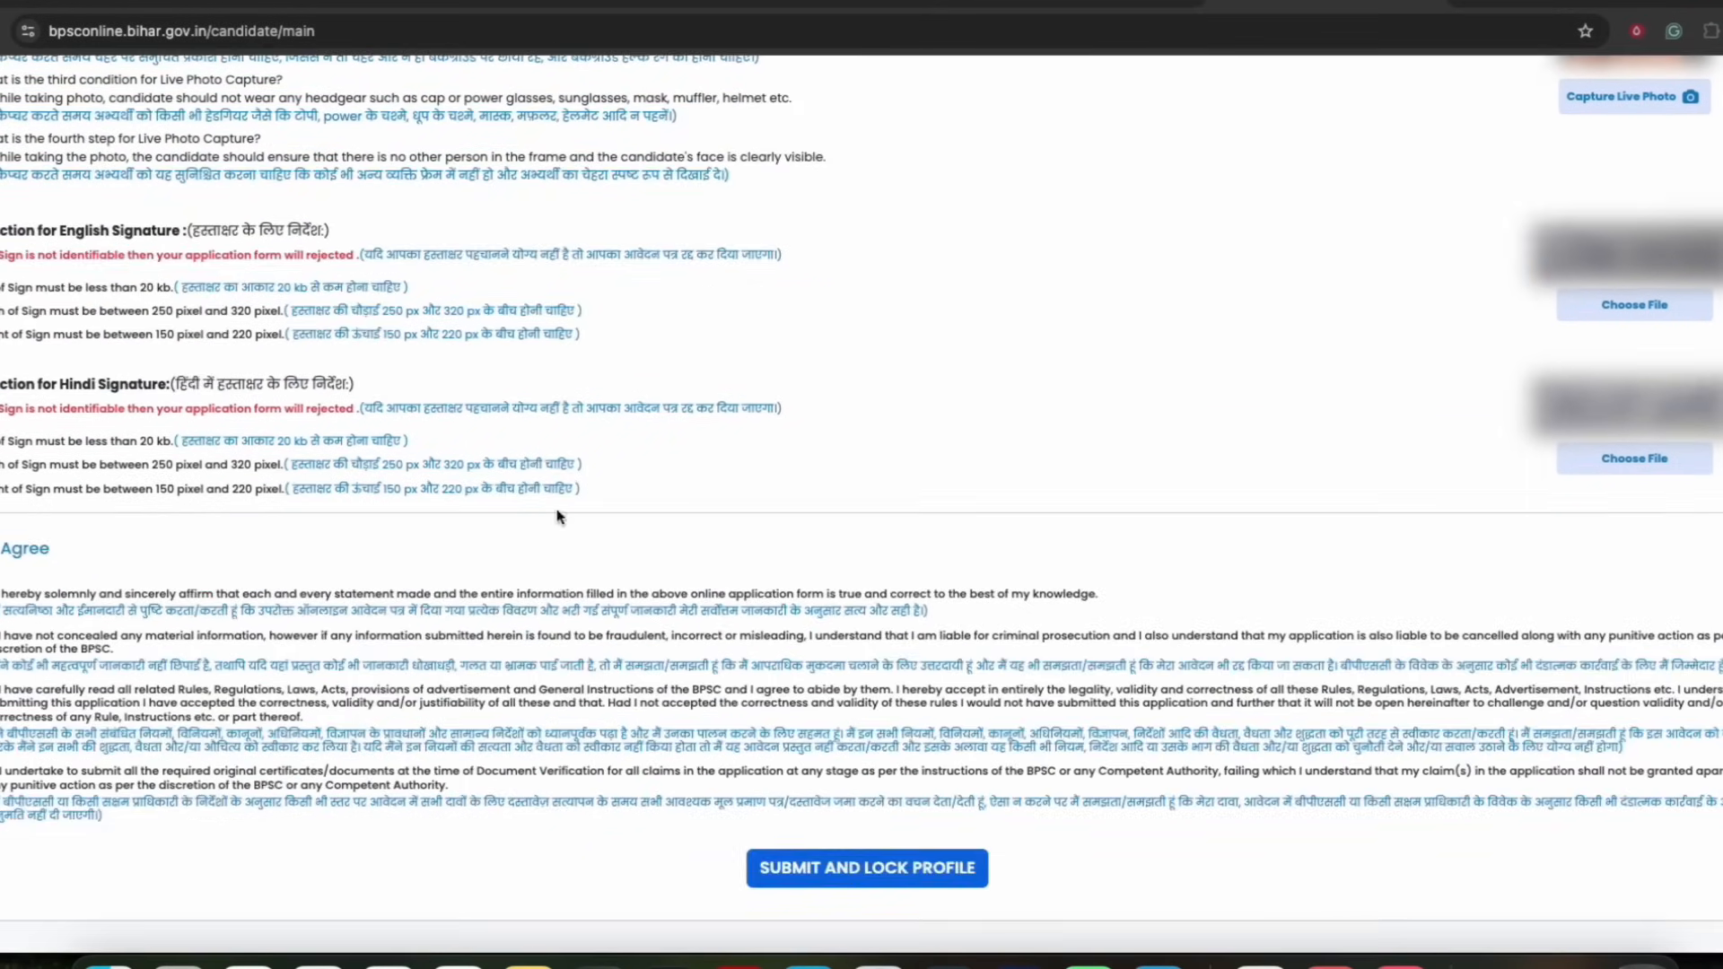
scroll(826, 507, "up", 6)
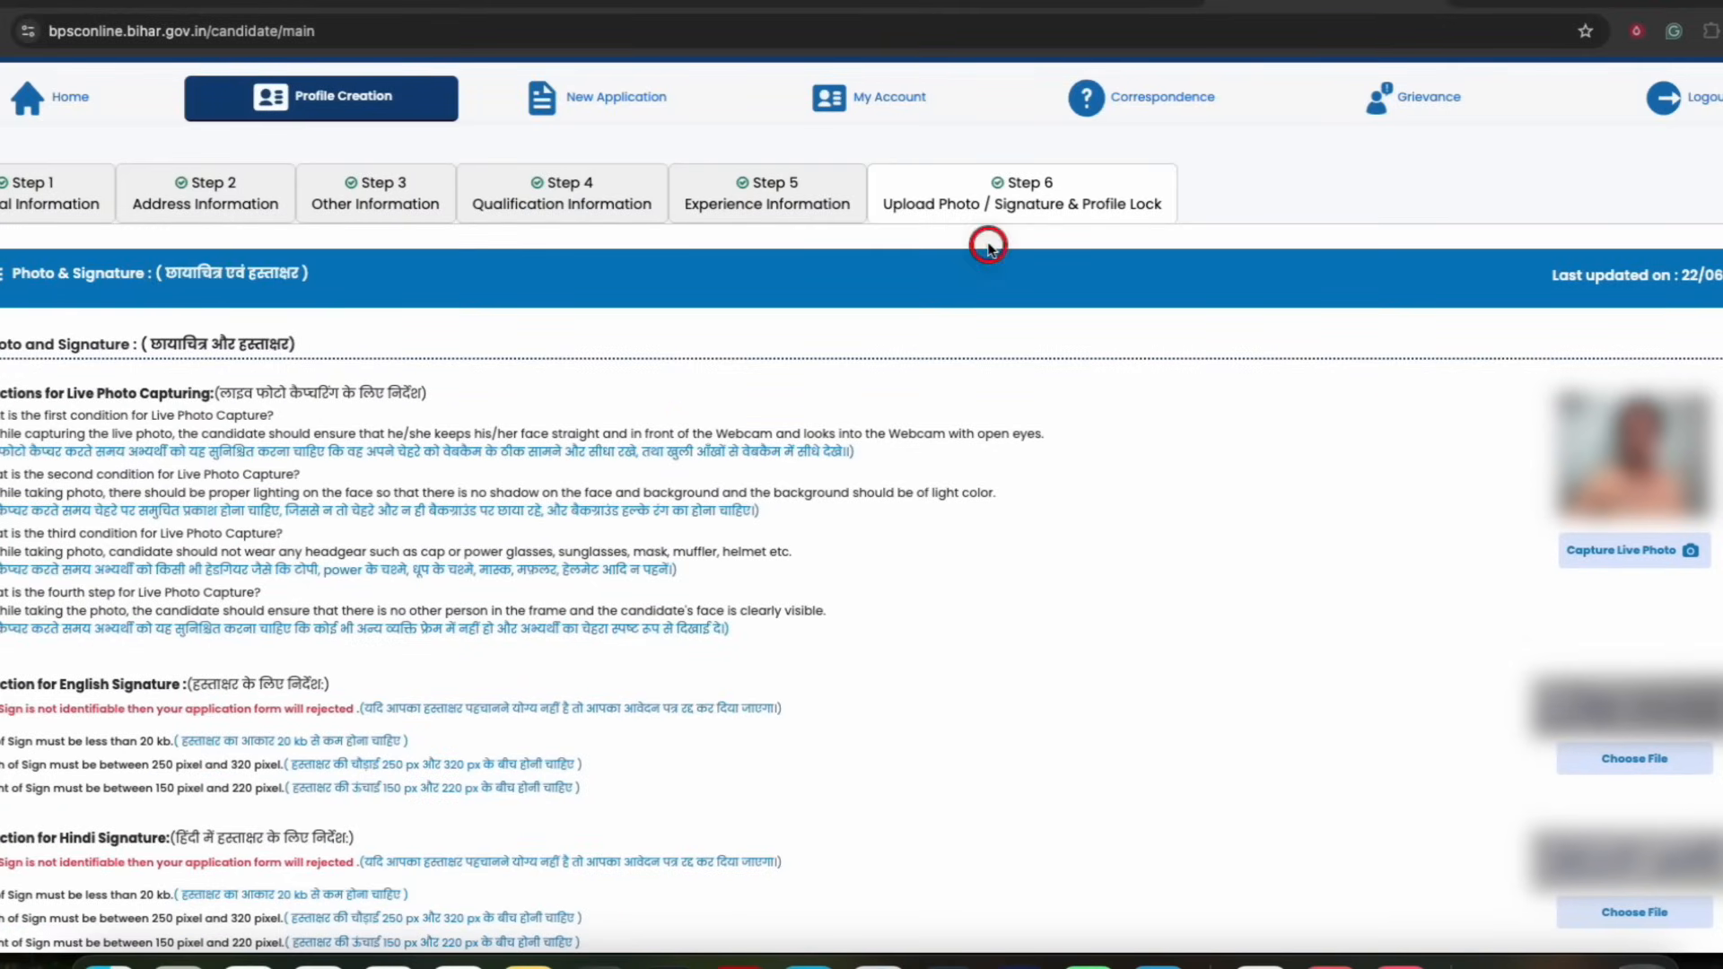
scroll(992, 325, "down", 6)
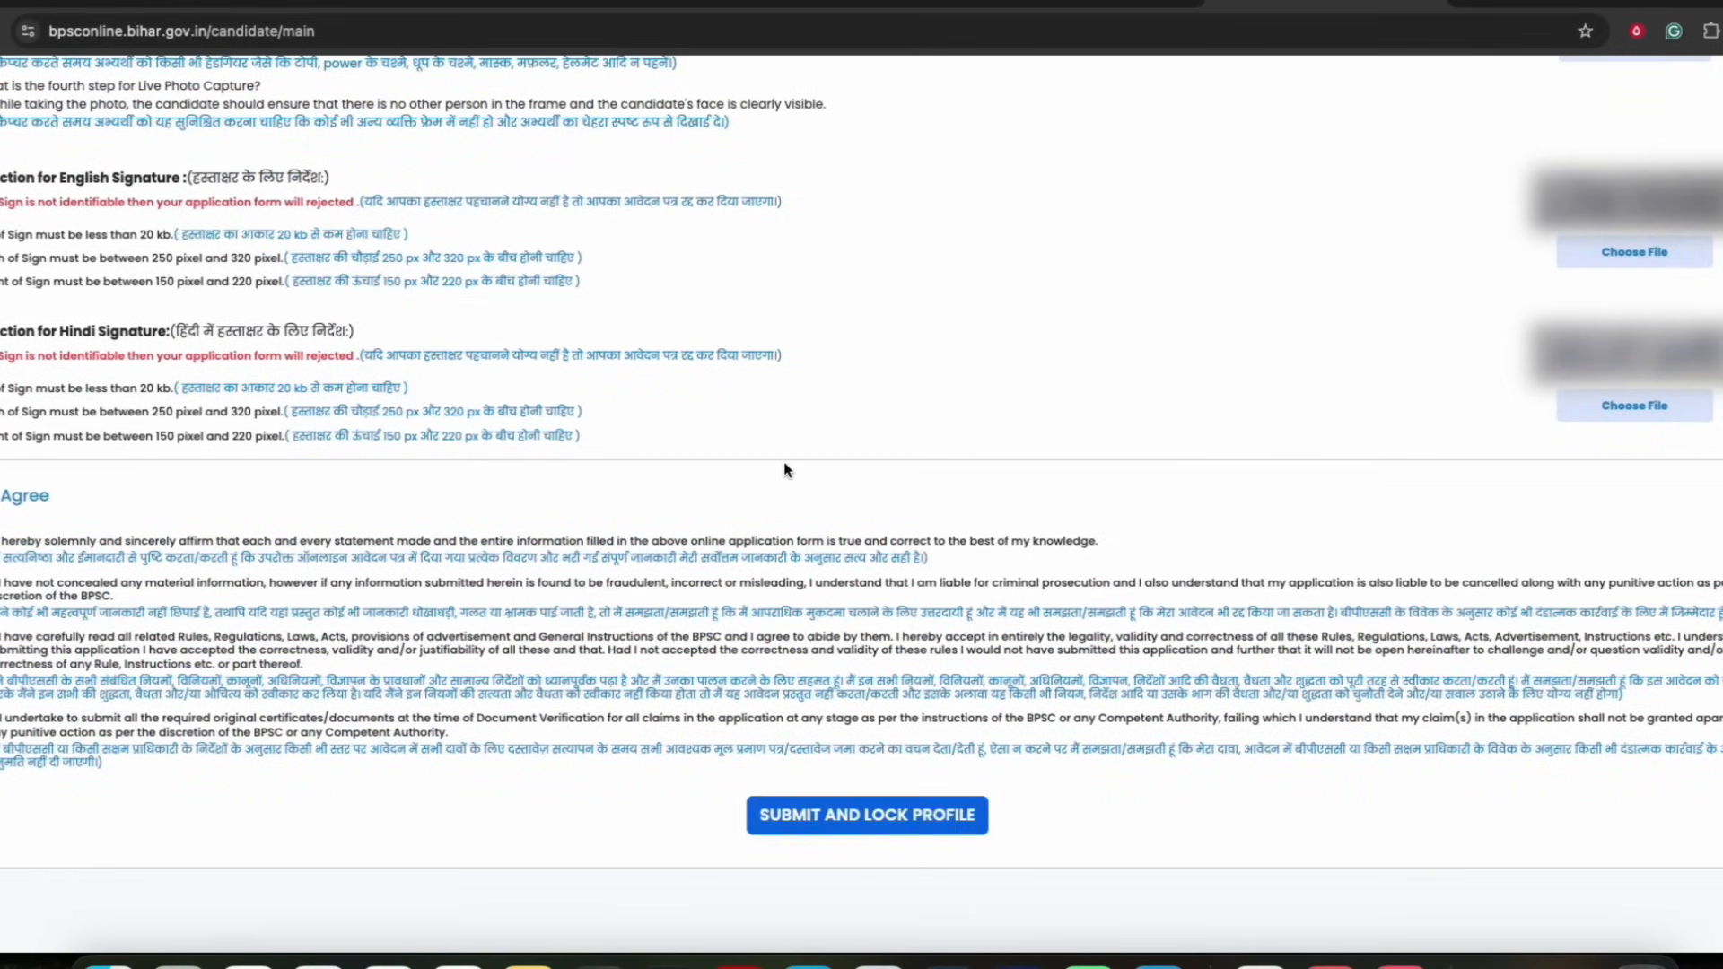
scroll(785, 471, "up", 5)
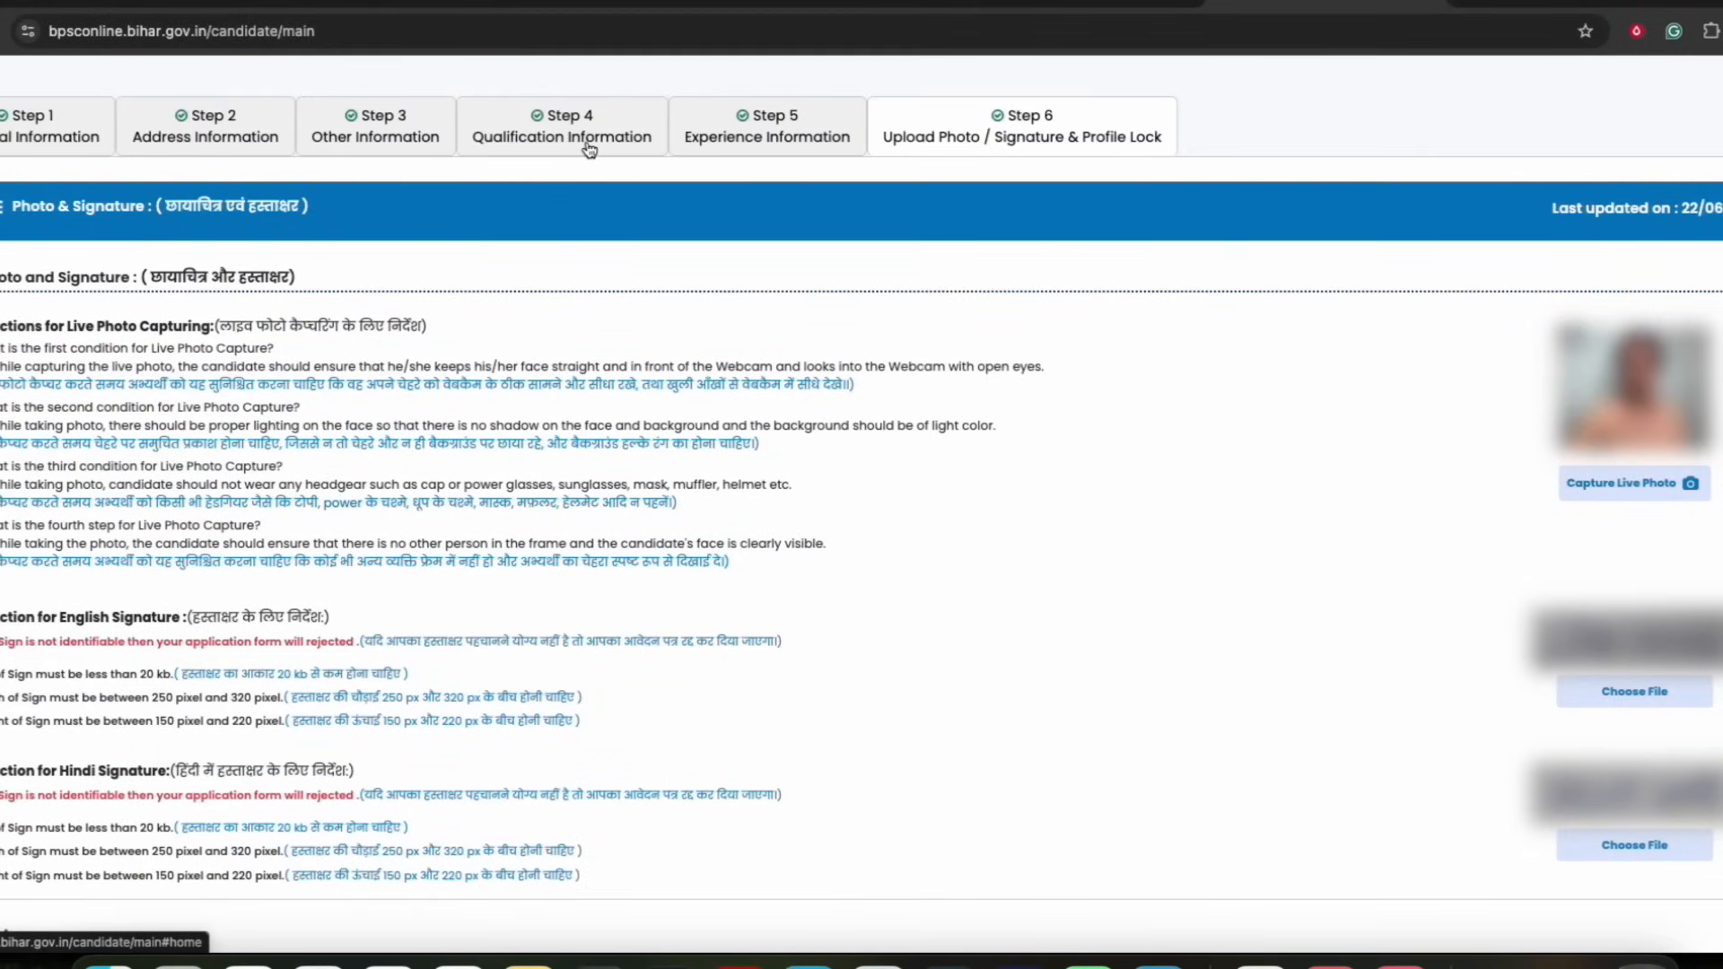
Revisit the Experience Information and Other Information steps to review their saved entries
left_click(795, 132)
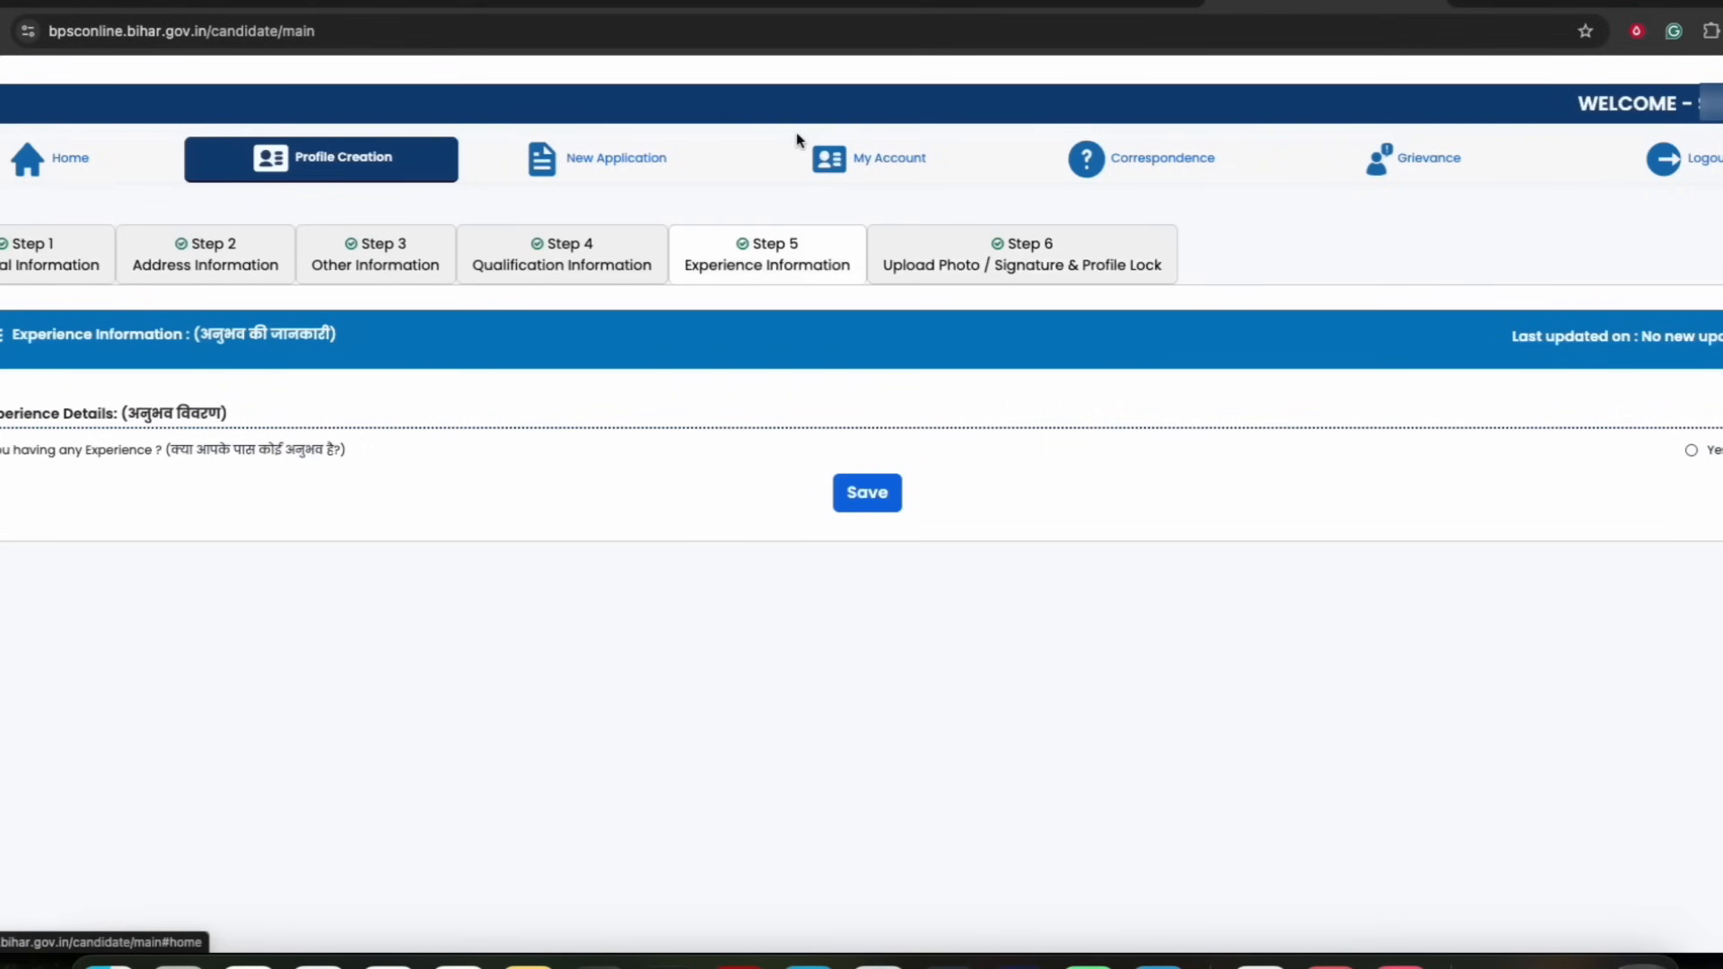
left_click(386, 269)
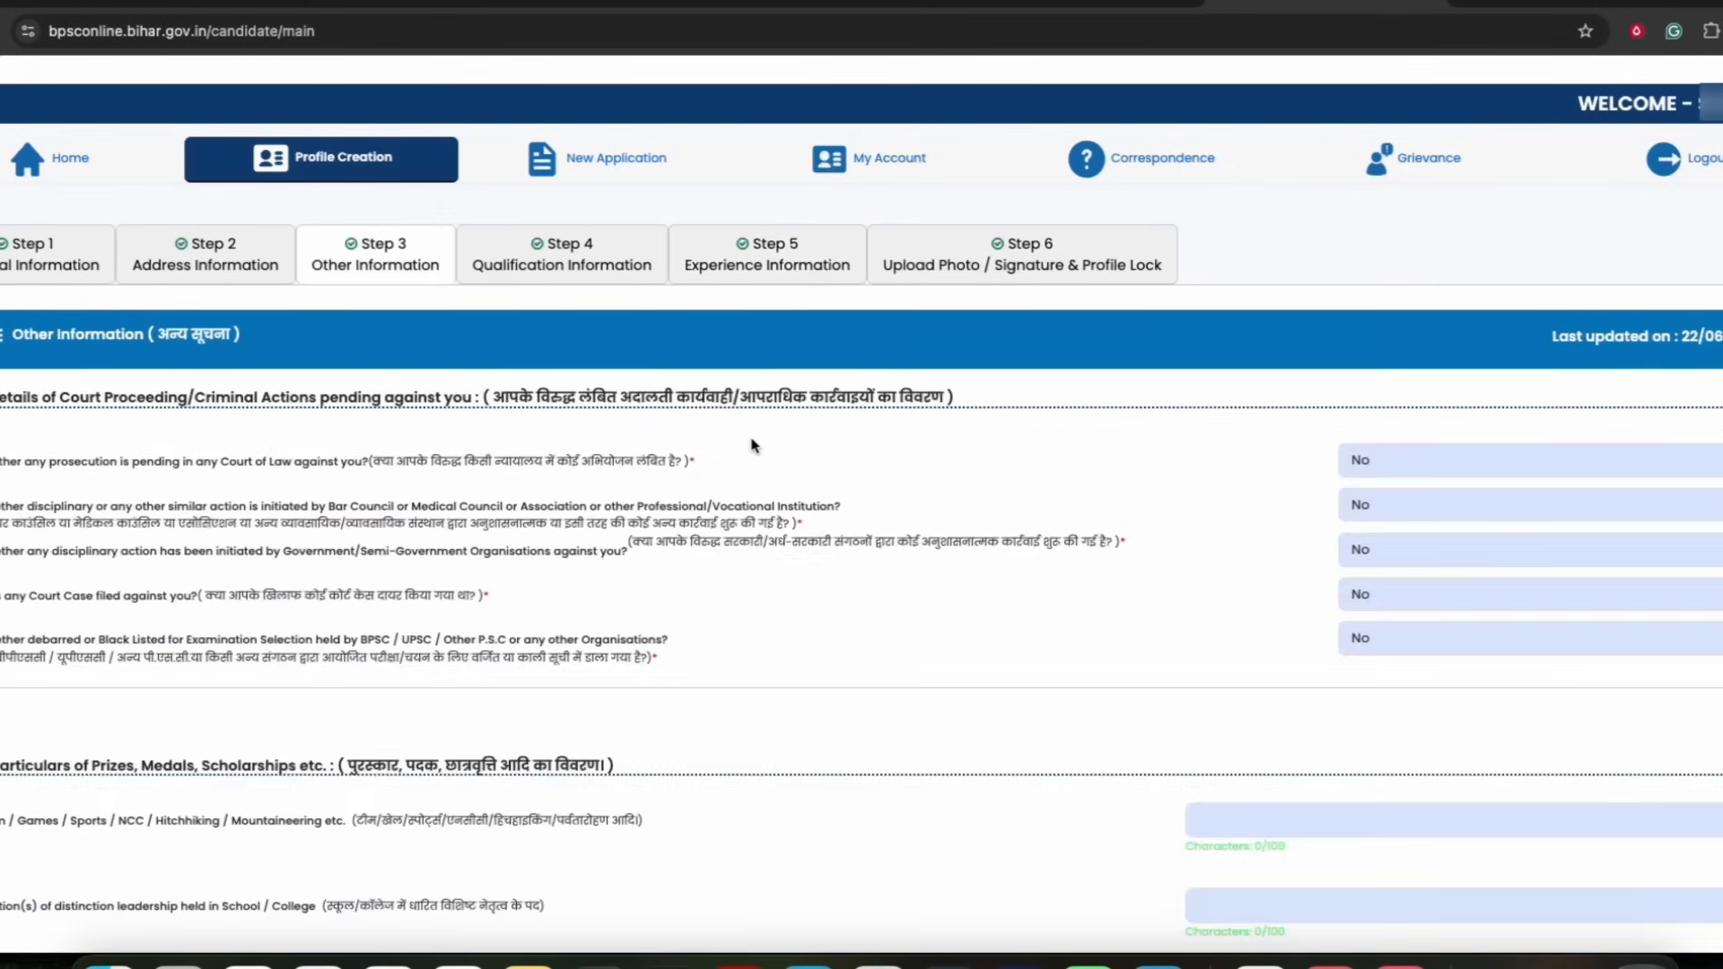
scroll(801, 456, "down", 4)
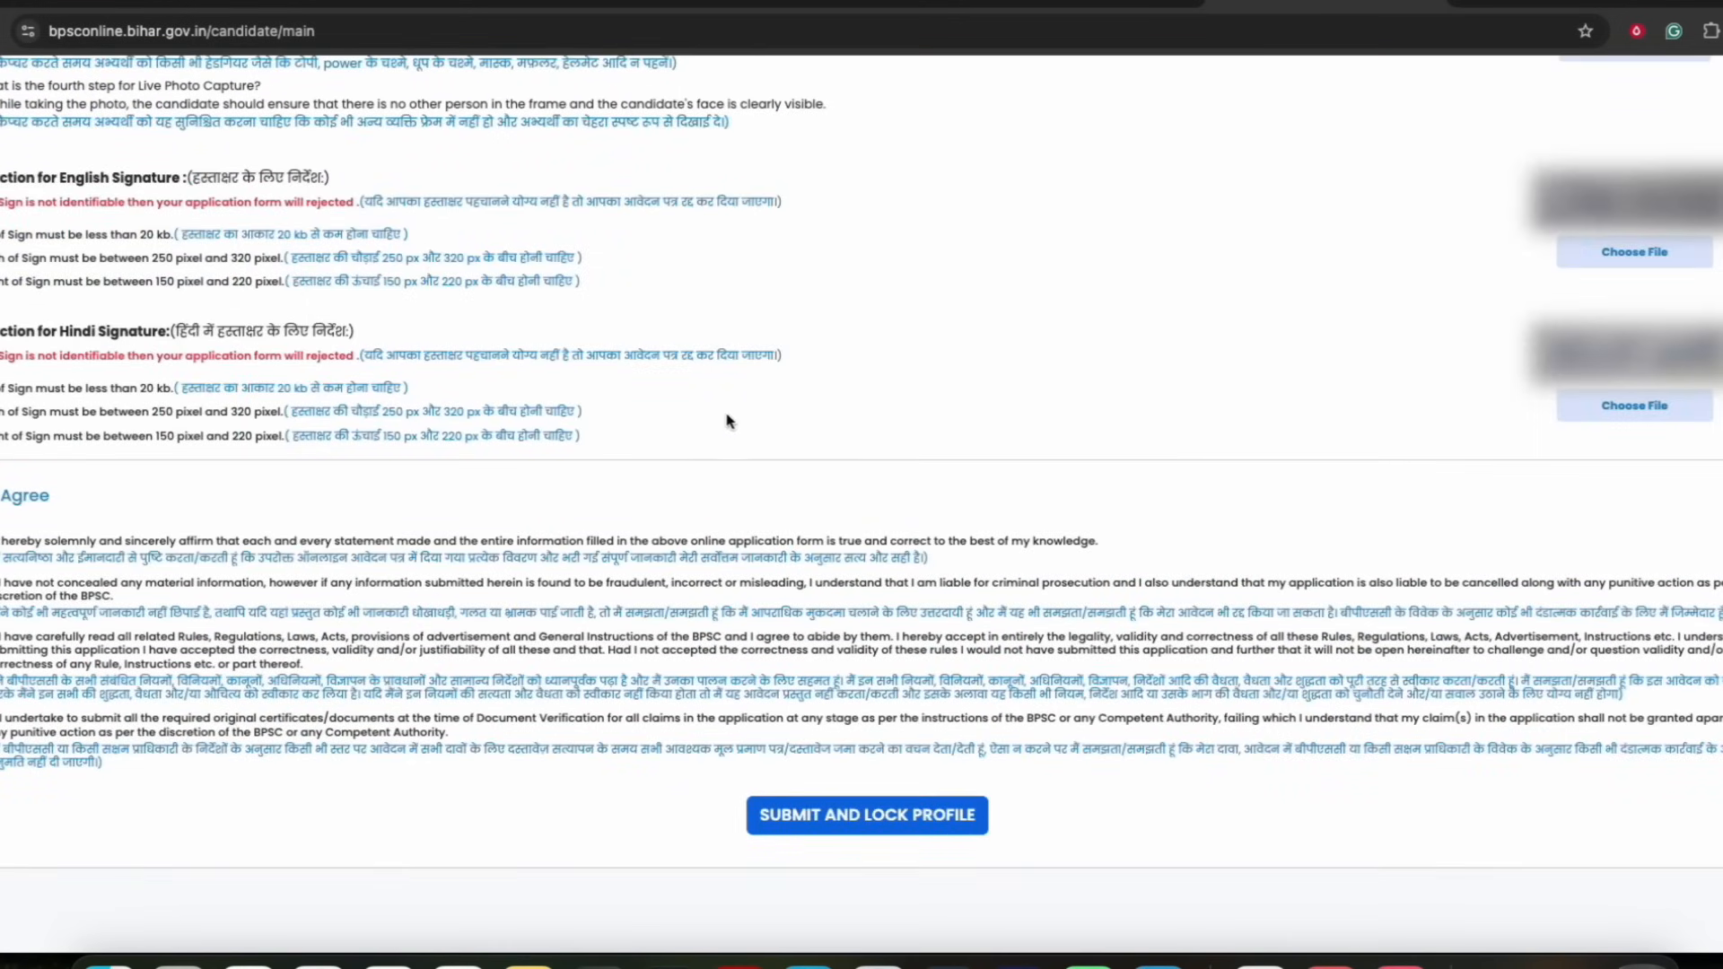
Submit and lock the profile, confirming that the entries have been verified
left_click(845, 821)
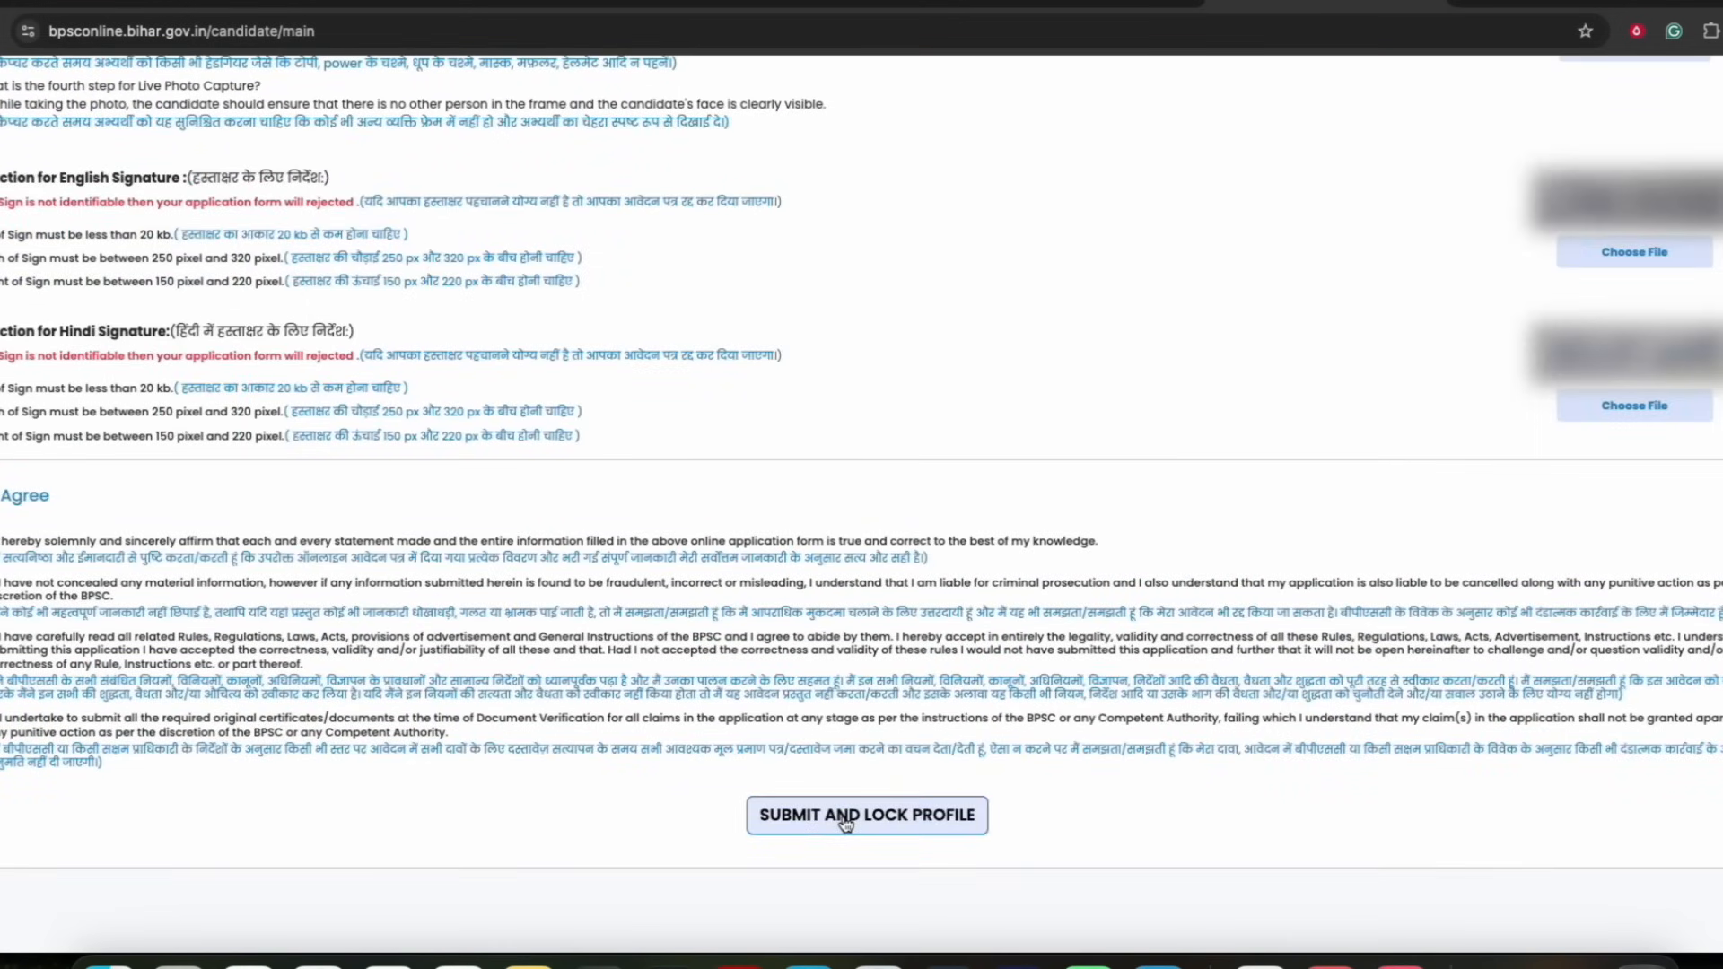
left_click(845, 817)
left_click_drag(681, 171, 853, 162)
left_click(854, 160)
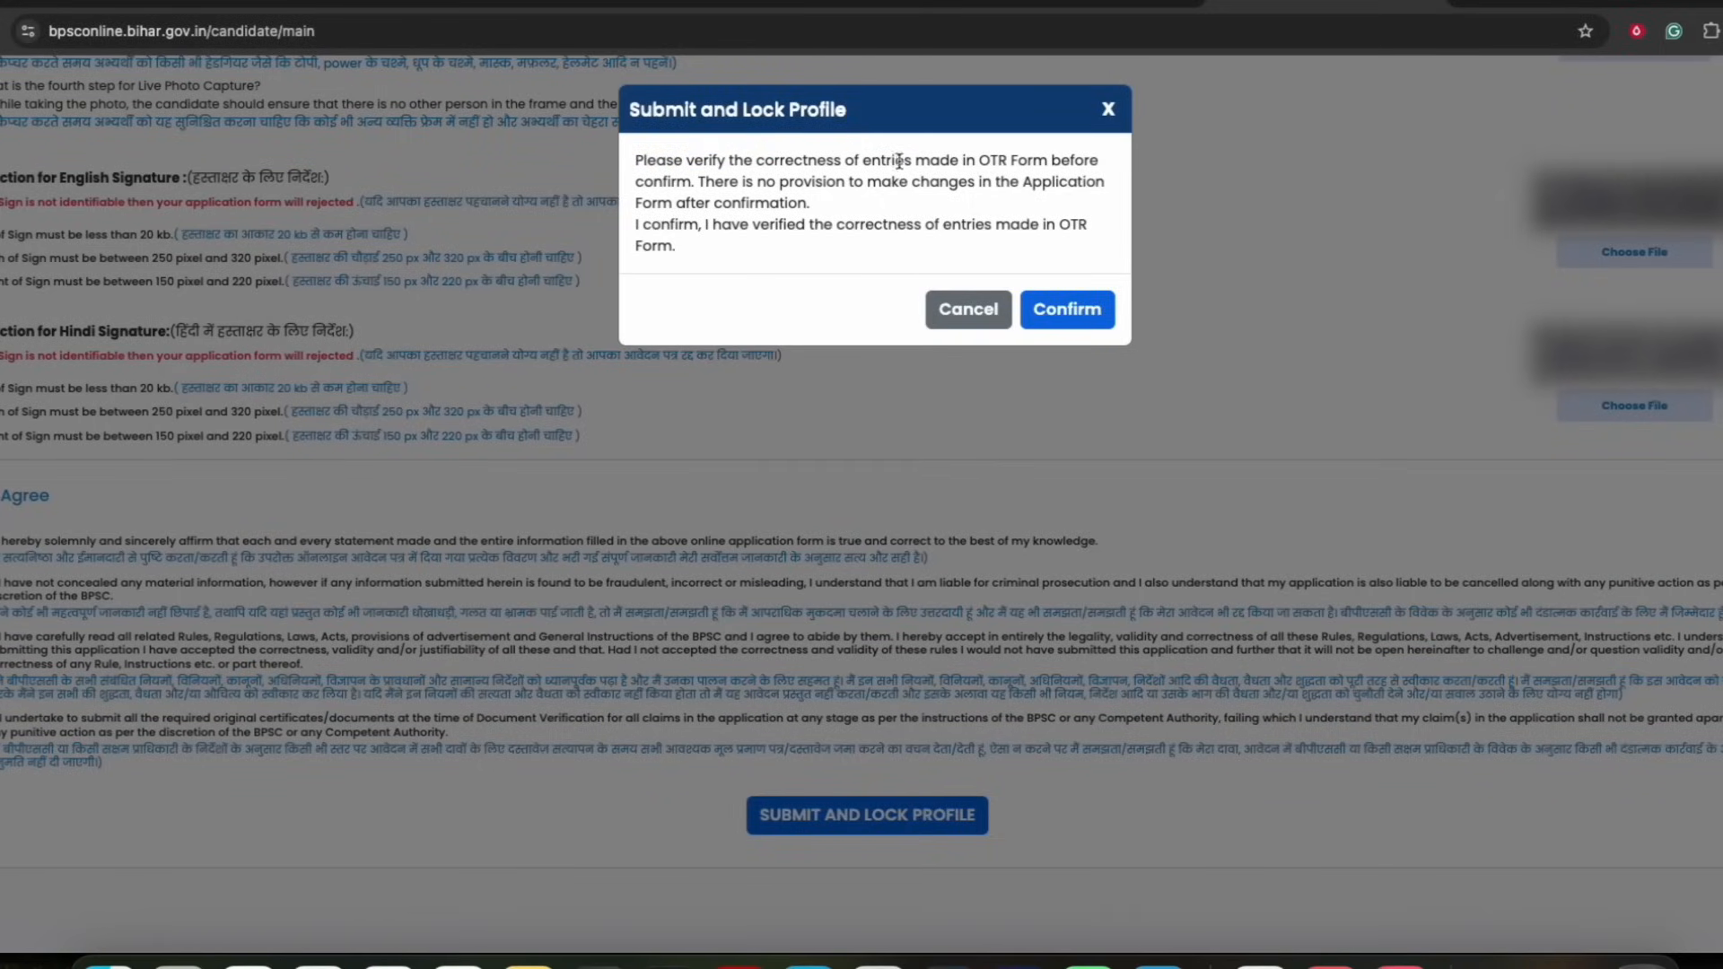
left_click(1065, 316)
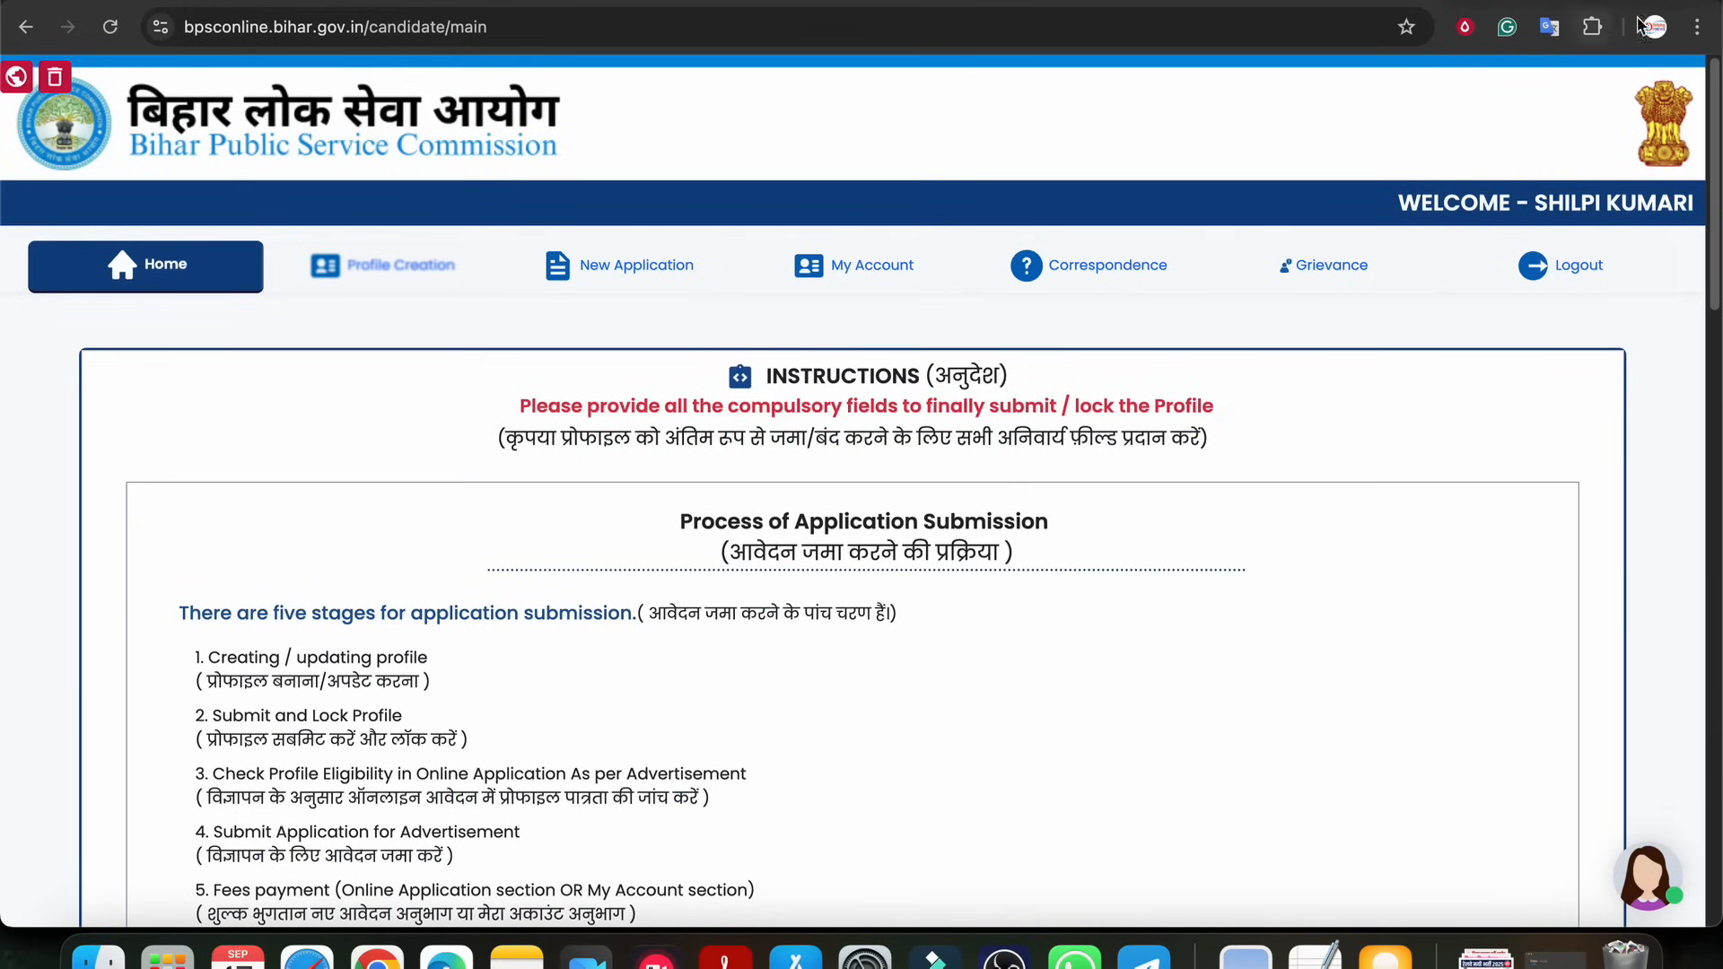
mouse_move(1365, 2)
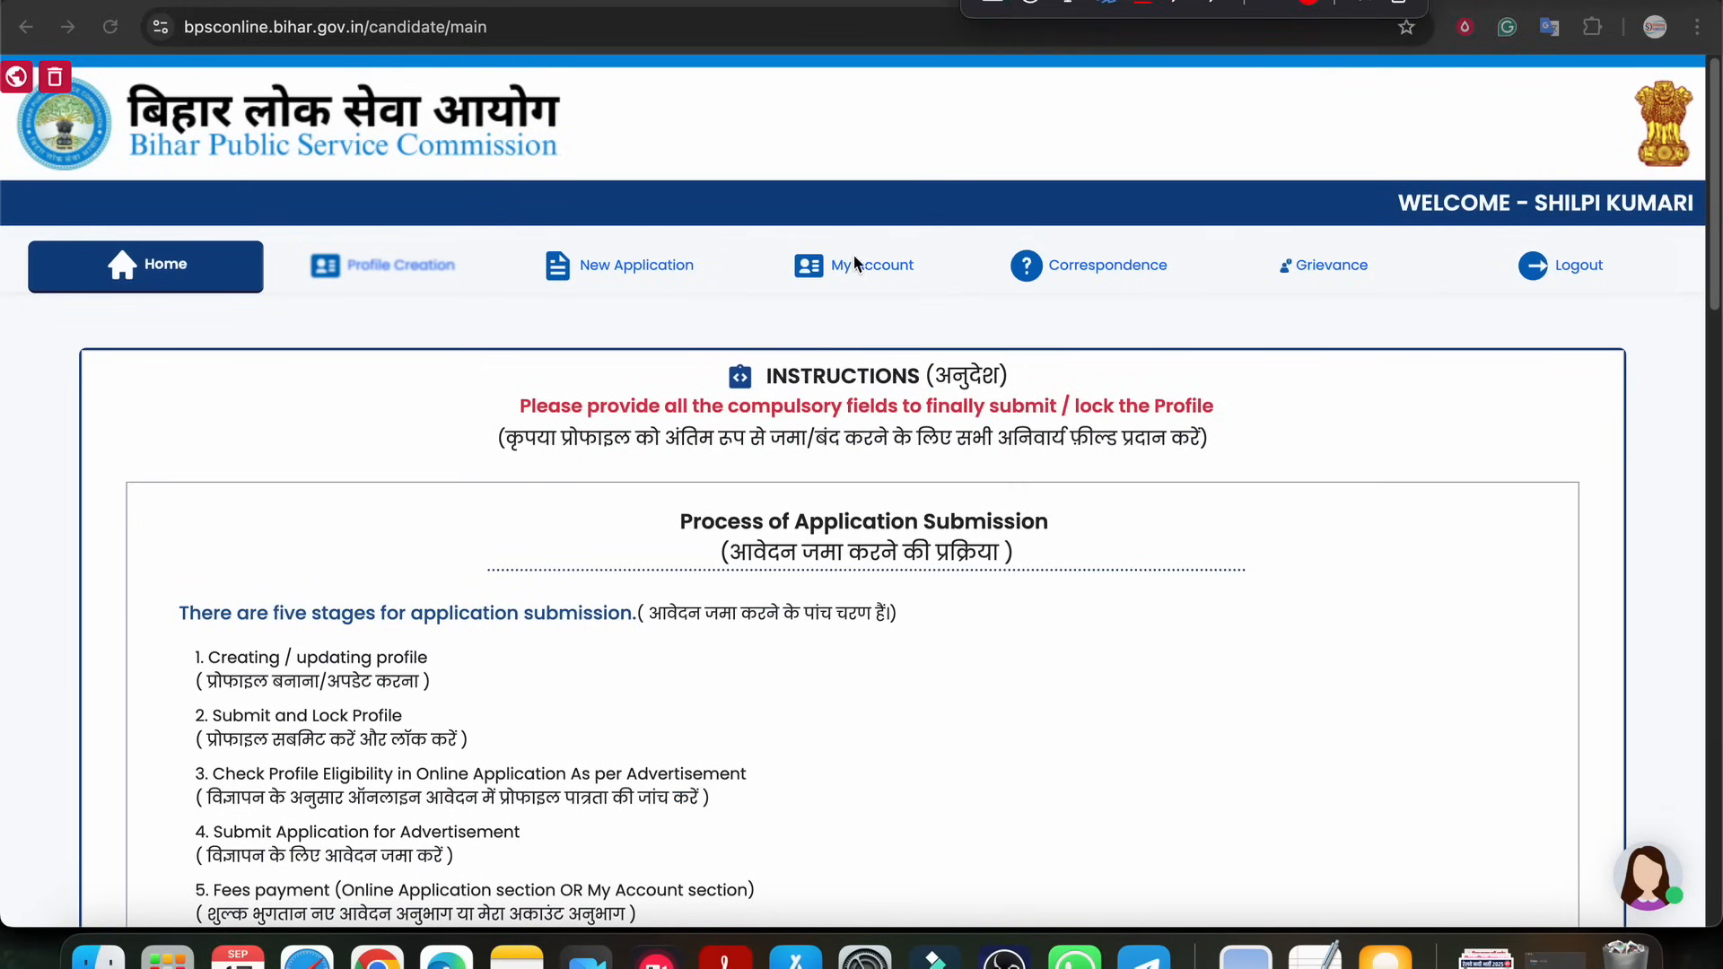
left_click_drag(788, 236, 556, 227)
left_click_drag(602, 306, 667, 228)
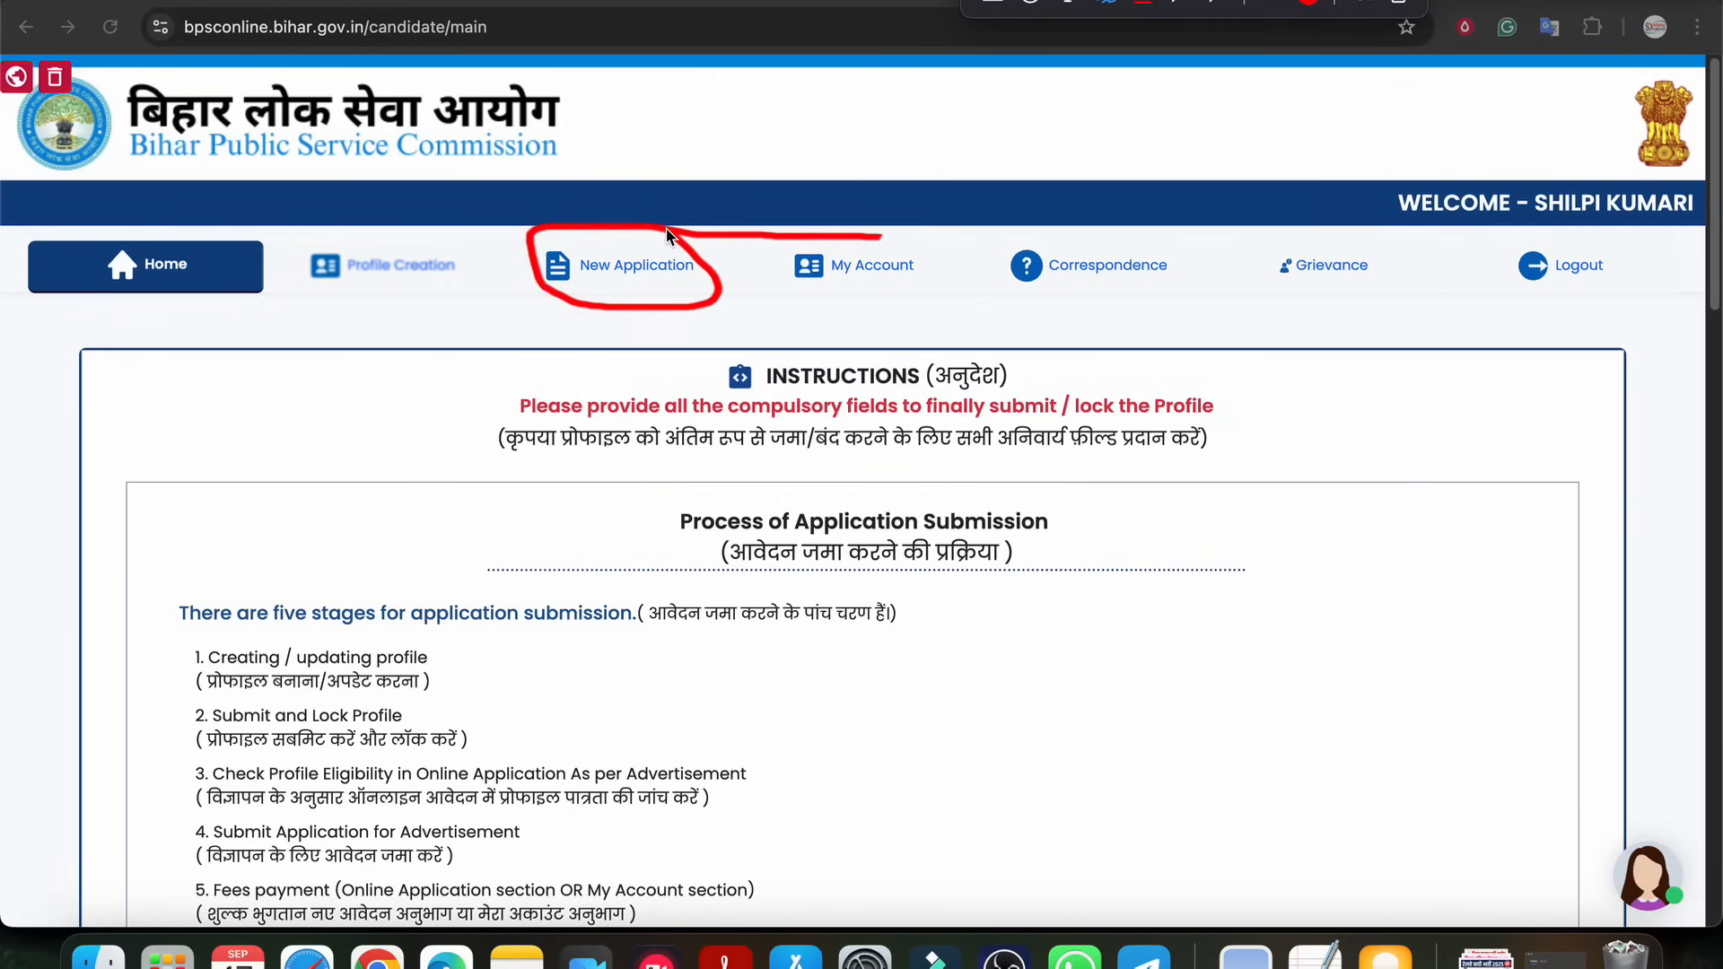
mouse_move(914, 237)
left_mouse_down()
mouse_move(793, 268)
mouse_move(951, 244)
mouse_move(893, 238)
left_mouse_up()
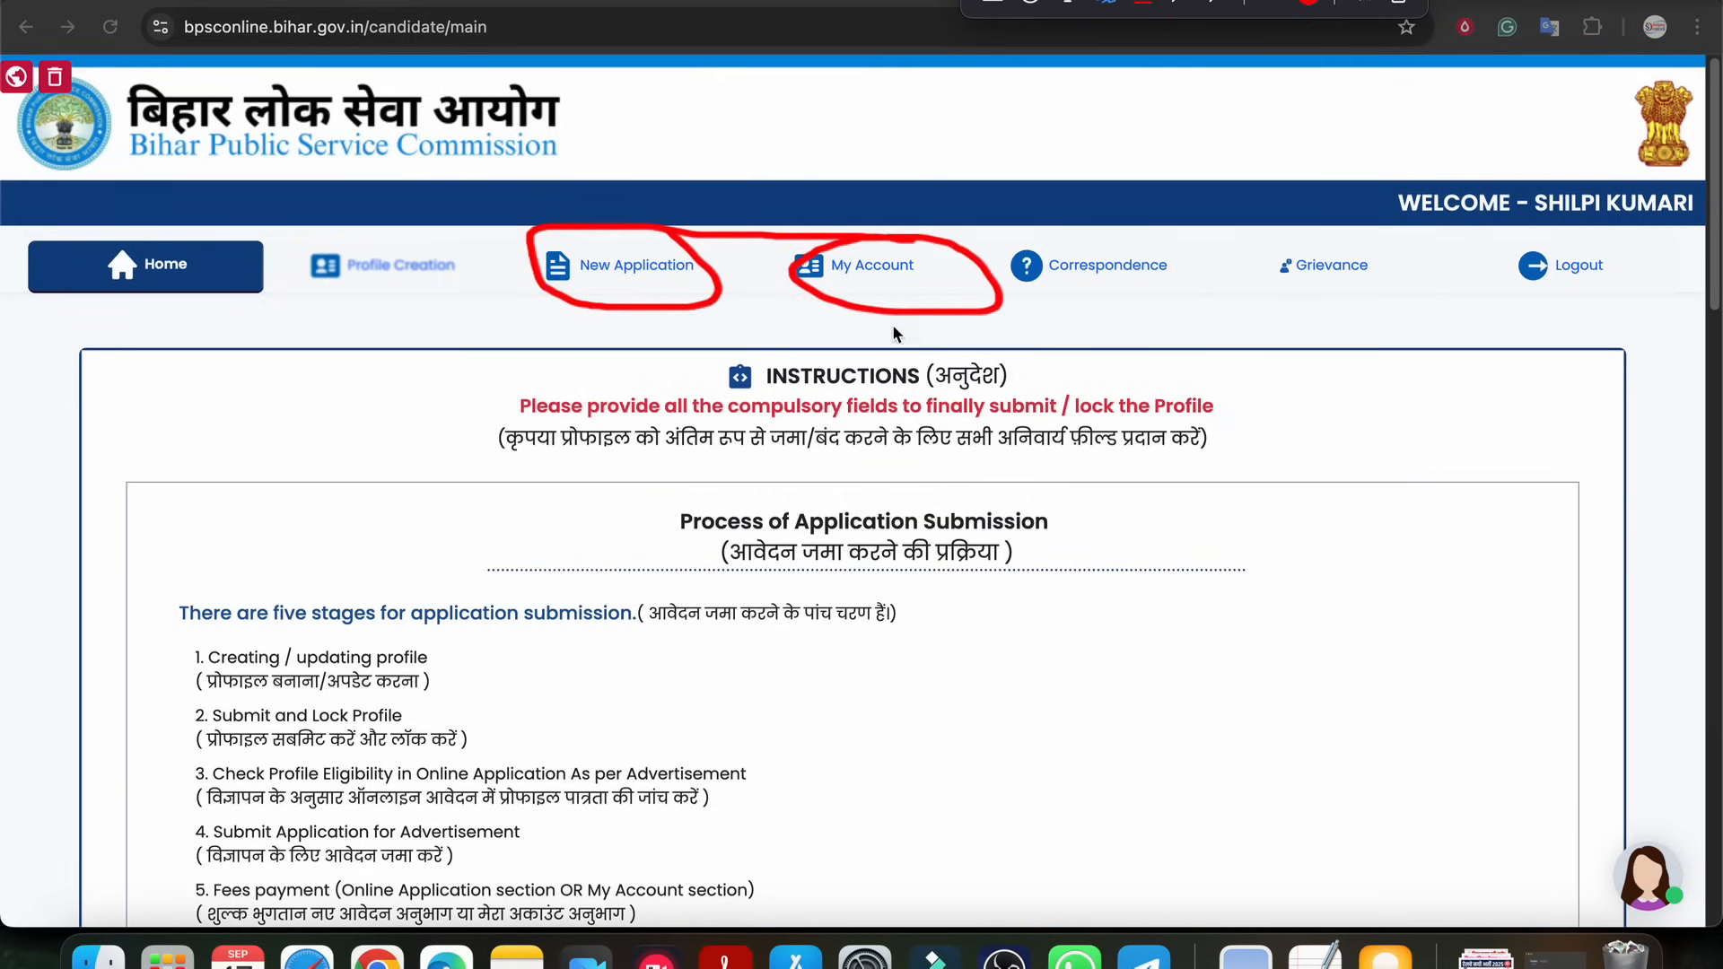
left_click_drag(1203, 352, 1051, 320)
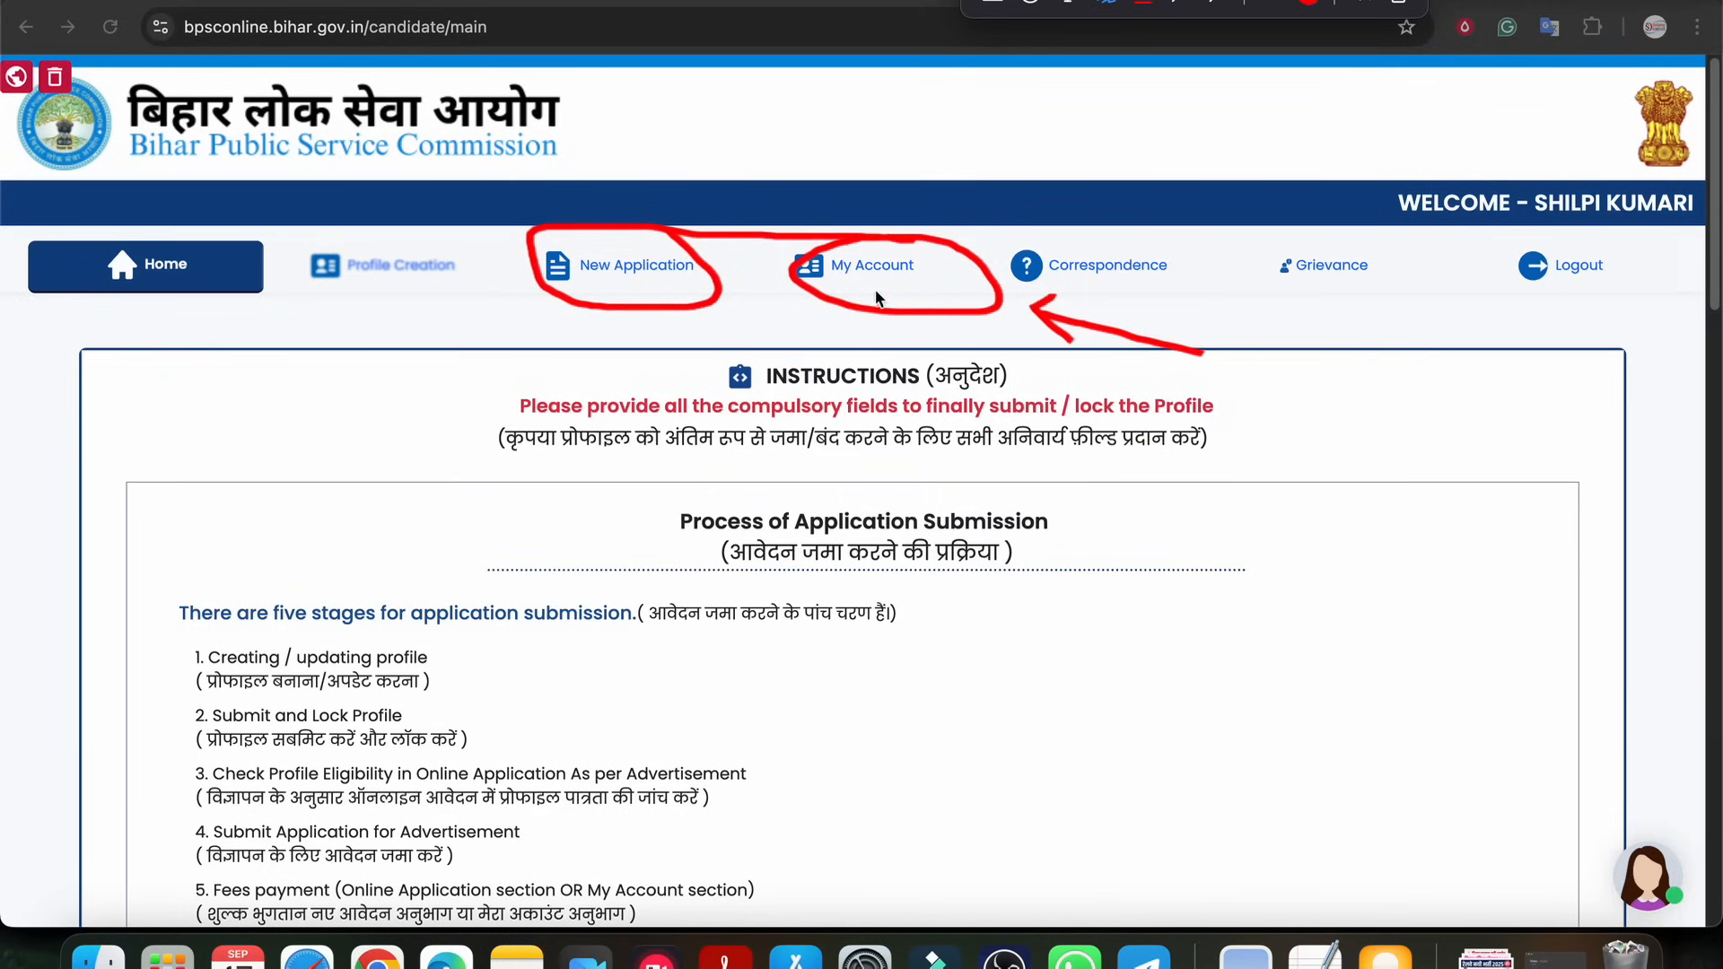
mouse_move(775, 358)
left_mouse_down()
mouse_move(831, 315)
mouse_move(823, 339)
left_mouse_up()
mouse_move(372, 364)
left_mouse_down()
mouse_move(499, 311)
mouse_move(508, 344)
left_mouse_up()
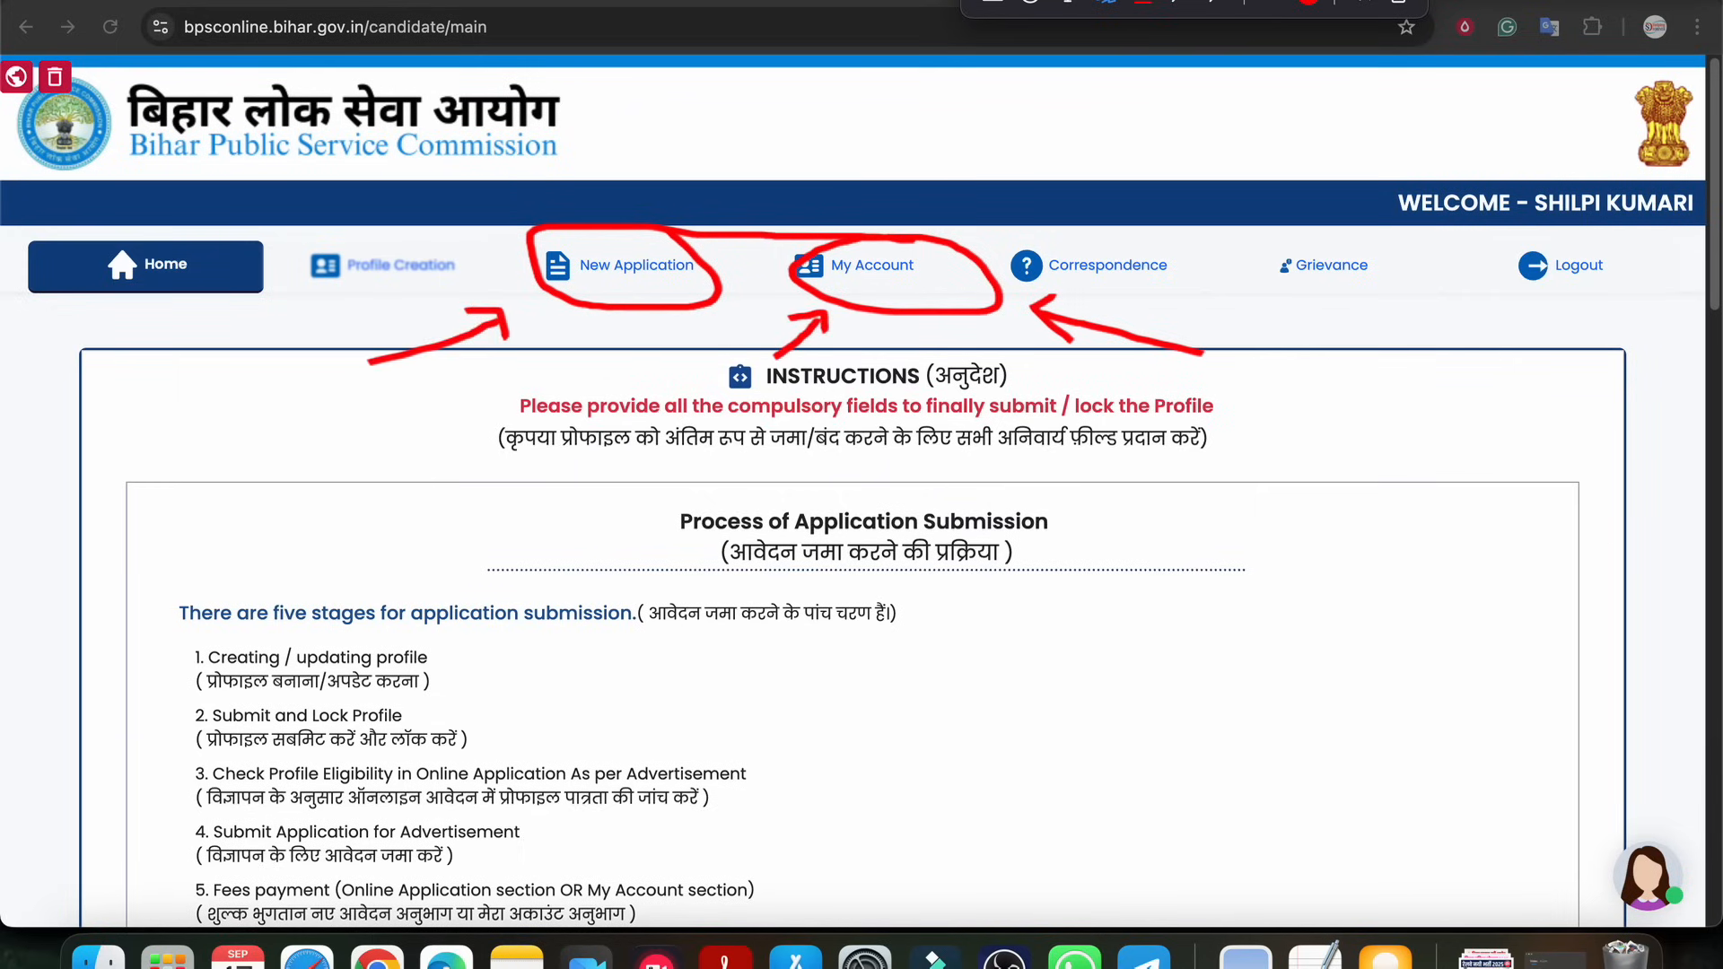
left_click(1399, 1)
Open the New Application page and browse the list of open advertisements
left_click(632, 267)
left_click(633, 274)
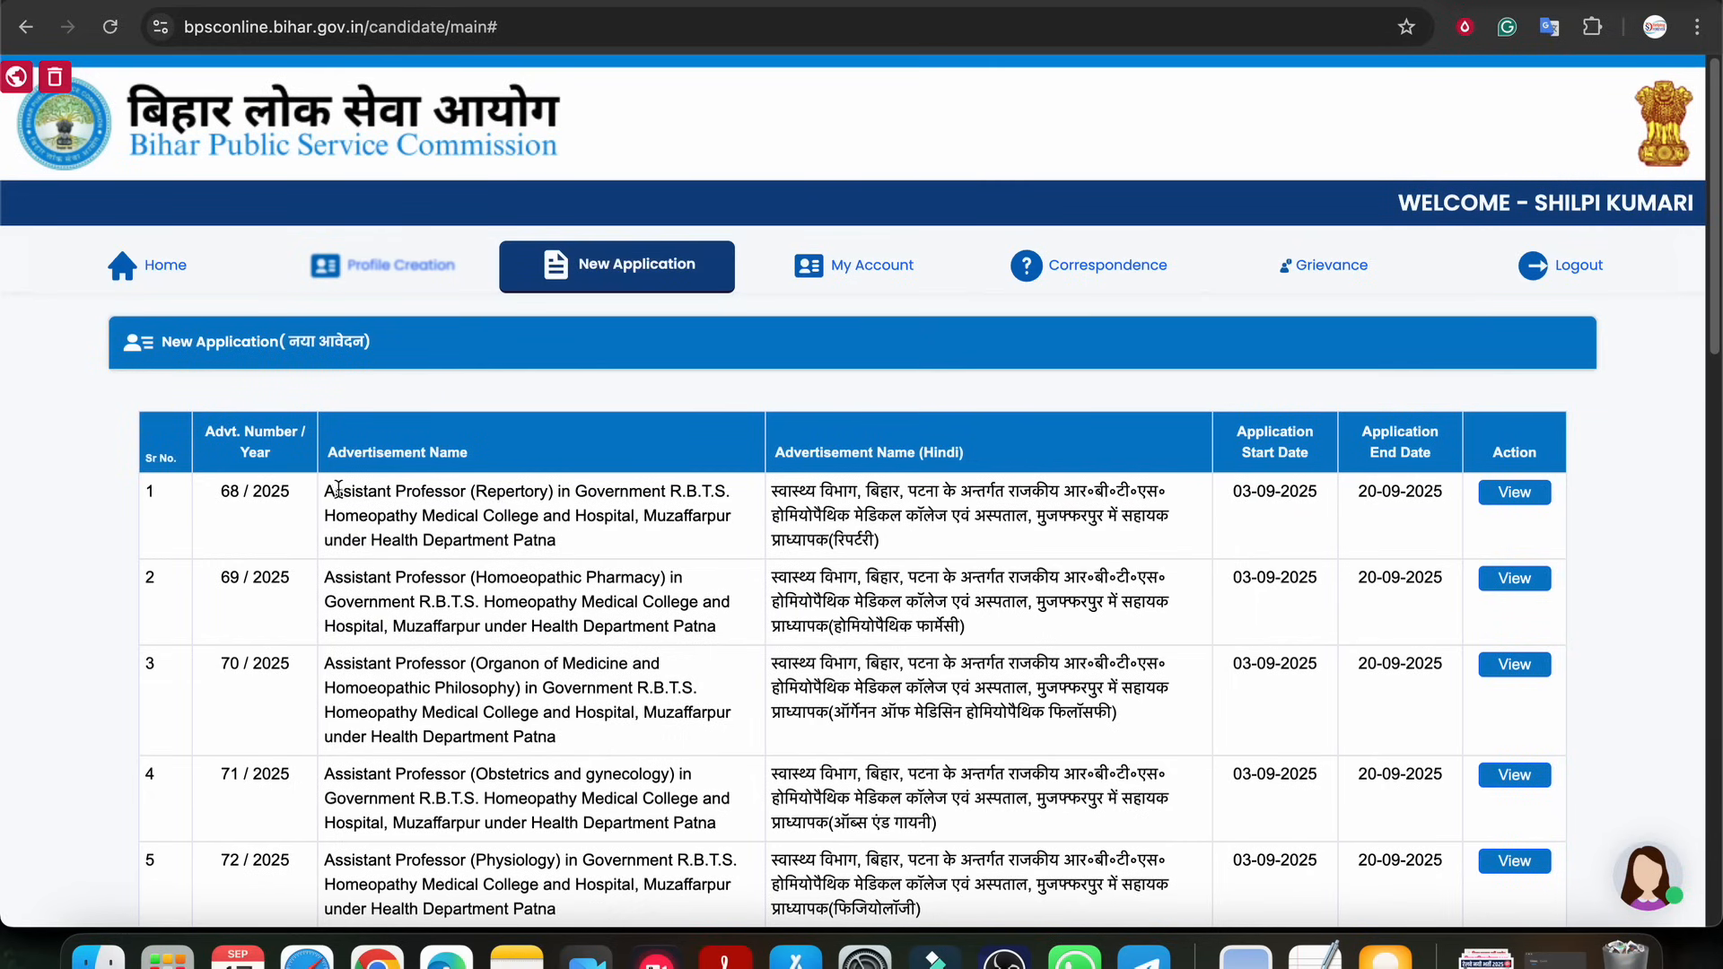
scroll(755, 549, "down", 3)
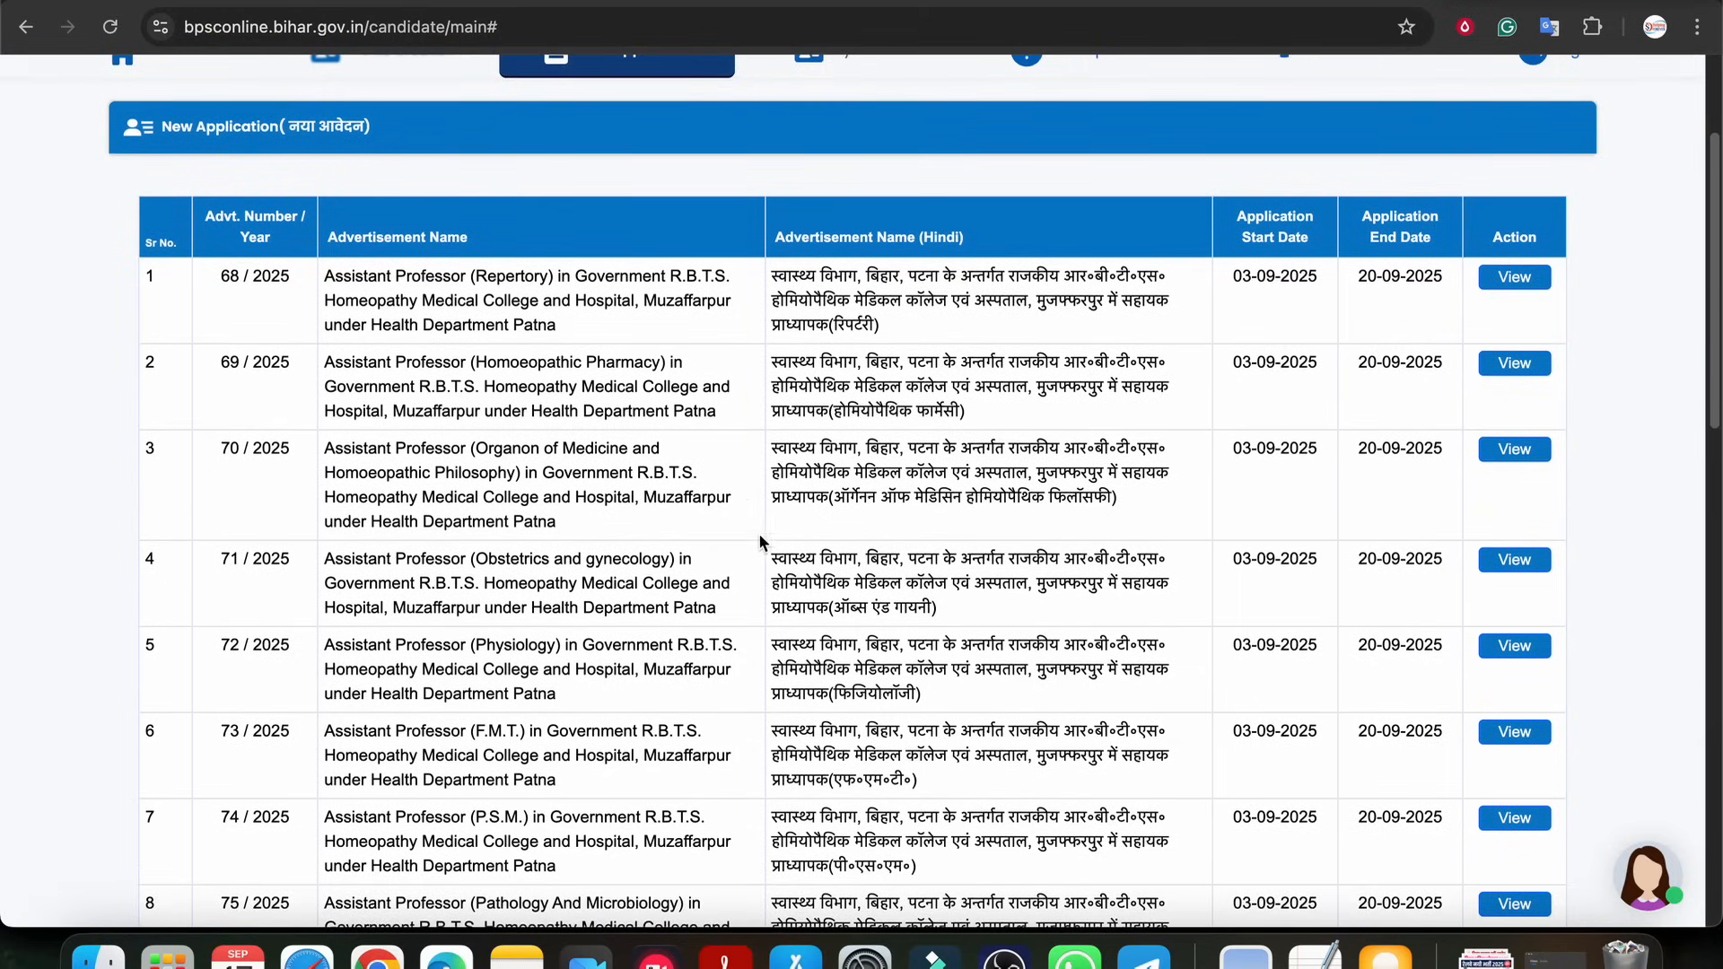
scroll(759, 542, "down", 8)
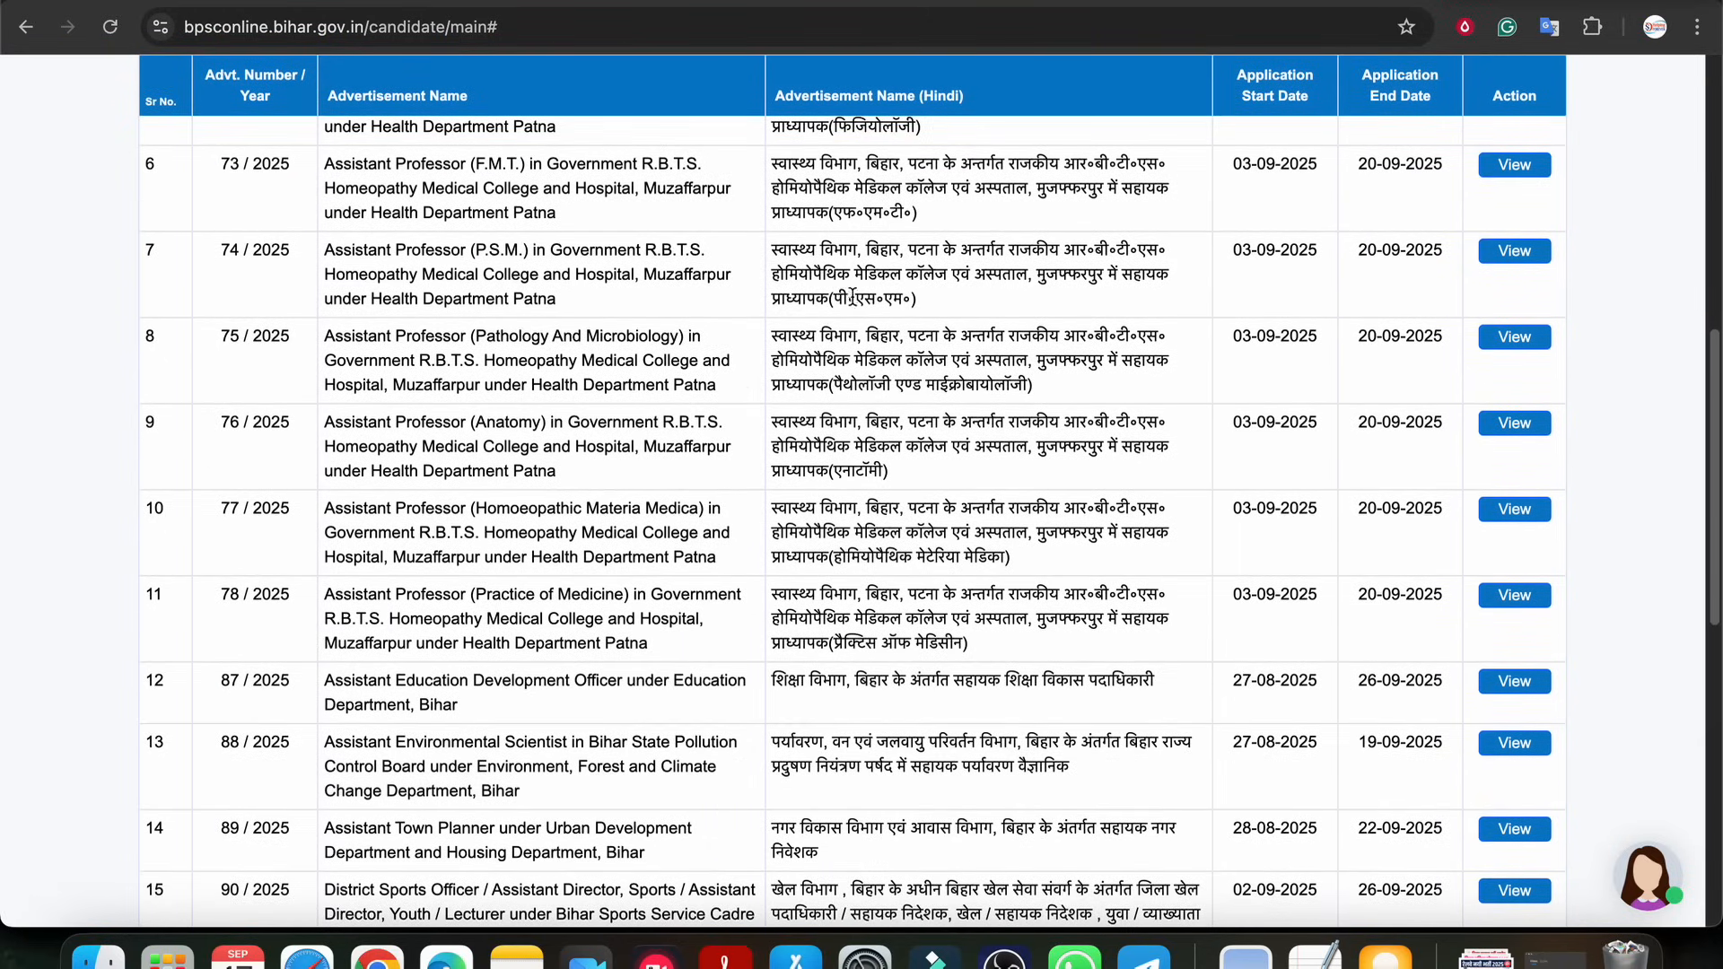
scroll(535, 496, "down", 7)
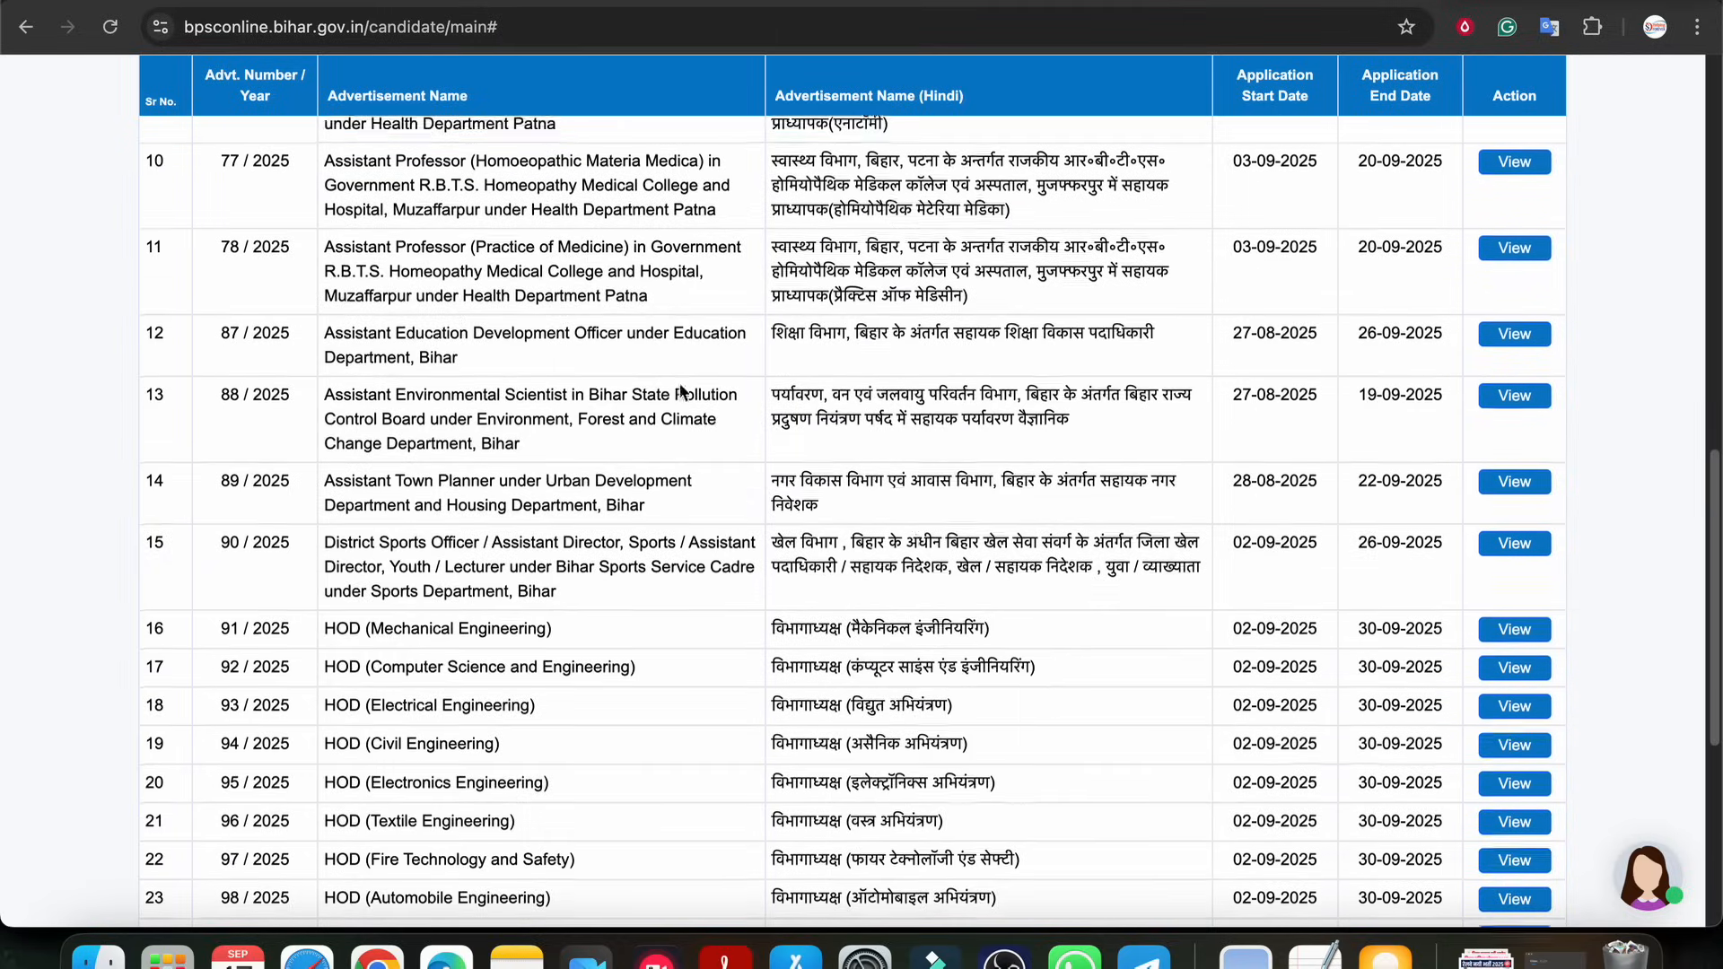
scroll(536, 497, "down", 2)
left_click_drag(331, 279, 551, 285)
scroll(645, 434, "down", 2)
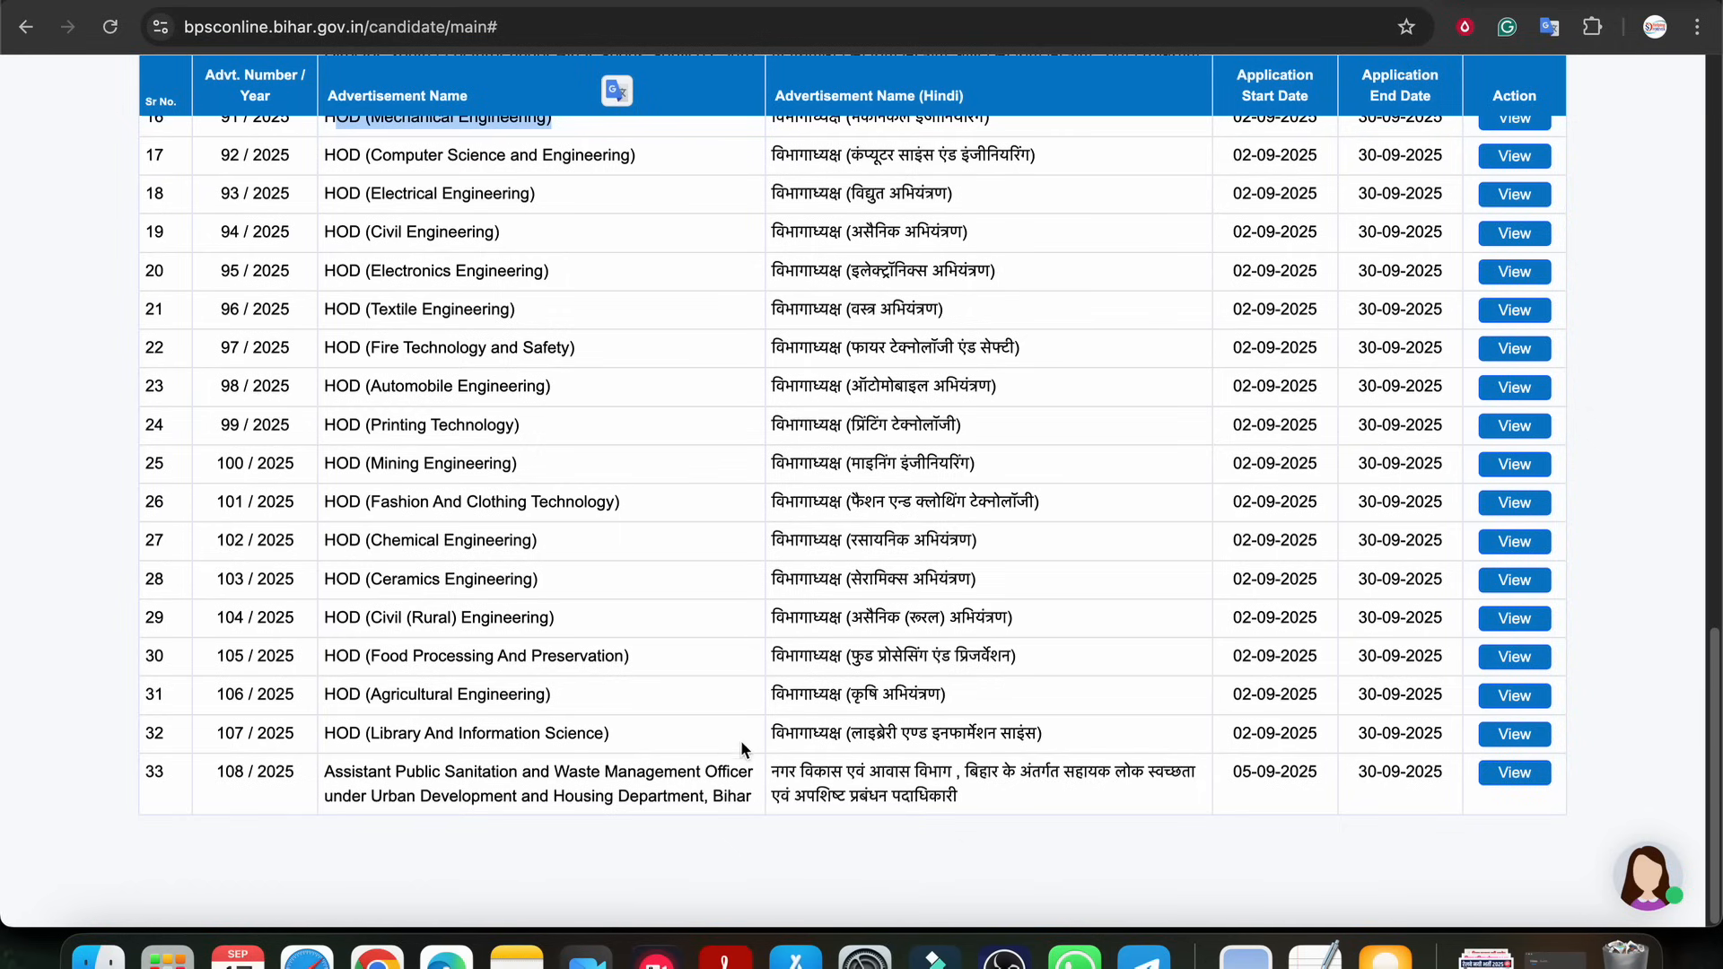
left_click_drag(539, 774, 648, 774)
left_click(648, 774)
Open advertisement 87/2025 for Assistant Education Development Officer under Education Department, Bihar
scroll(557, 640, "up", 6)
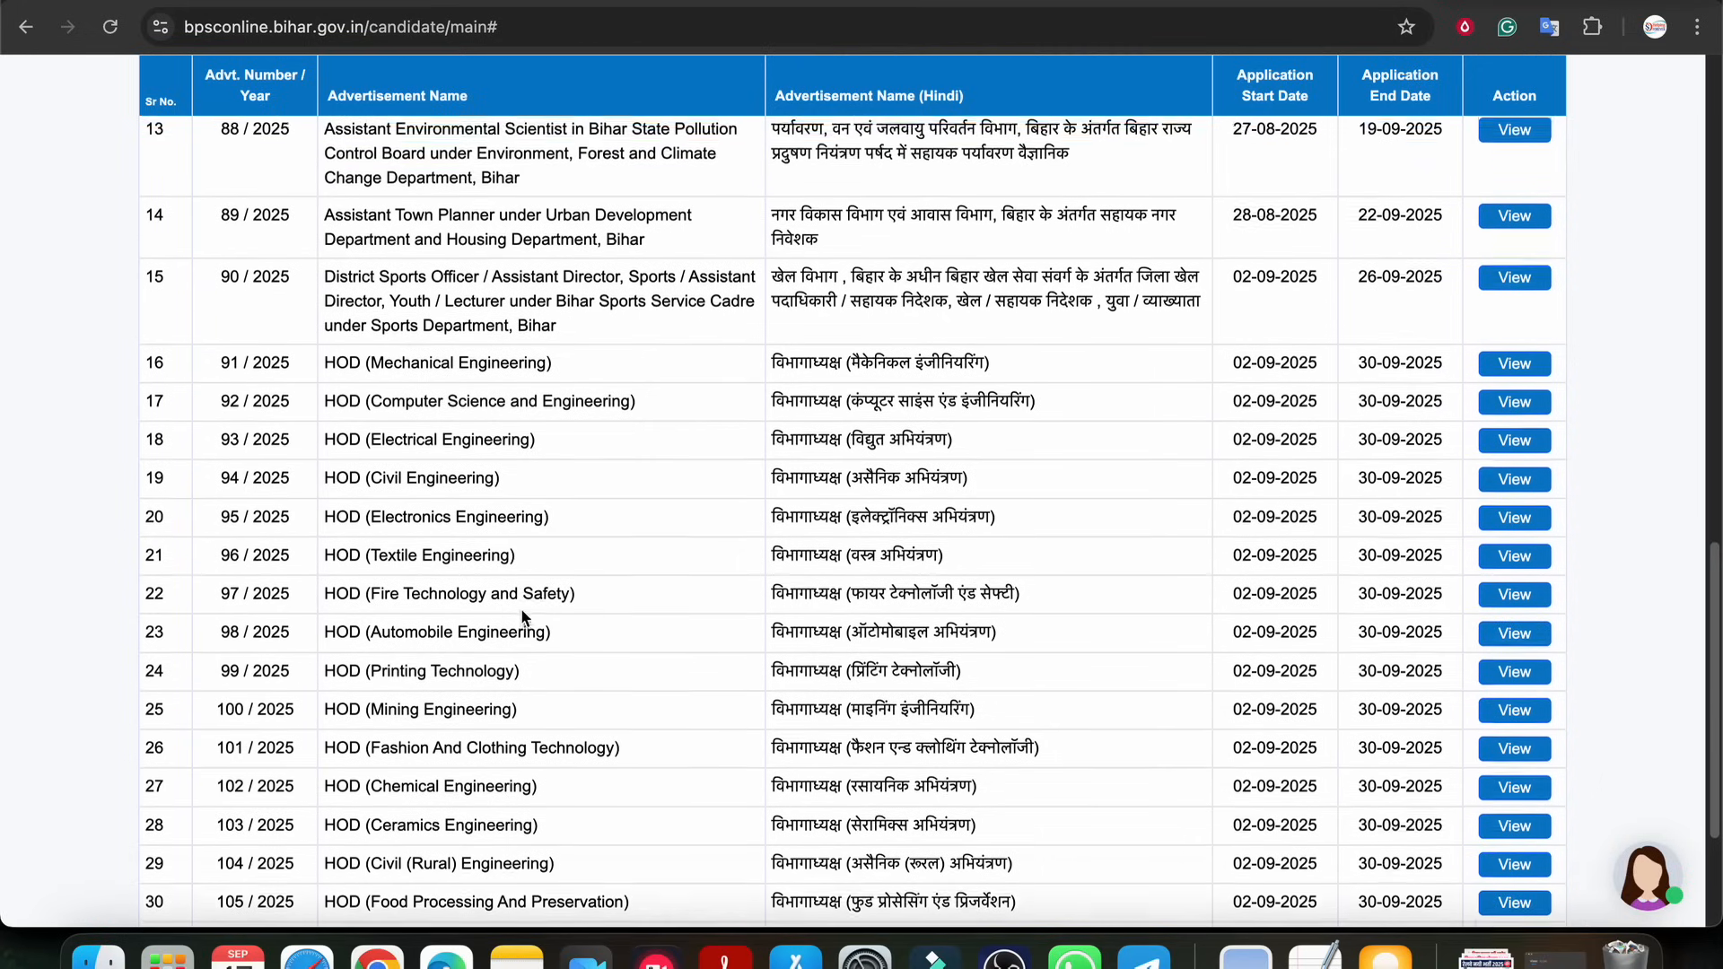
scroll(531, 600, "up", 1)
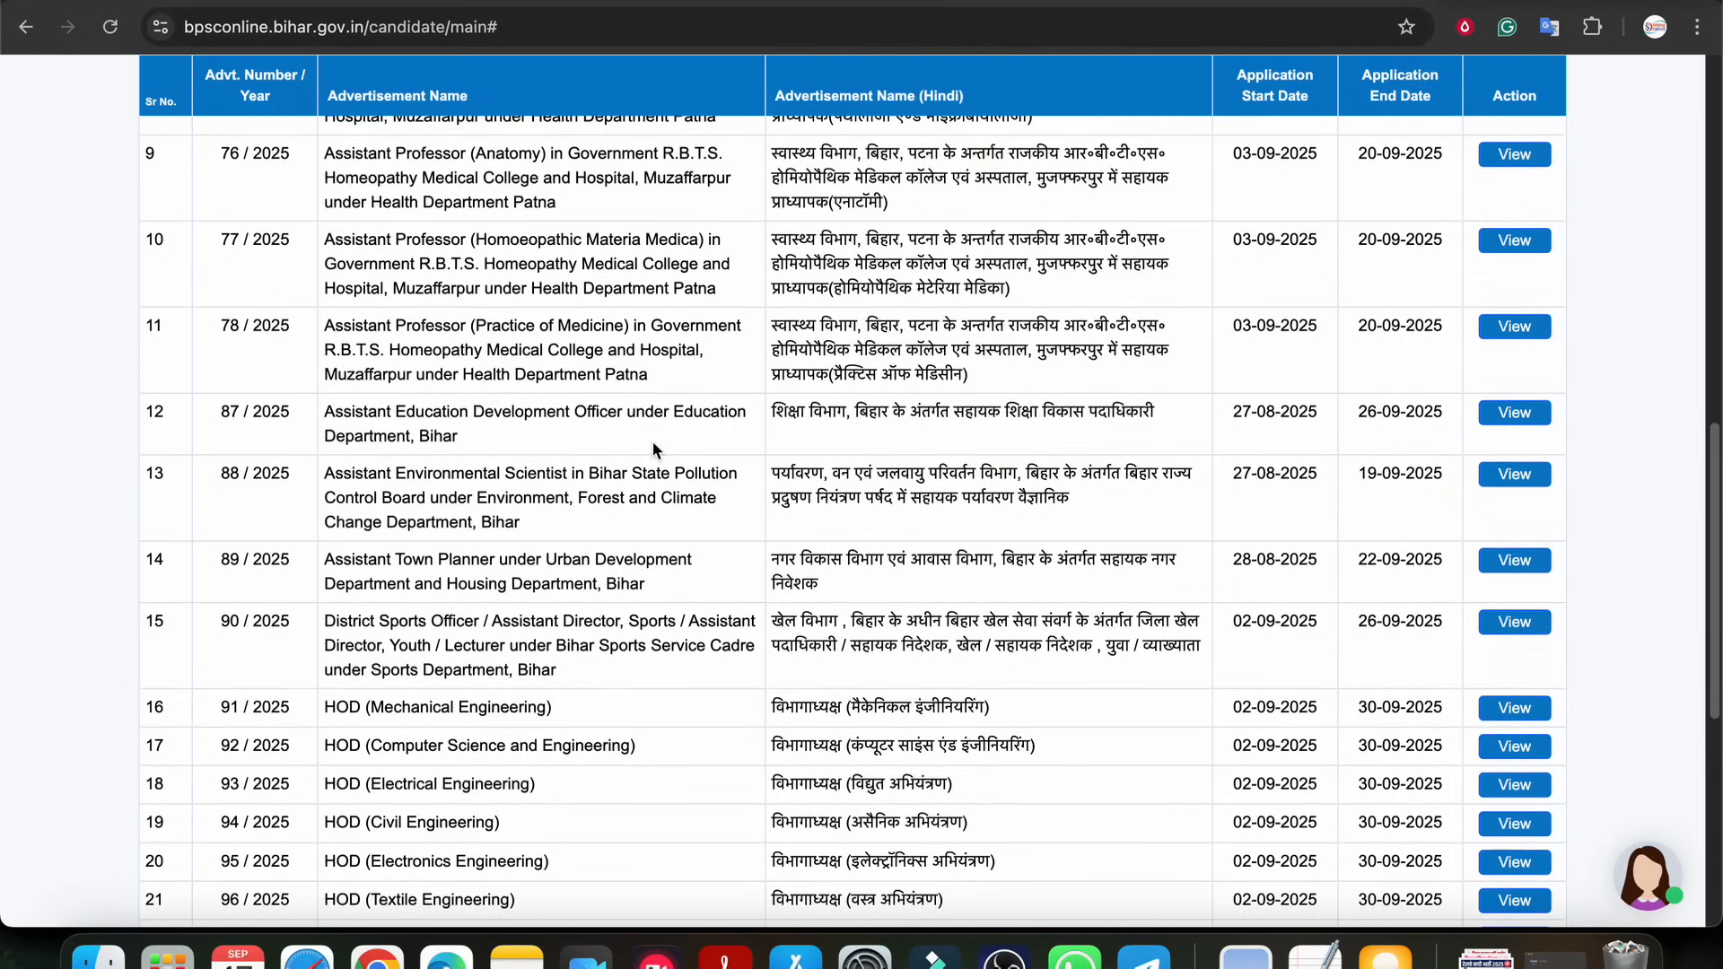
left_click_drag(334, 412, 681, 411)
left_click(675, 414)
left_click_drag(458, 434, 344, 411)
left_click(1409, 414)
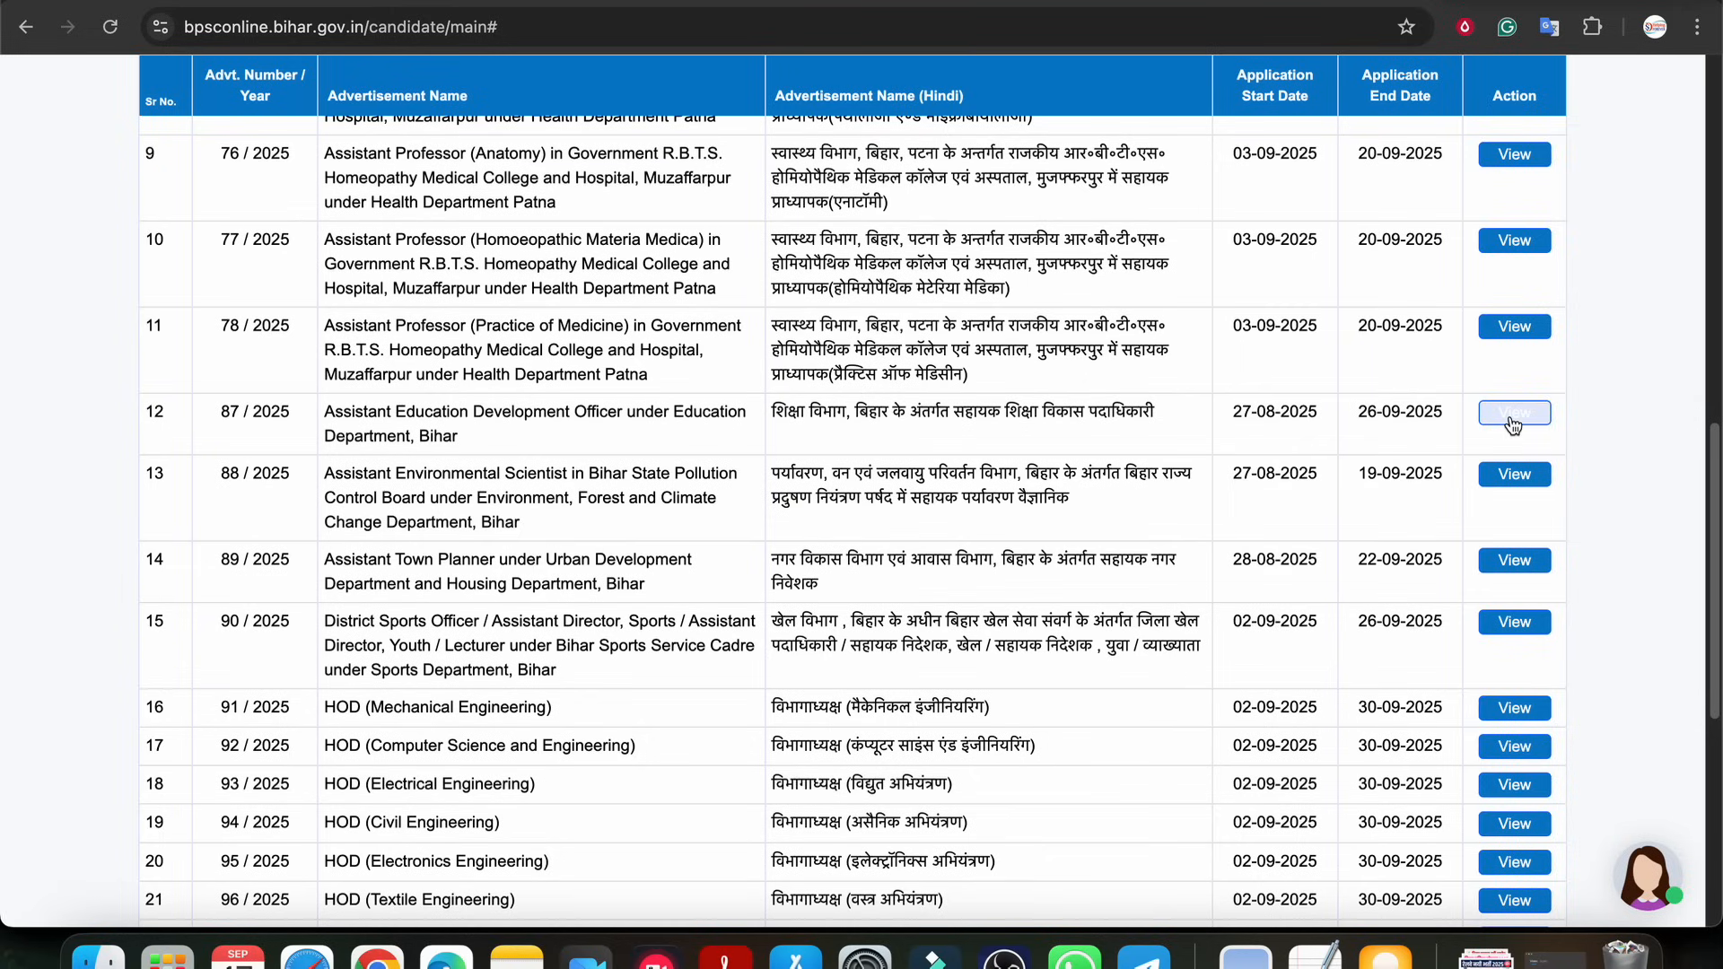
left_click_drag(225, 415, 302, 417)
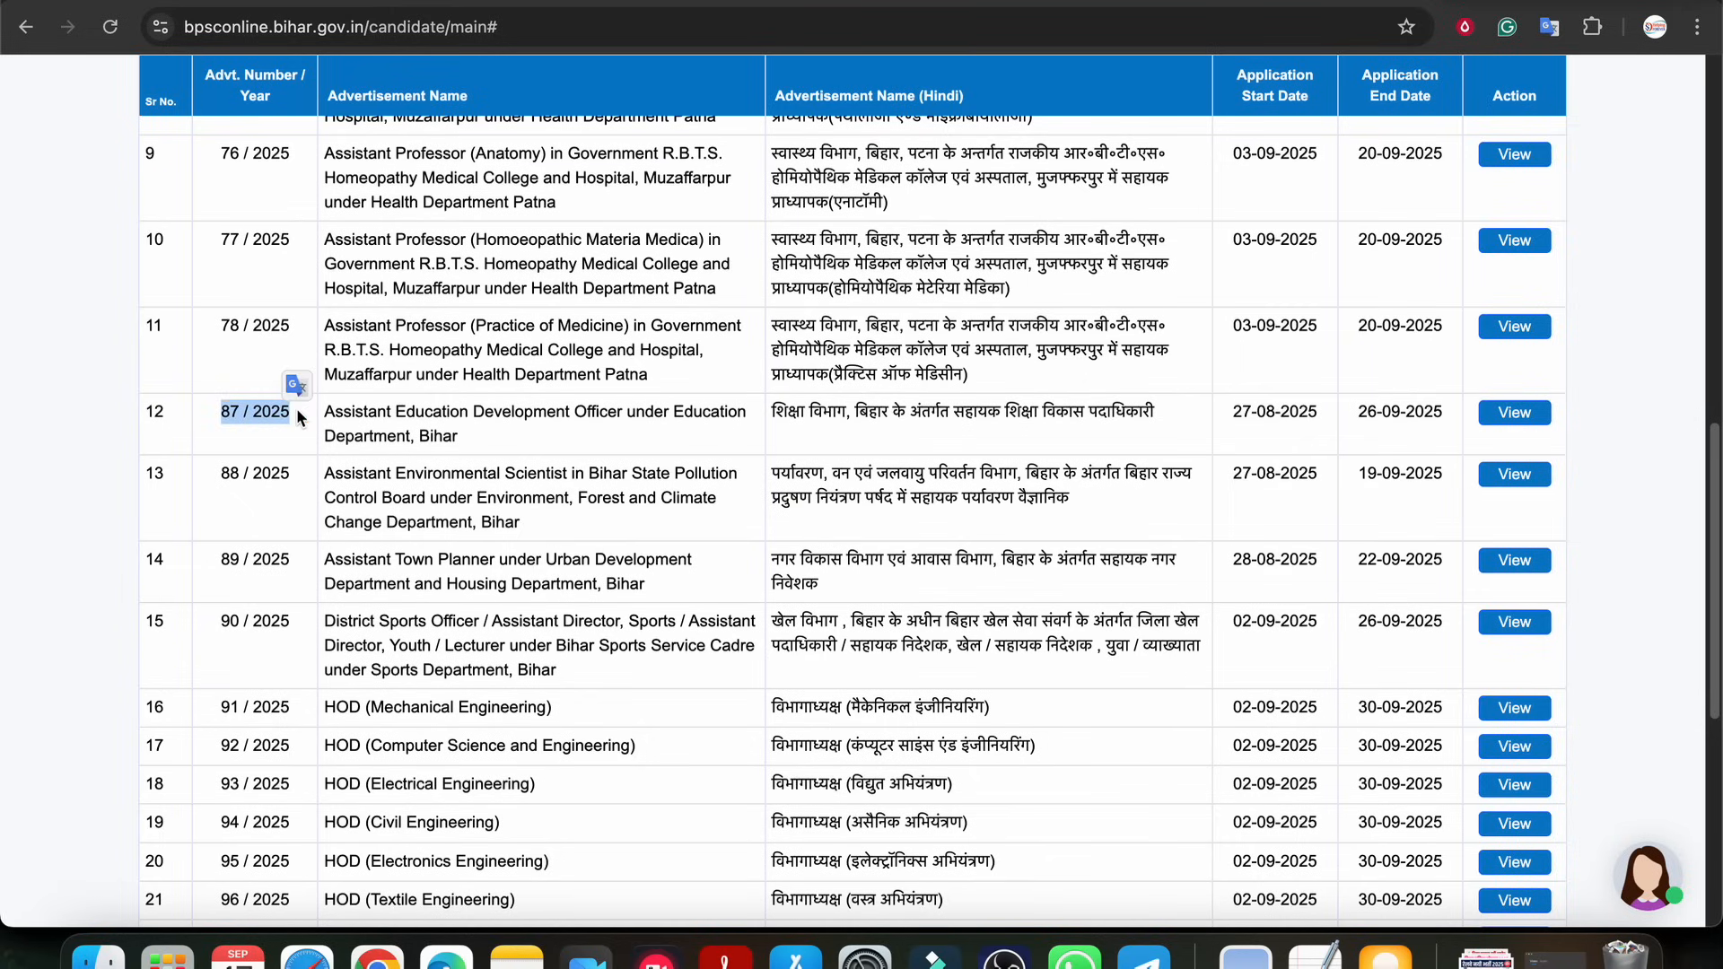
left_click(1512, 413)
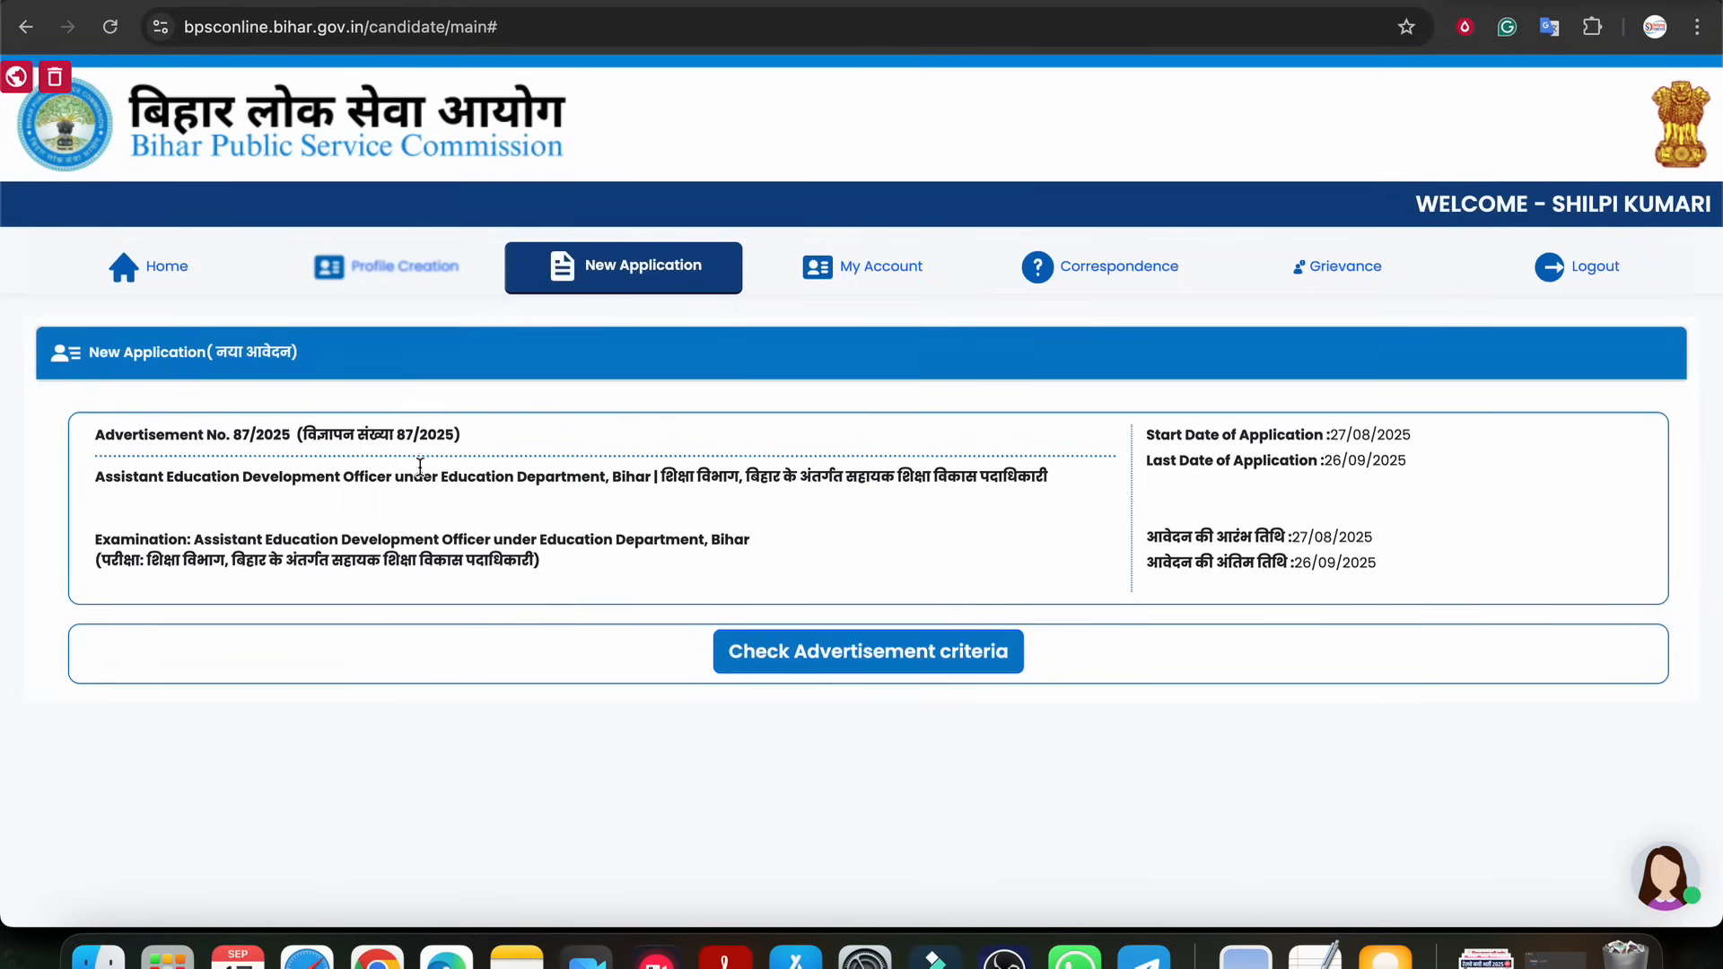
Check the advertisement criteria for the Assistant Education Development Officer application
left_click_drag(316, 433, 418, 561)
left_click(417, 560)
left_click(843, 658)
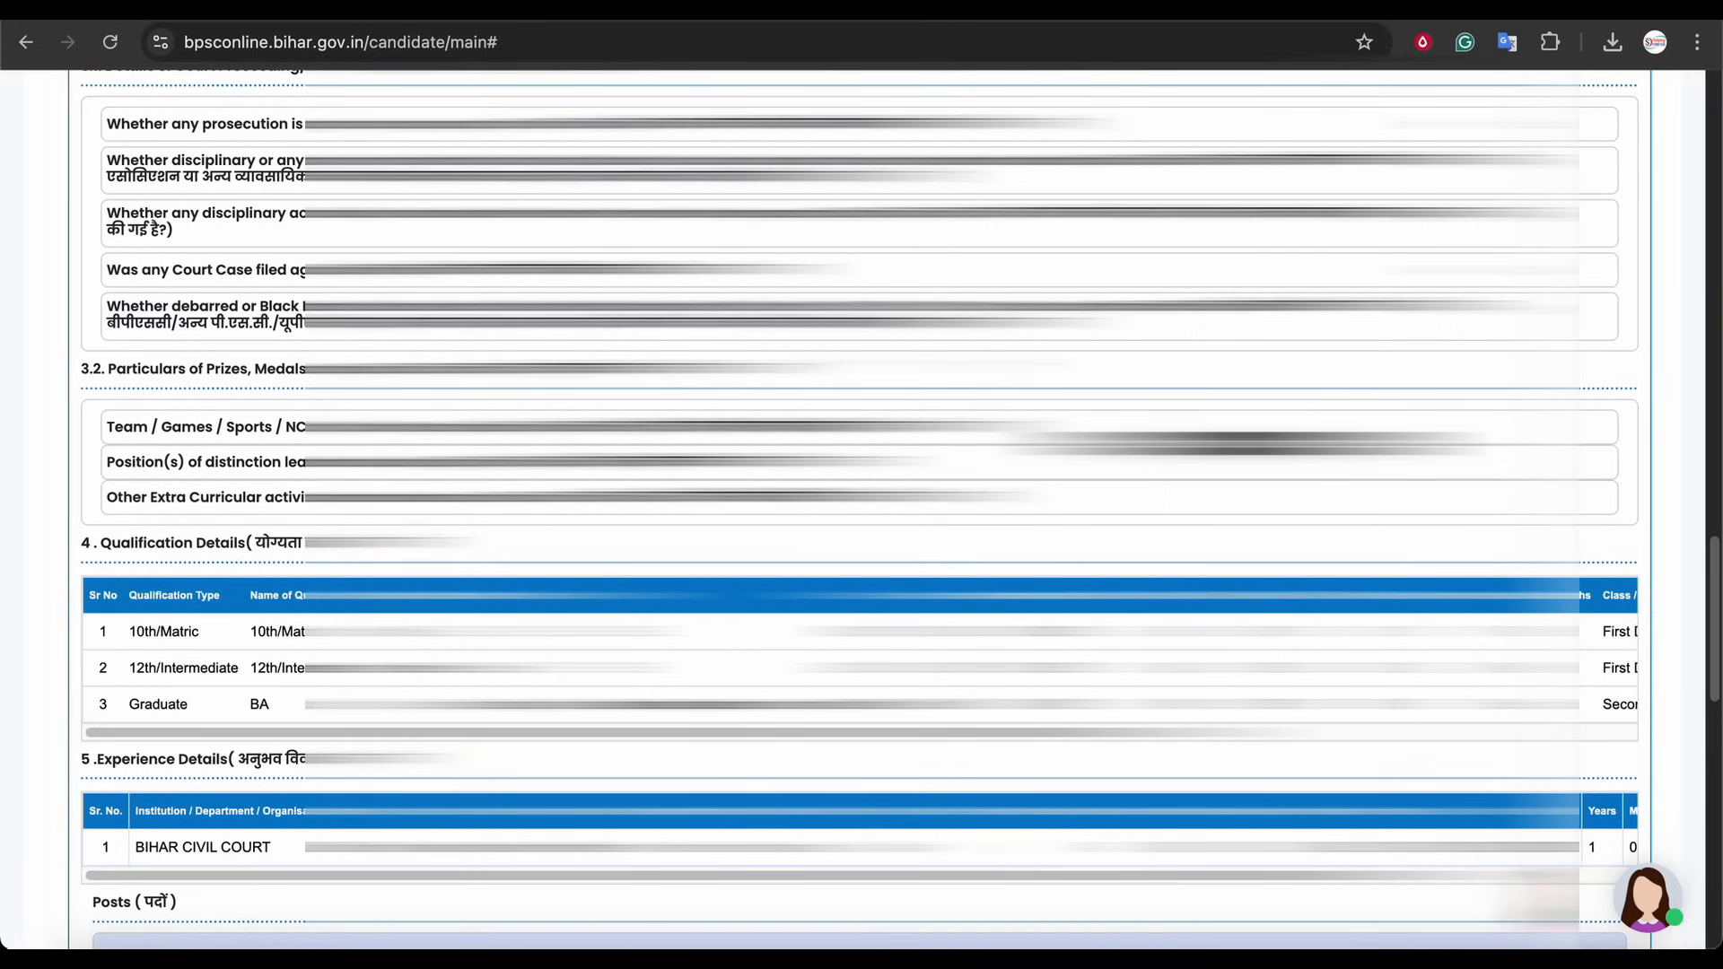
Review the eligible post selection and the list of questions to be answered
scroll(861, 508, "down", 10)
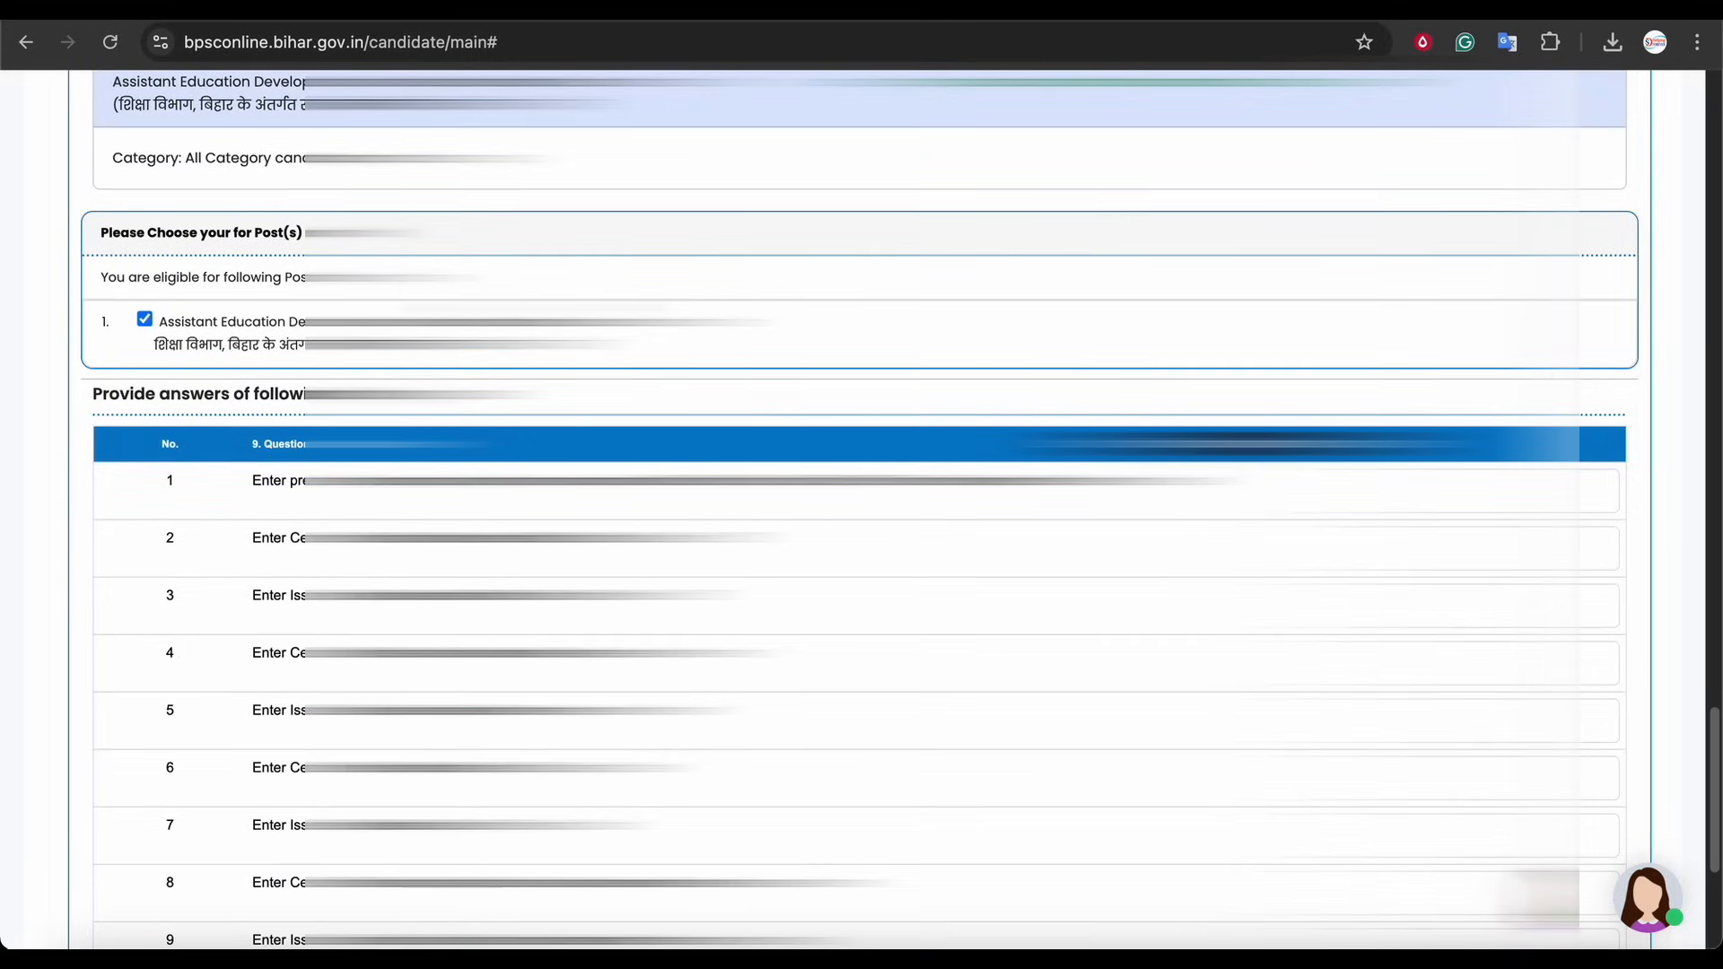
left_click_drag(141, 277, 472, 323)
left_click(184, 313)
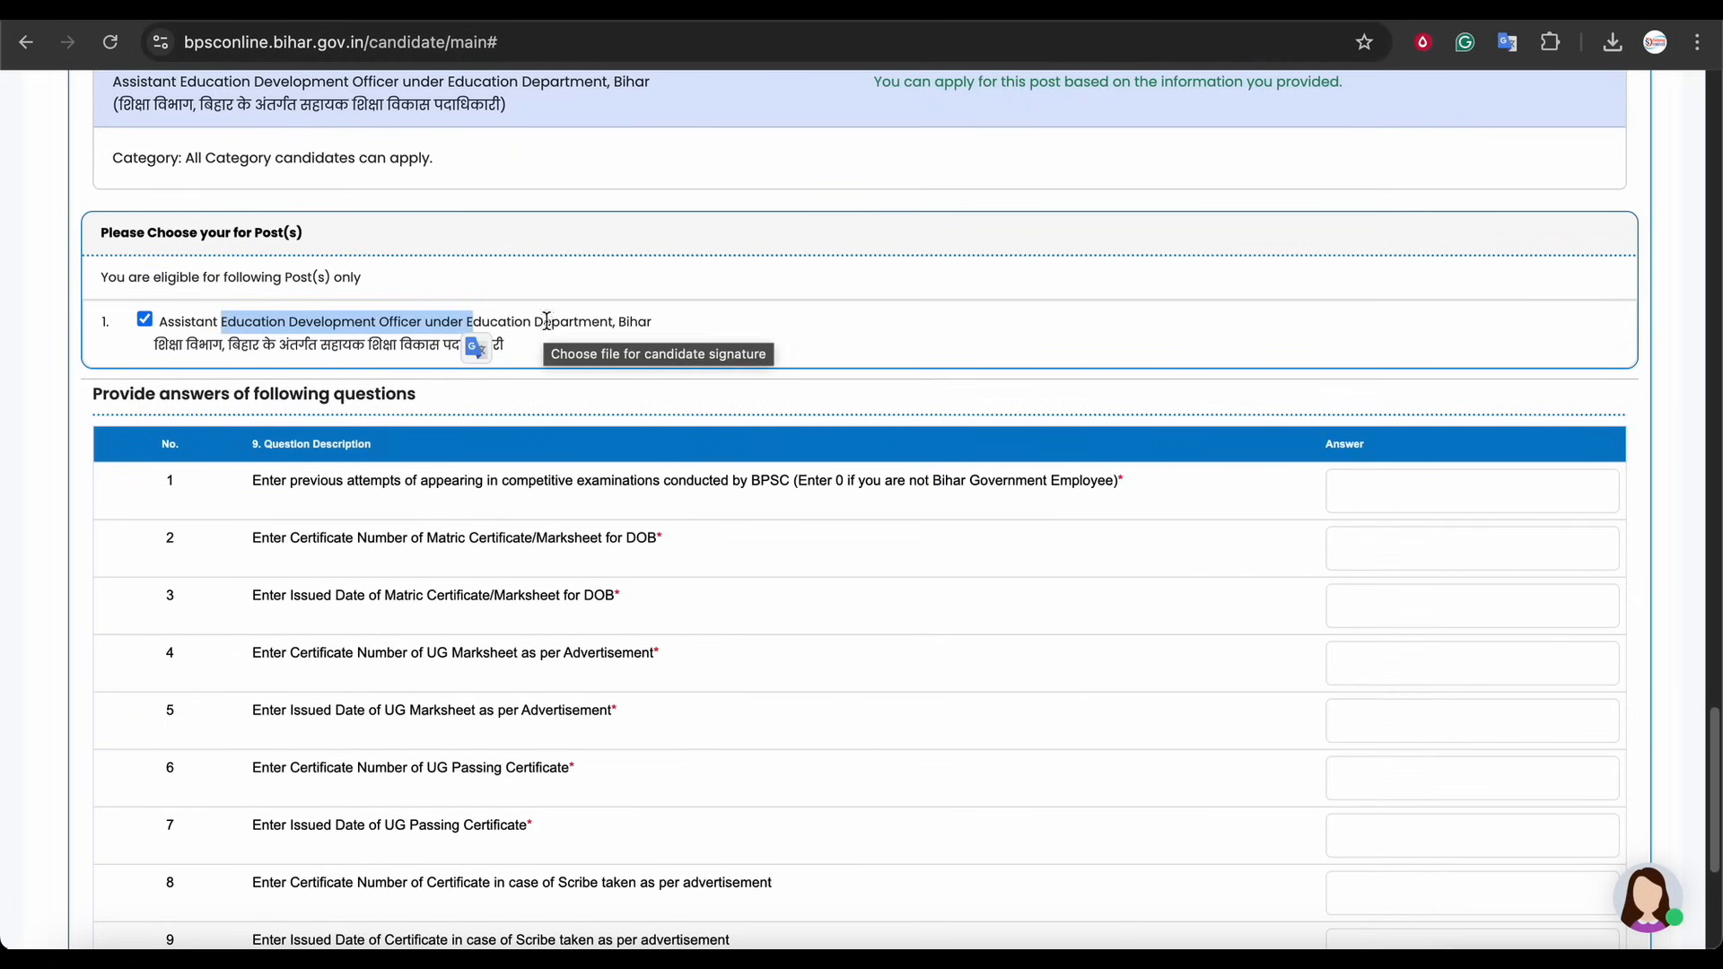
left_click_drag(182, 352, 365, 347)
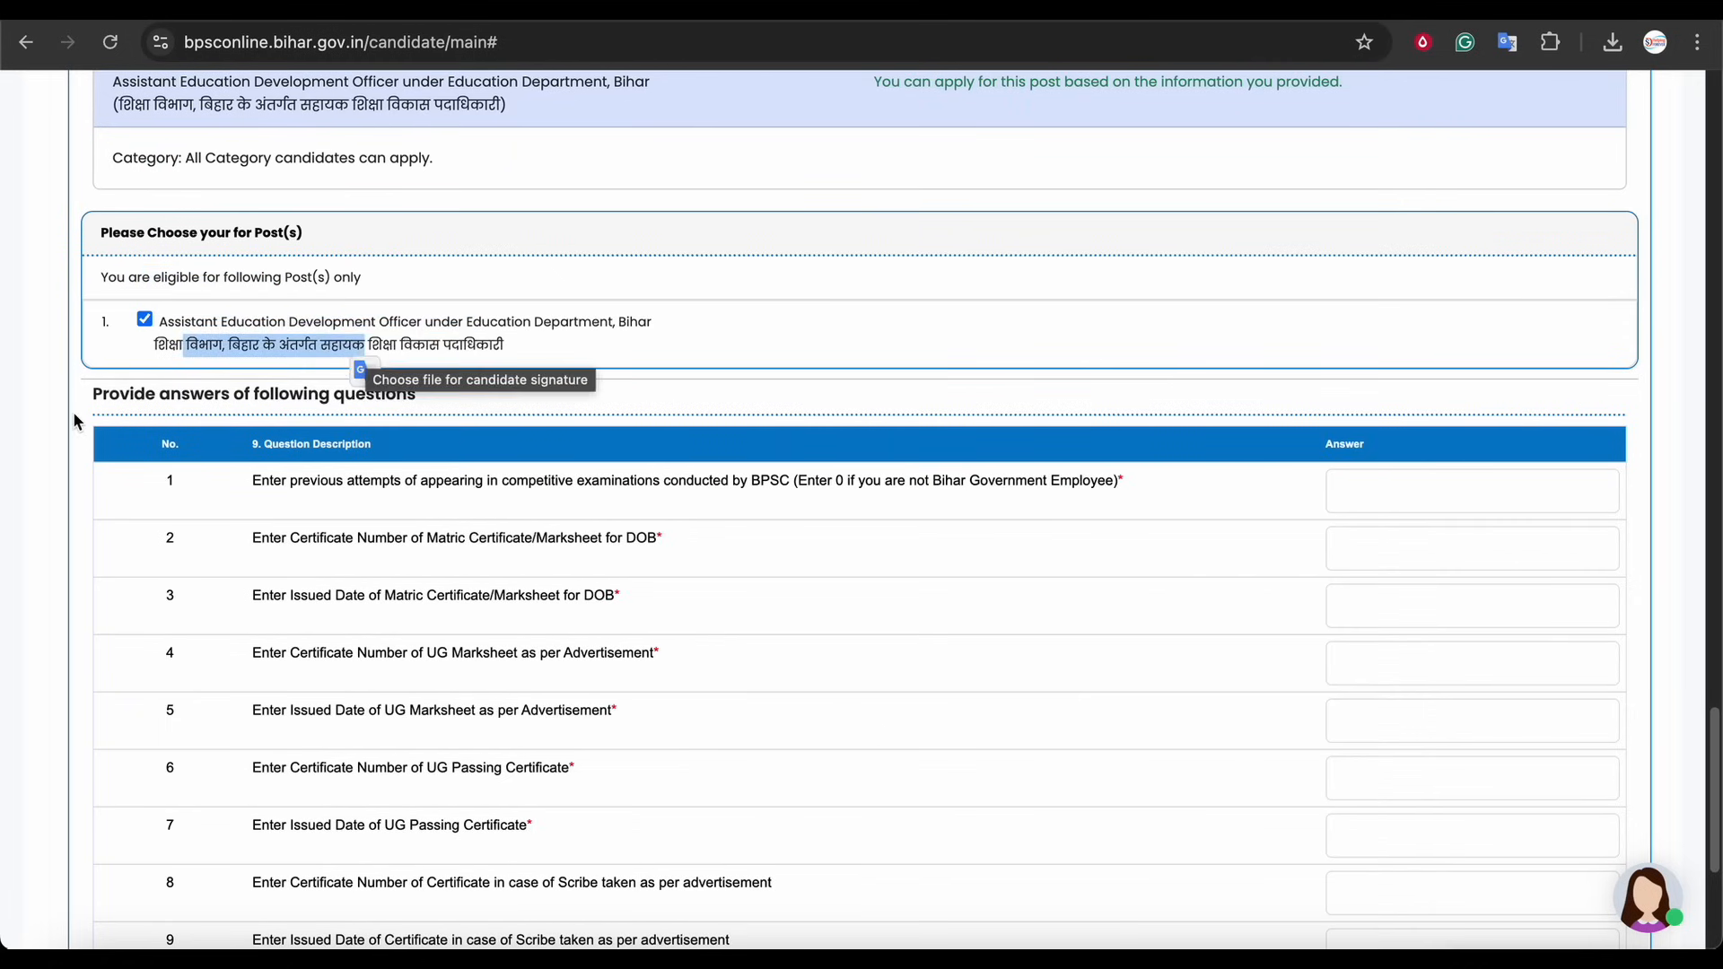
Answer the question on previous attempts at BPSC competitive examinations with 0
scroll(76, 411, "down", 3)
scroll(535, 404, "down", 2)
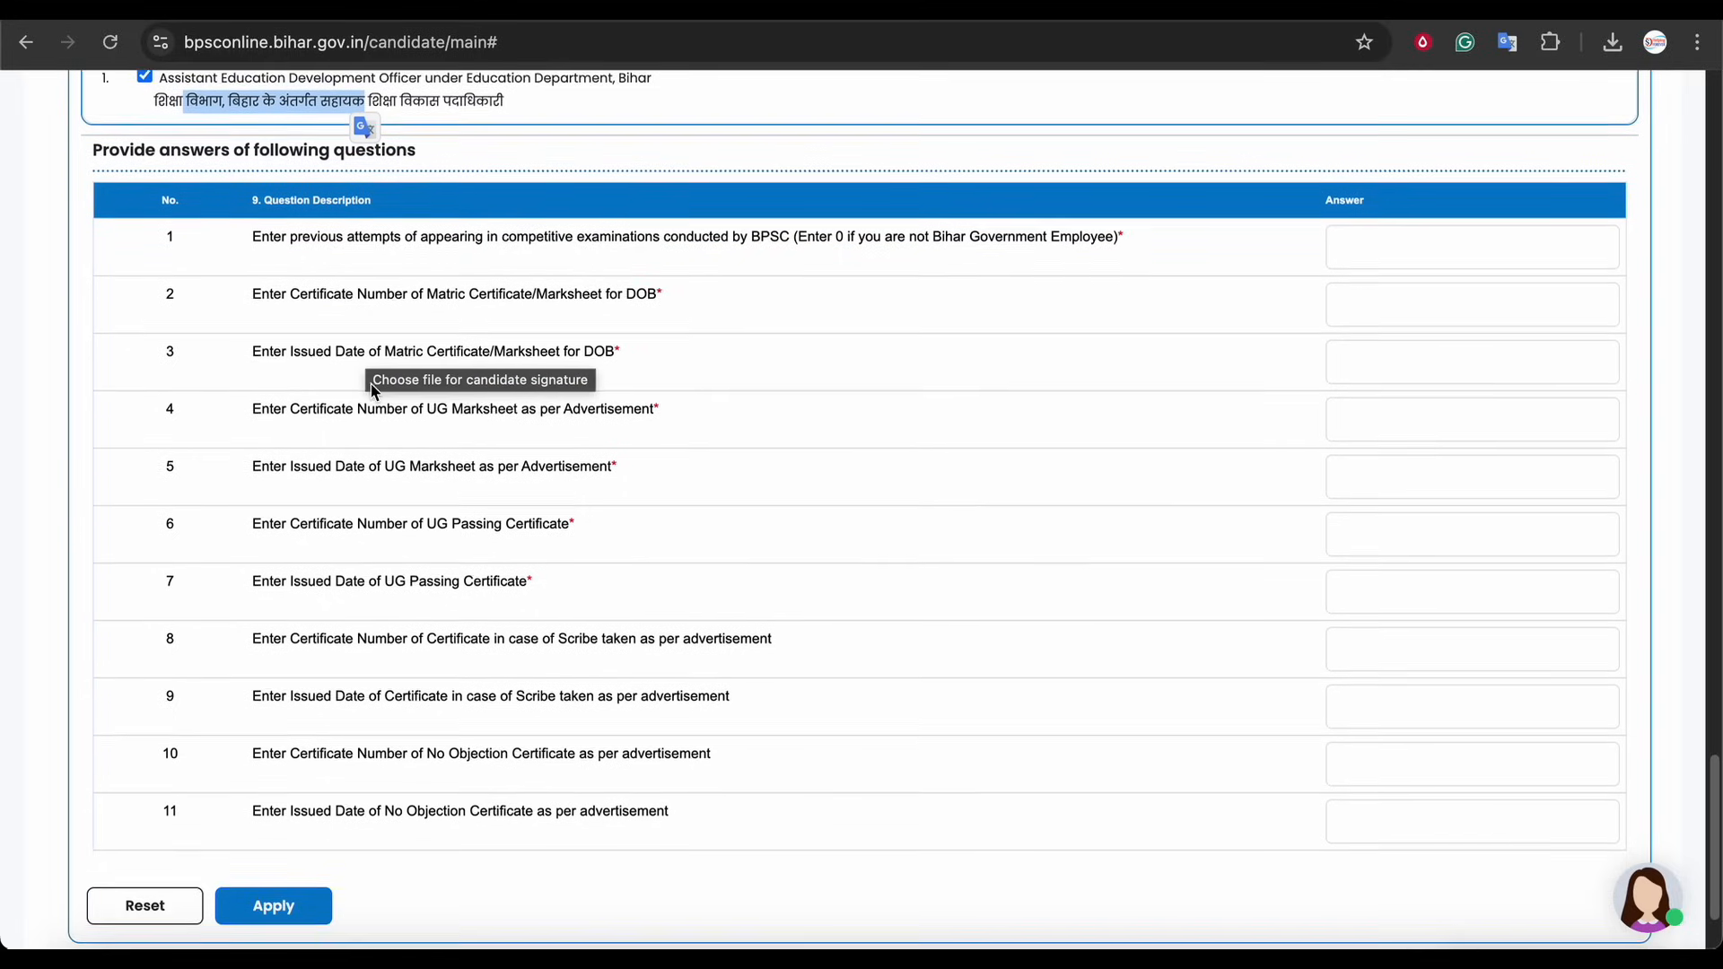
left_click(330, 248)
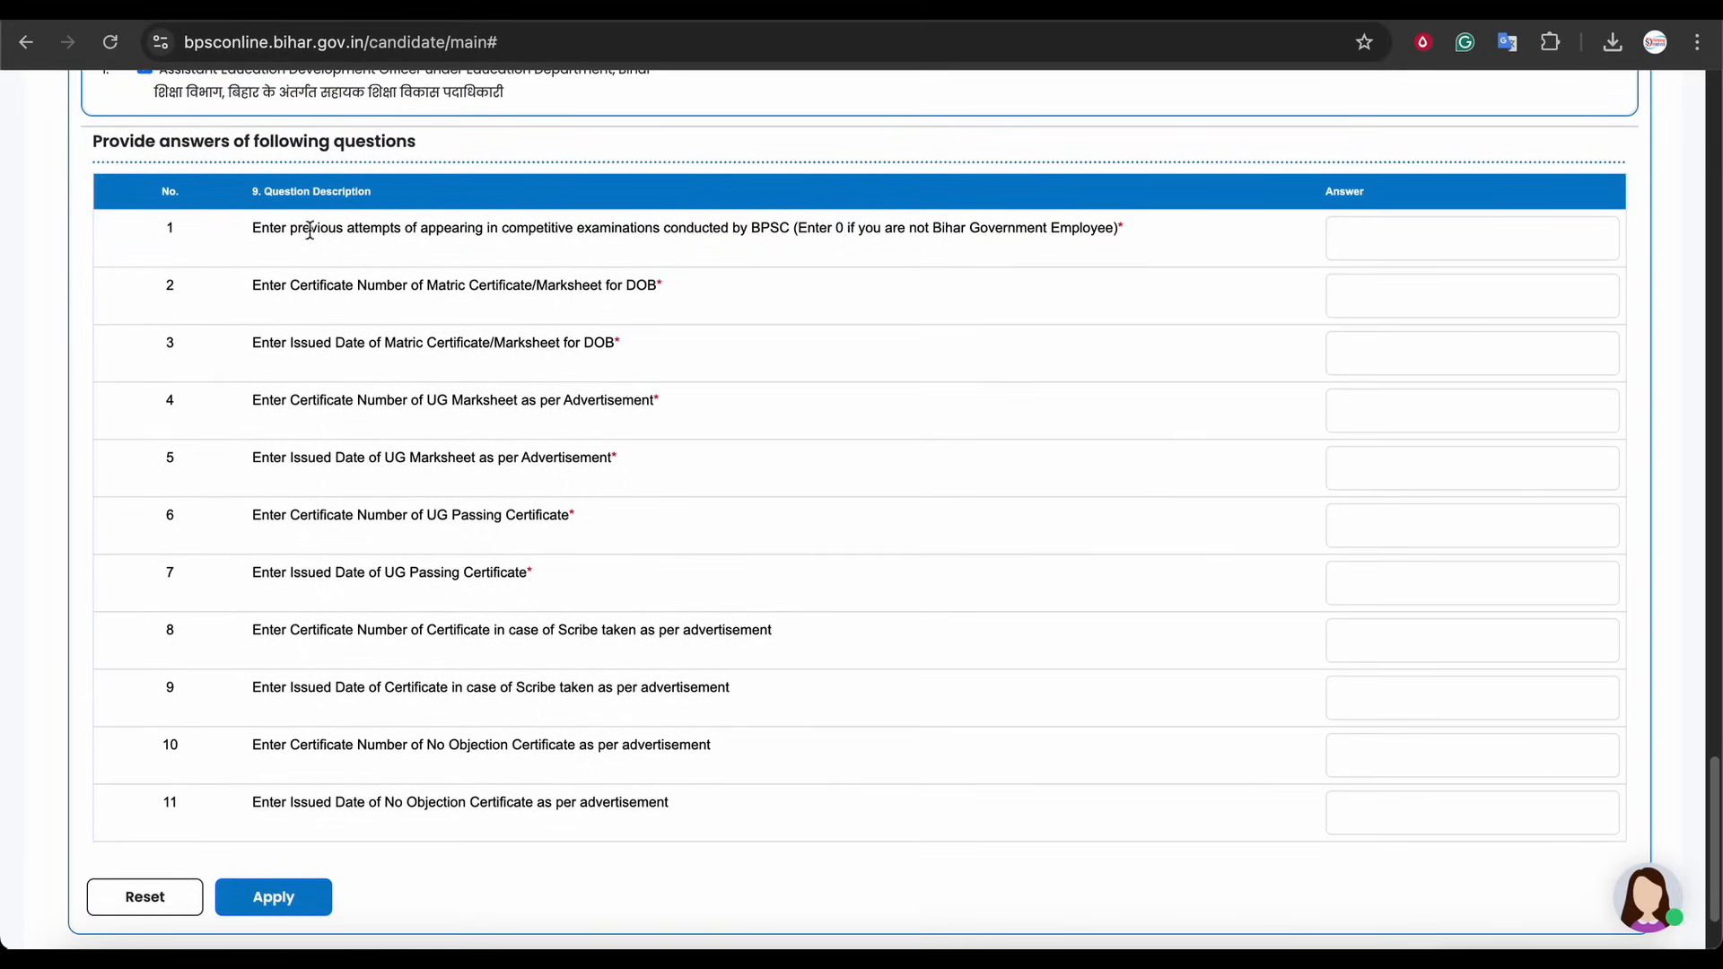
left_click_drag(289, 229, 835, 233)
left_click(577, 233)
left_click(835, 235)
left_click_drag(670, 230, 771, 230)
left_click(772, 230)
left_click_drag(435, 230, 575, 229)
left_click(652, 232)
left_click(1363, 231)
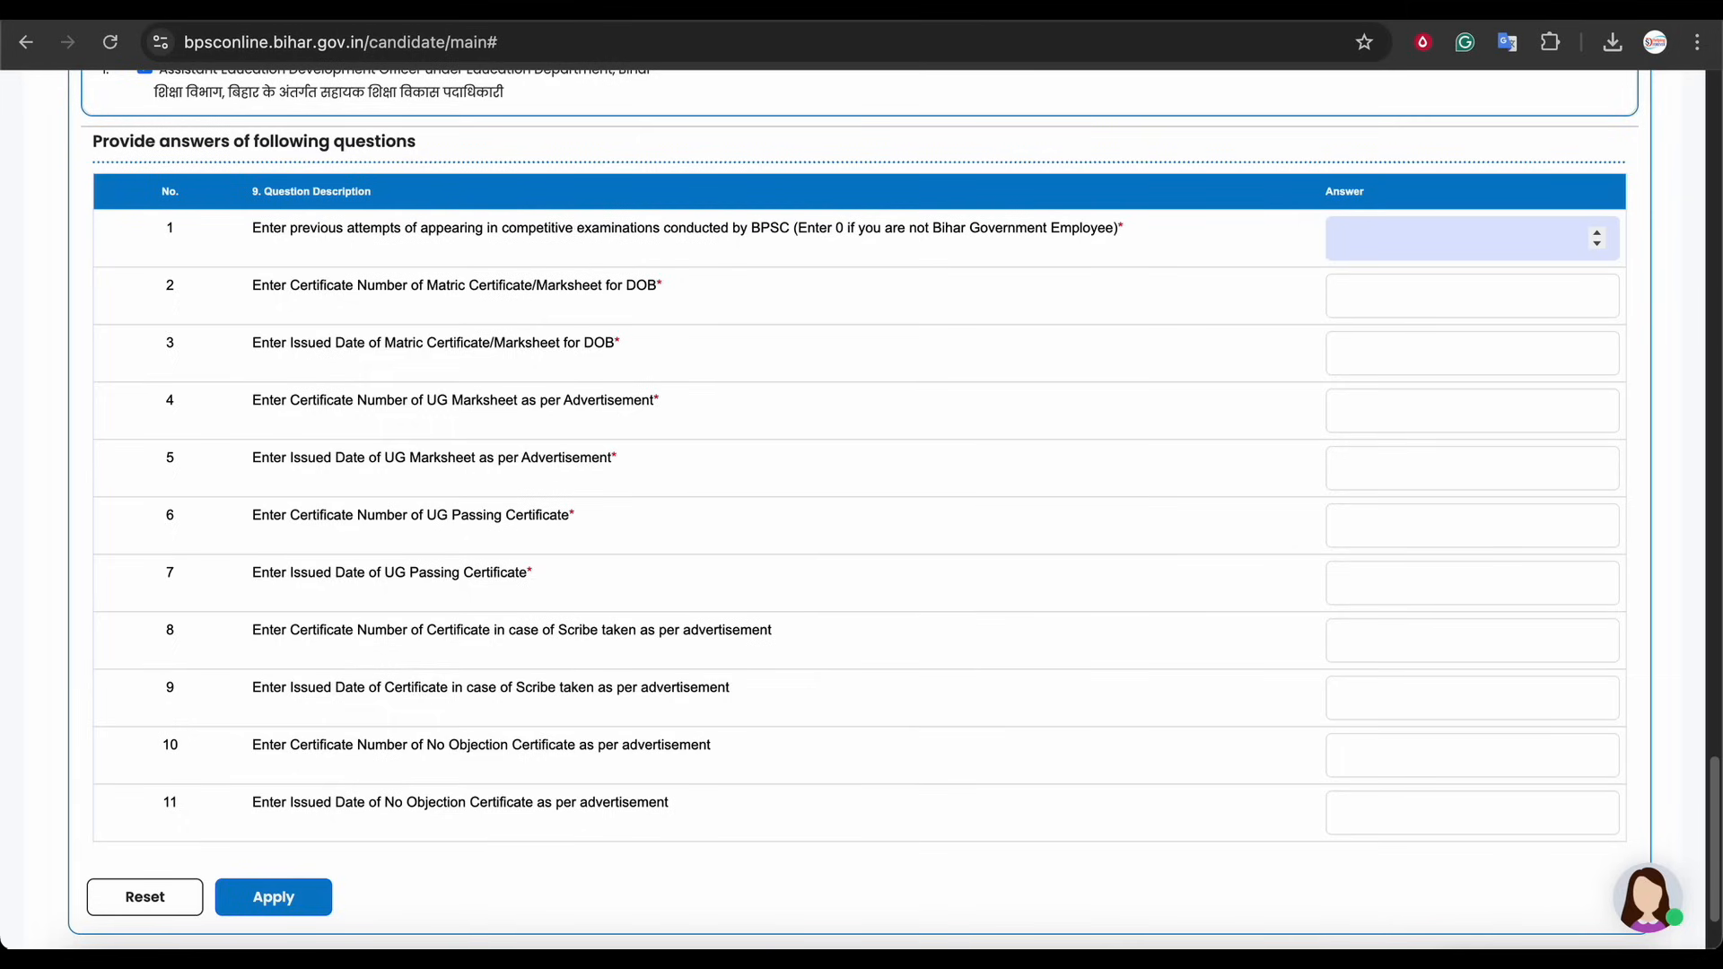
type("0")
Read through the remaining certificate-number and issued-date questions for the Matric and UG documents
left_click_drag(353, 287, 496, 299)
left_click(791, 291)
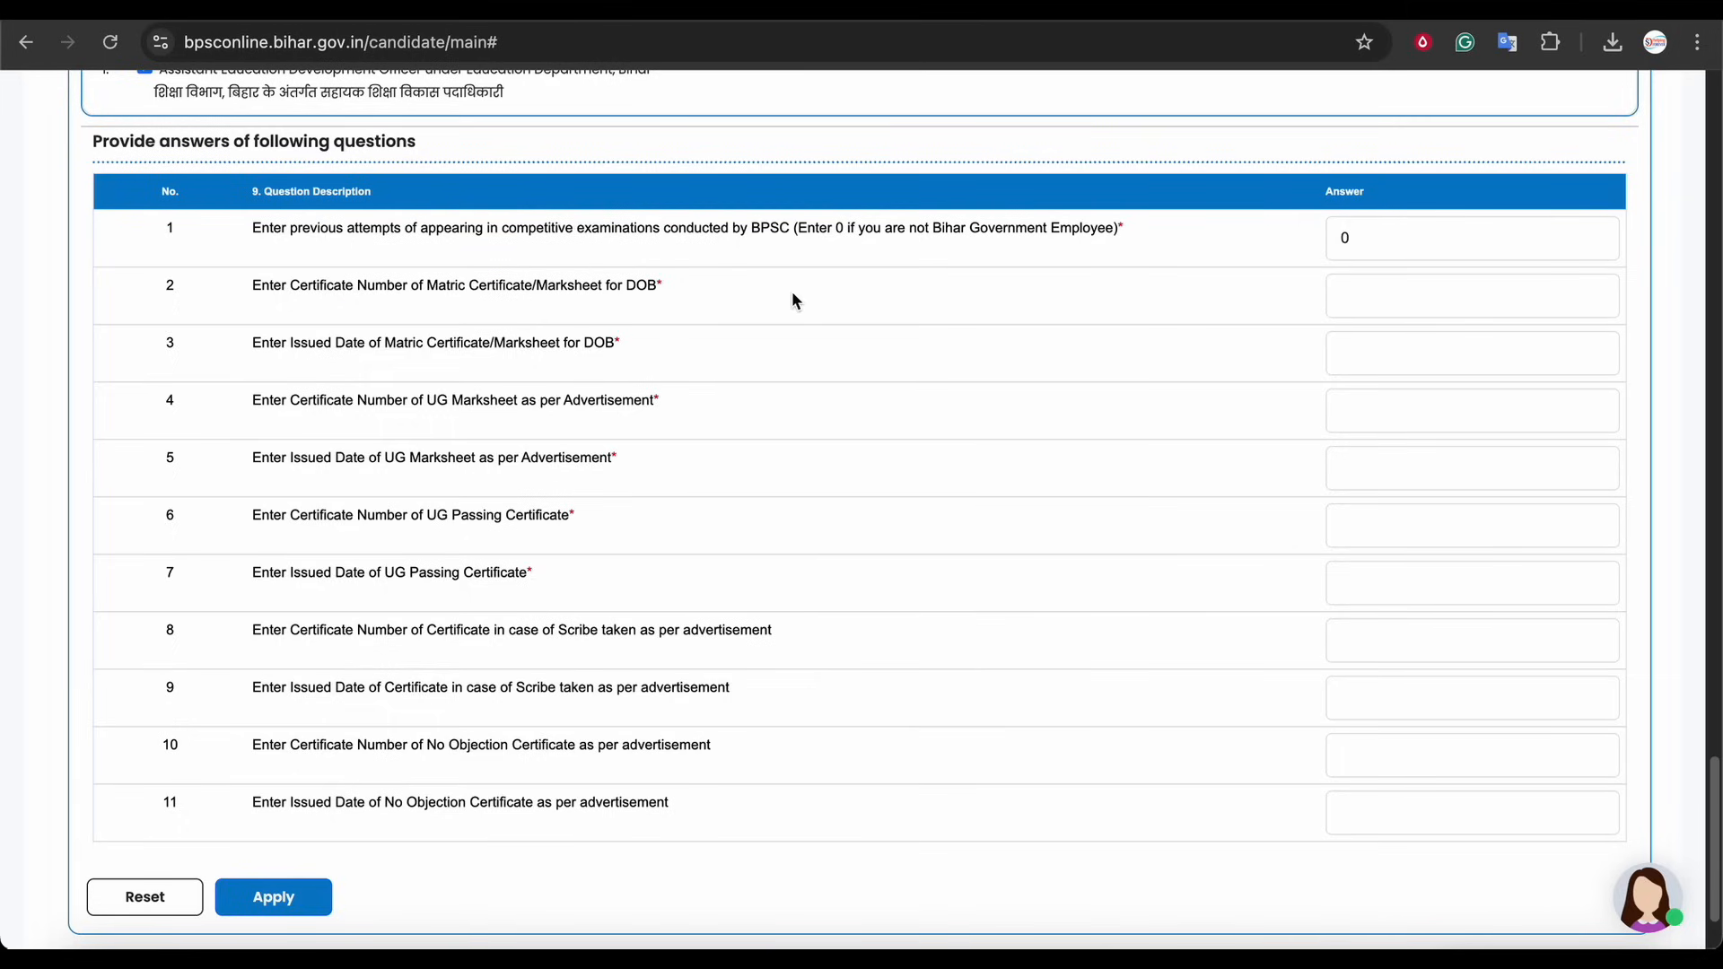
scroll(790, 290, "down", 1)
left_click_drag(503, 274, 622, 281)
left_click(622, 281)
left_click(1400, 287)
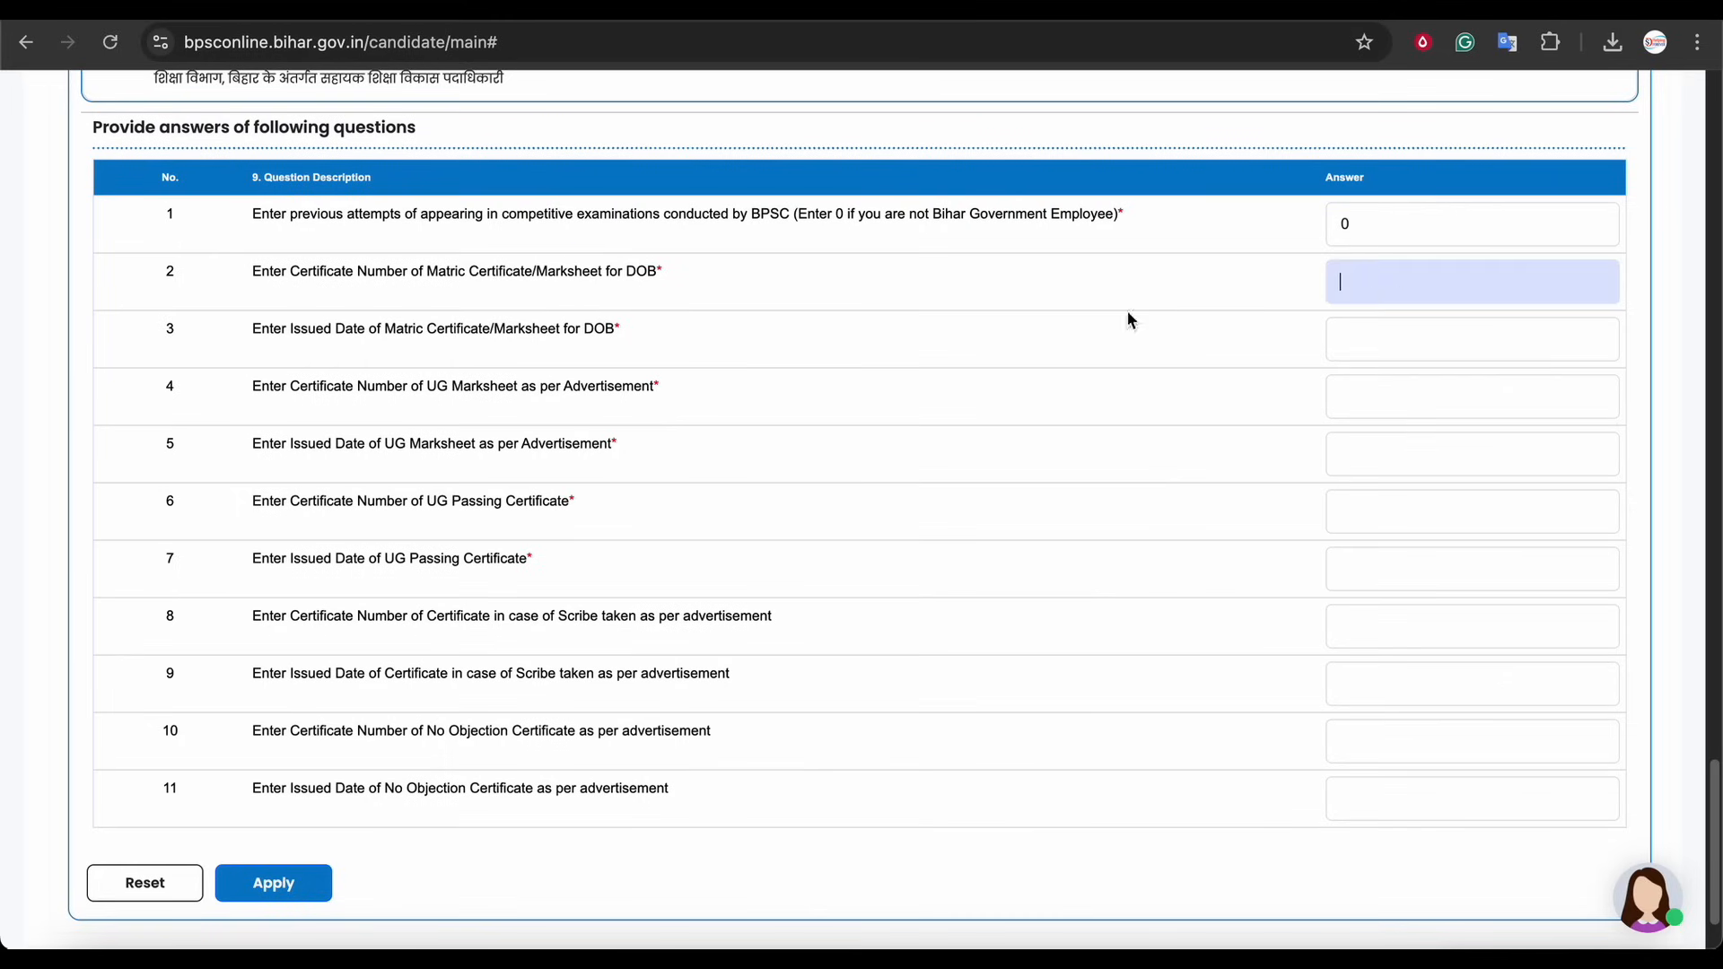
left_click(646, 271)
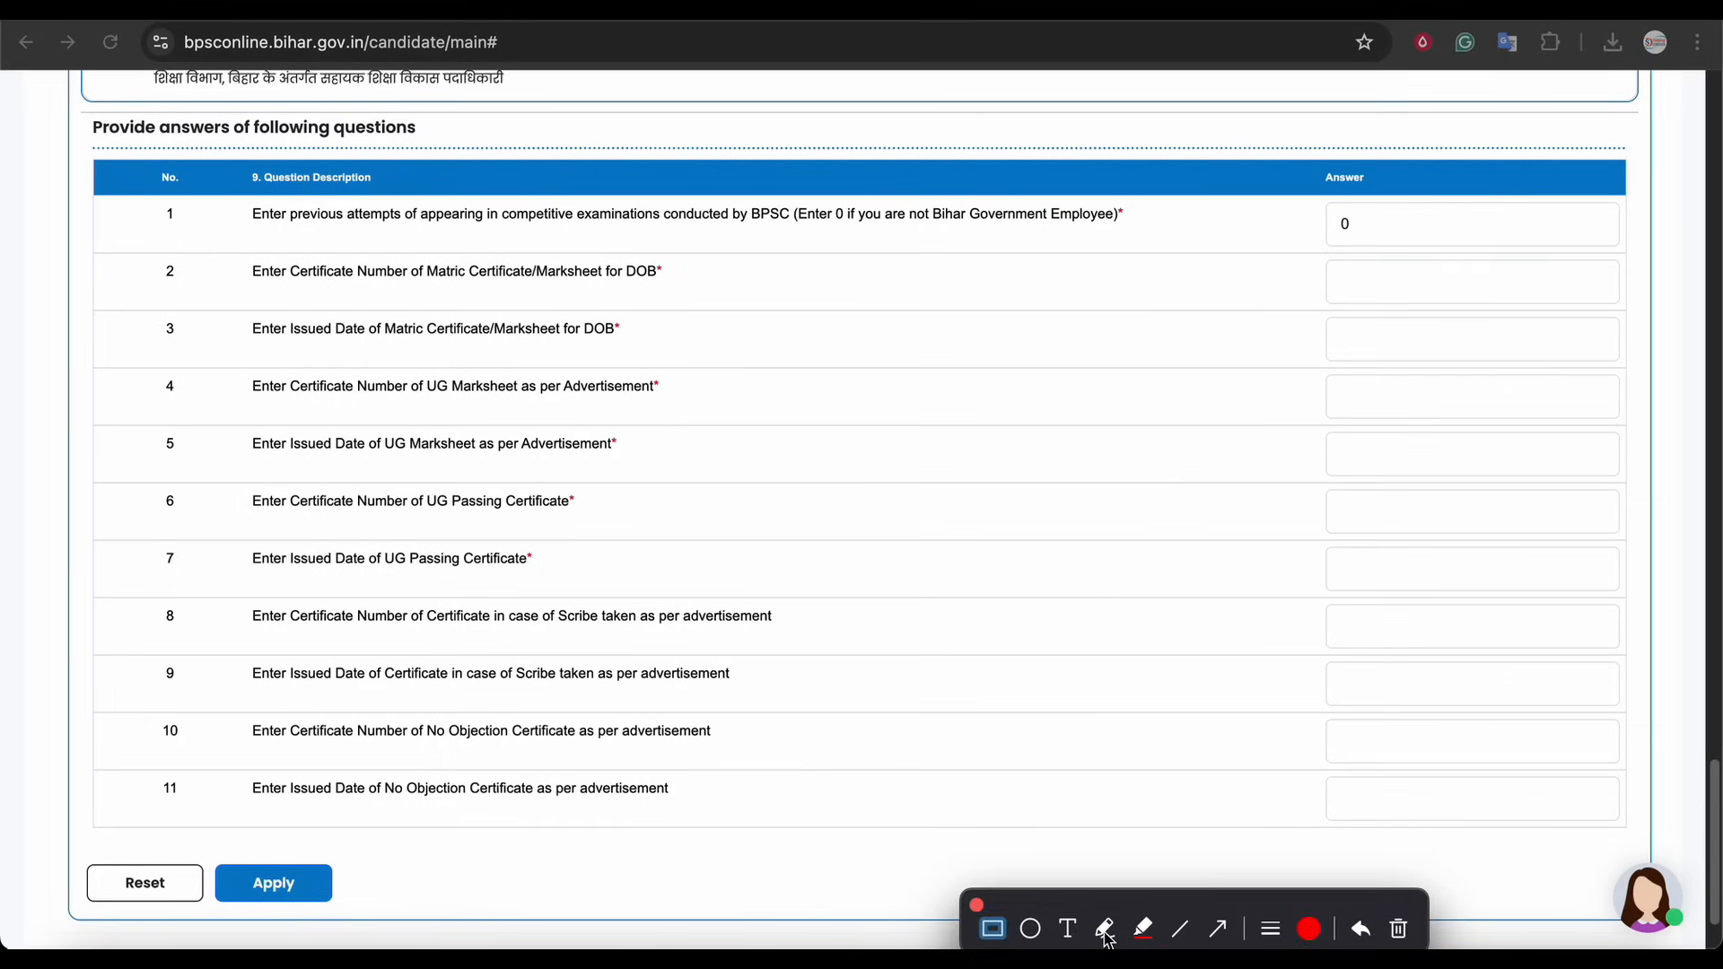
left_click(1104, 931)
left_click_drag(254, 288, 449, 286)
mouse_move(1081, 294)
left_mouse_down()
mouse_move(1324, 274)
mouse_move(1271, 321)
left_mouse_up()
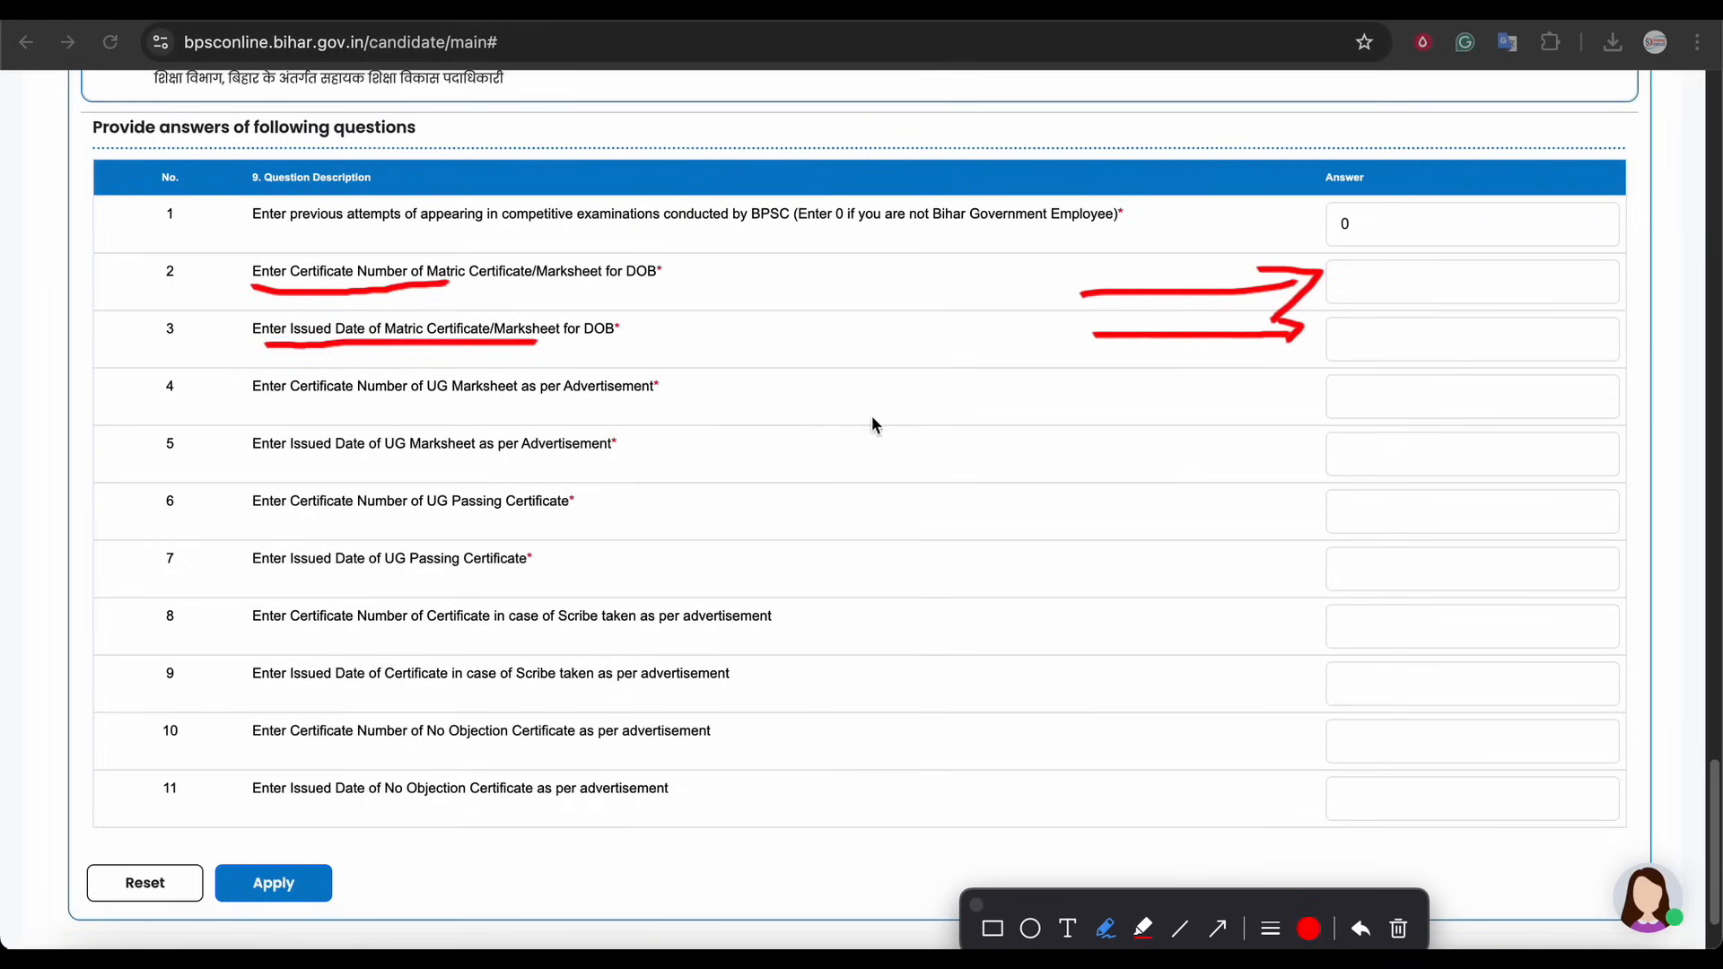
left_click_drag(263, 401, 557, 398)
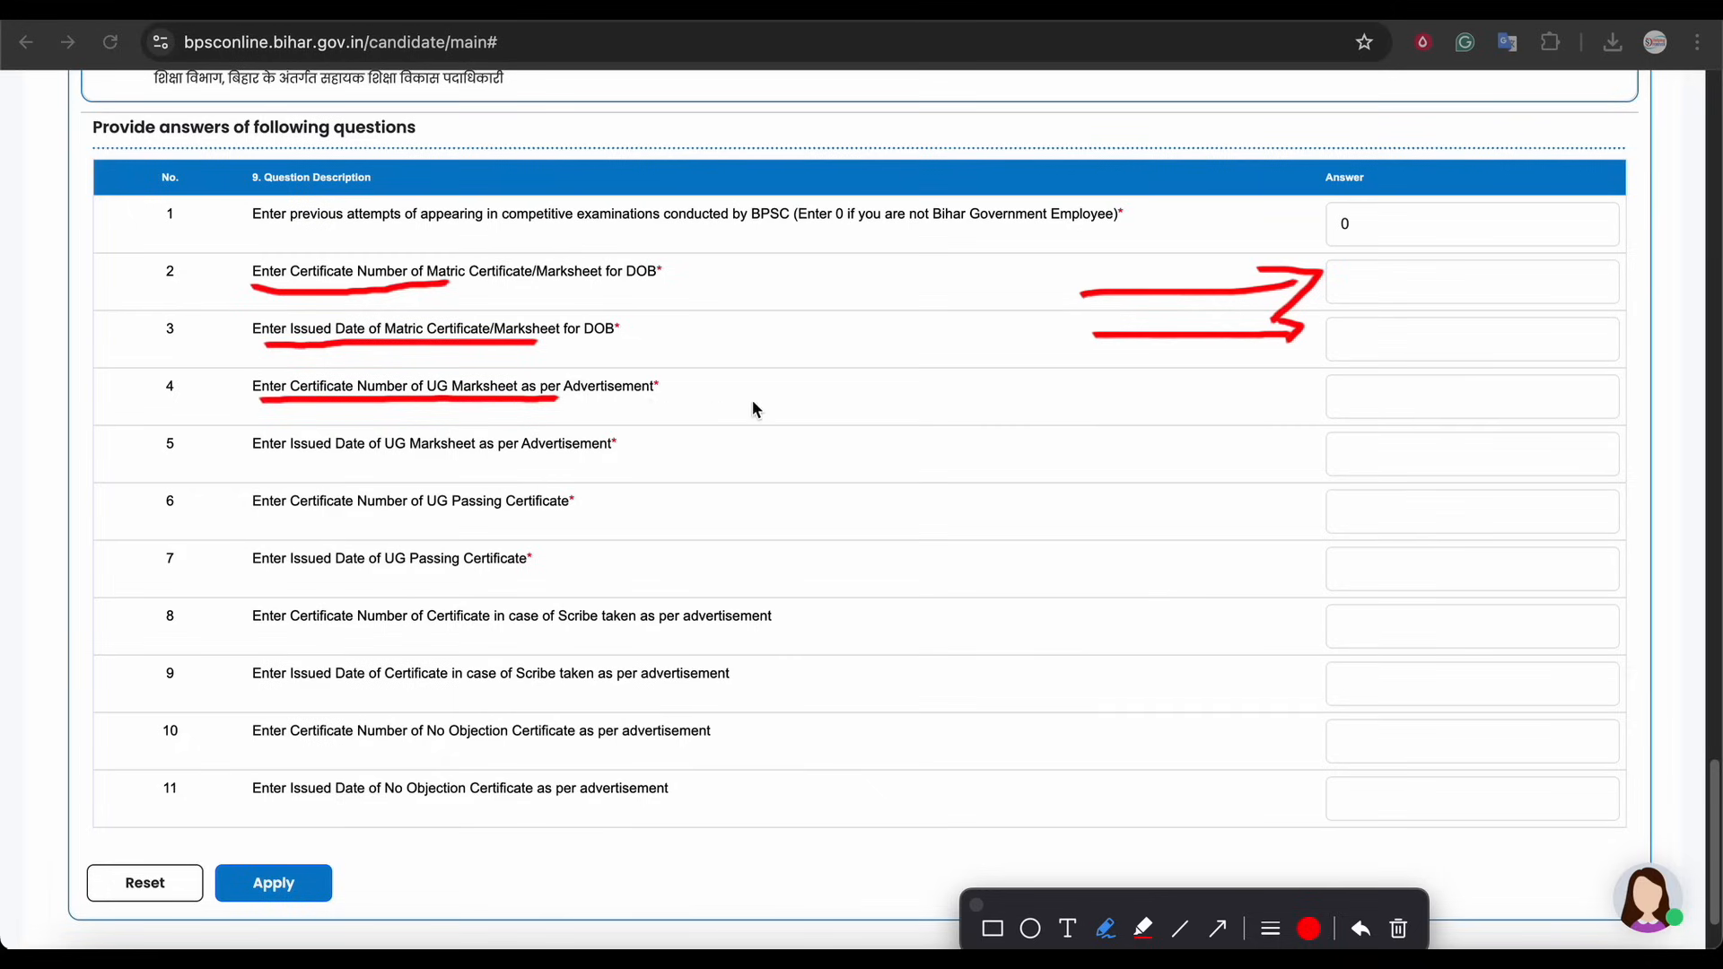
left_click_drag(285, 369, 282, 403)
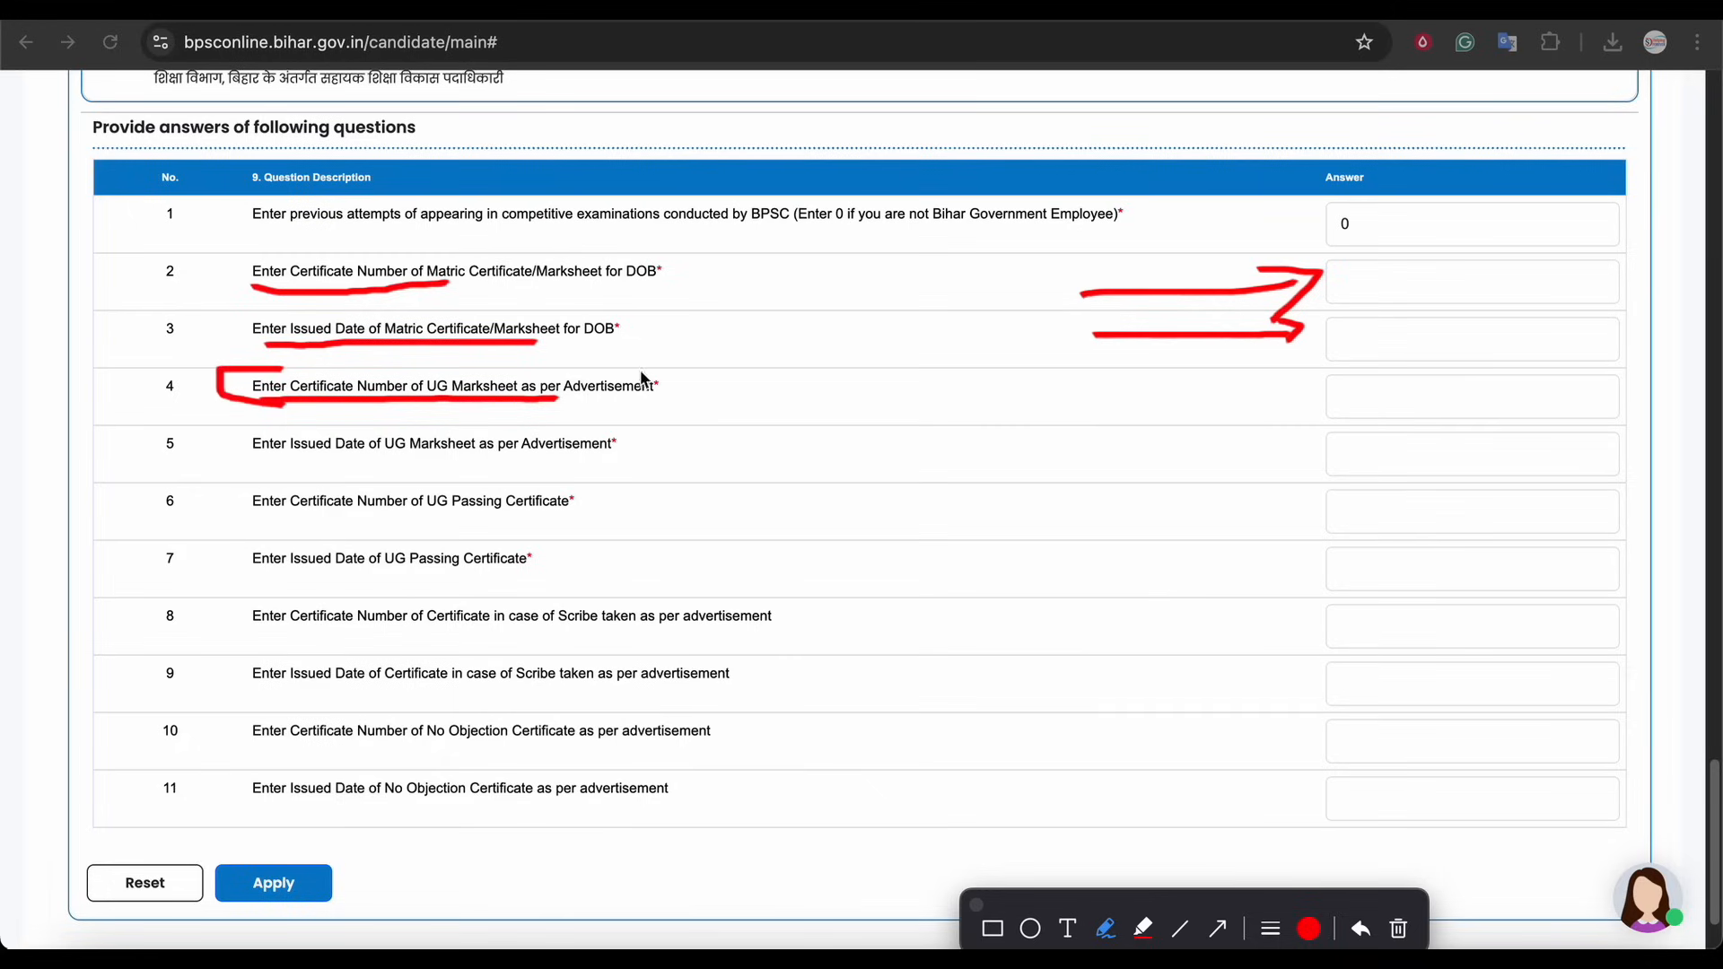
left_click_drag(635, 358, 696, 386)
left_click_drag(1111, 402, 1299, 373)
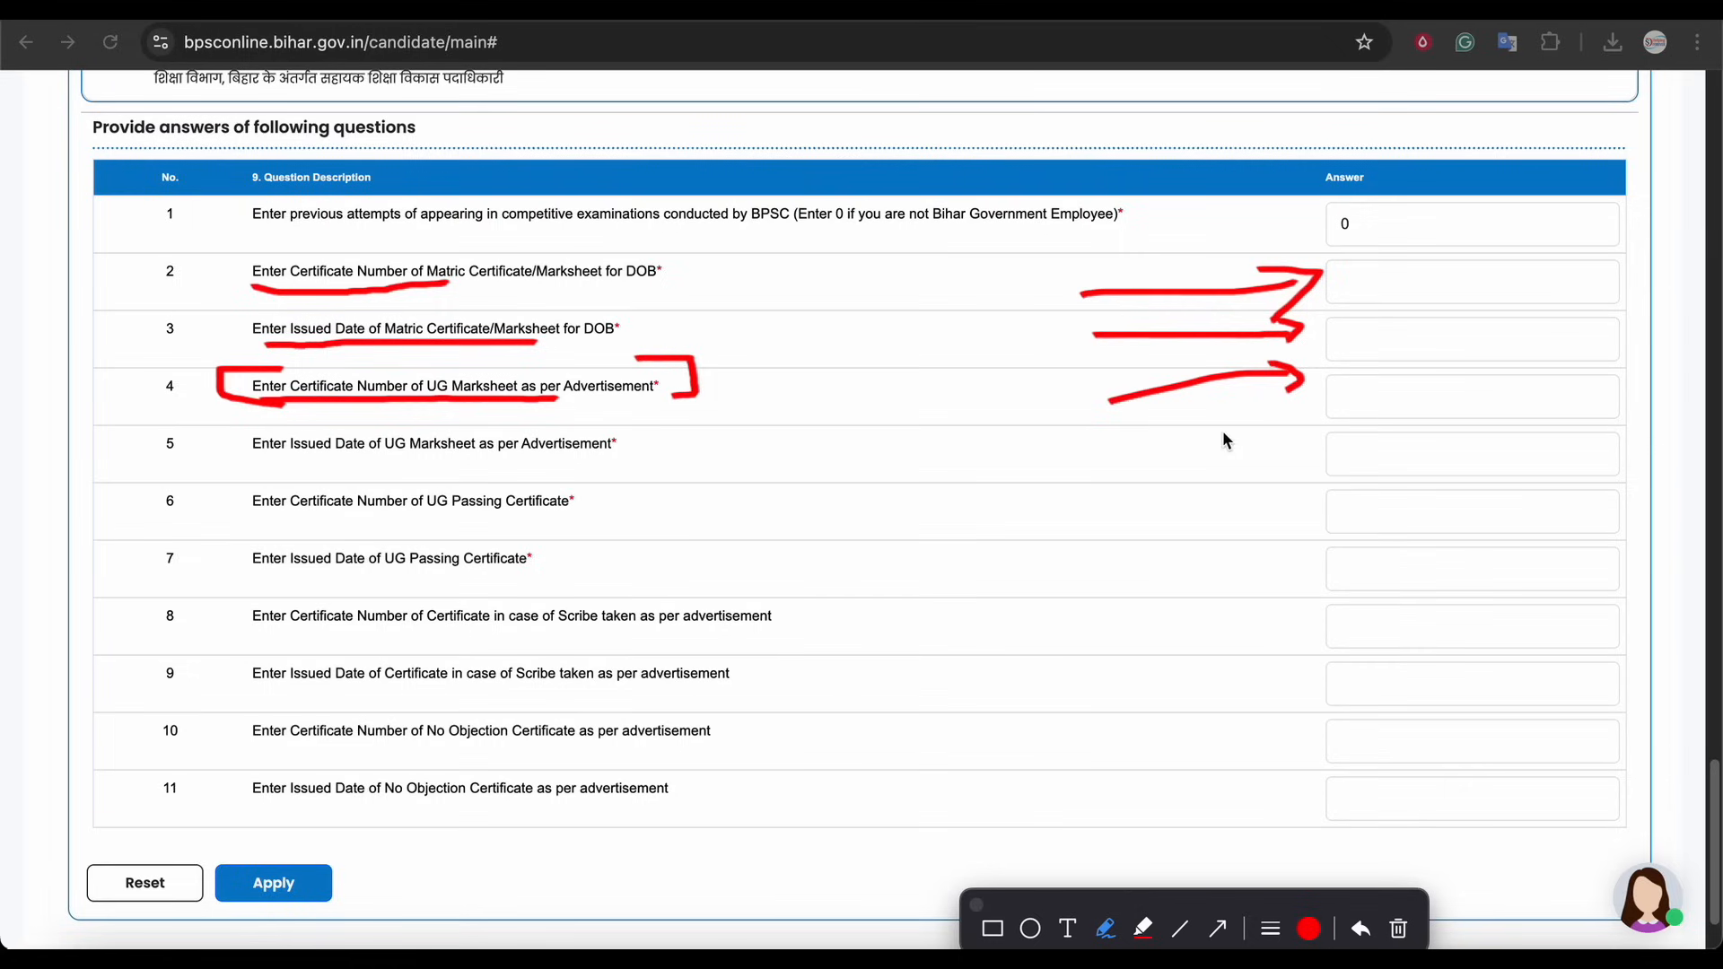
left_click_drag(330, 464, 510, 465)
left_click_drag(1268, 439, 1283, 447)
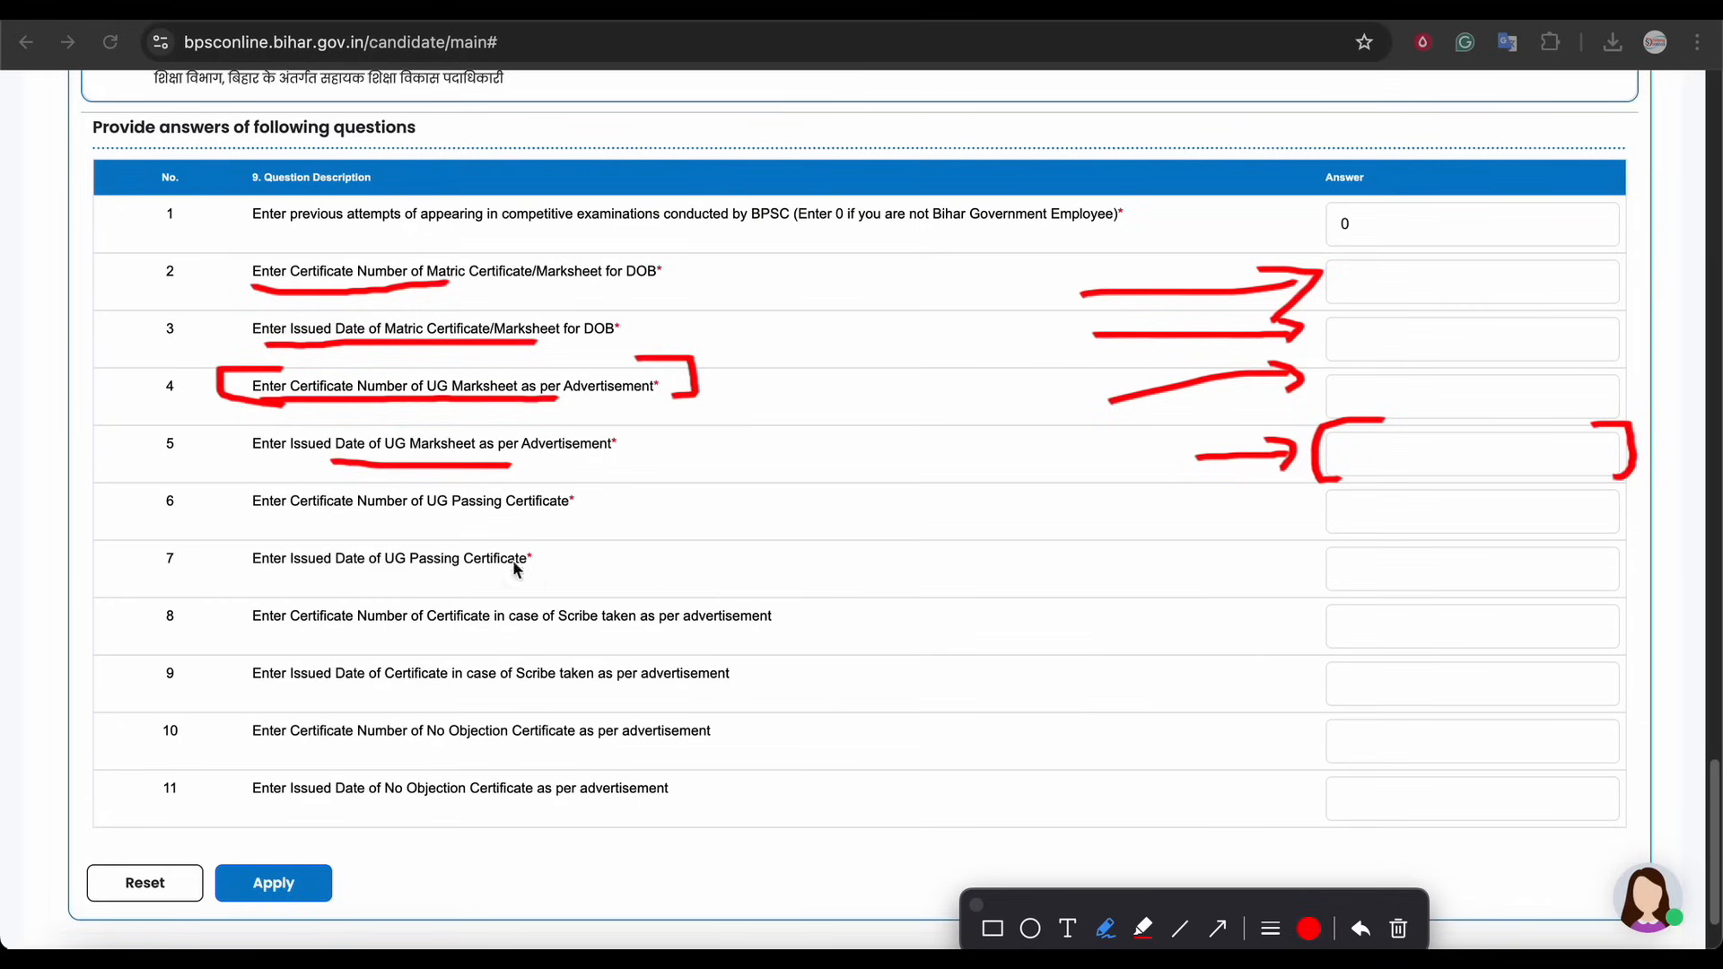
left_click_drag(322, 515, 454, 520)
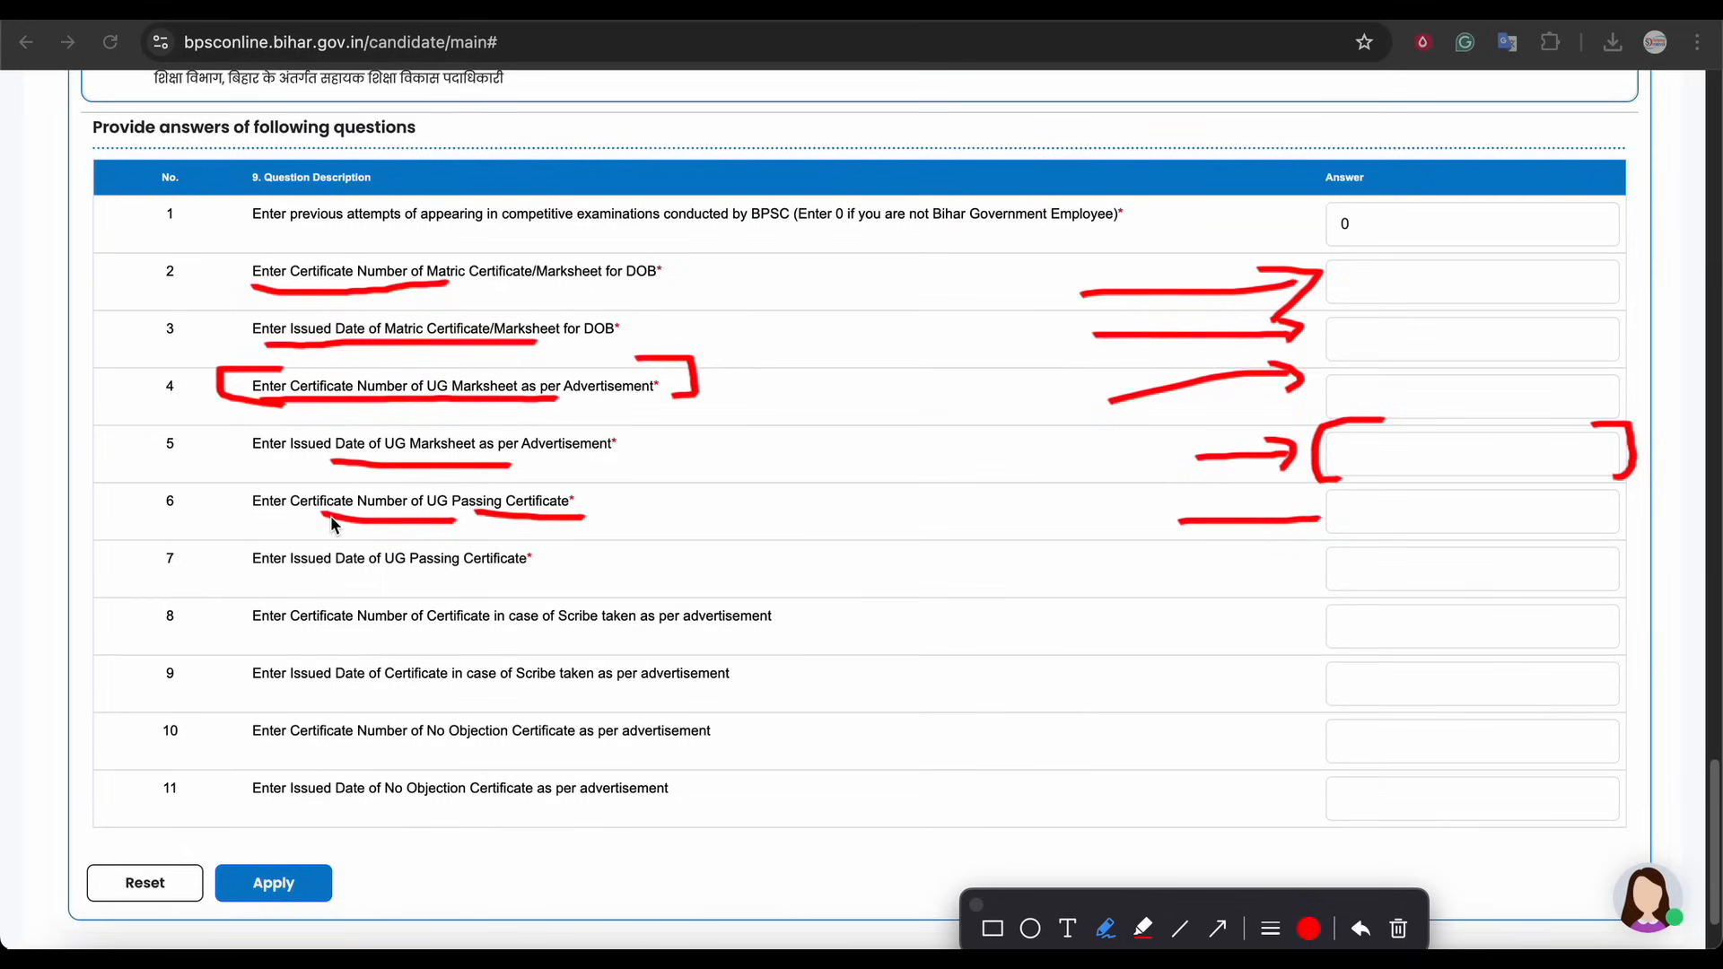
mouse_move(334, 485)
left_mouse_down()
mouse_move(261, 486)
mouse_move(249, 519)
mouse_move(382, 516)
mouse_move(267, 544)
mouse_move(246, 576)
mouse_move(518, 586)
mouse_move(387, 542)
left_mouse_up()
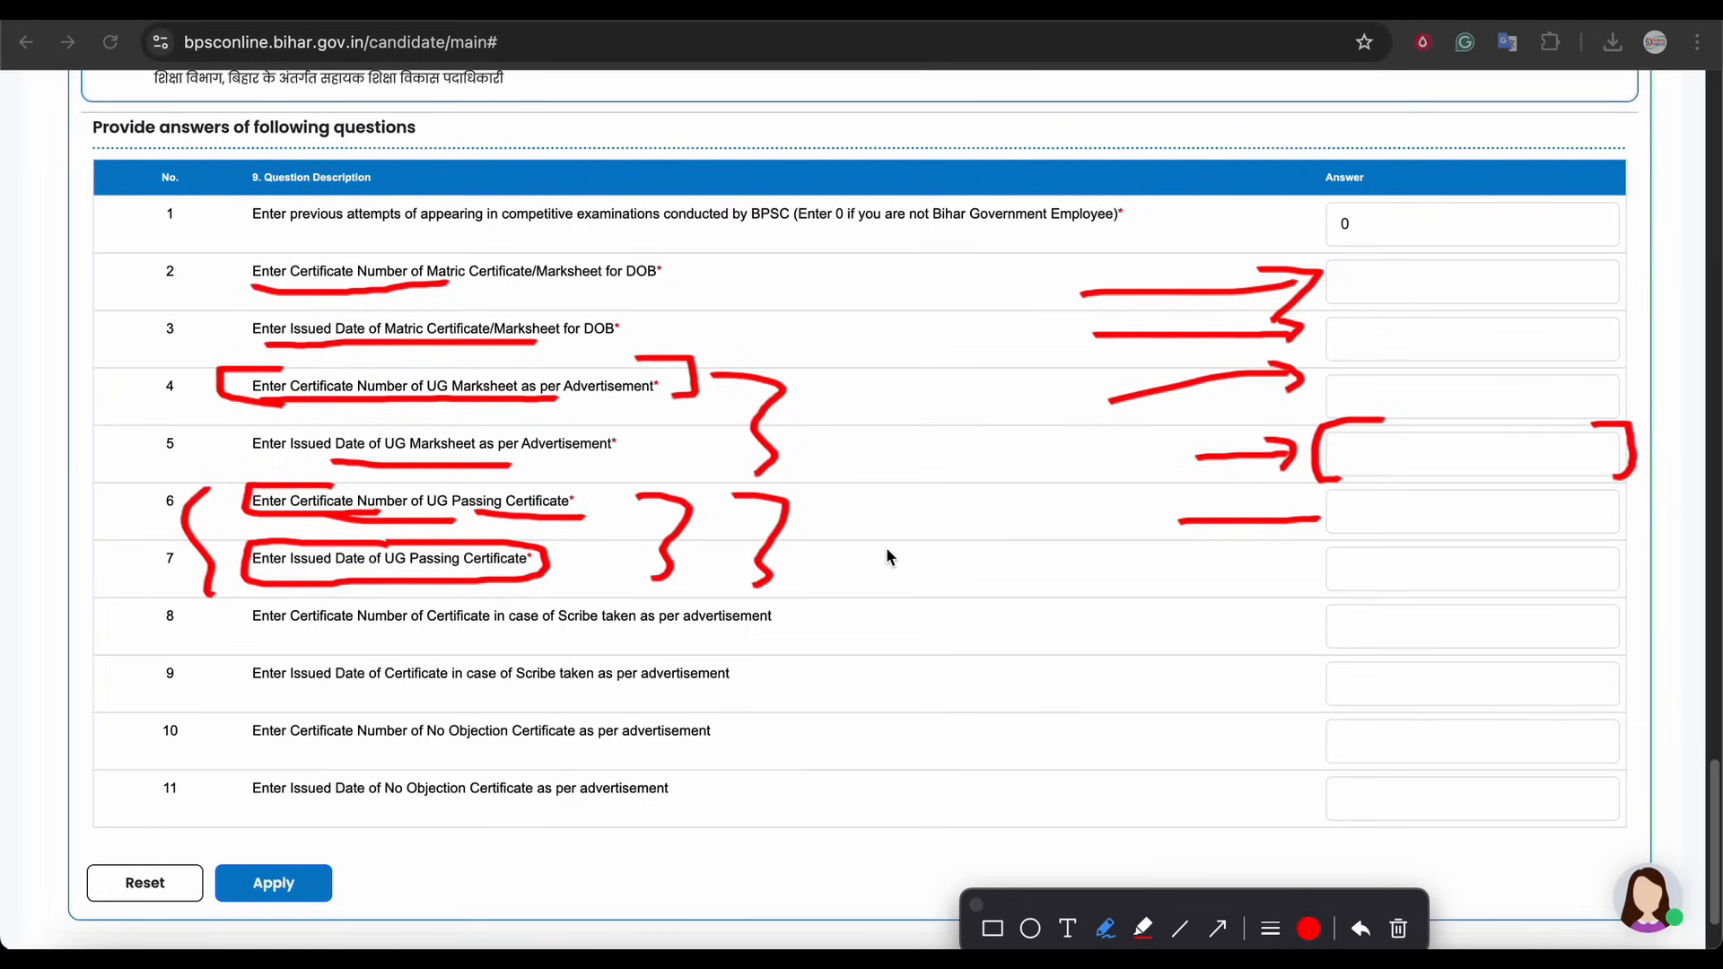
left_click_drag(949, 411, 793, 446)
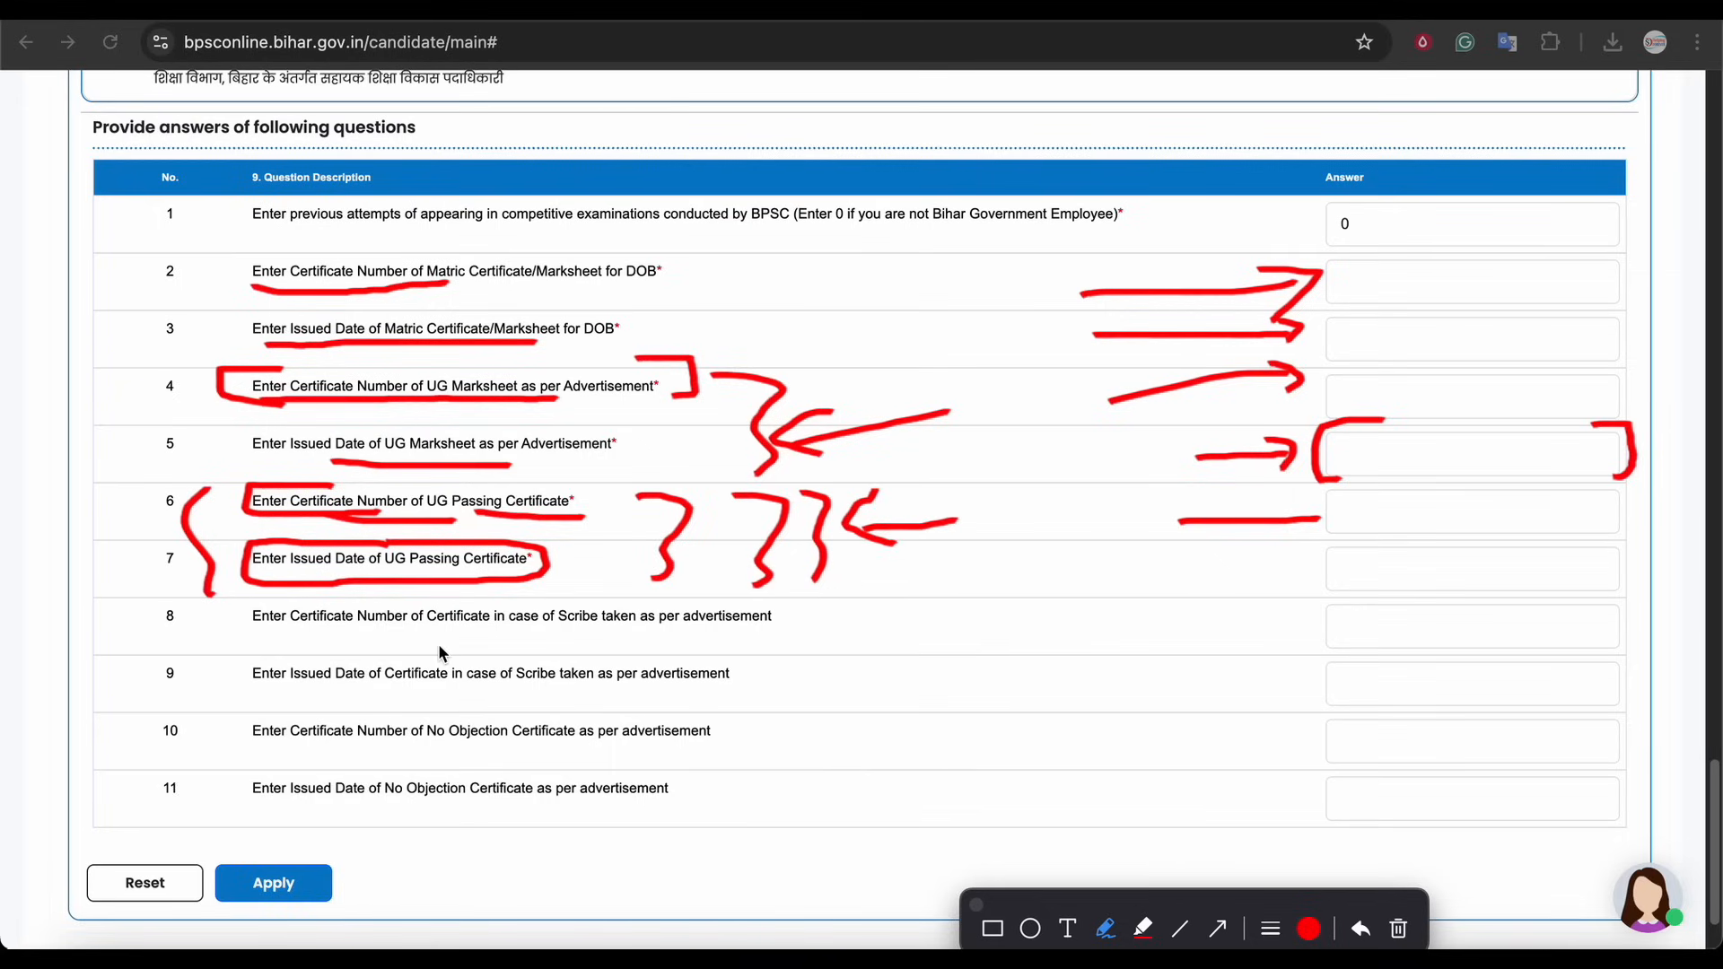
left_click_drag(328, 634, 628, 633)
left_click_drag(772, 638, 928, 638)
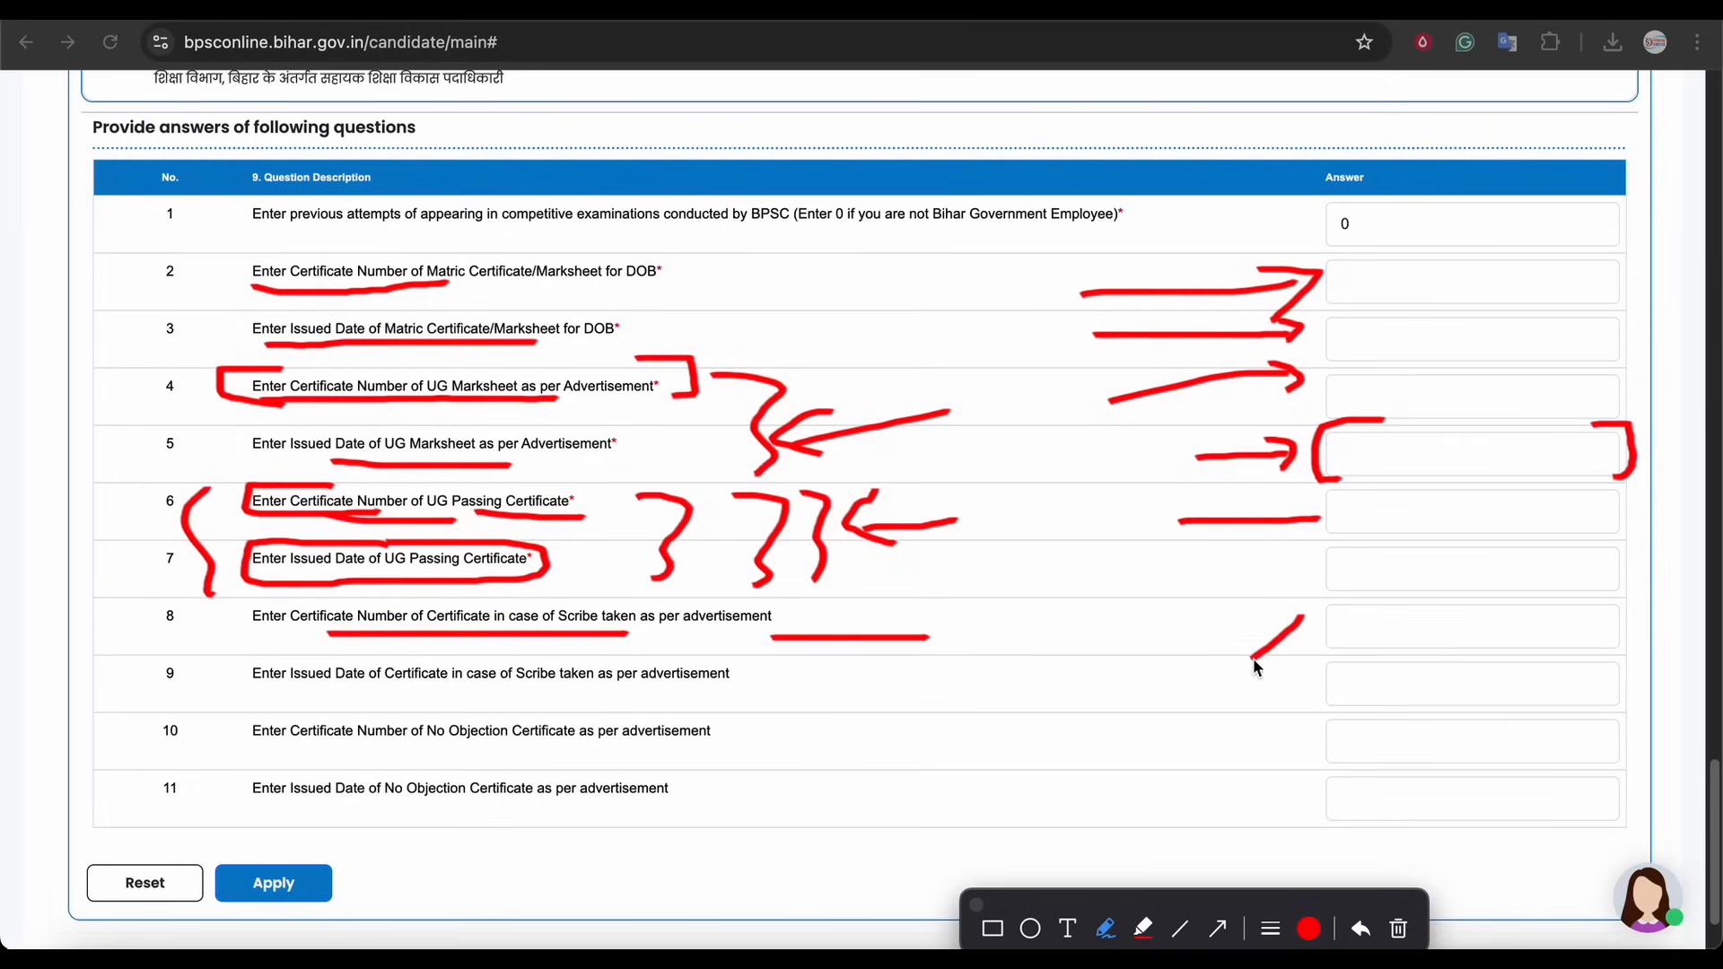
mouse_move(179, 628)
left_mouse_down()
mouse_move(153, 633)
mouse_move(193, 628)
left_mouse_up()
left_click_drag(283, 686, 446, 686)
left_click_drag(478, 689, 655, 681)
mouse_move(761, 664)
left_mouse_down()
mouse_move(790, 689)
mouse_move(780, 715)
left_mouse_up()
left_click_drag(236, 662, 260, 718)
mouse_move(1075, 666)
left_mouse_down()
mouse_move(1000, 715)
mouse_move(1068, 720)
left_mouse_up()
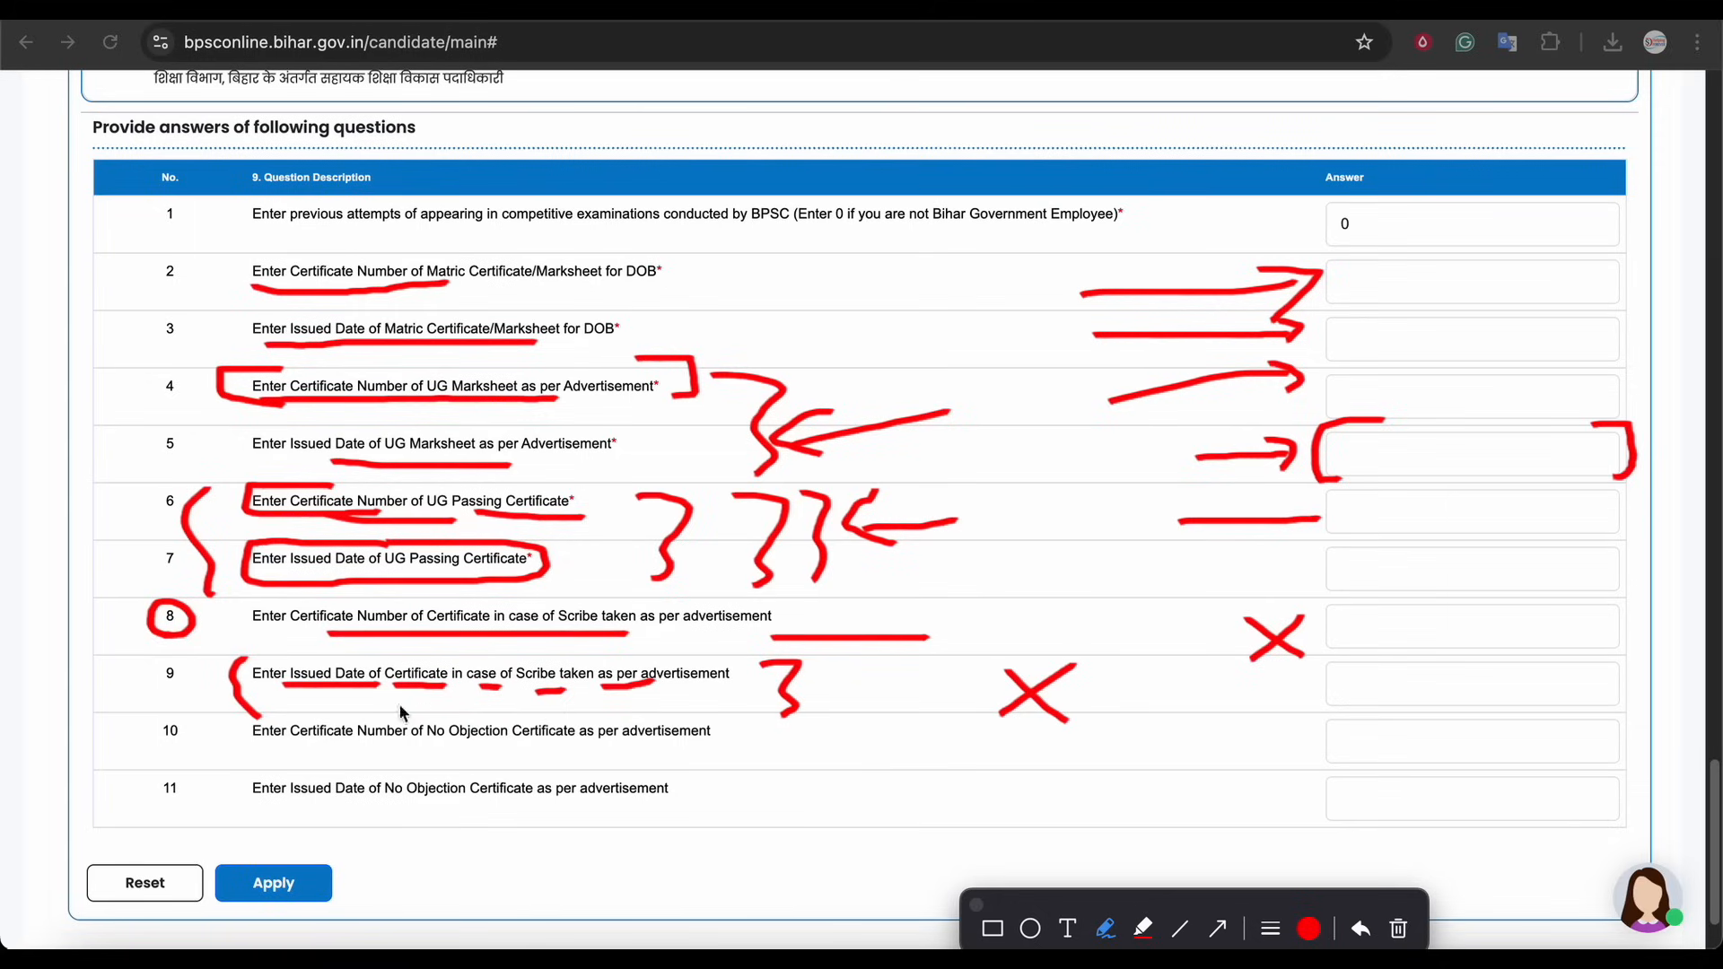
left_click_drag(354, 745, 643, 743)
mouse_move(686, 743)
left_mouse_down()
mouse_move(743, 745)
mouse_move(743, 728)
mouse_move(756, 770)
left_mouse_up()
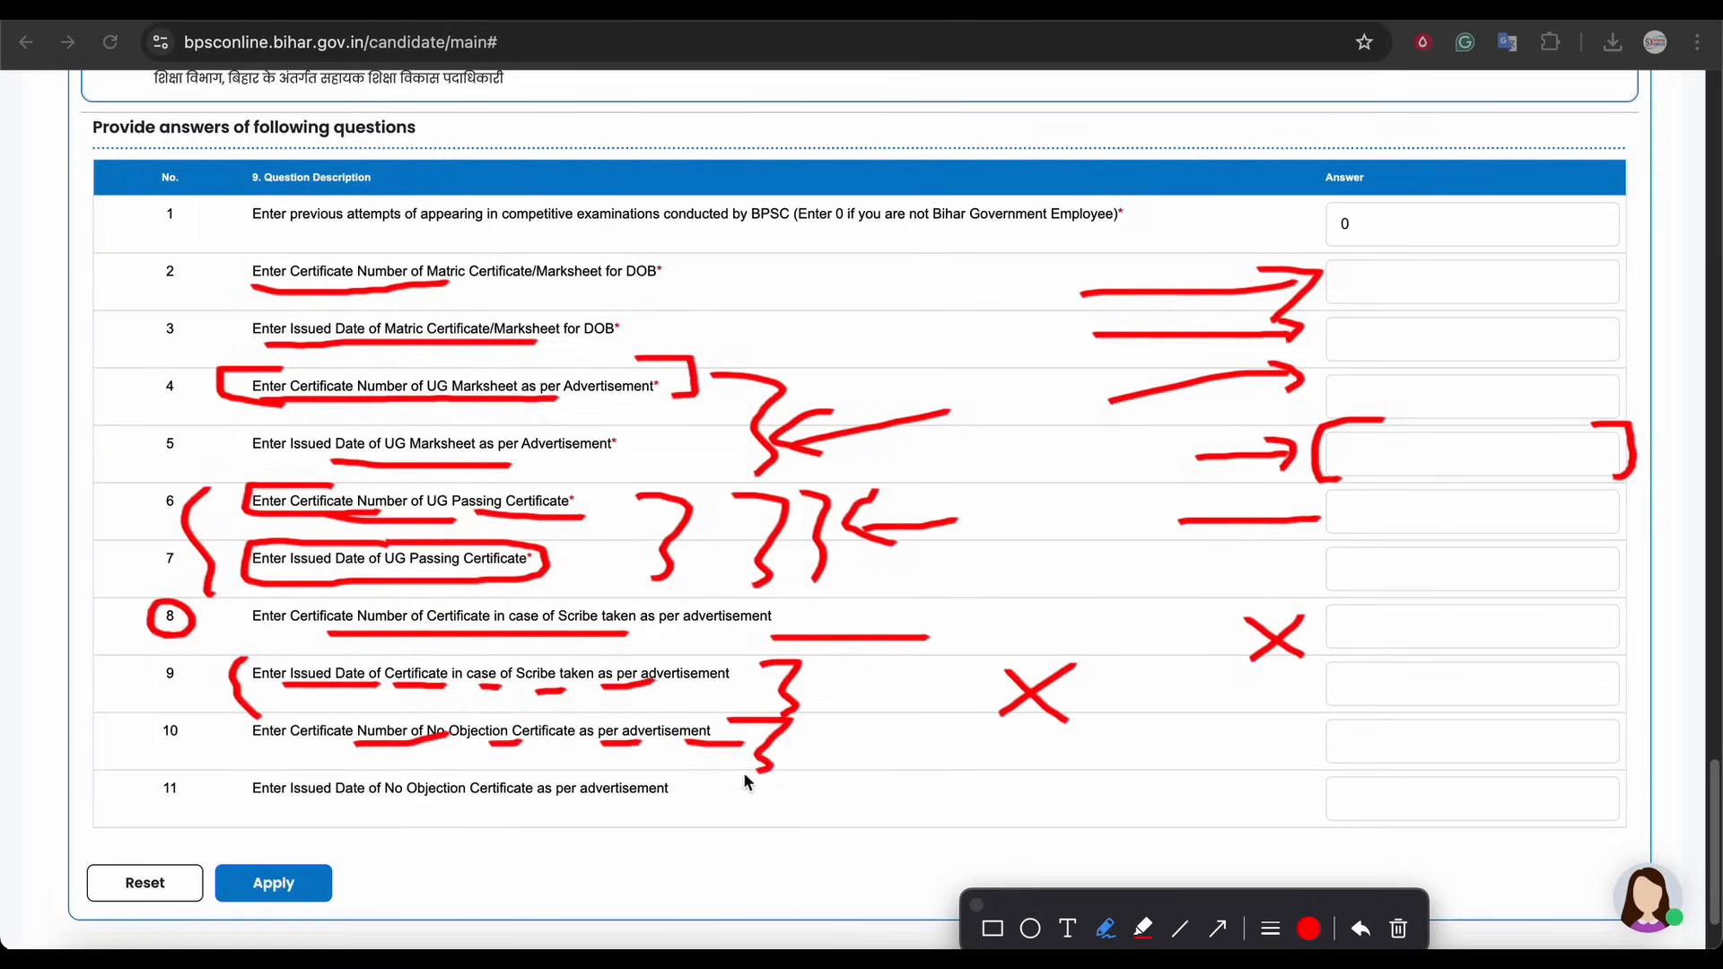
mouse_move(239, 717)
left_mouse_down()
mouse_move(224, 741)
mouse_move(240, 761)
left_mouse_up()
left_click_drag(339, 801, 434, 801)
left_click_drag(1088, 810, 1272, 807)
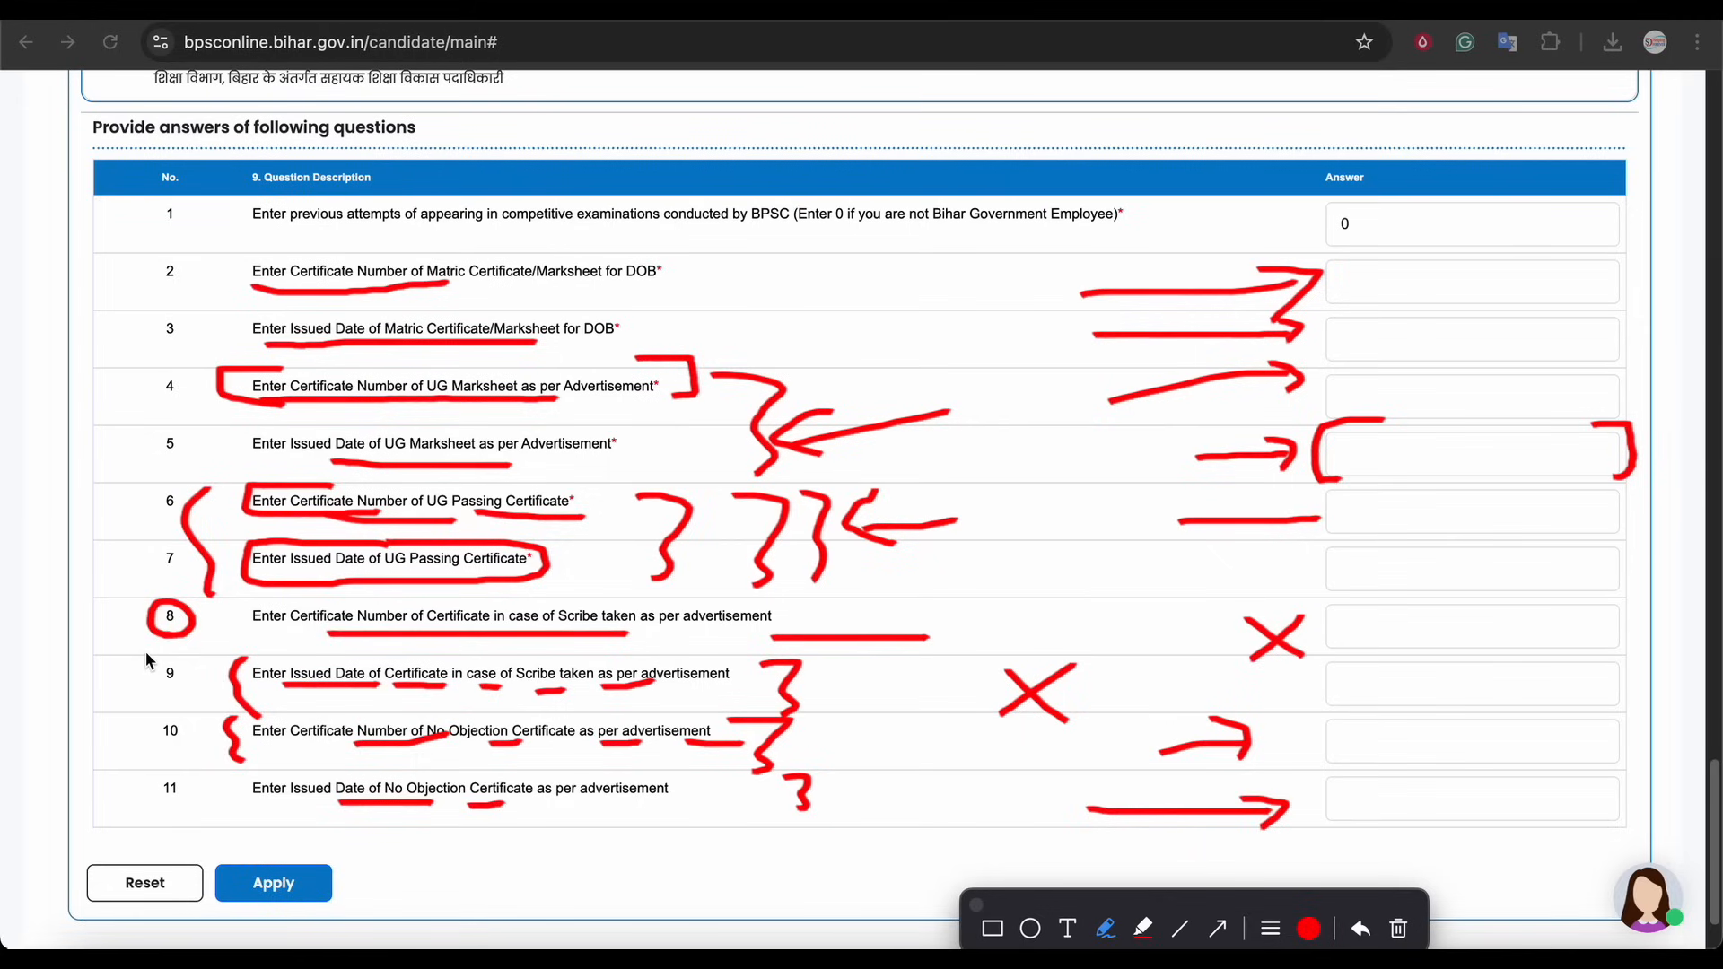
mouse_move(133, 614)
left_mouse_down()
mouse_move(116, 801)
mouse_move(148, 811)
left_mouse_up()
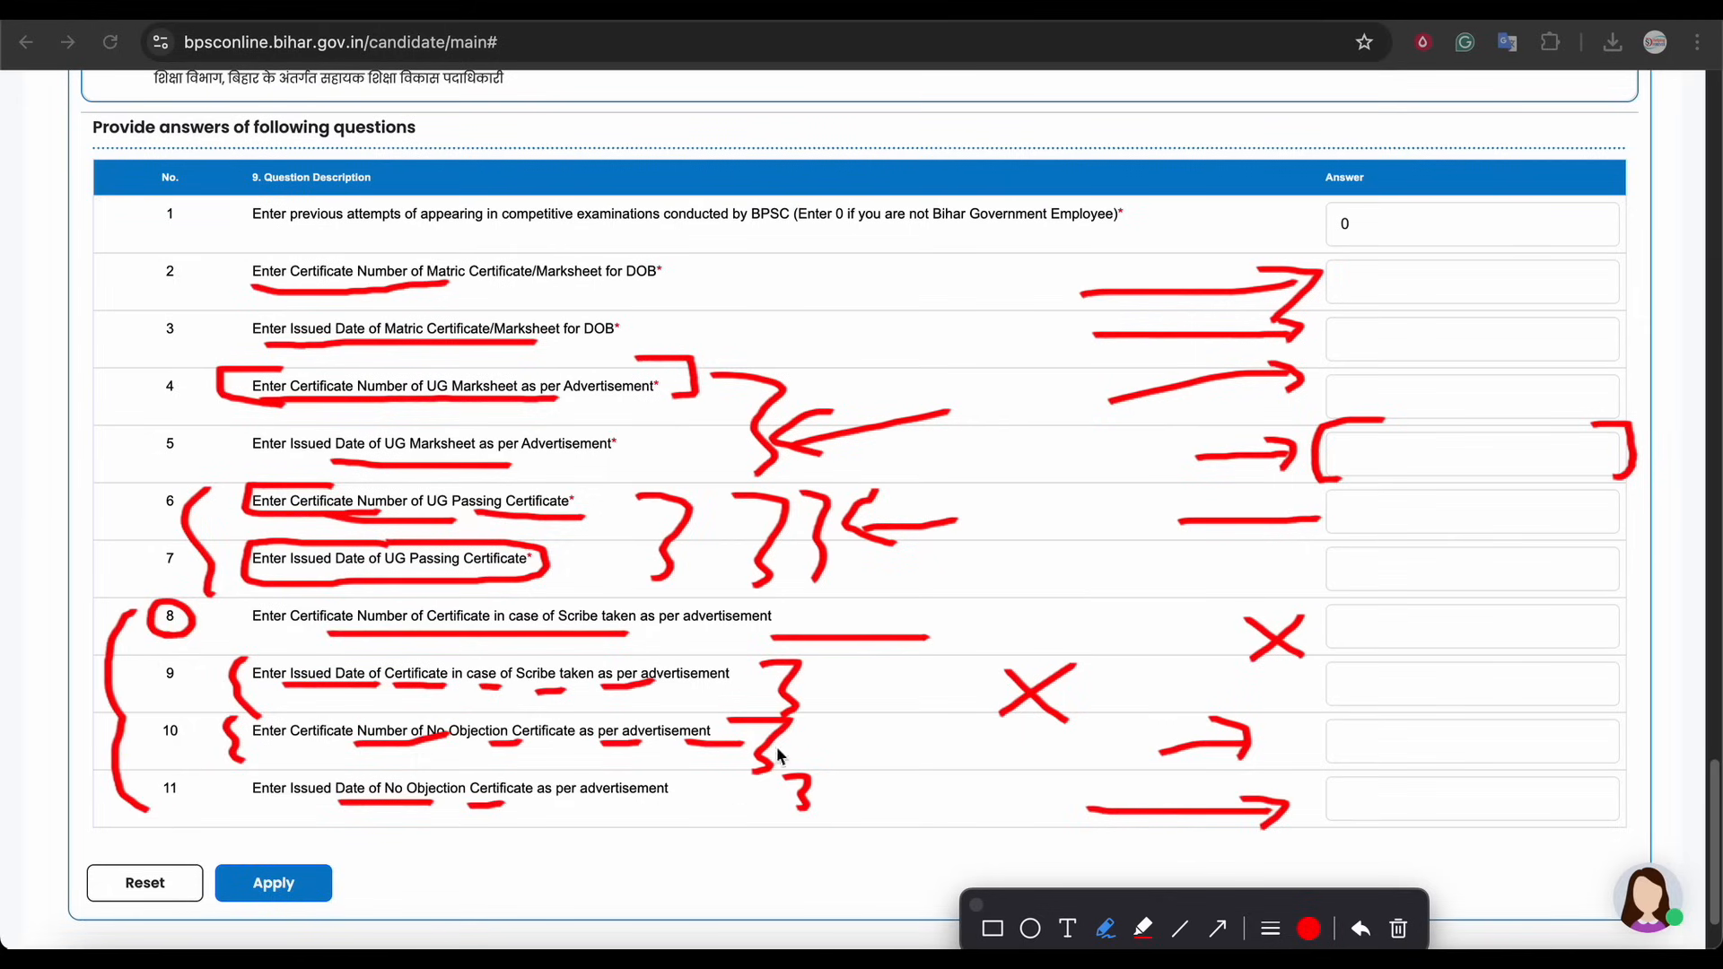
mouse_move(808, 607)
left_mouse_down()
mouse_move(855, 788)
mouse_move(848, 834)
left_mouse_up()
mouse_move(970, 642)
left_mouse_down()
mouse_move(957, 696)
mouse_move(898, 763)
left_mouse_up()
left_click_drag(875, 628, 965, 729)
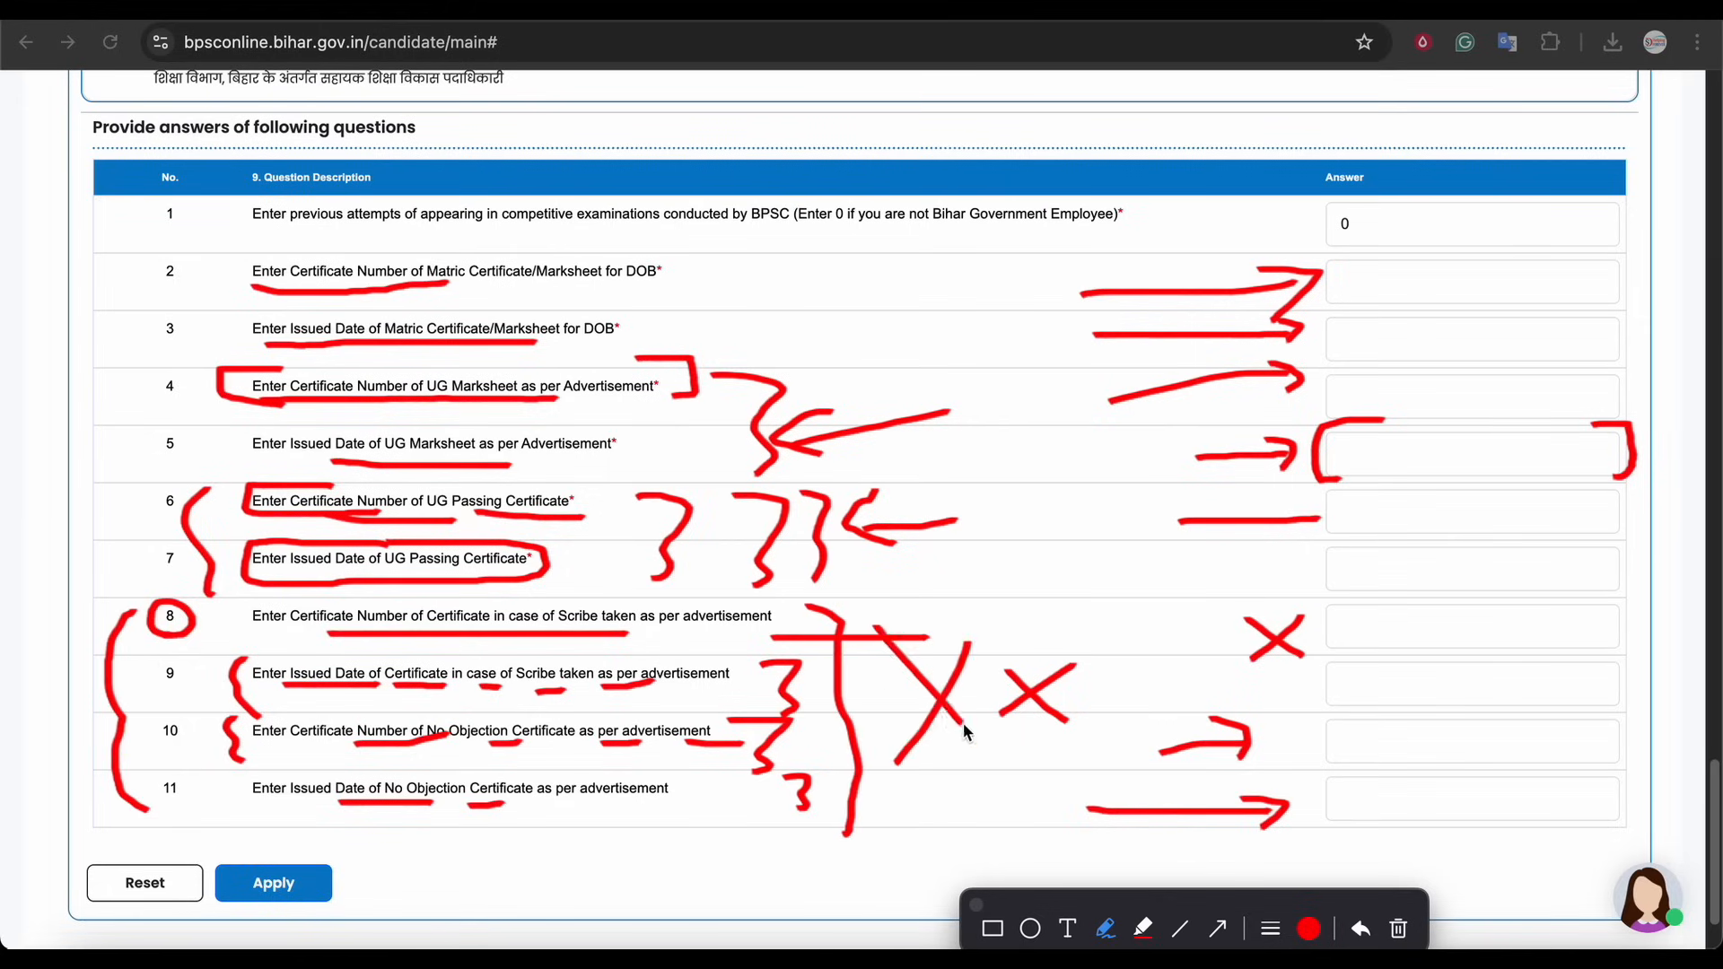
left_click_drag(162, 565, 151, 235)
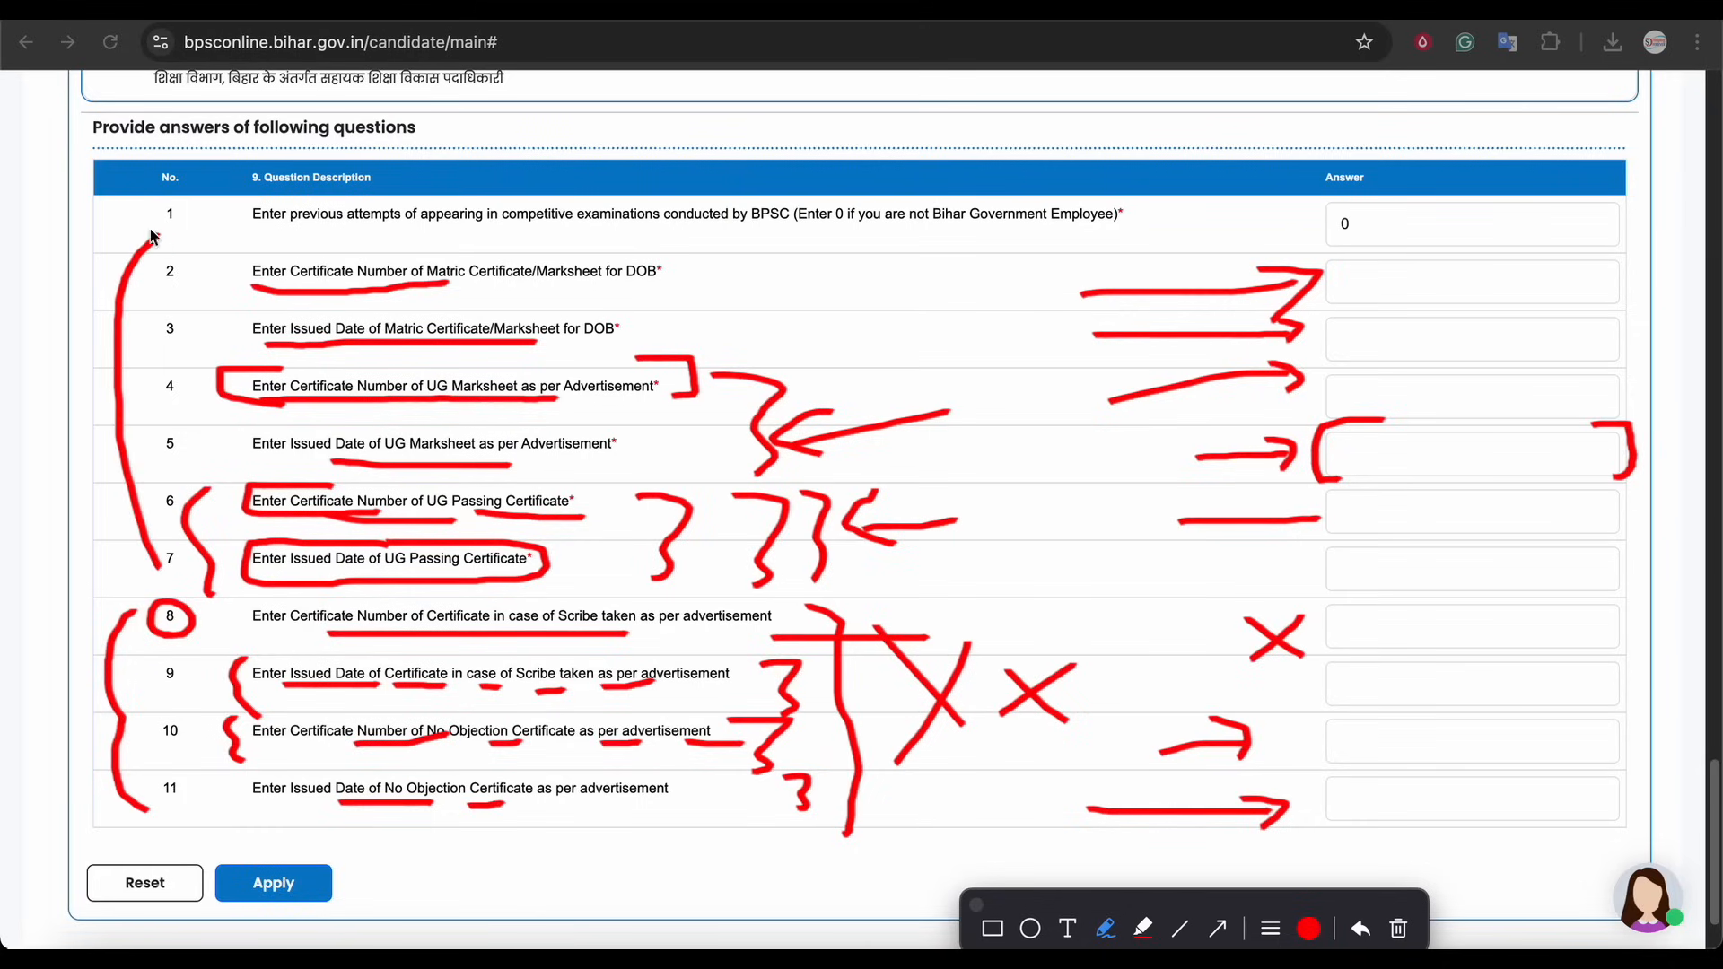
mouse_move(350, 859)
left_mouse_down()
mouse_move(232, 926)
mouse_move(341, 851)
left_mouse_up()
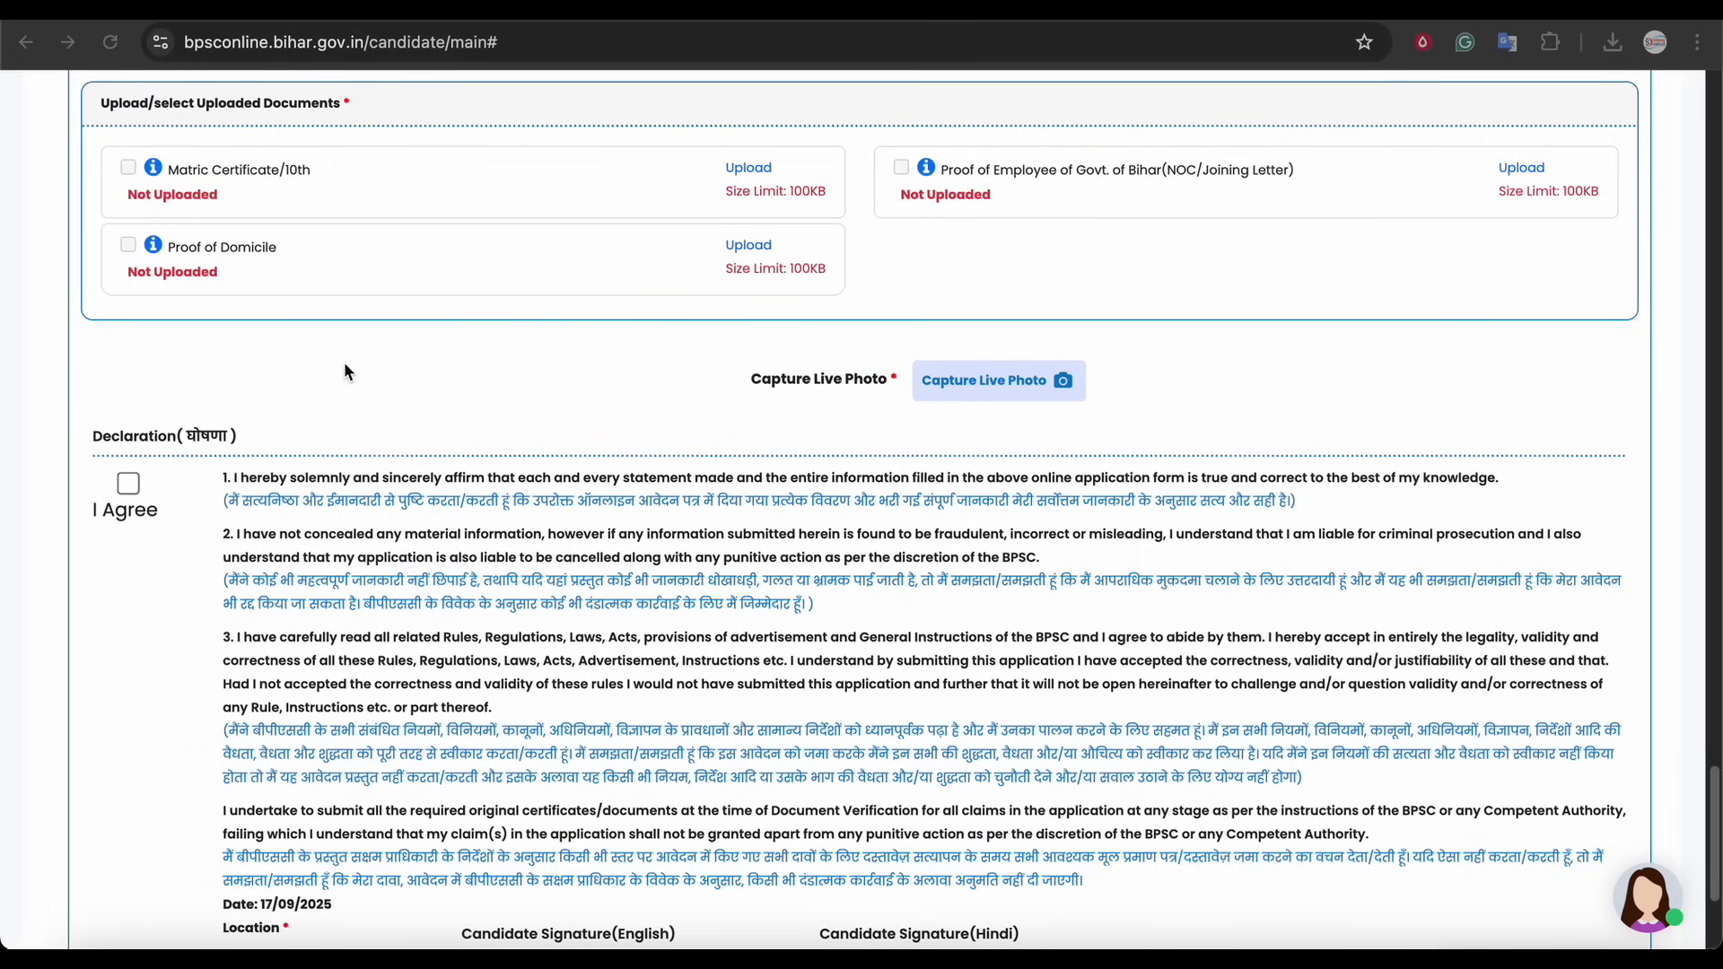
Examine the document upload section with its required certificates and size limits
left_click_drag(254, 104, 310, 104)
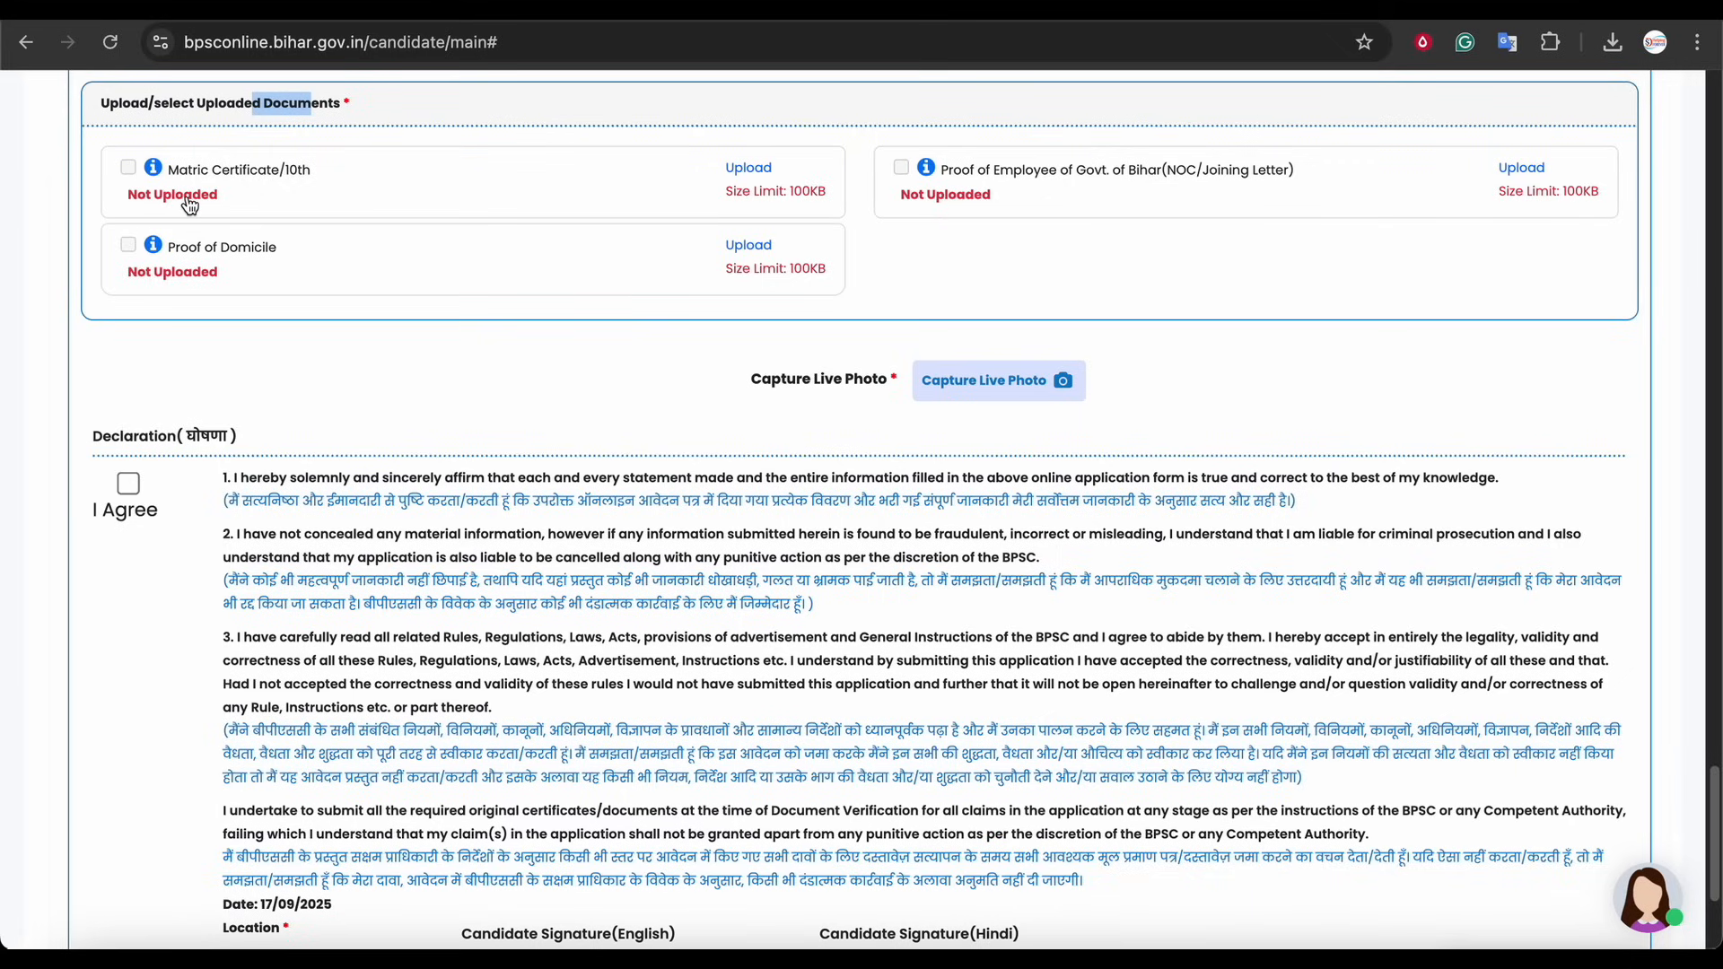
left_click(768, 195)
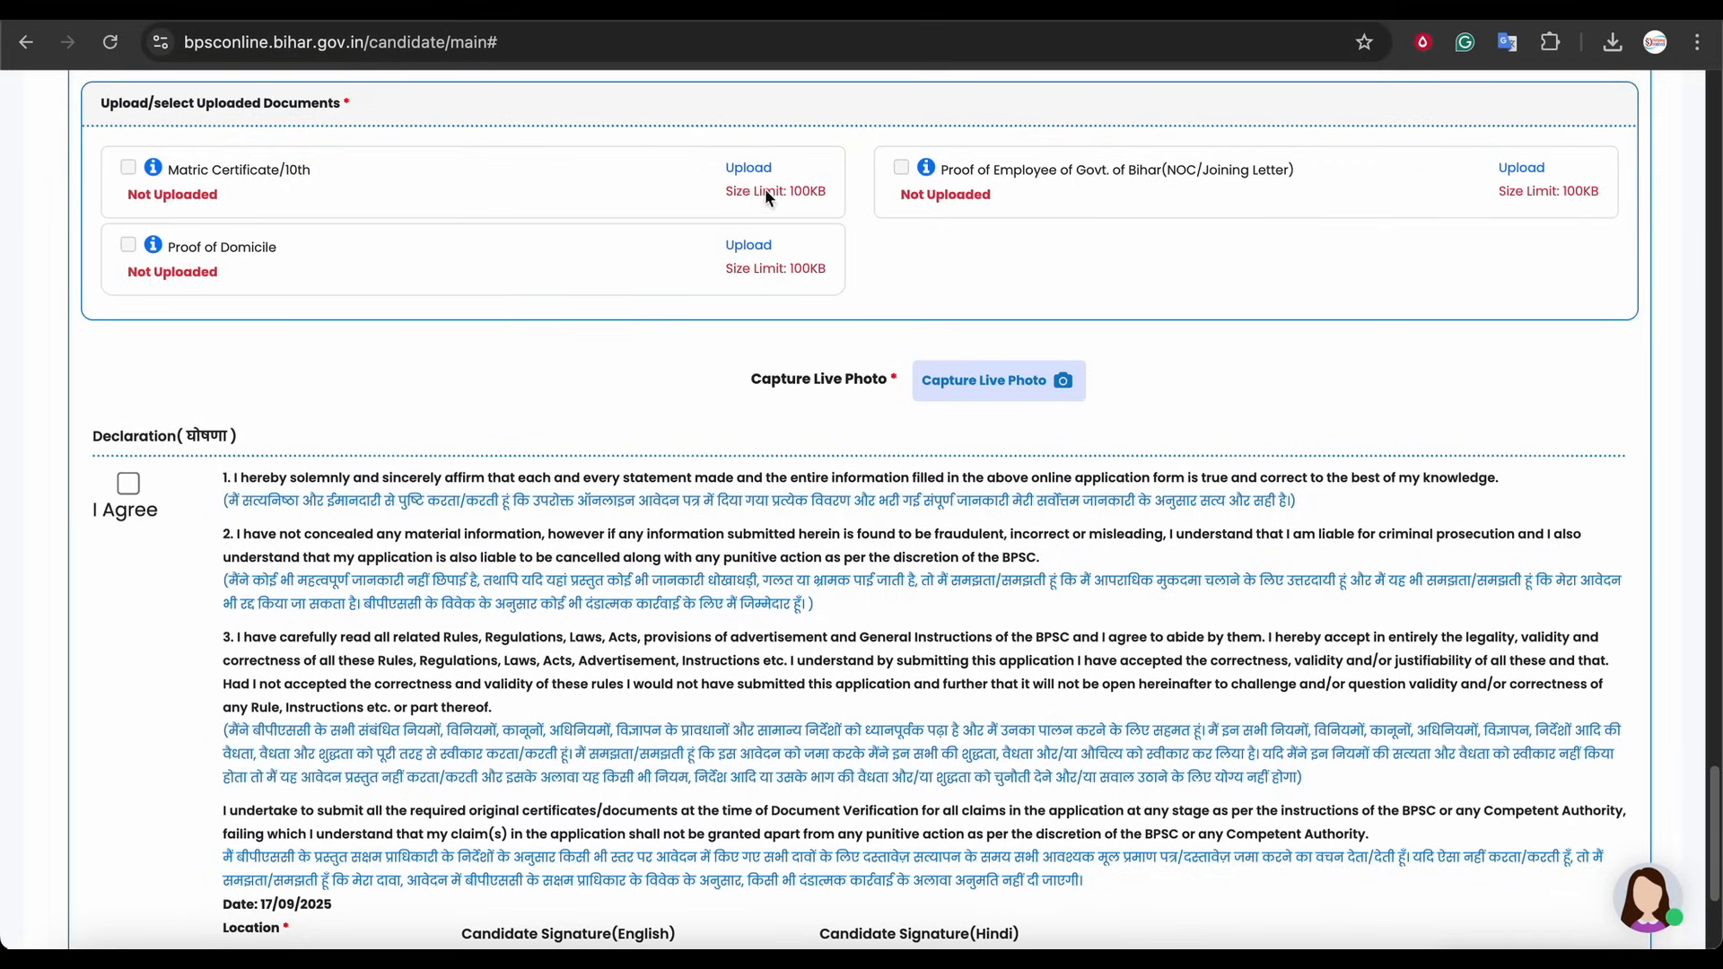
left_click(527, 258)
left_click(1581, 916)
left_click_drag(1109, 171, 1202, 175)
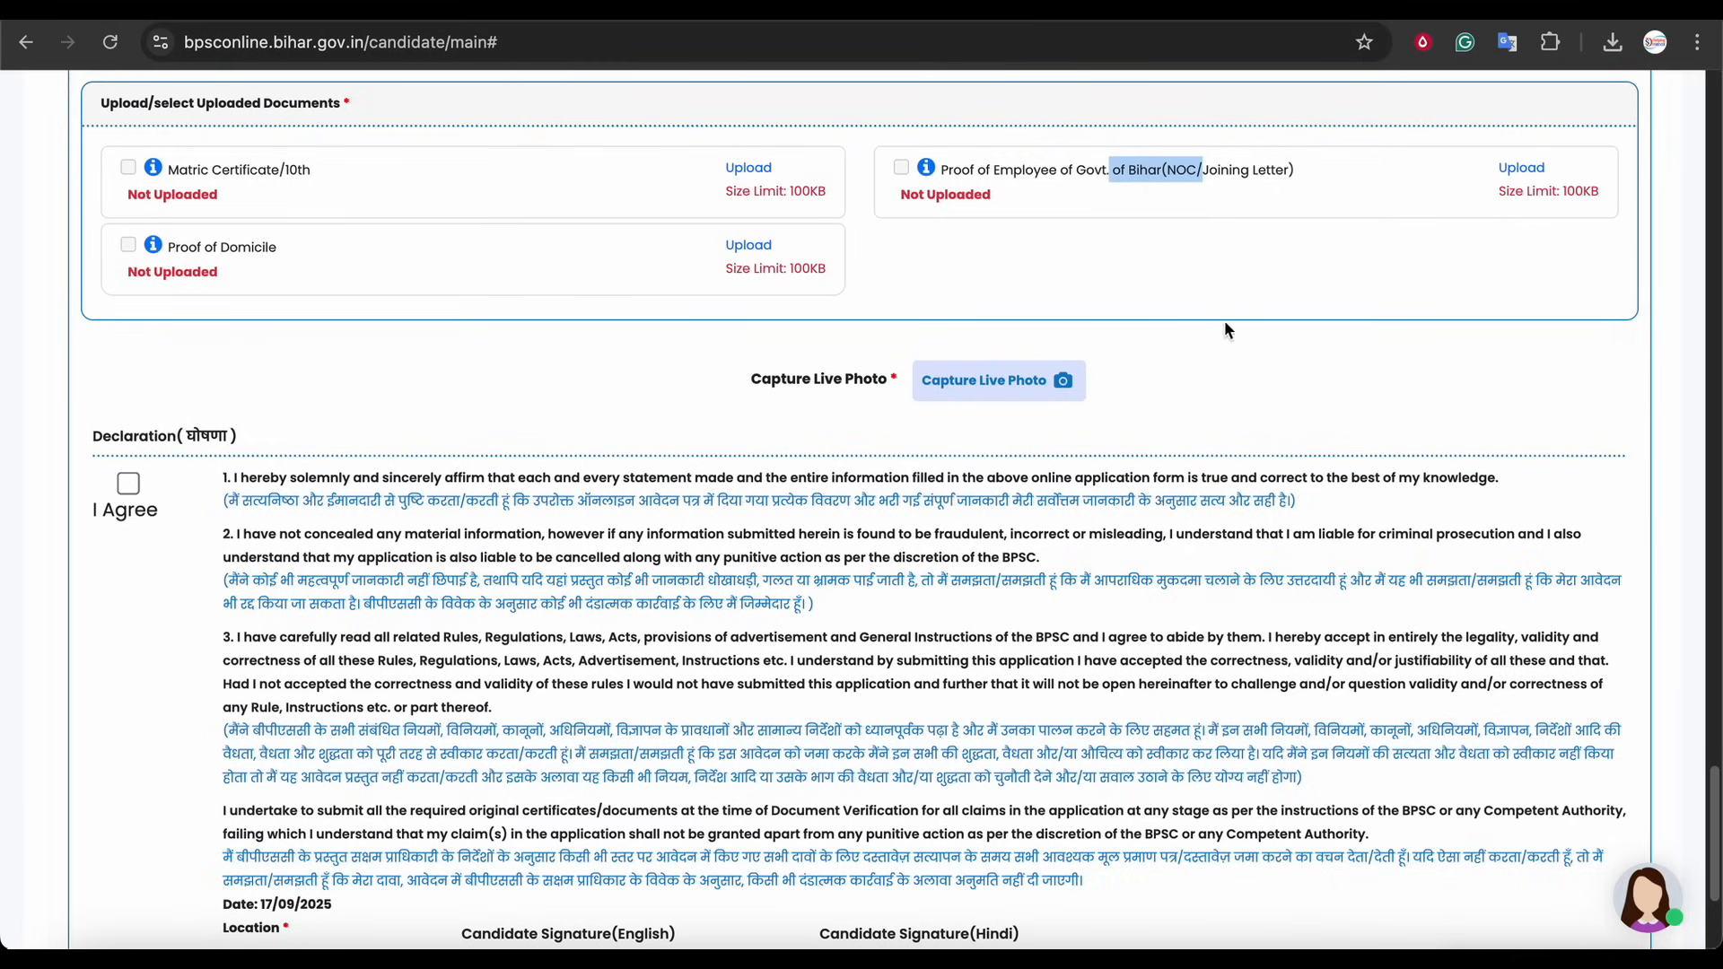
left_click(1300, 303)
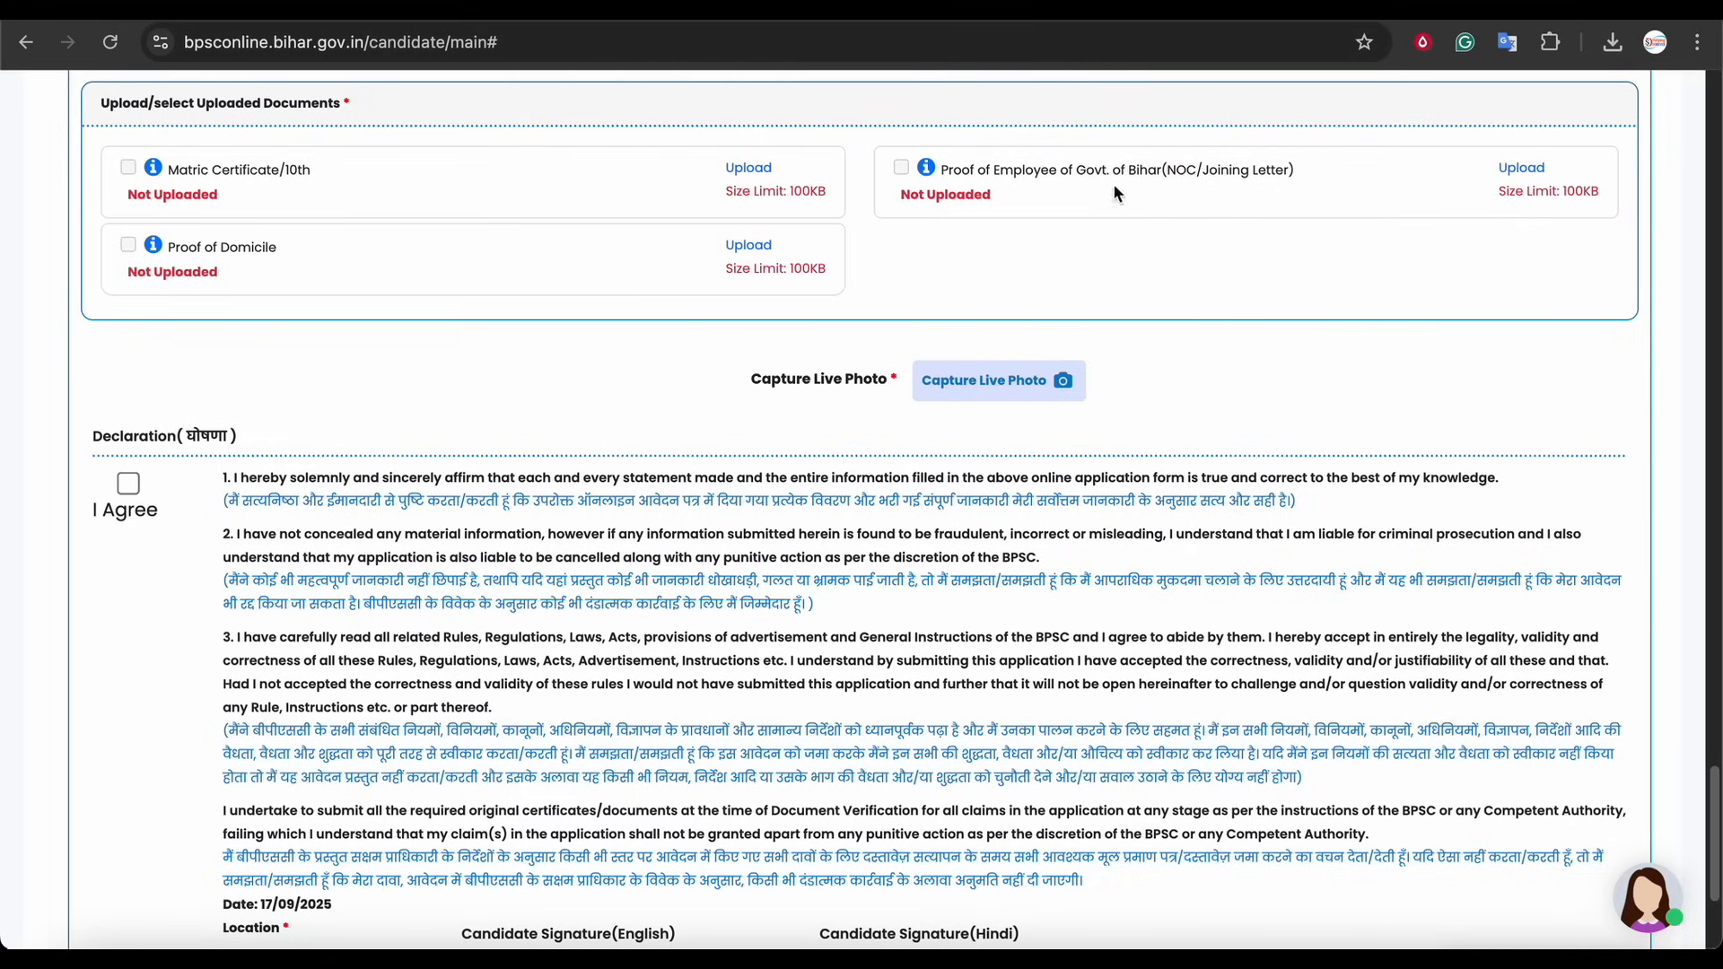
left_click(180, 252)
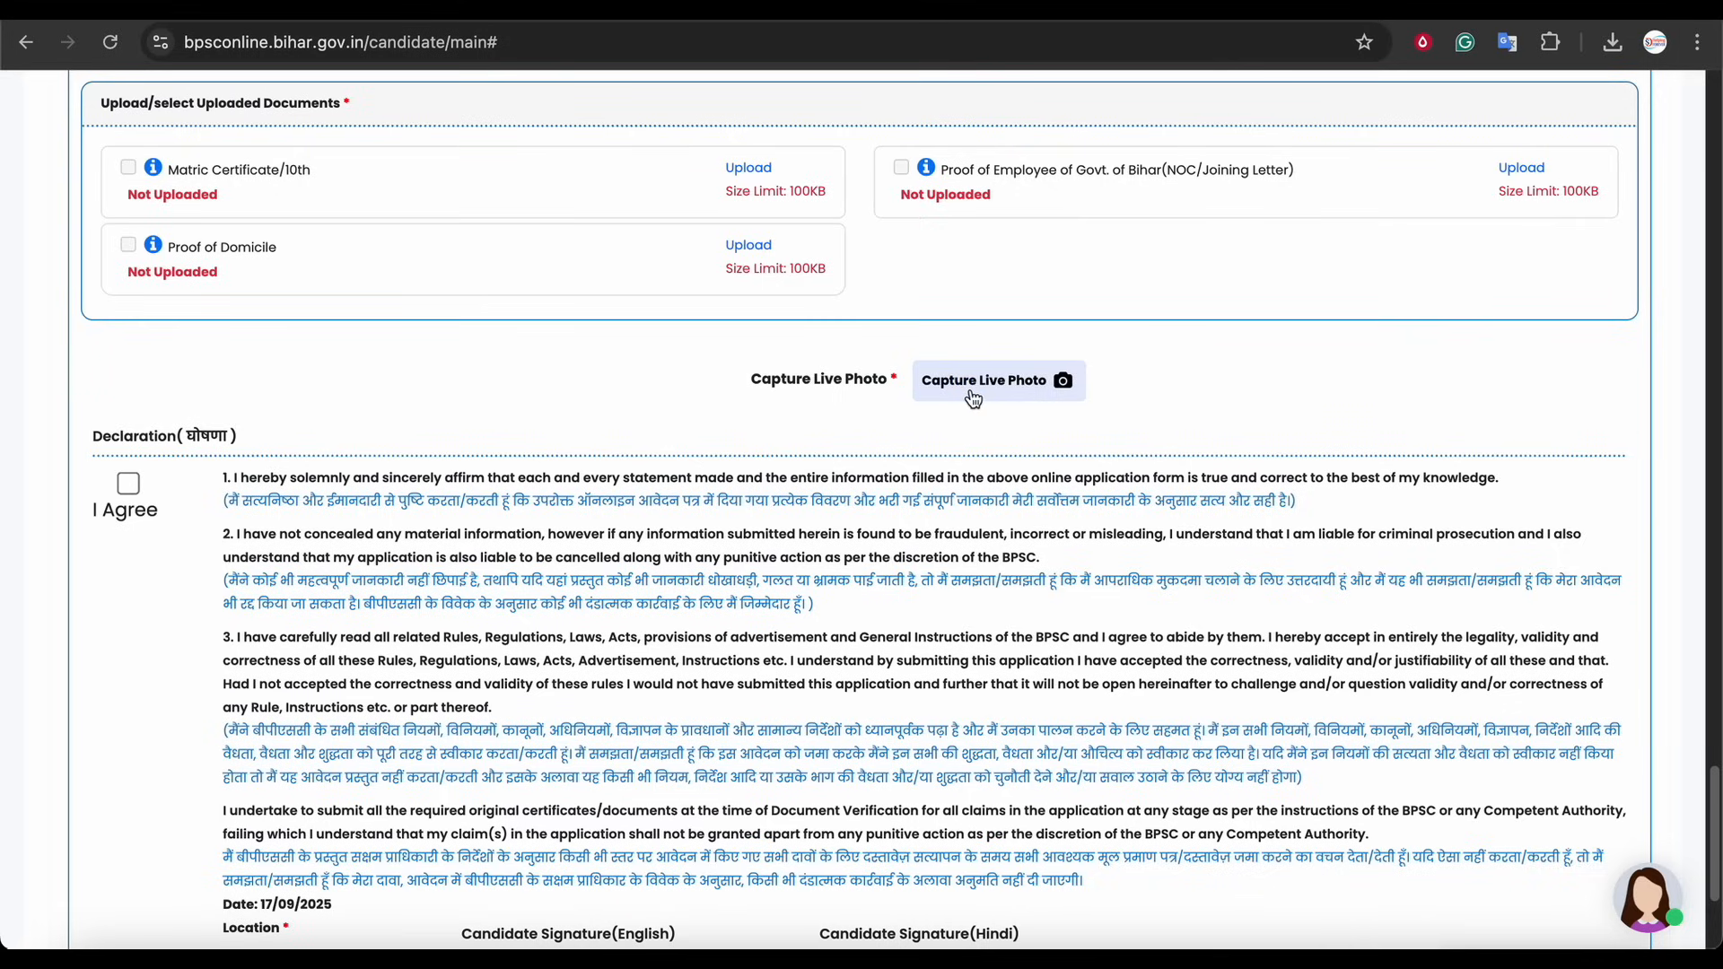
Accept the declaration and enter PATNA as the current location
left_click(134, 494)
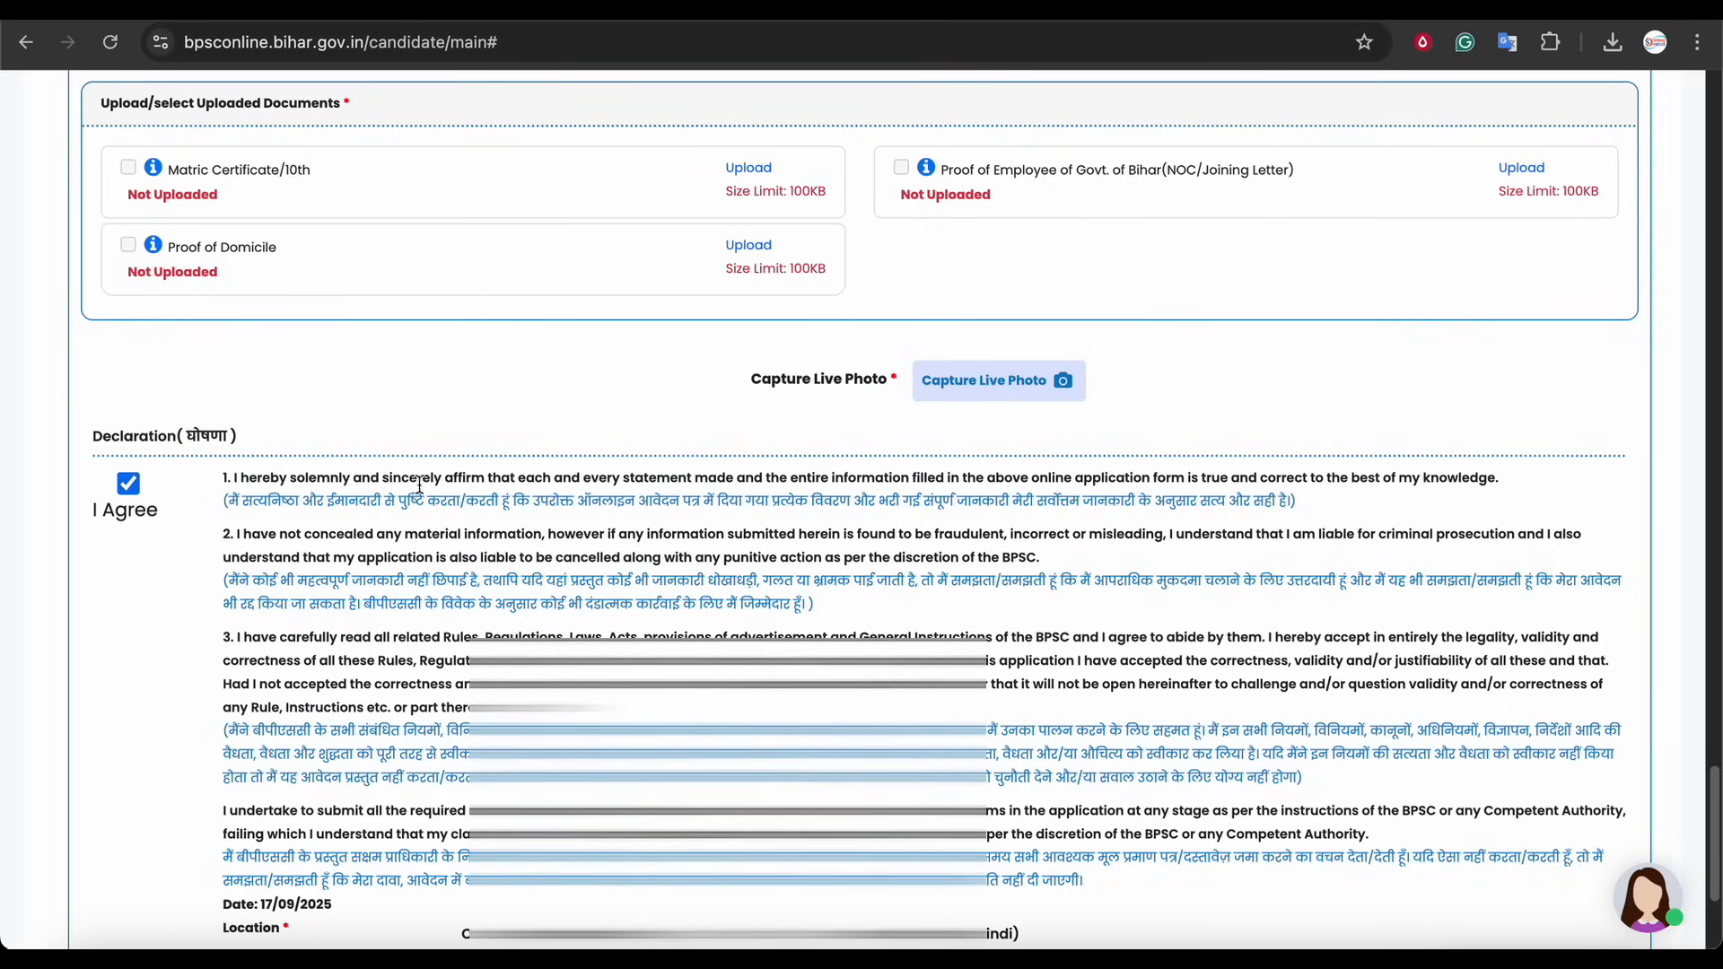
scroll(419, 486, "down", 3)
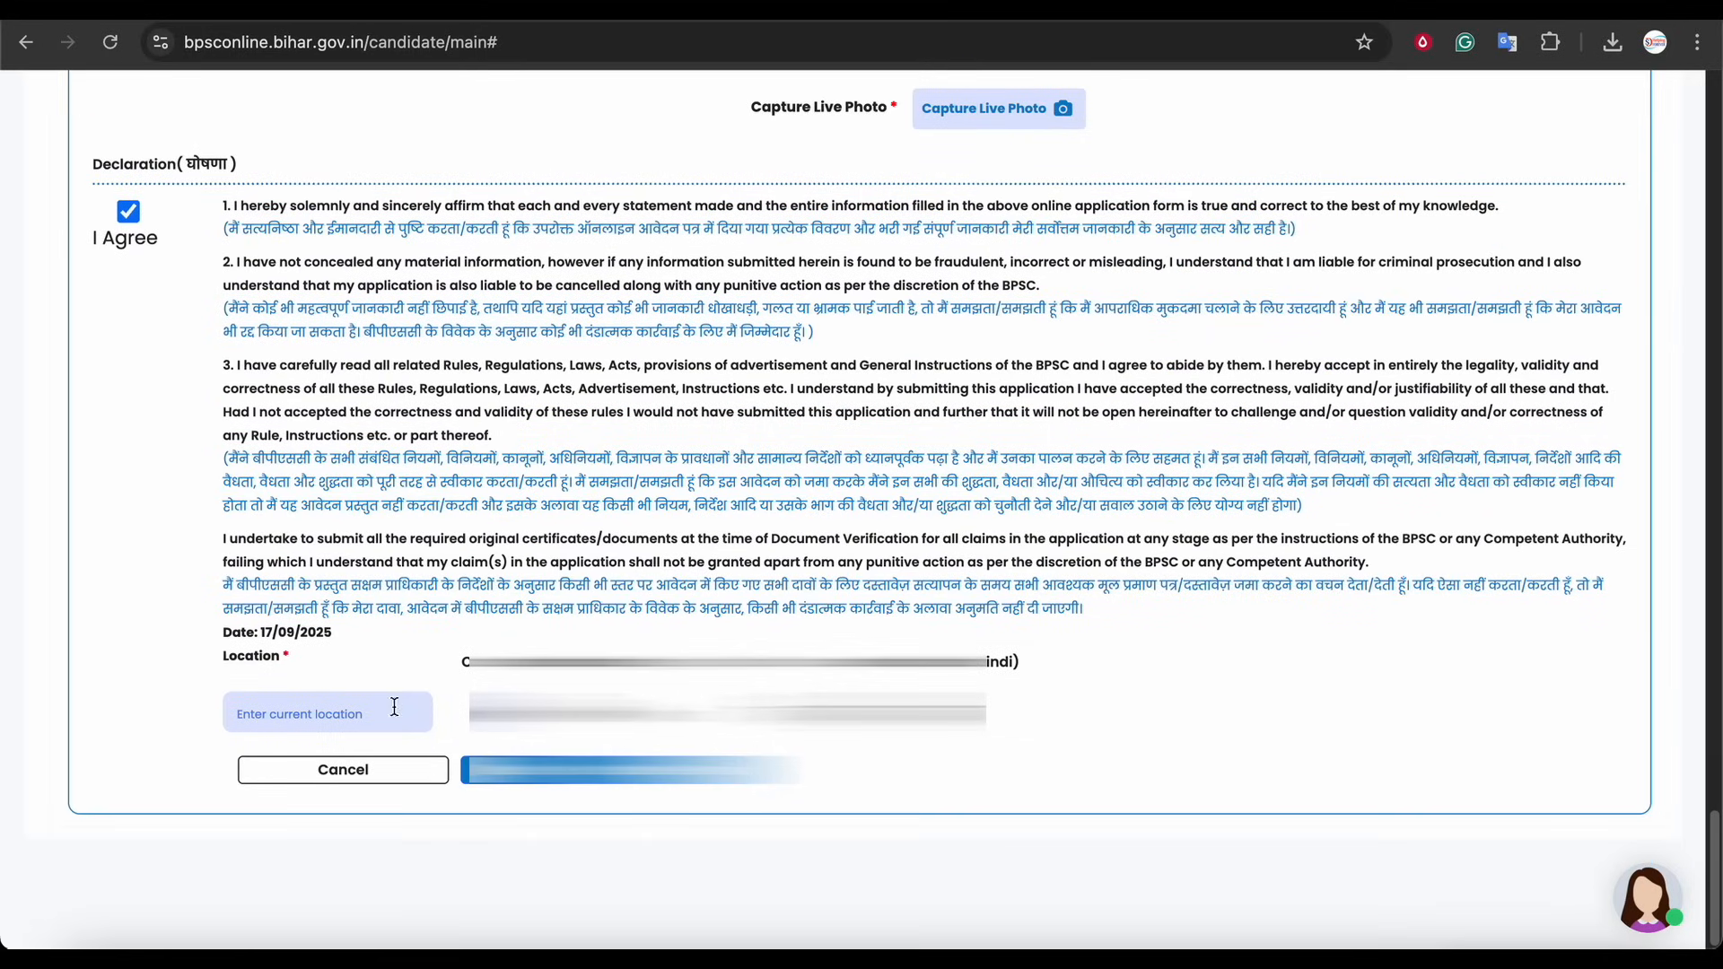
left_click(329, 716)
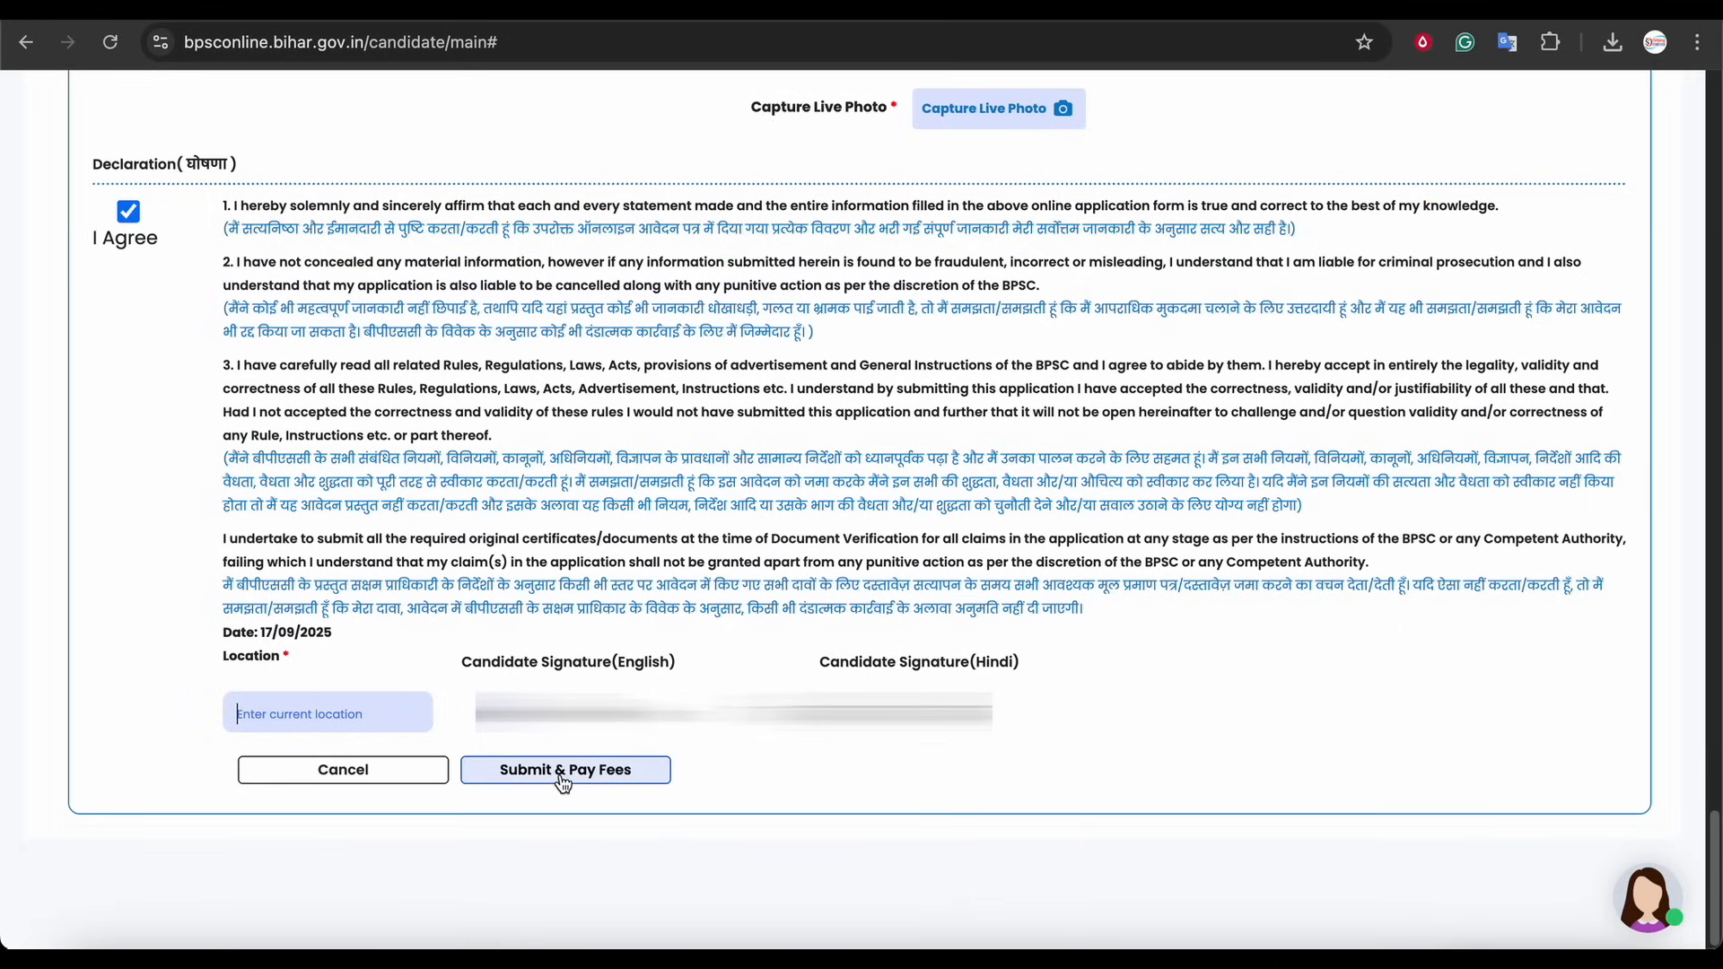
Submit the application for fee payment and choose the SBI online payment mode
left_click(592, 772)
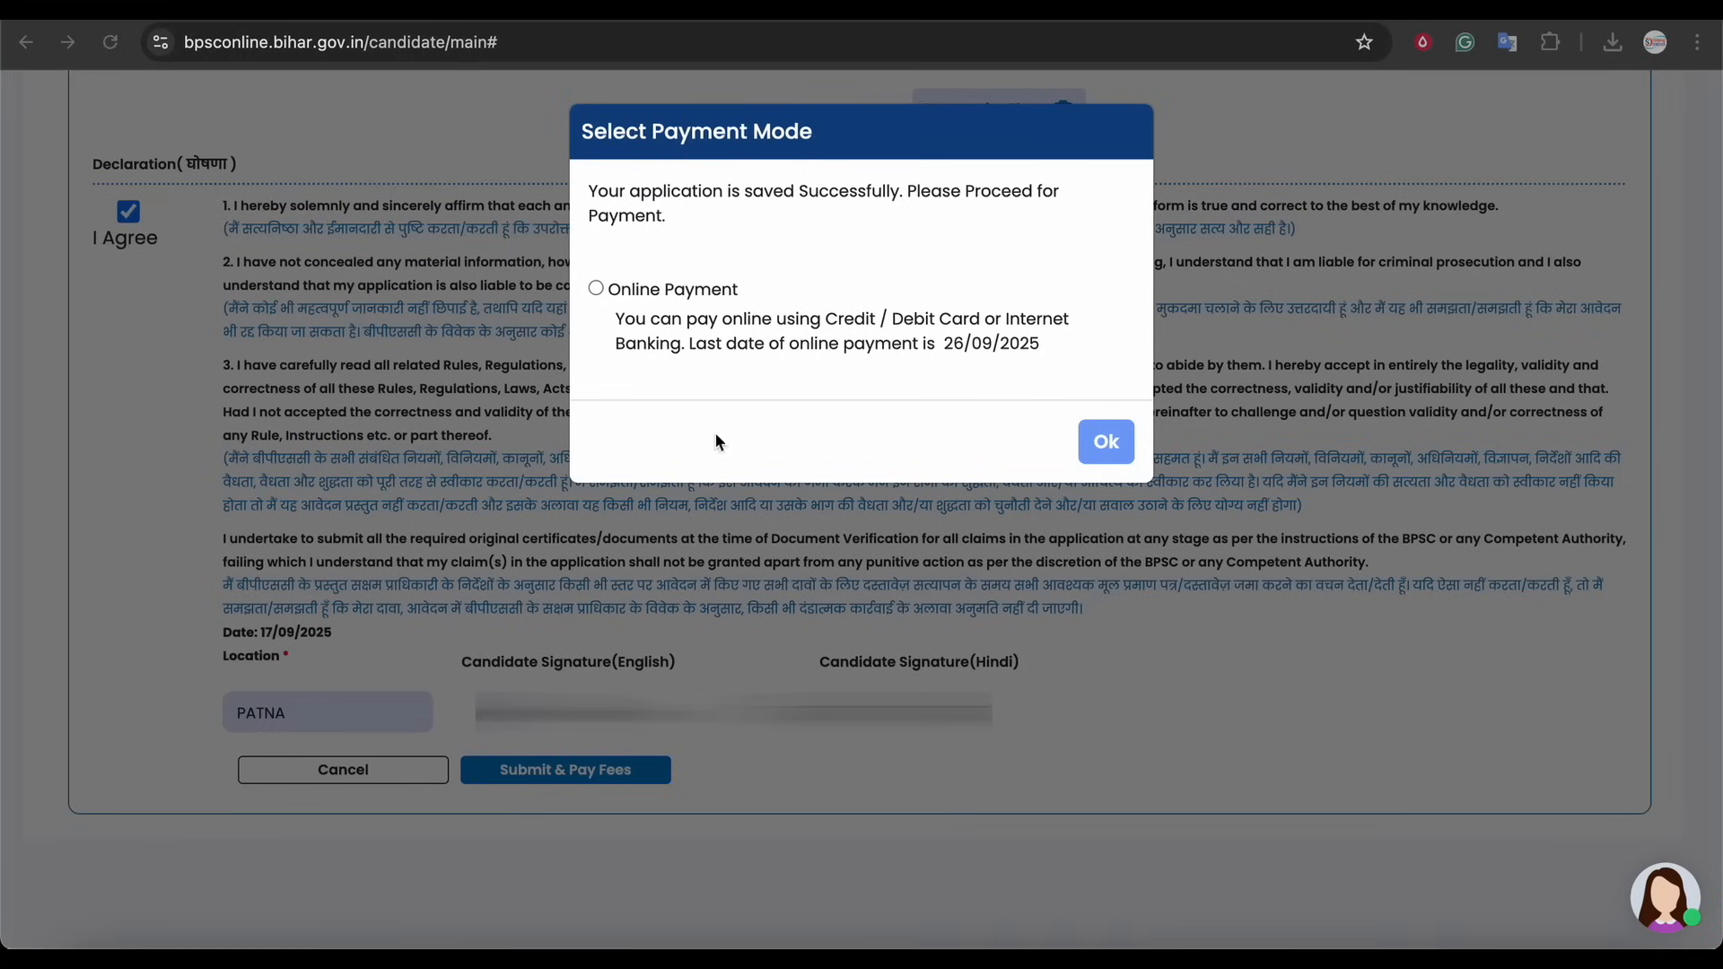
left_click(595, 288)
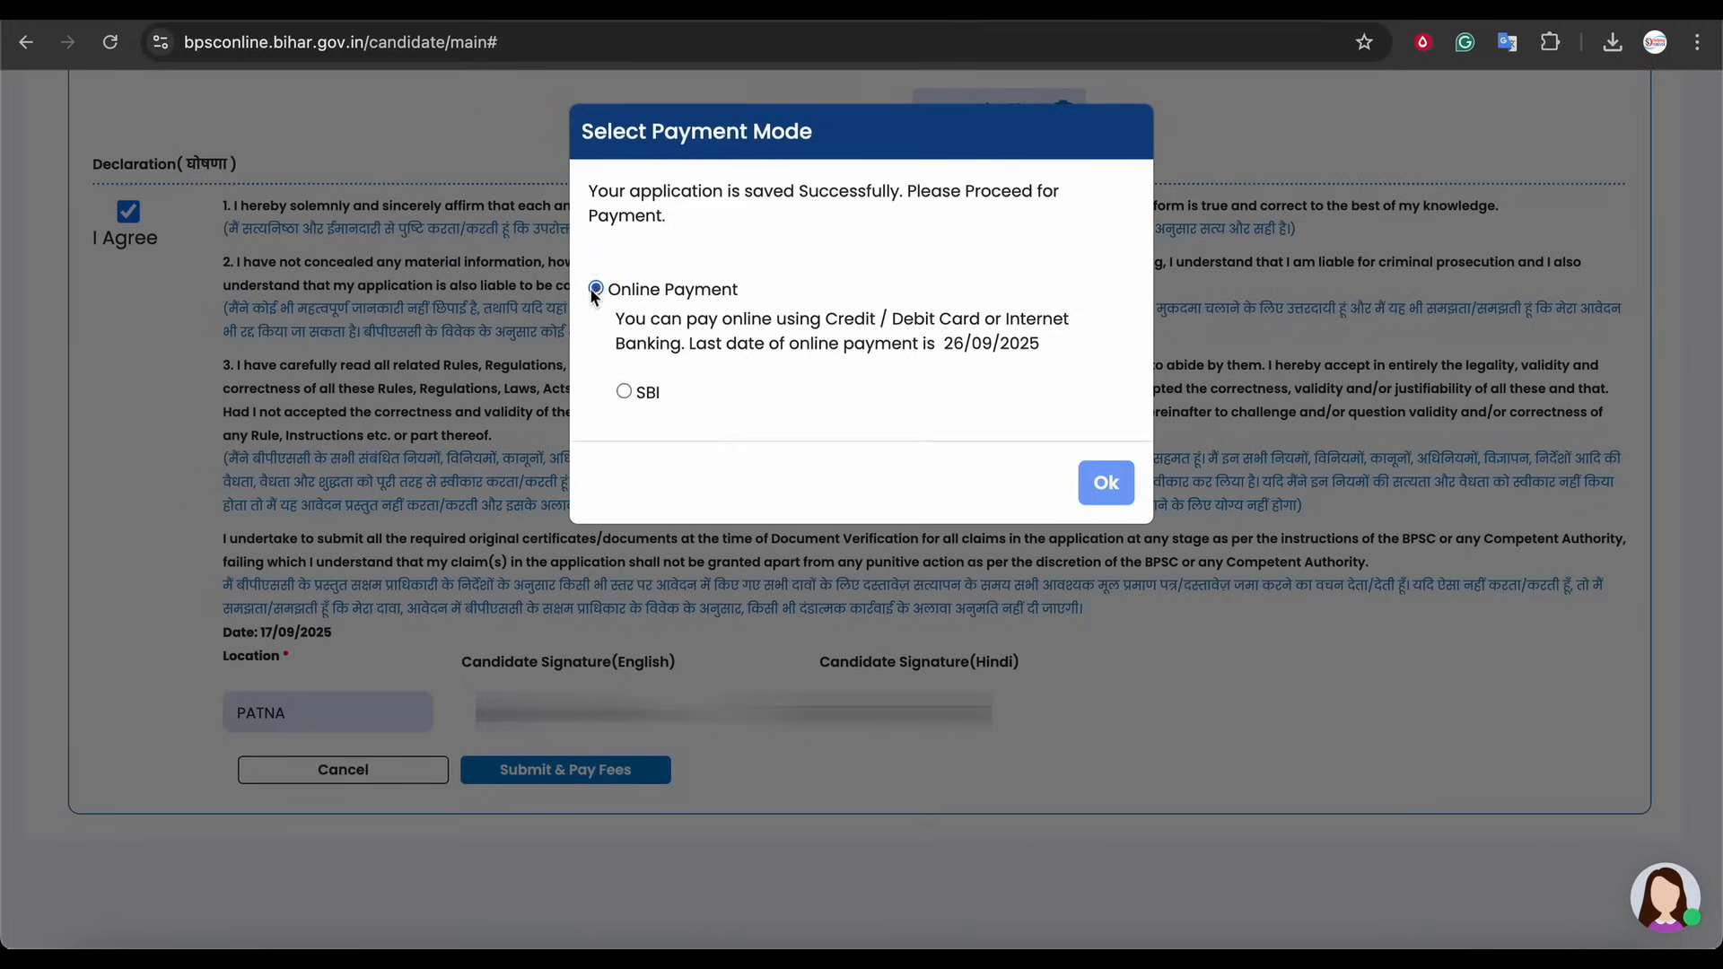
left_click(623, 393)
left_click(1105, 483)
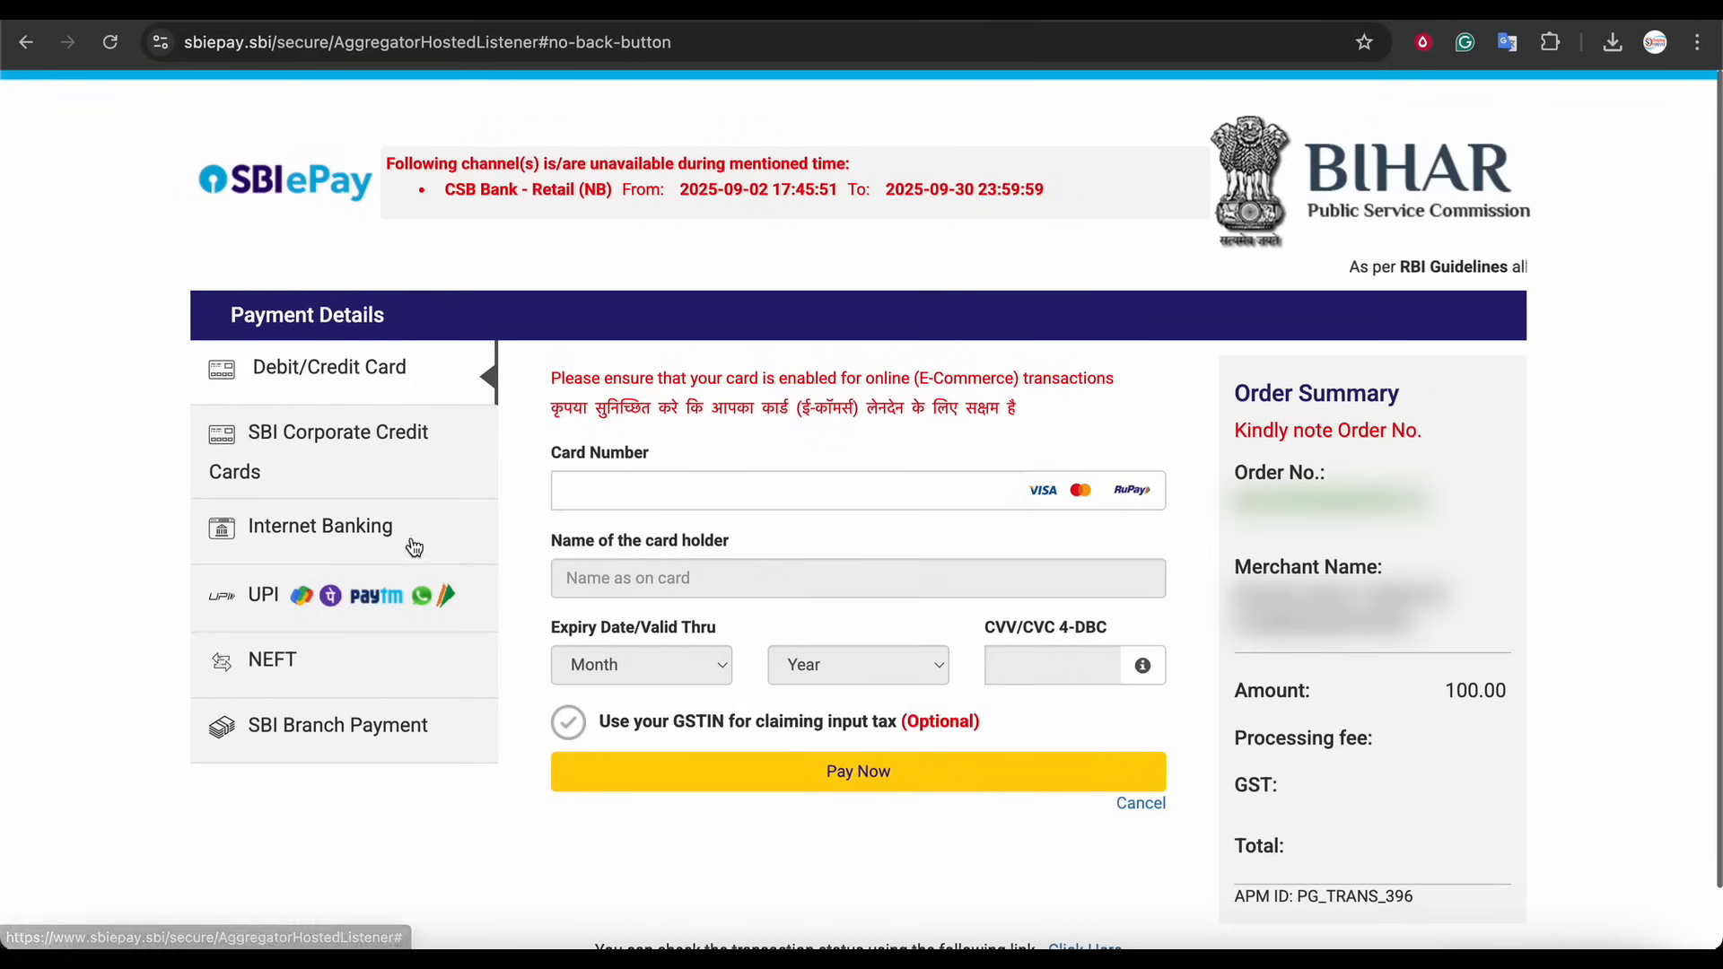
Browse the available payment methods on the SBI ePay page
left_click(279, 603)
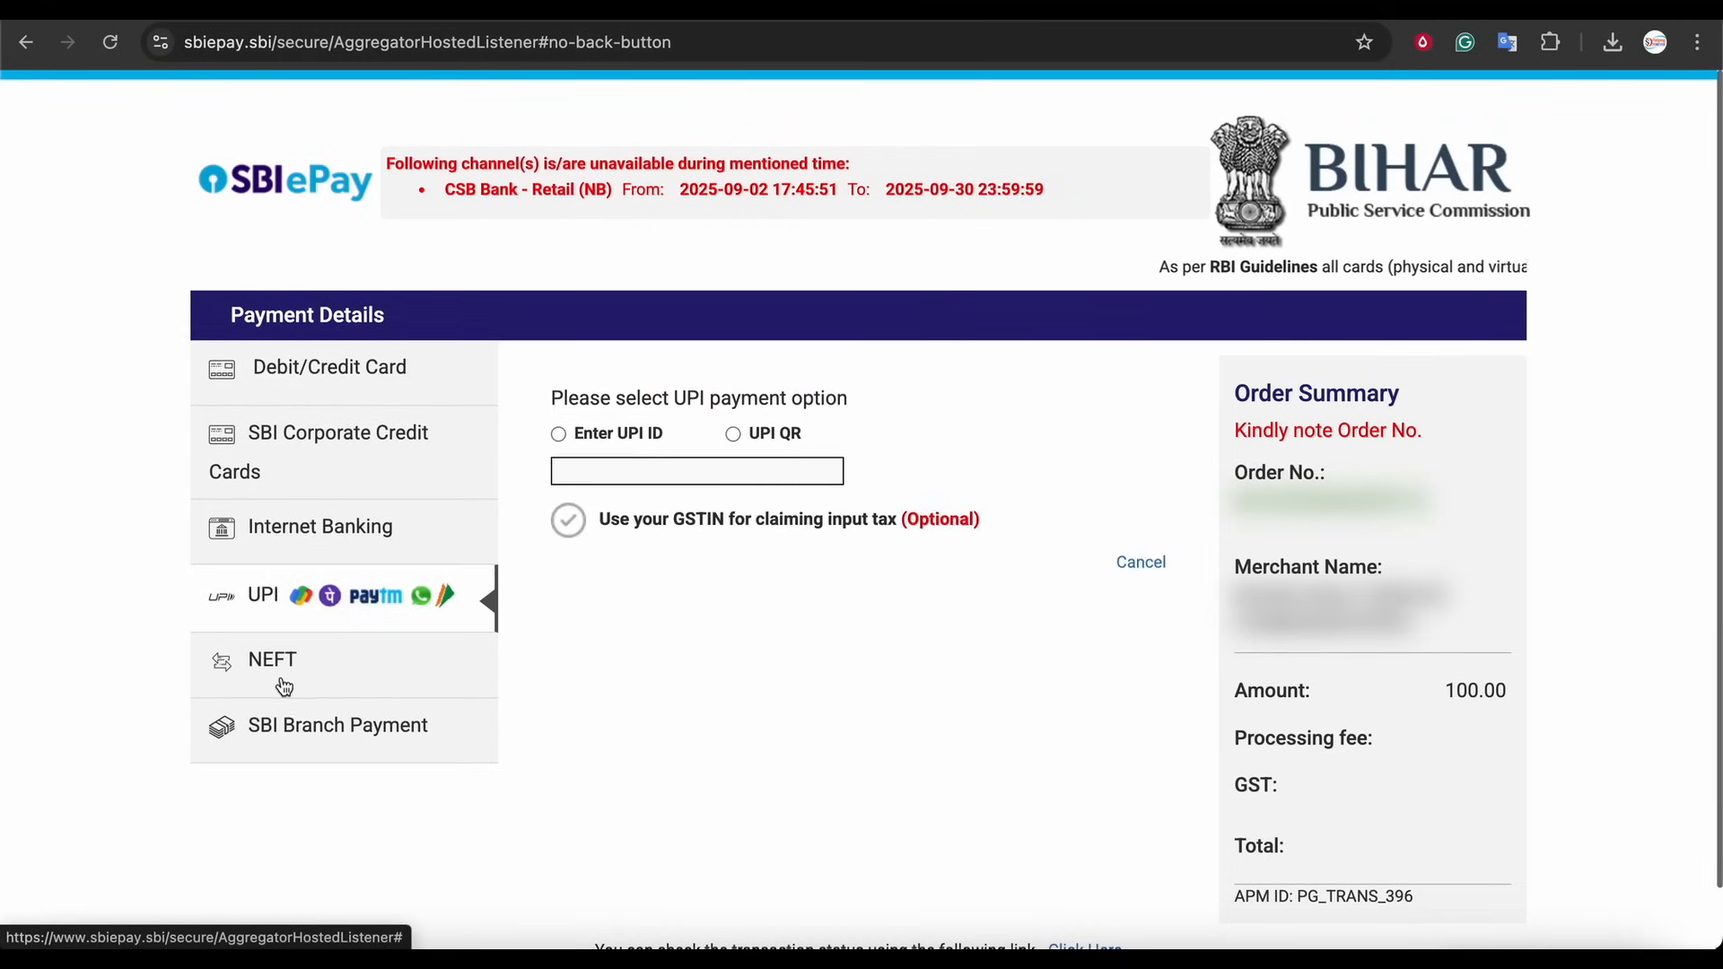
left_click(332, 682)
left_click(287, 538)
left_click(323, 440)
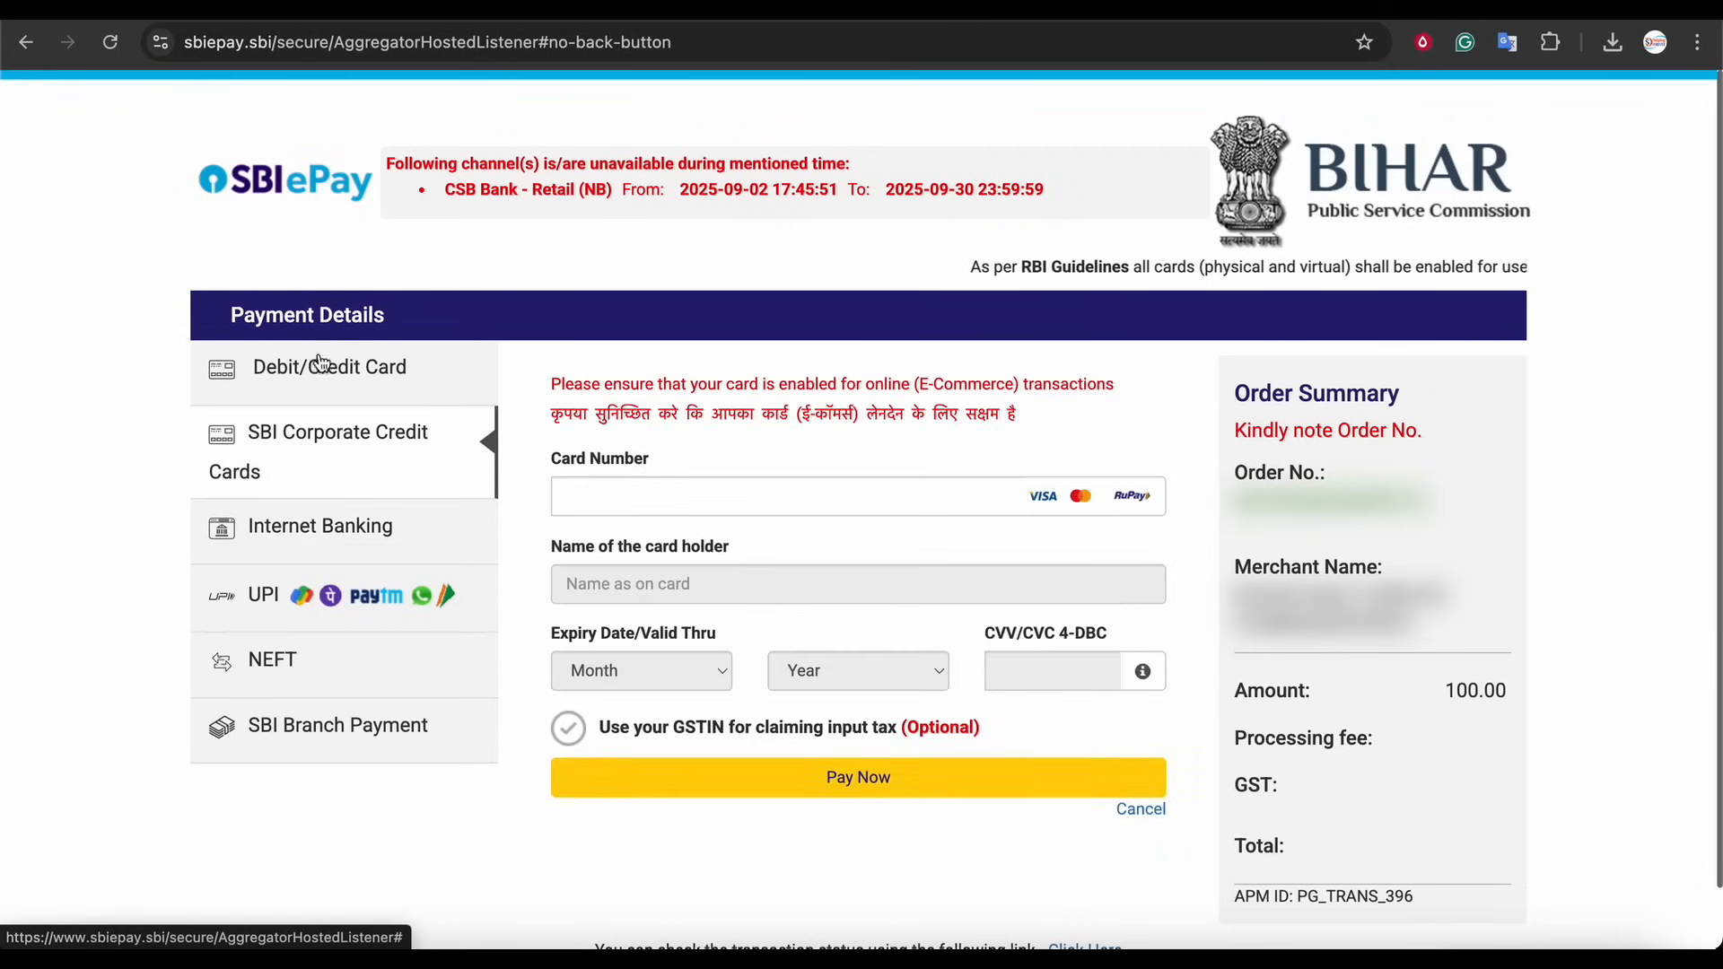
Pay the 100 application fee using the UPI QR option
left_click(327, 368)
left_click(269, 599)
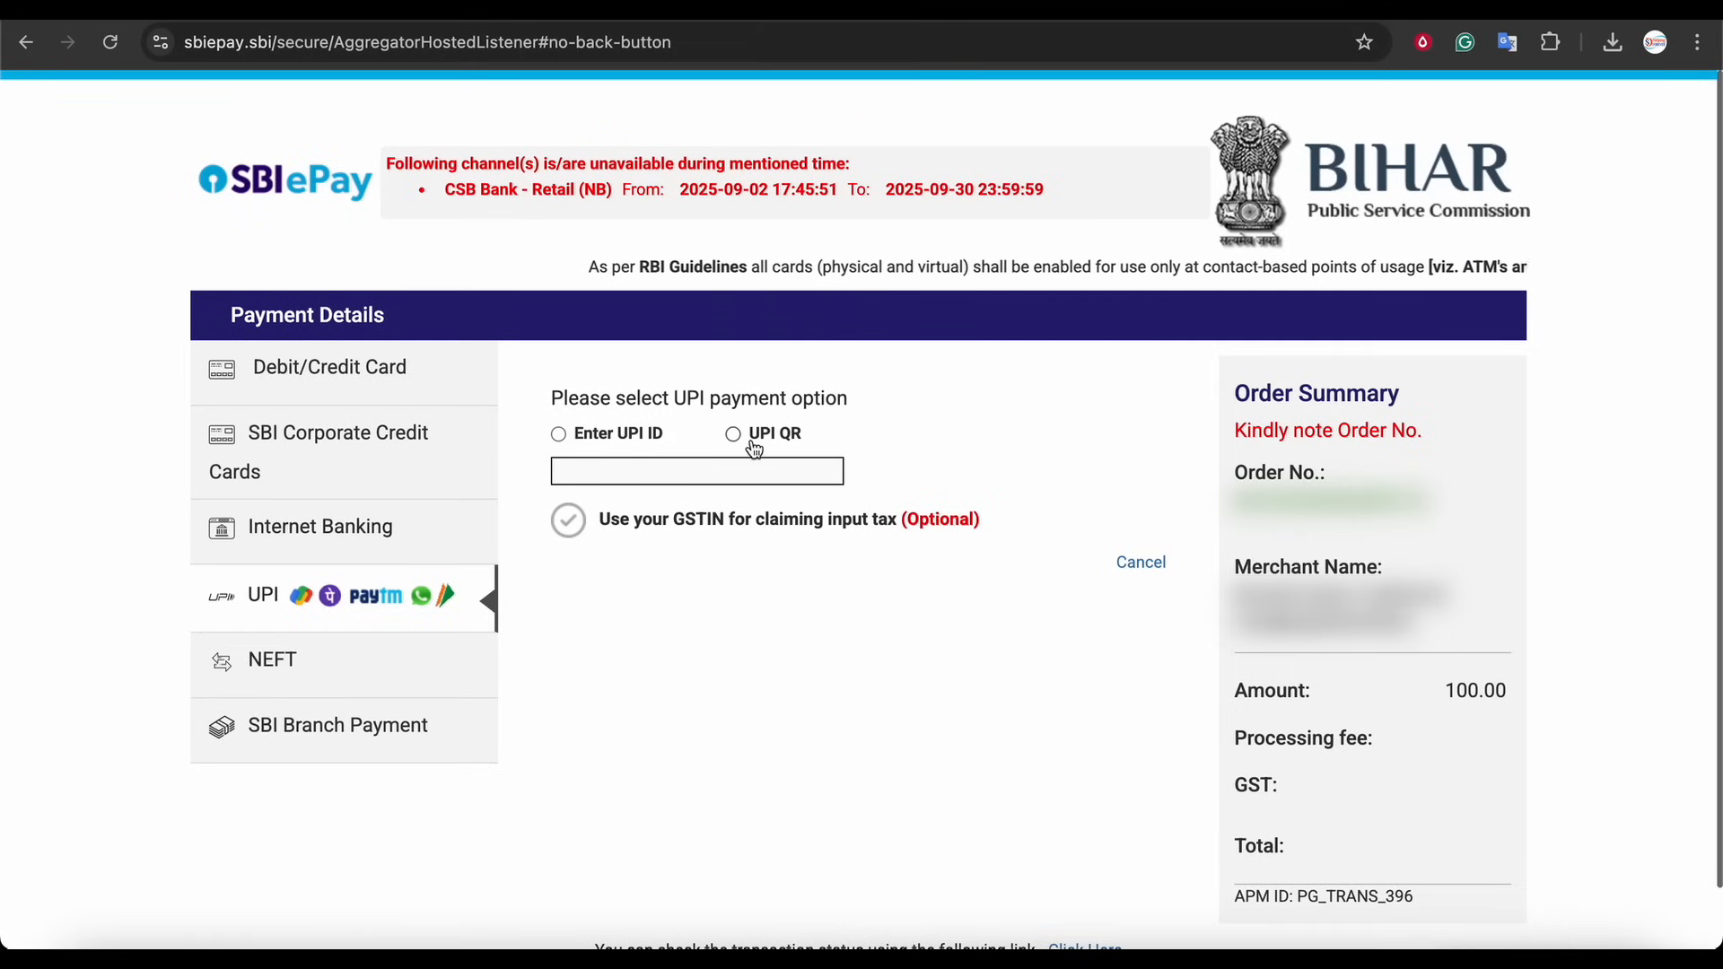
left_click(734, 436)
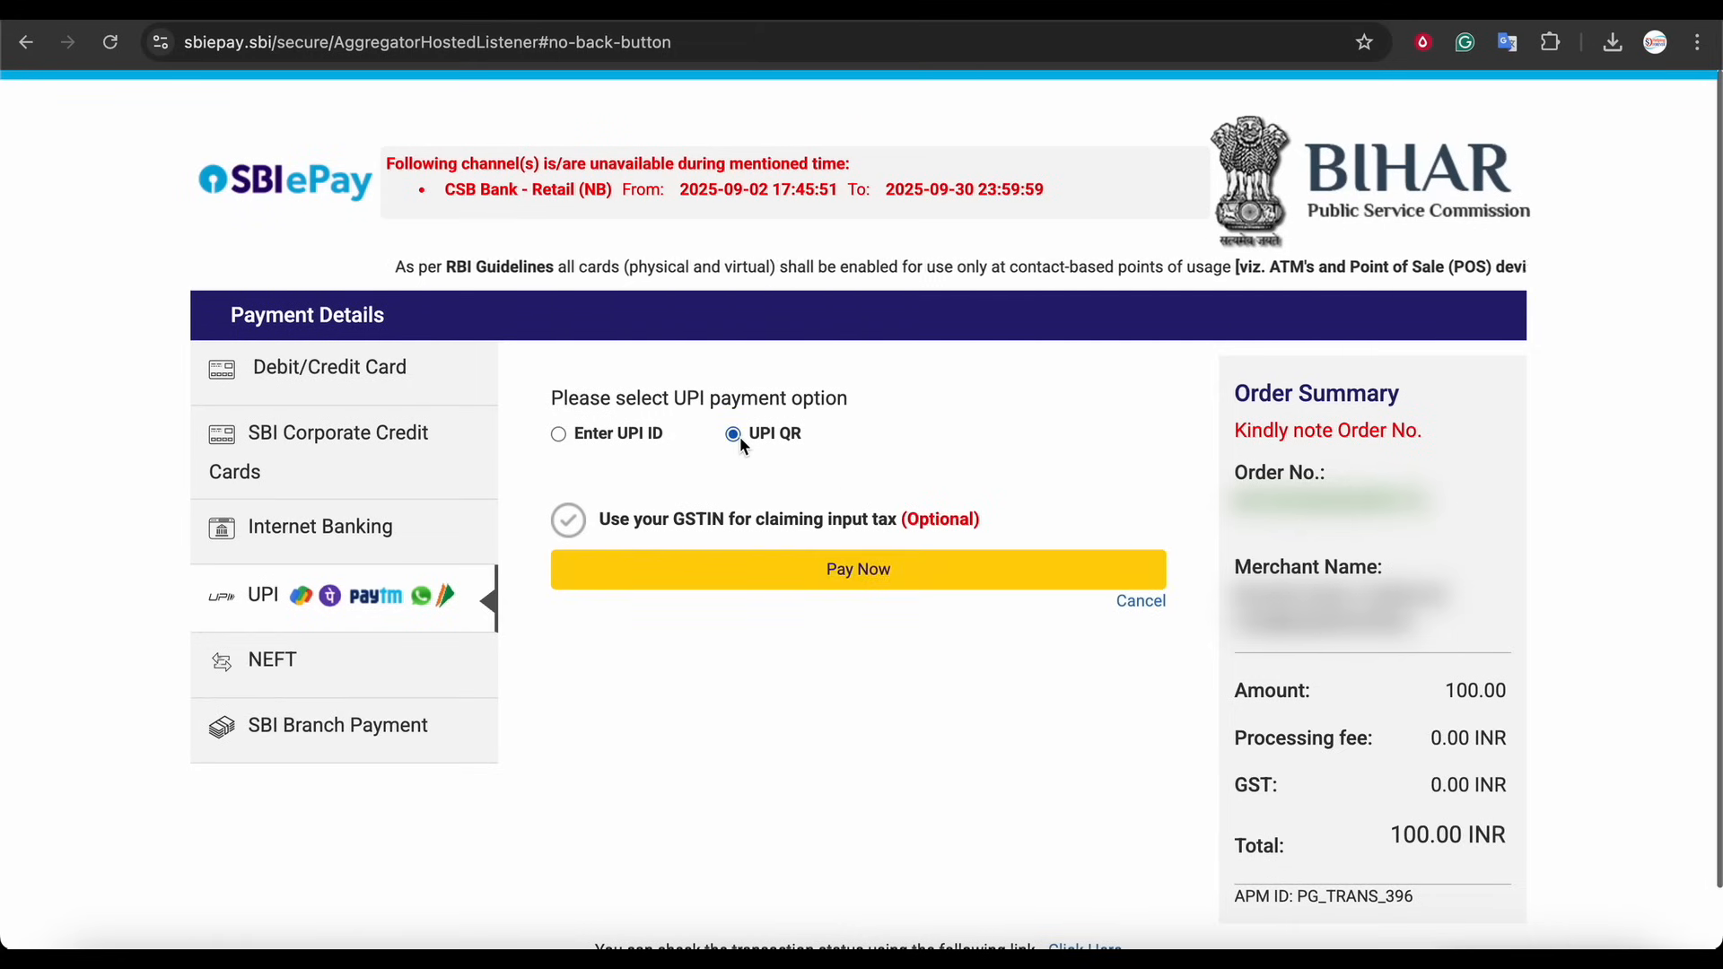
left_click(906, 588)
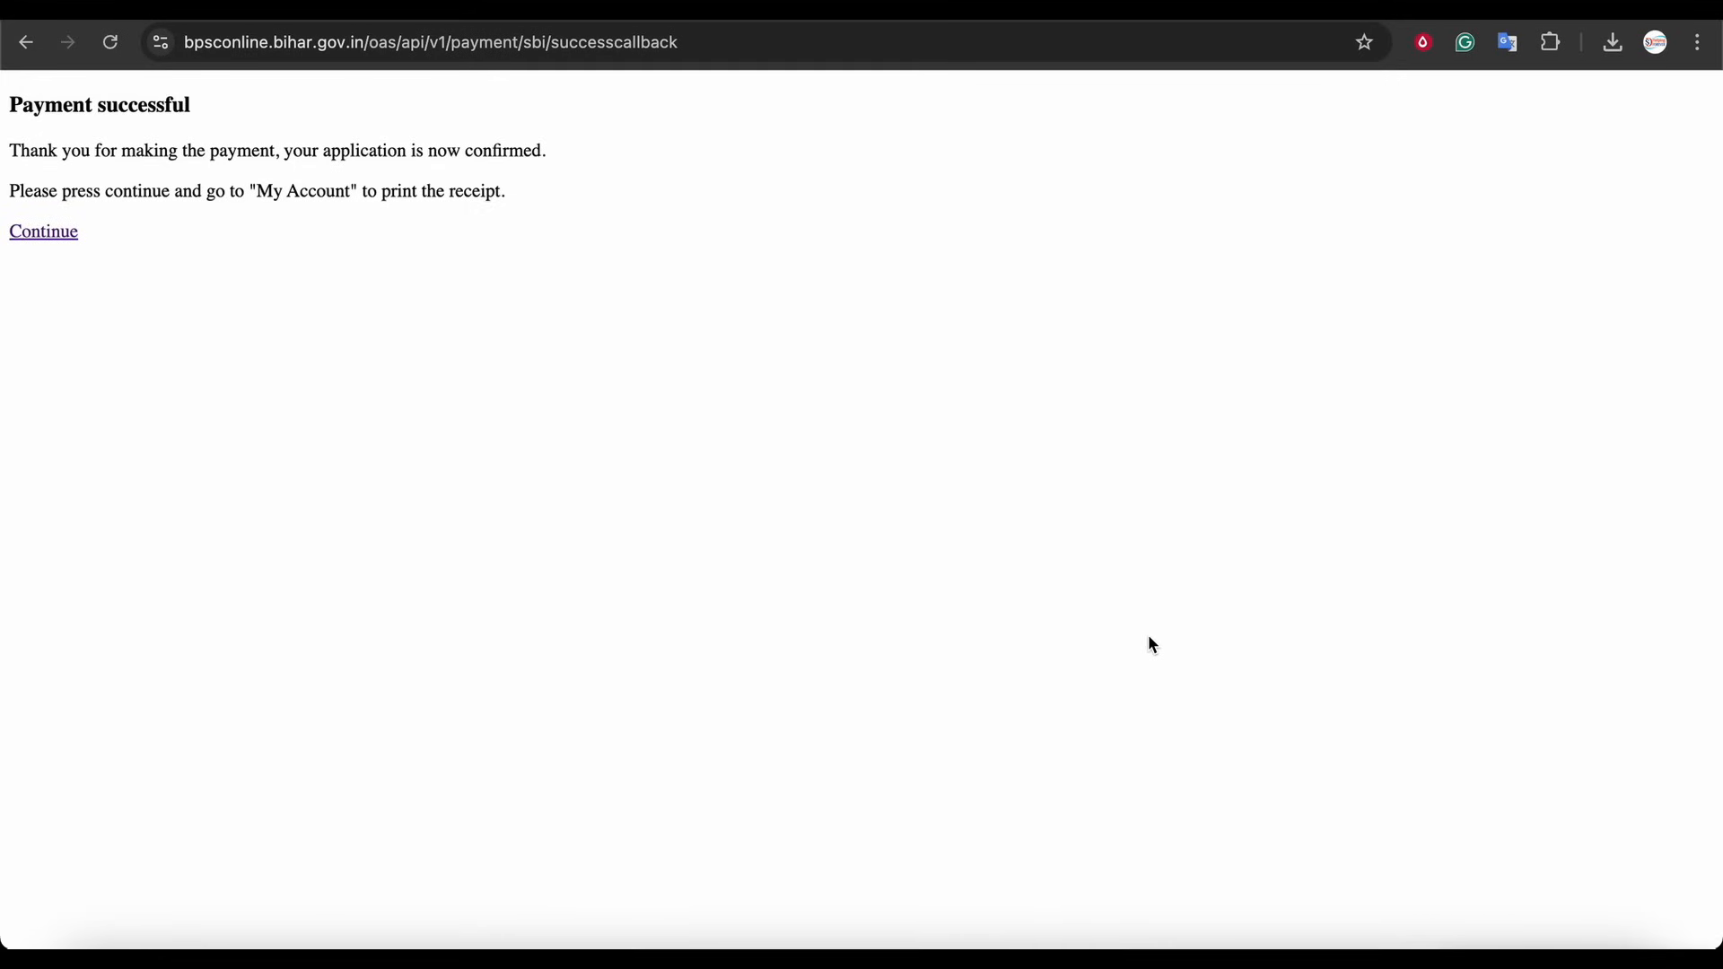
Continue from the payment confirmation back to the candidate portal and open My Account
left_click_drag(21, 105, 128, 105)
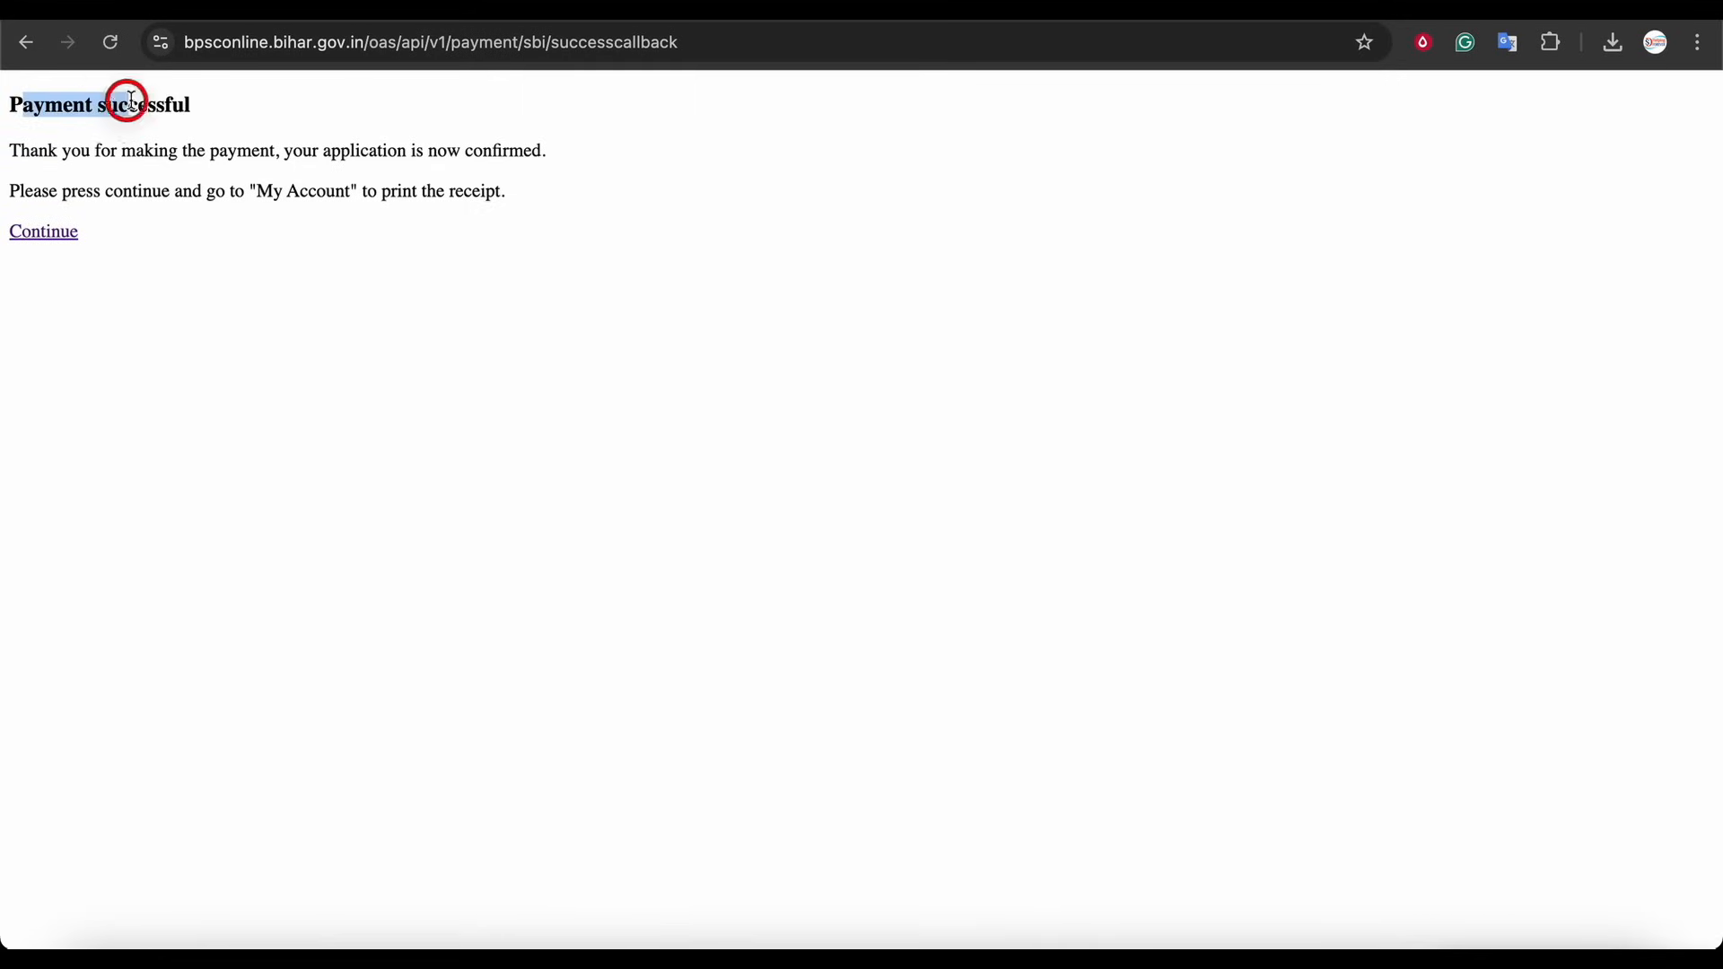
left_click(41, 237)
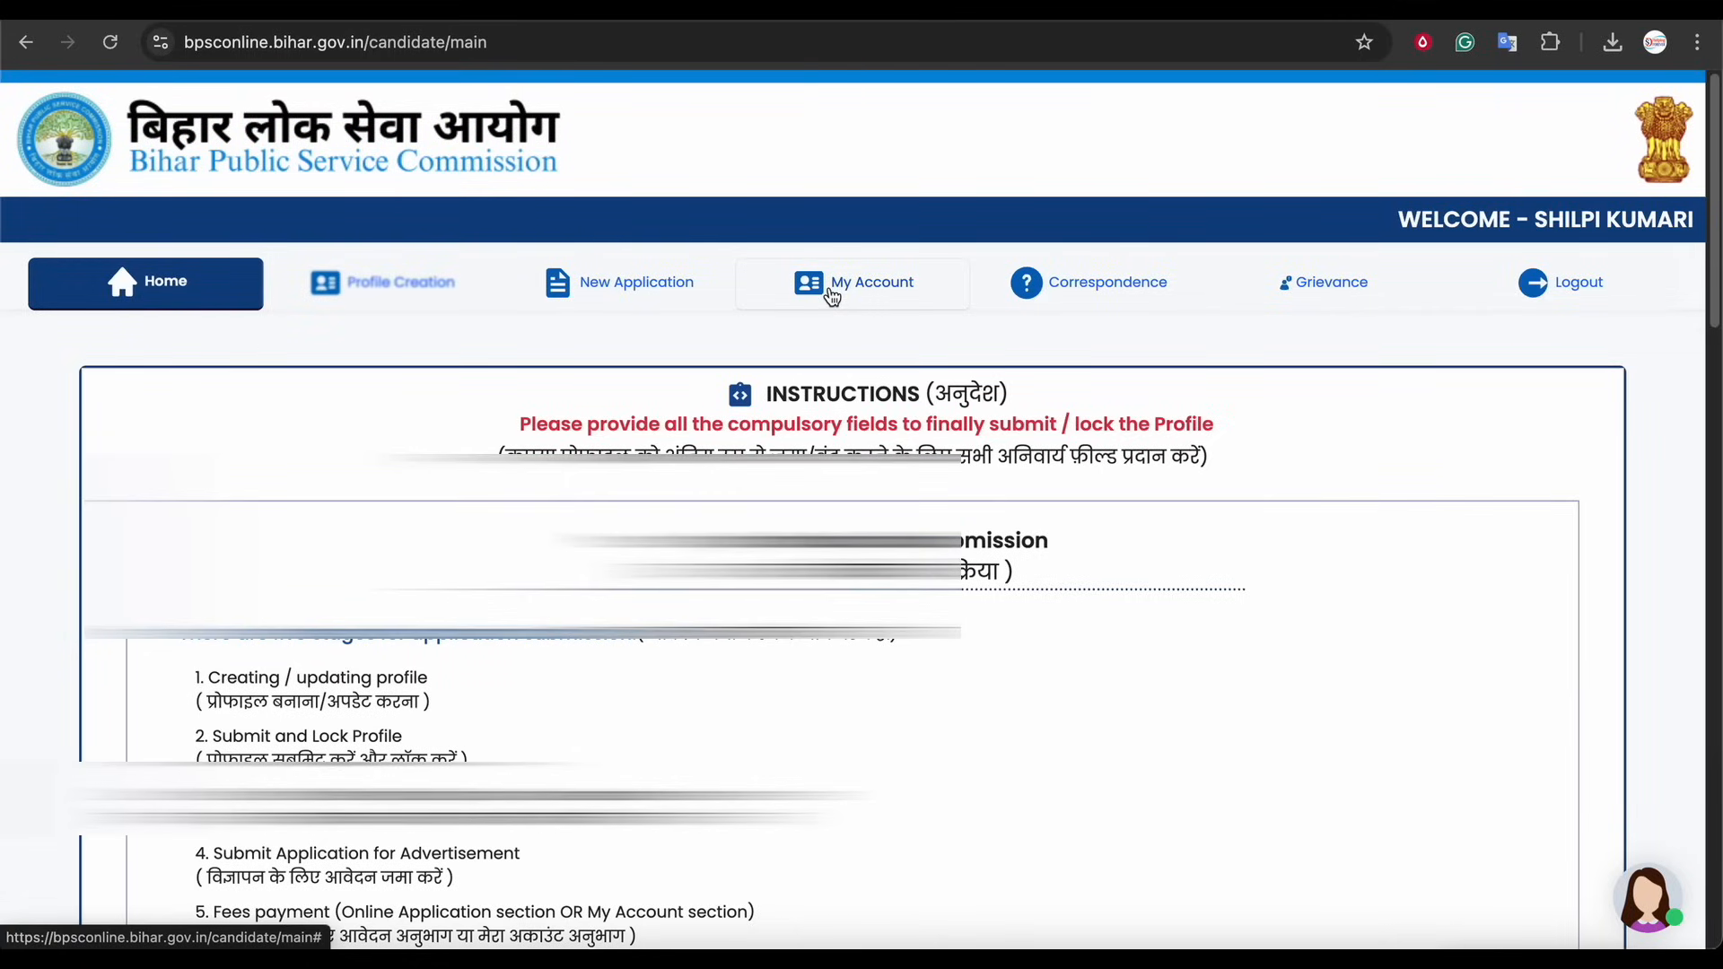
left_click(831, 292)
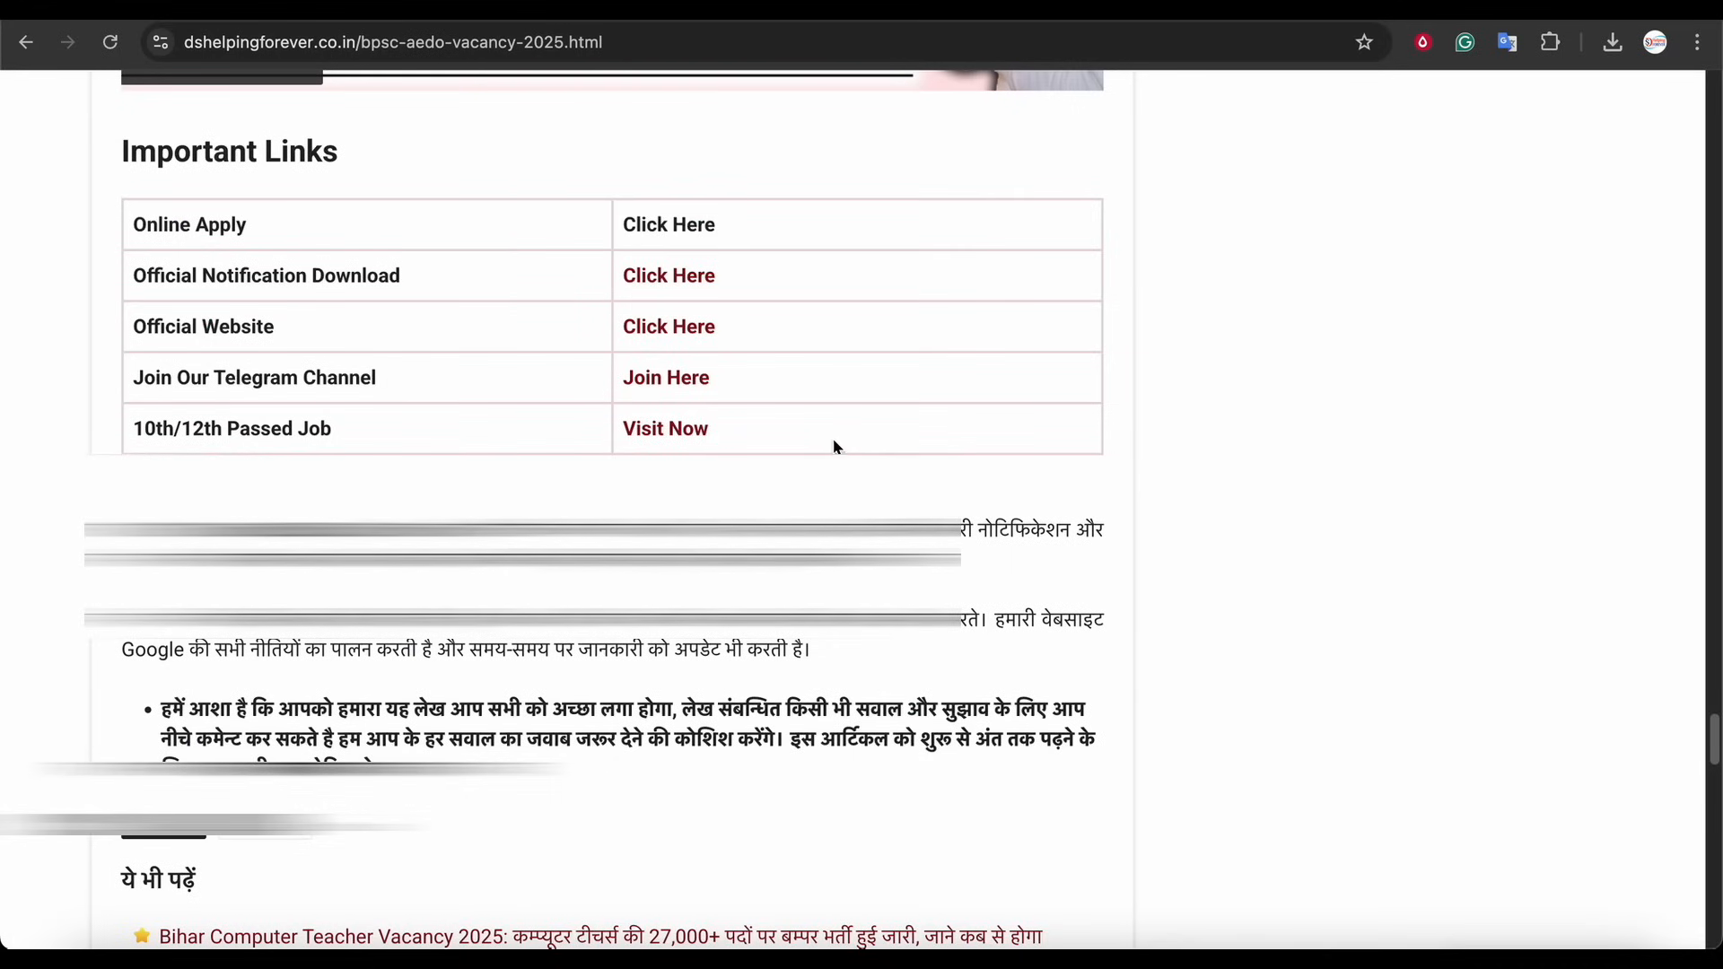
Open the official AEDO notification PDF, enlarge it to 175%, and read the vacancy, salary and eligibility sections
left_click(692, 334)
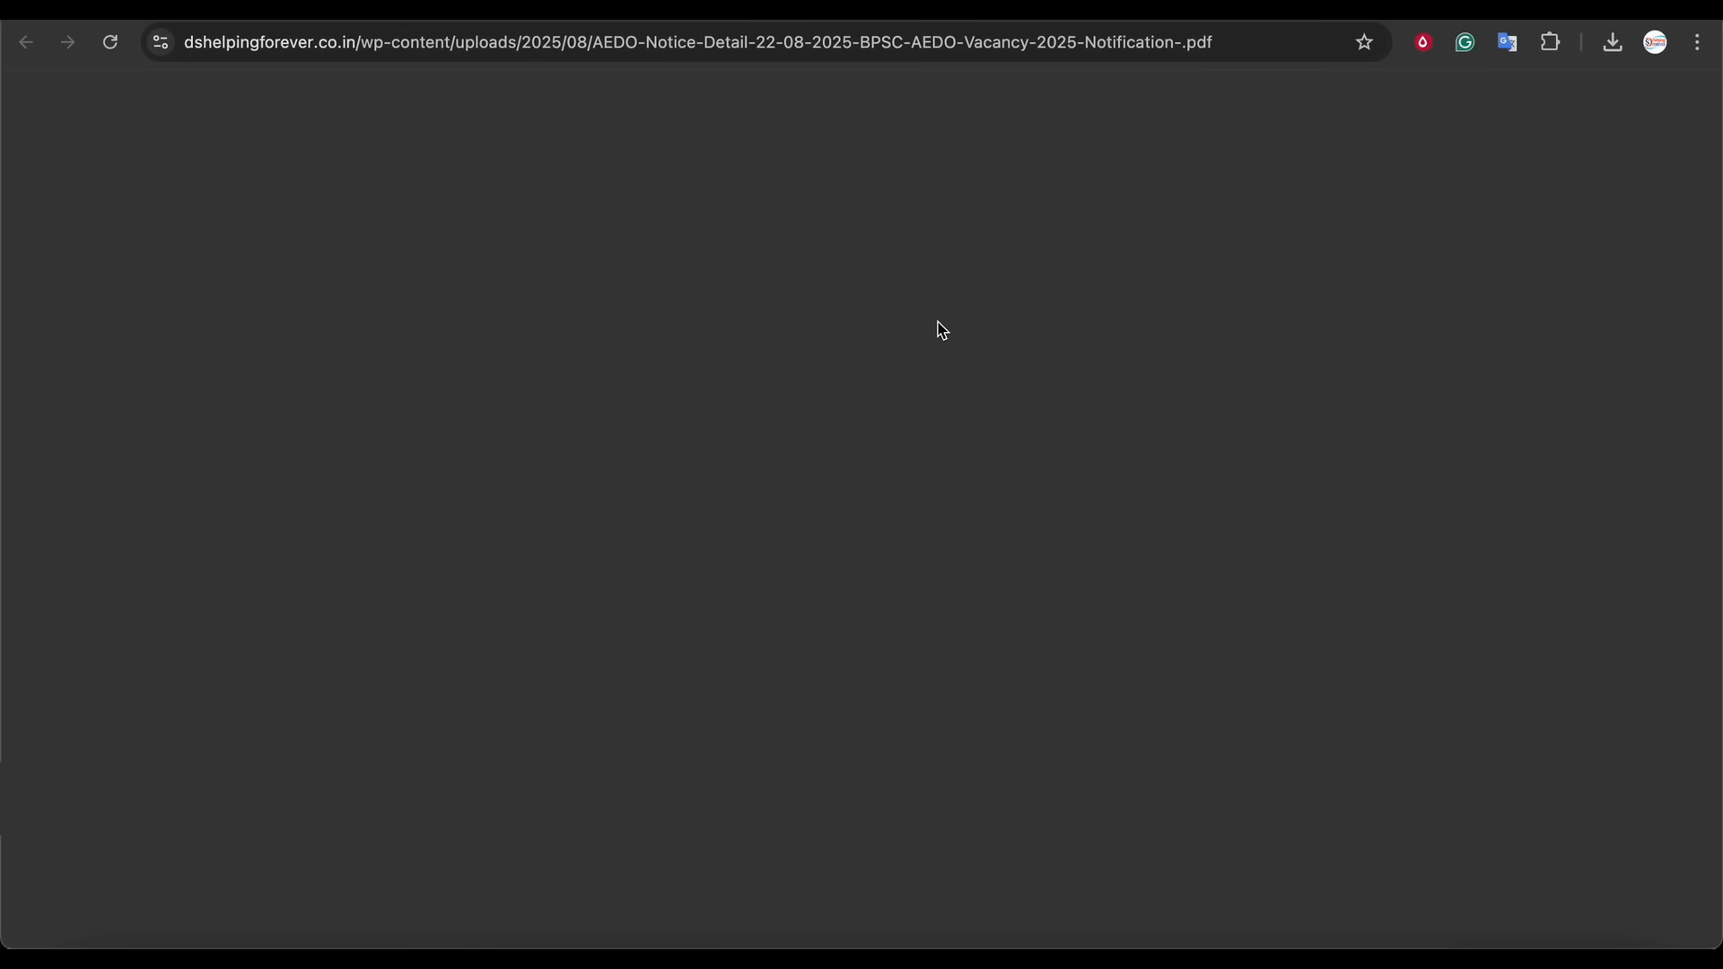
left_click(837, 104)
left_click(837, 103)
left_click(838, 103)
left_click(837, 103)
scroll(1034, 552, "down", 2)
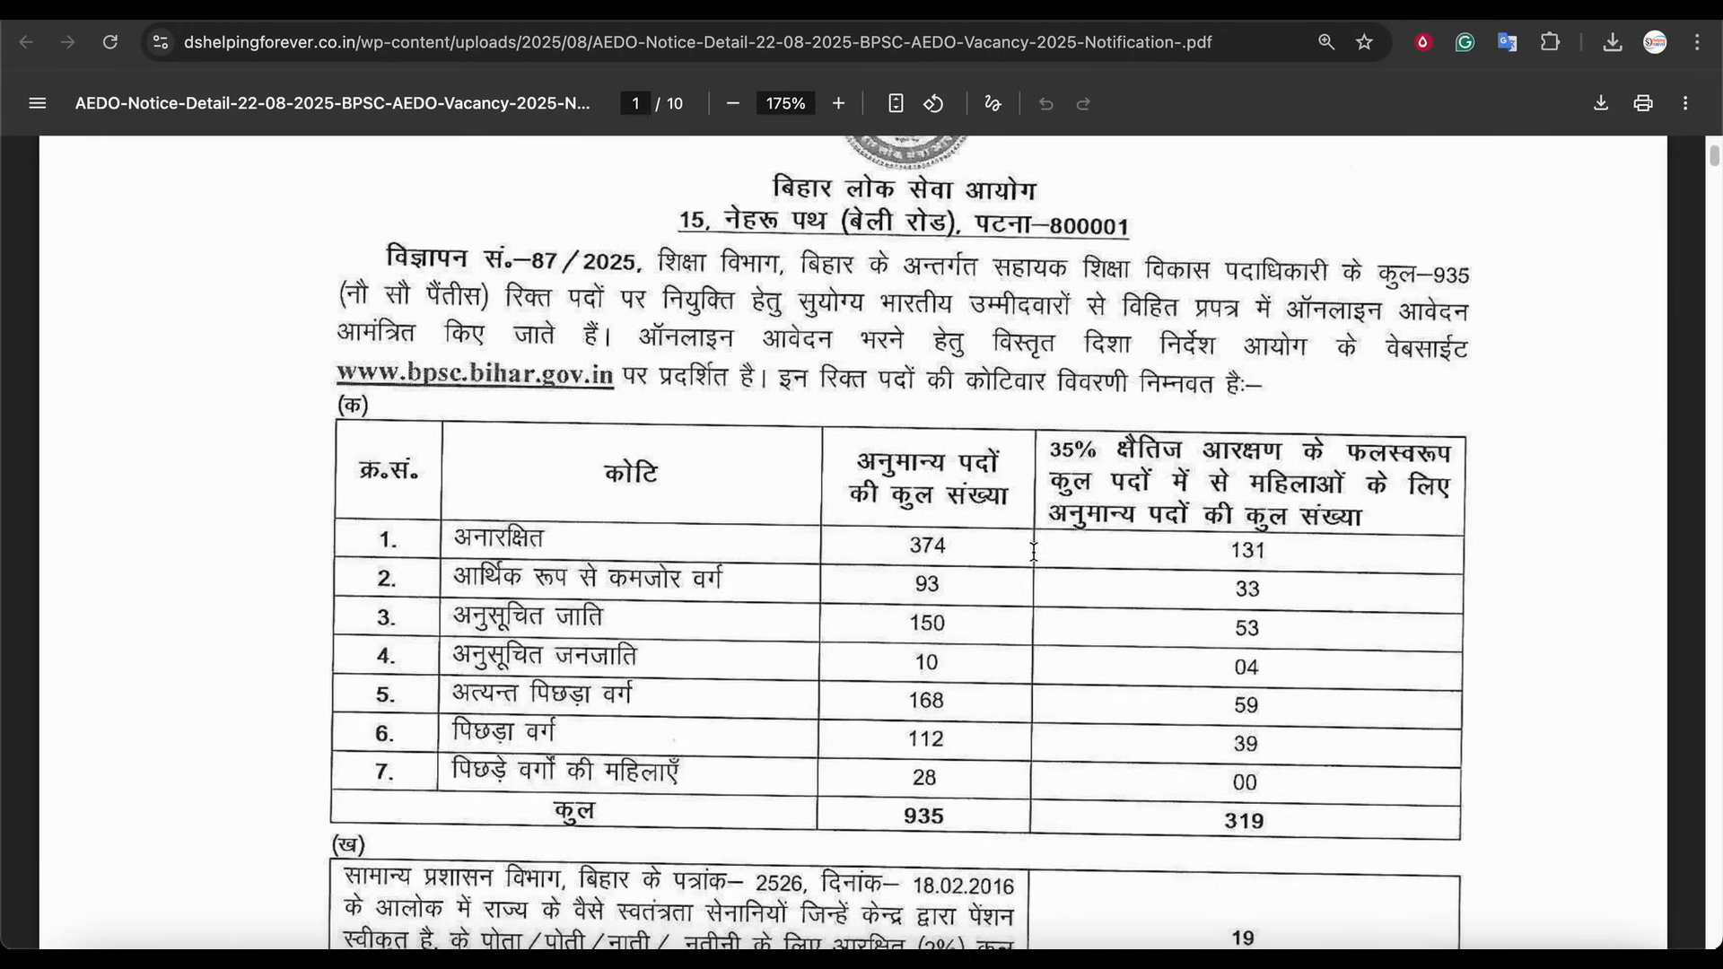
scroll(1034, 552, "down", 4)
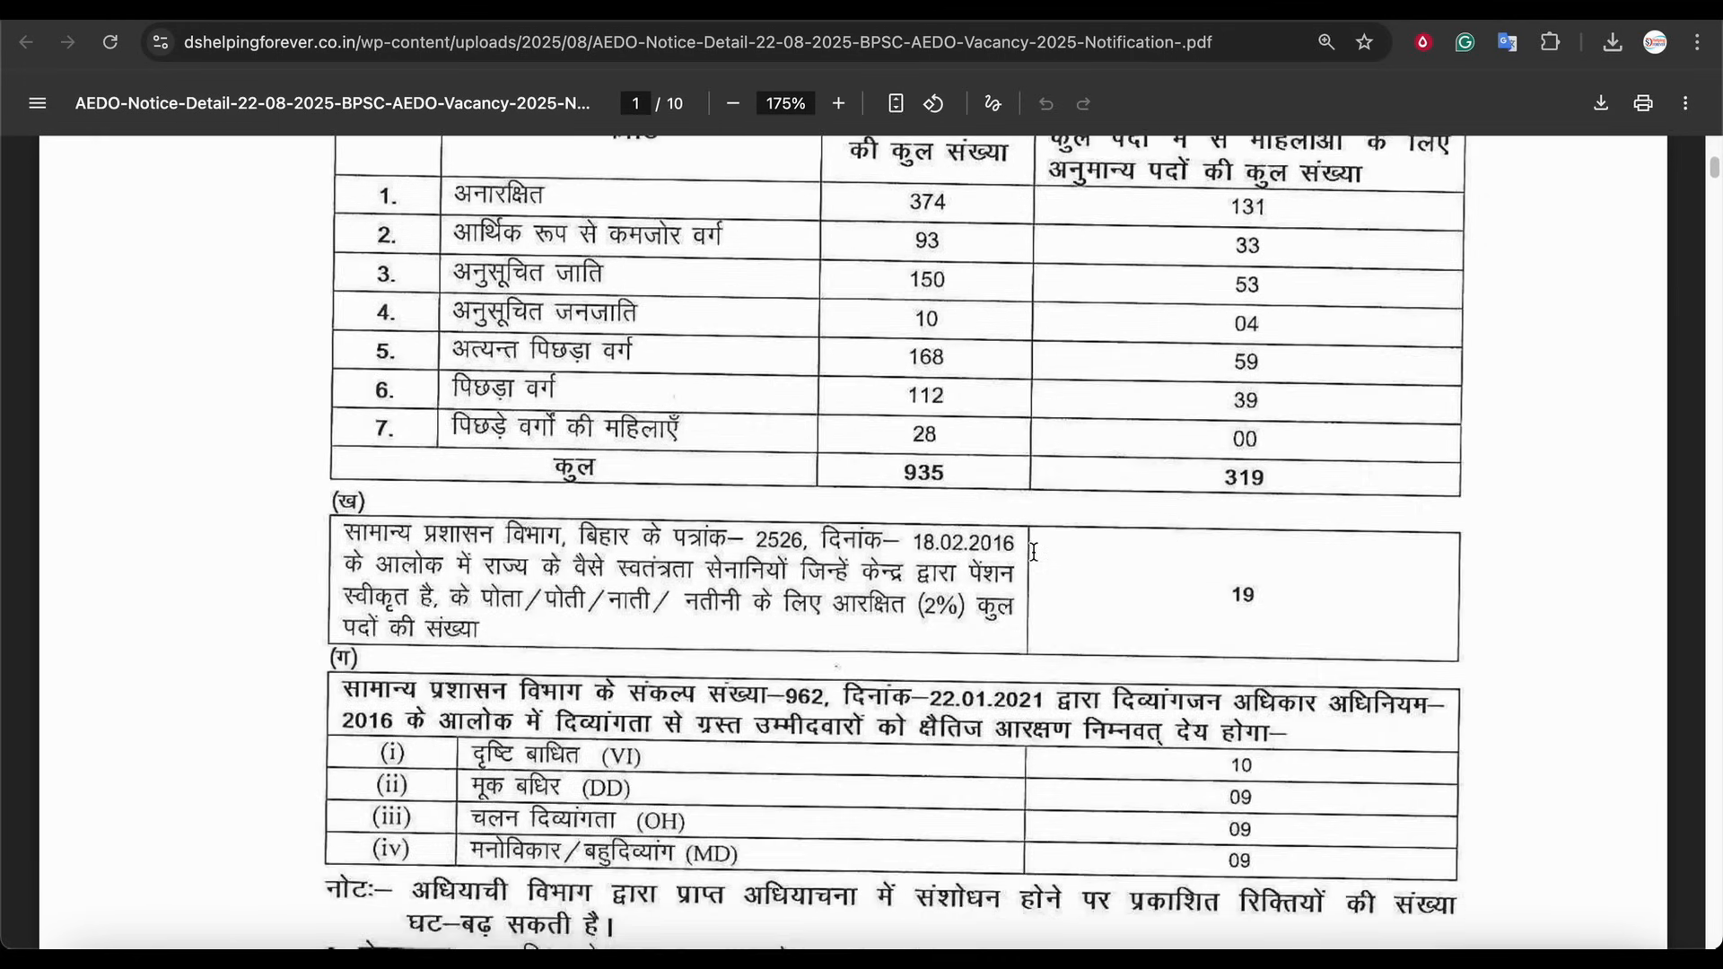
scroll(1034, 552, "down", 20)
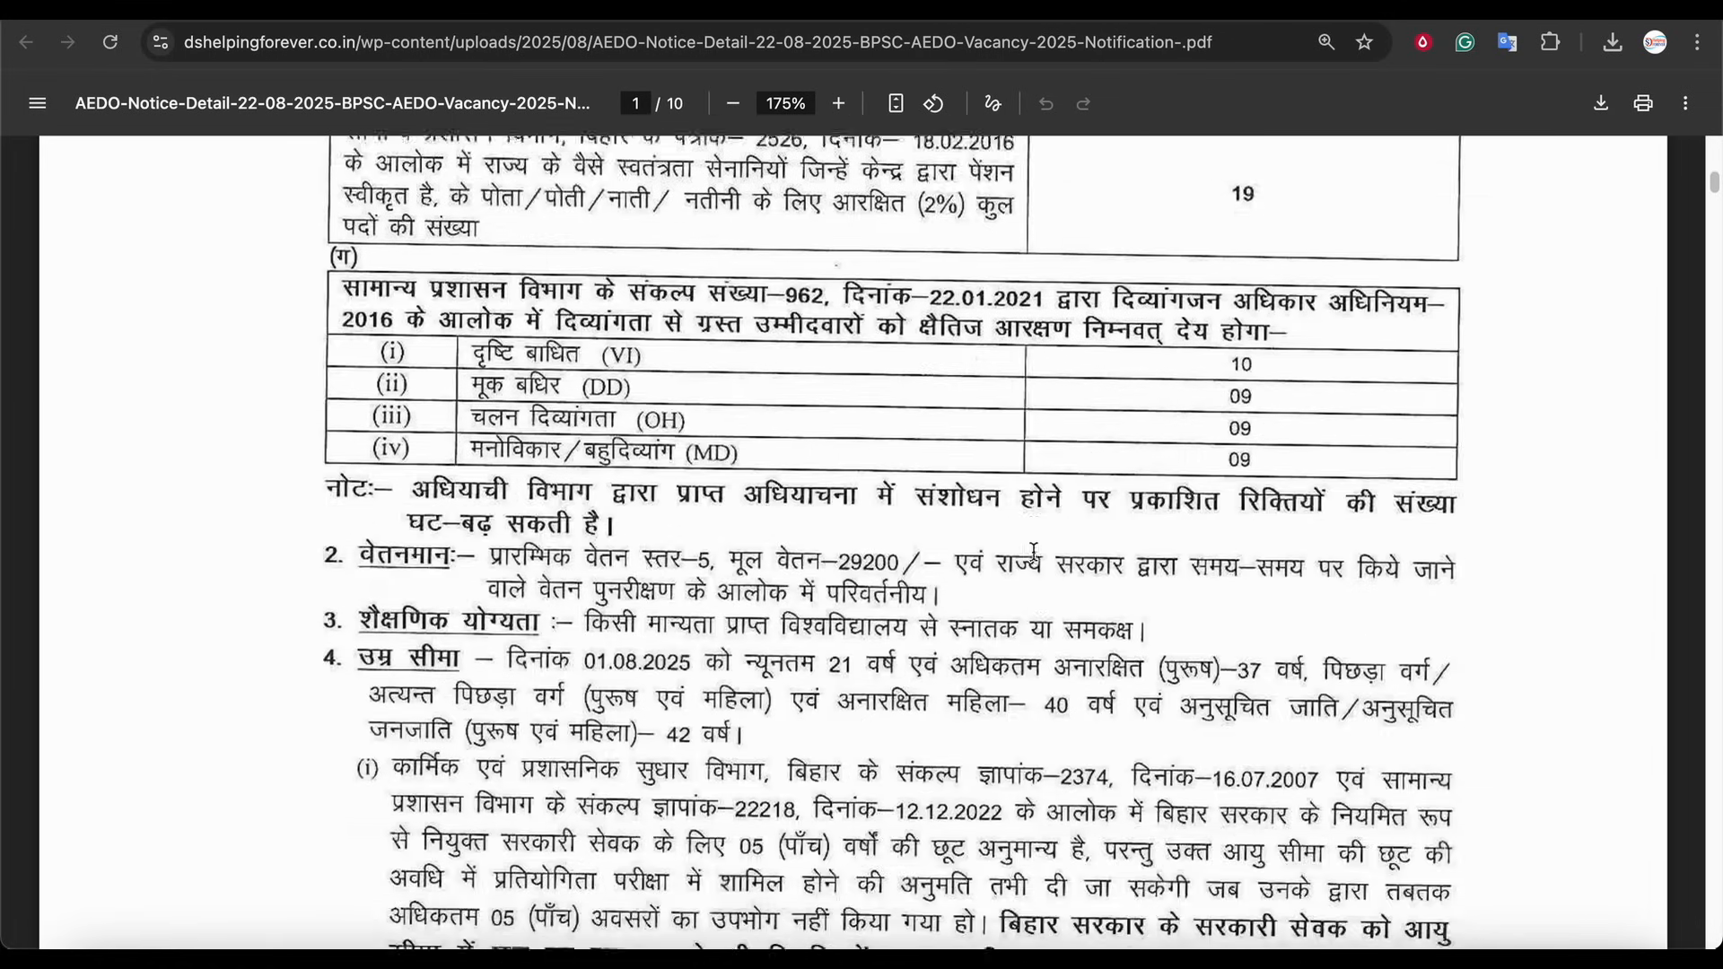
scroll(1041, 541, "down", 4)
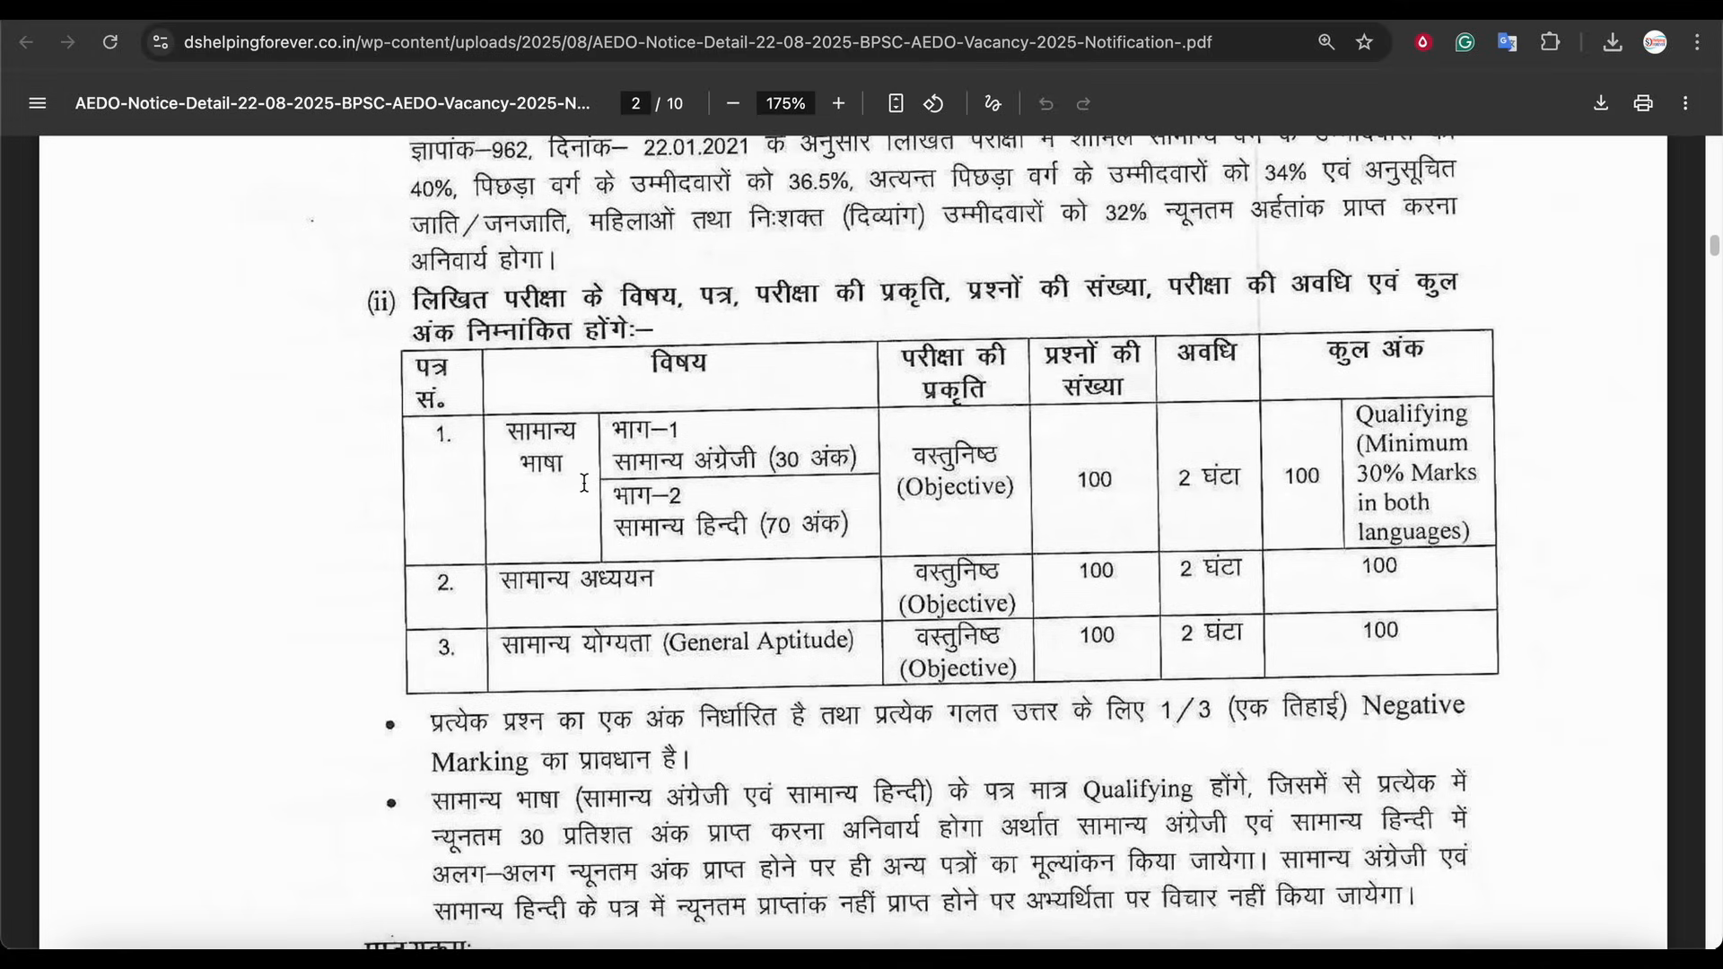
Zoom the notification to 200% and examine the written exam pattern table and category-wise vacancy table
left_click(838, 103)
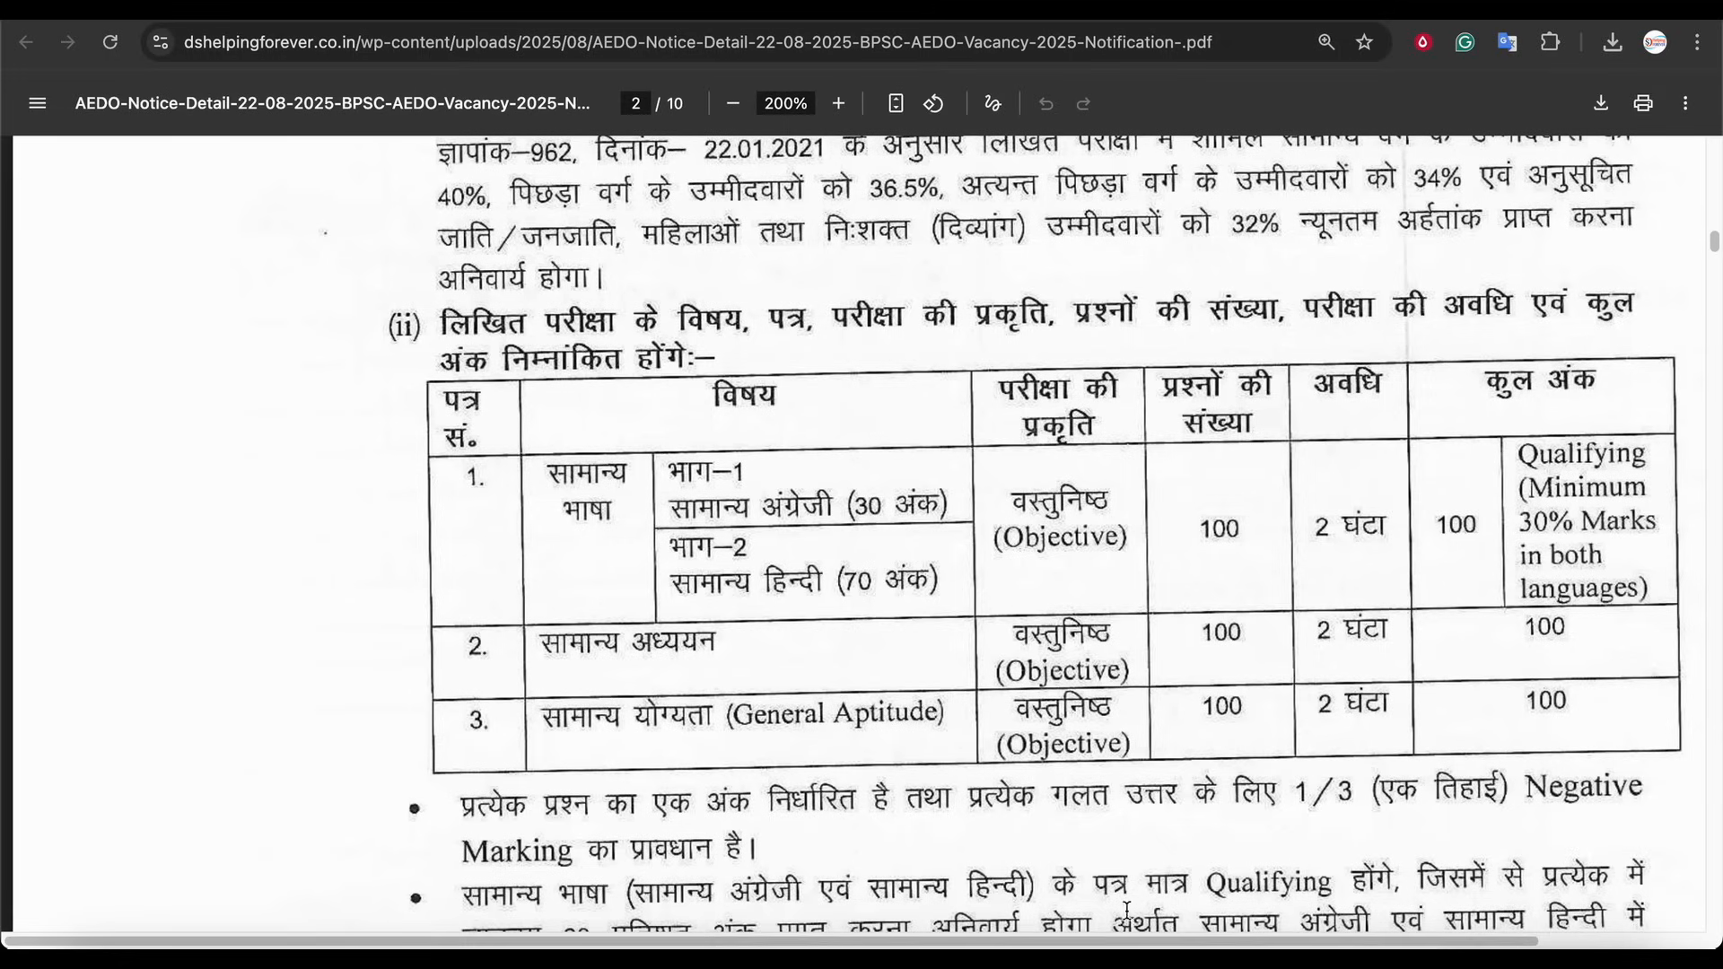
scroll(1131, 853, "right", 4)
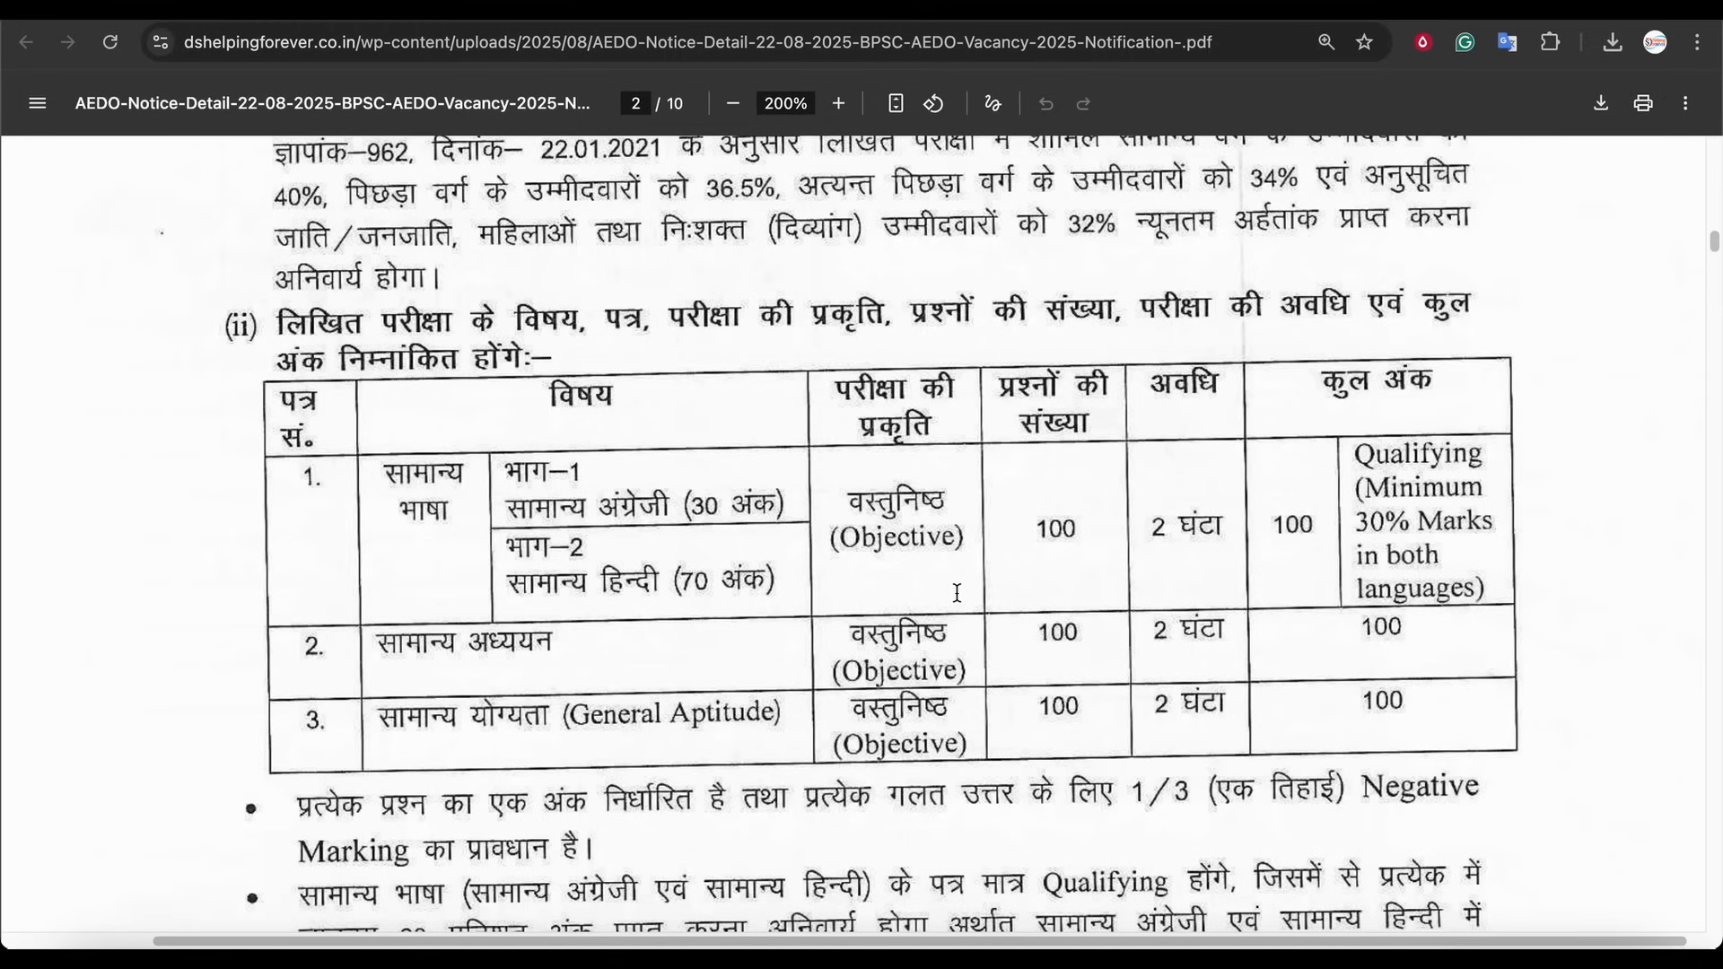
left_click_drag(386, 469, 786, 732)
left_click(788, 734)
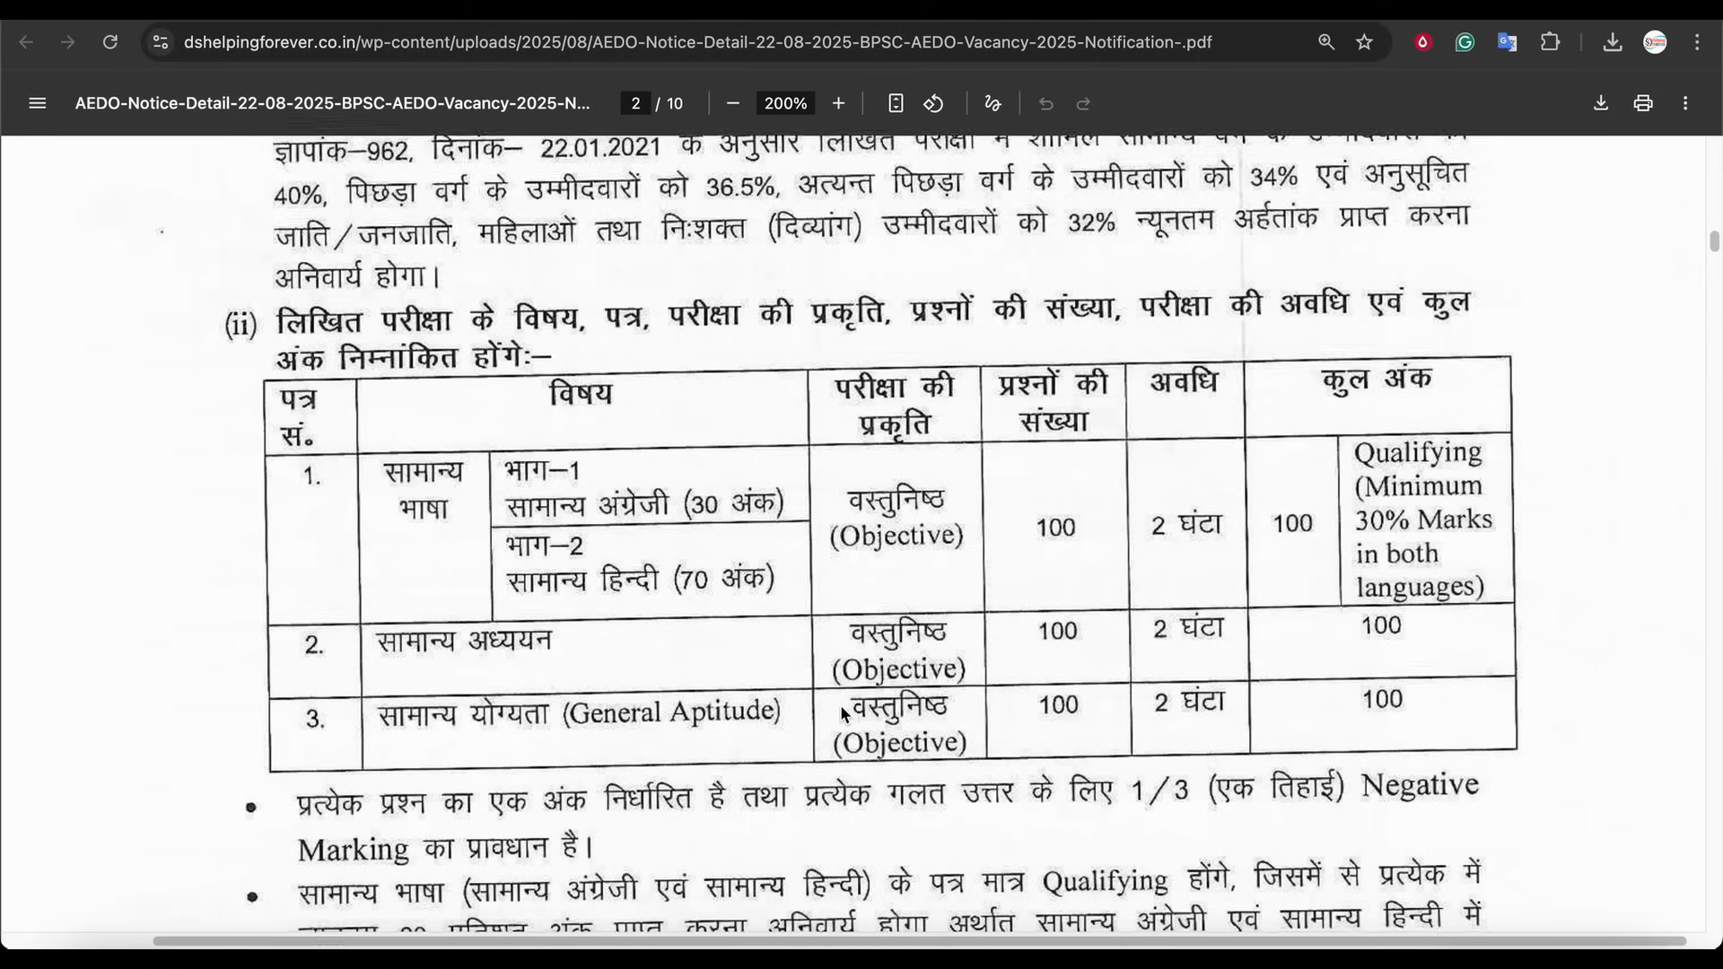
scroll(843, 714, "down", 2)
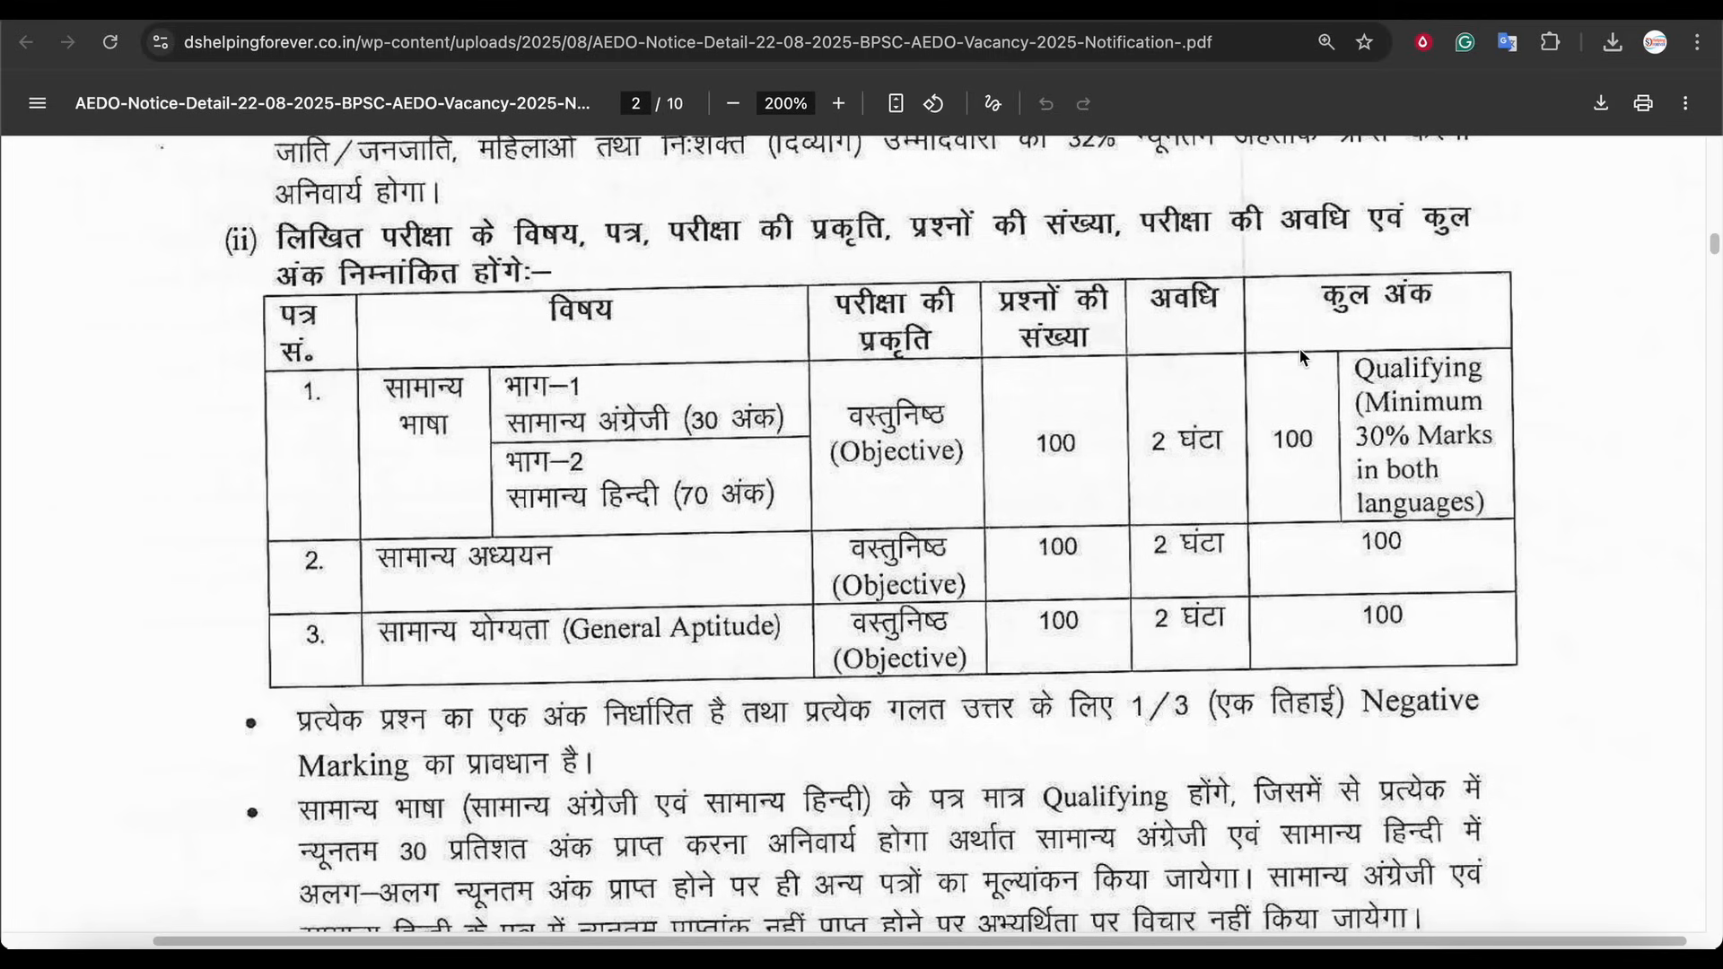
scroll(954, 359, "up", 20)
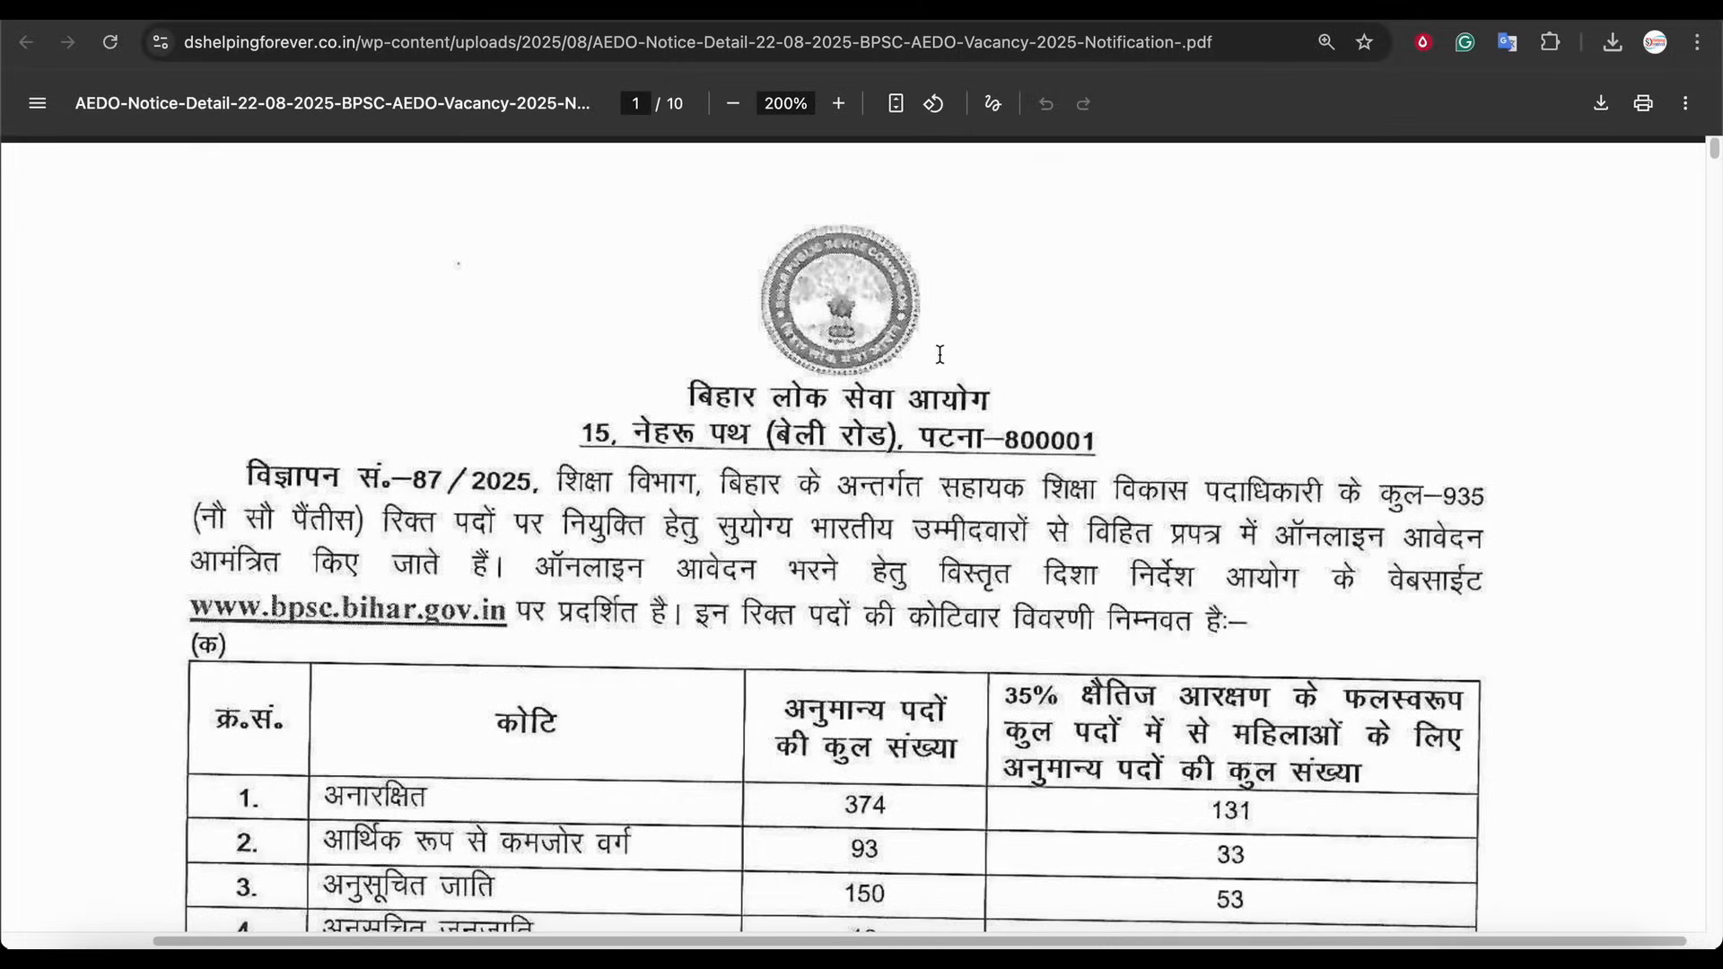
scroll(1052, 383, "down", 2)
scroll(1060, 420, "down", 5)
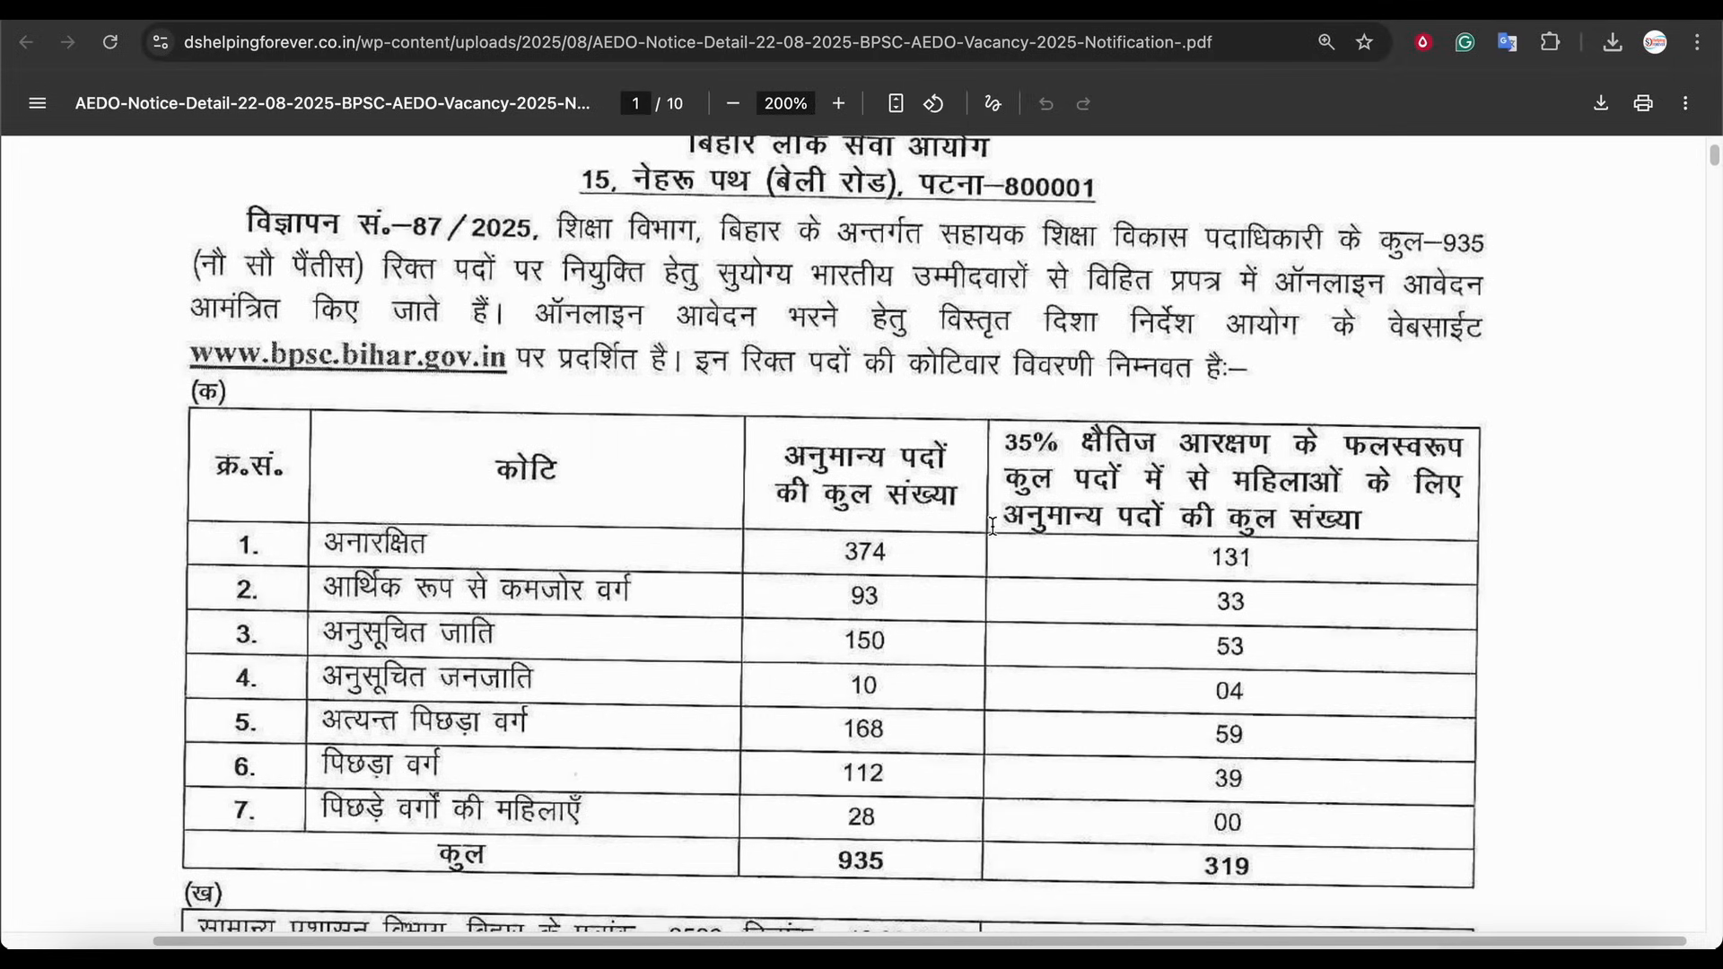